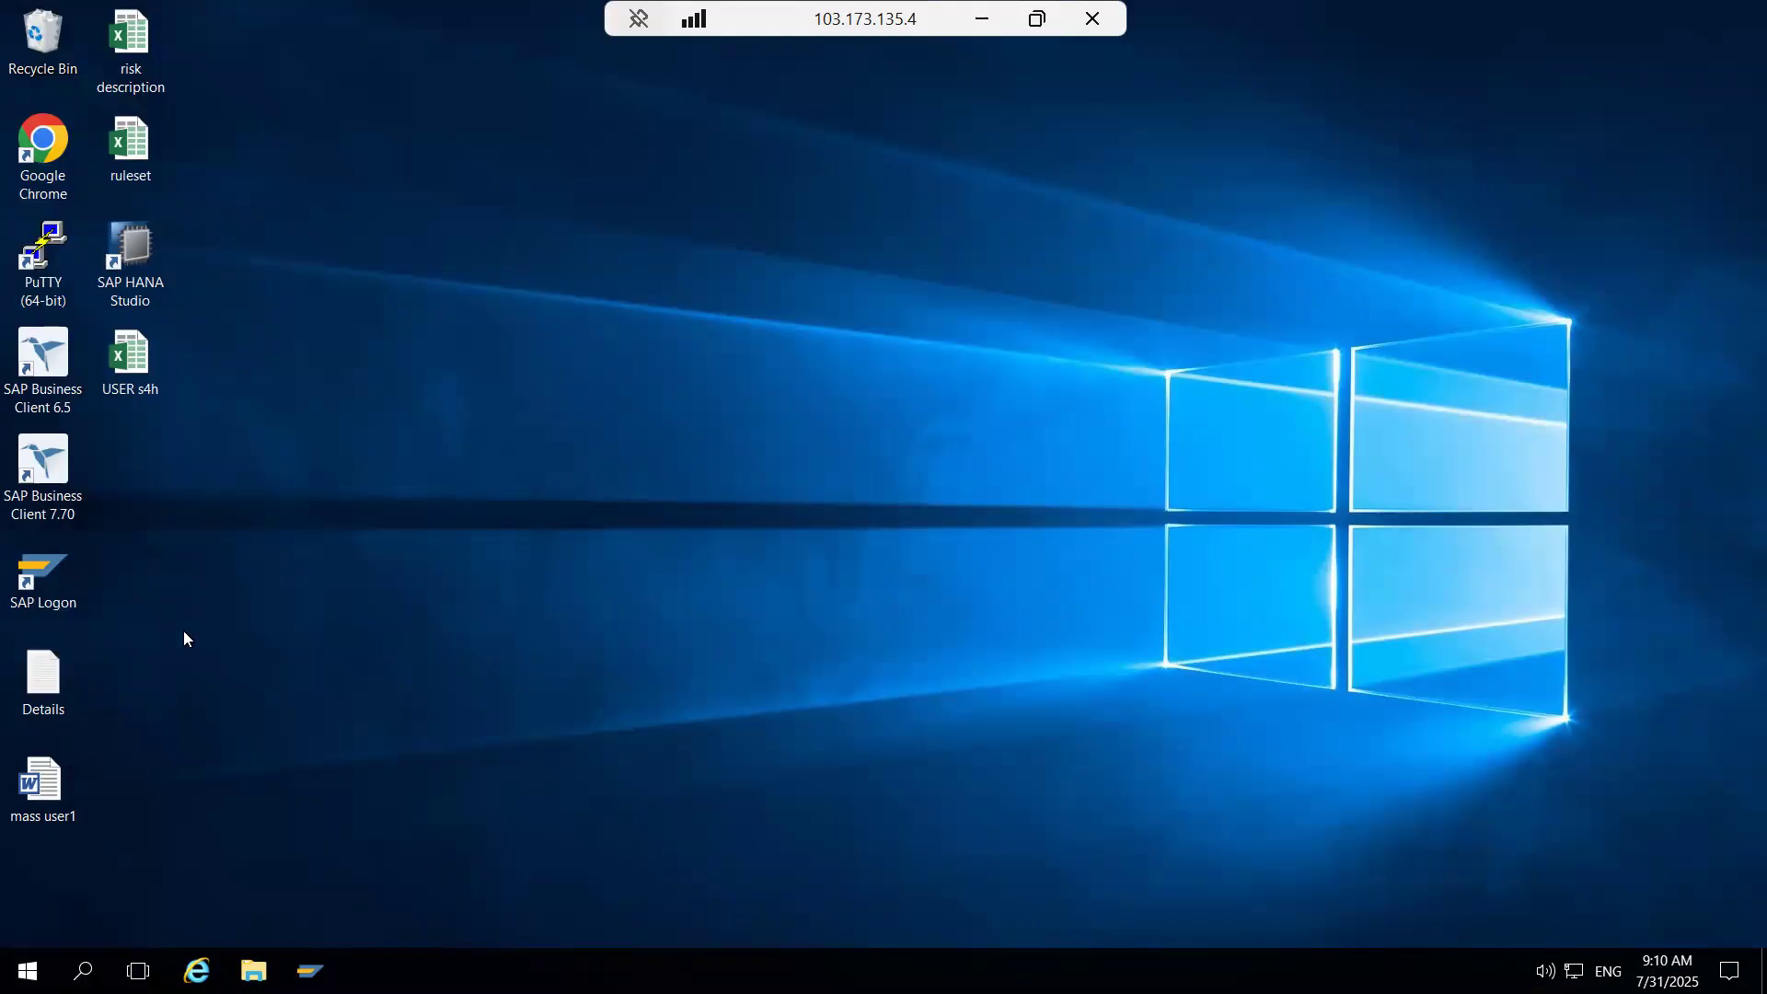
Step: Open SAP Logon and log on to S4GRC in client 800 as user best with the account password
double_click(52, 576)
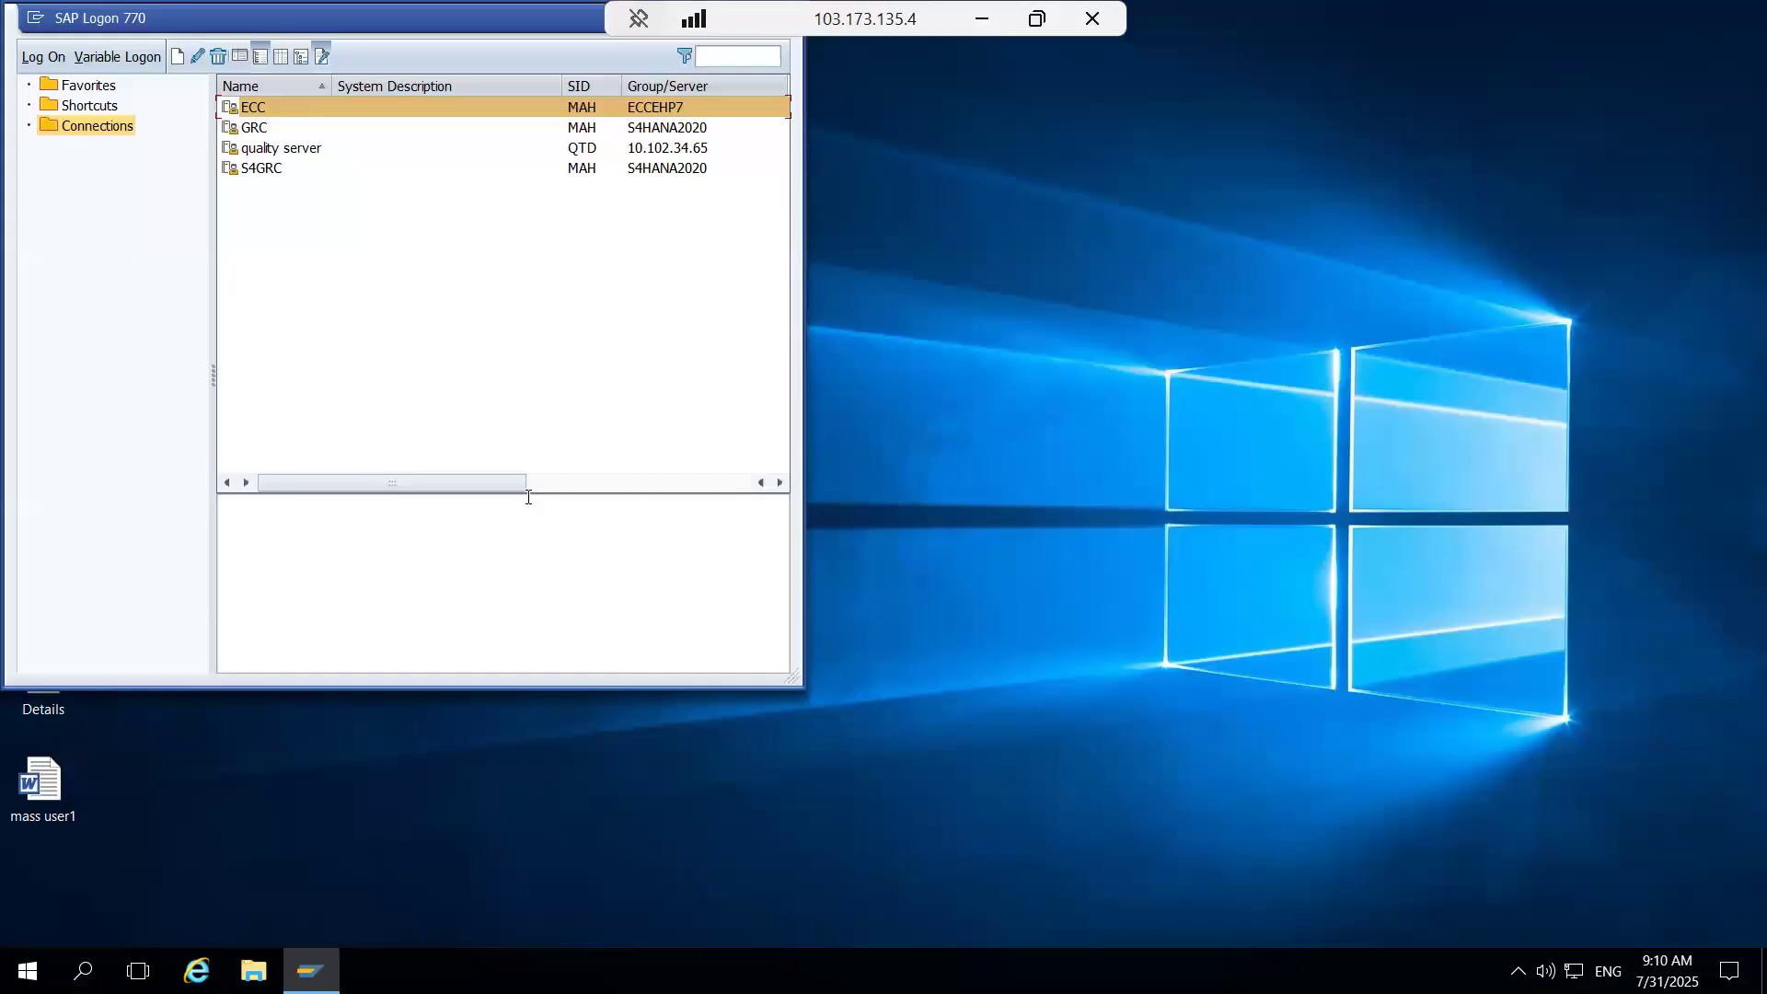
double_click(300, 168)
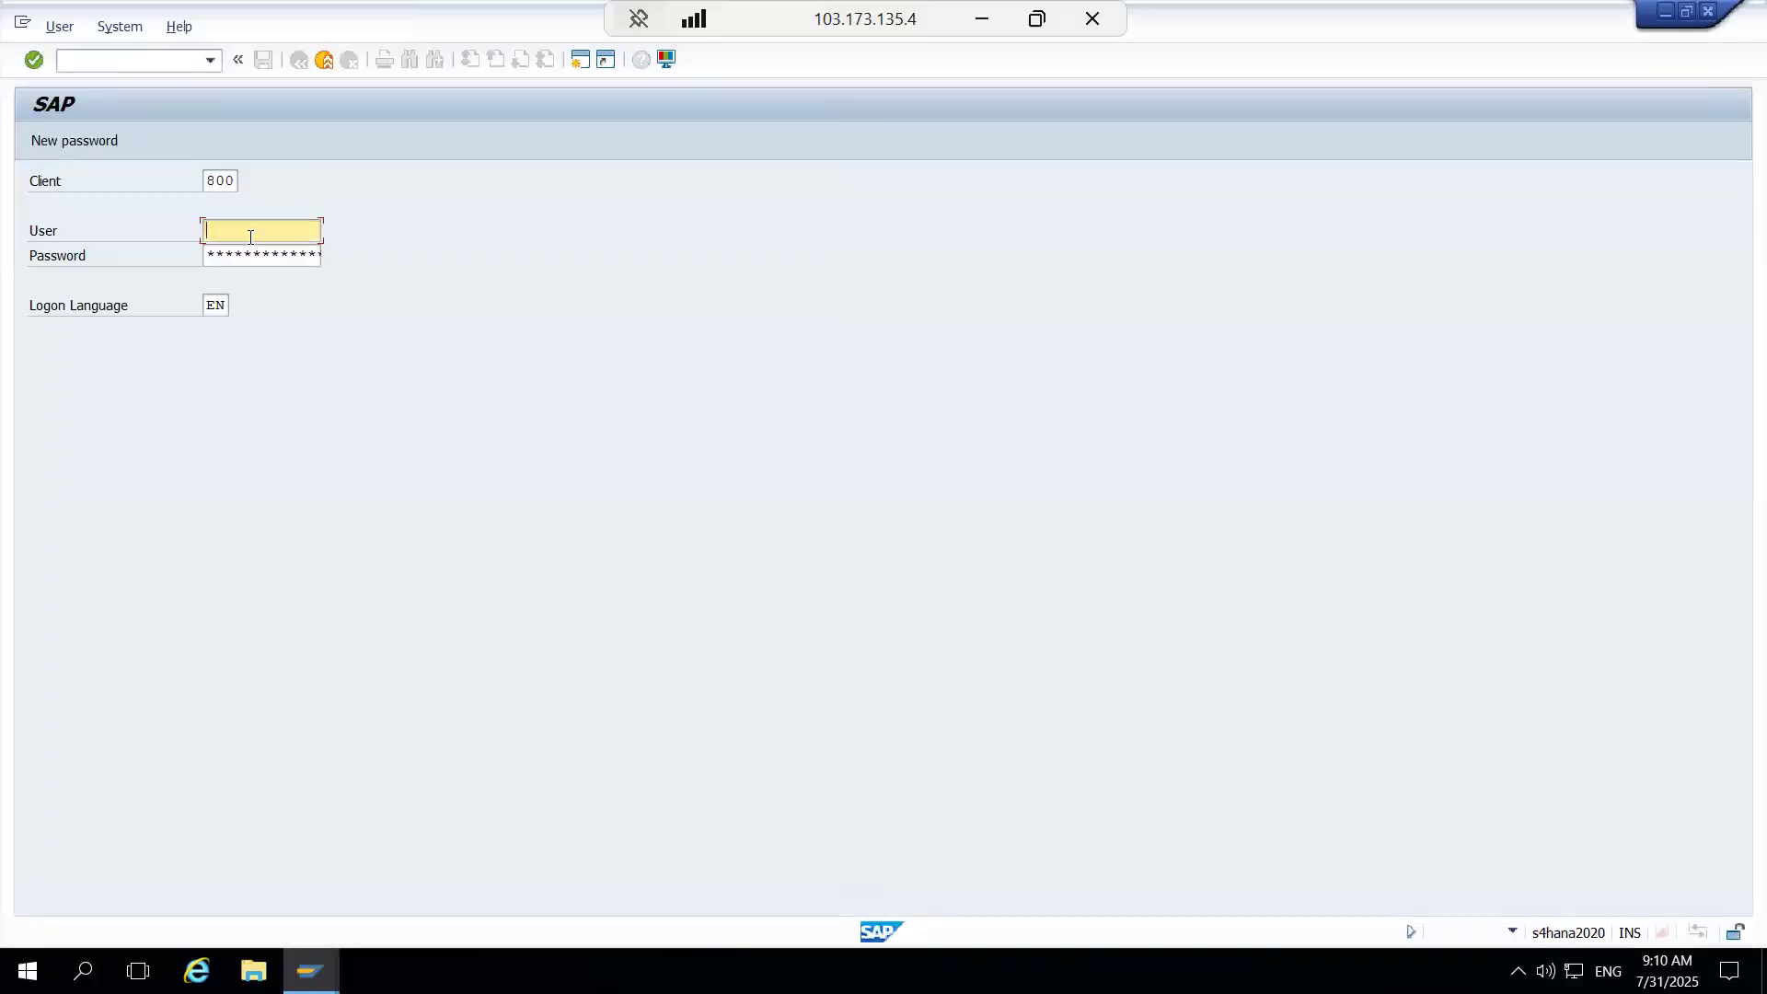
click(249, 237)
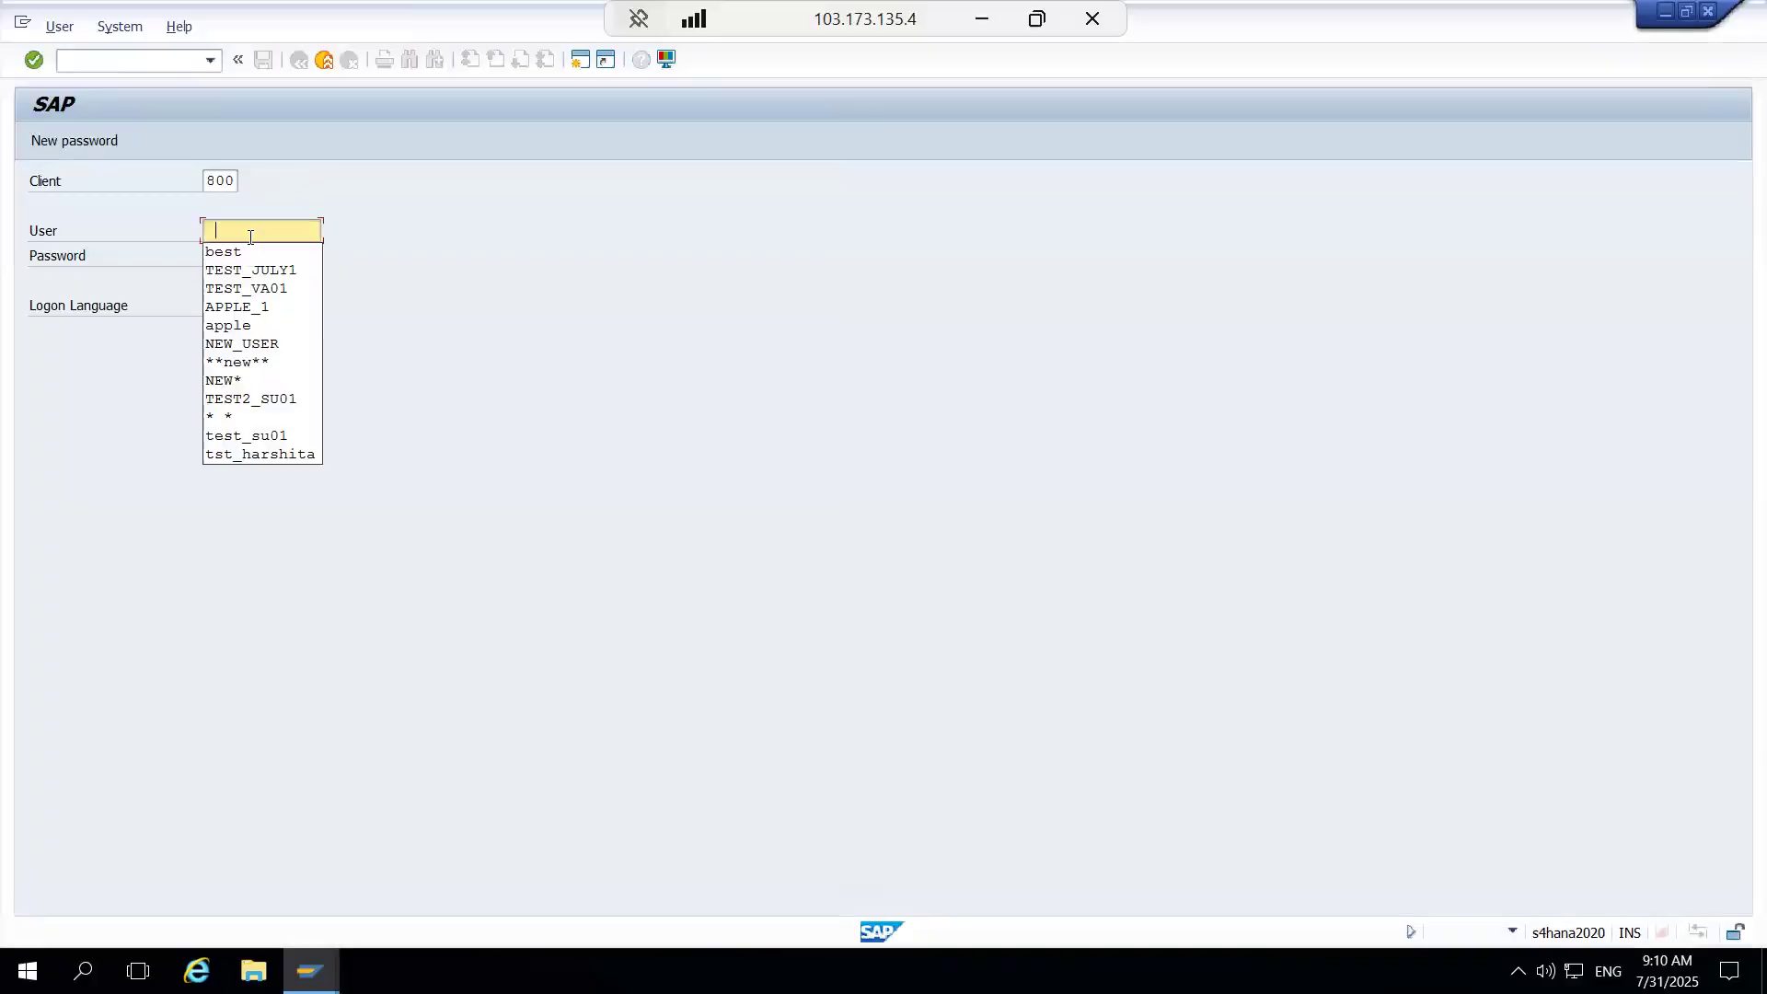
click(239, 247)
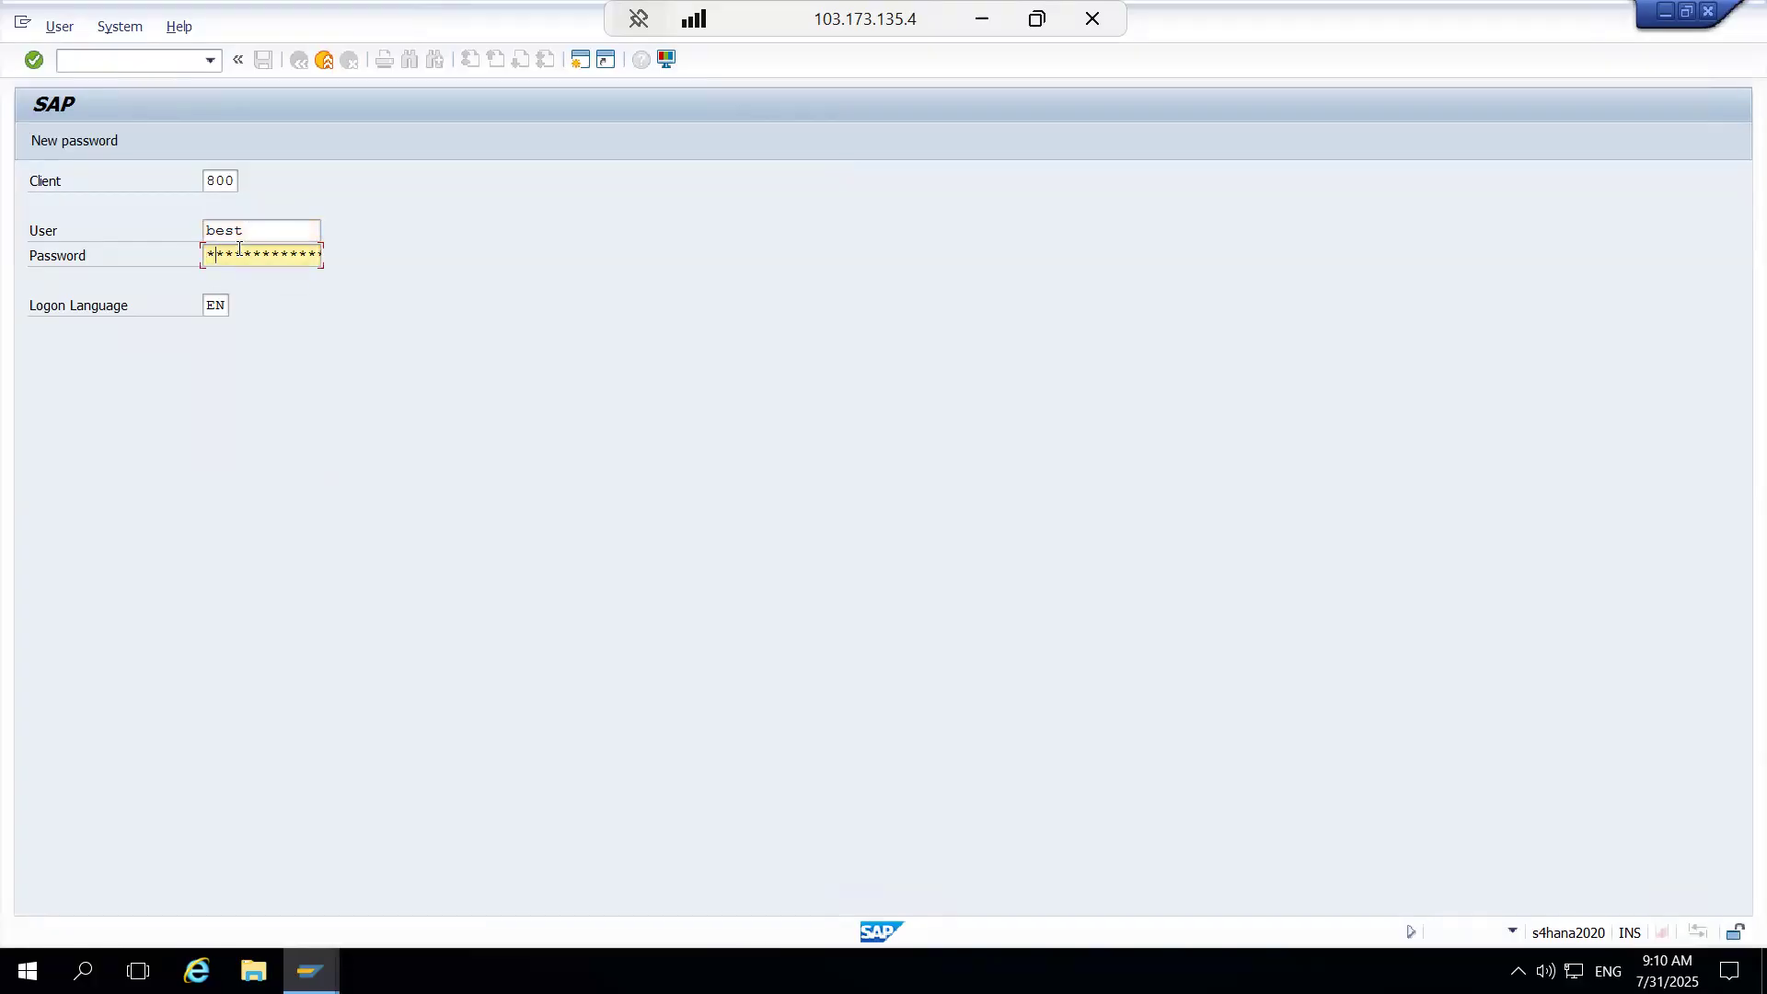
key(Return)
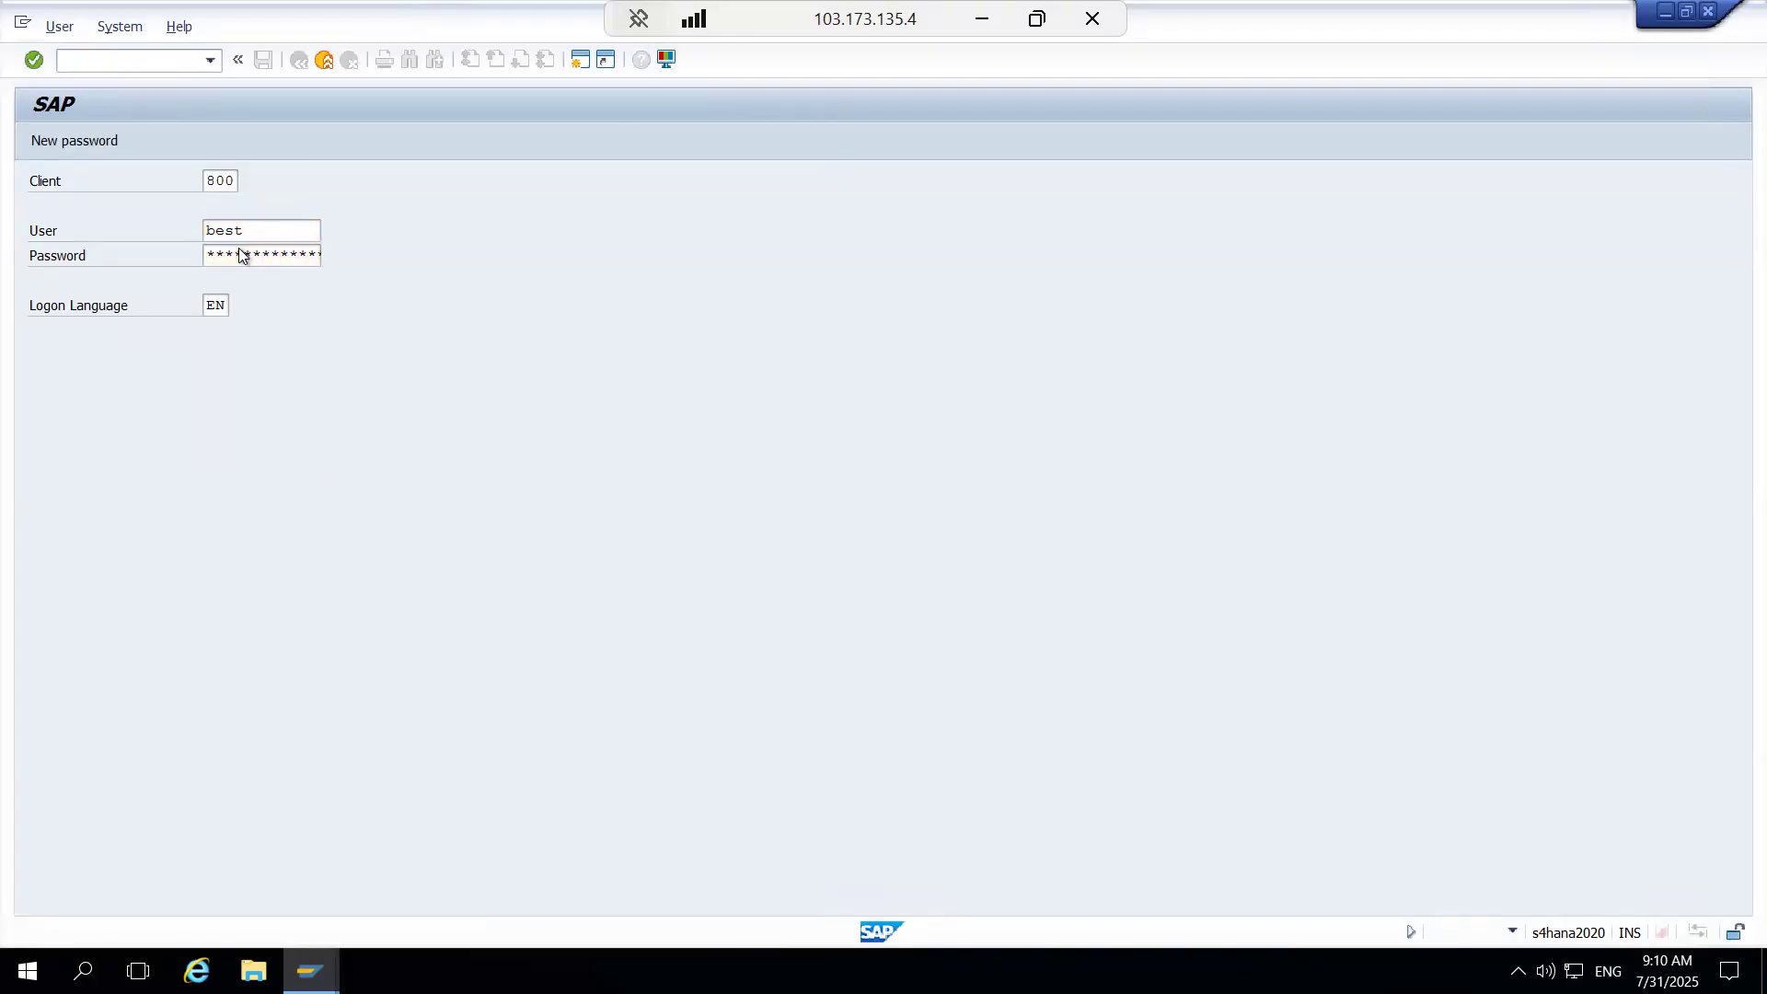
Step: Open user maintenance with transaction su01 and clear the prefilled user field
text(su01)
key(BackSpace)
key(BackSpace)
key(BackSpace)
key(BackSpace)
text(su01)
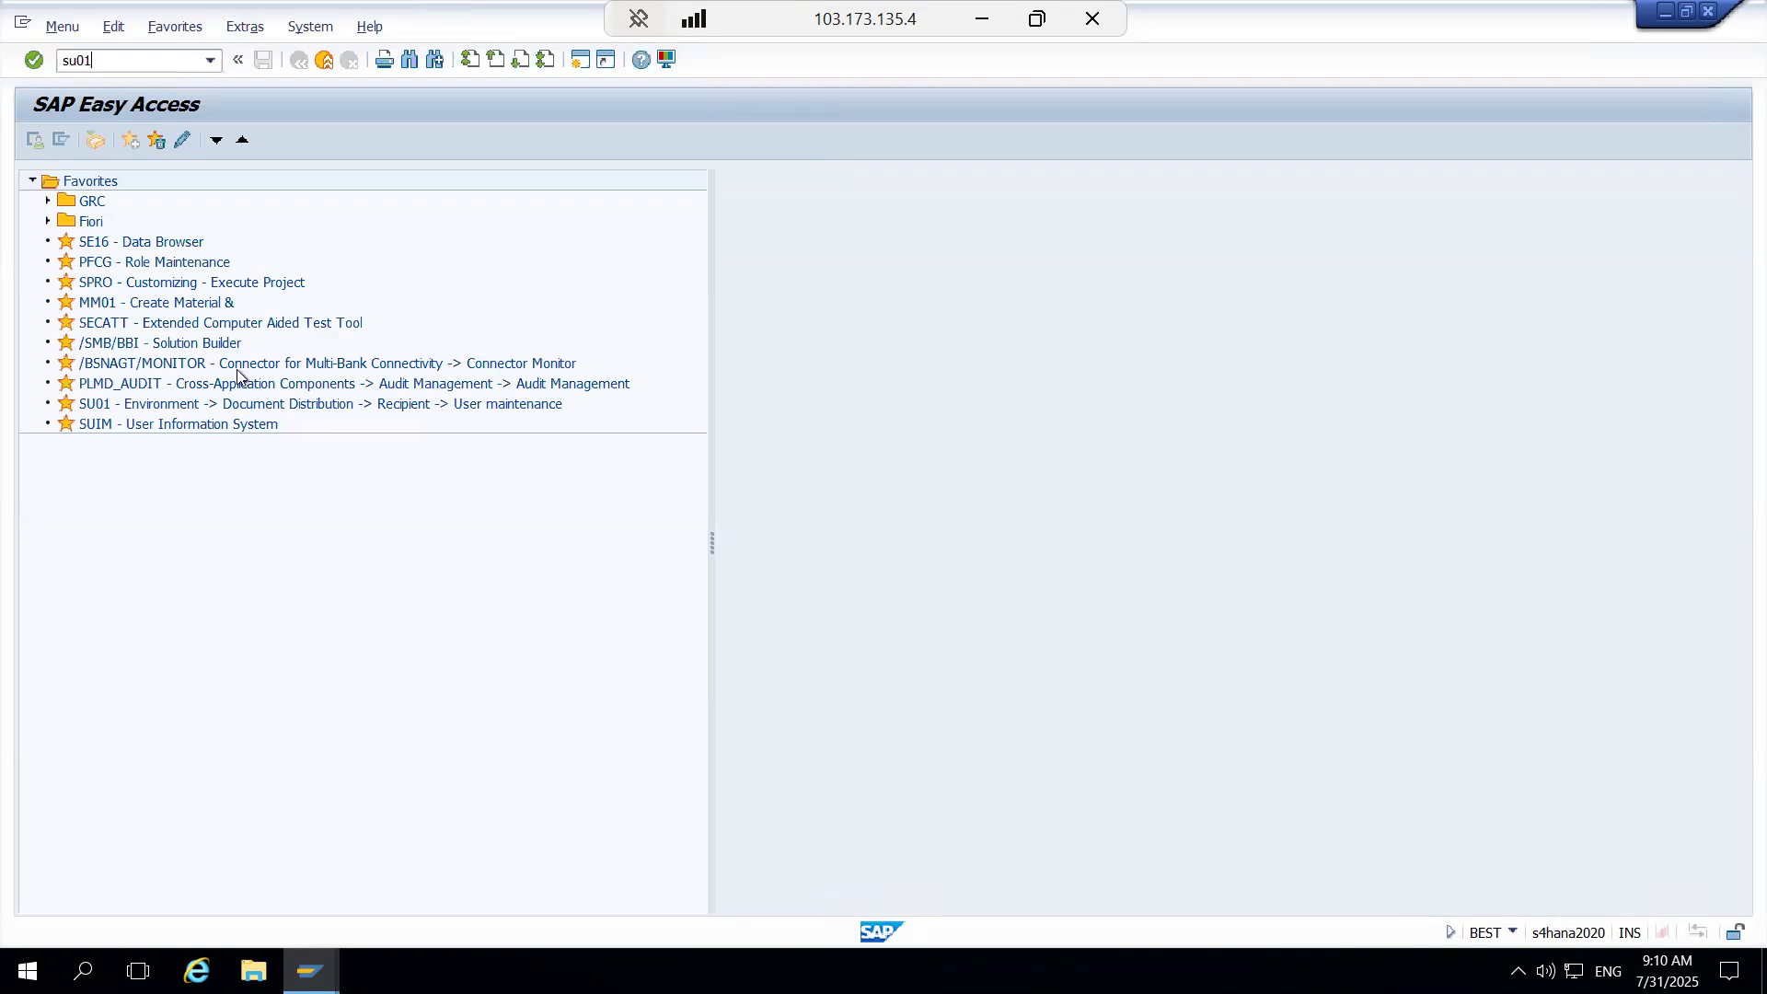
key(Return)
key(BackSpace)
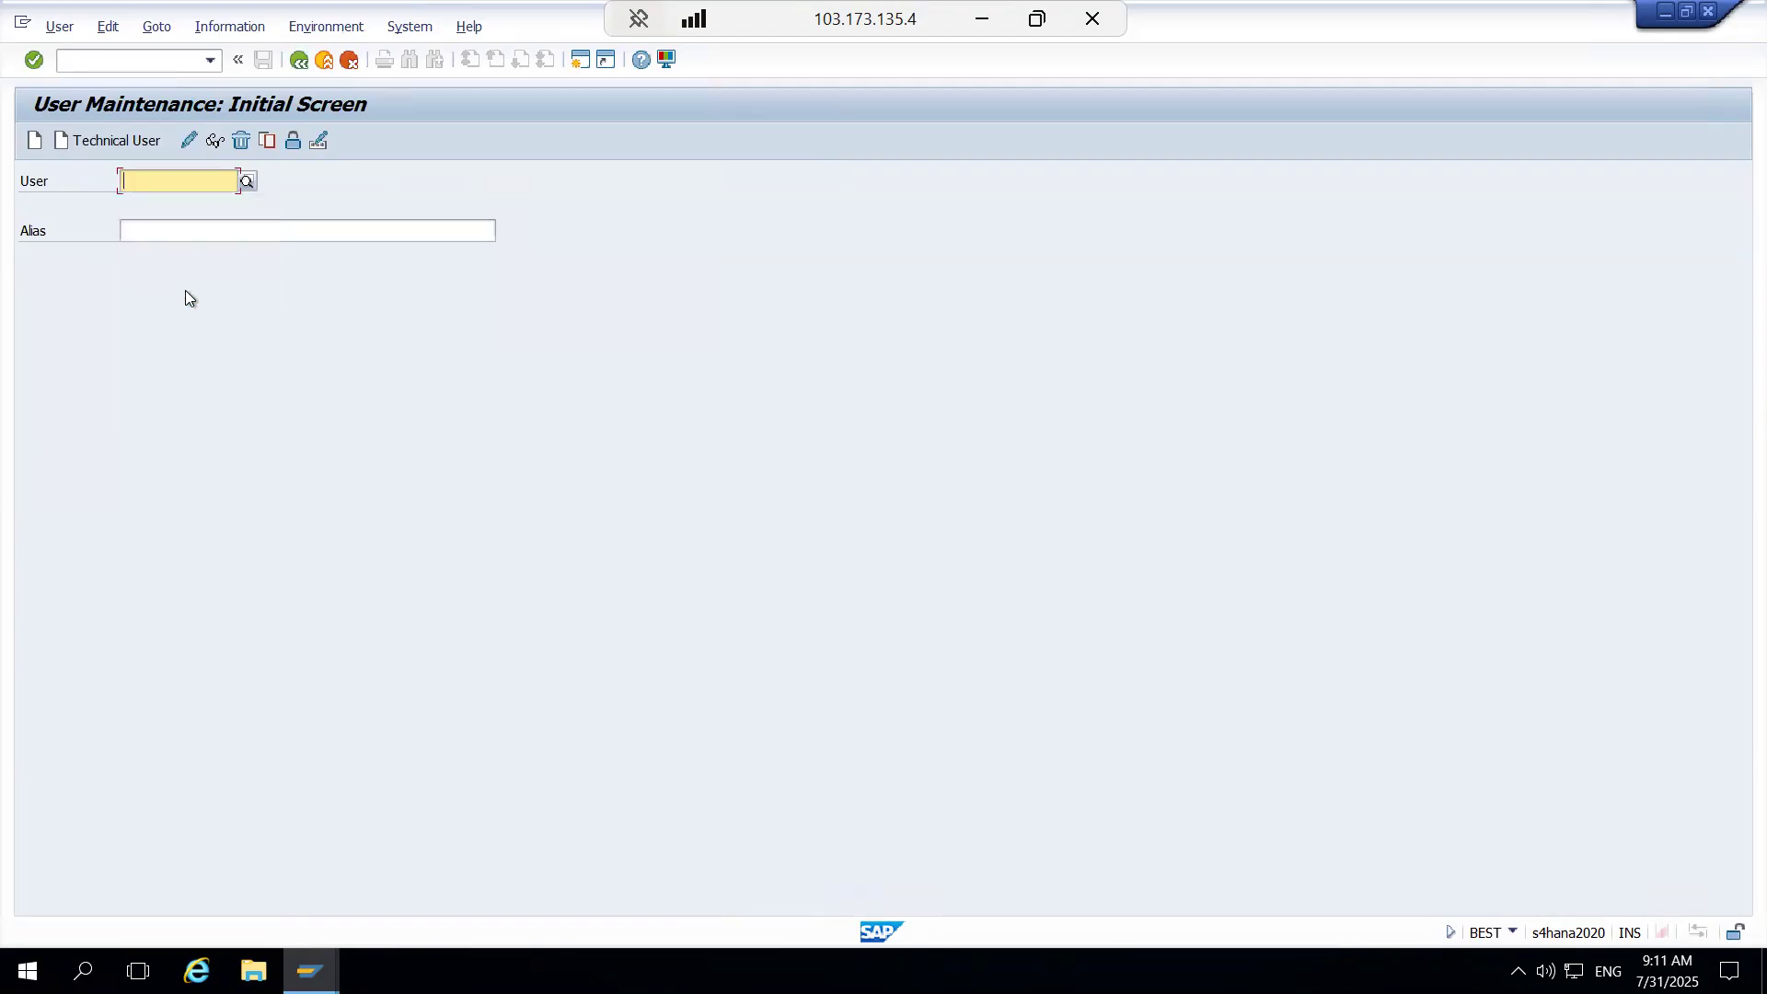
Step: Display the test user whose ID starts with U_ and open the assigned role Z:SE16_JULY30
text(u_)
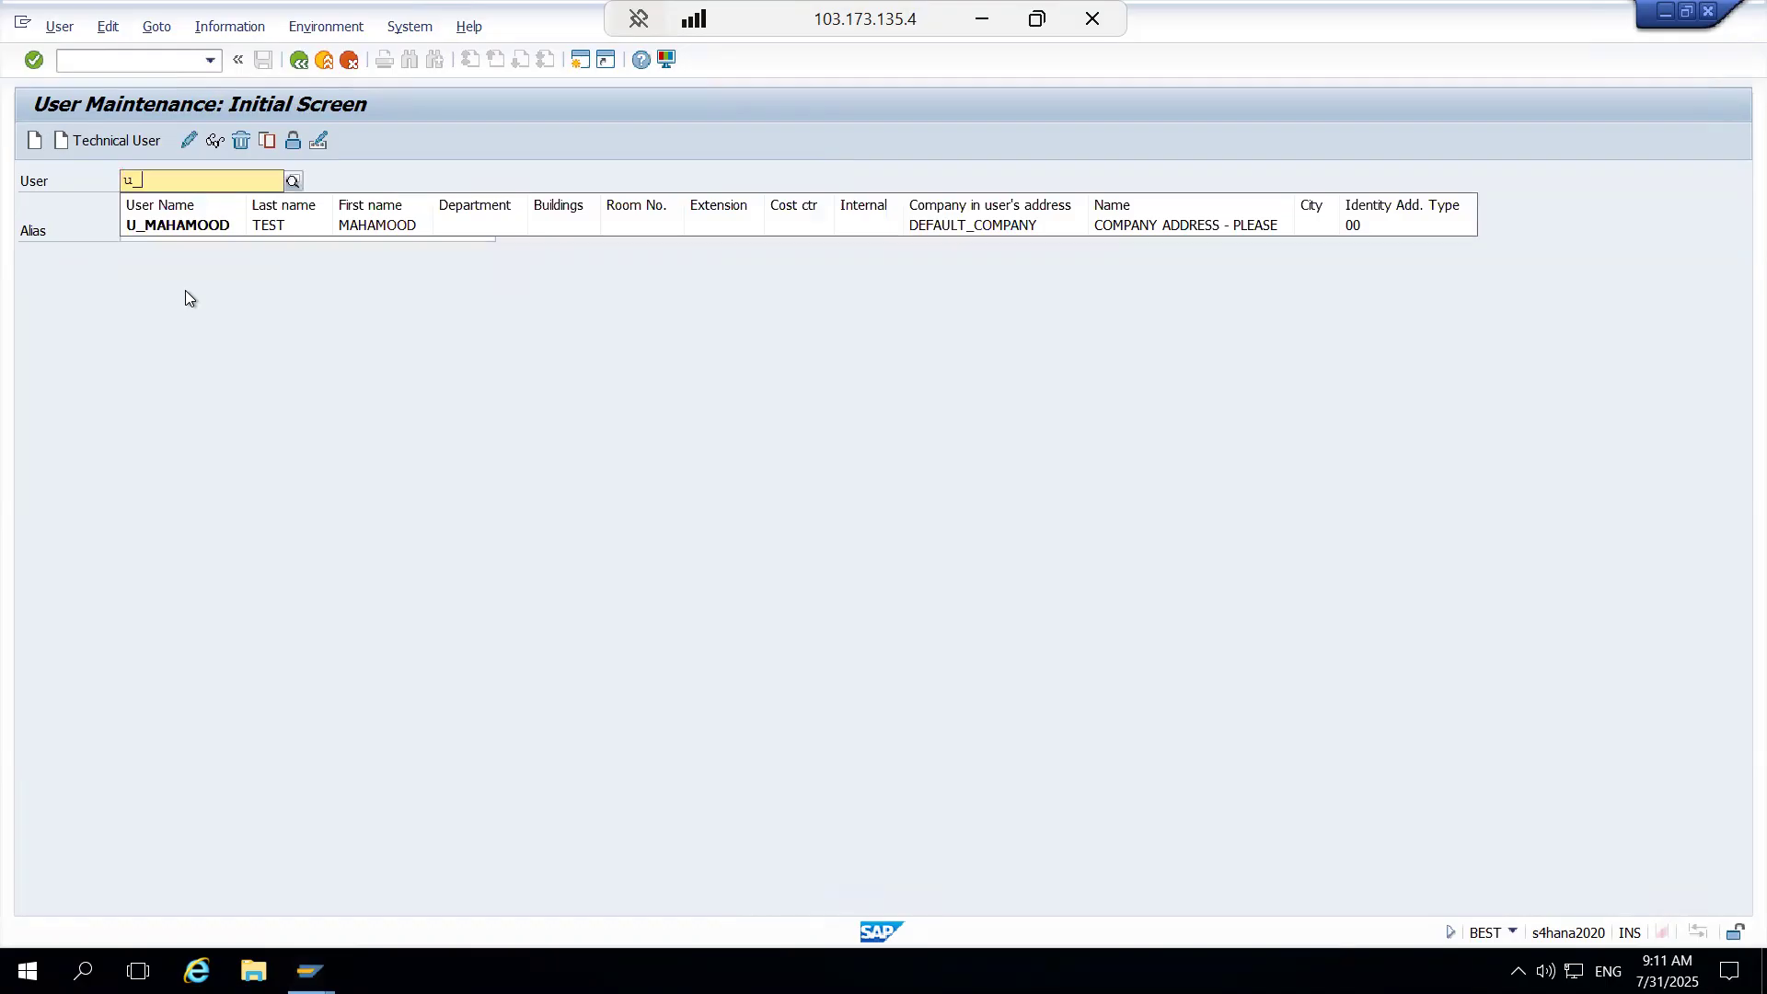
click(236, 224)
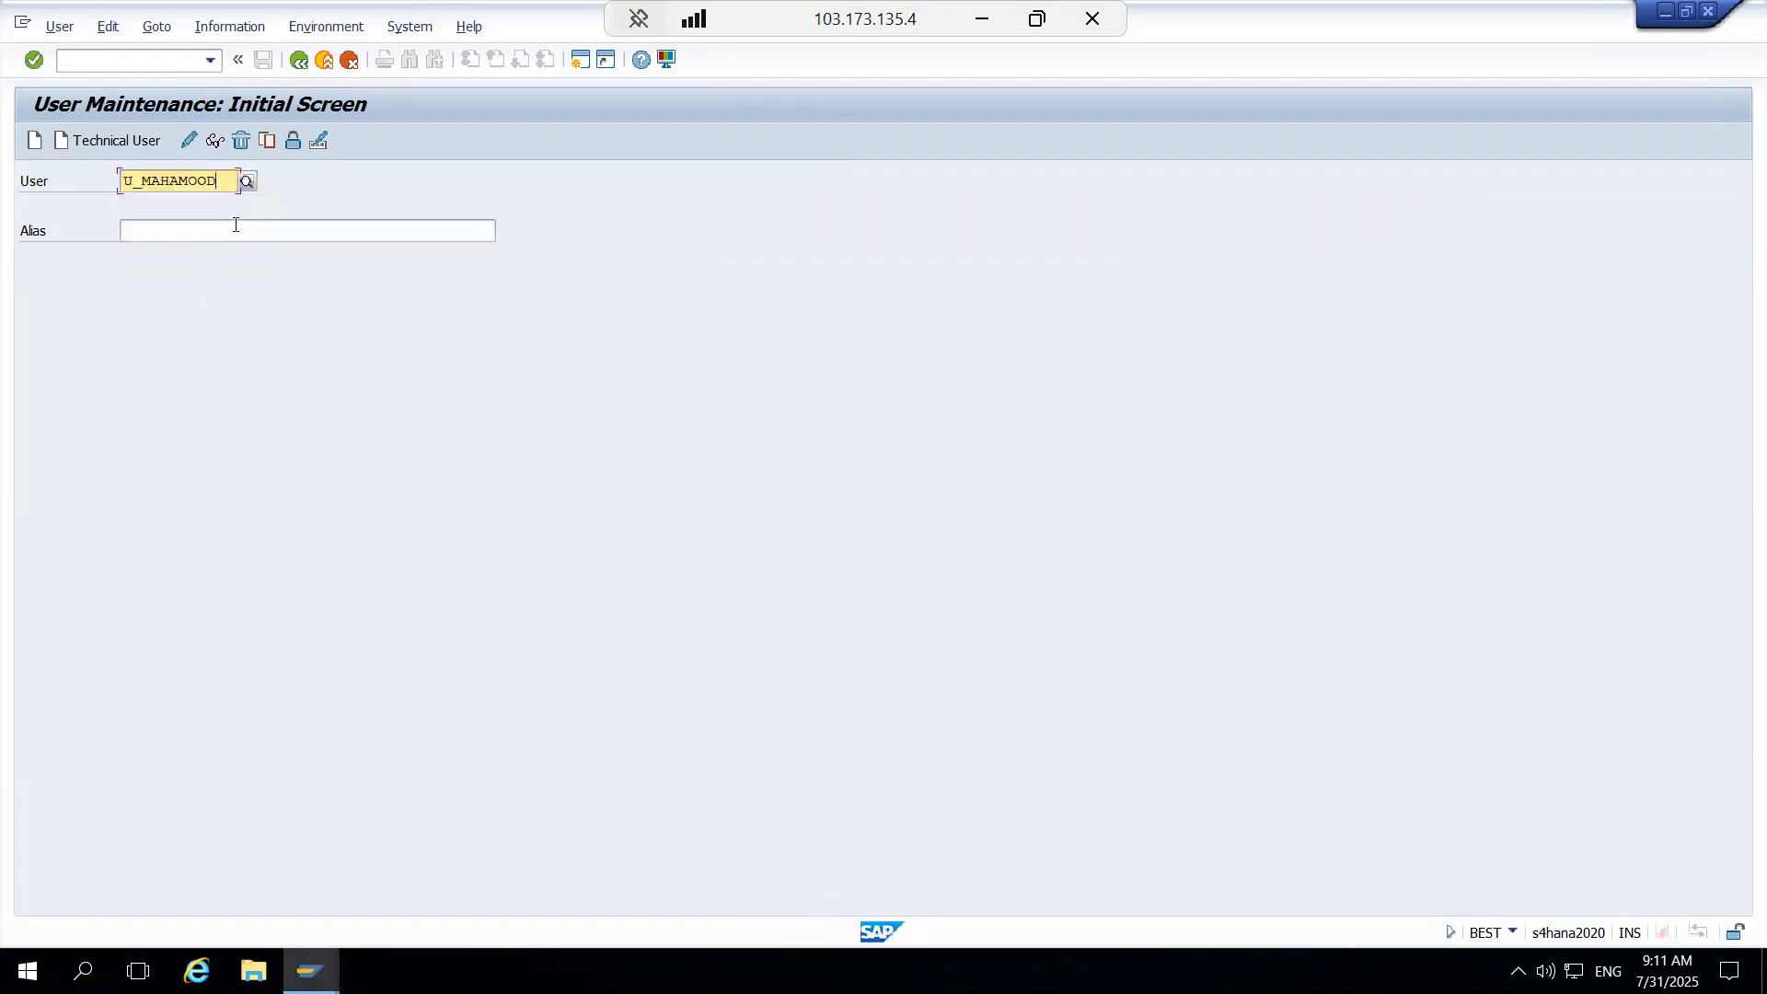
click(220, 139)
click(607, 258)
double_click(208, 401)
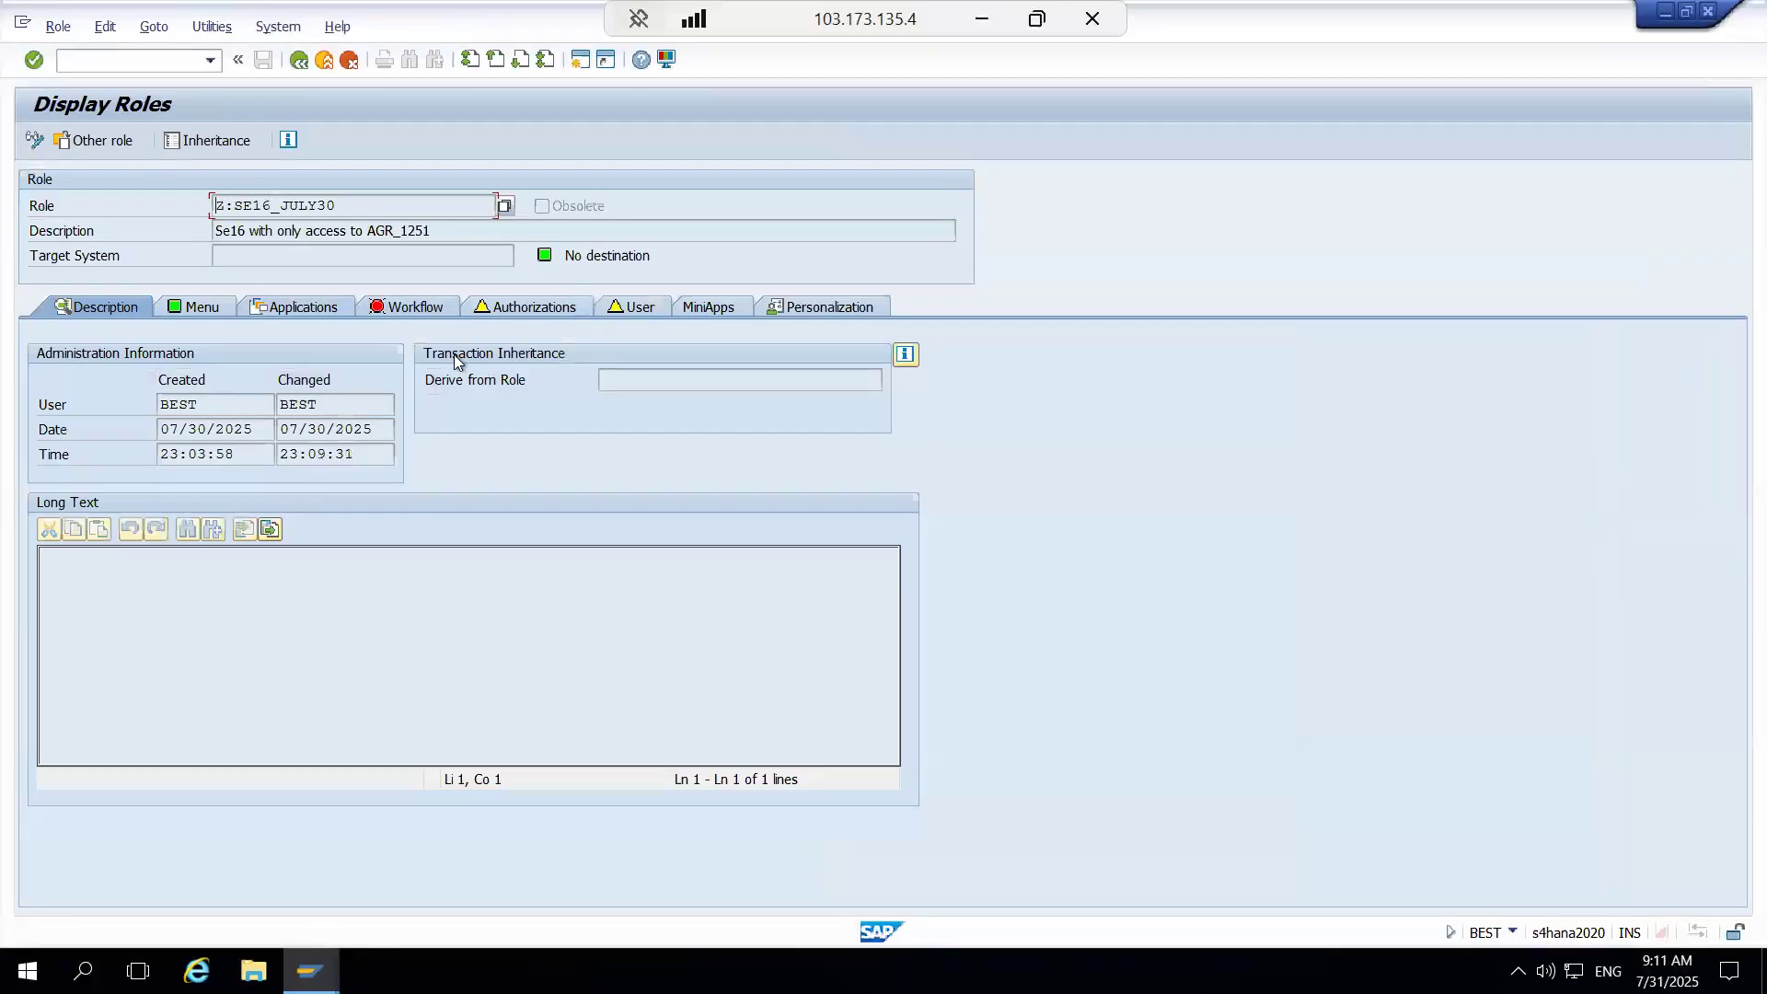
Step: Switch role Z:SE16_JULY30 to change mode and open its authorization data for editing
click(525, 306)
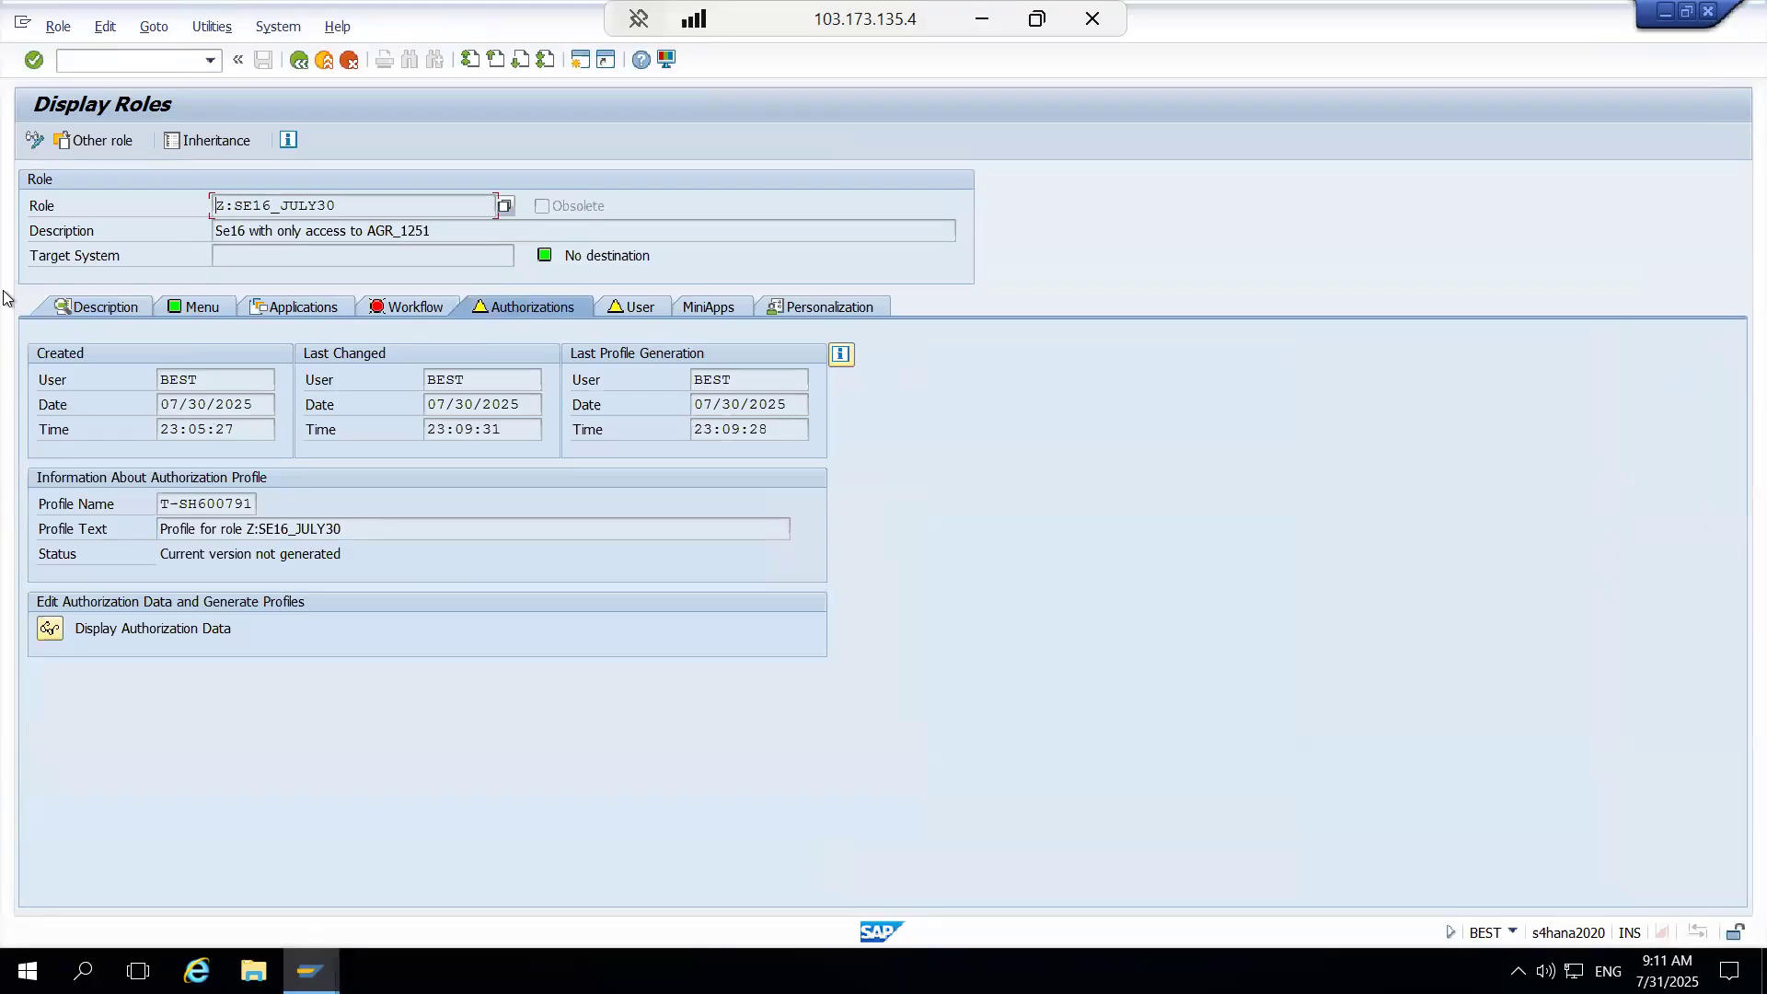
click(137, 63)
click(34, 141)
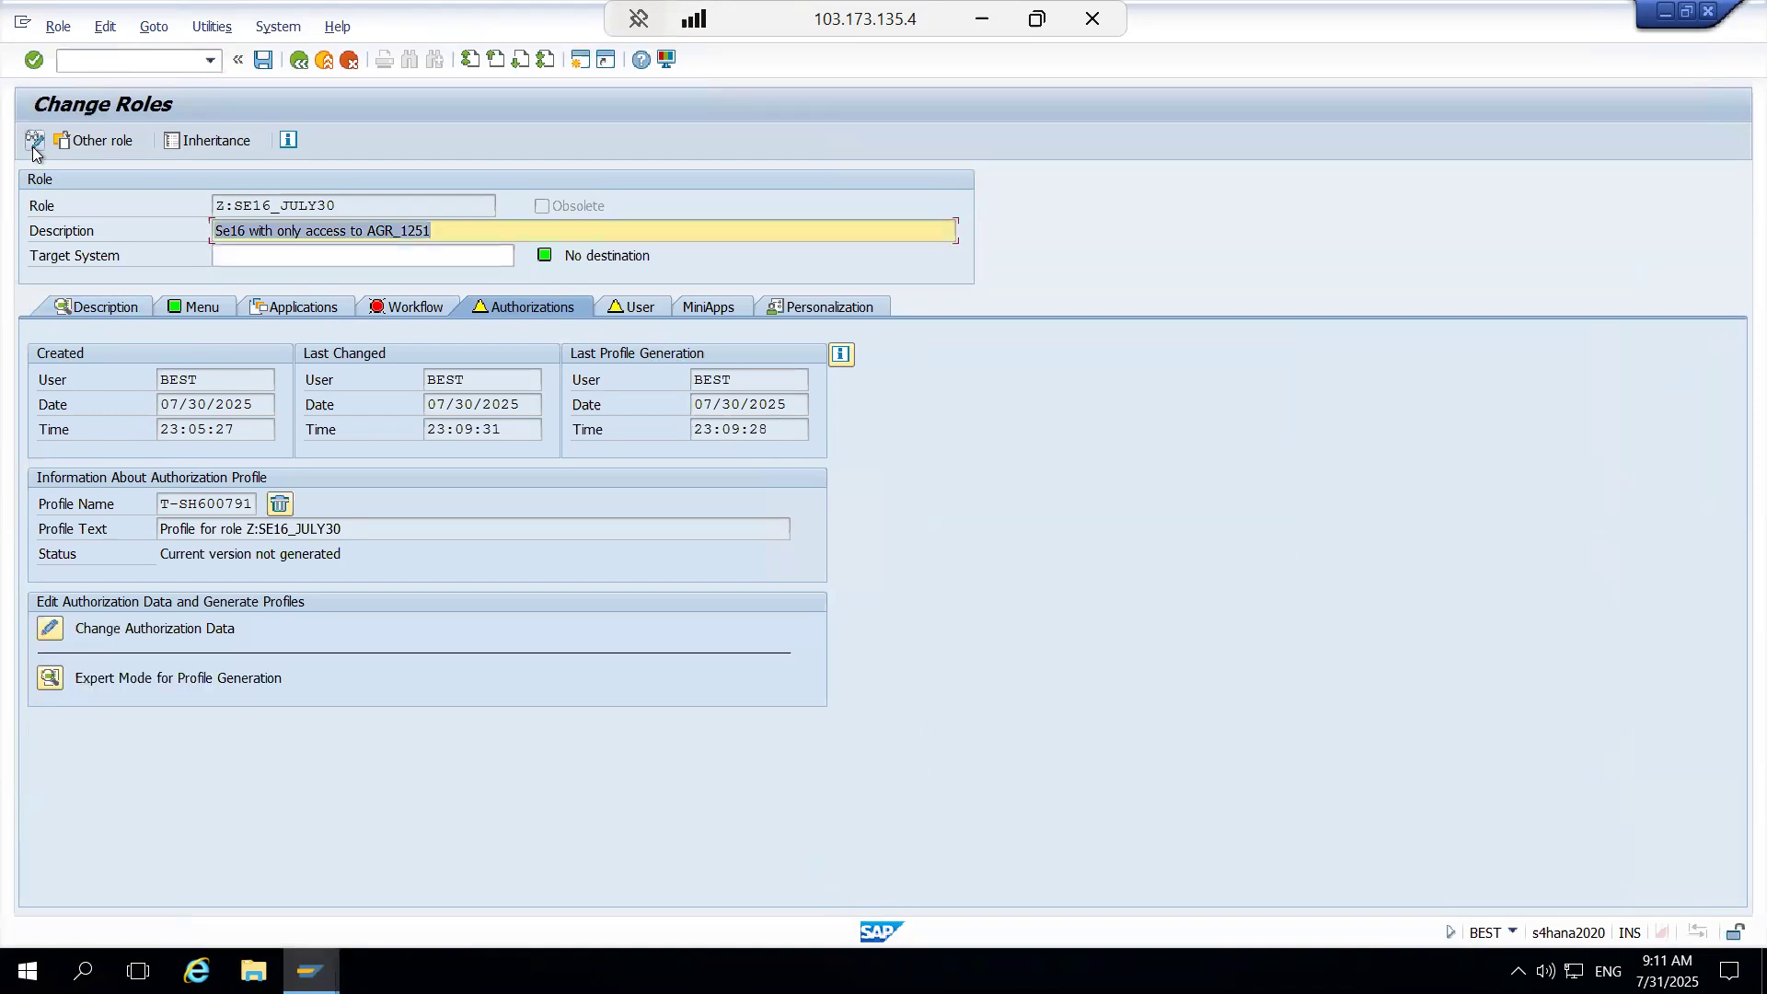
click(53, 624)
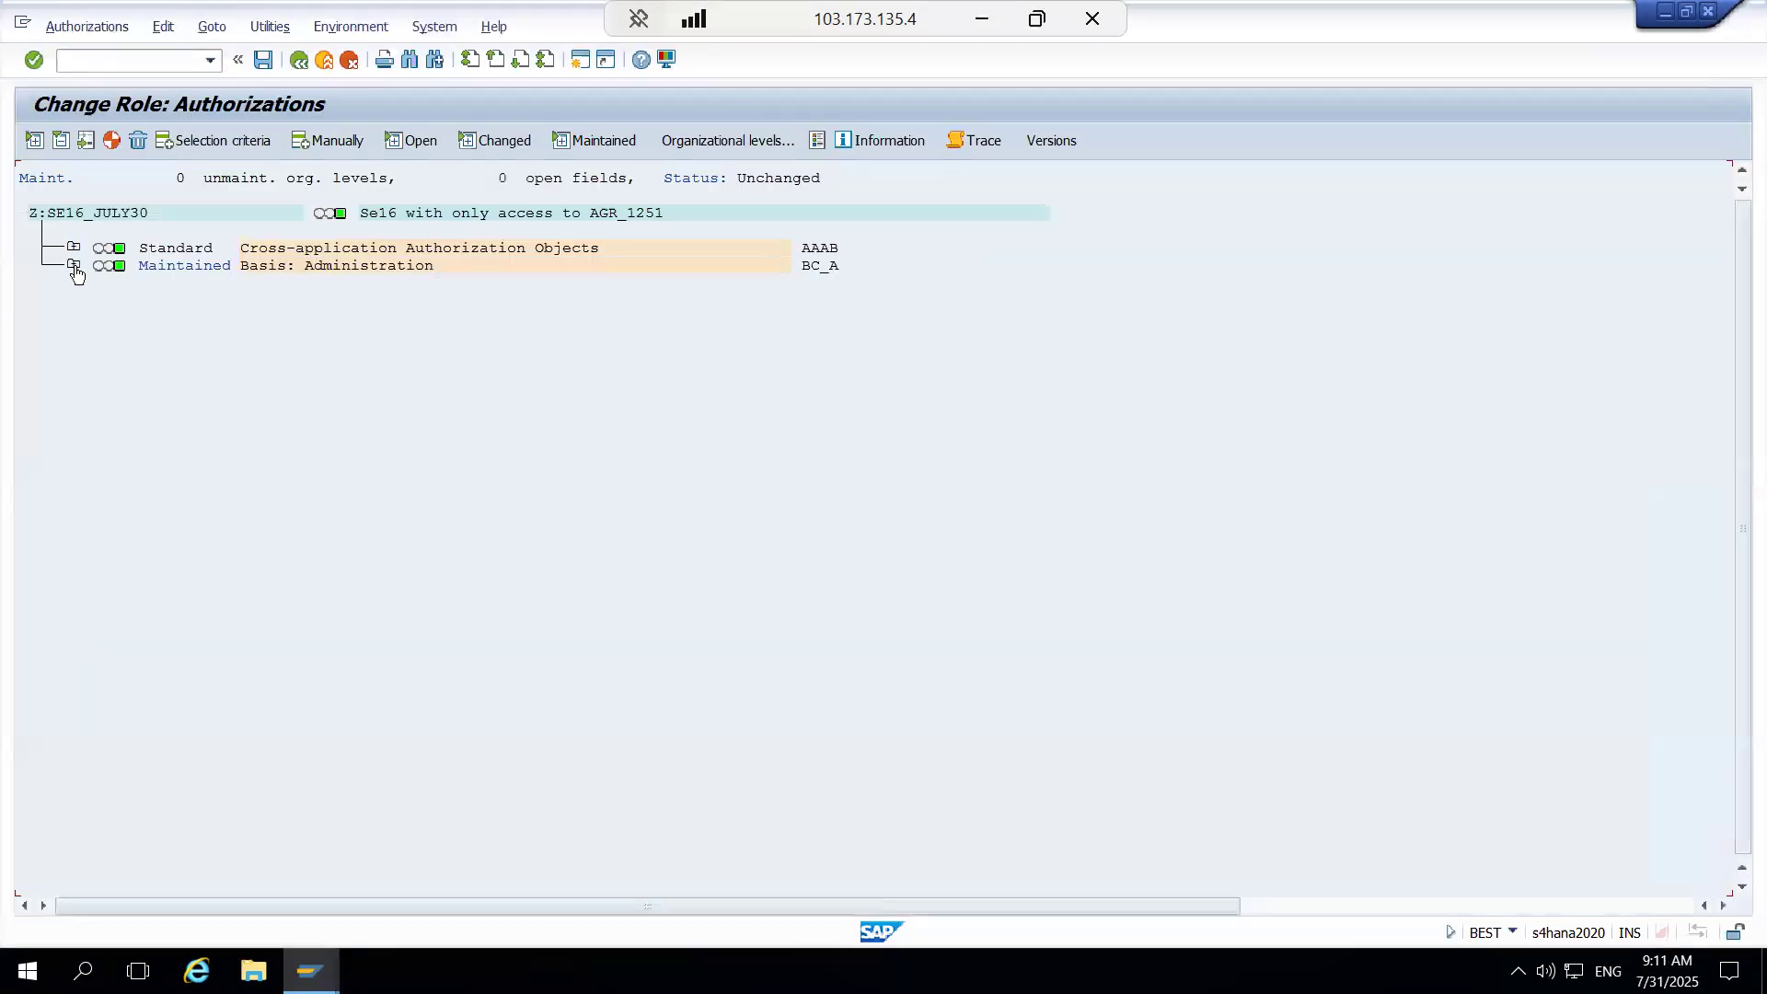
Step: Expand S_TABU_NAM and S_TABU_DIS under Basis: Administration, generate the authorization profile and return to the role
click(74, 267)
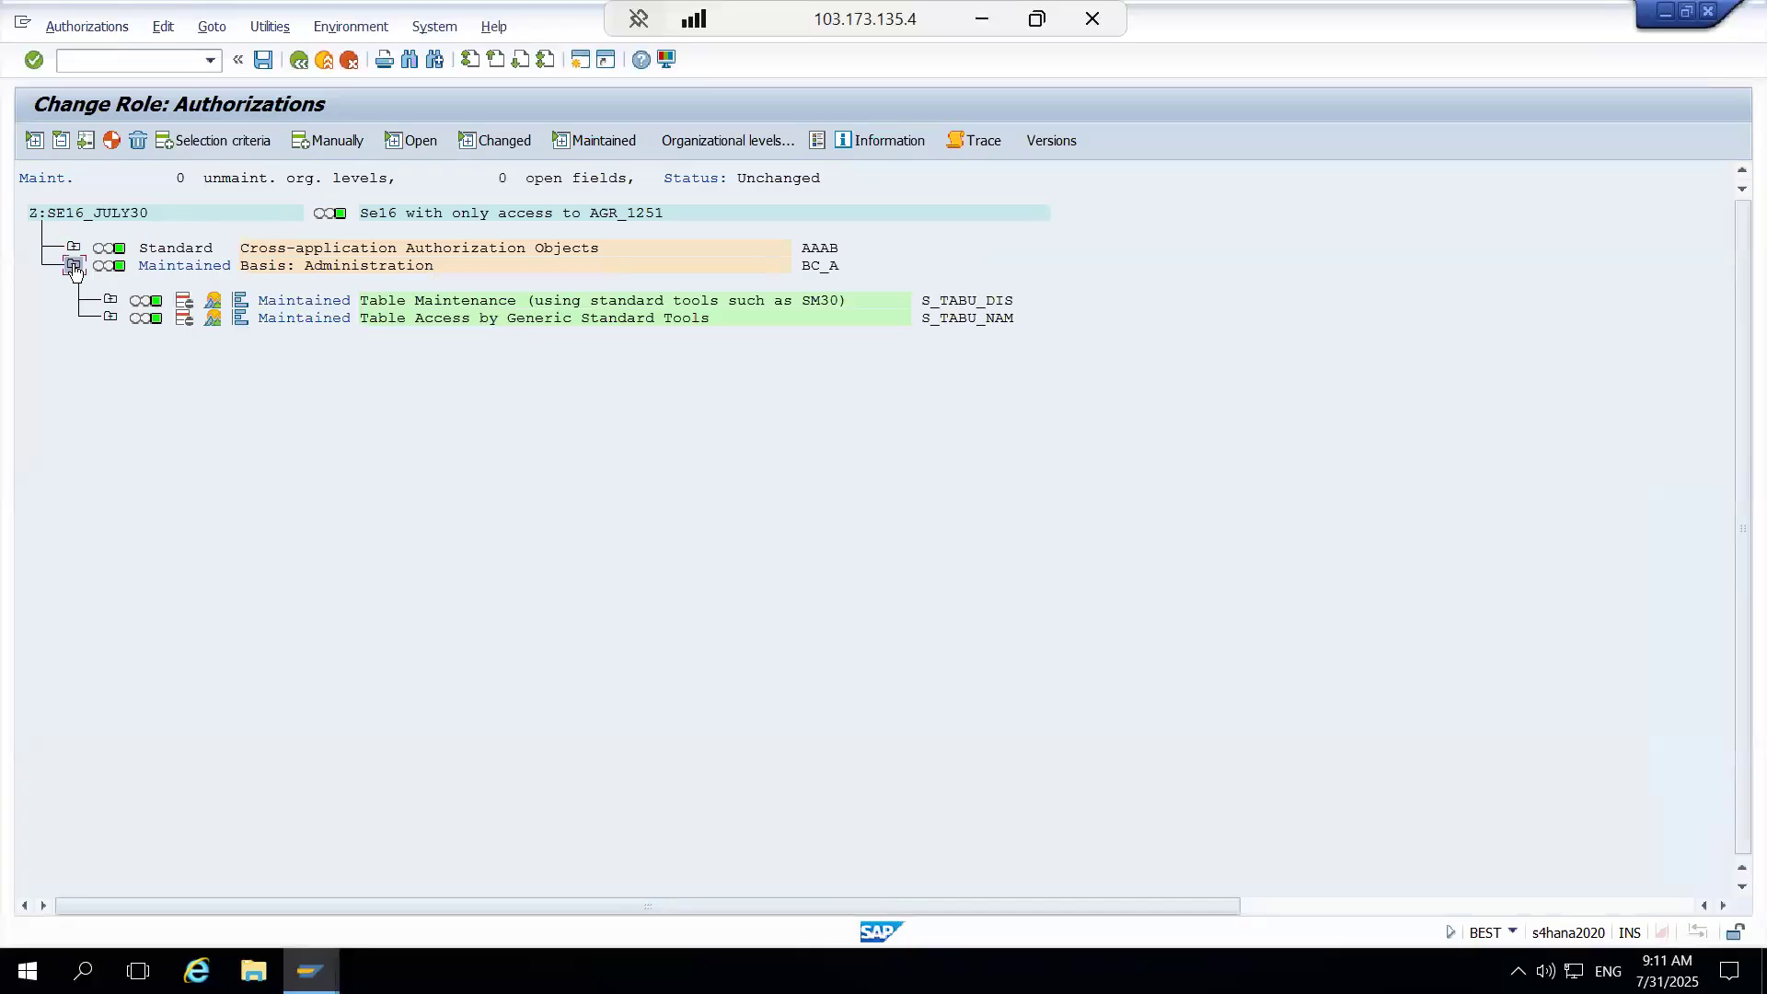
click(109, 317)
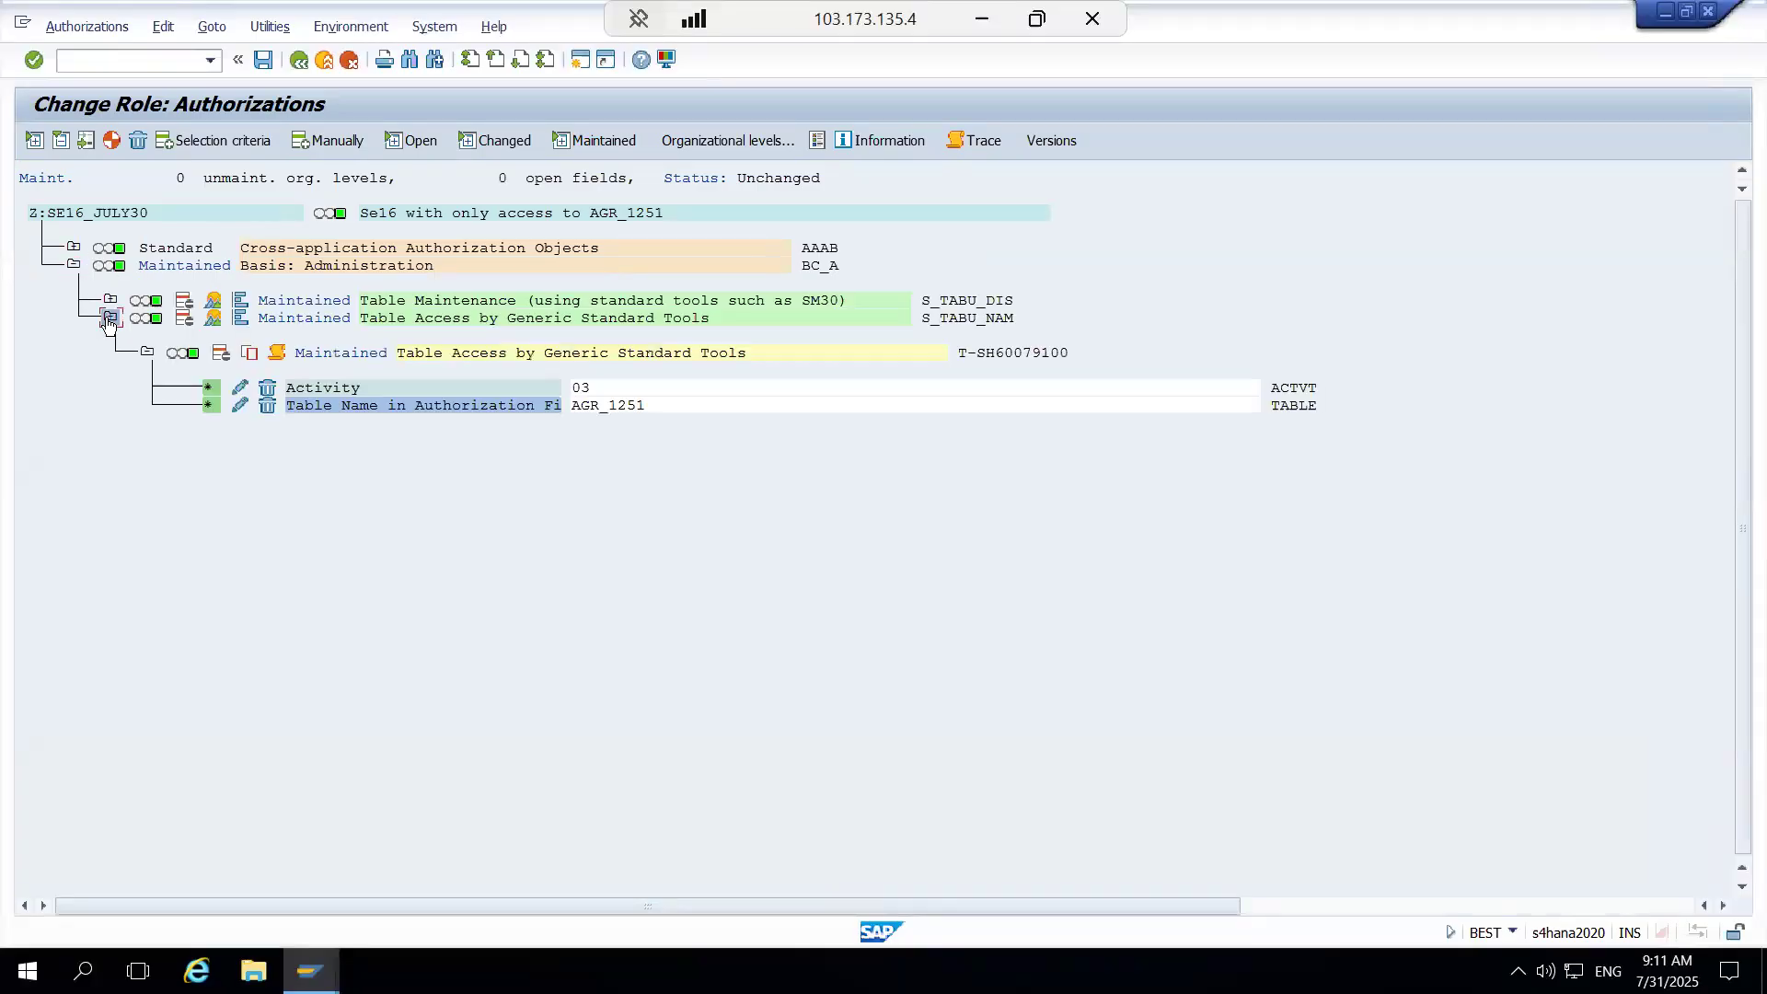
click(110, 300)
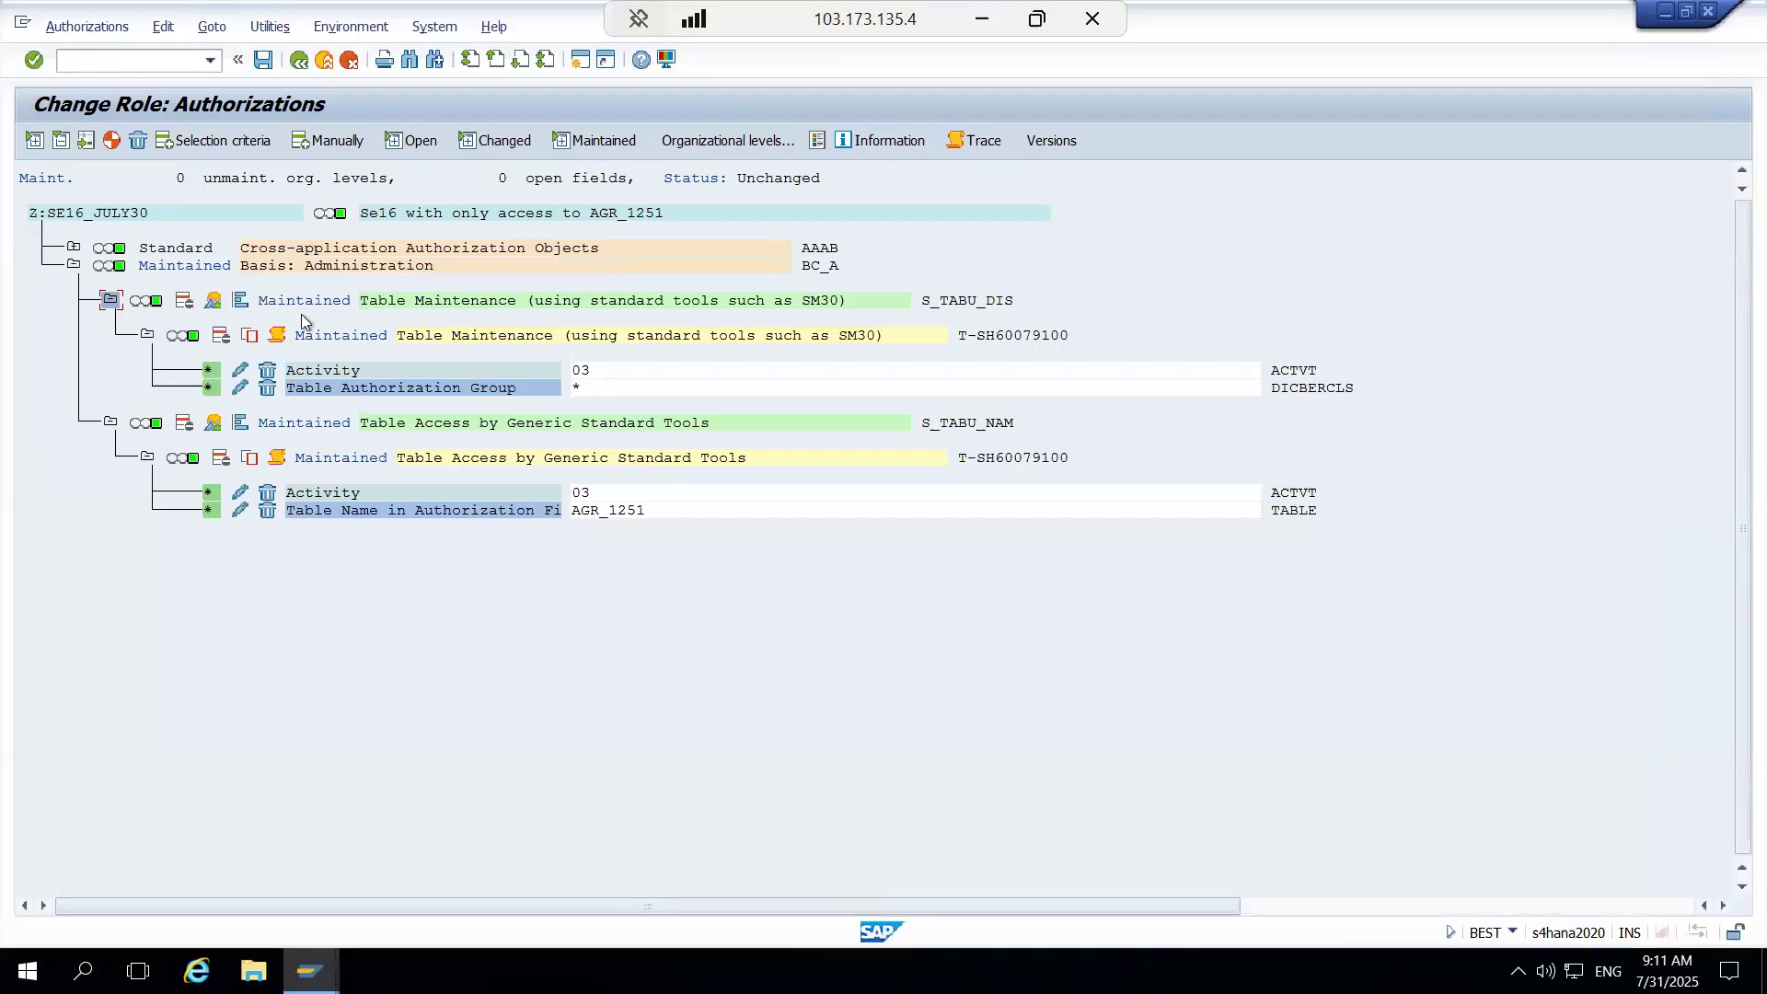
click(111, 141)
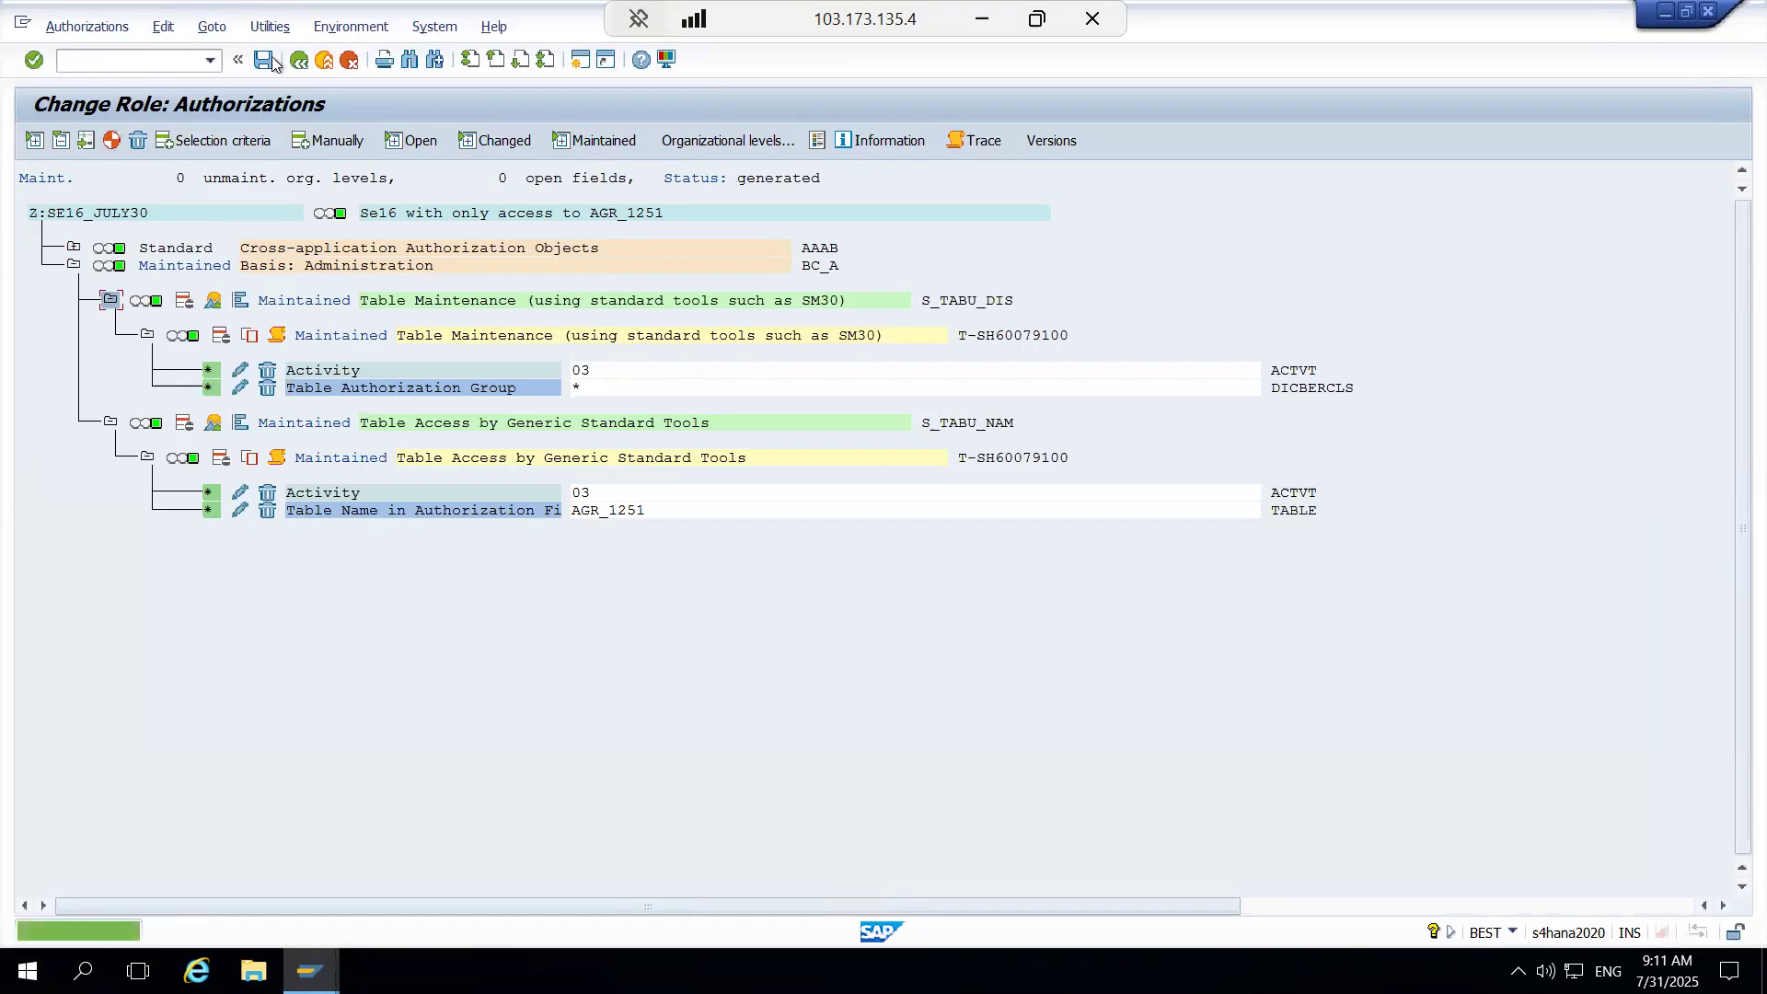
click(299, 60)
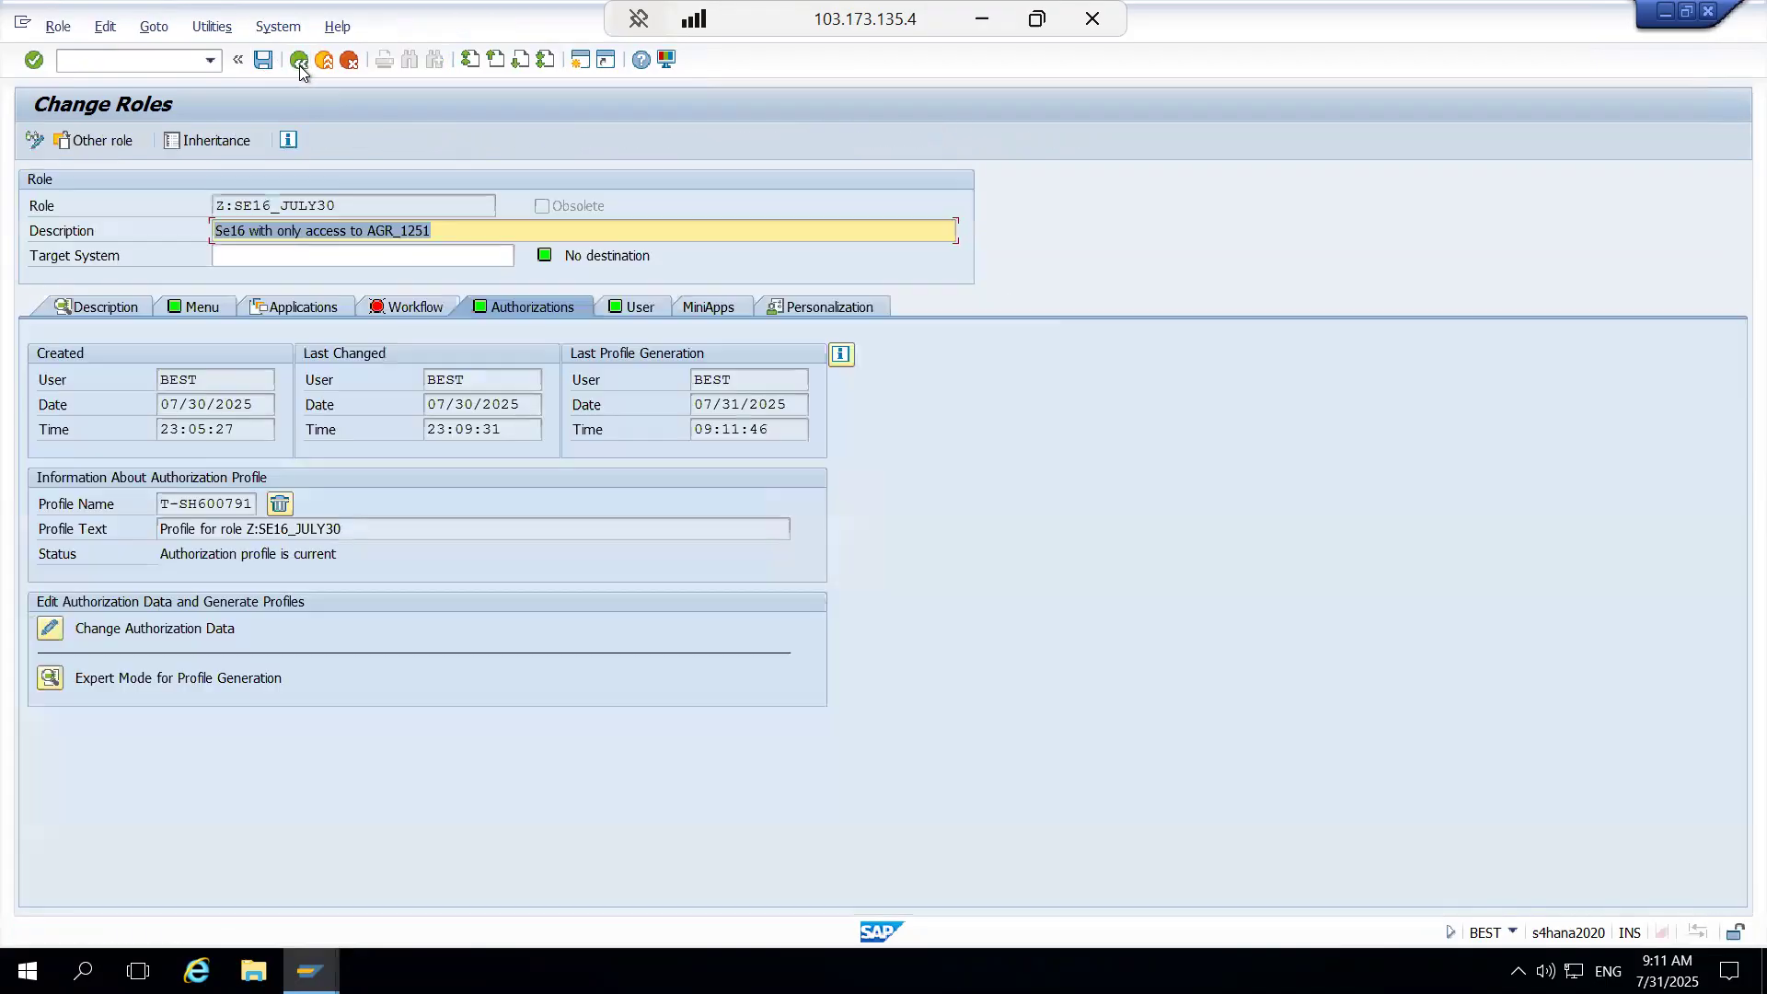
Step: Copy the ID of the user assigned to role Z:SE16_JULY30
click(635, 317)
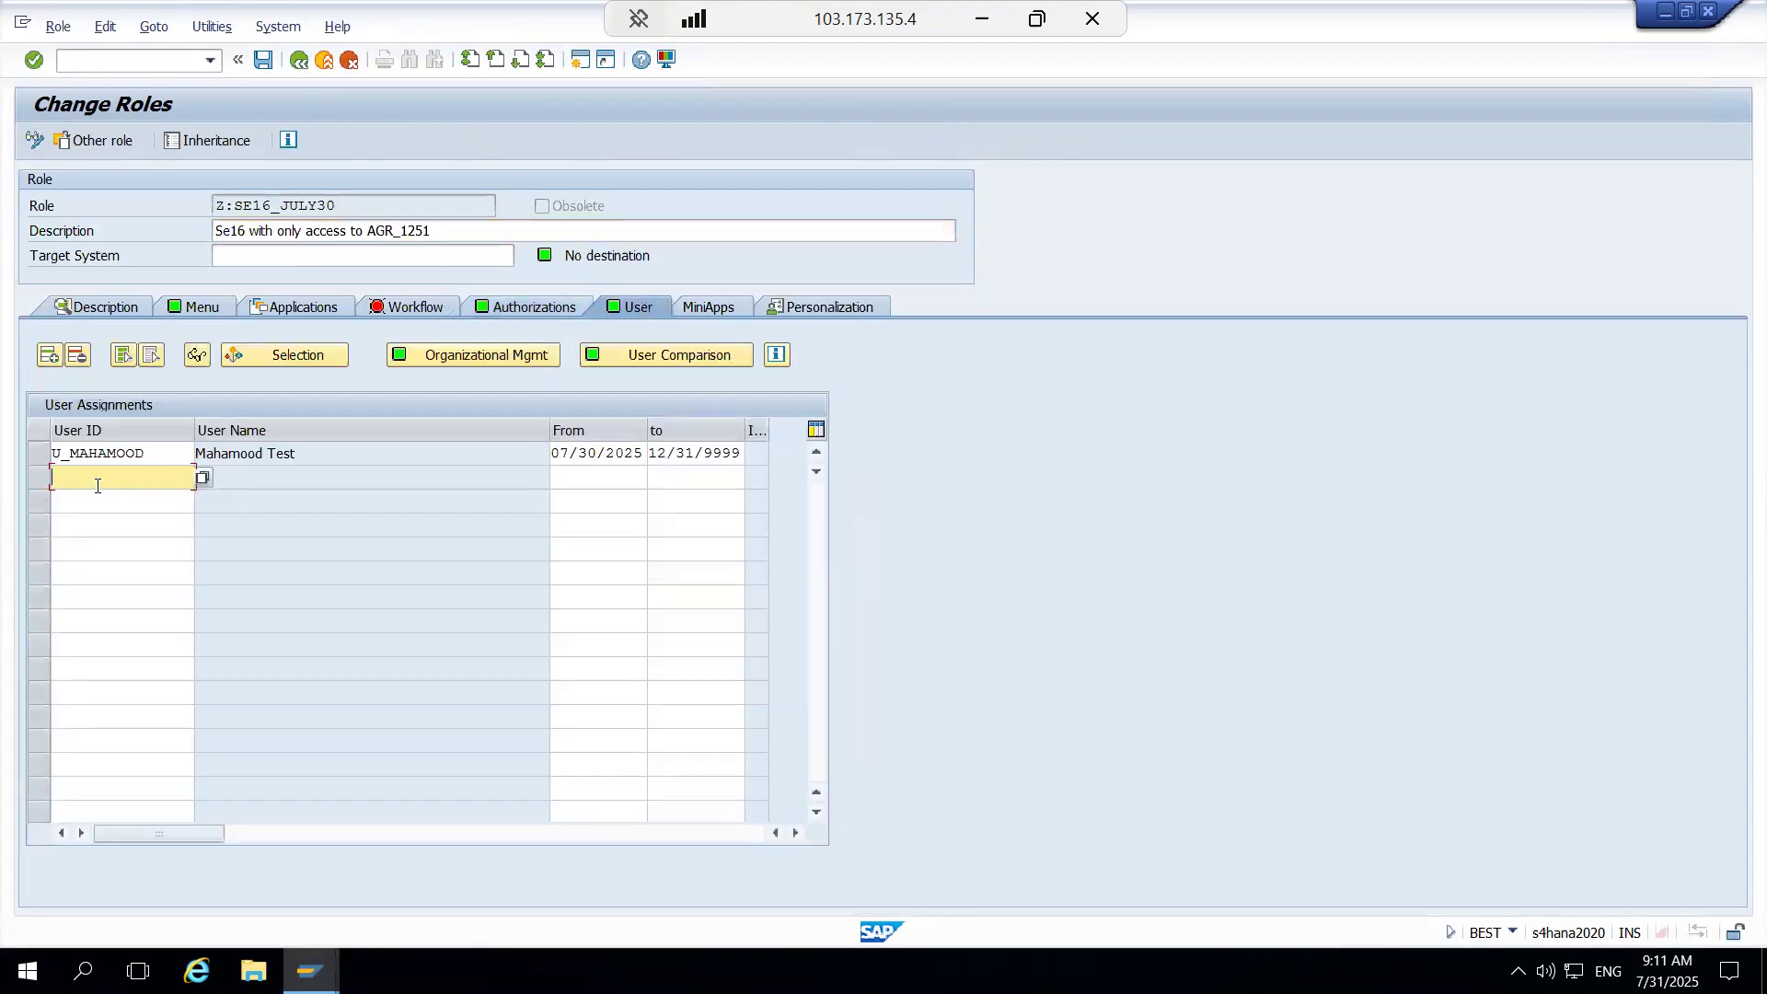
drag(166, 462, 8, 429)
key(ctrl+c)
Step: Open another S4GRC session from SAP Logon and log on with the copied test user ID and its password
click(310, 971)
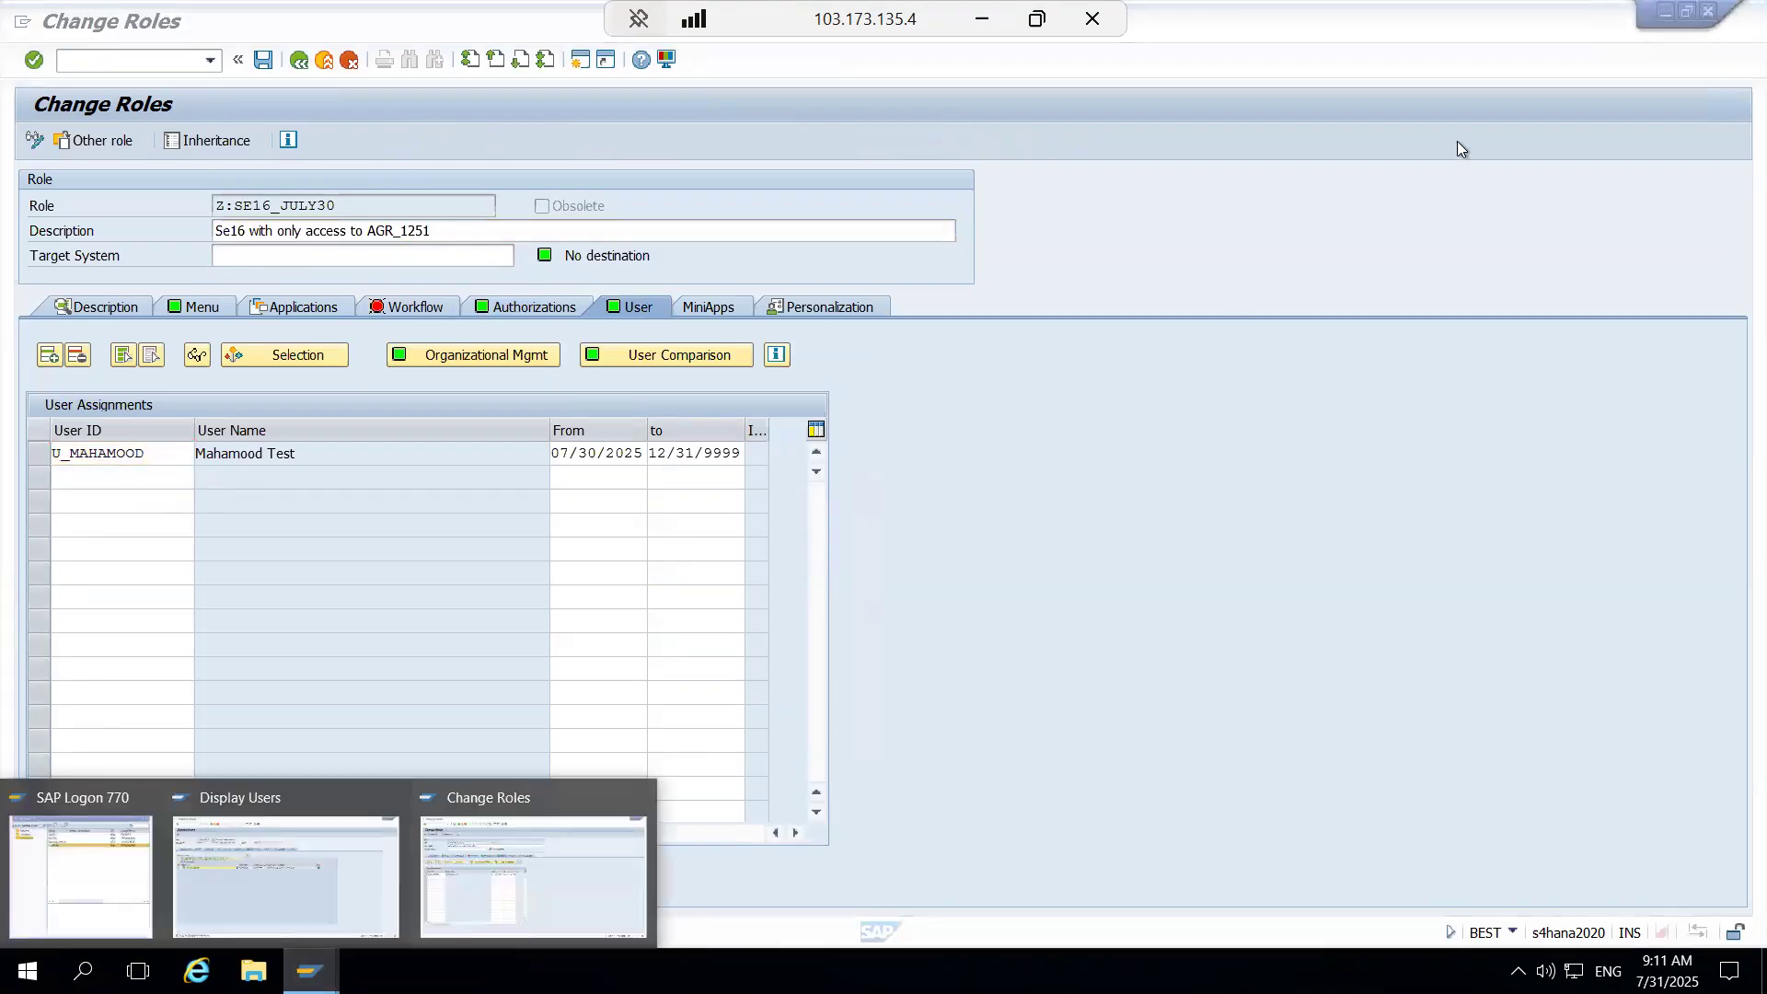
click(85, 857)
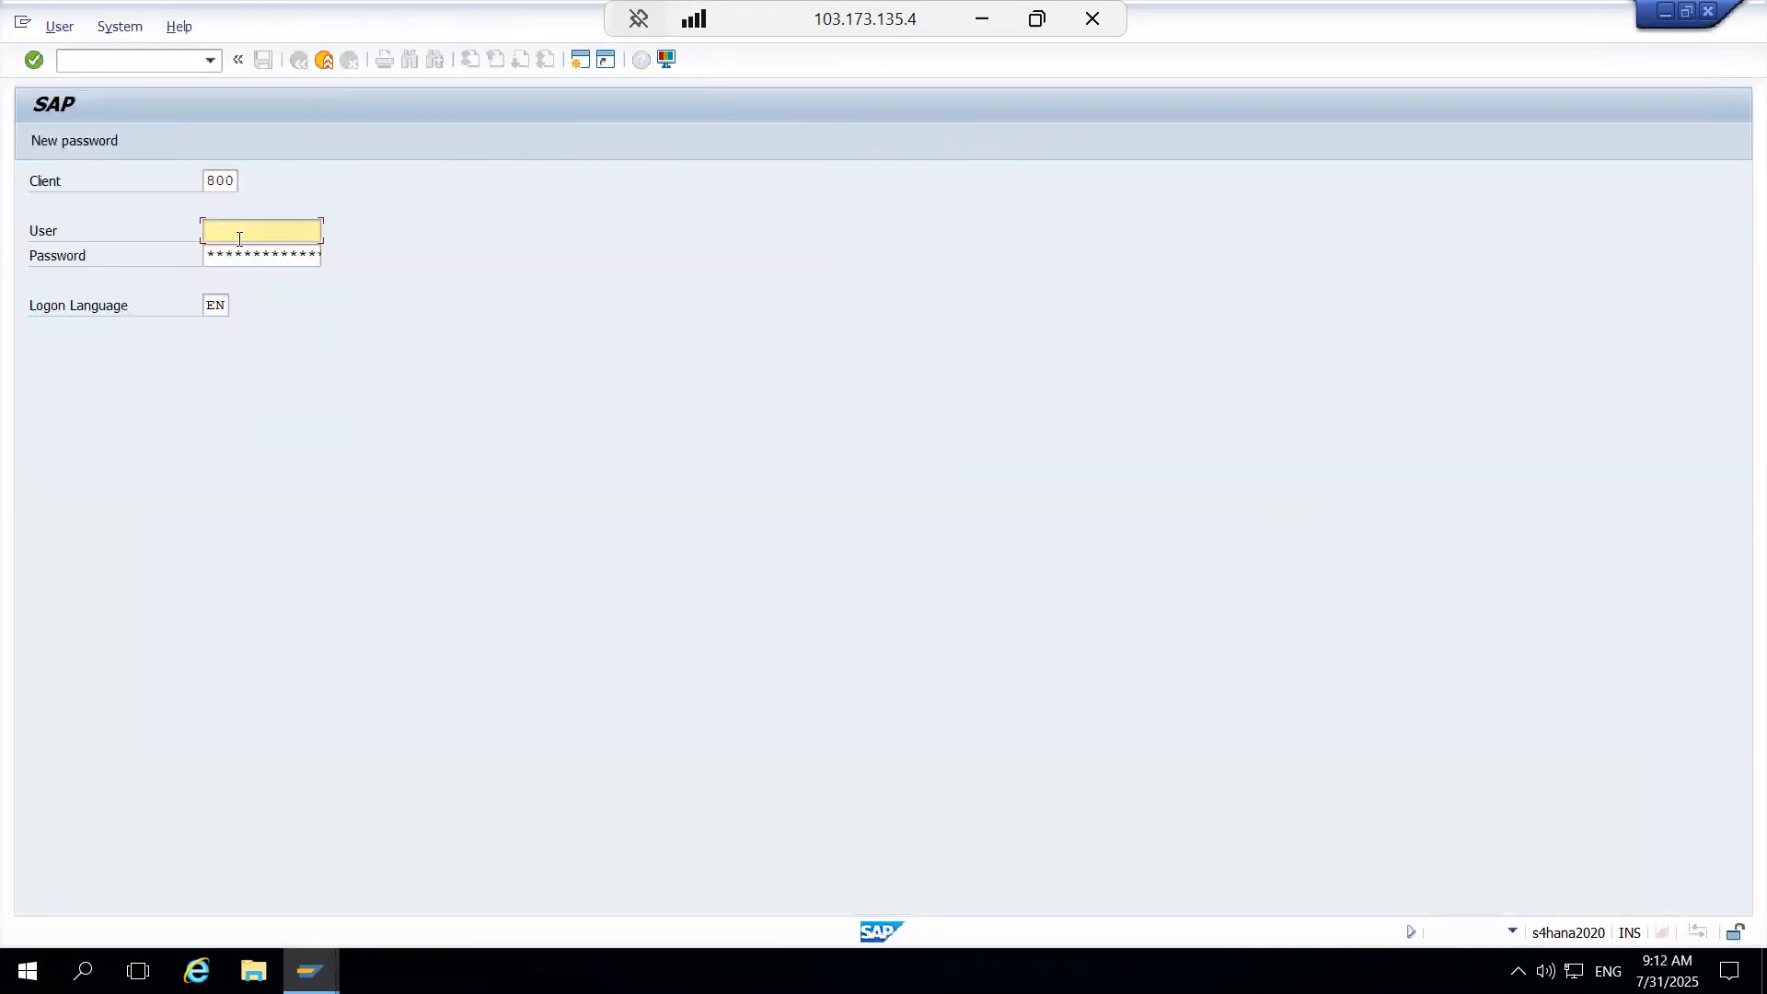
click(240, 239)
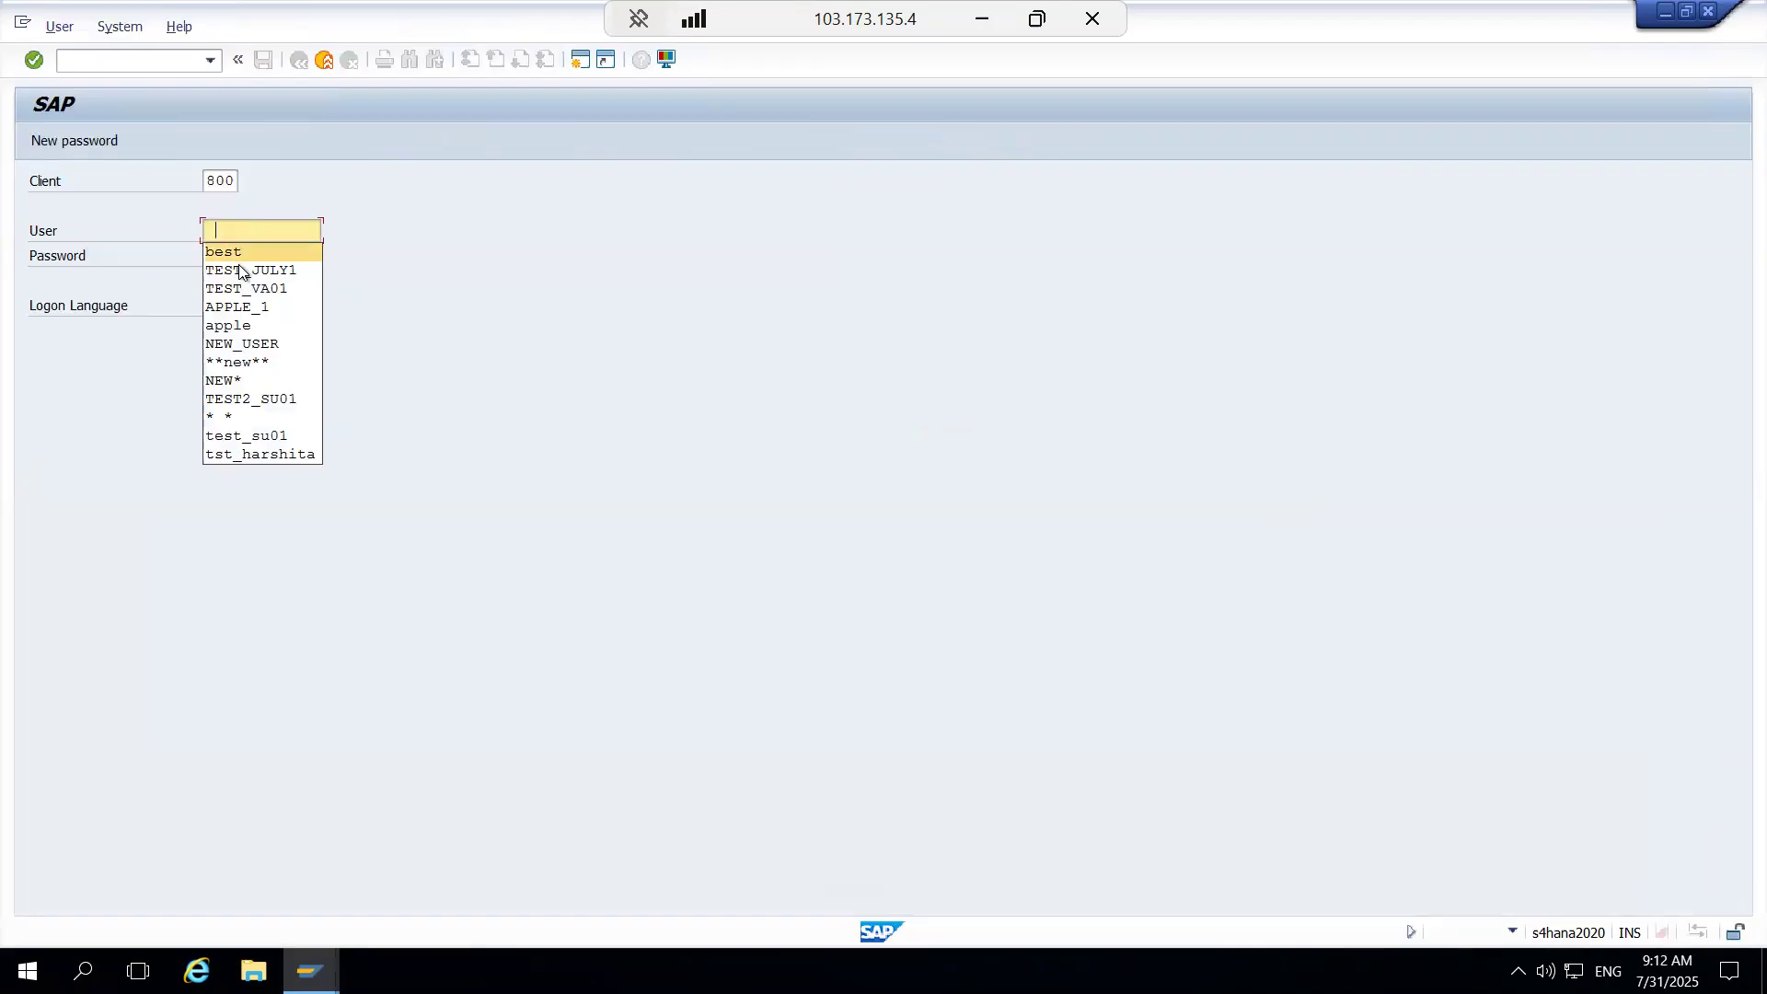
key(ctrl+v)
click(517, 289)
click(236, 254)
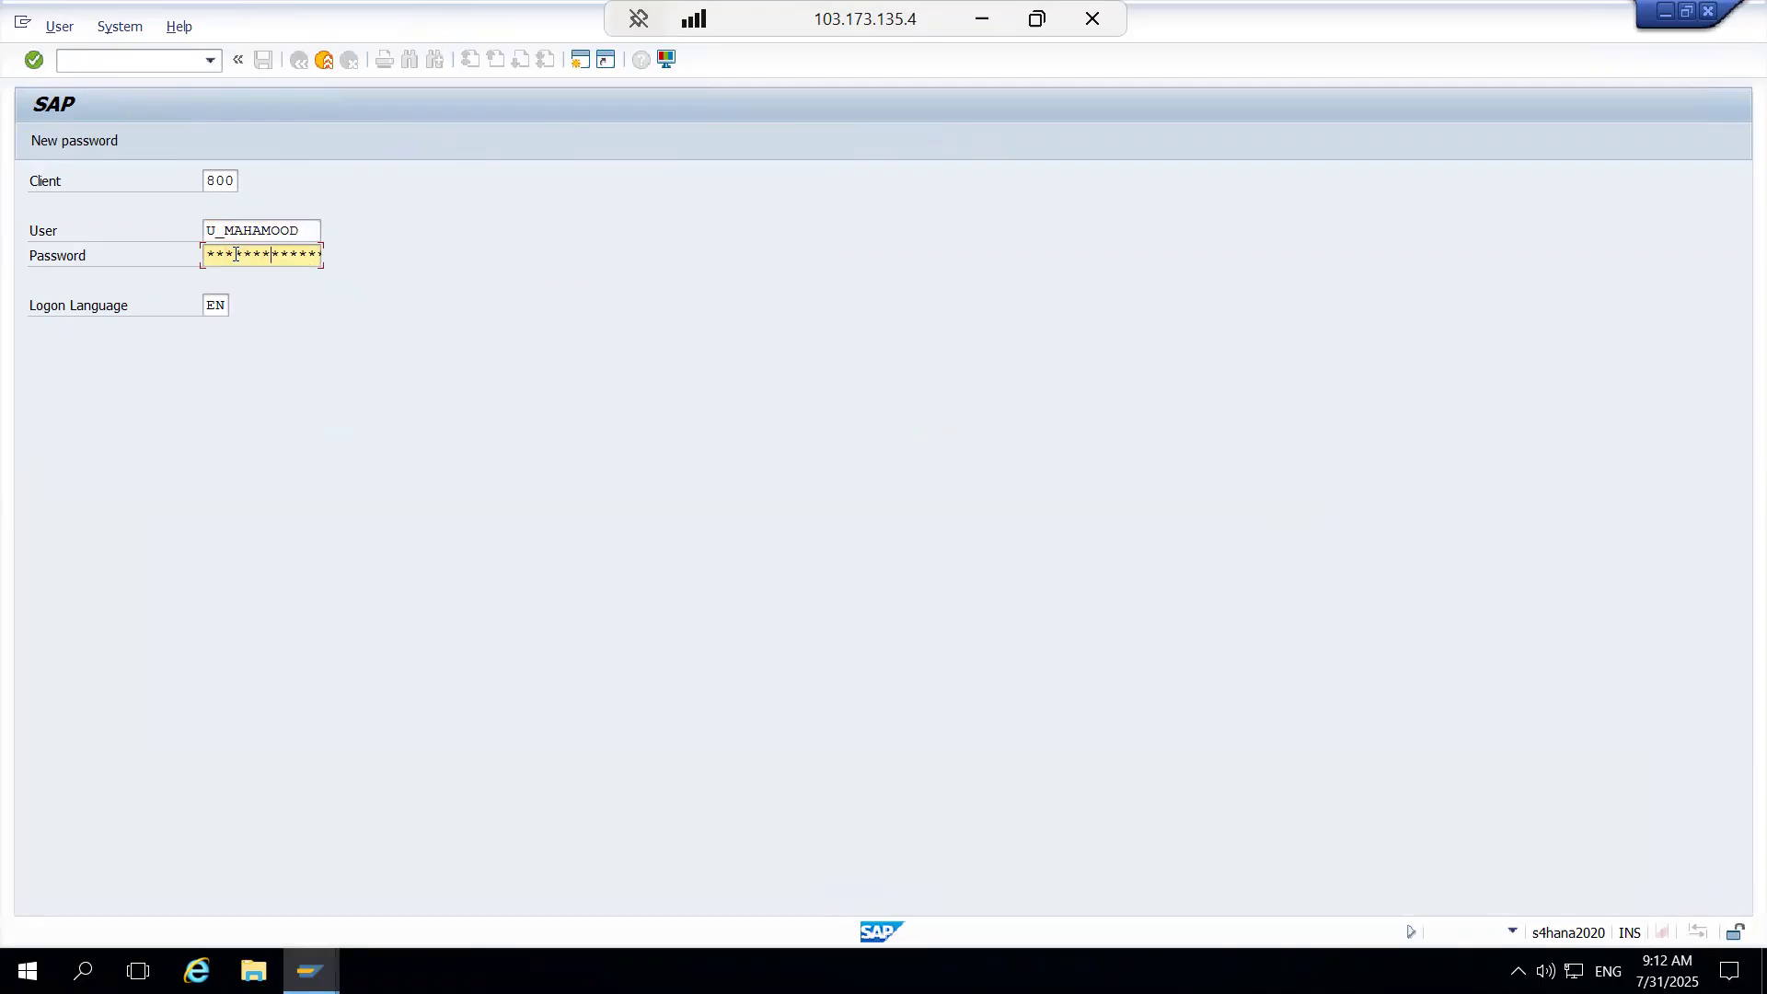
key(Return)
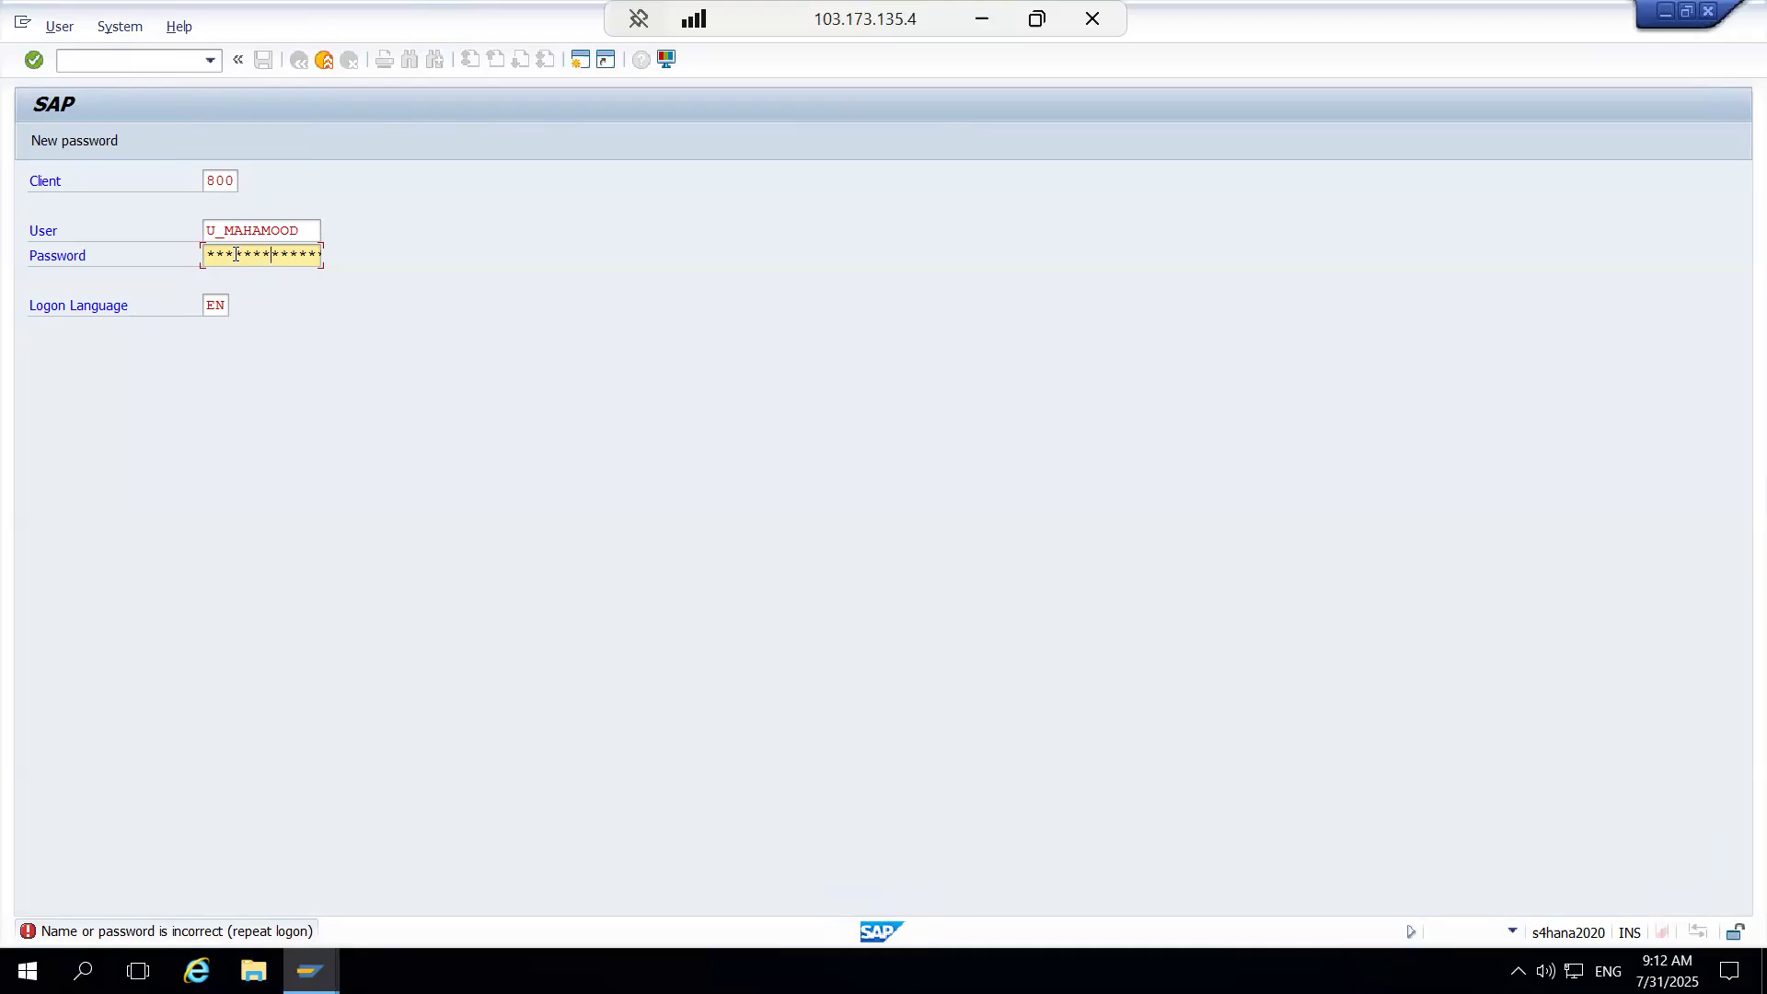
key(Return)
key(Return)
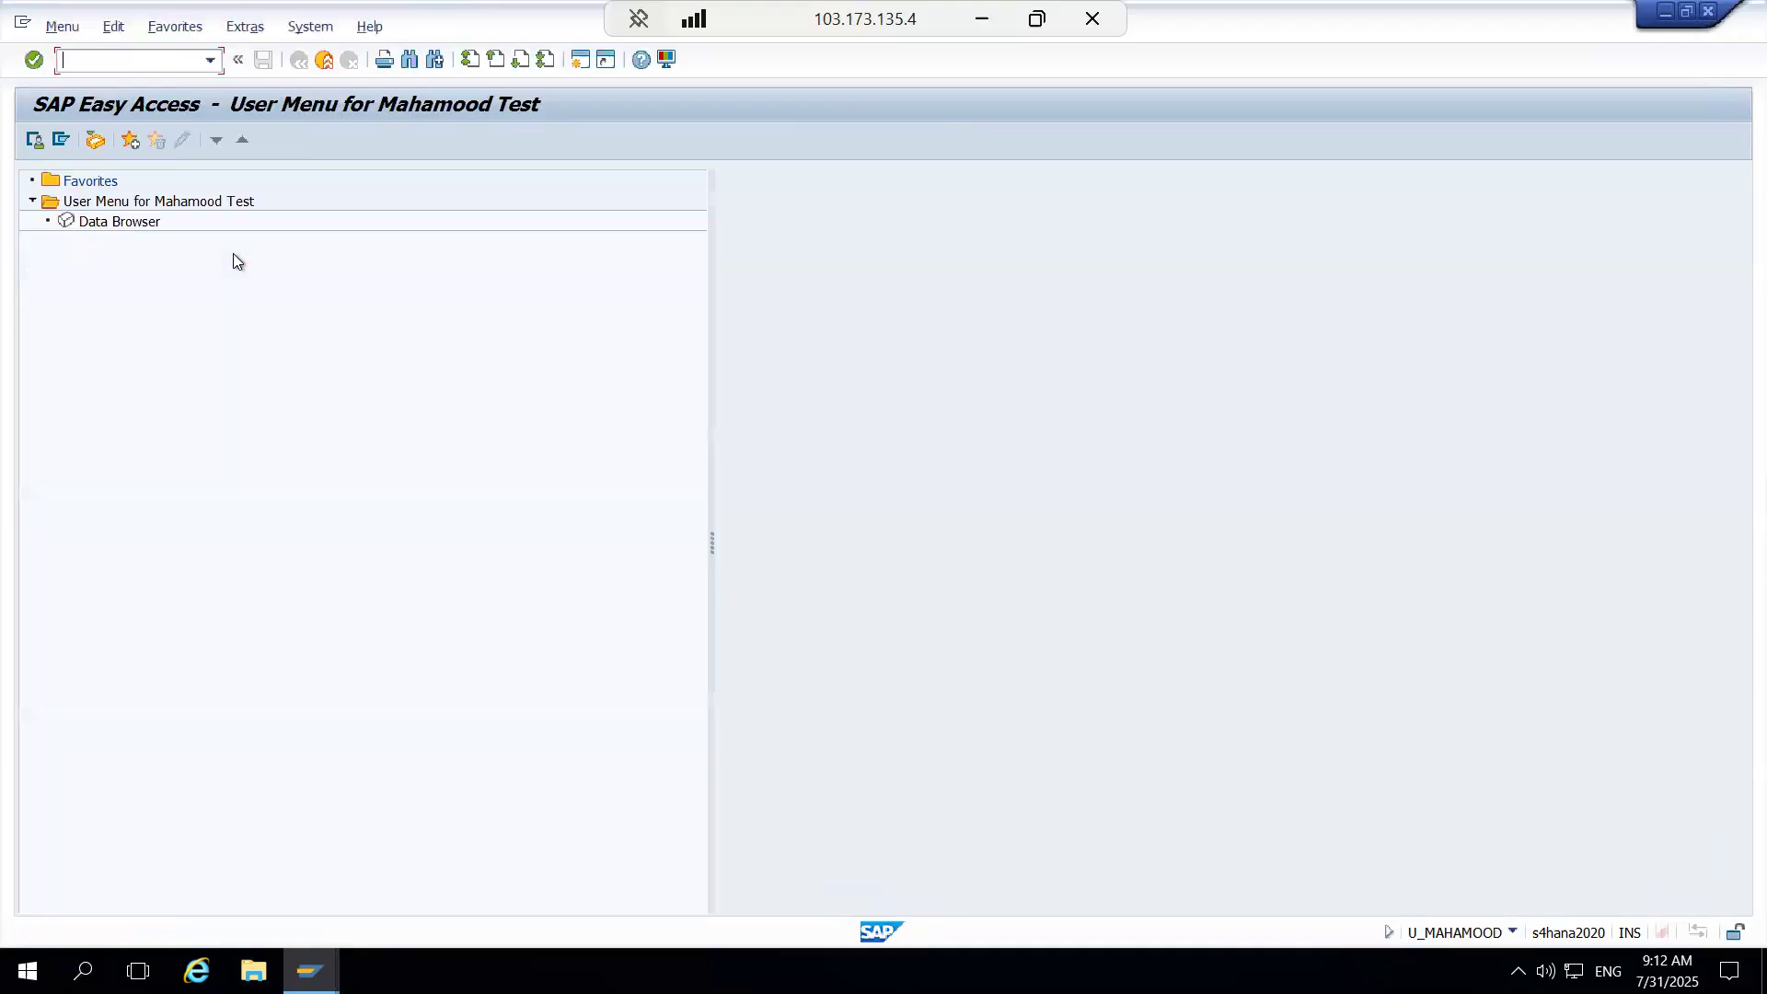
Step: Open the Data Browser from the user menu, check access to table AGR_1251 and return to its initial screen
double_click(141, 221)
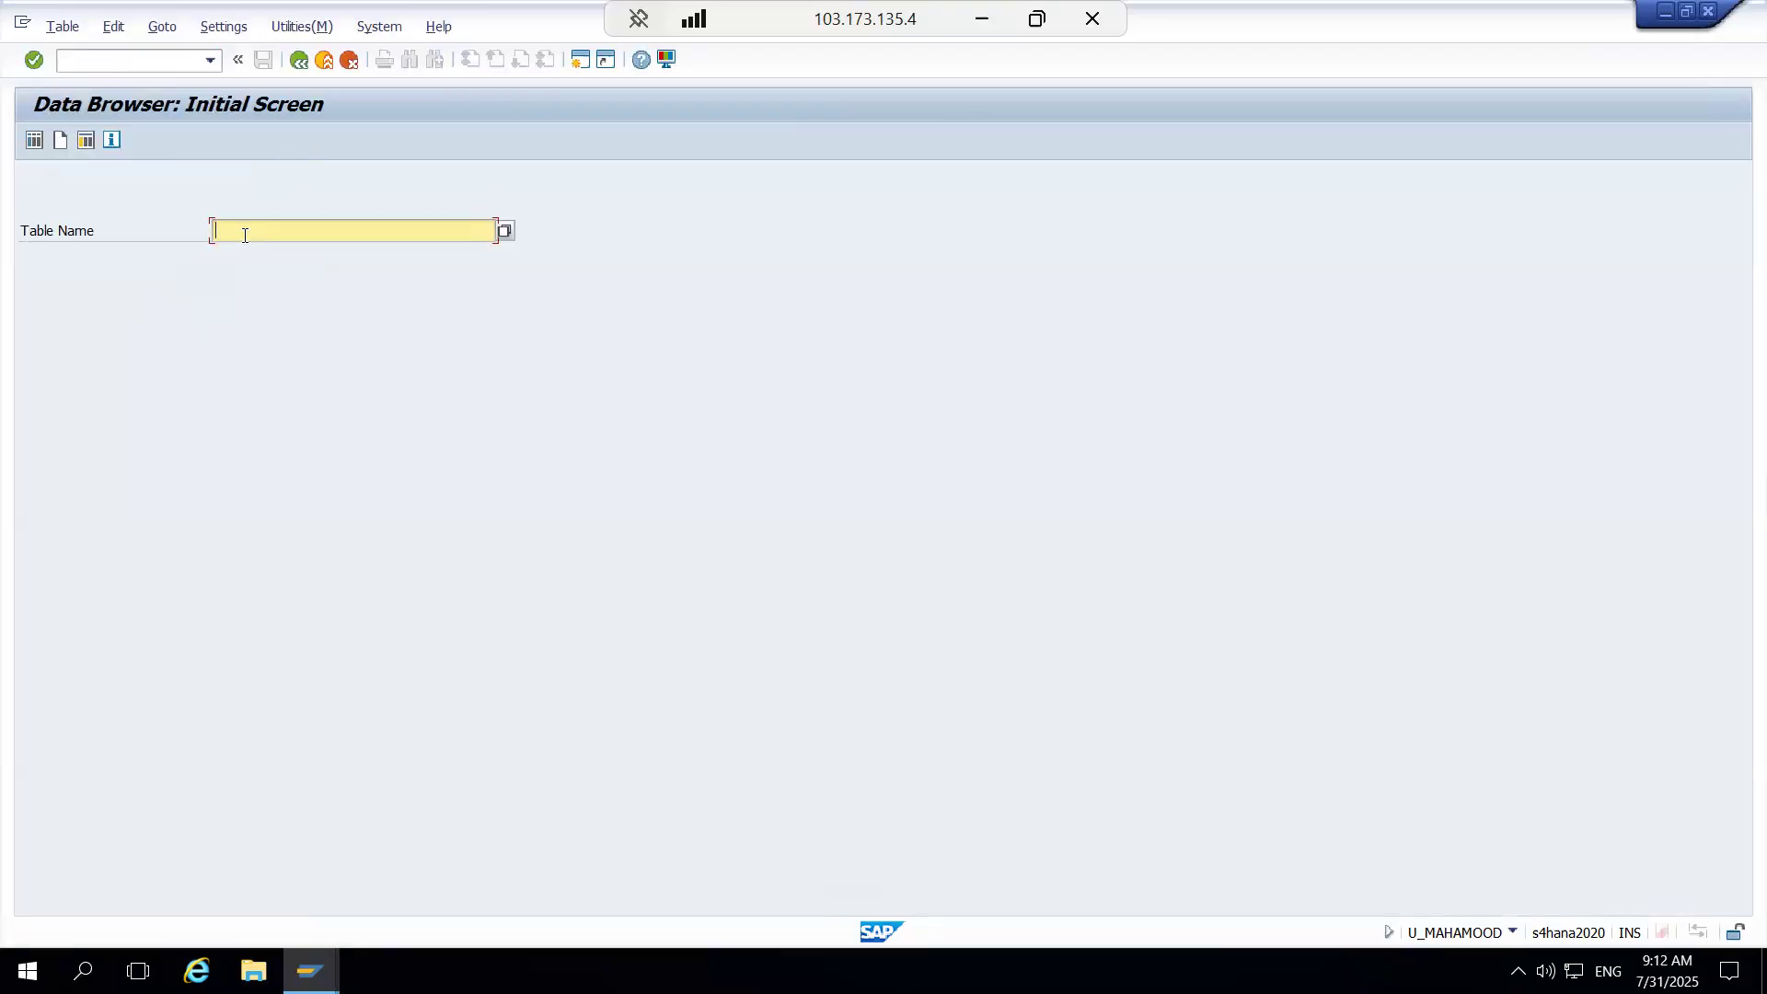
text(ag)
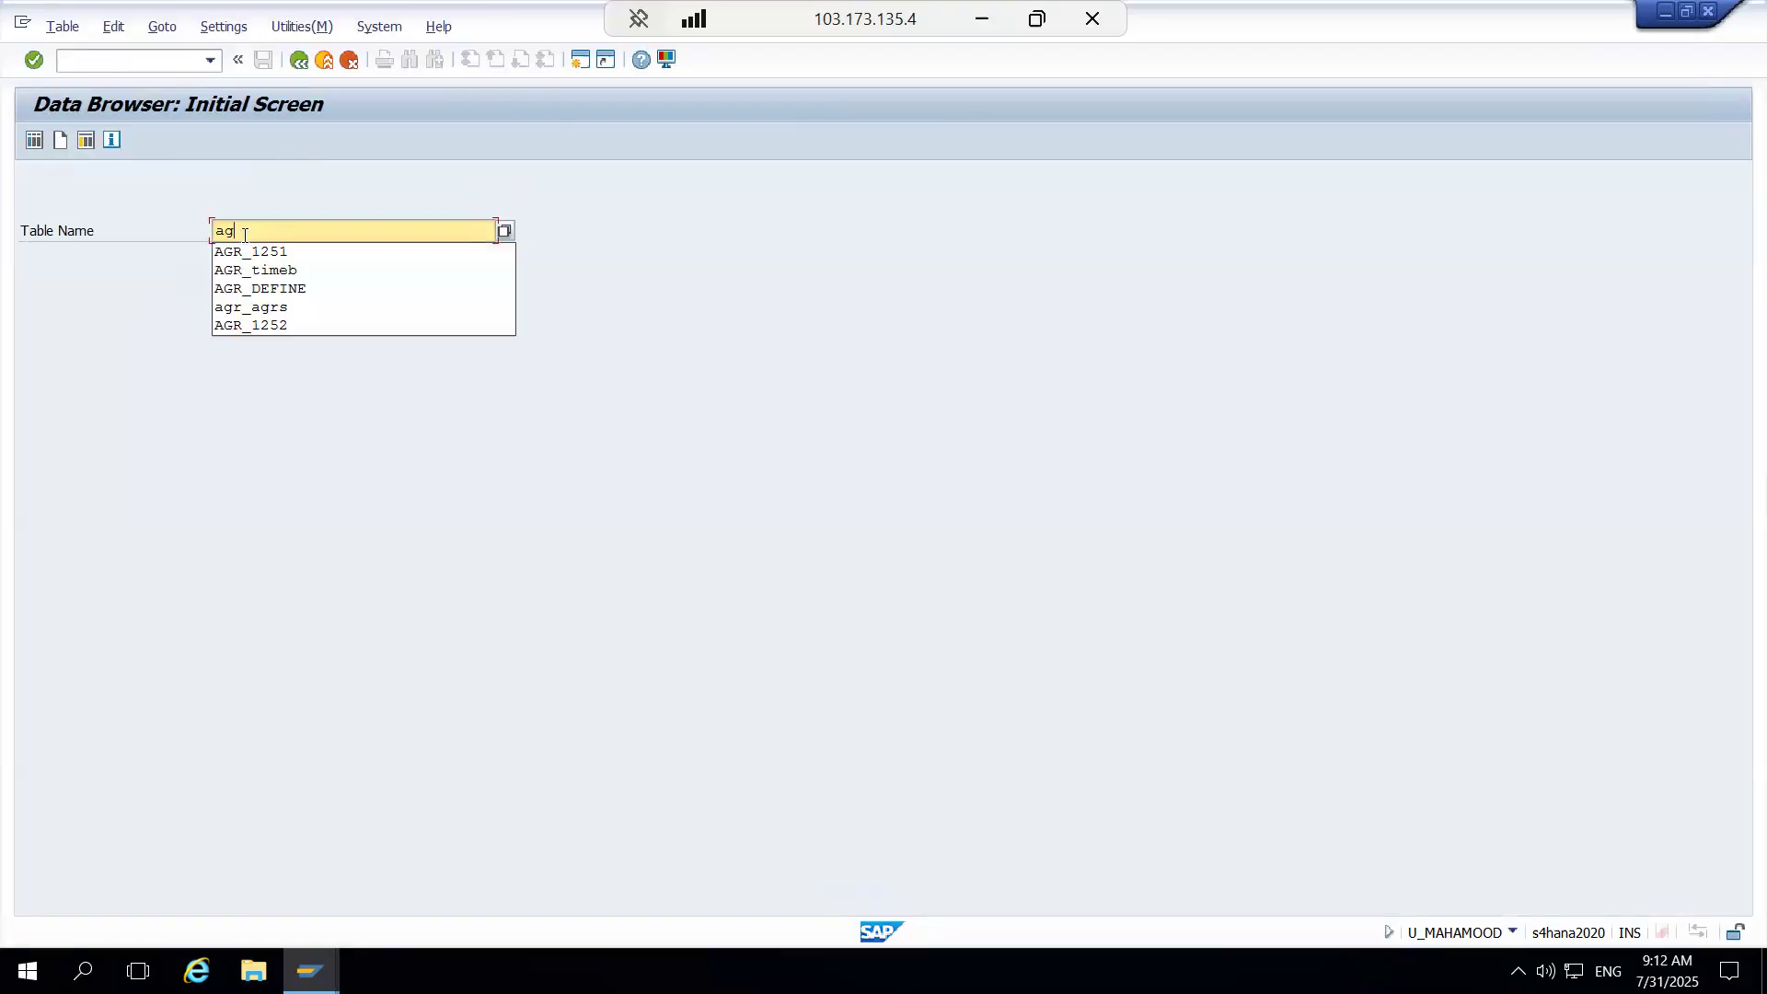
text(r_1251)
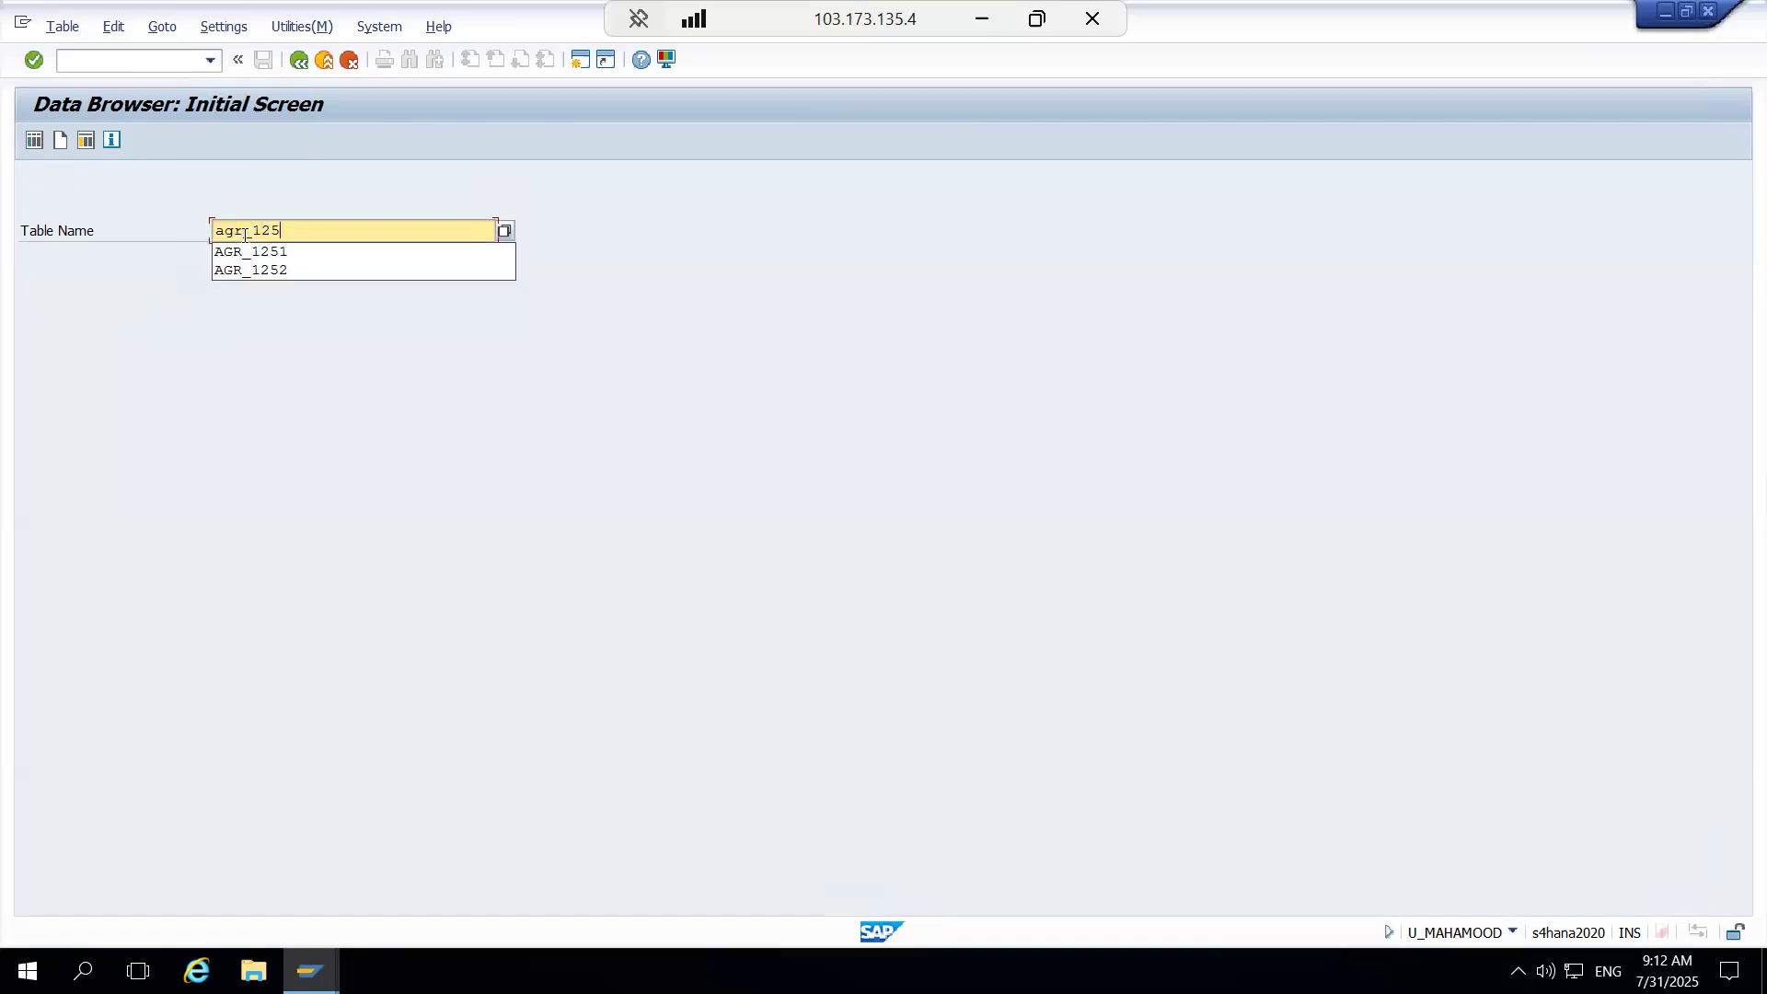
key(Return)
key(F3)
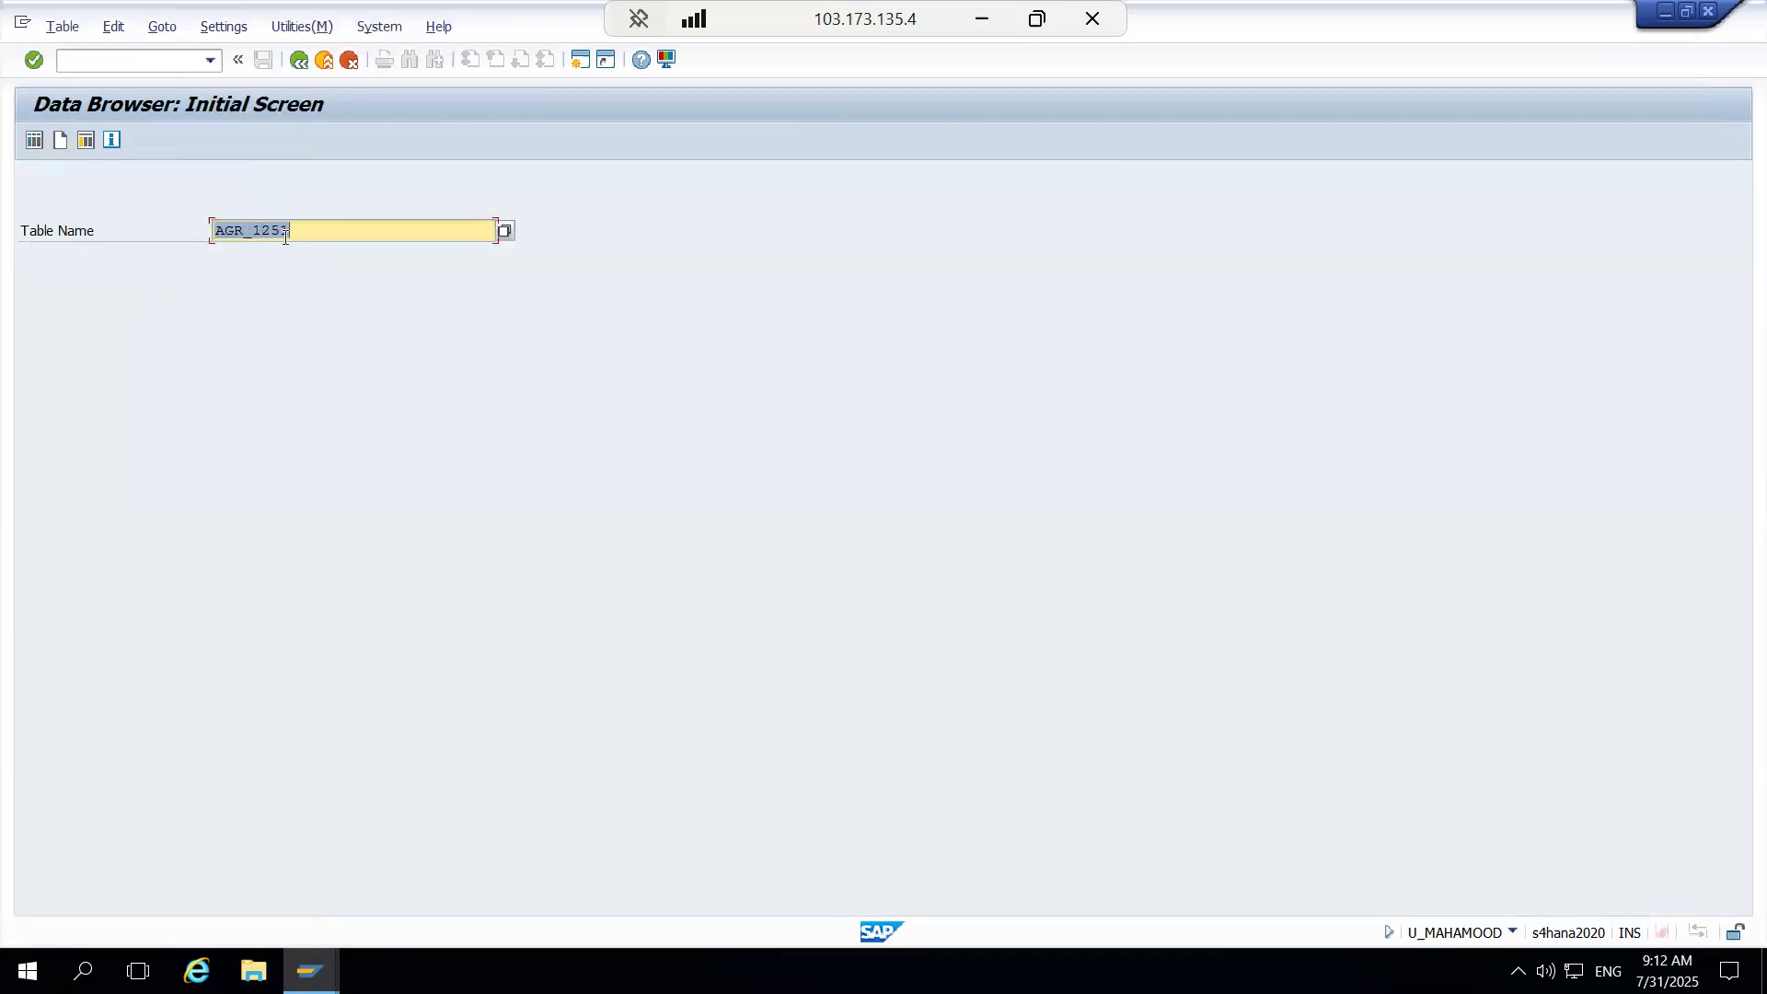
Step: Check access to table AGR_1252 in the Data Browser and return to the initial screen
click(320, 231)
key(Return)
key(F3)
Step: Switch back to the Change Roles session, reopen the authorization data of Z:SE16_JULY30 and expand Basis: Administration
key(alt+Tab)
key(alt+Tab)
click(311, 971)
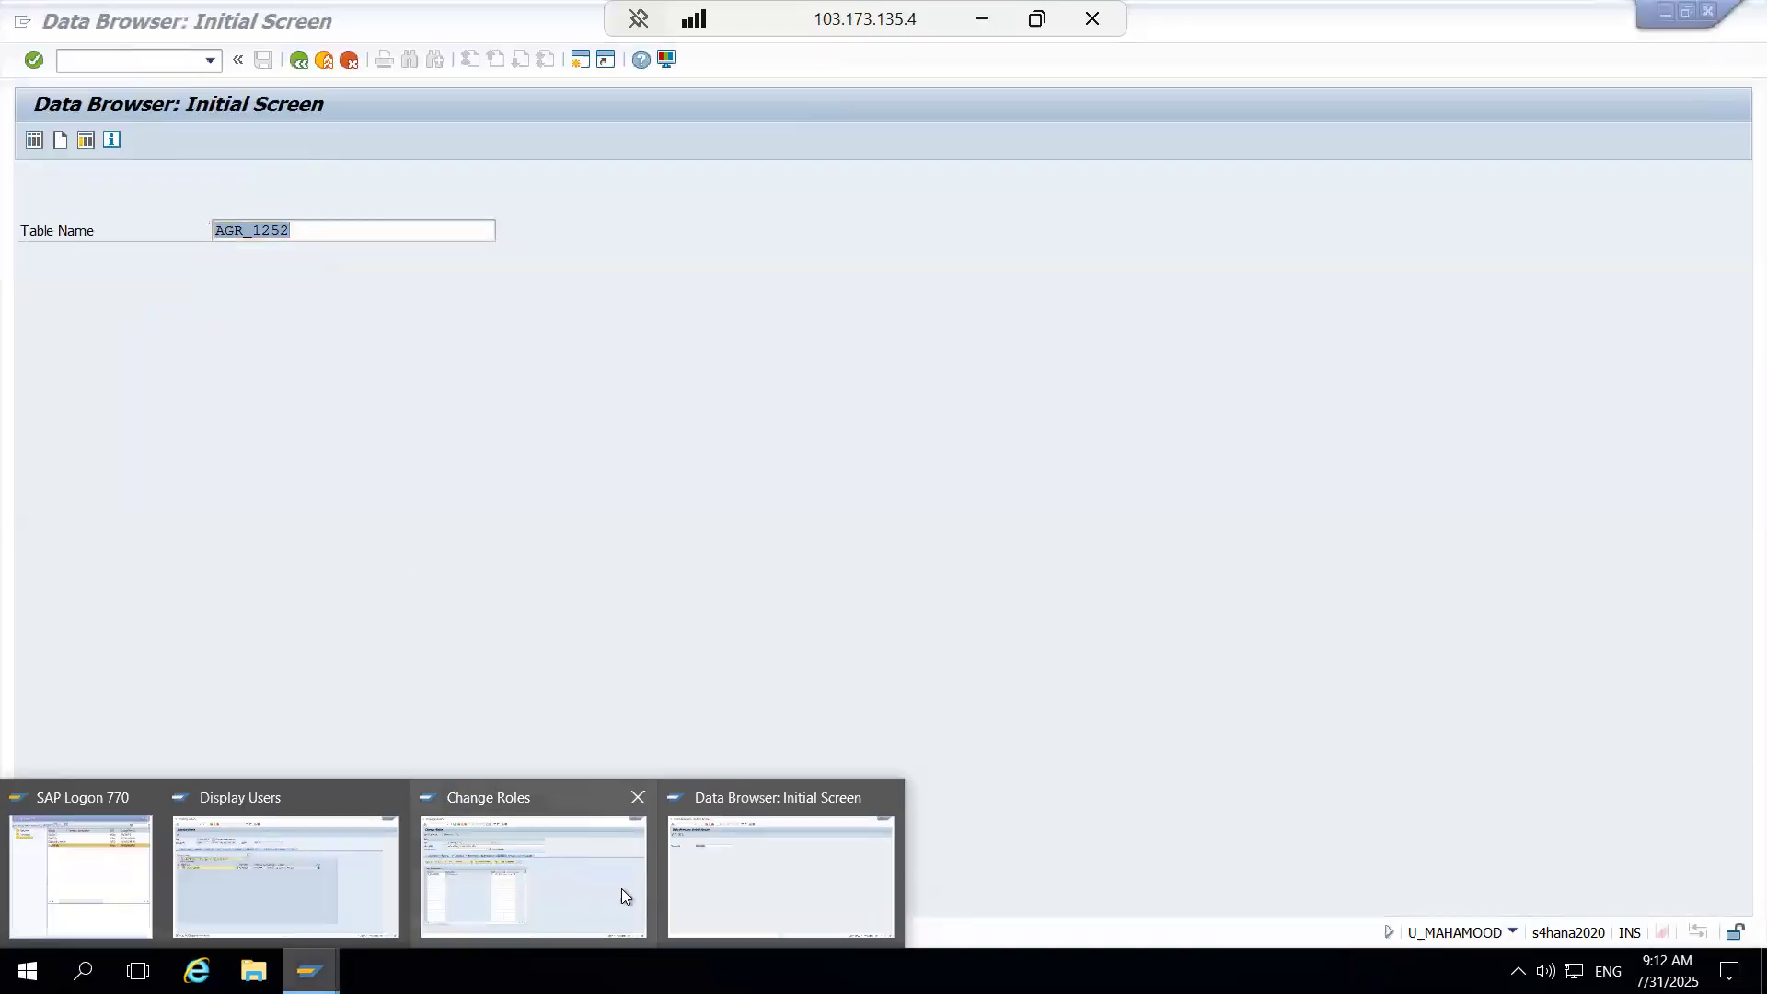
click(467, 898)
click(538, 305)
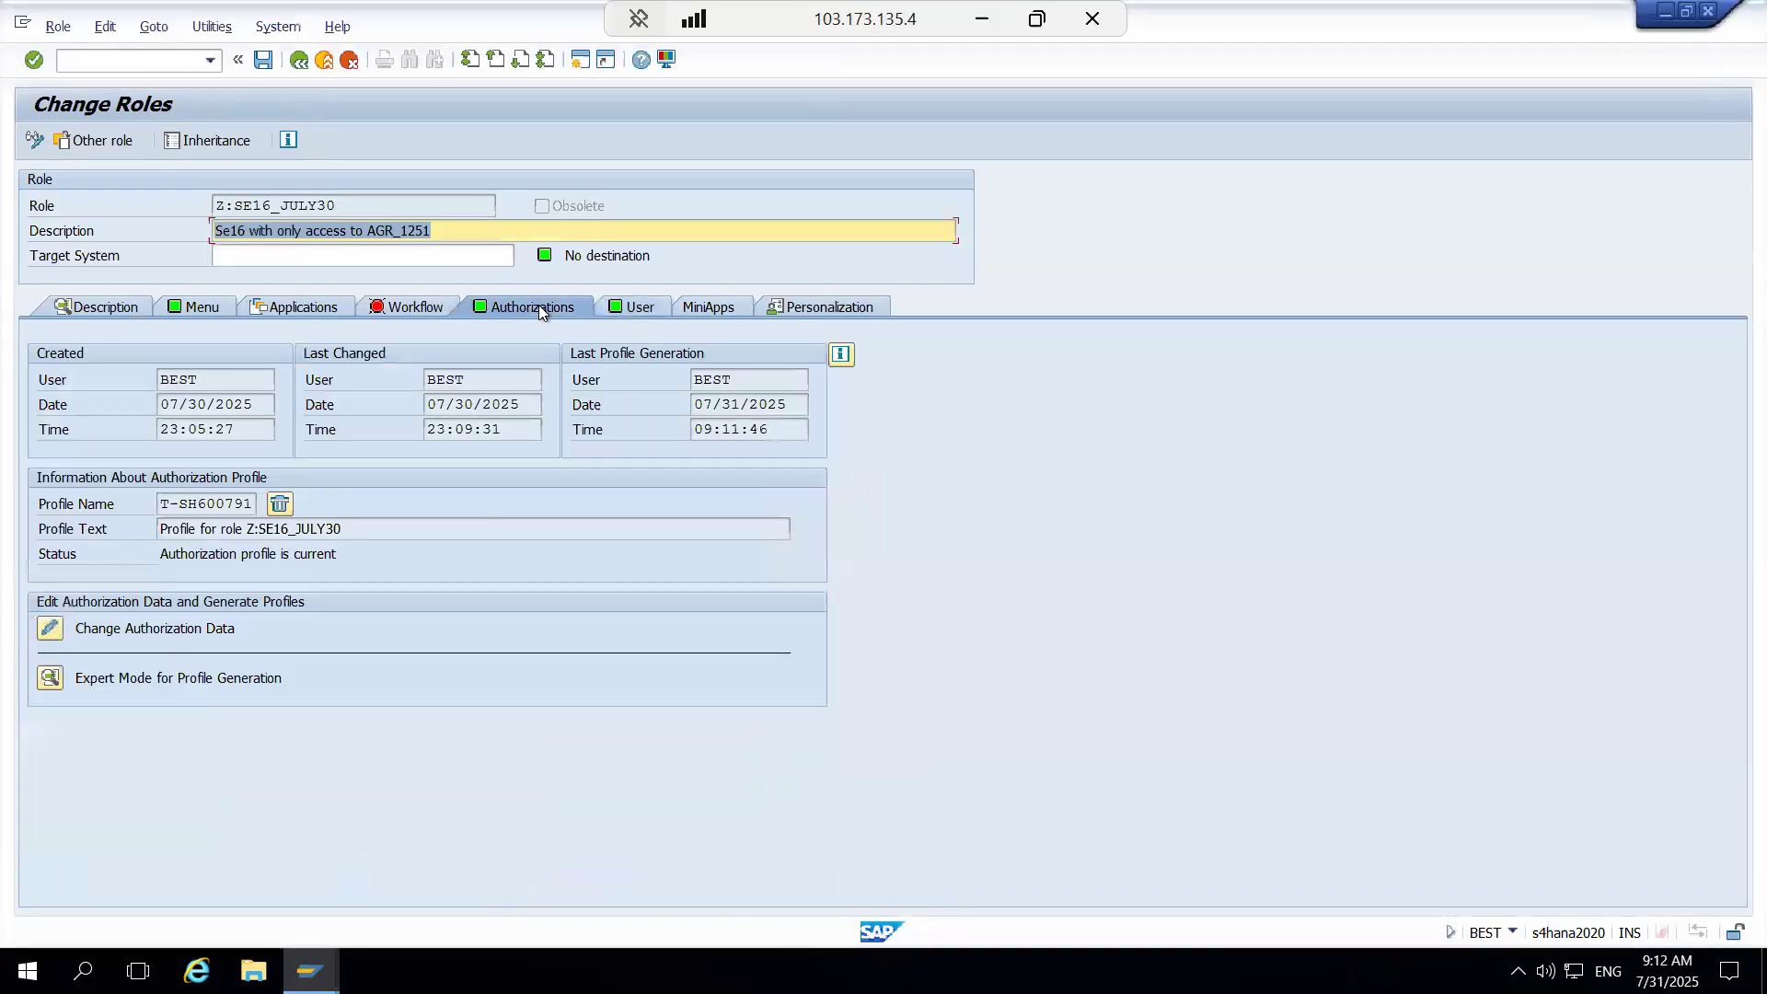
click(48, 626)
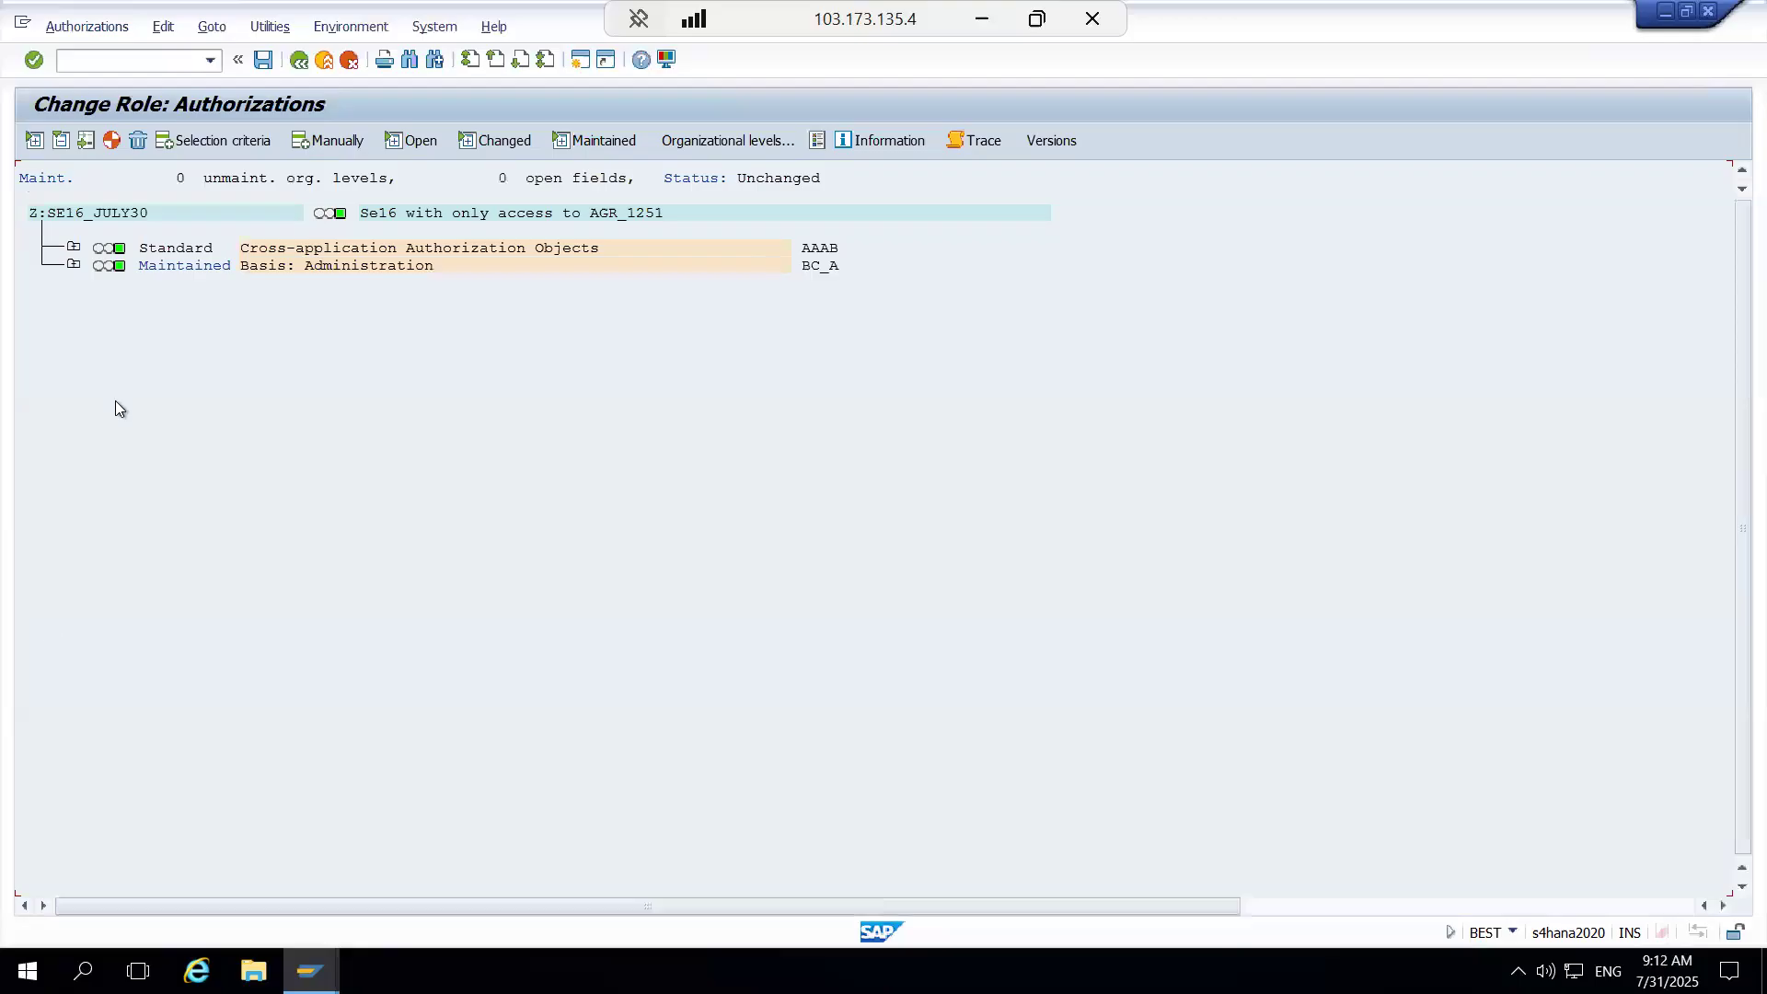
click(73, 267)
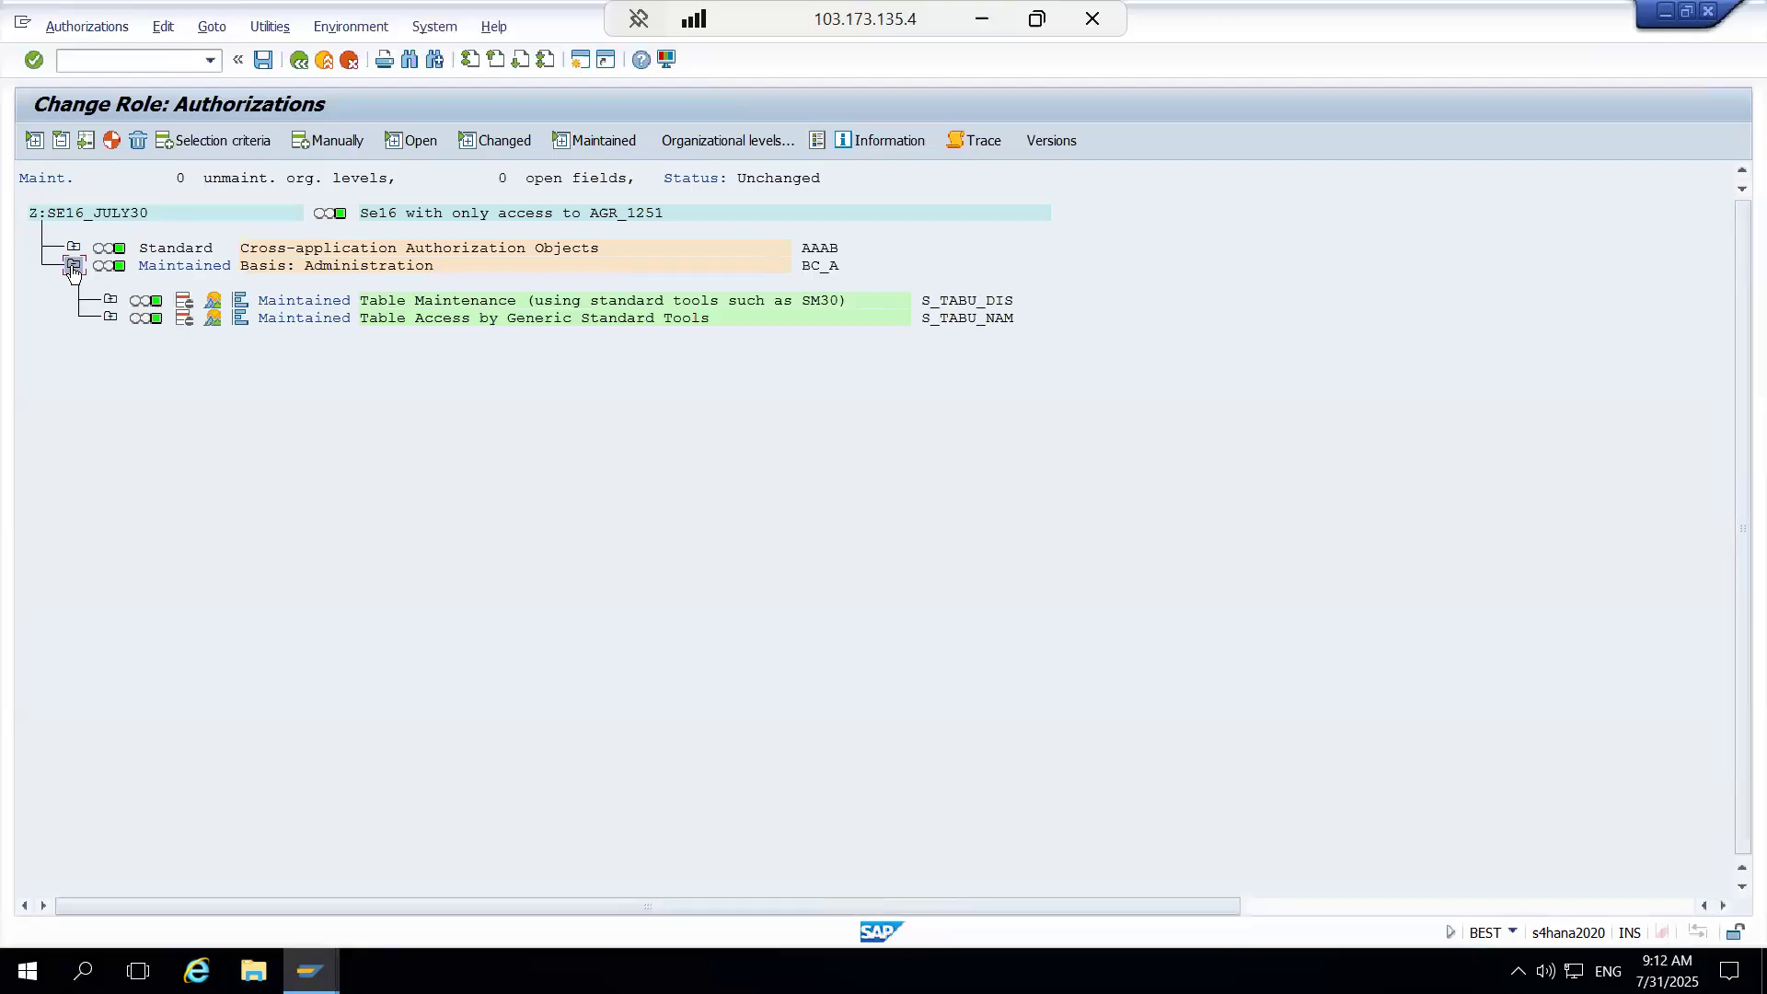
Step: Open the Data Browser (SE16) in a new session and bring up the selection screen for table TDDAT
click(107, 63)
text(/n)
mouse_move(1179, 290)
mouse_down()
mouse_move(1125, 312)
mouse_move(1277, 260)
mouse_move(1347, 288)
mouse_move(1370, 230)
mouse_move(1417, 207)
mouse_move(1481, 245)
mouse_move(1520, 337)
mouse_up()
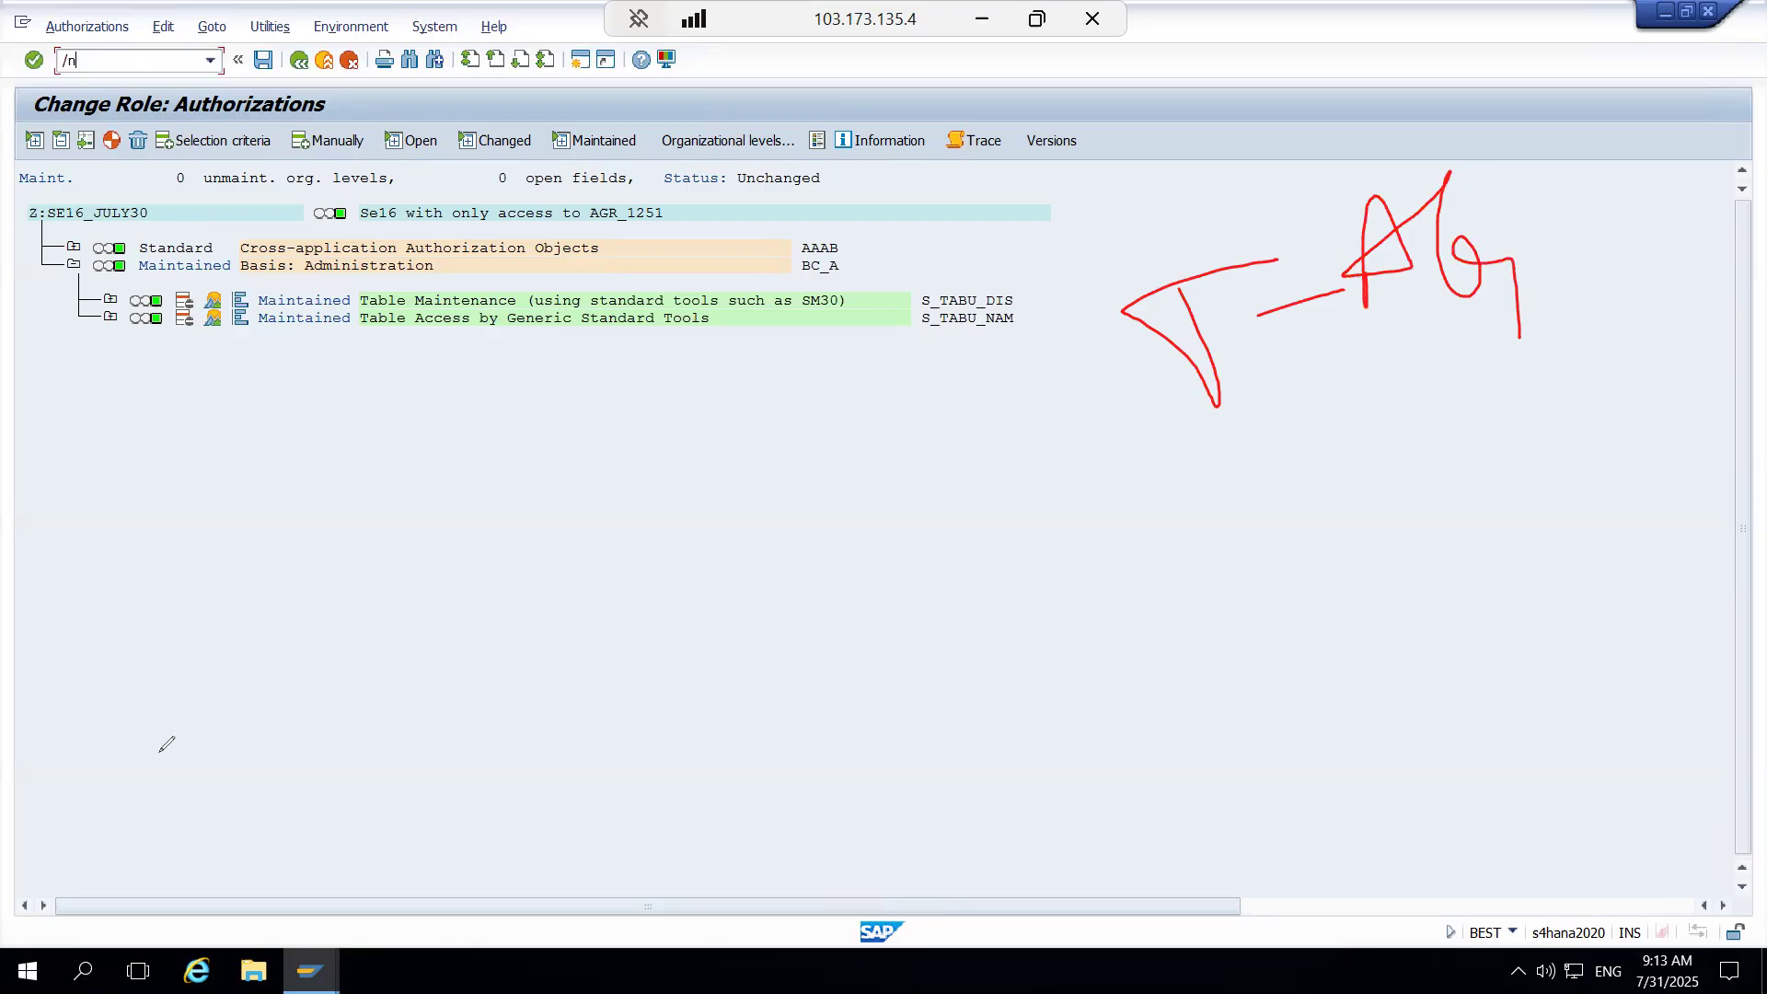
key(Escape)
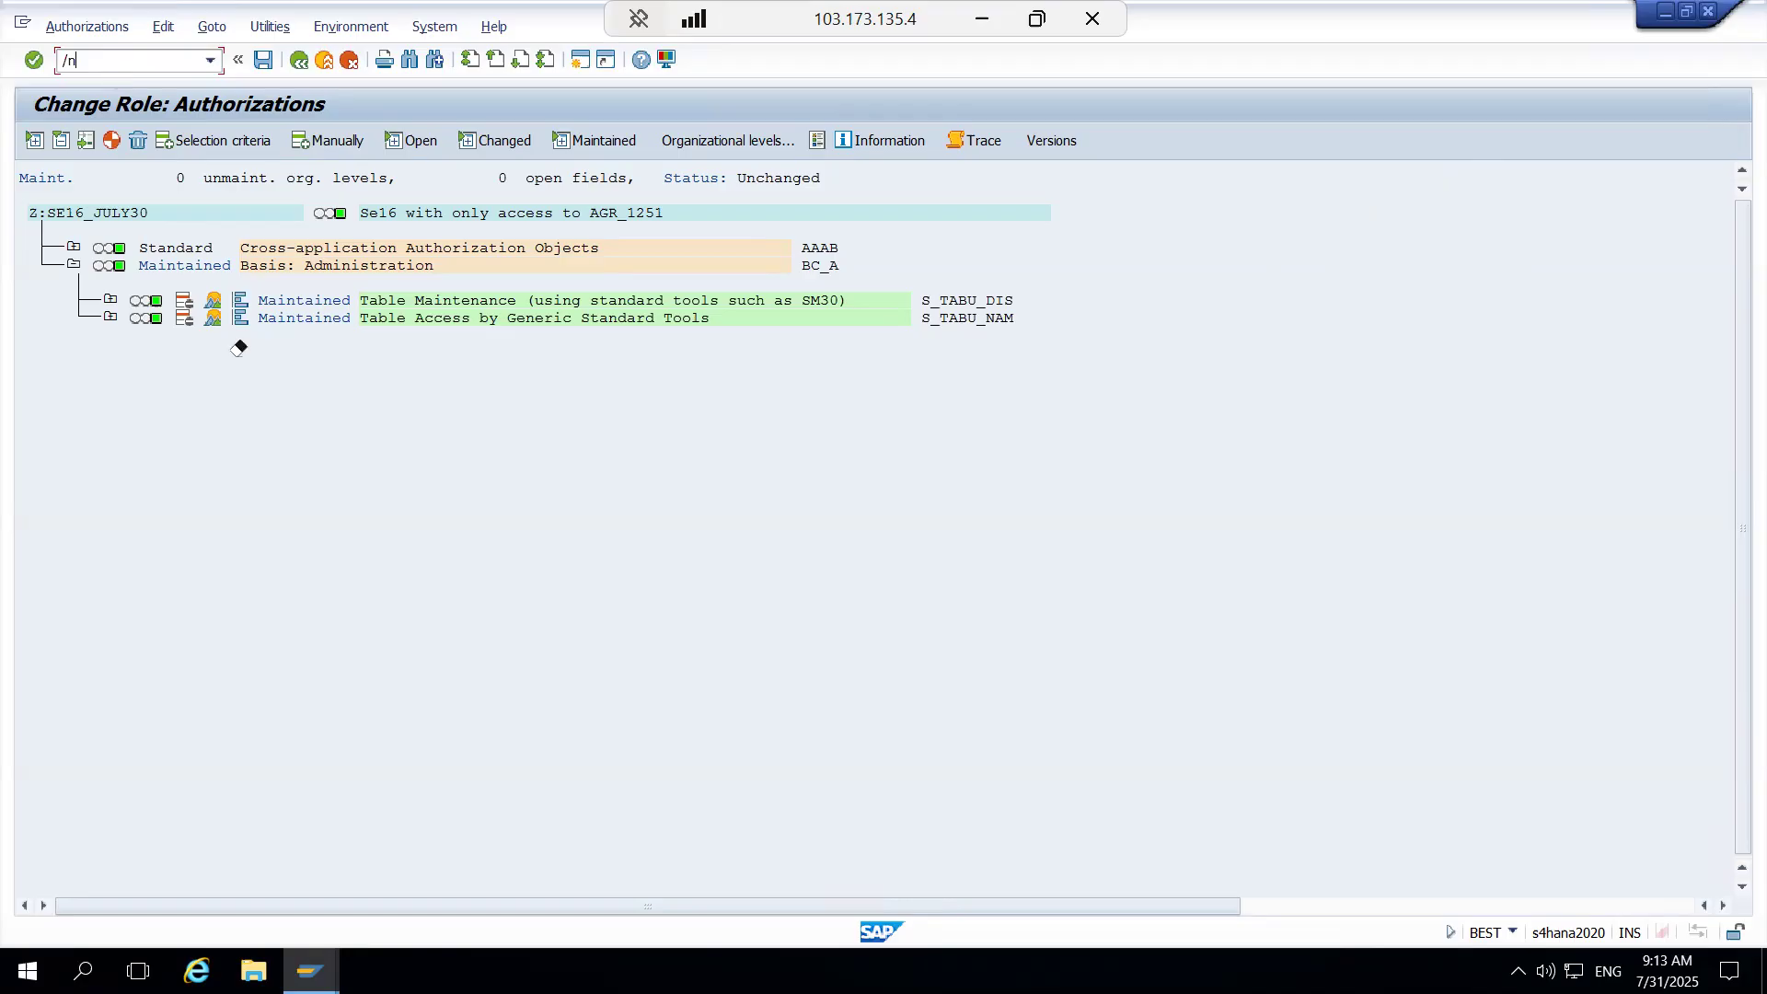
key(BackSpace)
key(BackSpace)
text(/ose16)
key(Return)
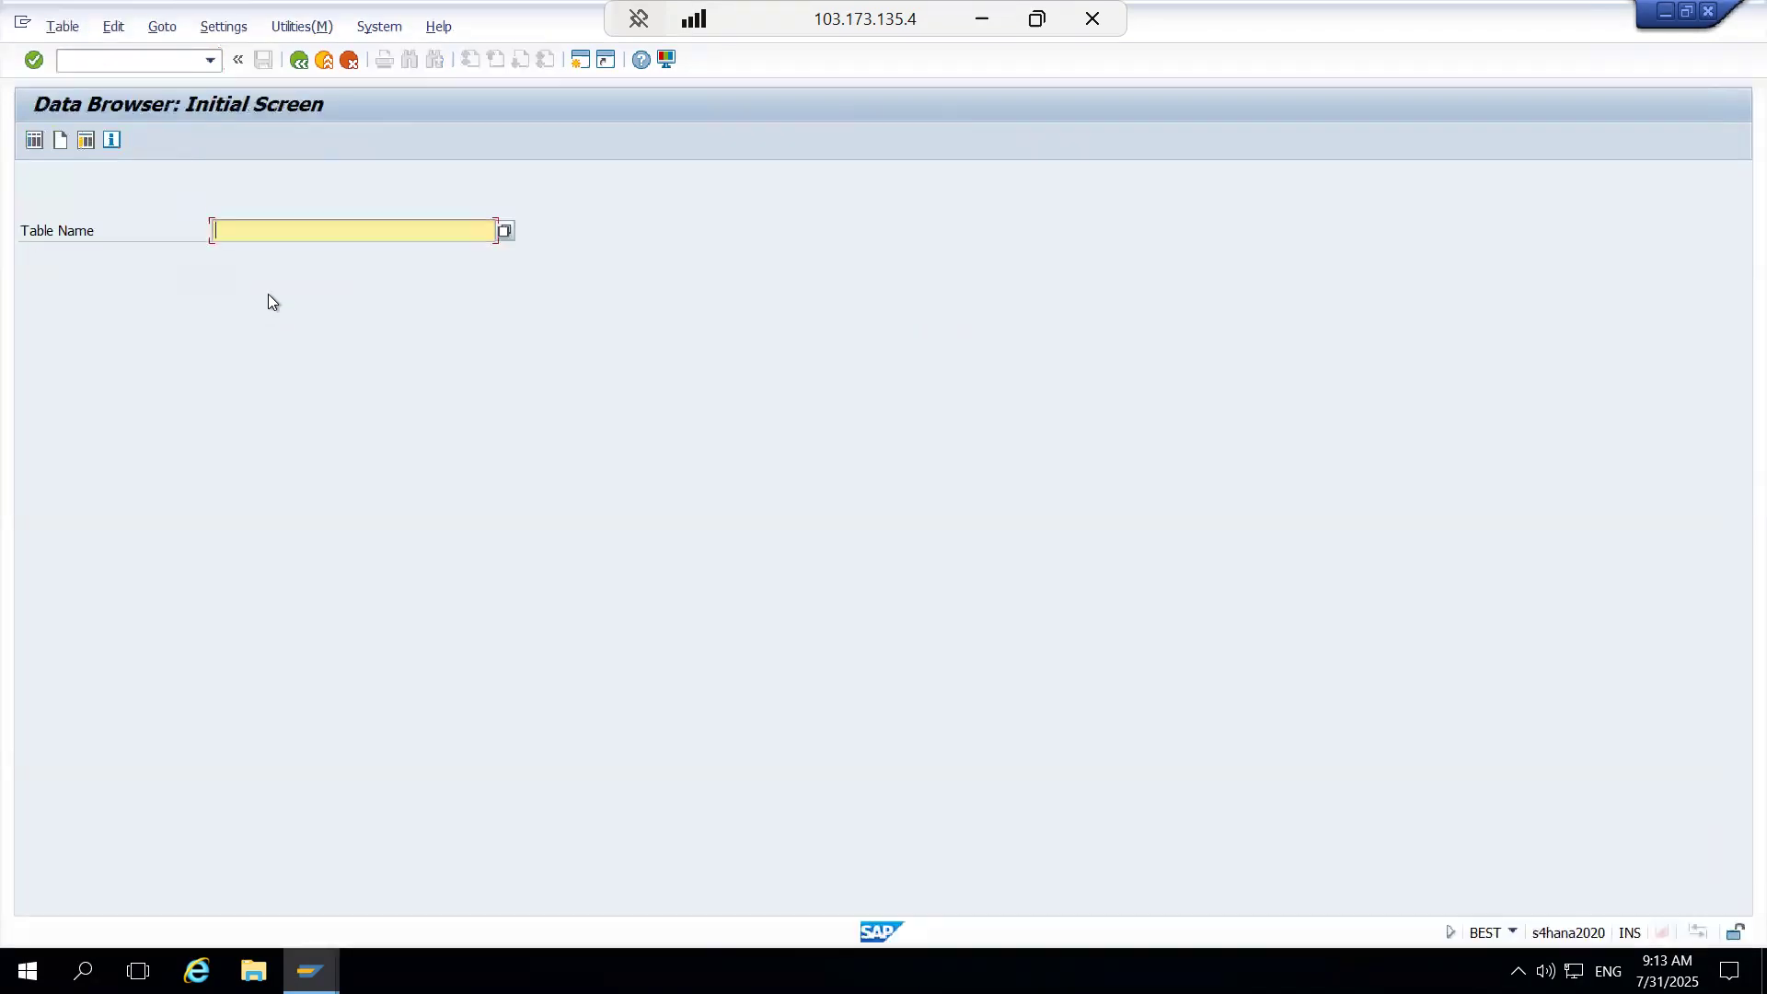
text(tddat)
key(Return)
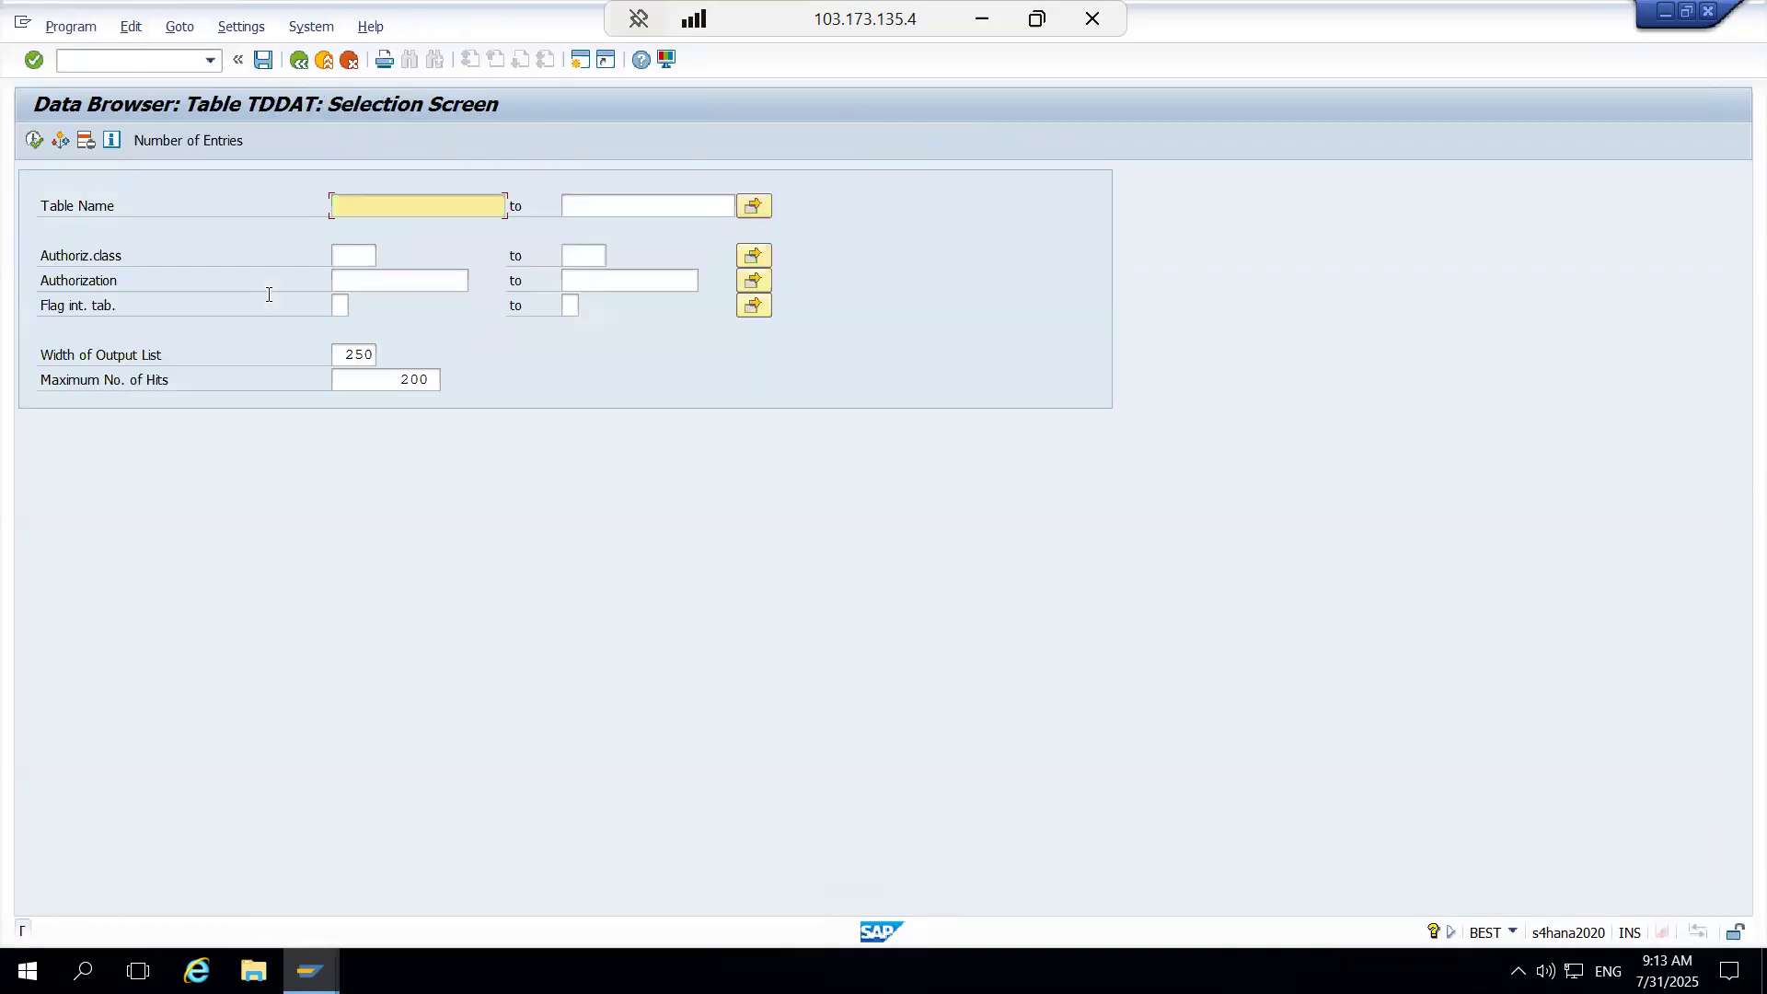
Step: Look up the authorization group of table AGR_1251 in TDDAT
text(agr_12)
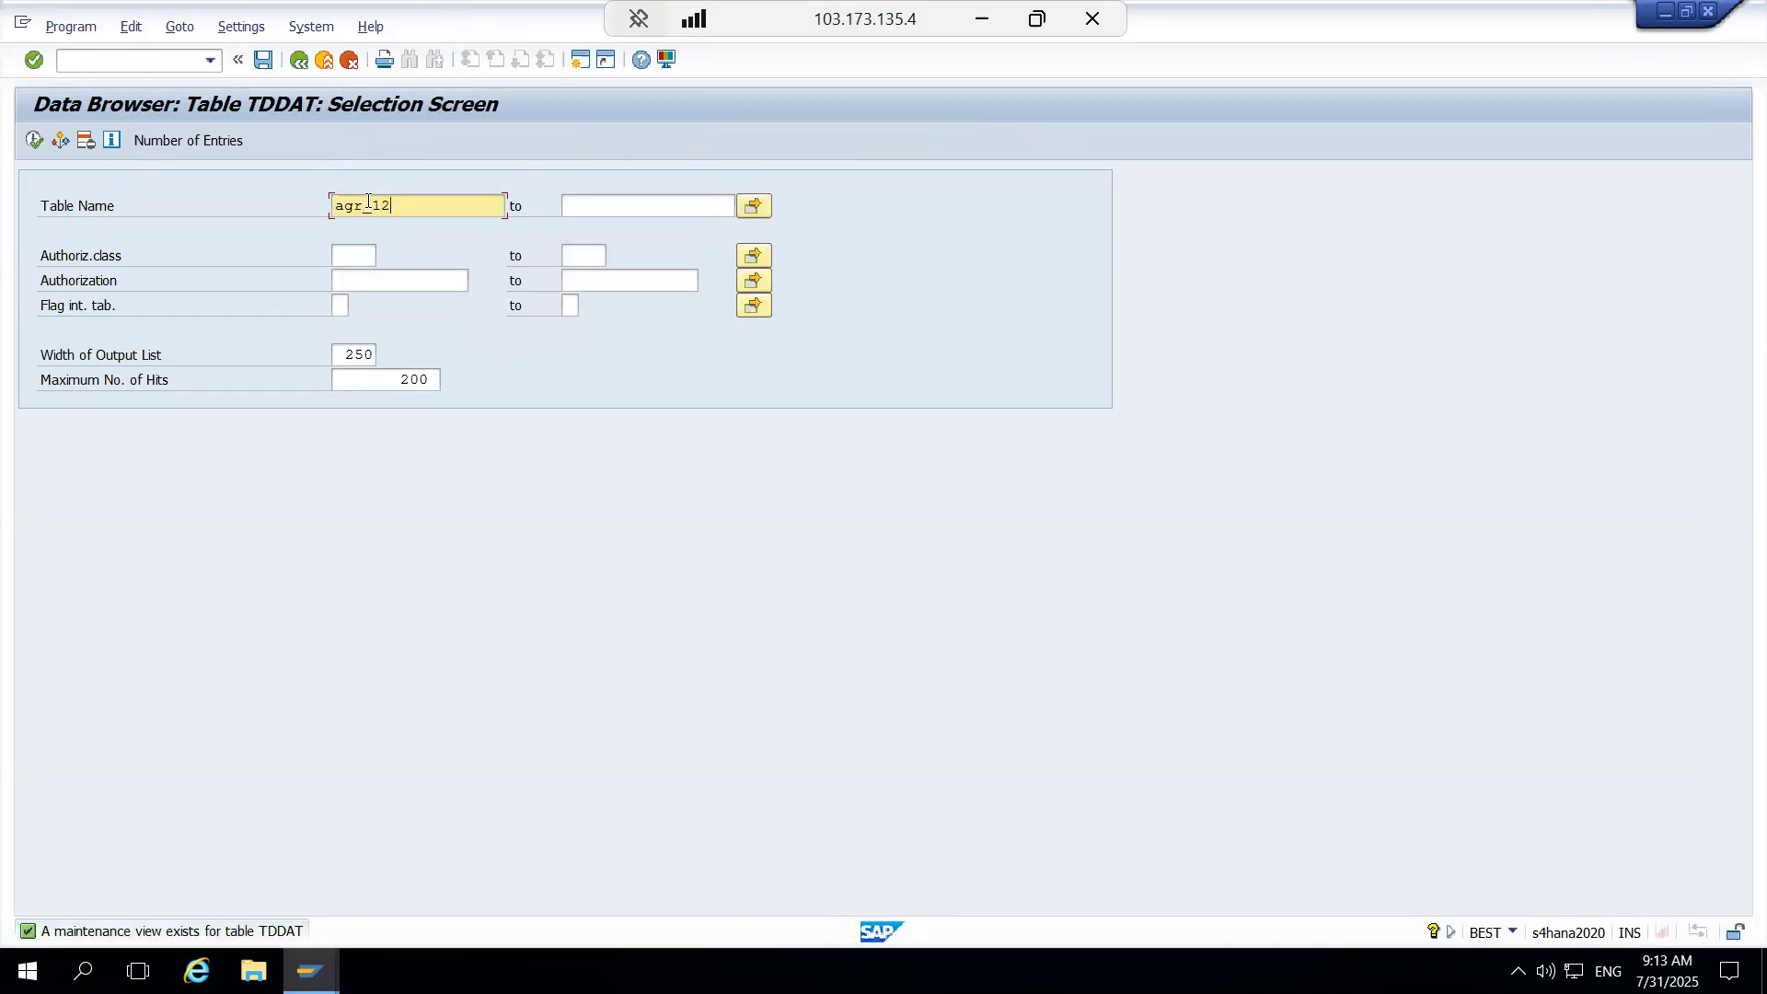
text(51)
key(Return)
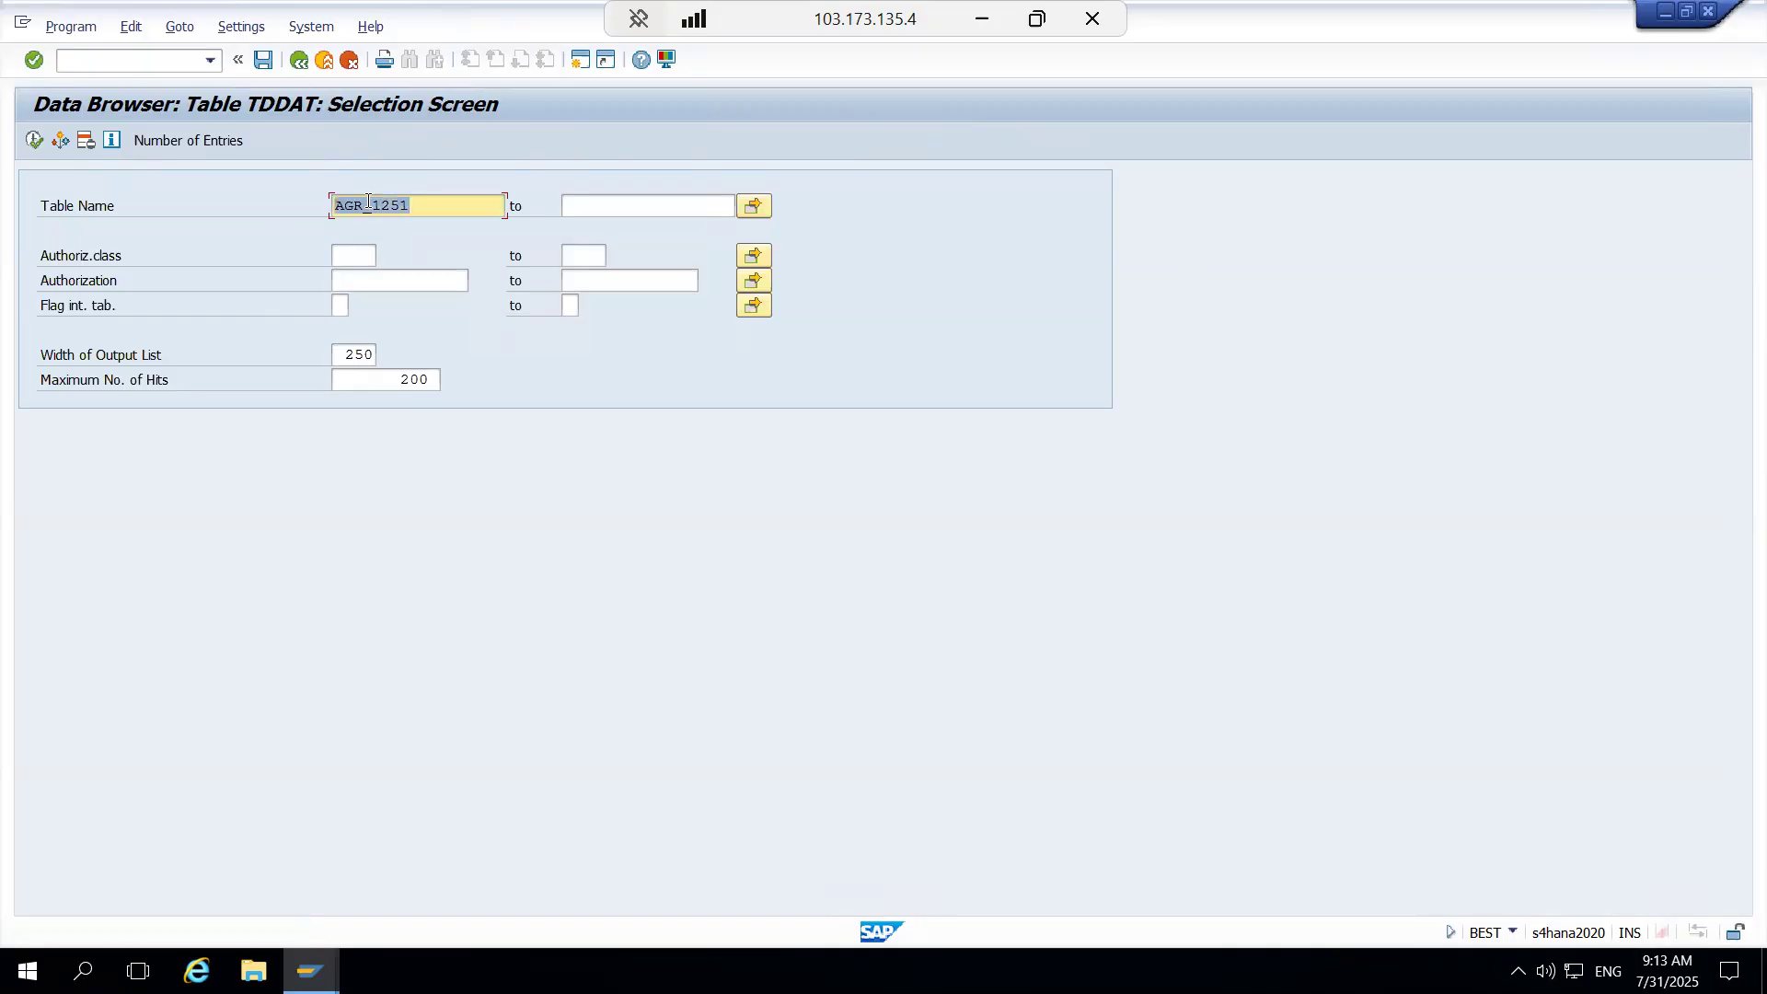
click(34, 140)
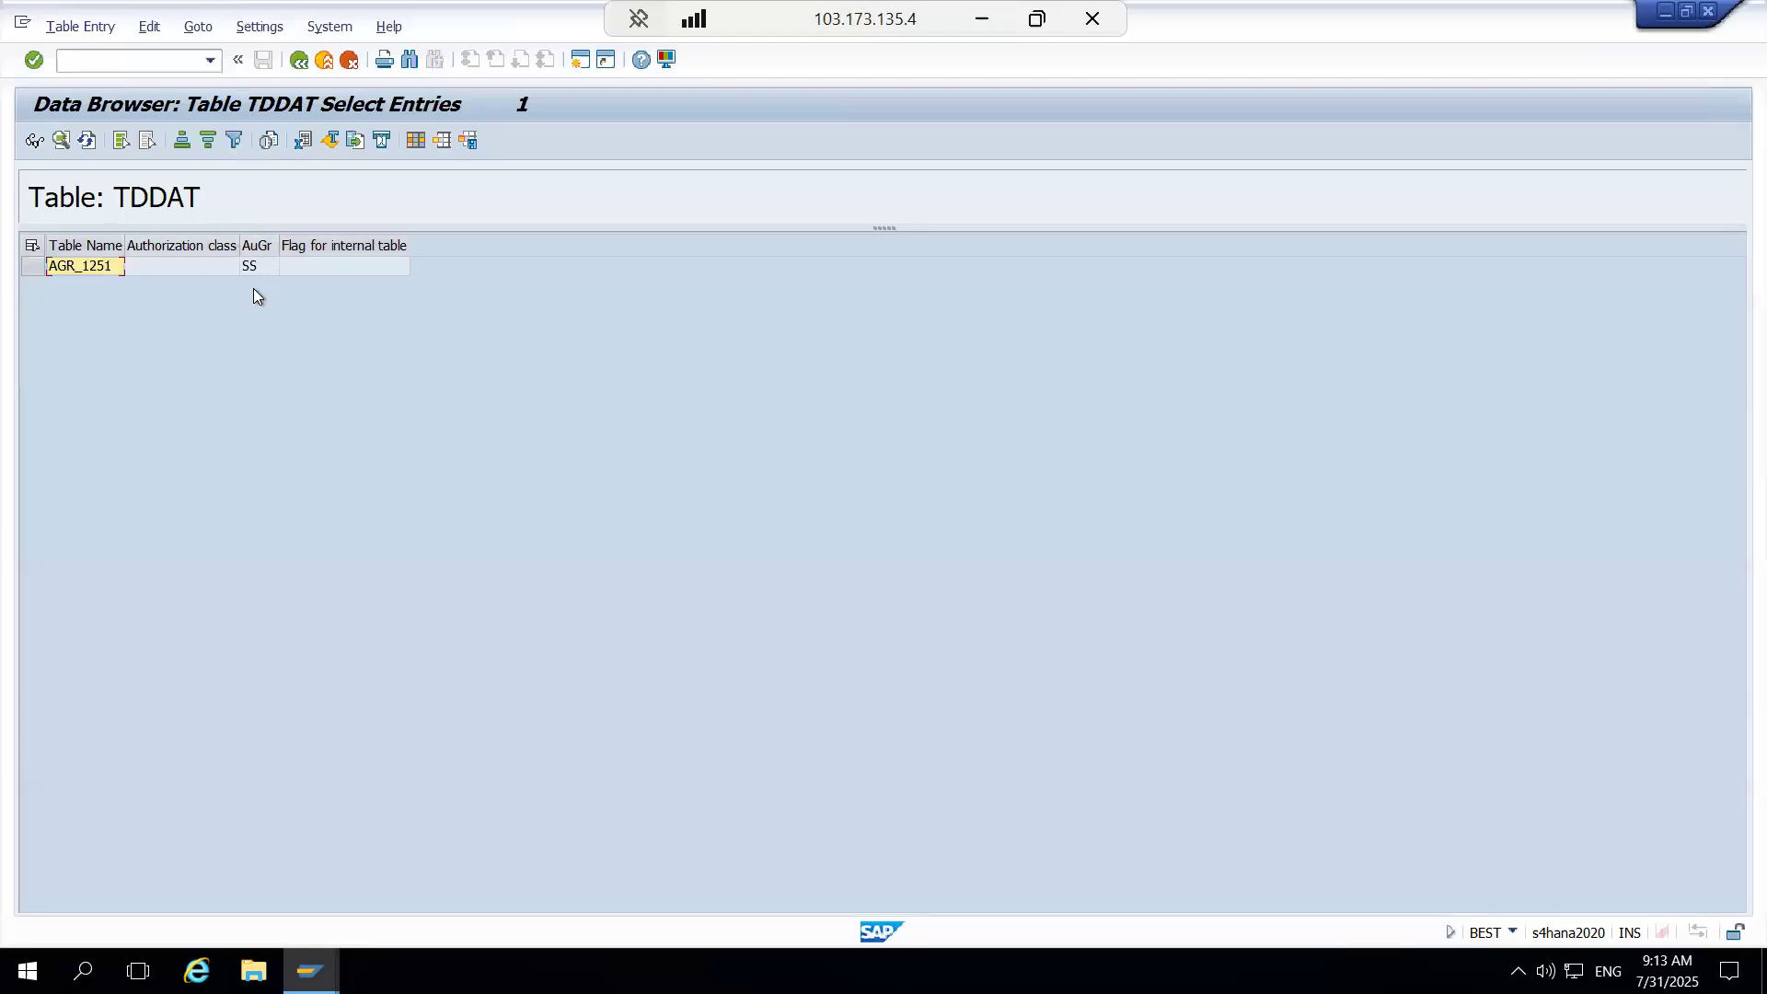
click(253, 267)
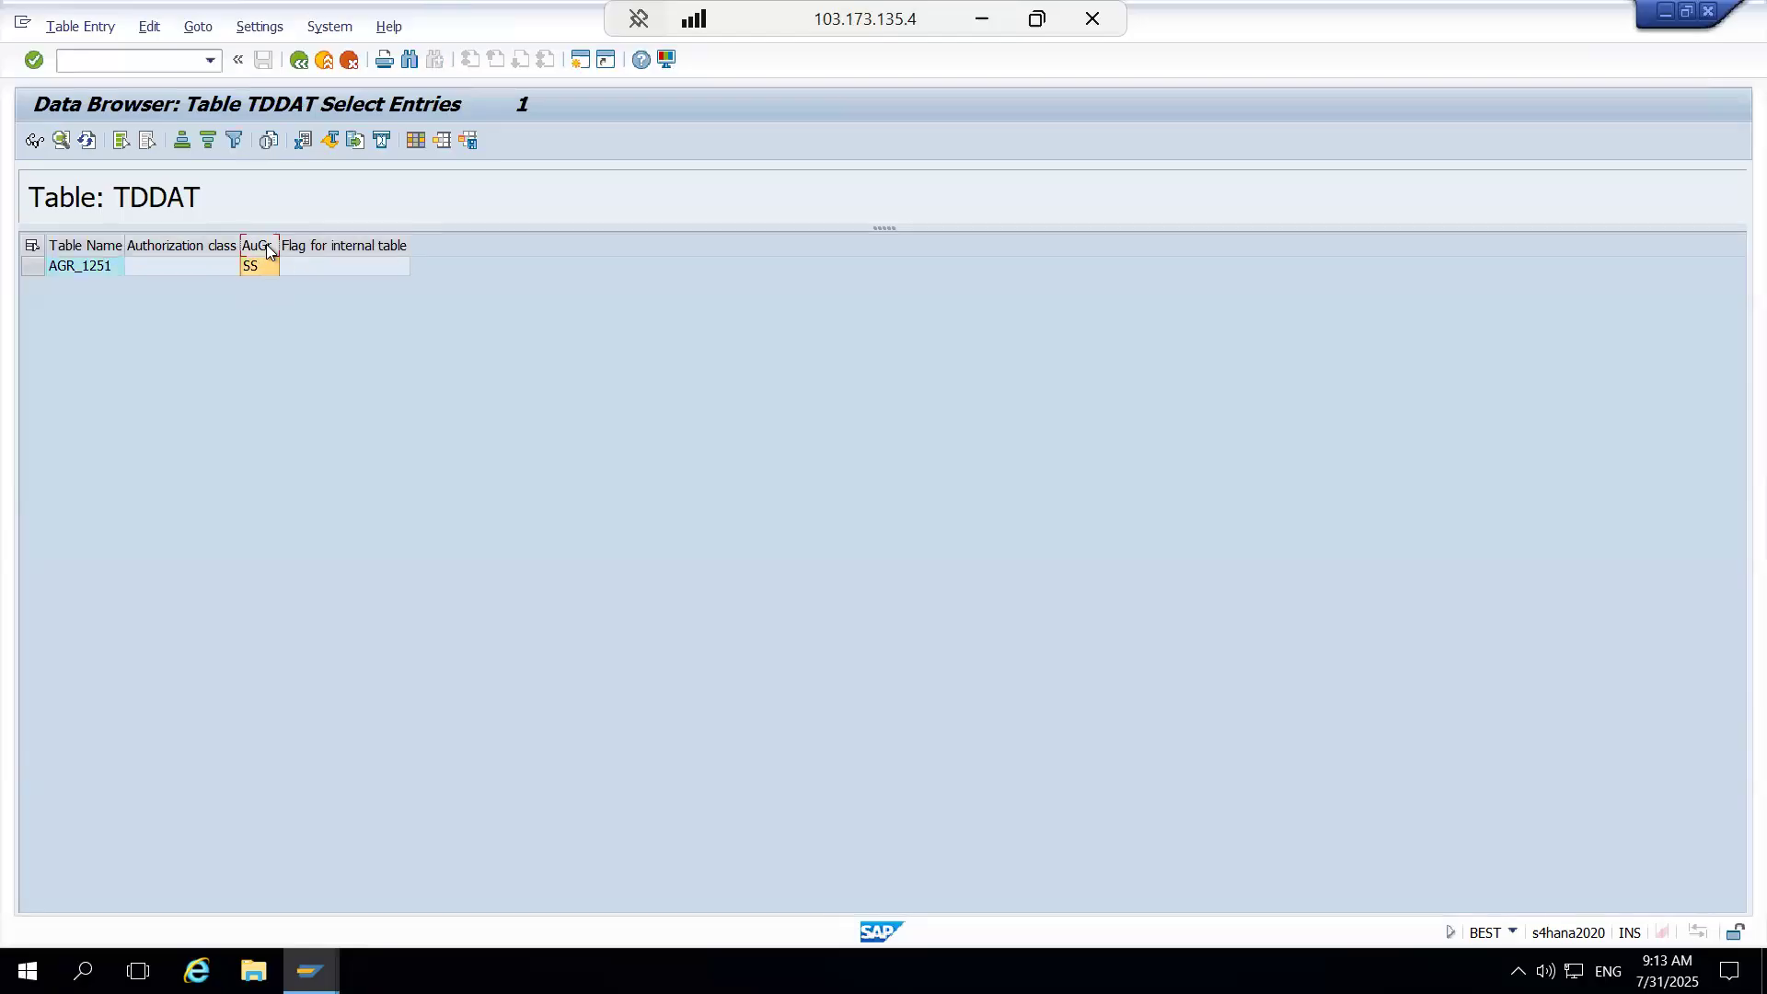
Step: Clear the table name and the maximum number of hits, and try to list TDDAT entries with authorization class SS
key(F3)
key(Delete)
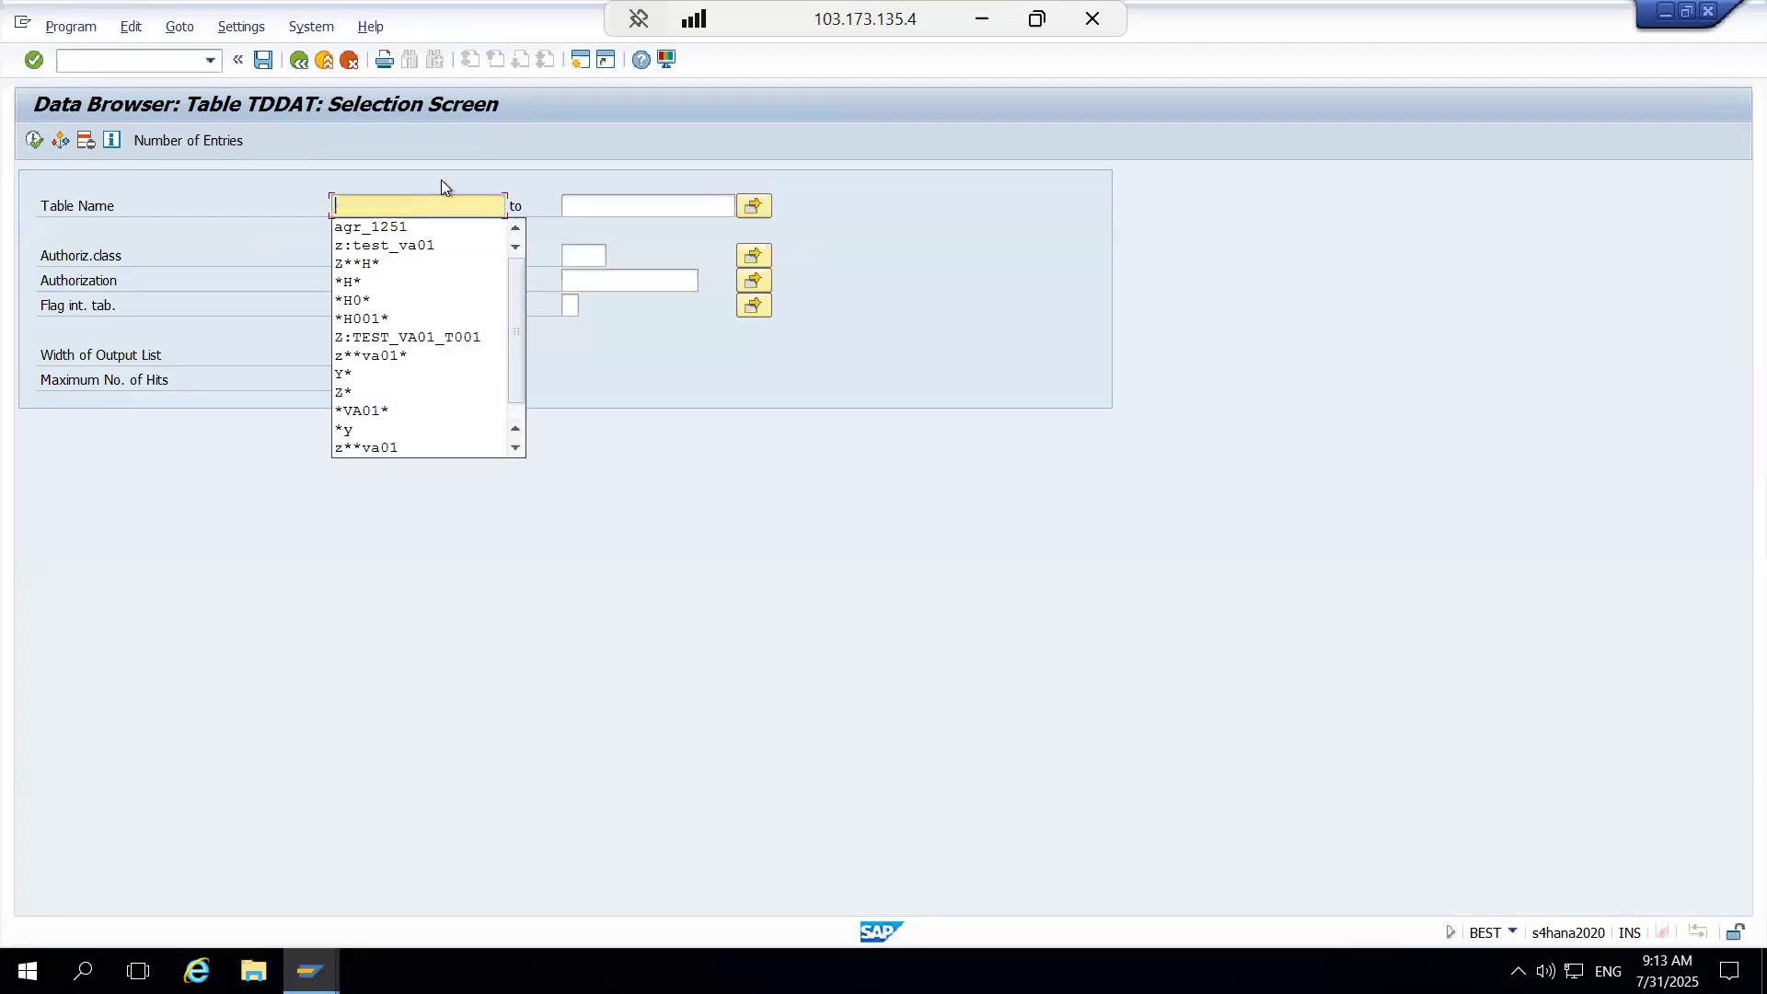
click(323, 574)
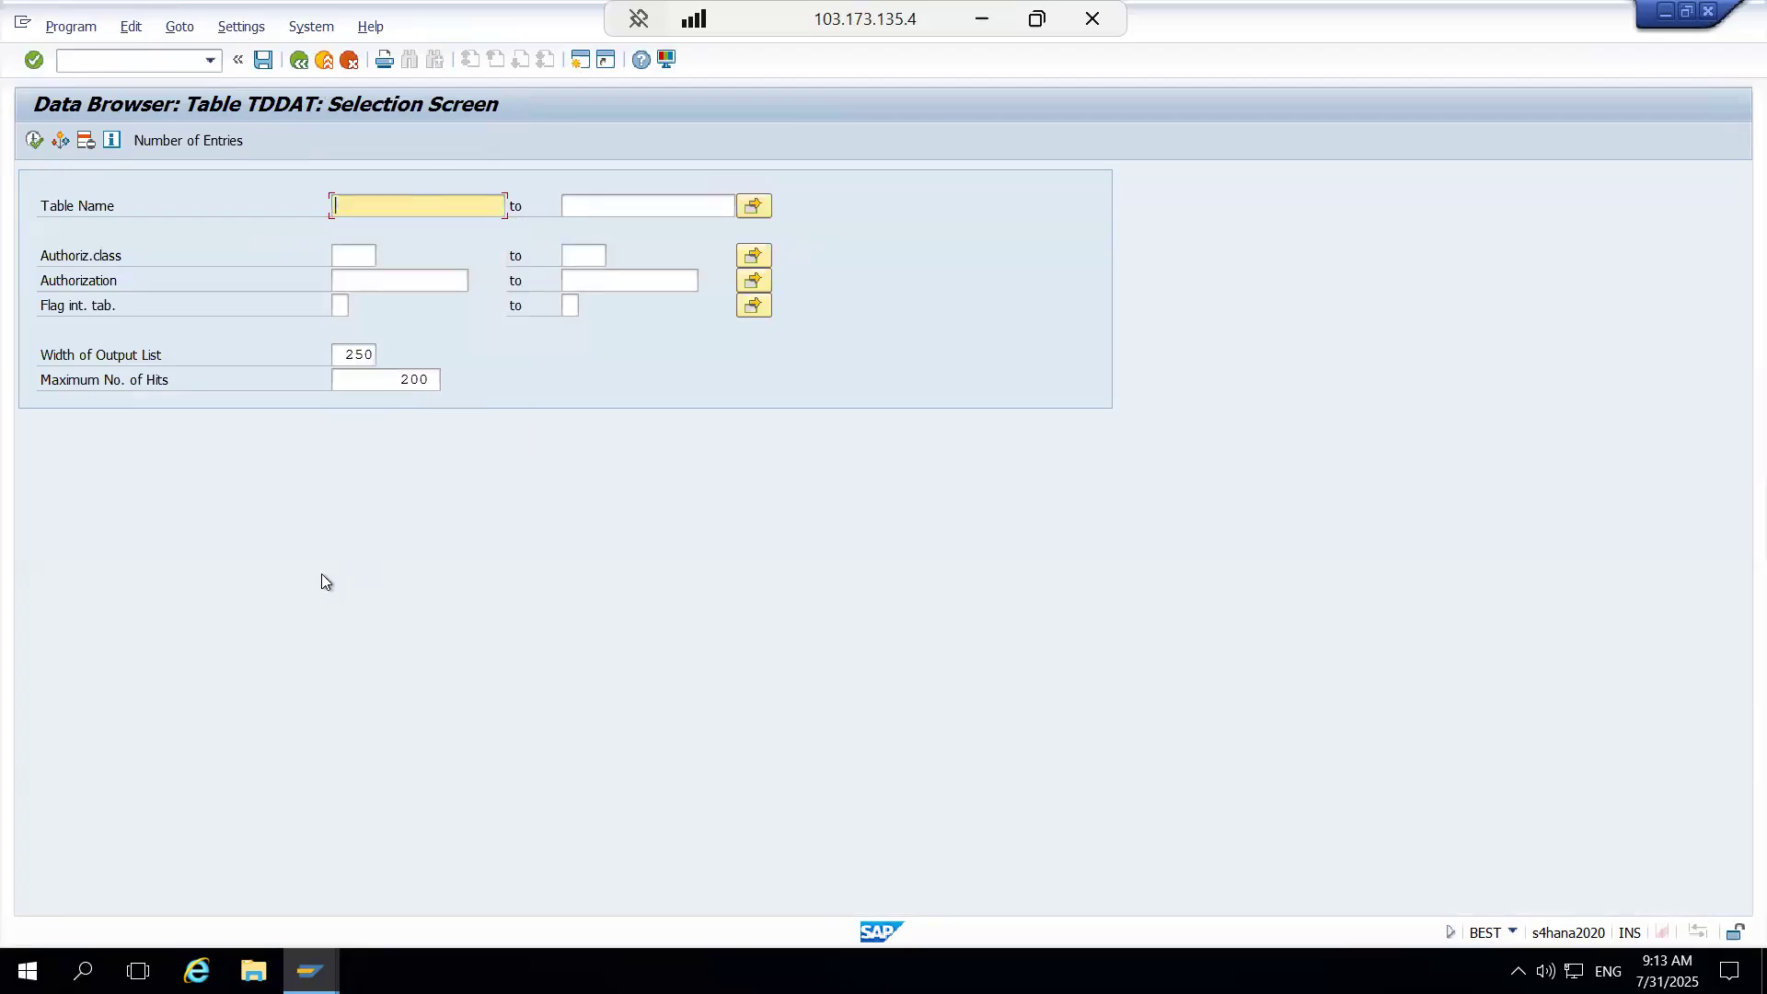
click(353, 253)
text(SS)
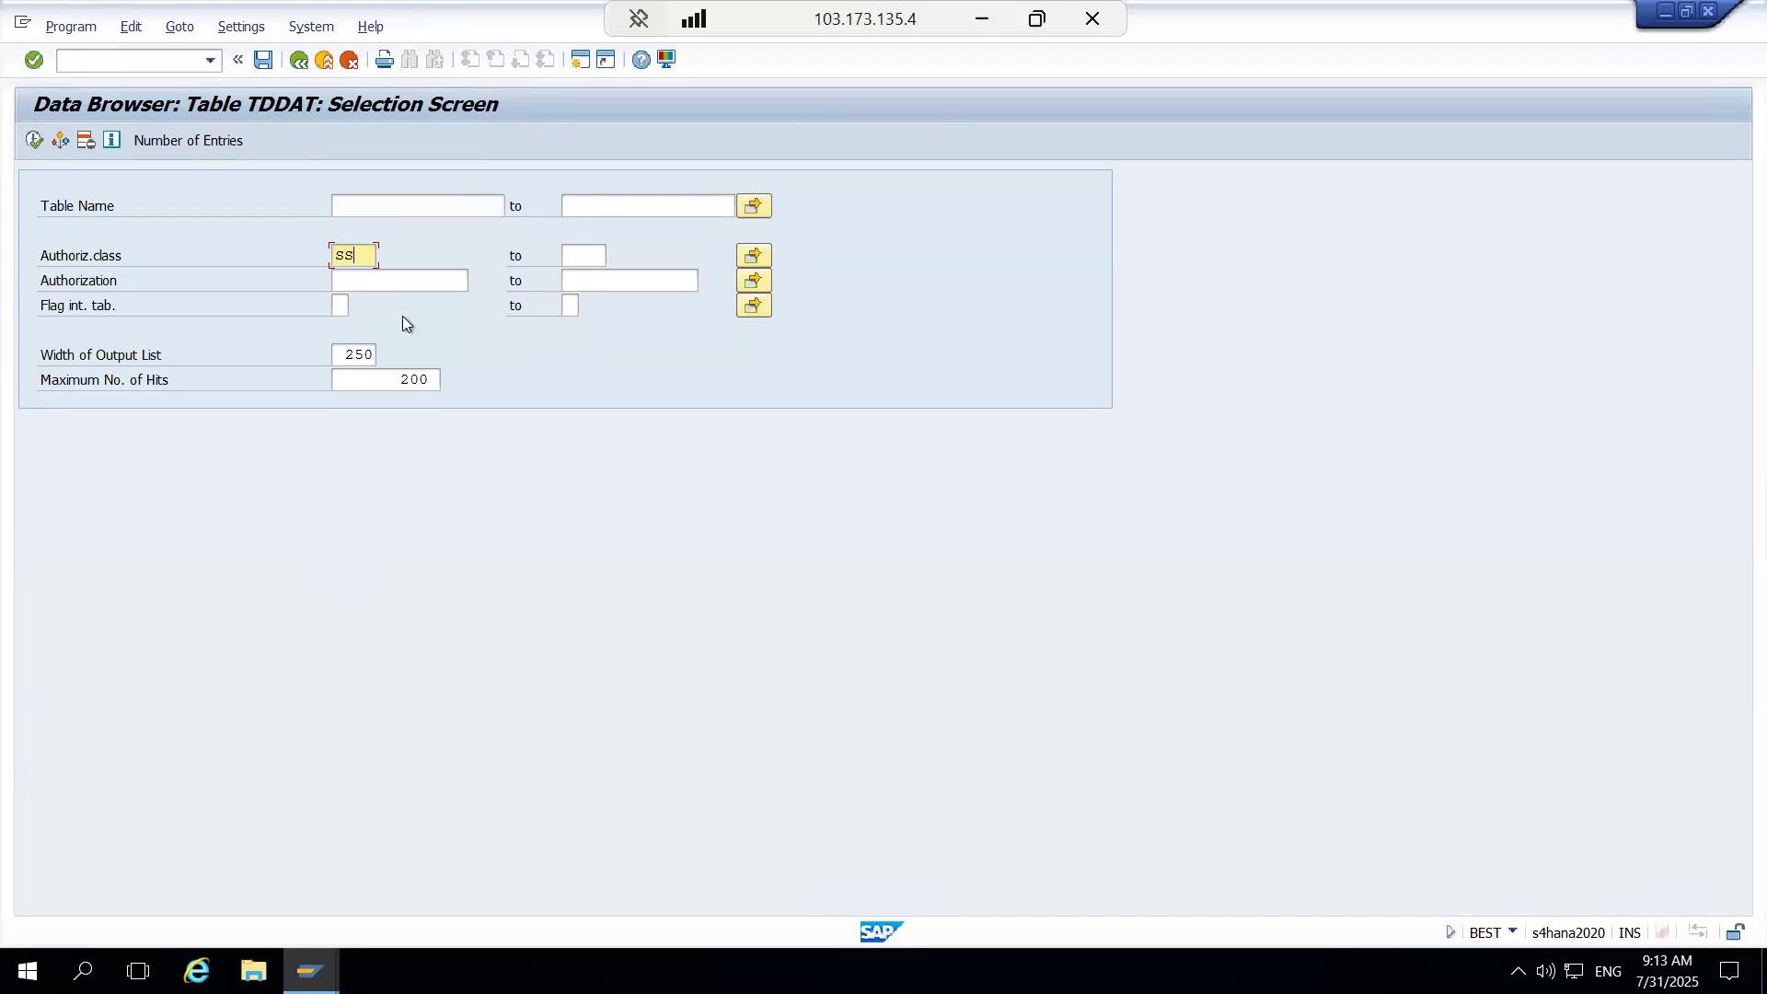
double_click(386, 379)
key(Delete)
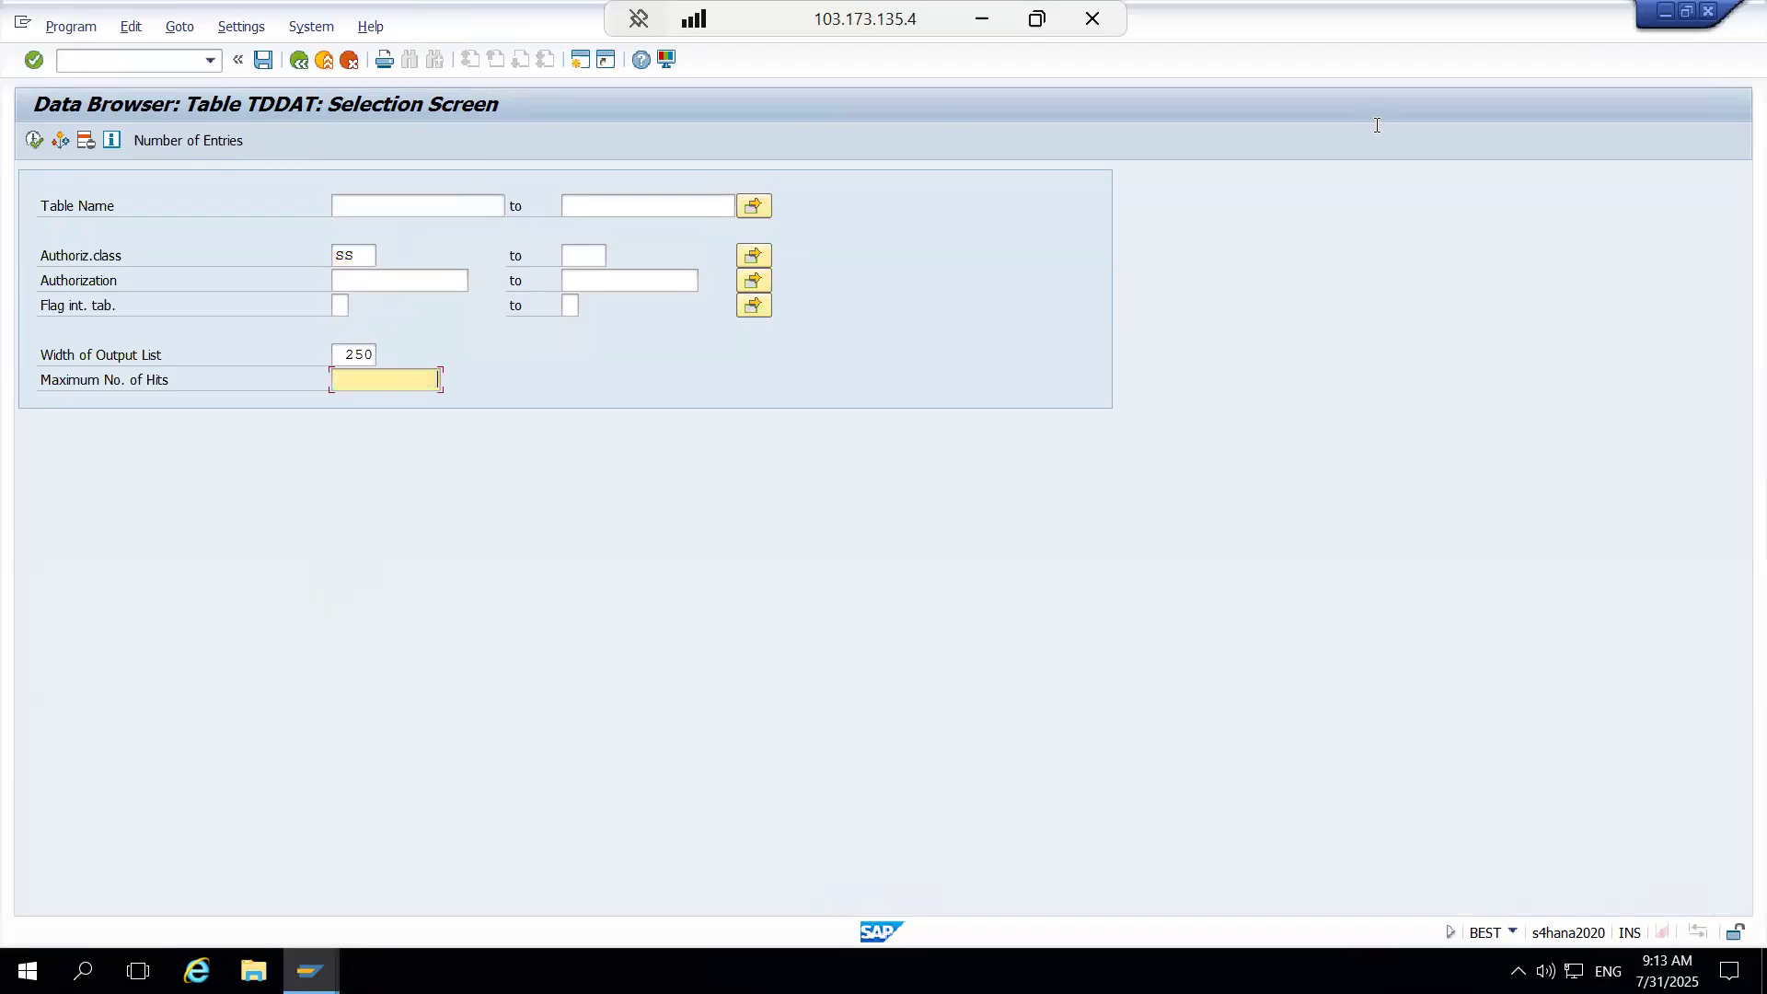
click(34, 140)
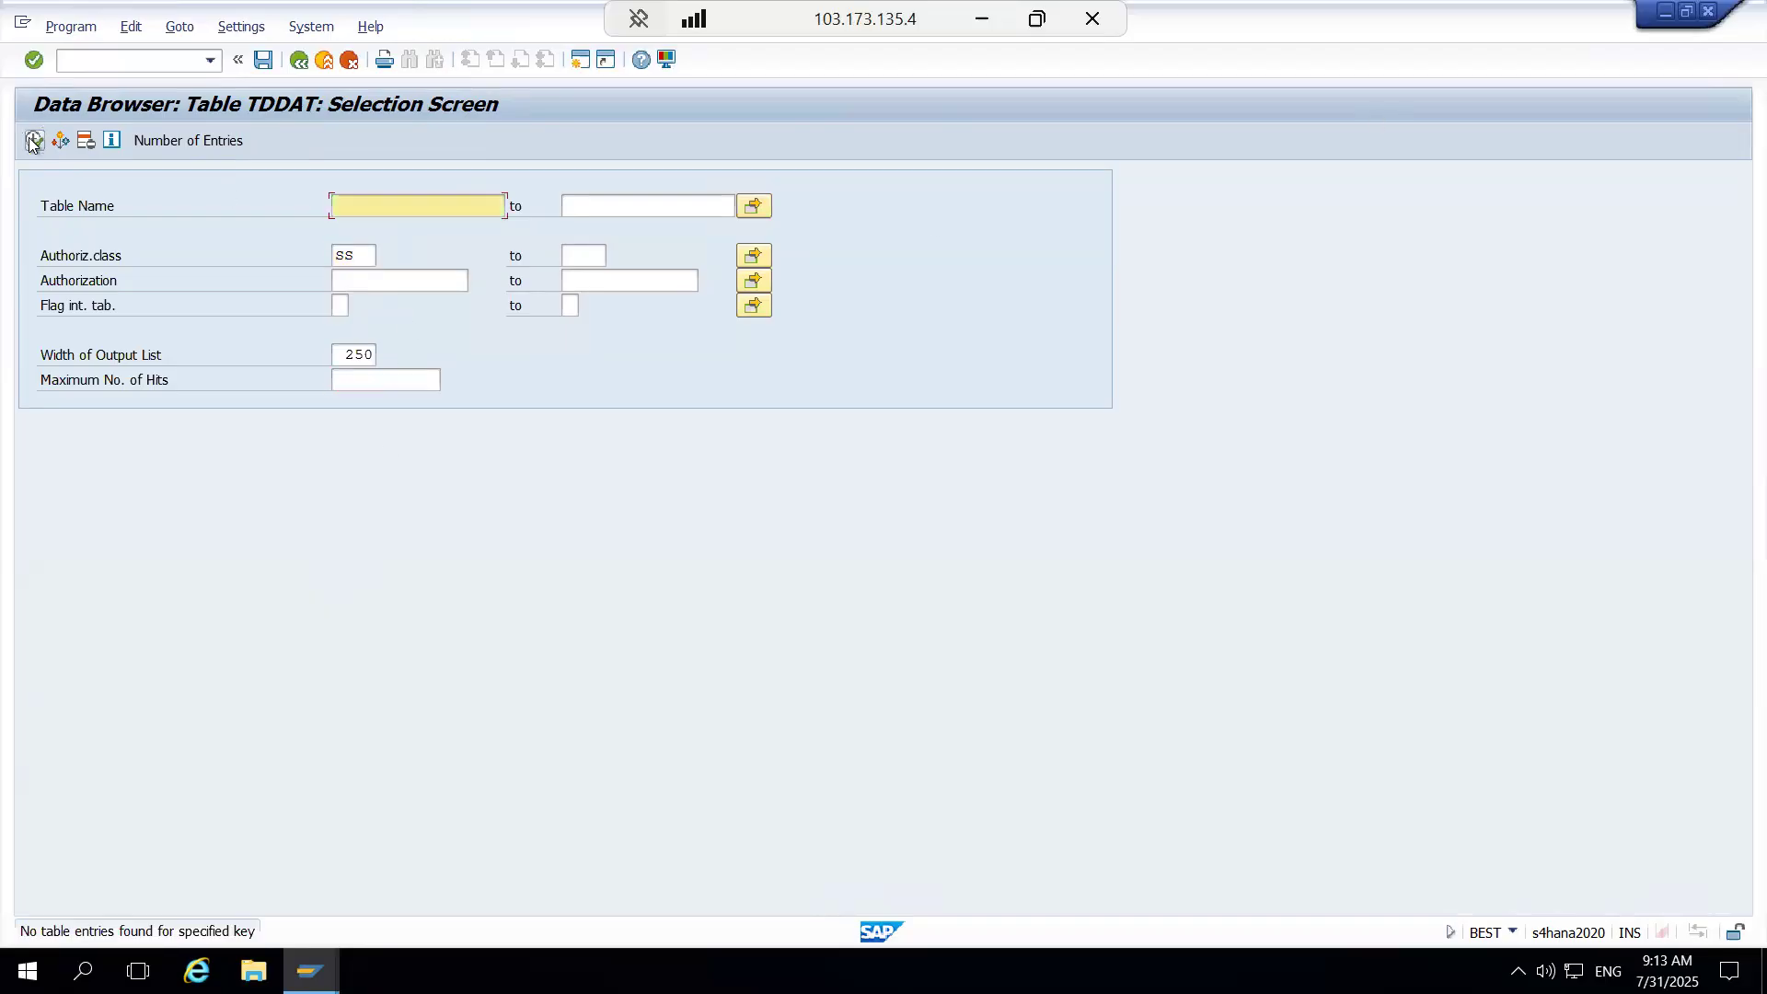
Step: Clear the authorization class and list all TDDAT entries whose Authorization value is SS
double_click(349, 255)
key(BackSpace)
key(Tab)
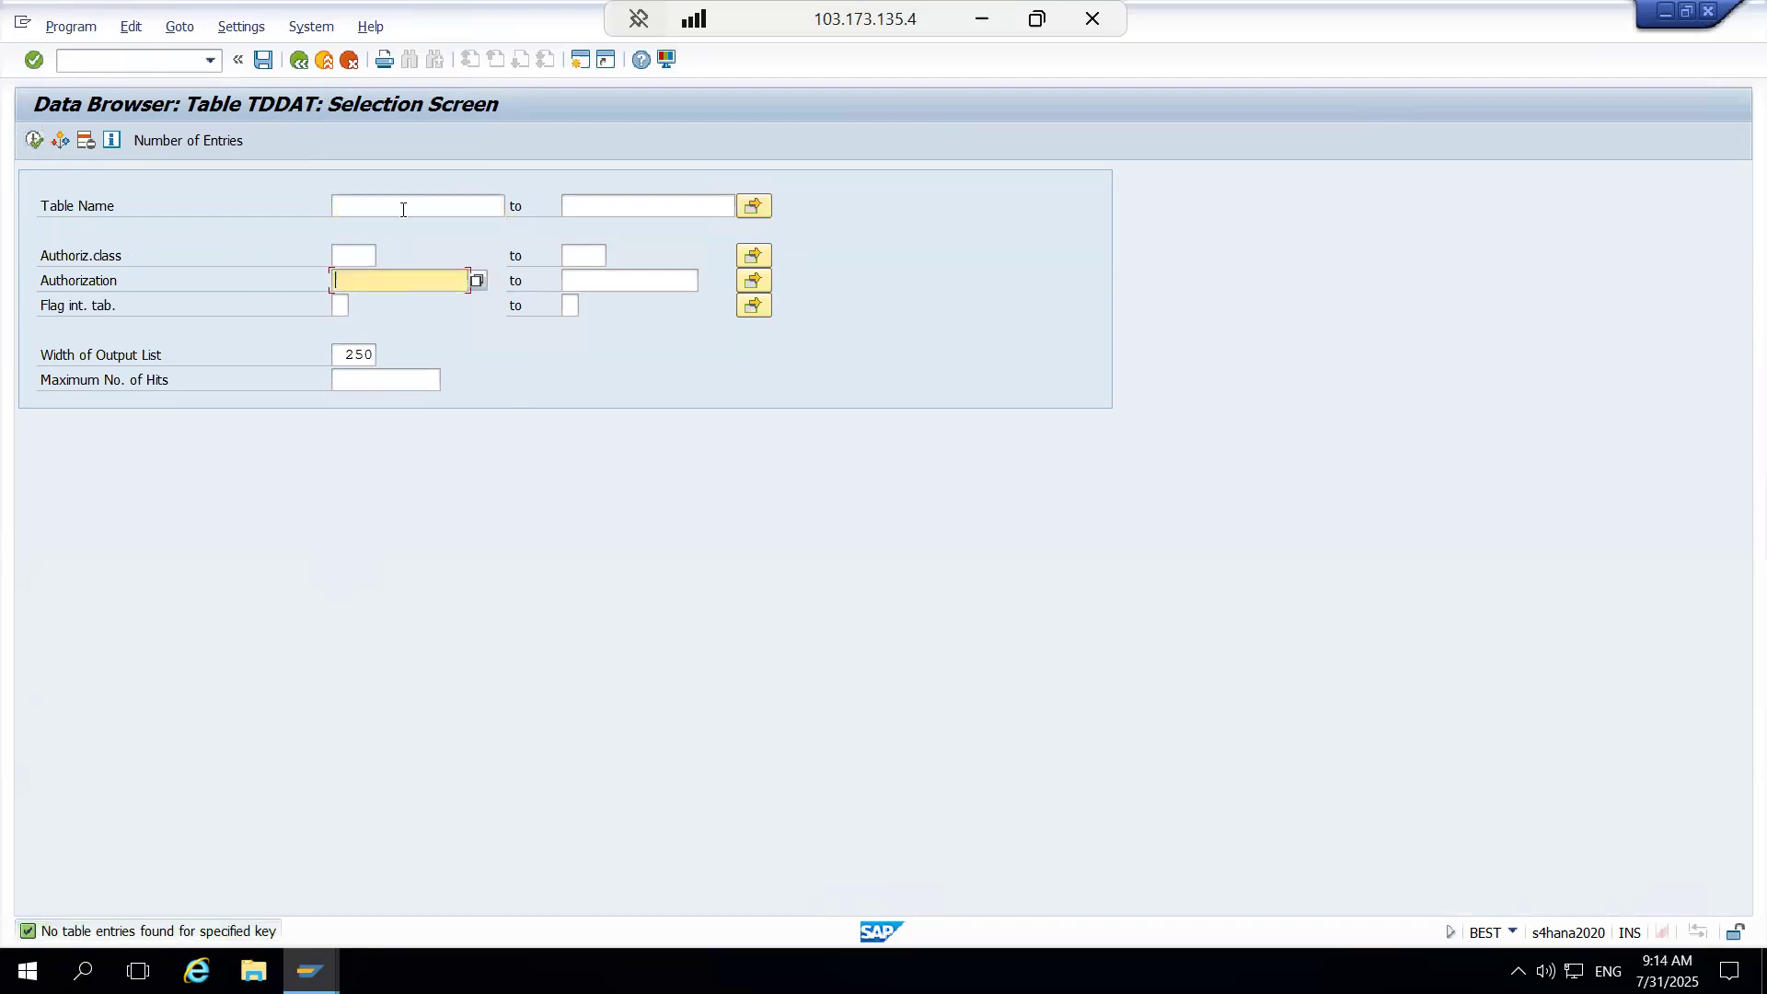
text(SS)
click(39, 138)
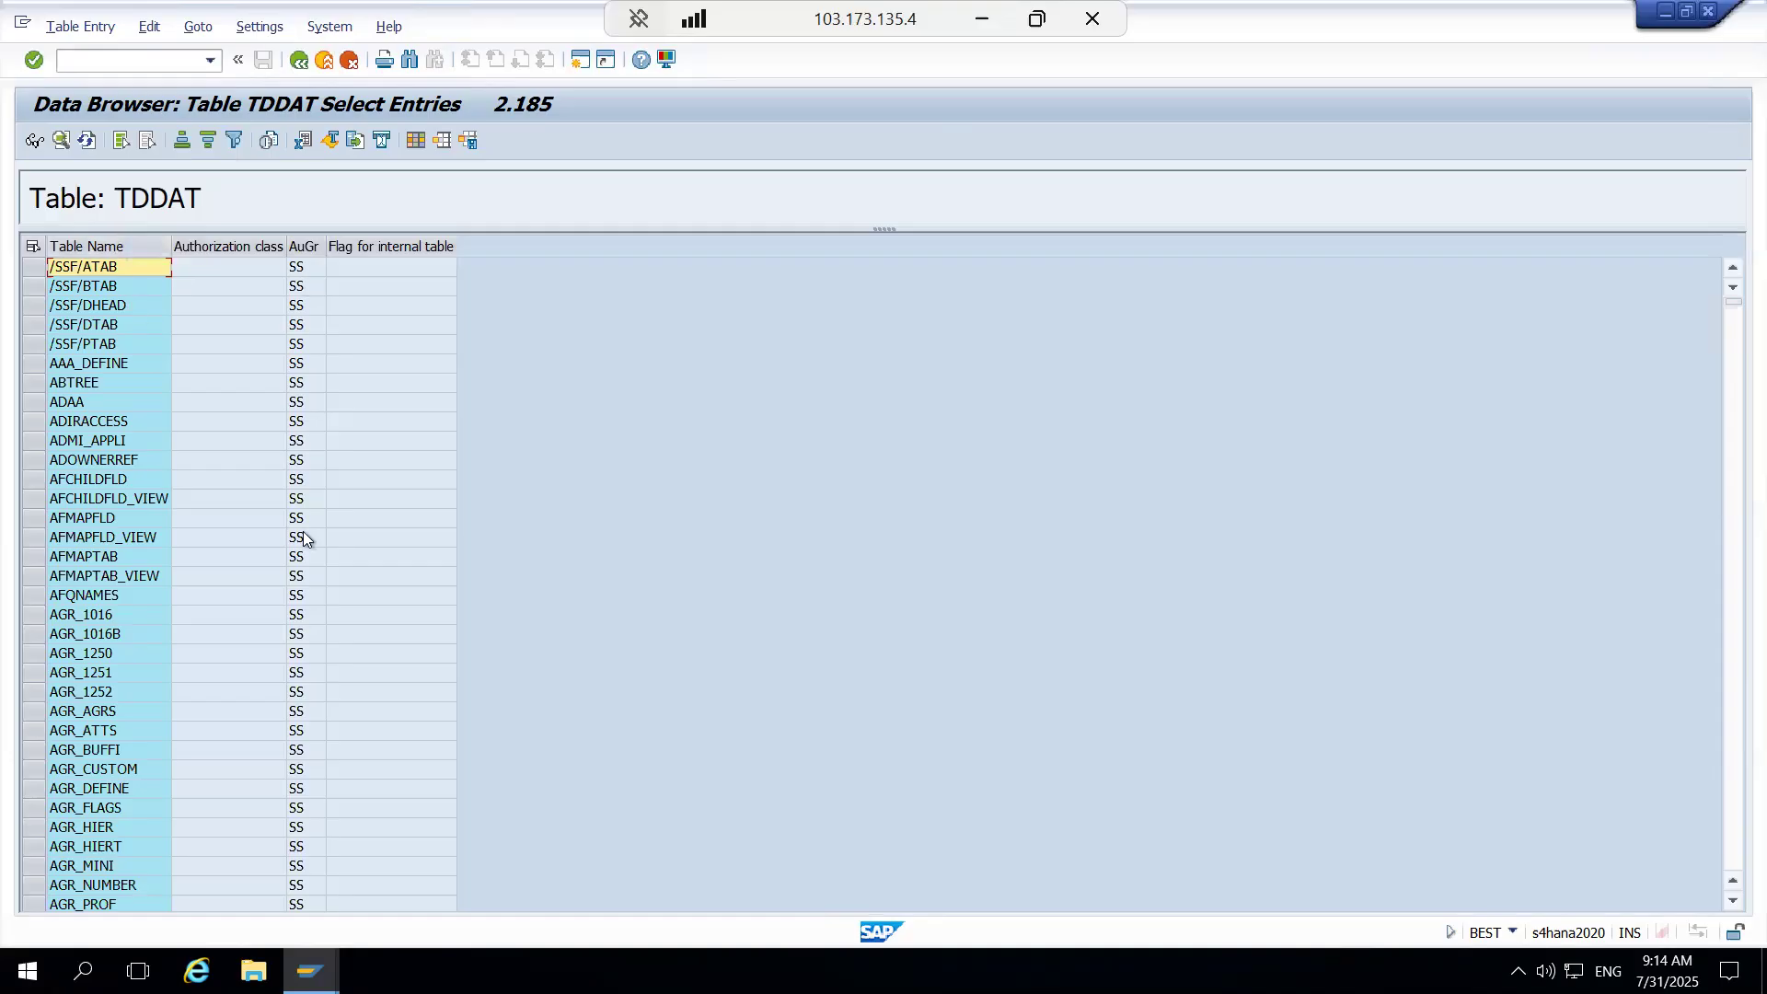
Step: In the role Z:SE16_JULY30, set the Table Authorization Group of S_TABU_DIS to SS and generate the profile
key(alt+Tab)
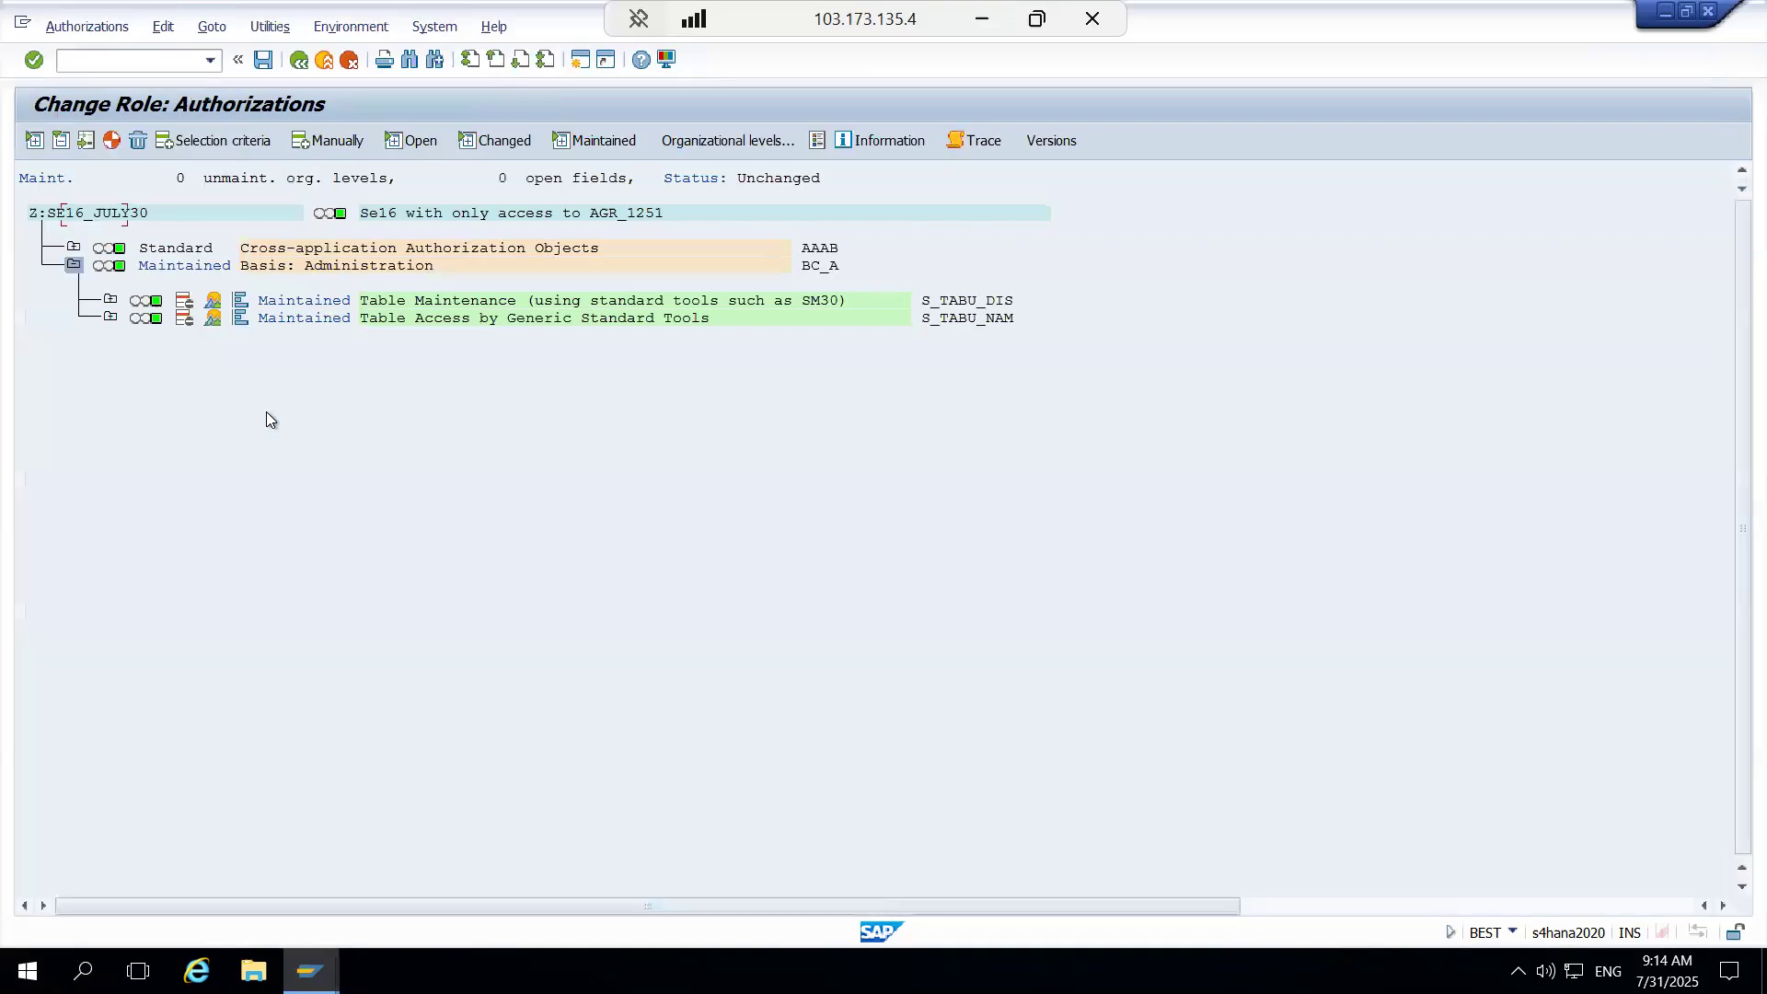
click(110, 299)
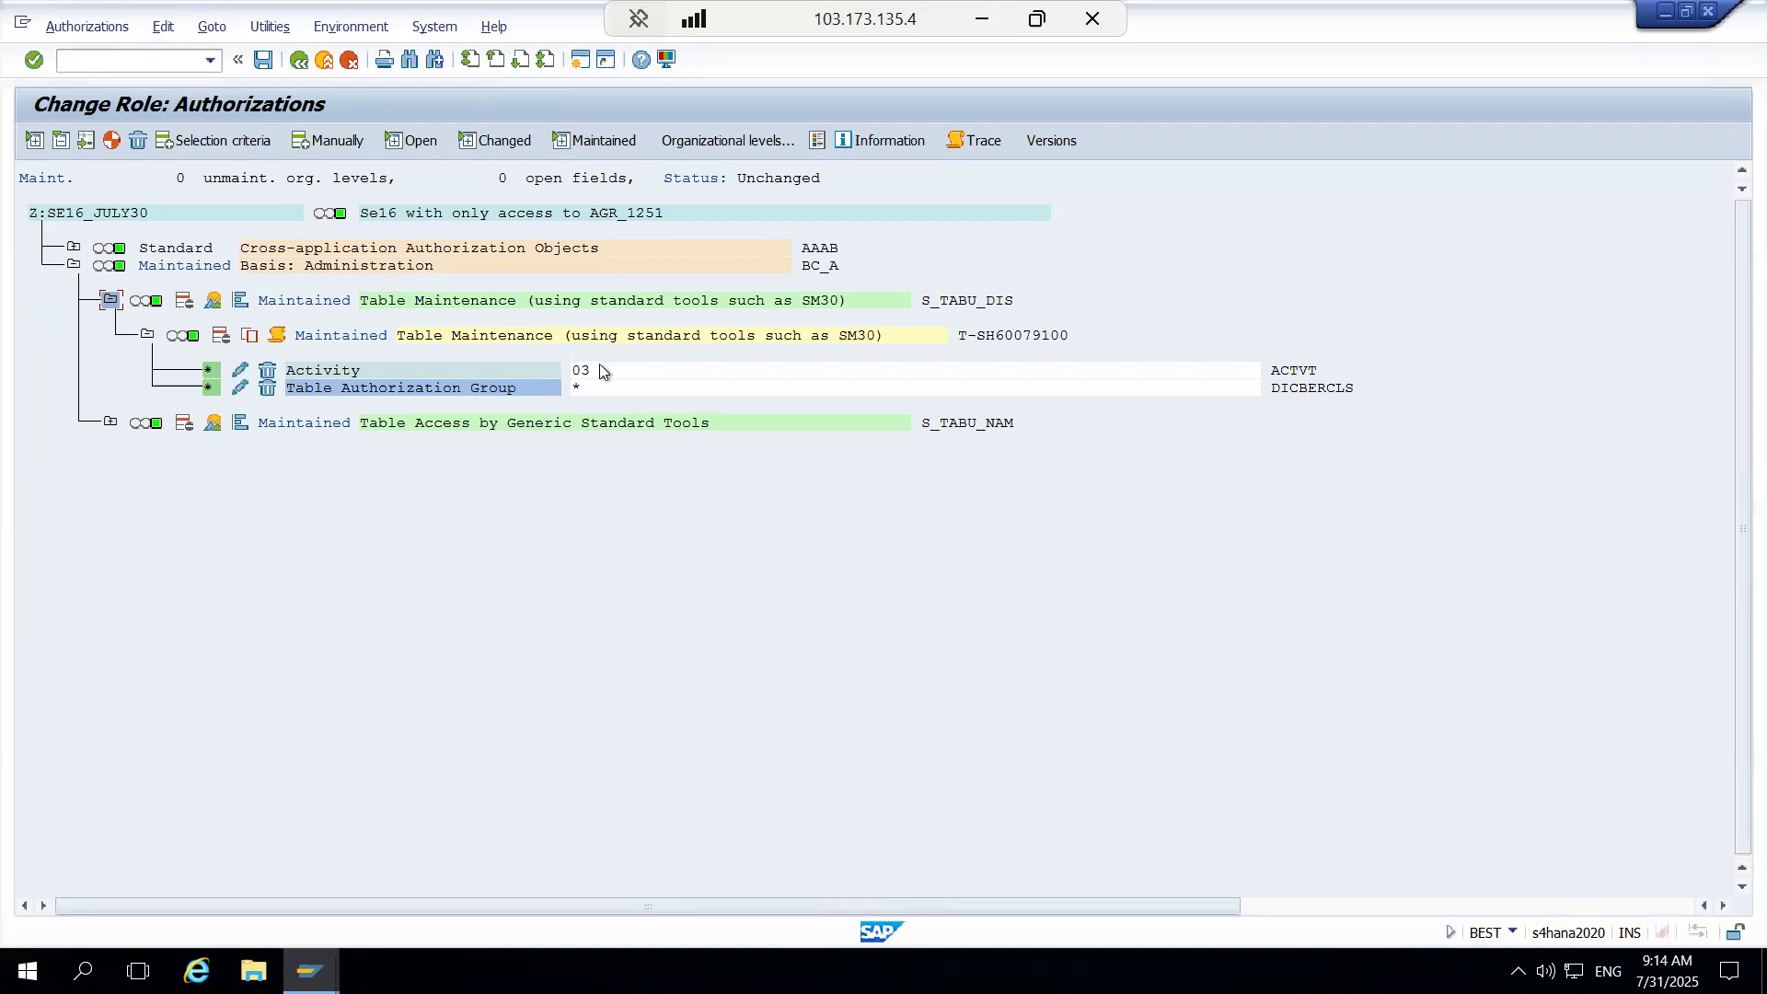
click(241, 390)
text(SS)
key(Return)
key(shift+F5)
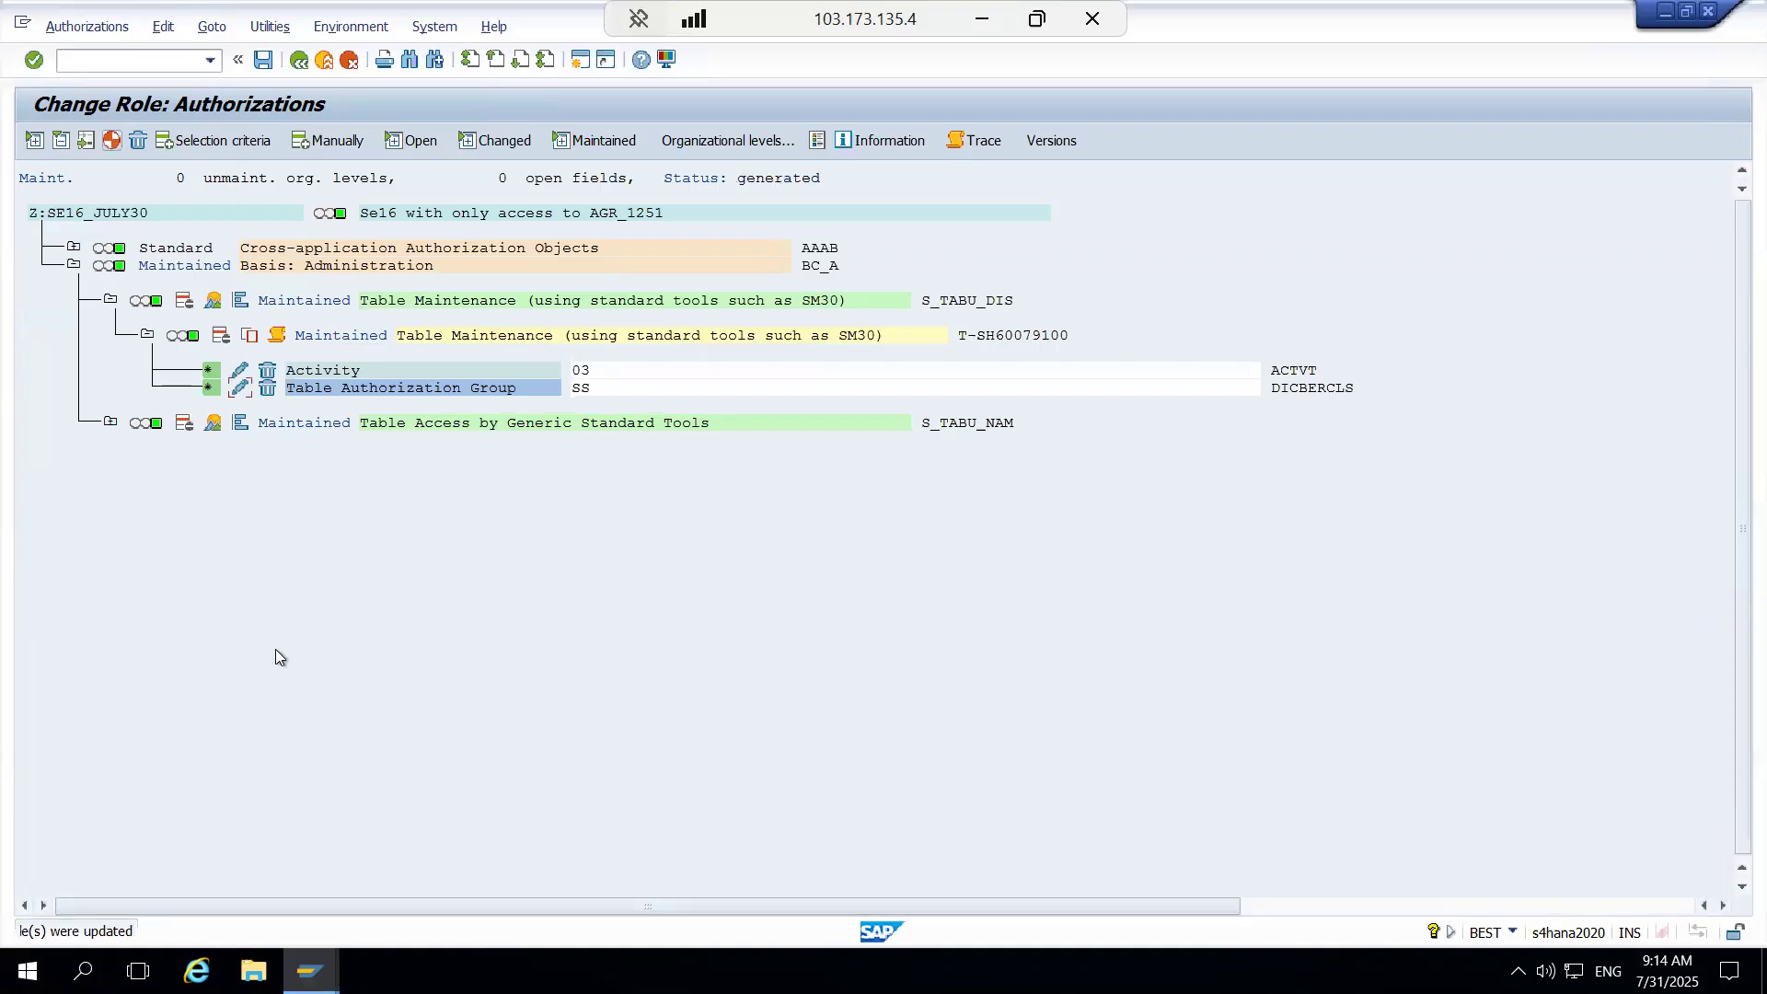
Step: Return TDDAT to its selection screen, and recheck access to table AGR_1252 in the test user's Data Browser session
click(310, 971)
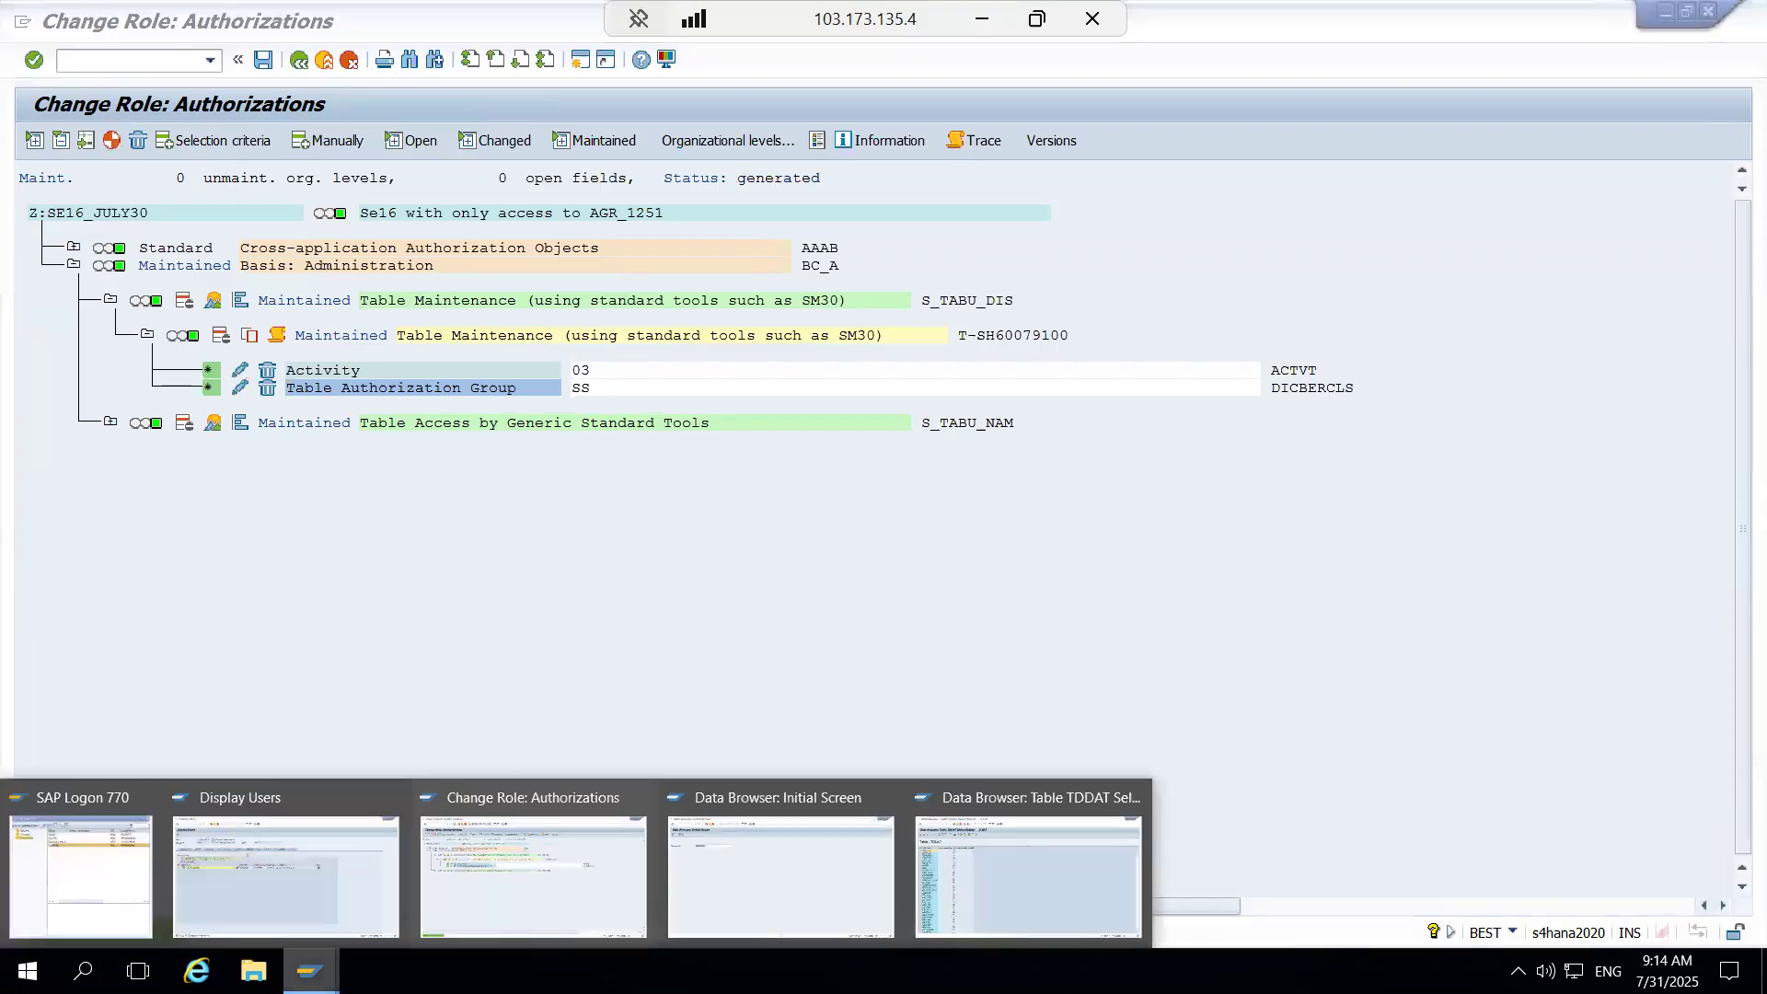
click(957, 879)
key(F3)
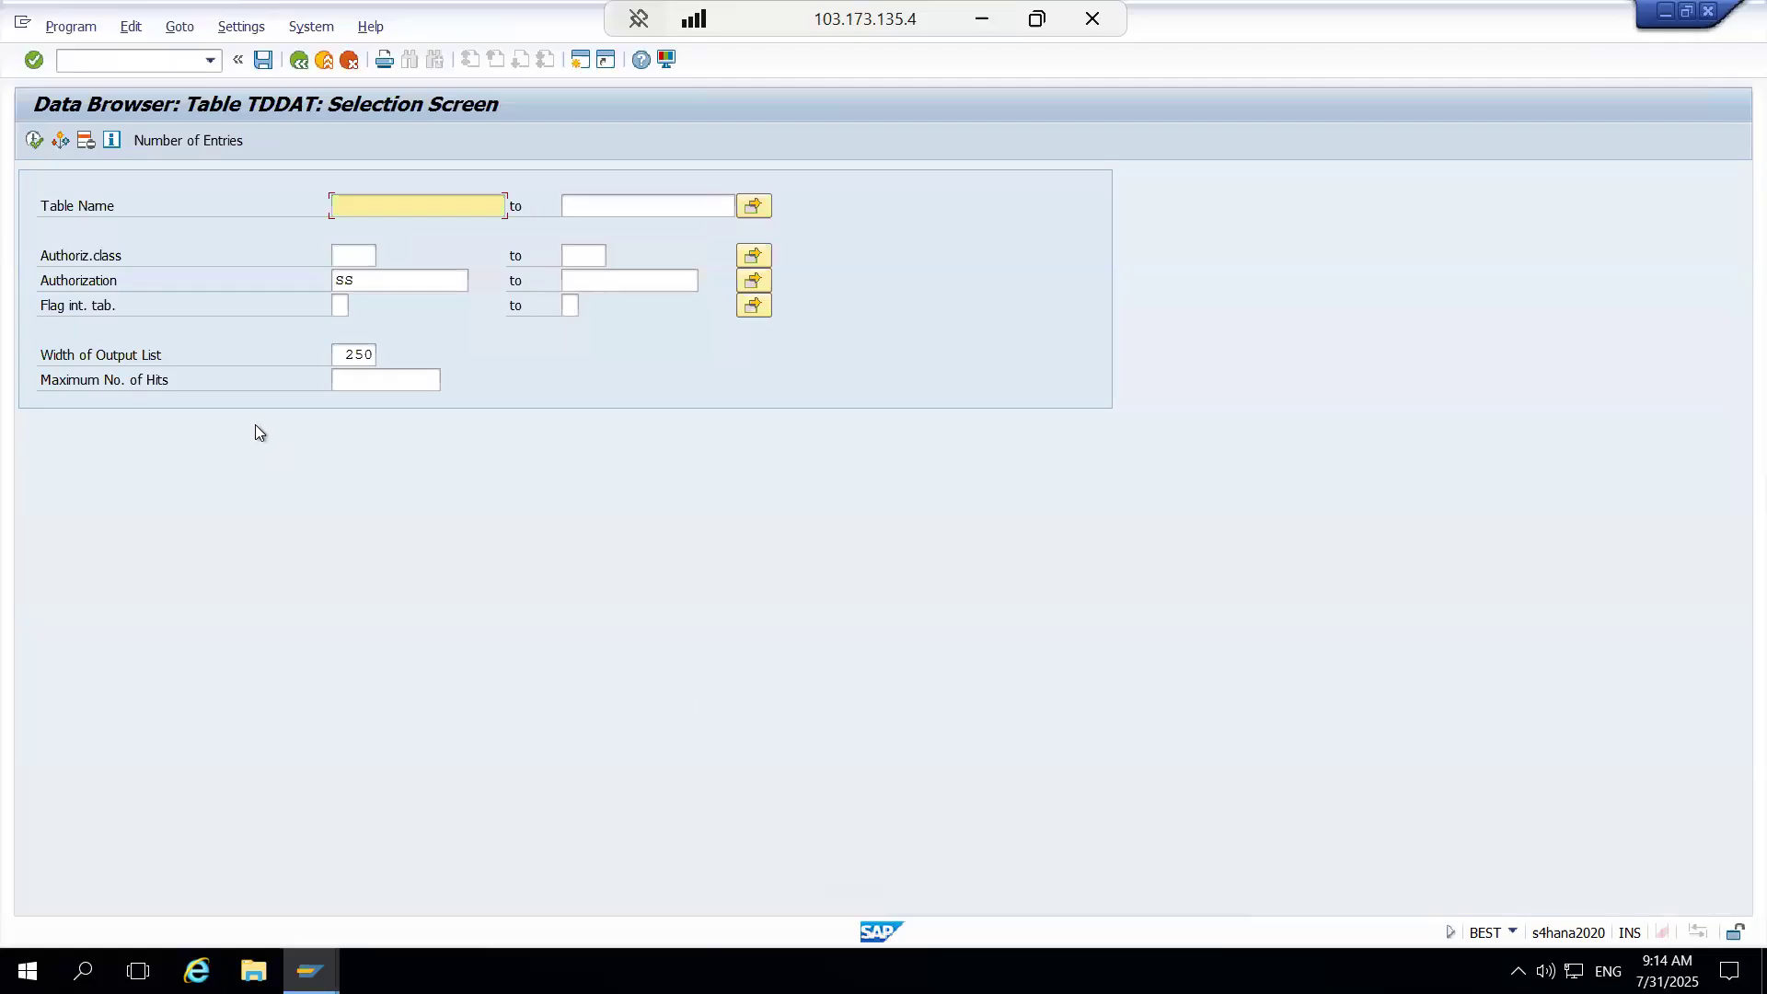
key(alt+Tab)
key(alt+Tab)
key(alt+Tab)
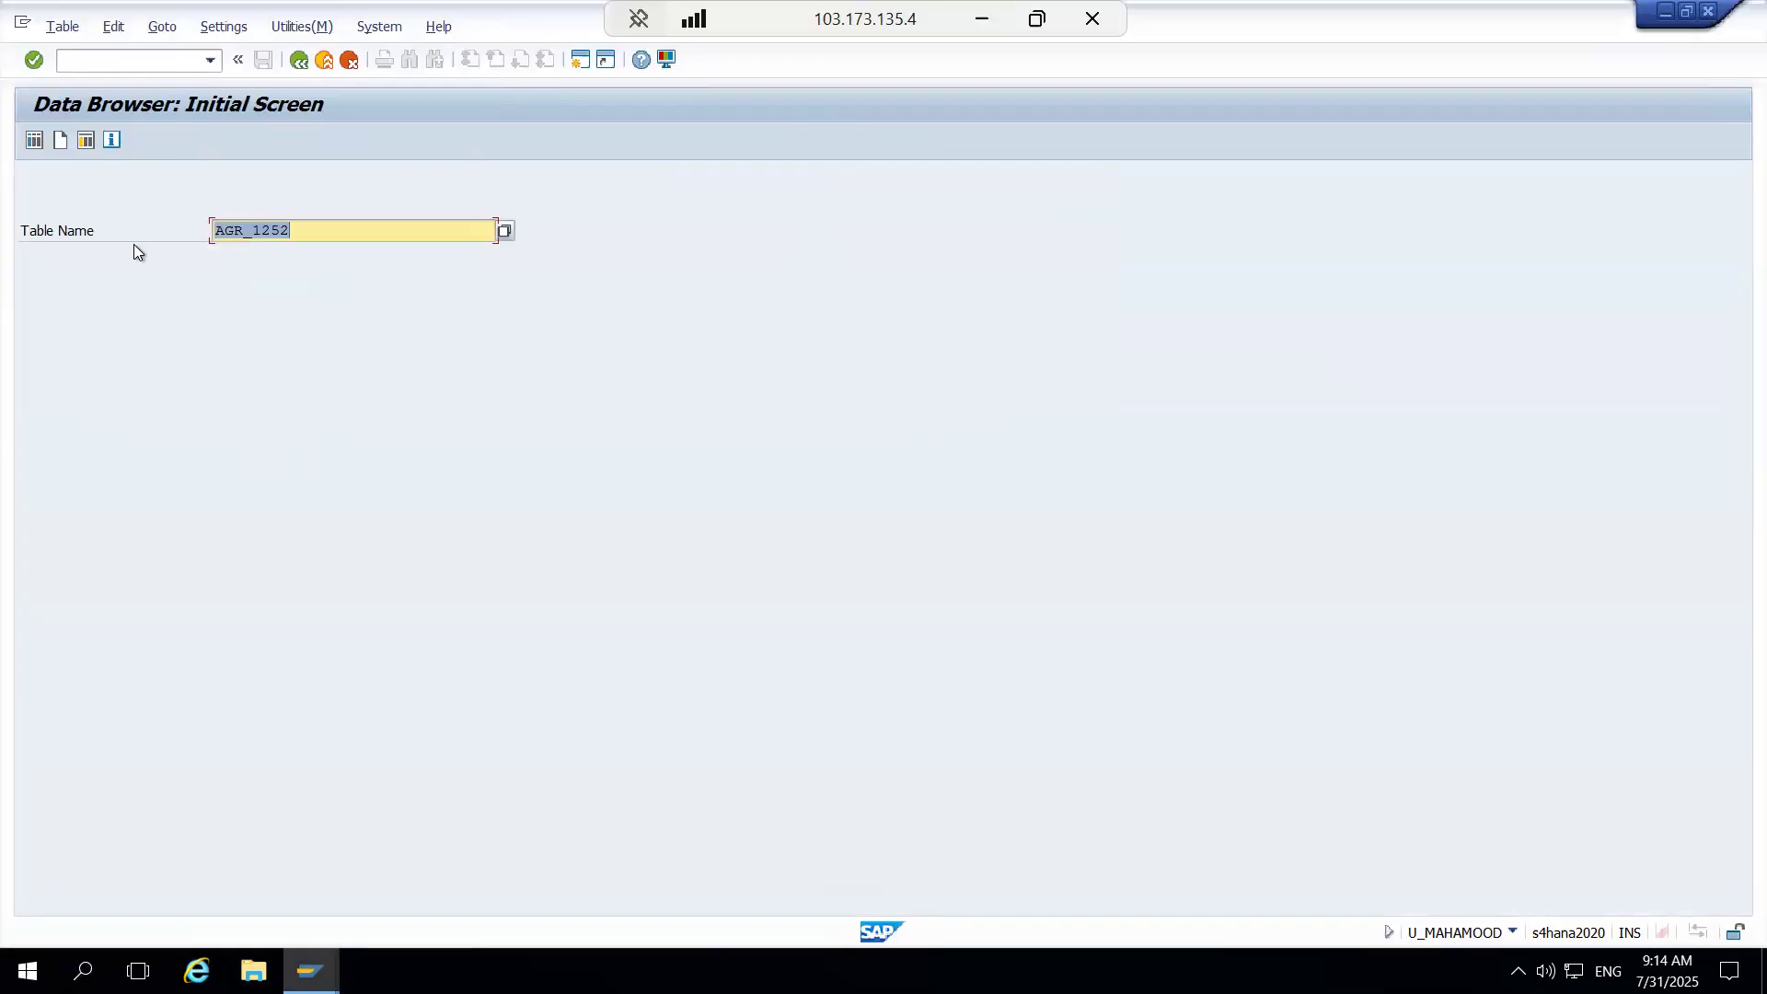
key(Return)
key(F3)
Step: Change the table name to AGR_1251, check the test user's access to it and return to the initial screen
key(End)
text(1)
key(Return)
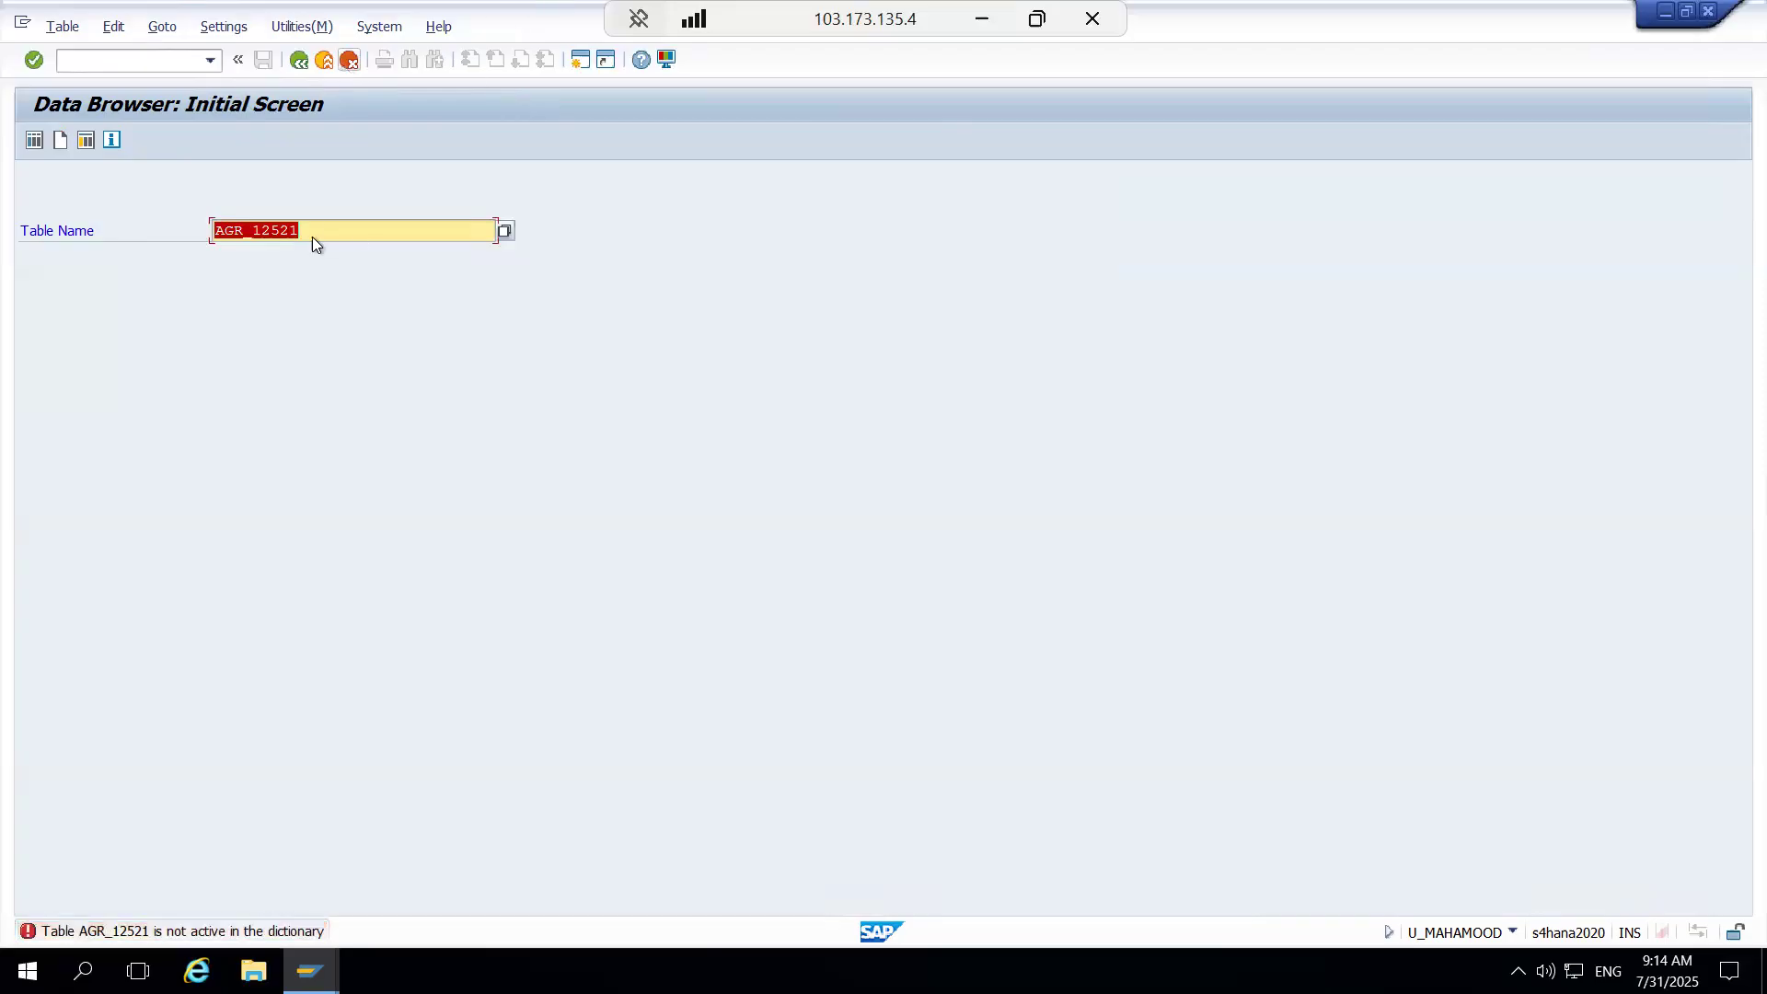
click(314, 230)
key(BackSpace)
key(BackSpace)
text(1)
key(Return)
key(Return)
key(F3)
Step: Check the test user's access to table VBAK in the Data Browser
text(vba)
key(BackSpace)
key(BackSpace)
text(bak)
key(Return)
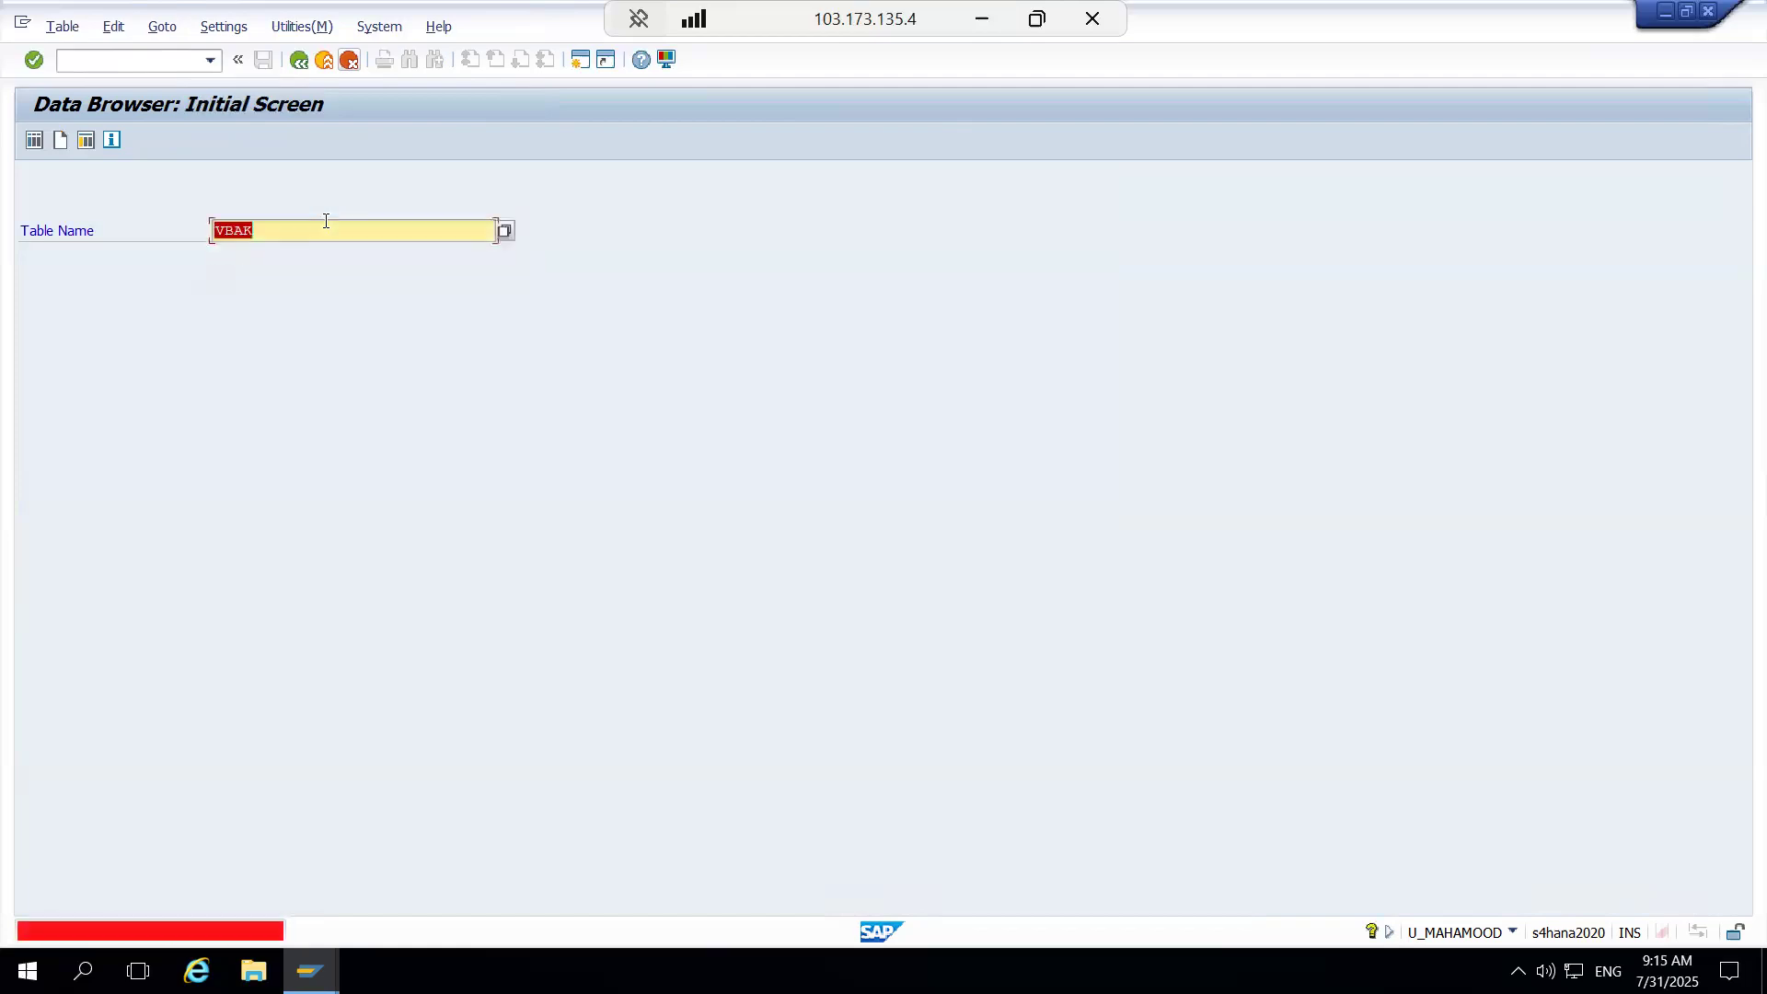
Step: Switch to the TDDAT selection session and enter AGR_1251, AGR_1252 and VBAK as single values for the table name
key(alt+Tab)
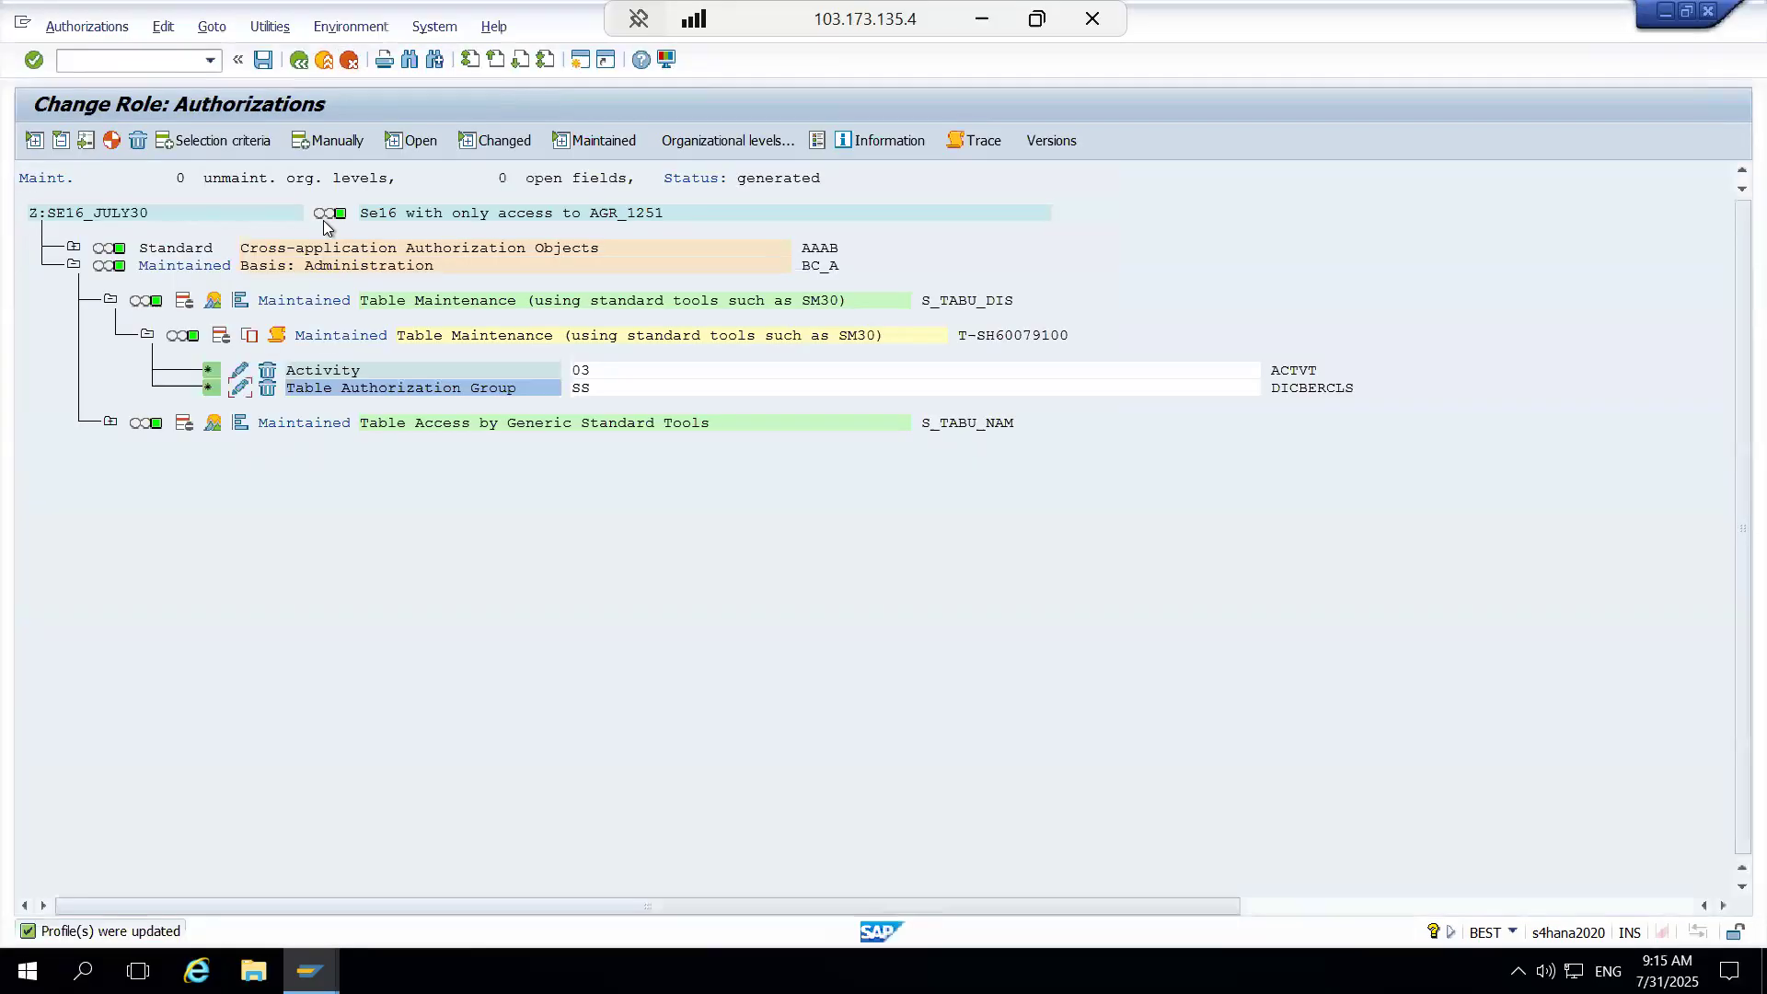
key(alt+Tab)
key(alt+Tab)
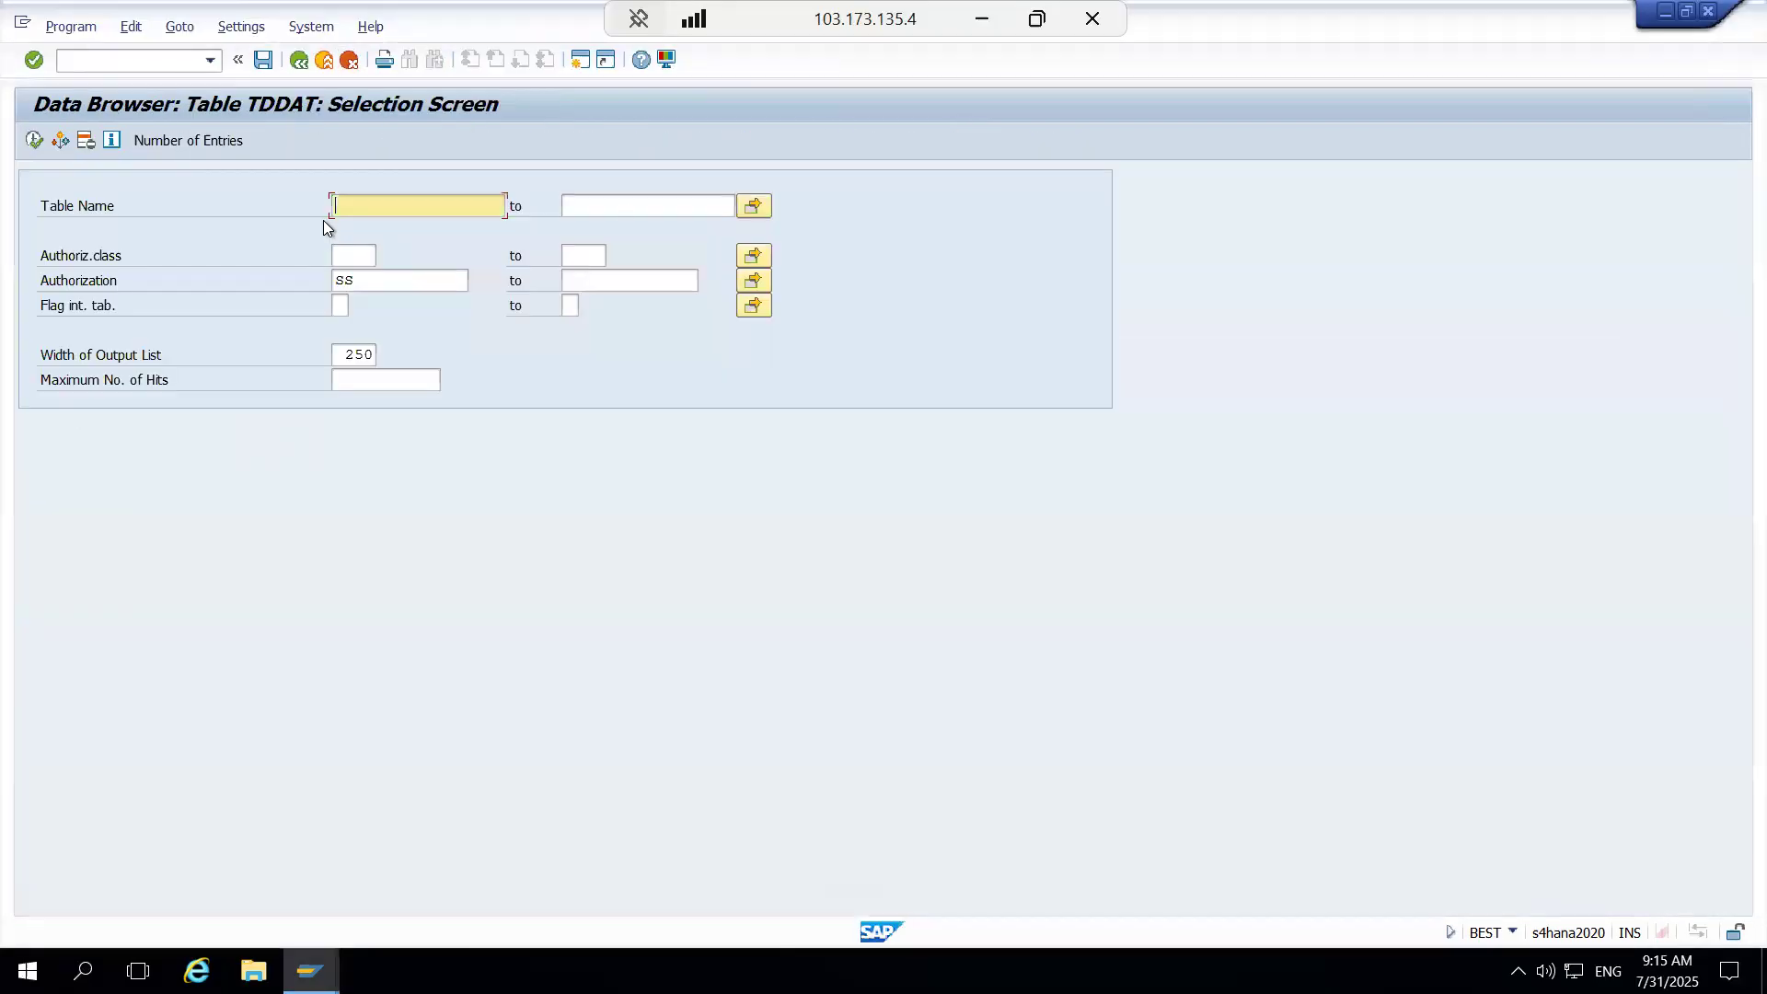
click(756, 206)
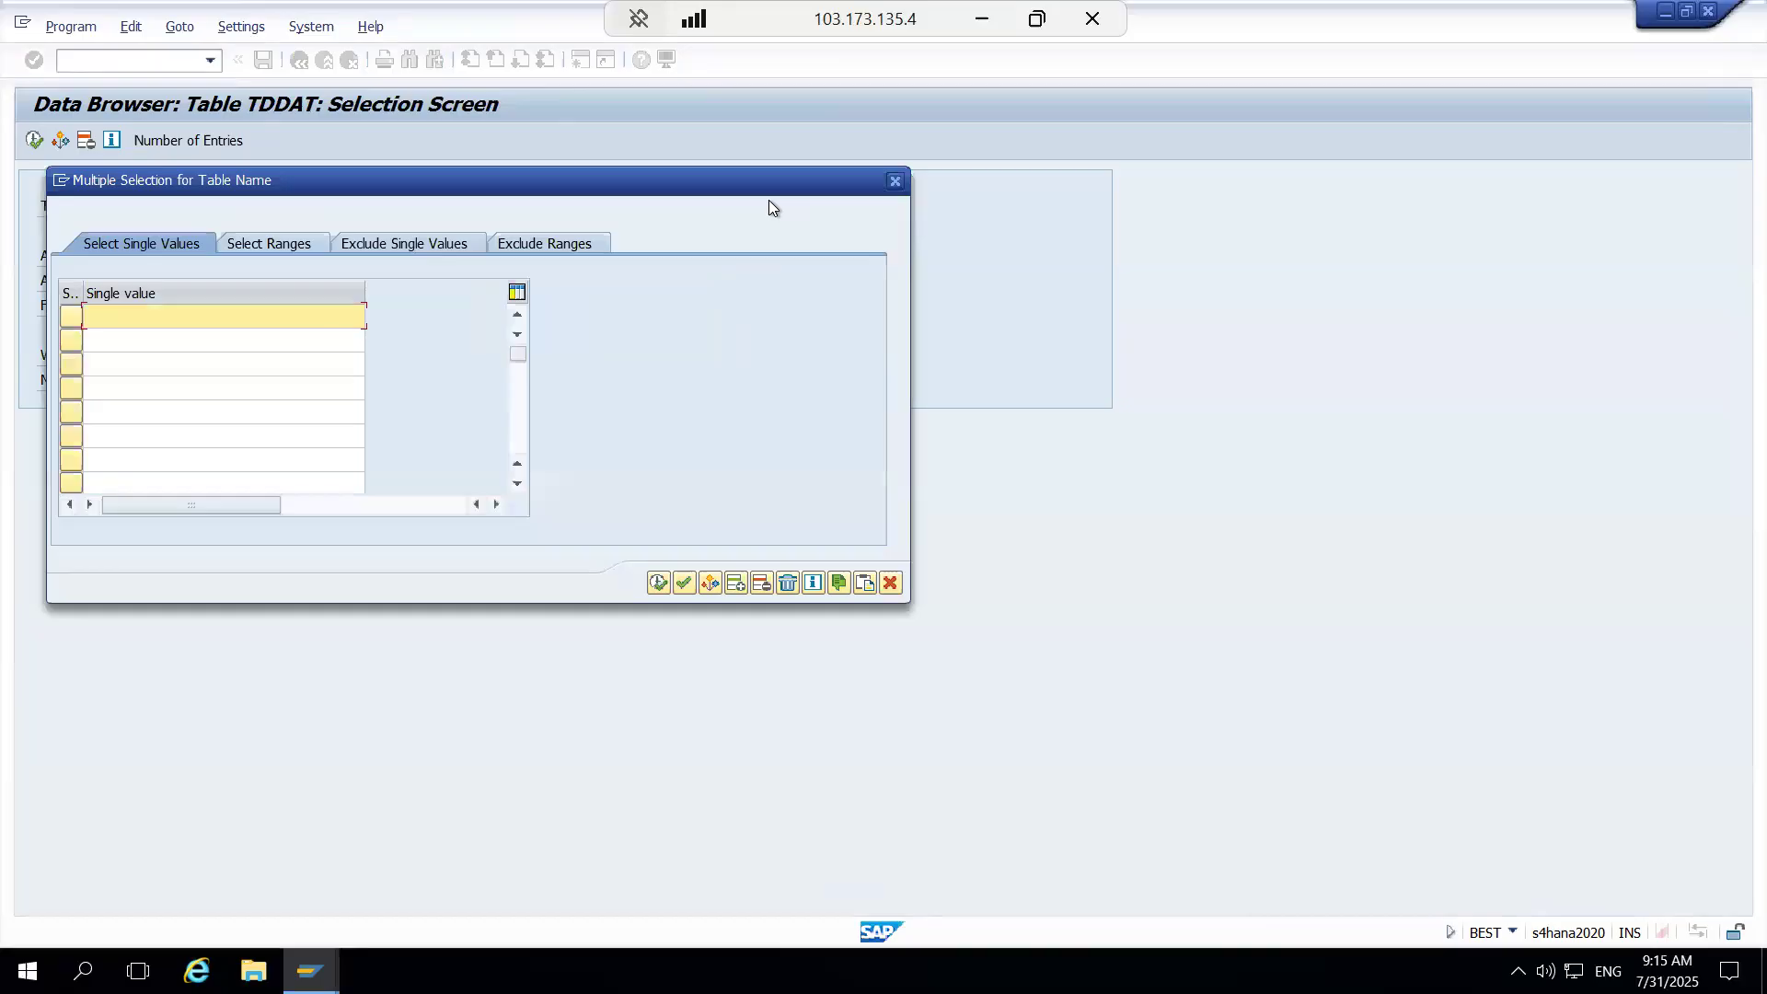
click(278, 329)
text(a)
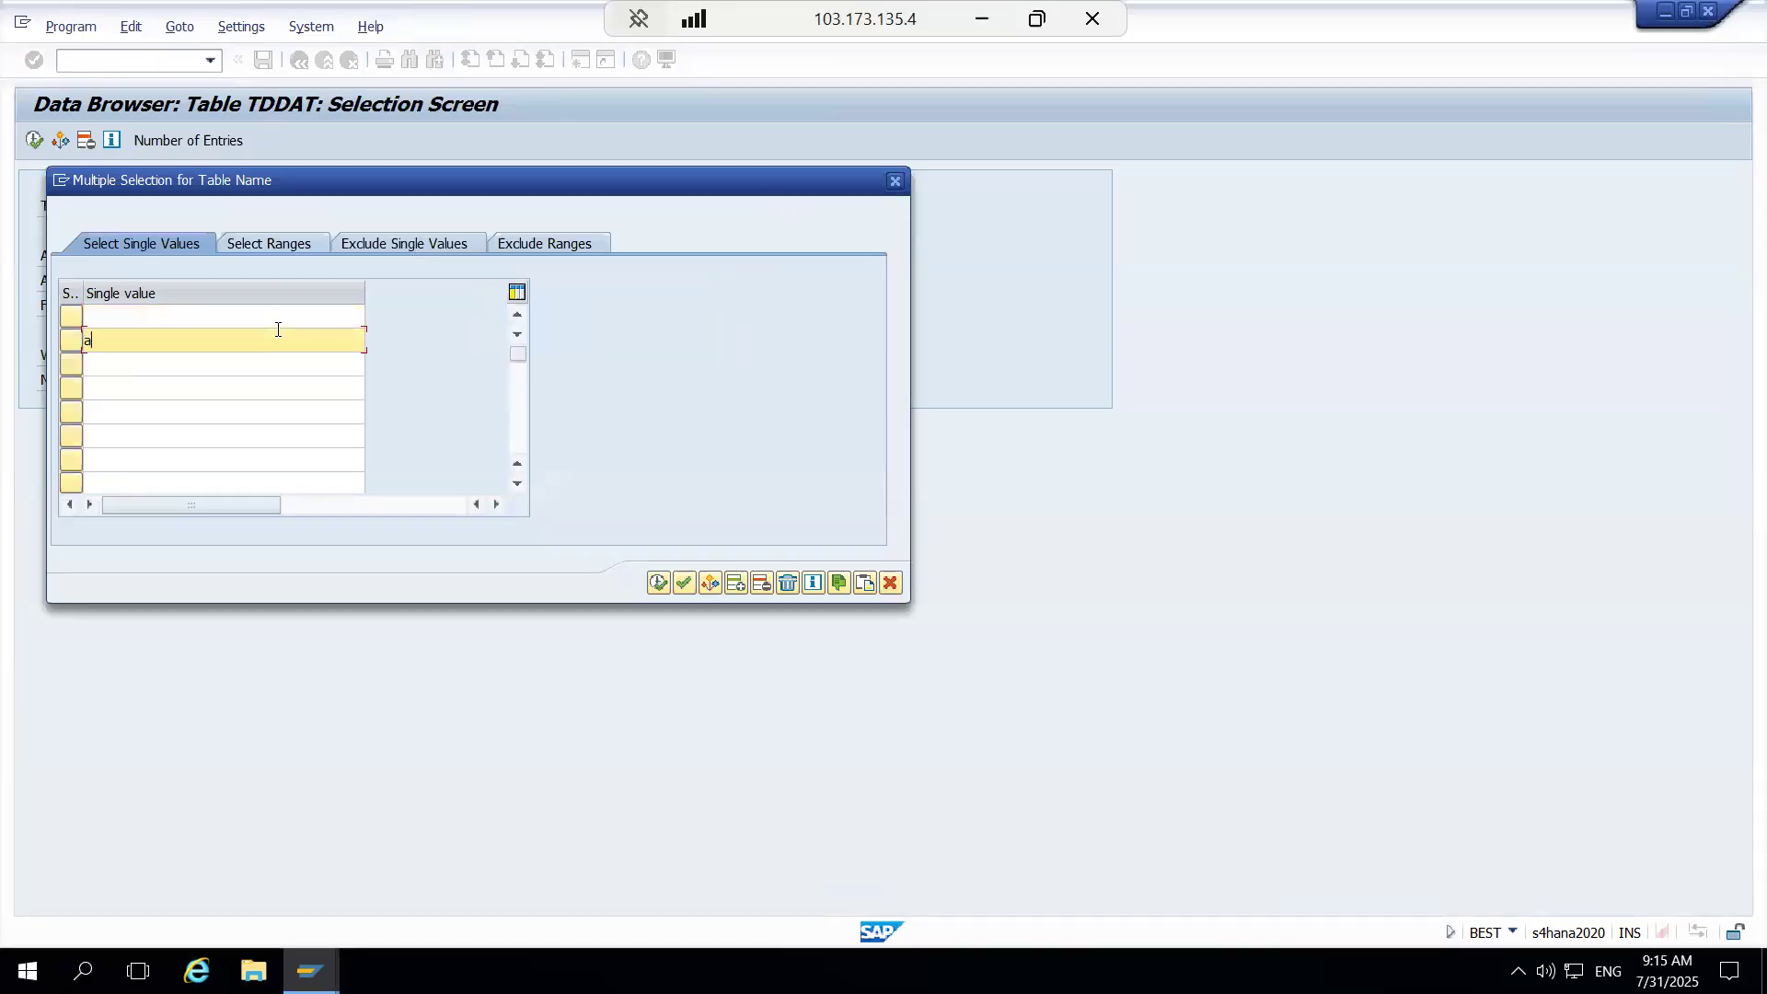
text(gr_1251)
click(179, 368)
text(ag)
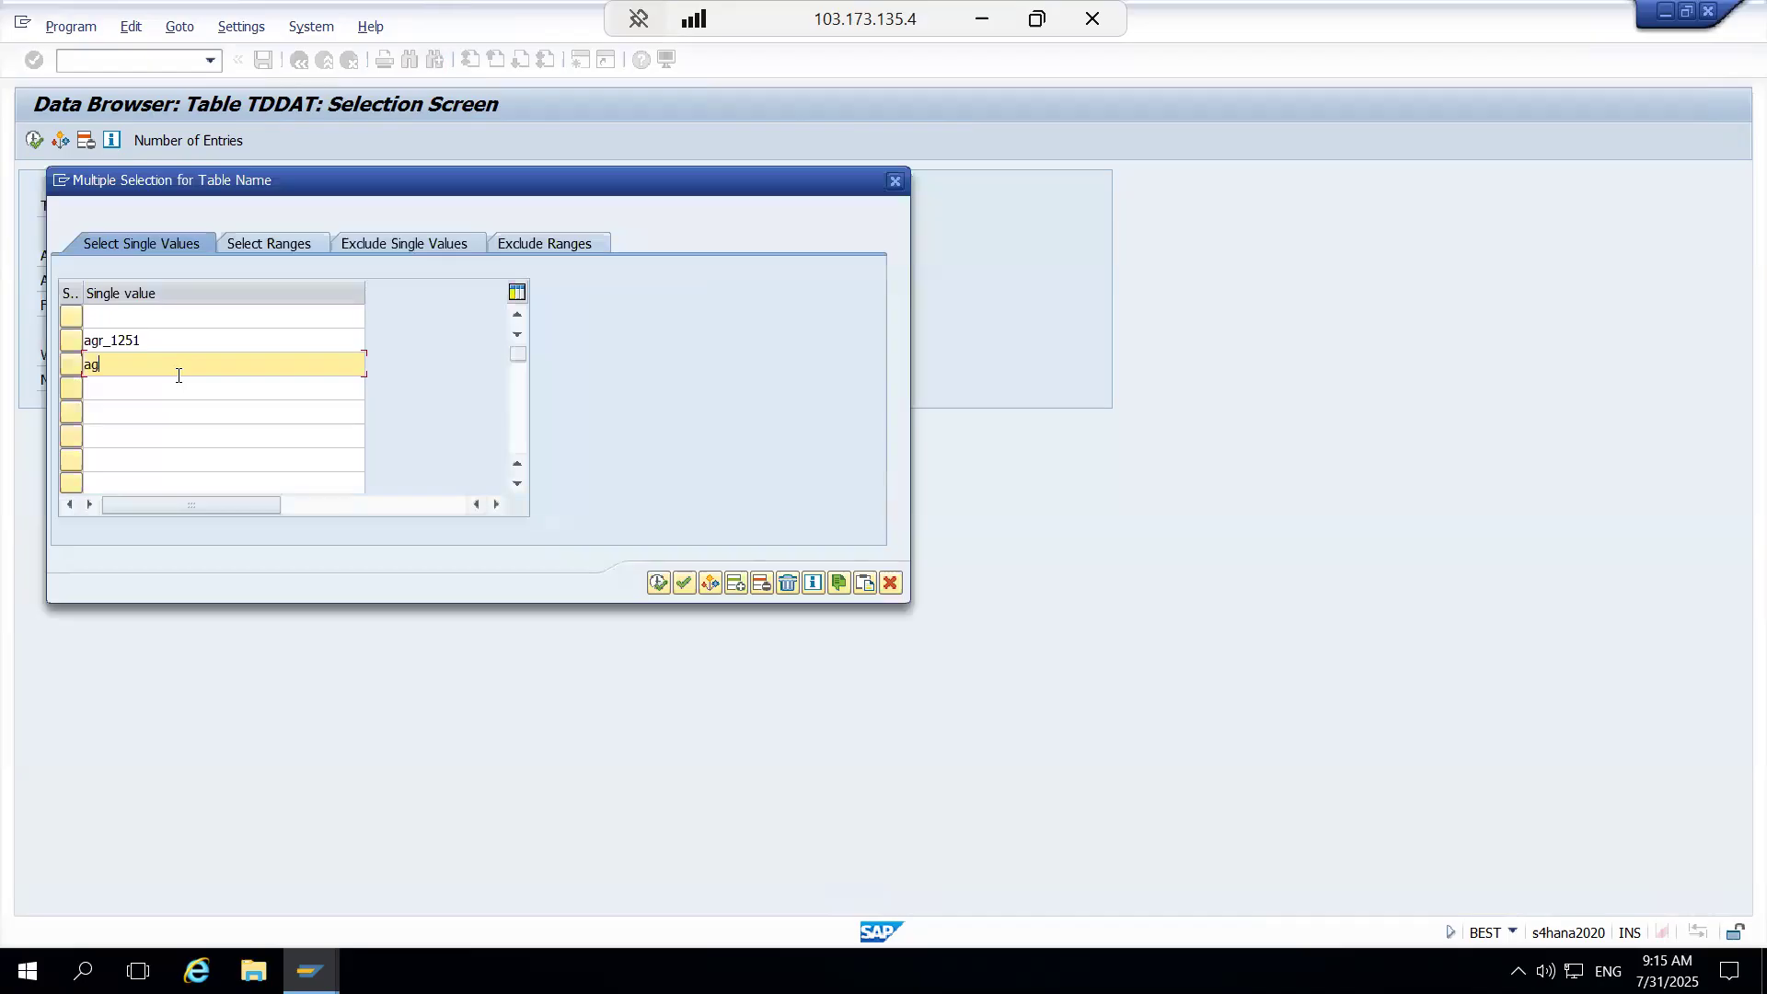
text(r_1252)
click(118, 394)
text(vbak)
key(Return)
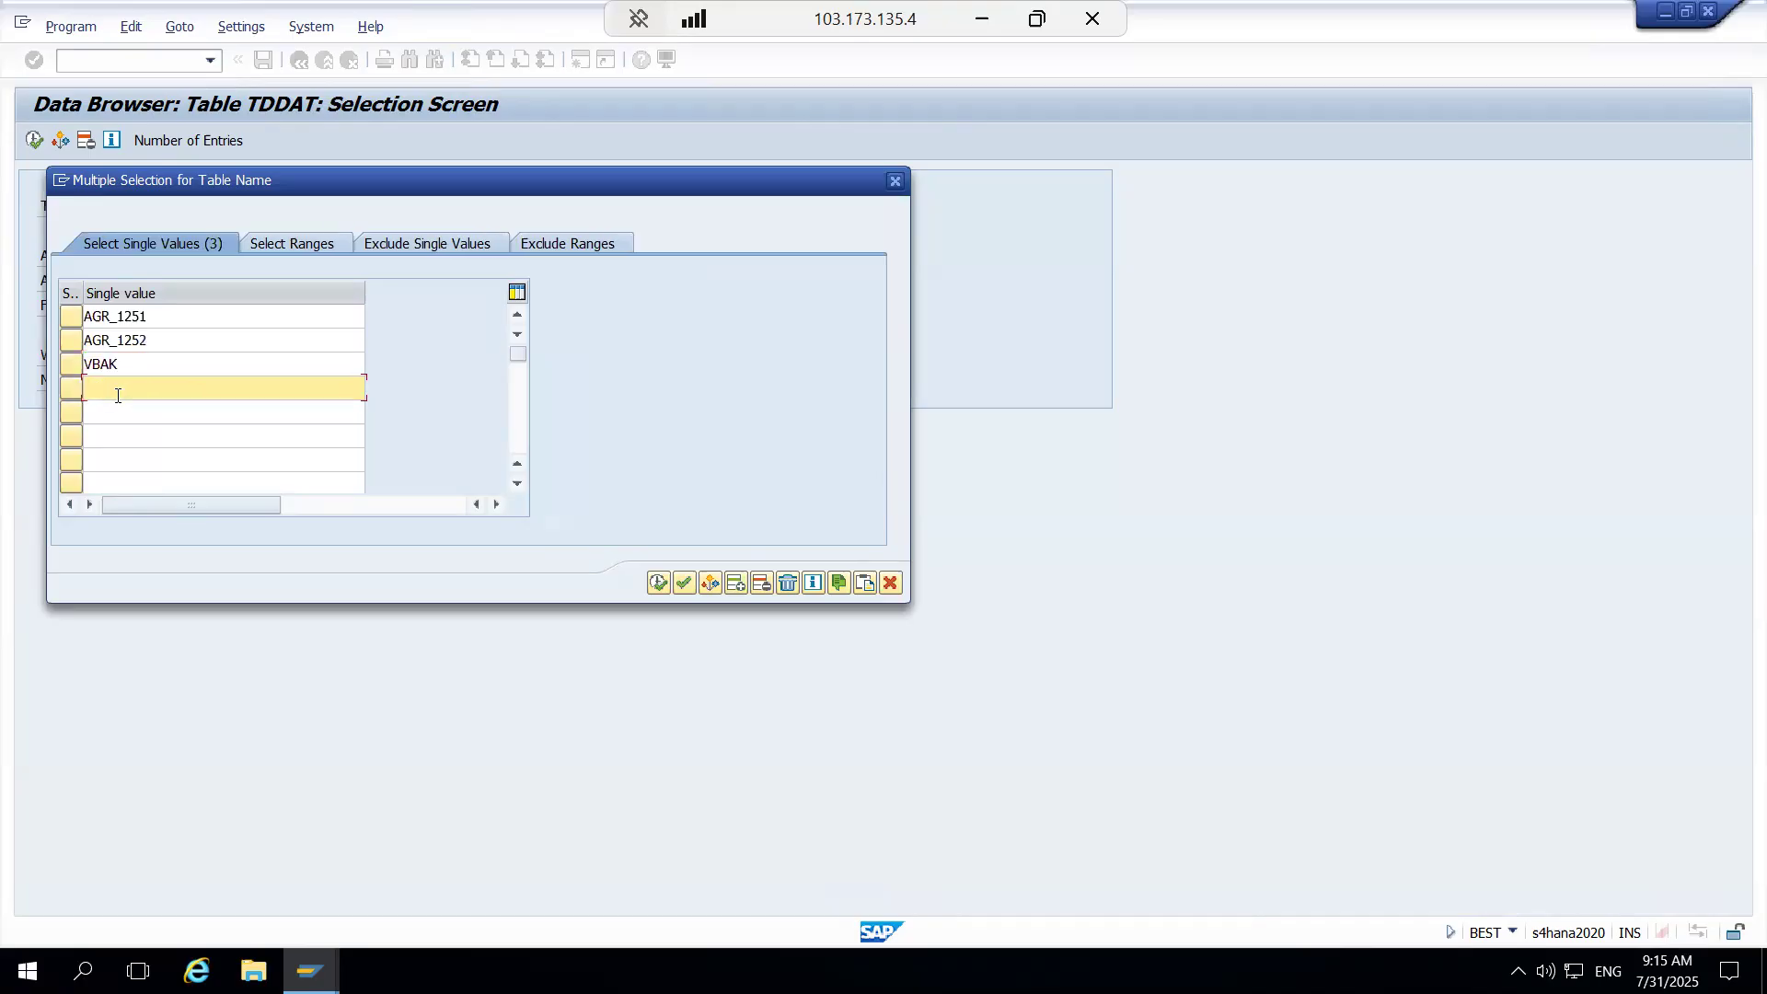
Step: Run the TDDAT selection for the three tables with Authorization SS and highlight all columns of the list
click(658, 583)
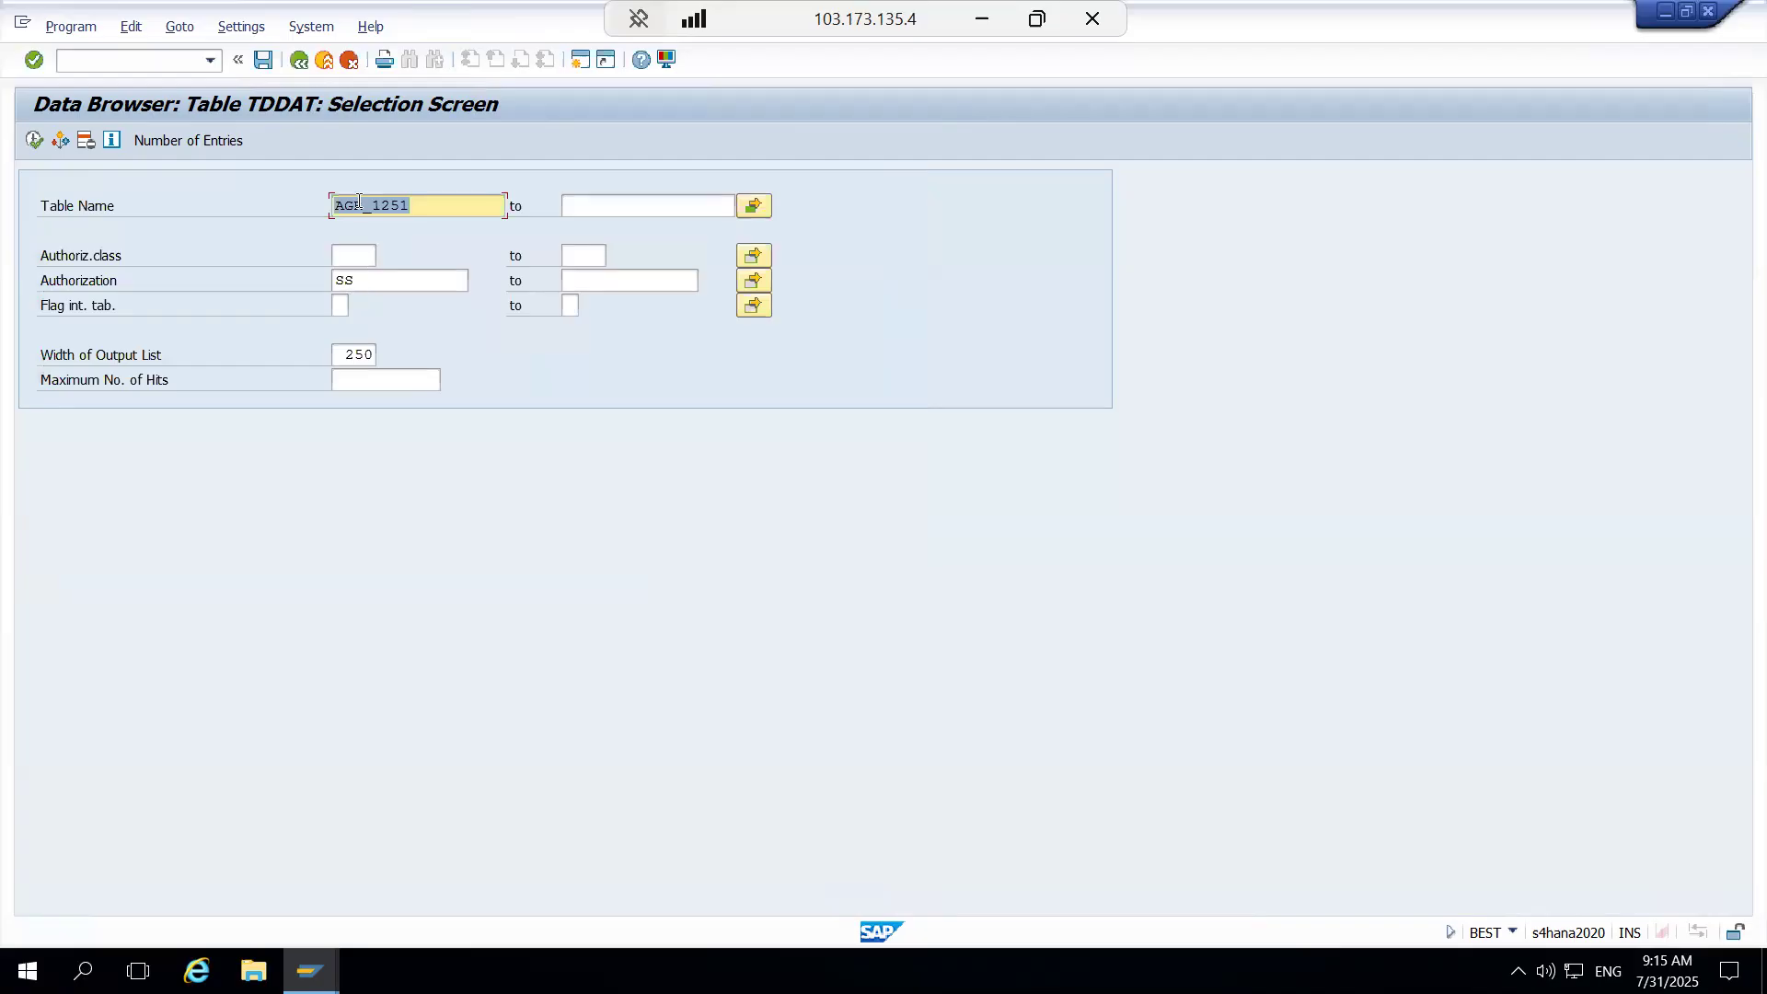
click(37, 140)
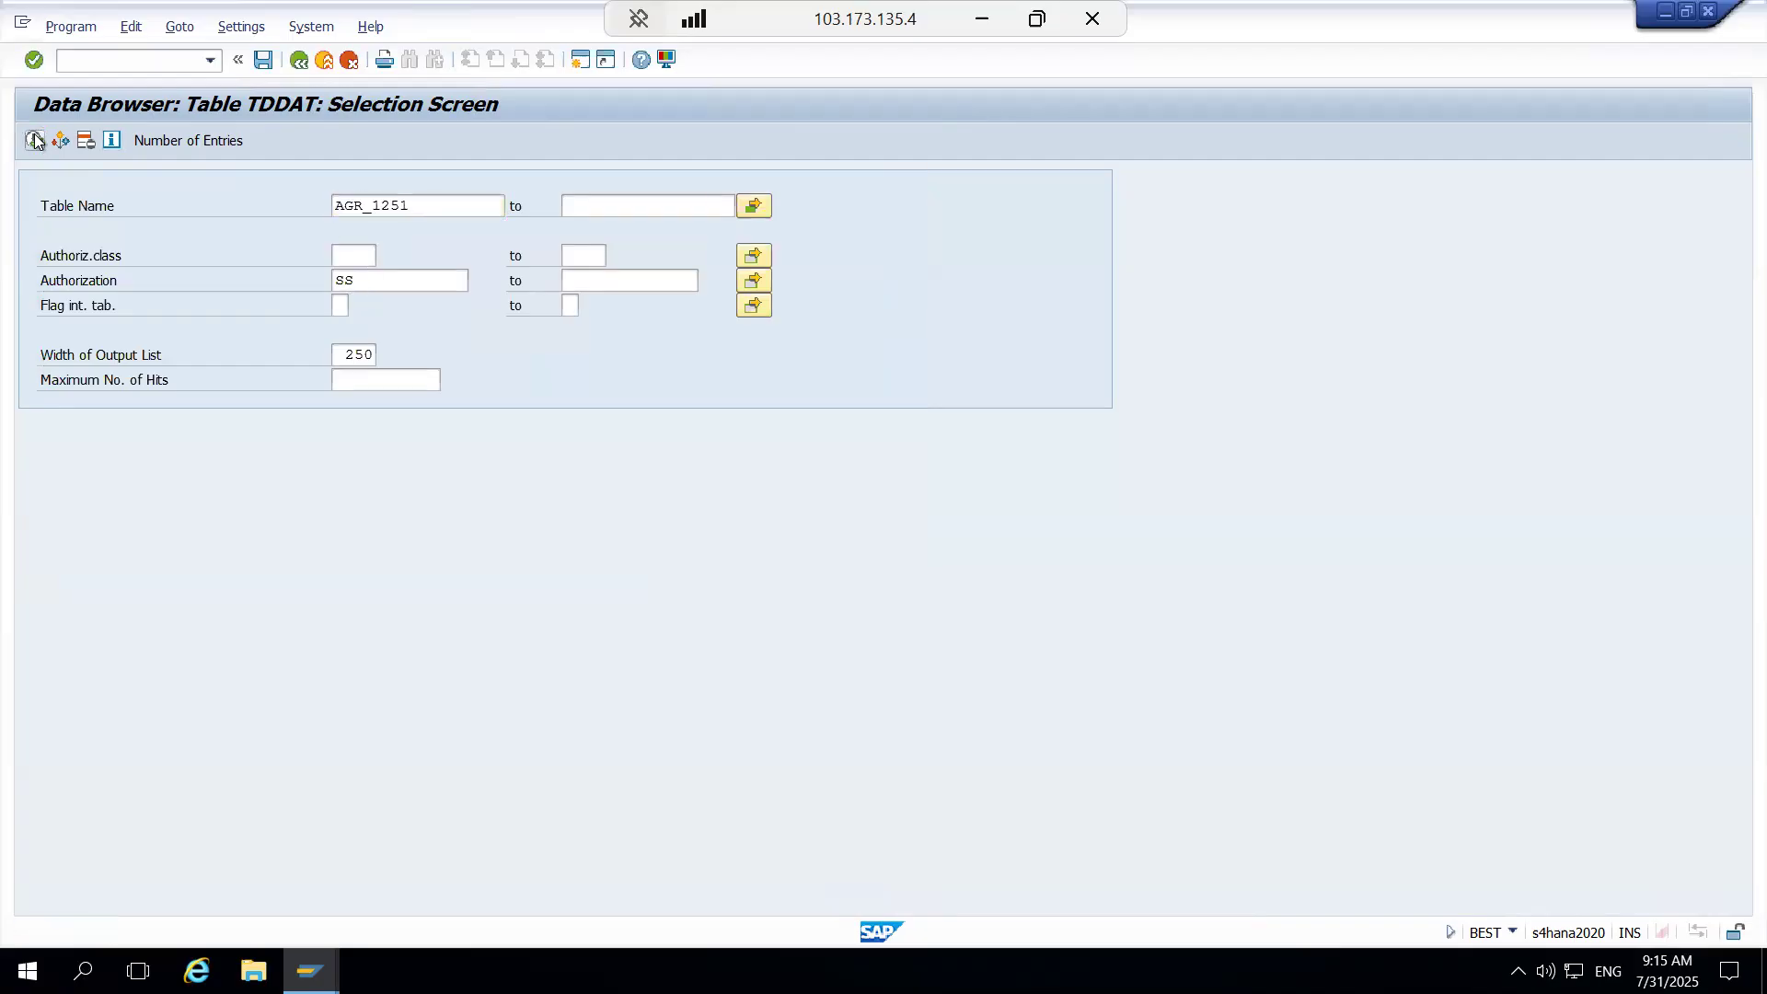
drag(101, 243, 339, 242)
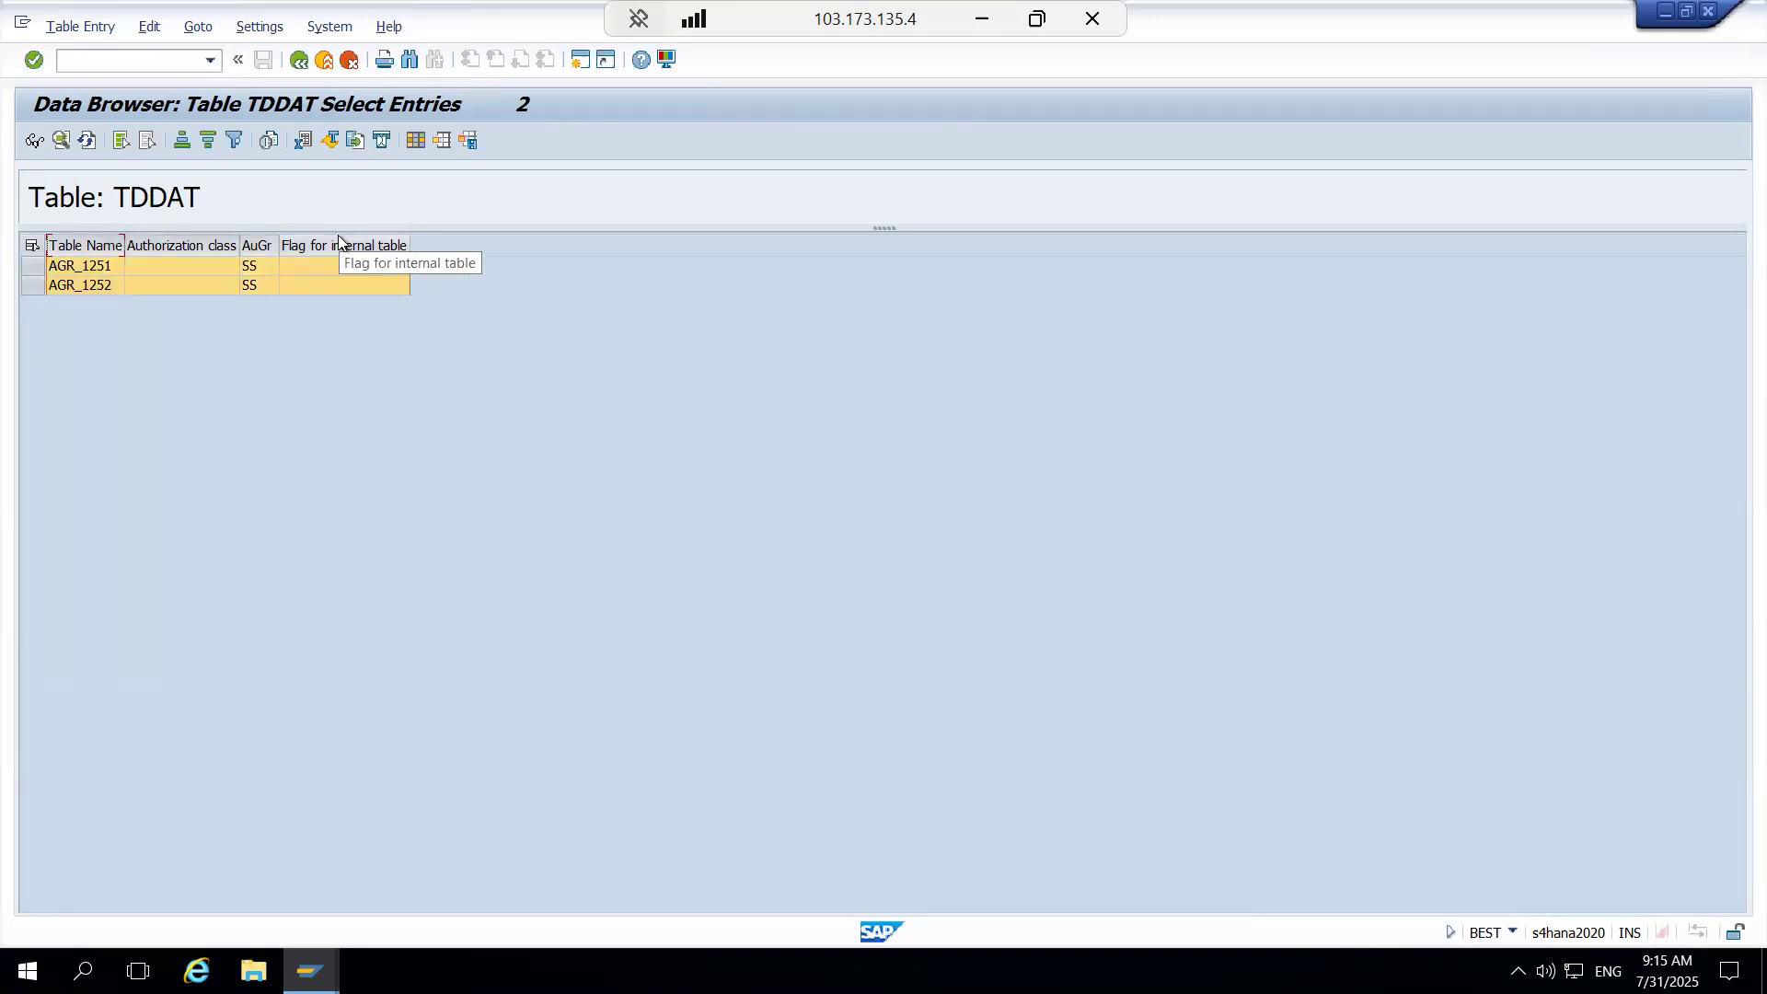
Step: Switch to the role's authorizations, expand S_TABU_NAM, deactivate the Table Maintenance authorization under S_TABU_DIS and generate the profile
key(alt+Tab)
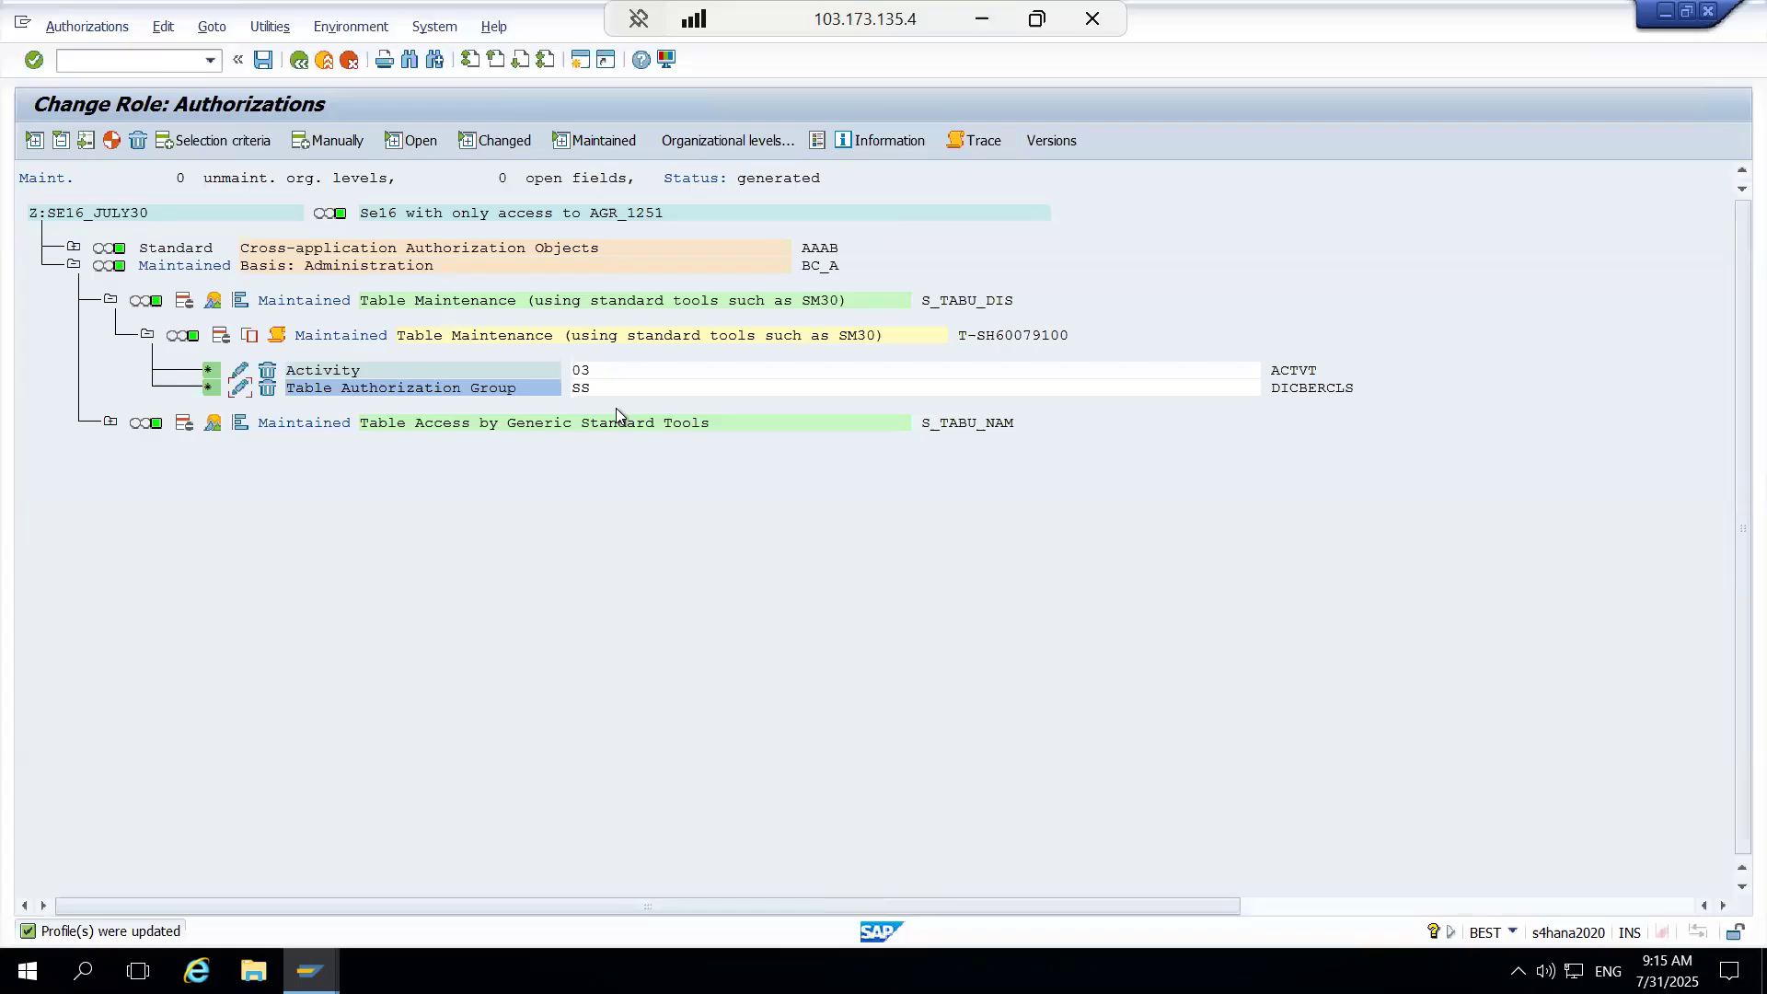
click(109, 424)
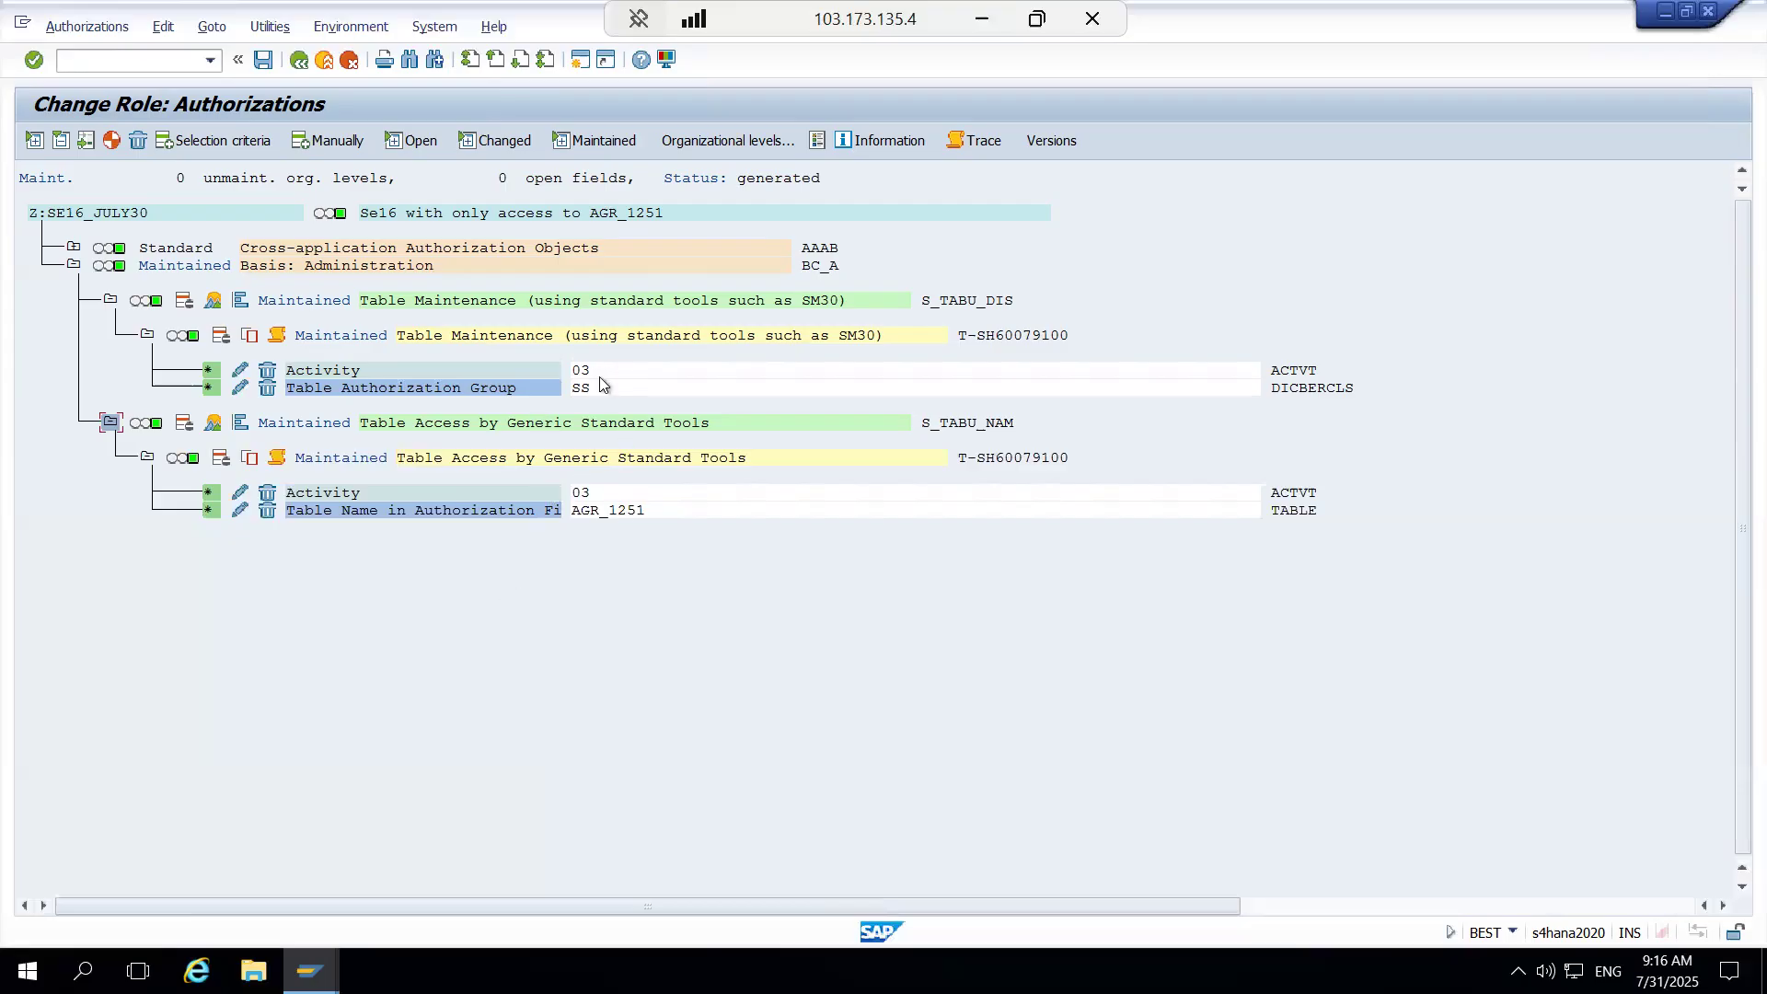
click(222, 338)
click(113, 140)
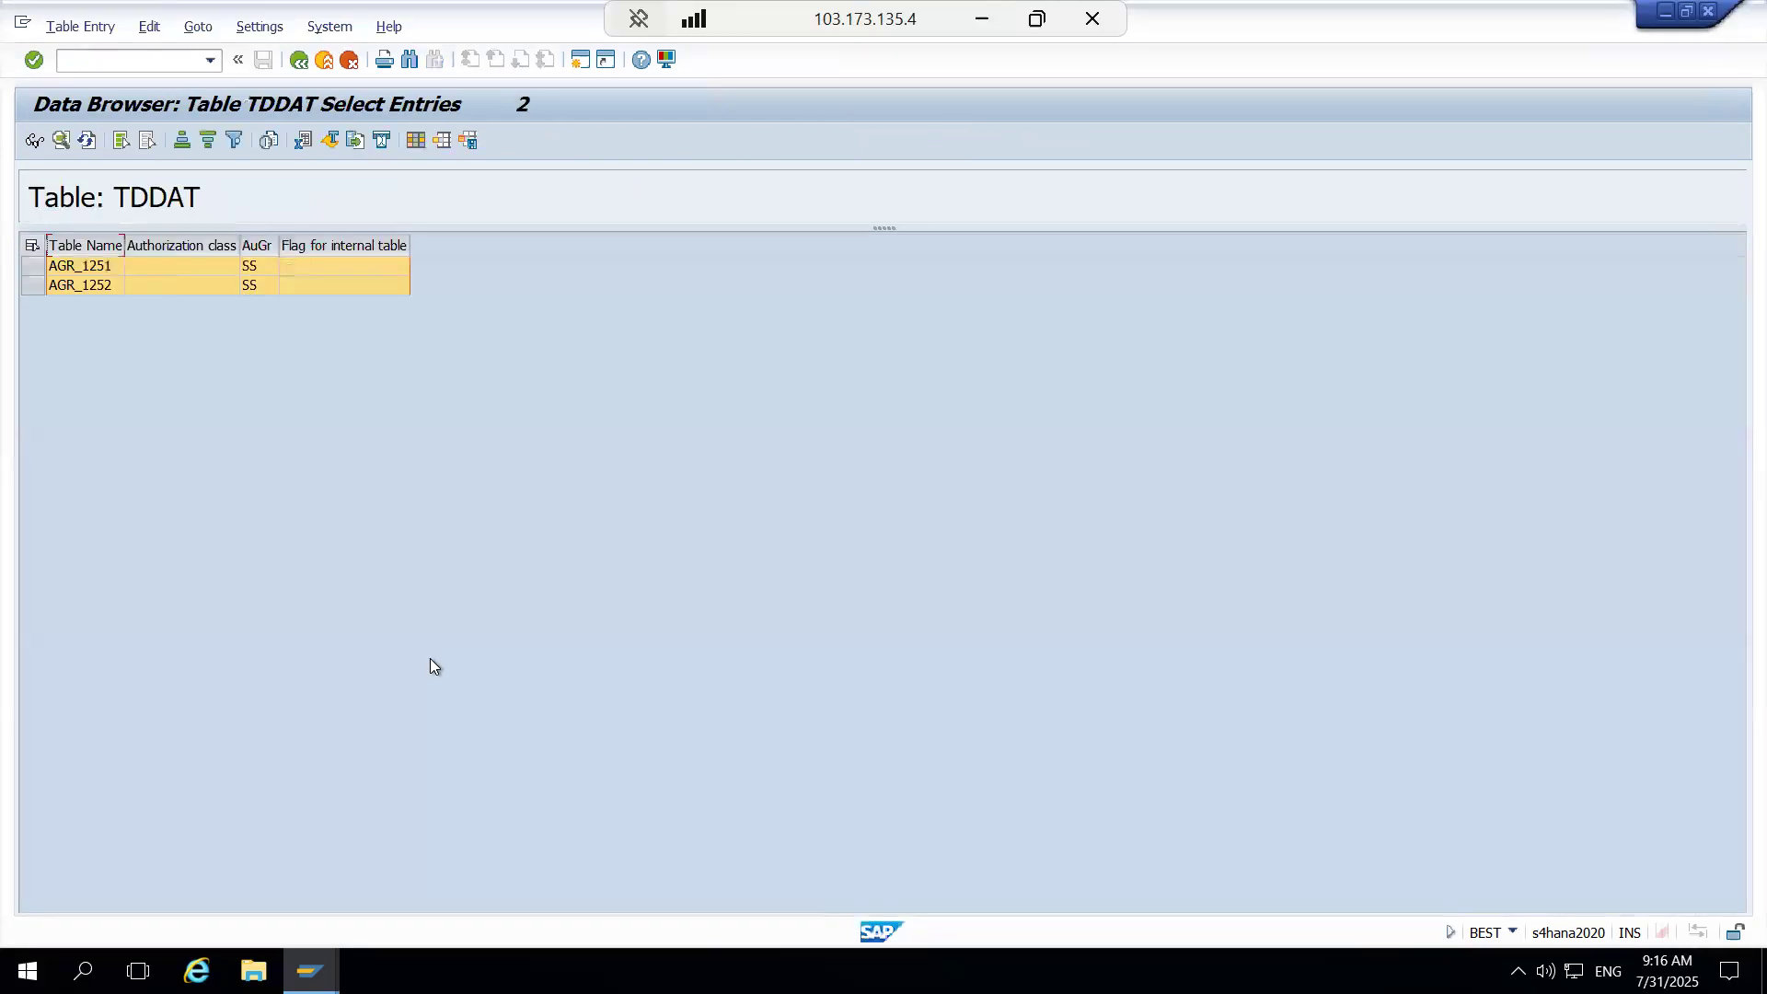
Step: Leave the TDDAT list, switch to the test user's Data Browser and check access to table AGR_1251
key(F3)
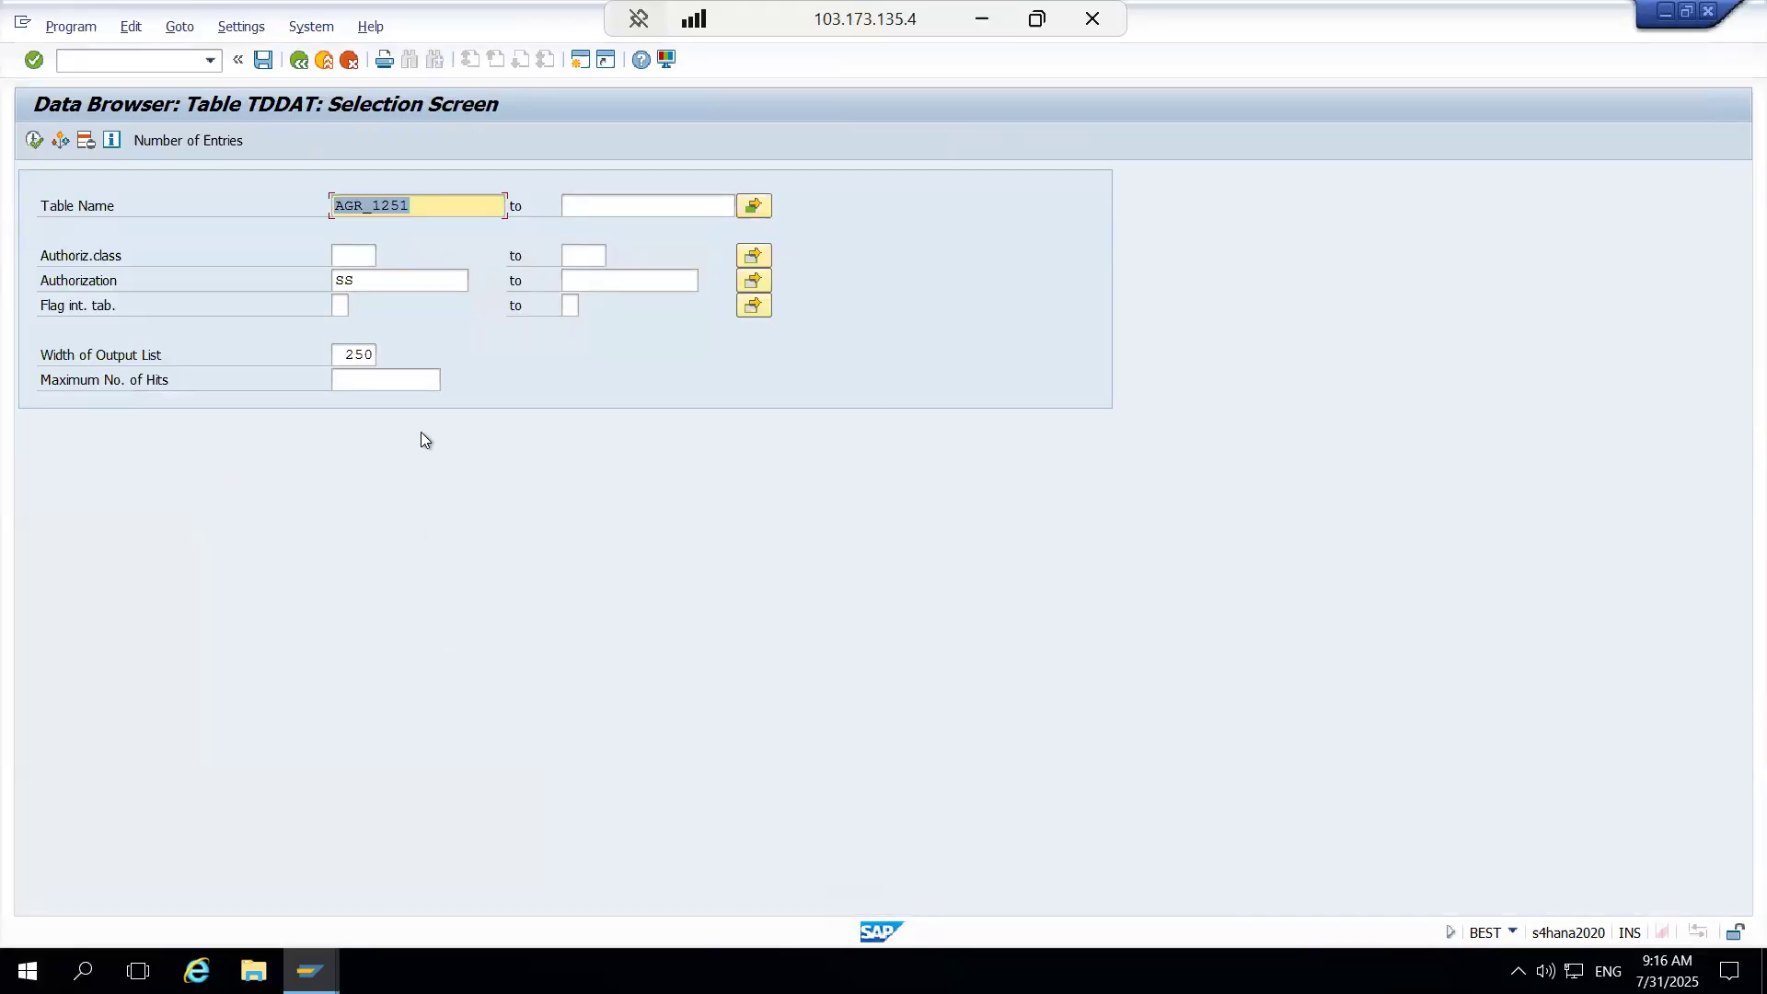
key(alt+Tab)
key(alt+Tab)
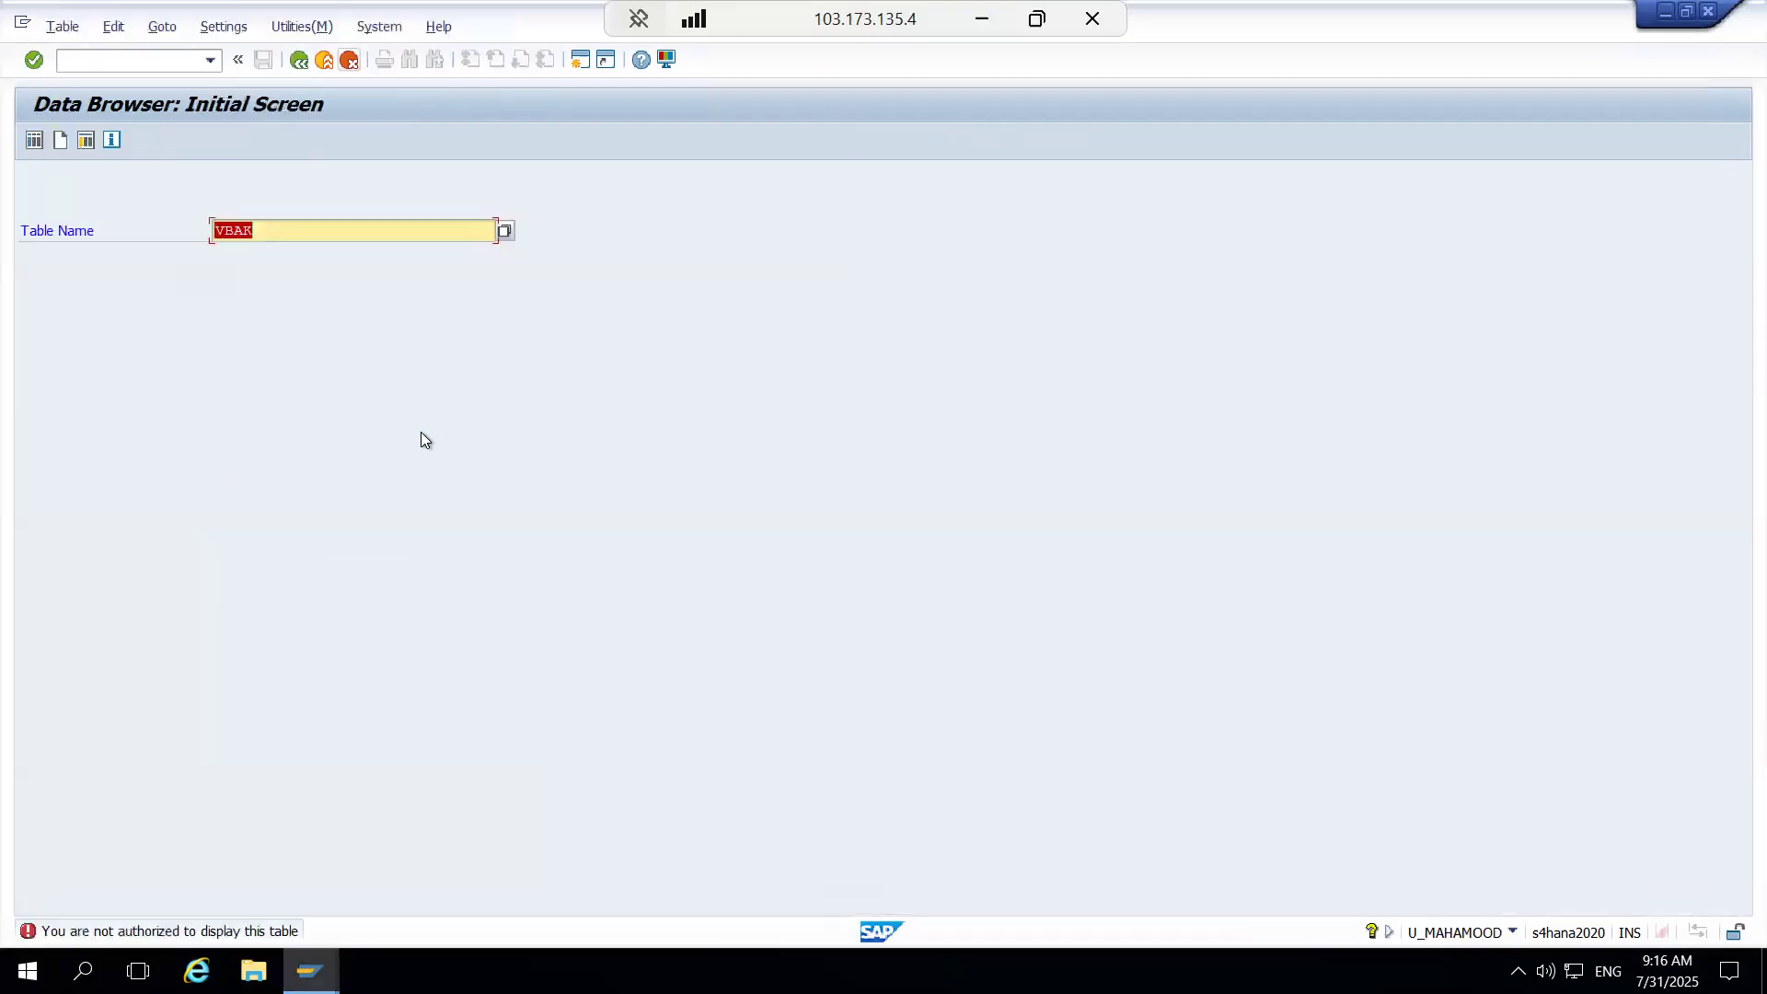
key(BackSpace)
key(Down)
key(Down)
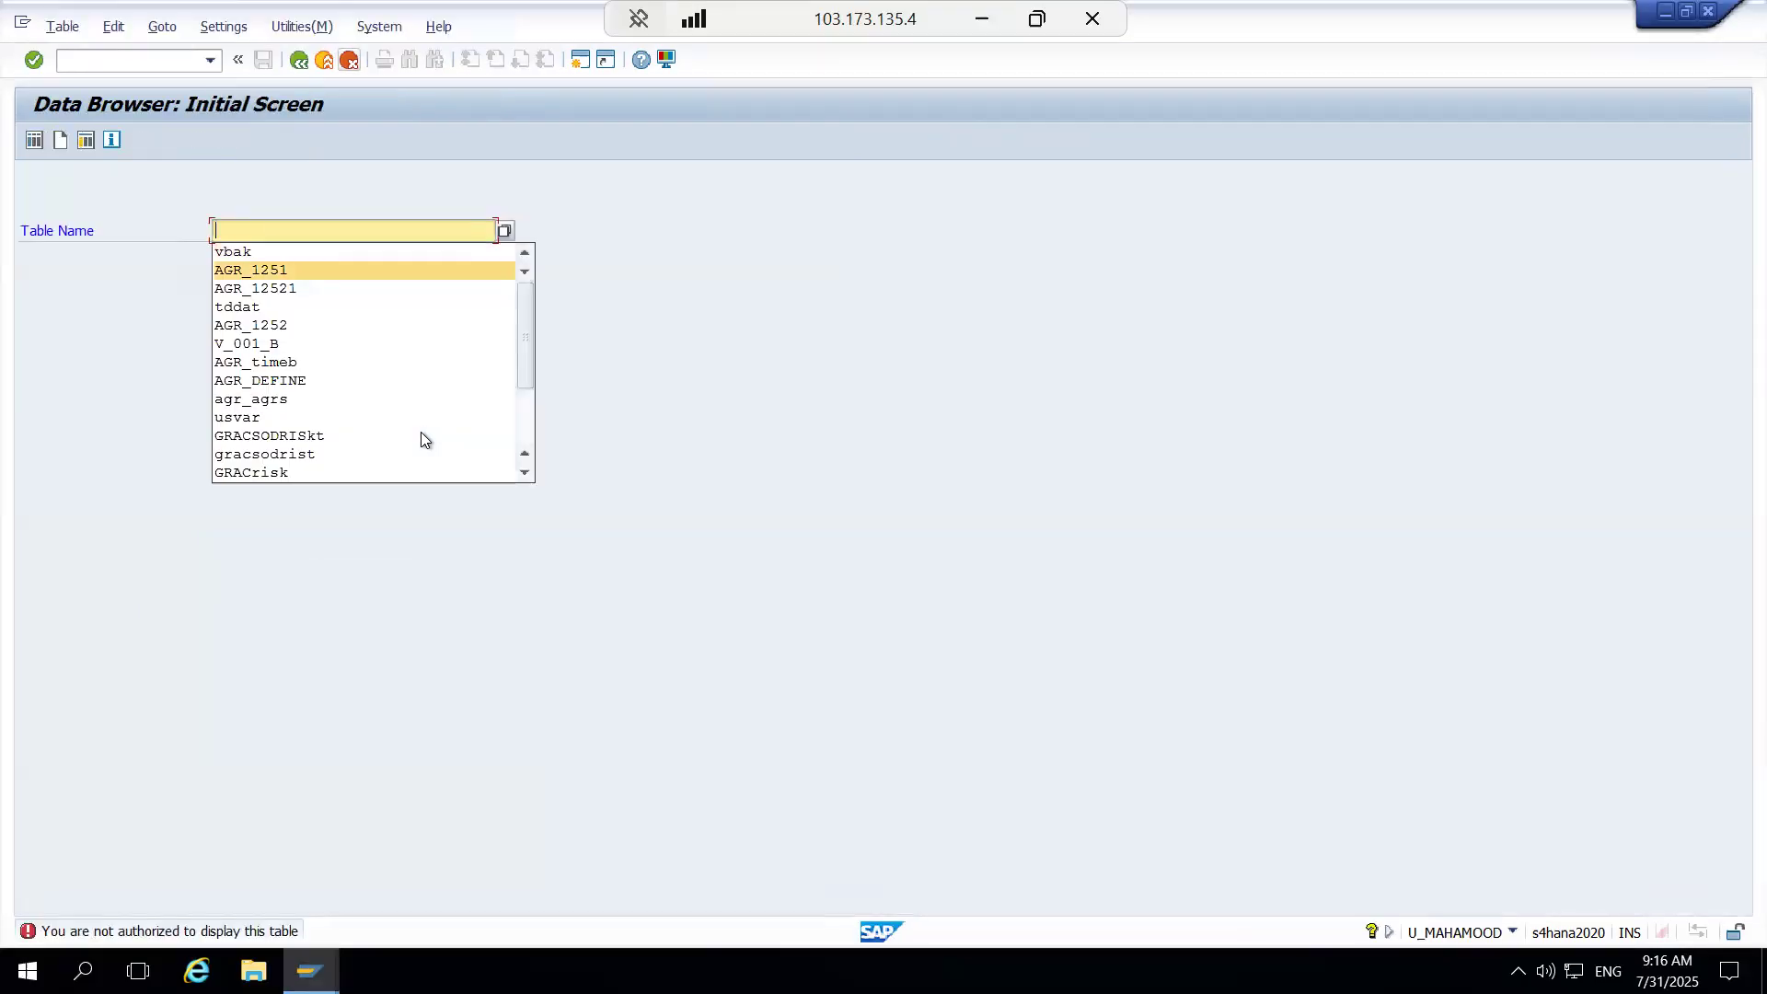
key(Return)
key(Return)
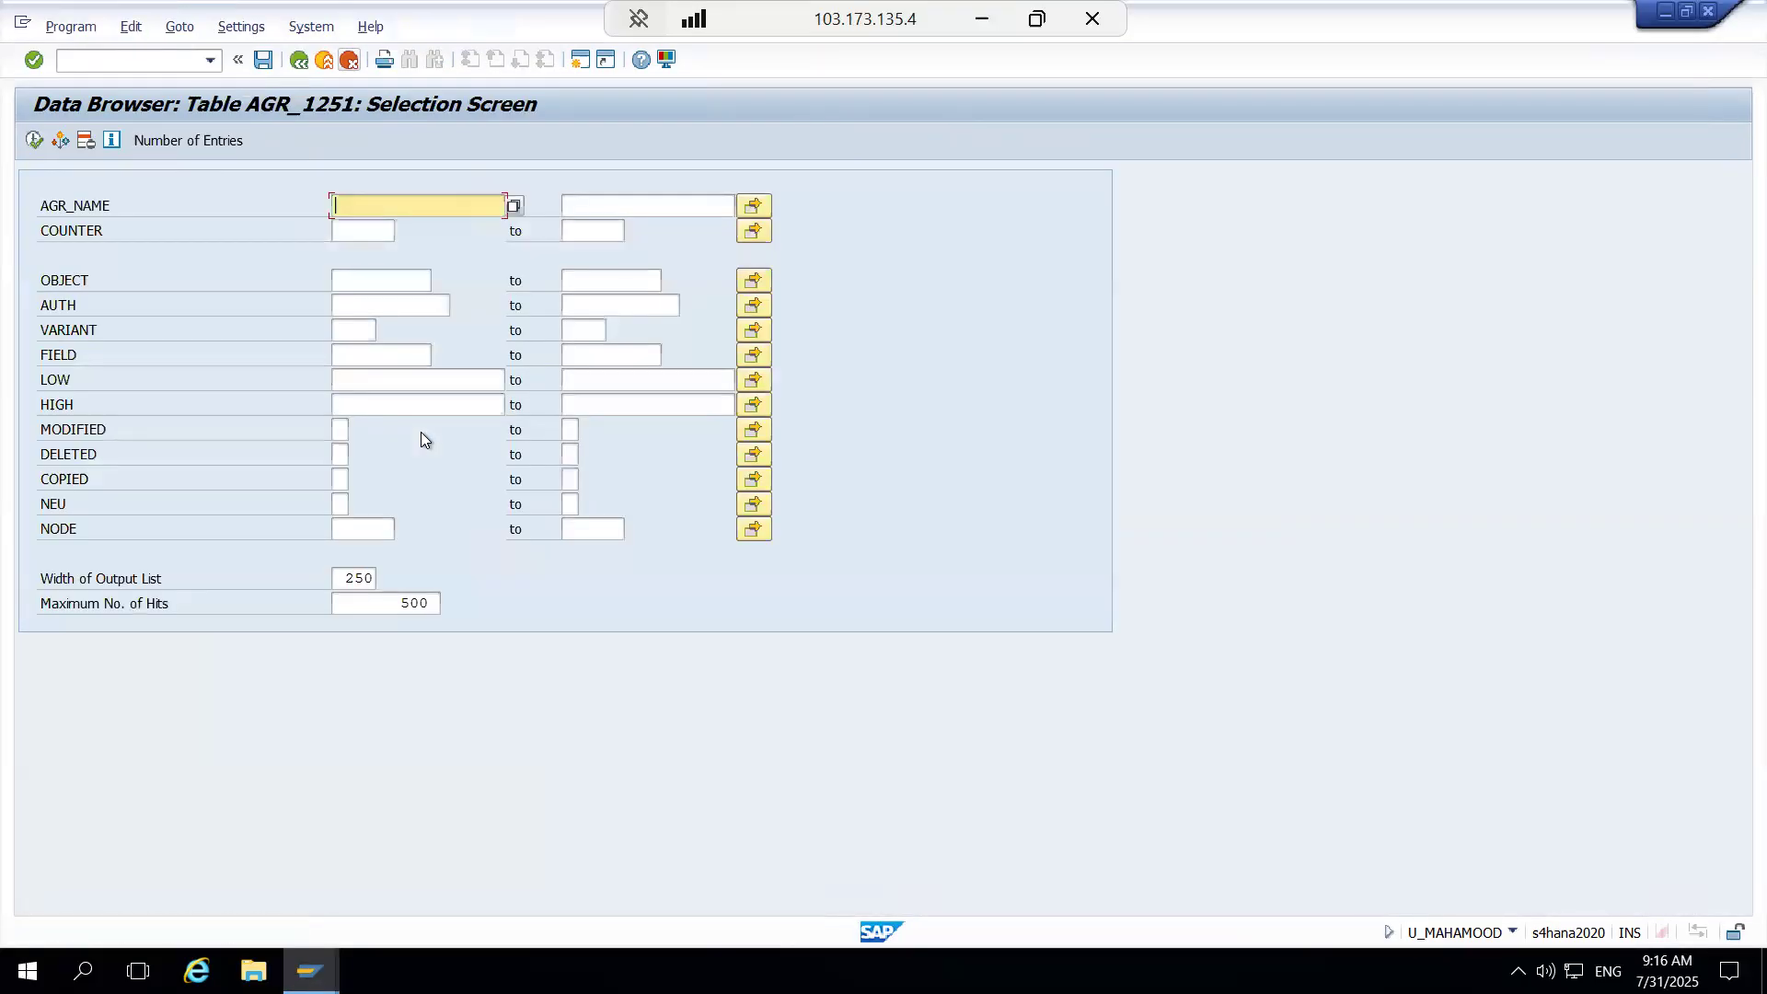
Step: Return to the table entry and check the test user's access to table AGR_1252
key(F3)
key(End)
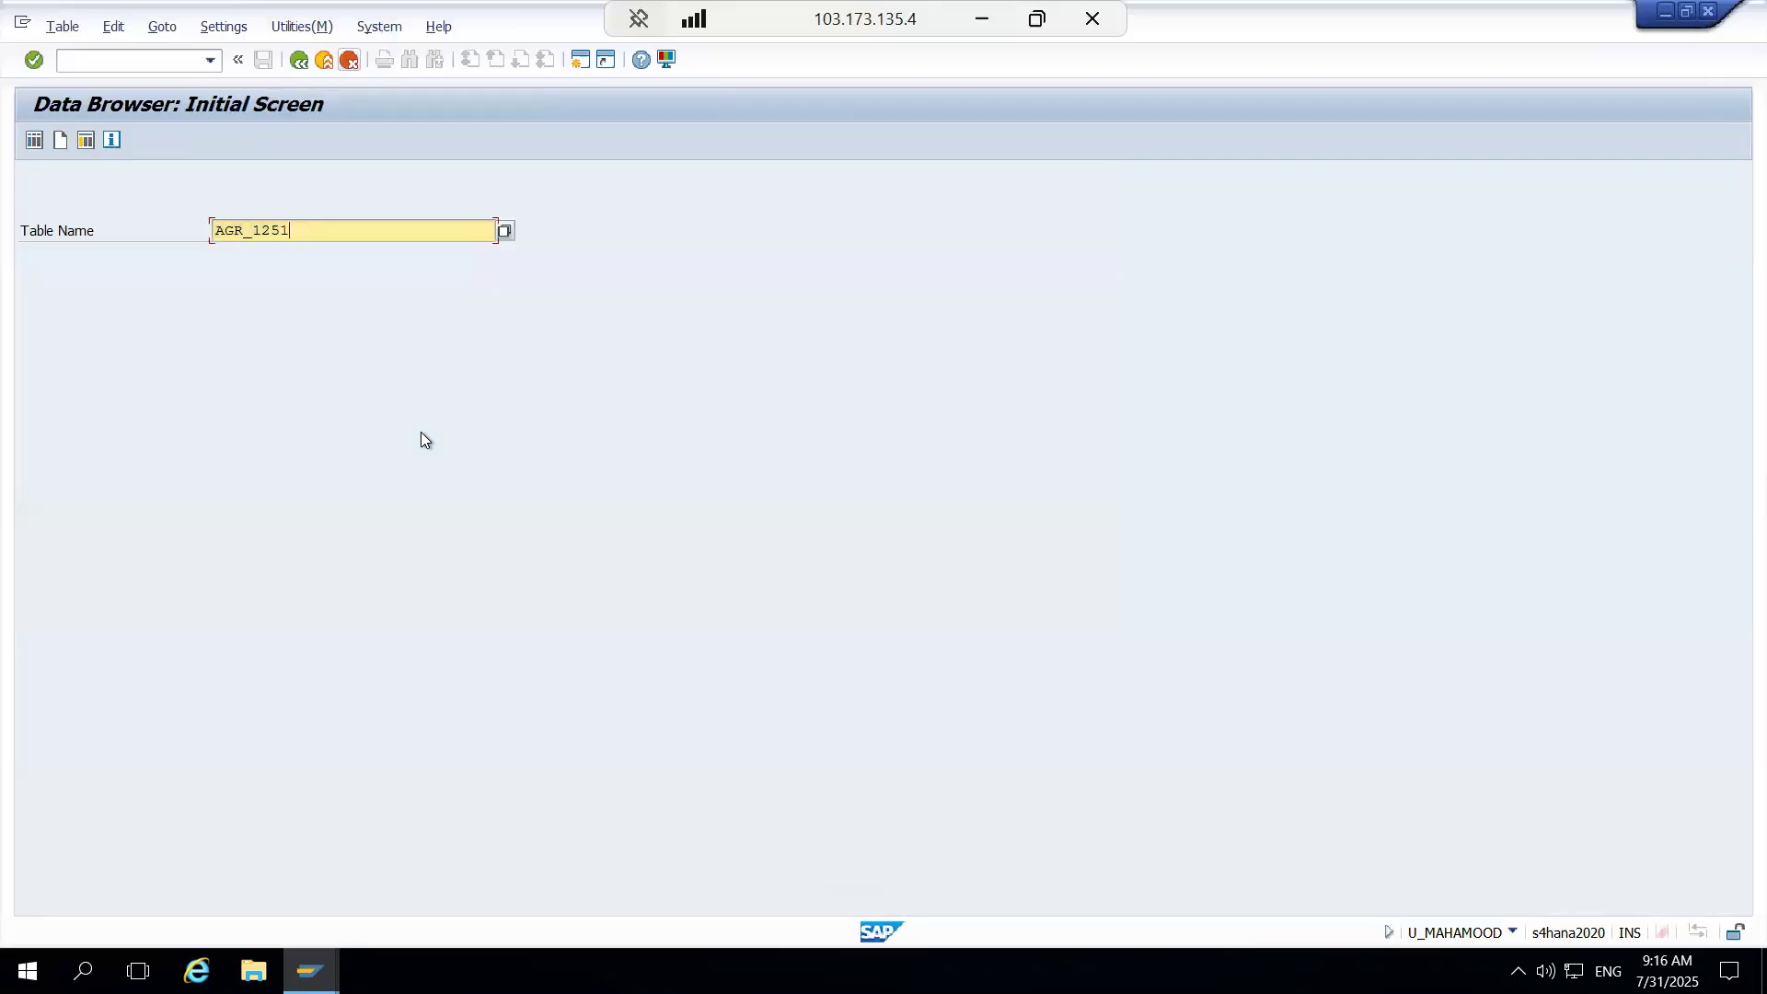
key(BackSpace)
text(2)
key(Return)
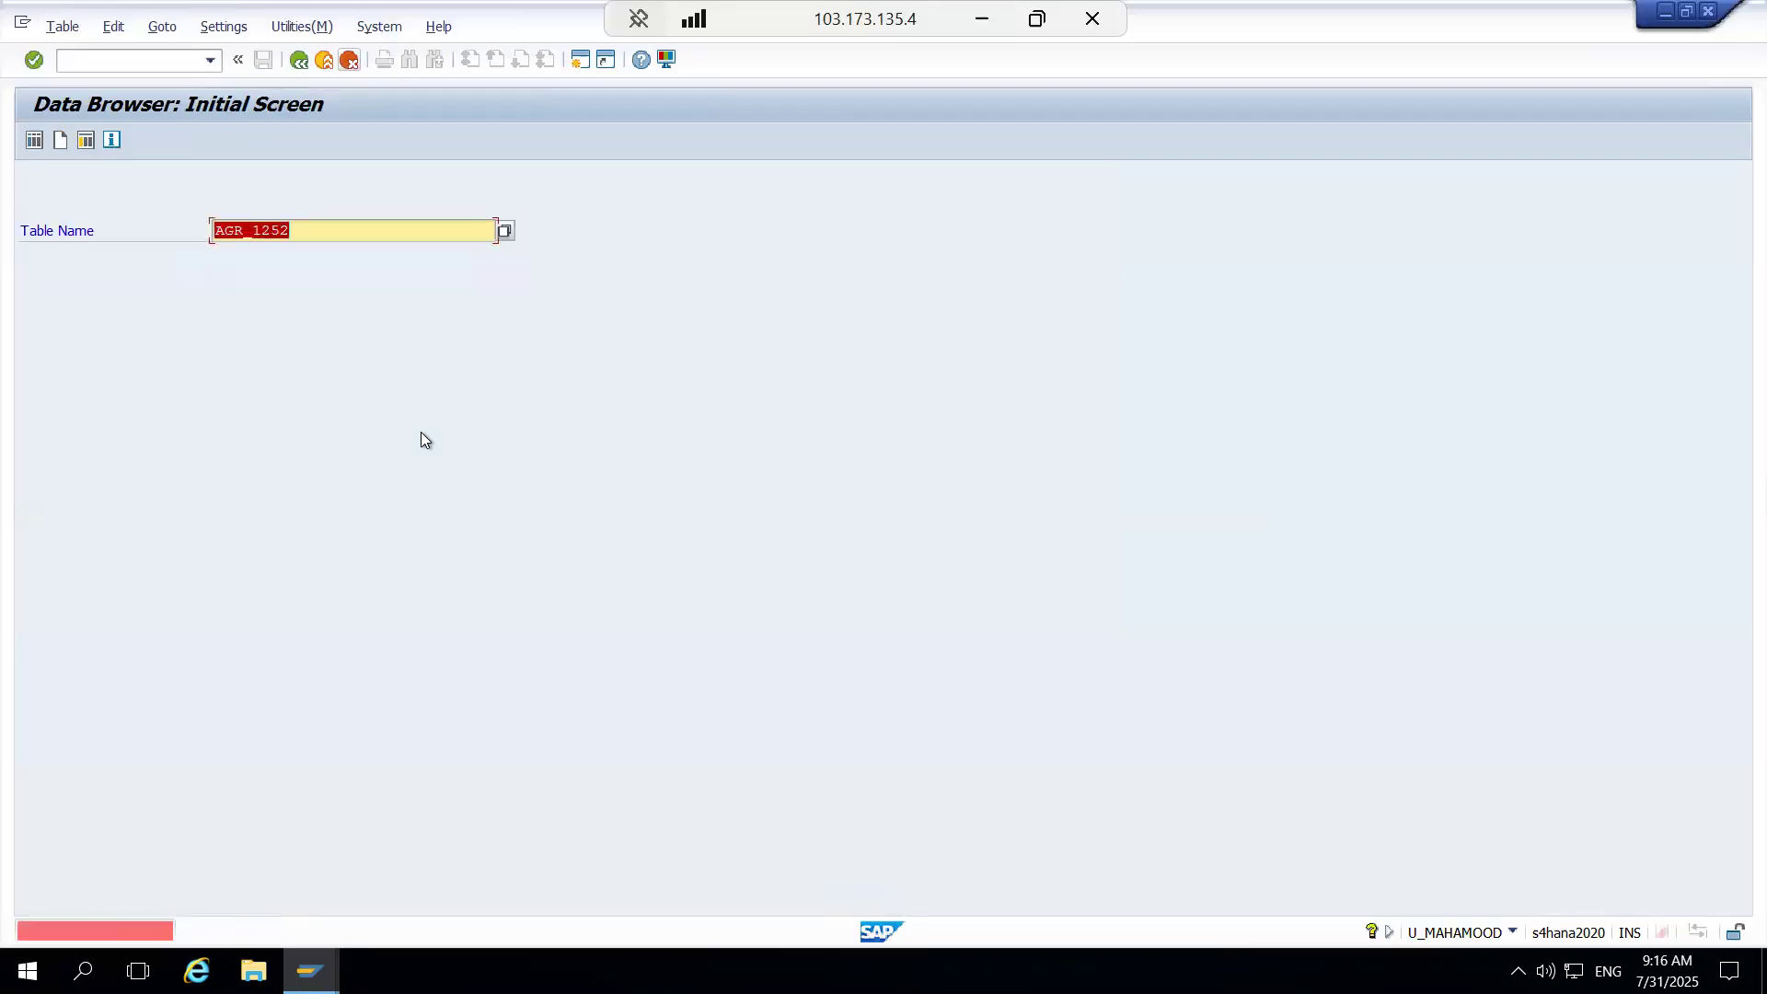
Step: Switch to the role's authorizations, reactivate S_TABU_DIS and set its Table Authorization Group to VA
key(alt+Tab)
key(alt+Tab)
key(Tab)
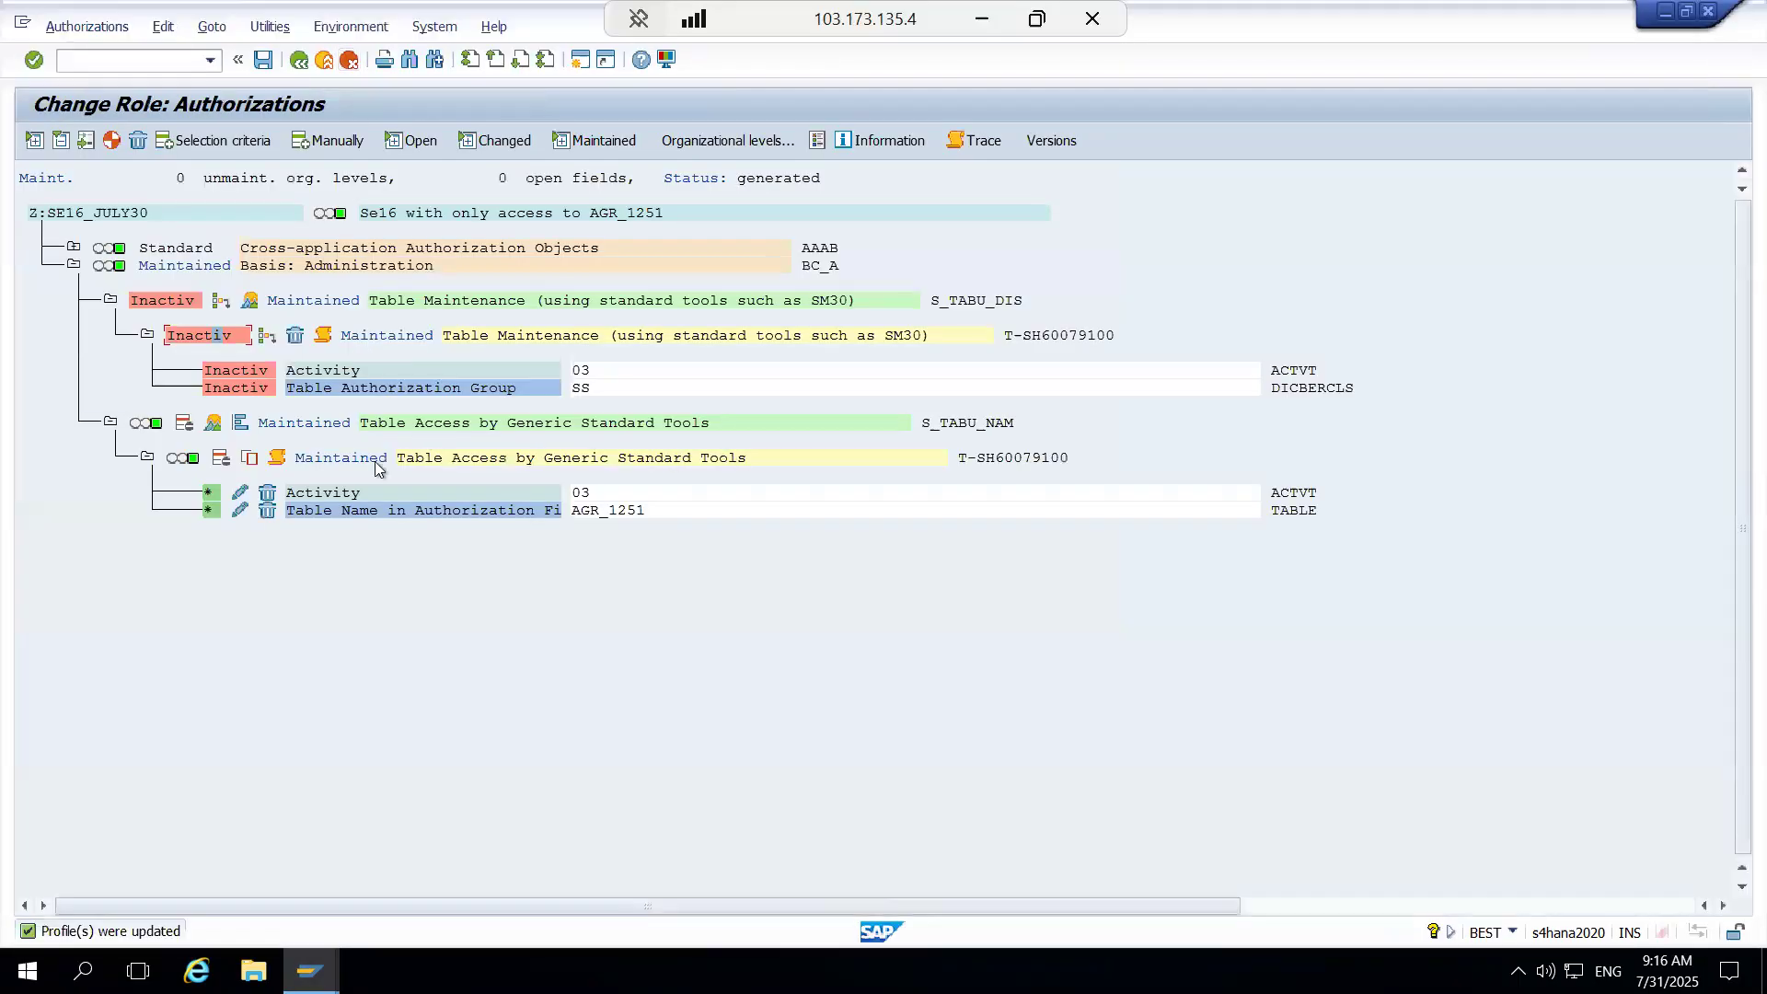
click(230, 307)
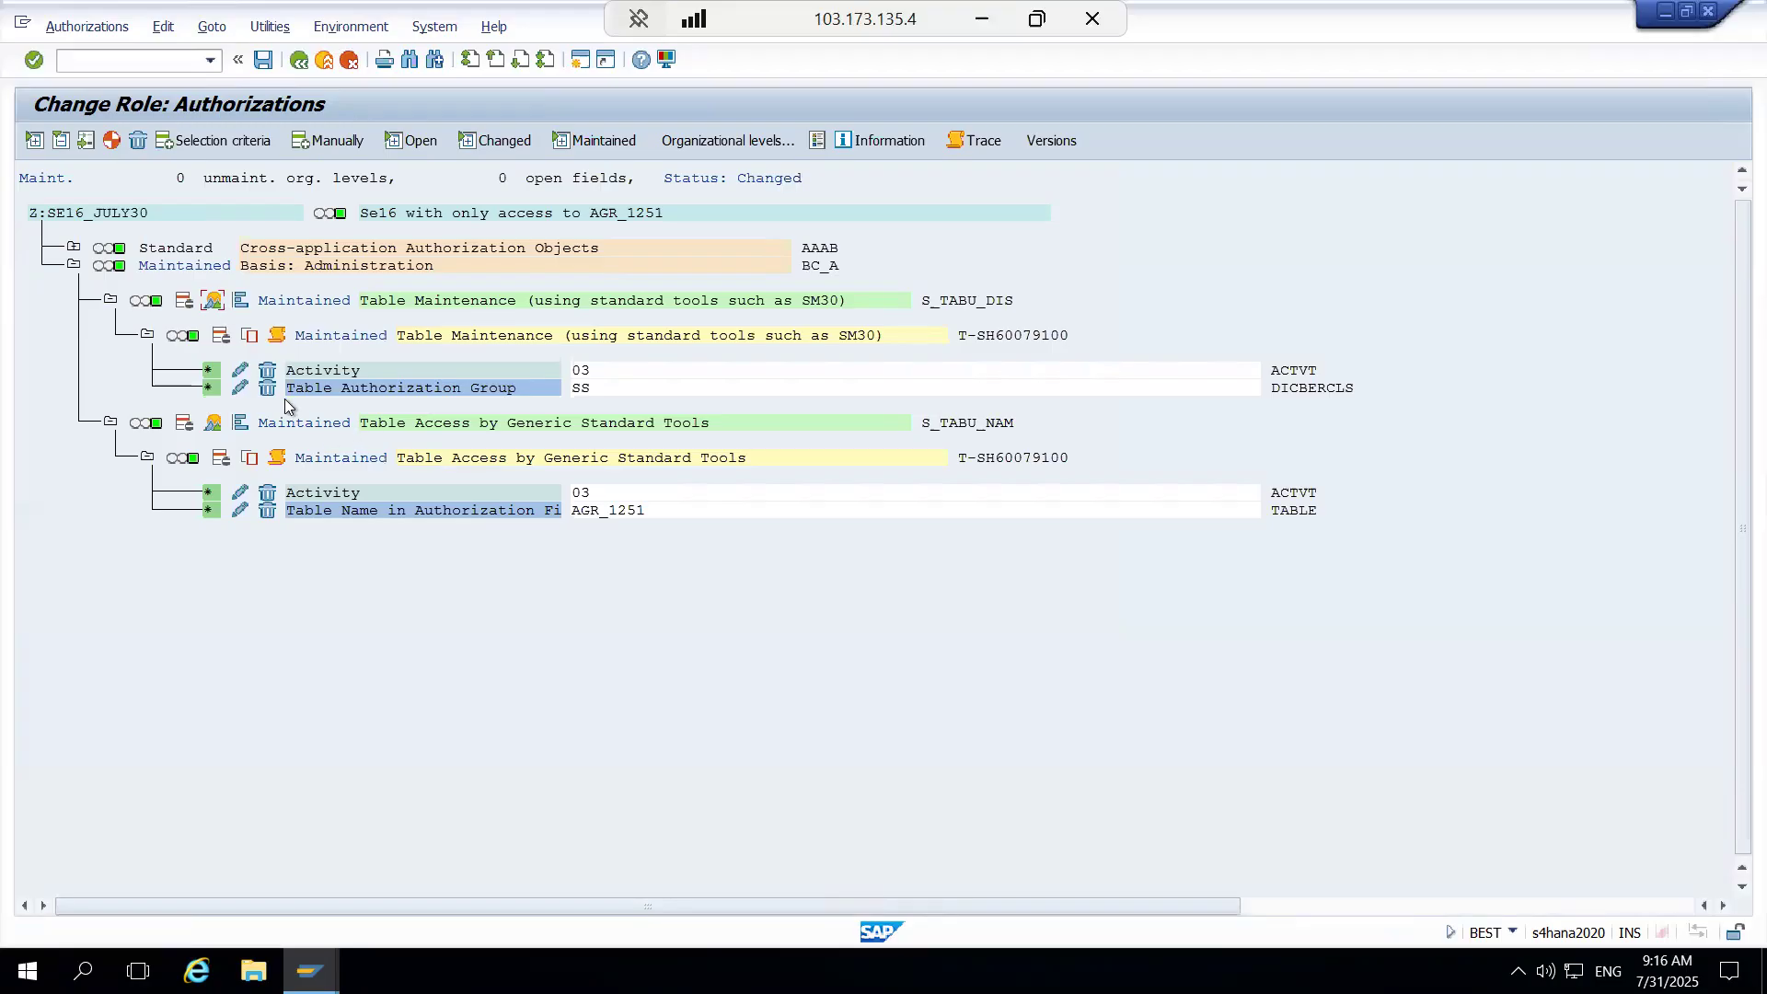
click(243, 389)
key(BackSpace)
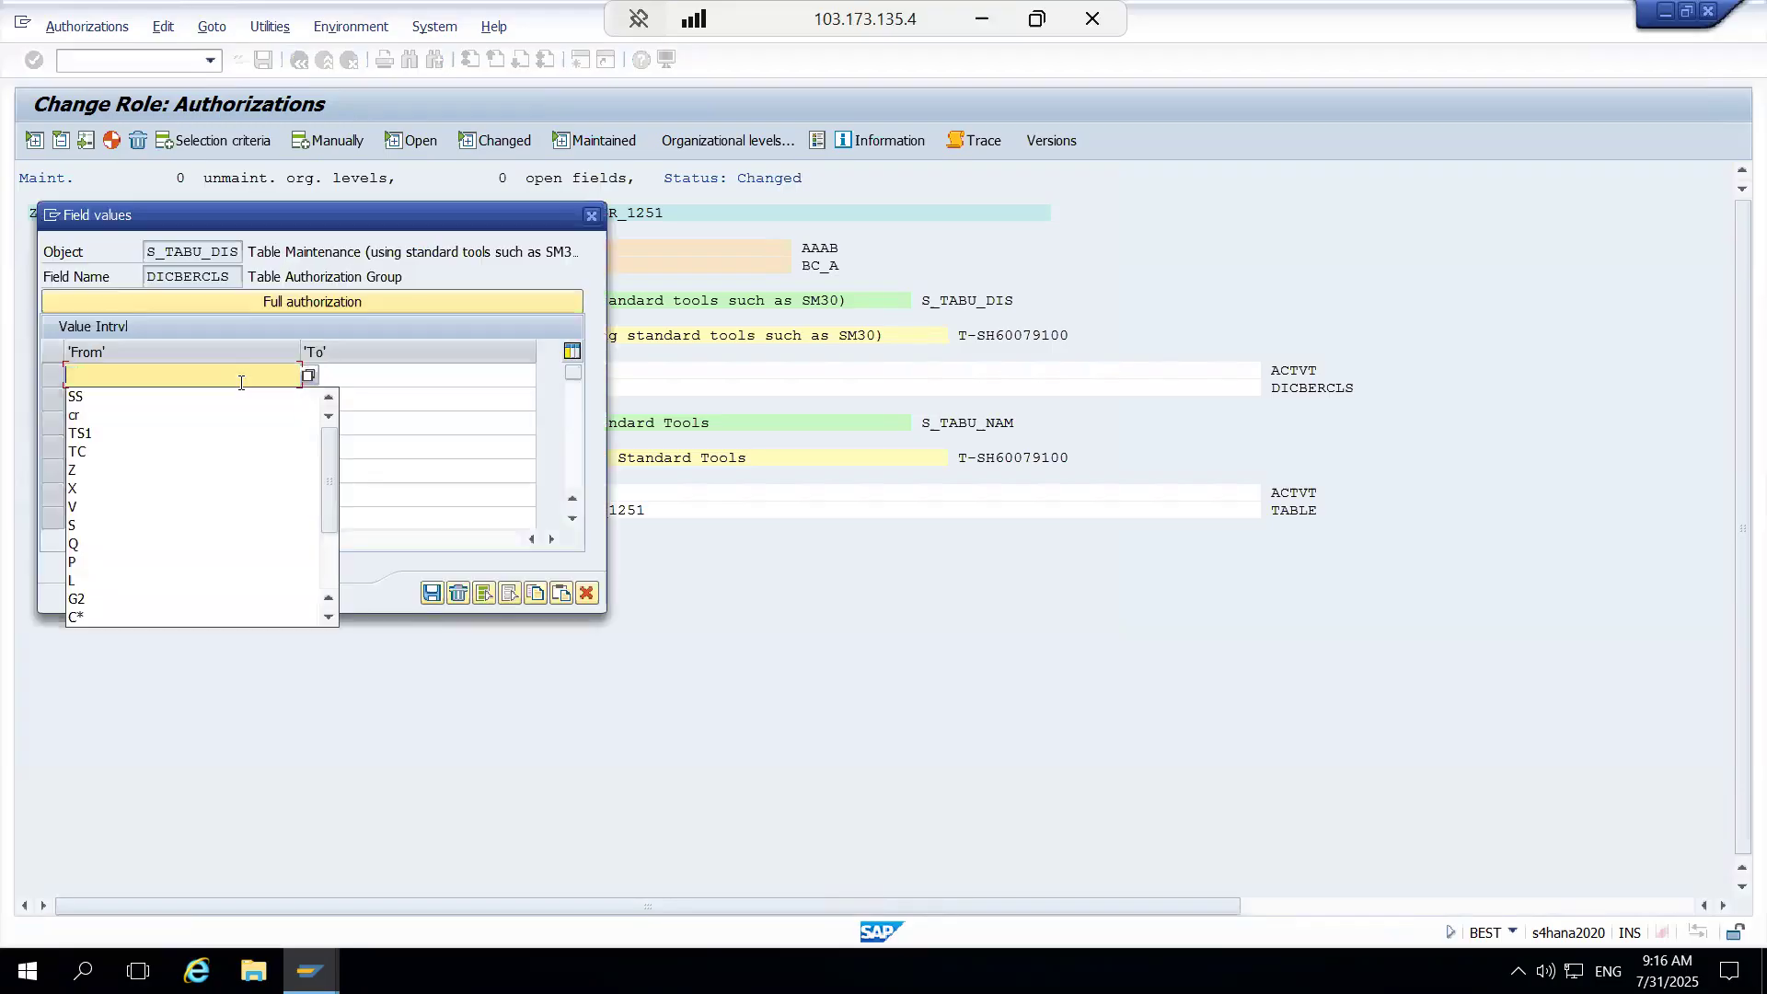
text(V)
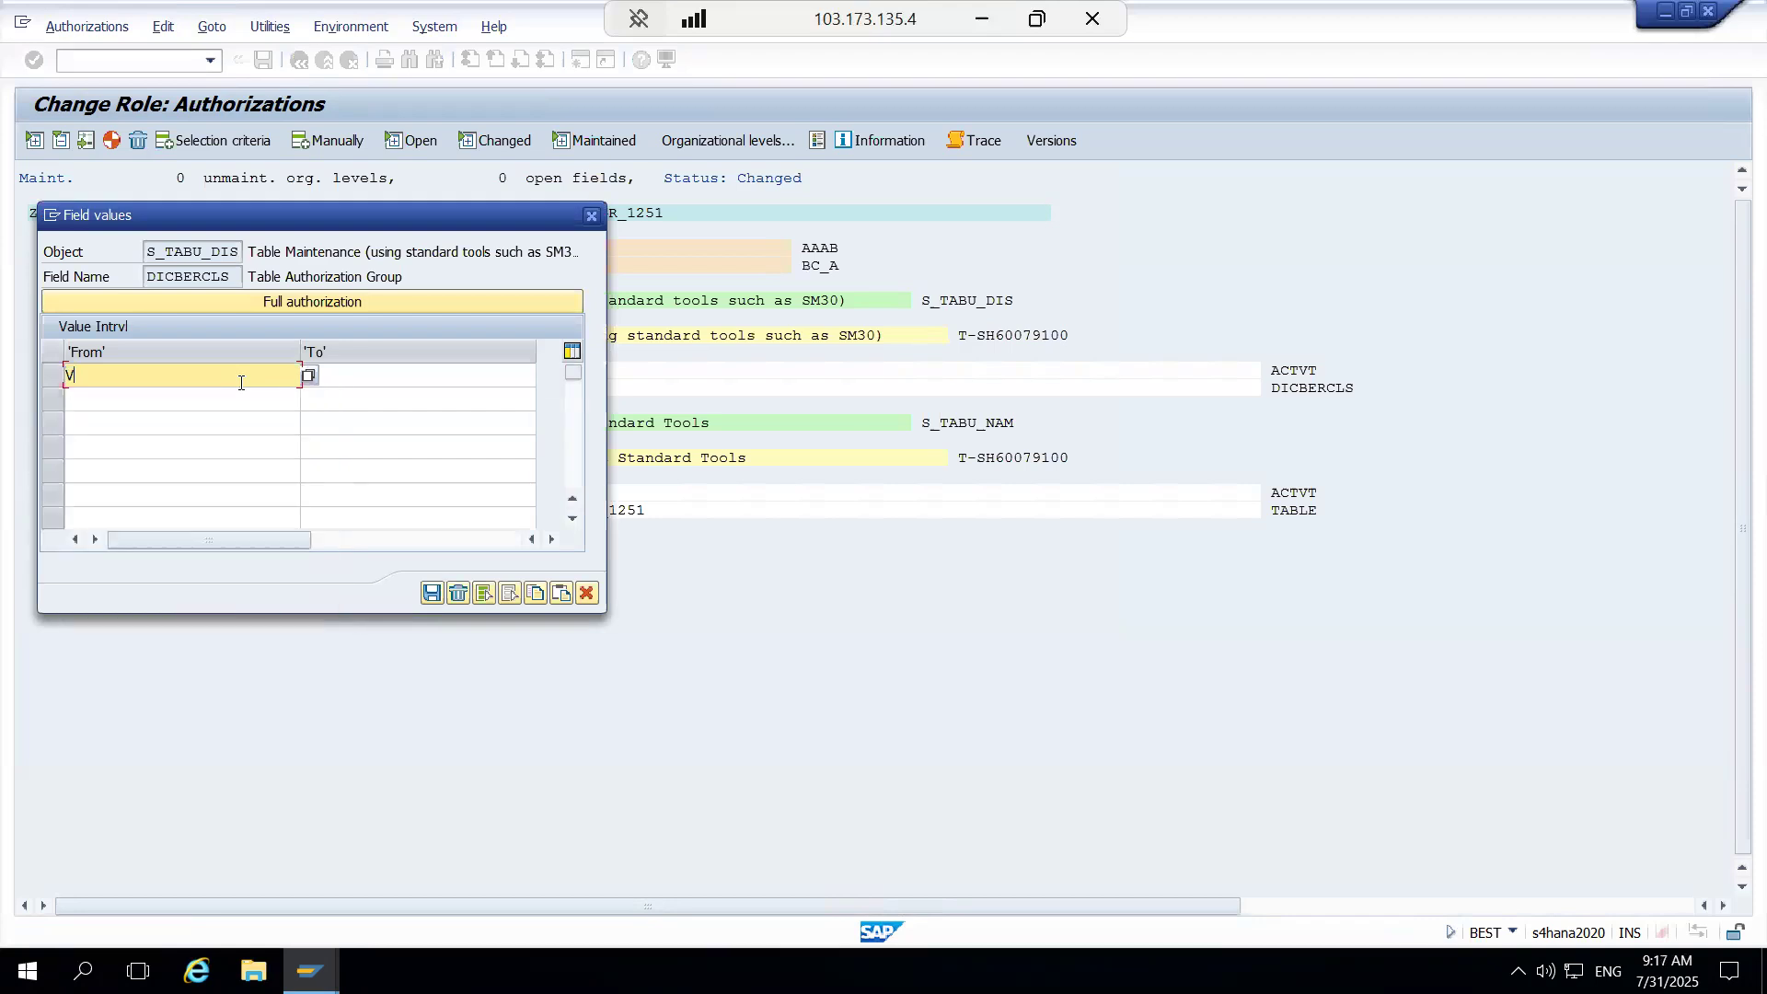
text(A)
key(Return)
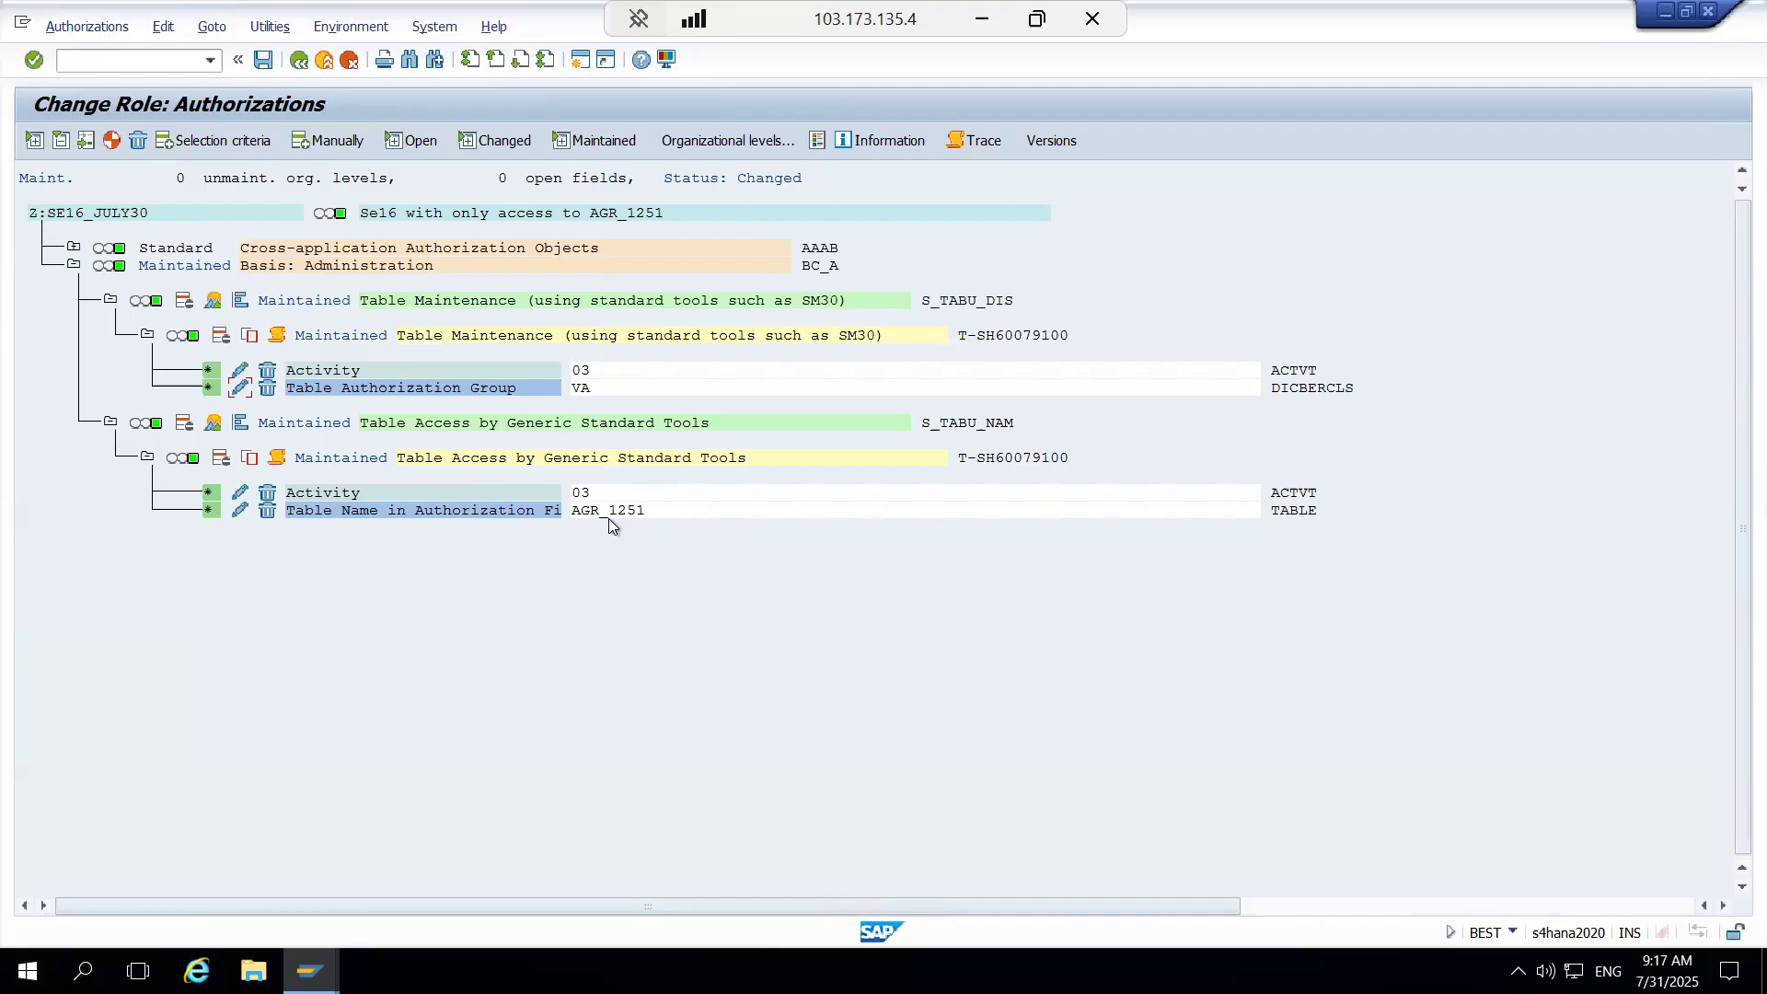
scroll(610, 518, right, 1)
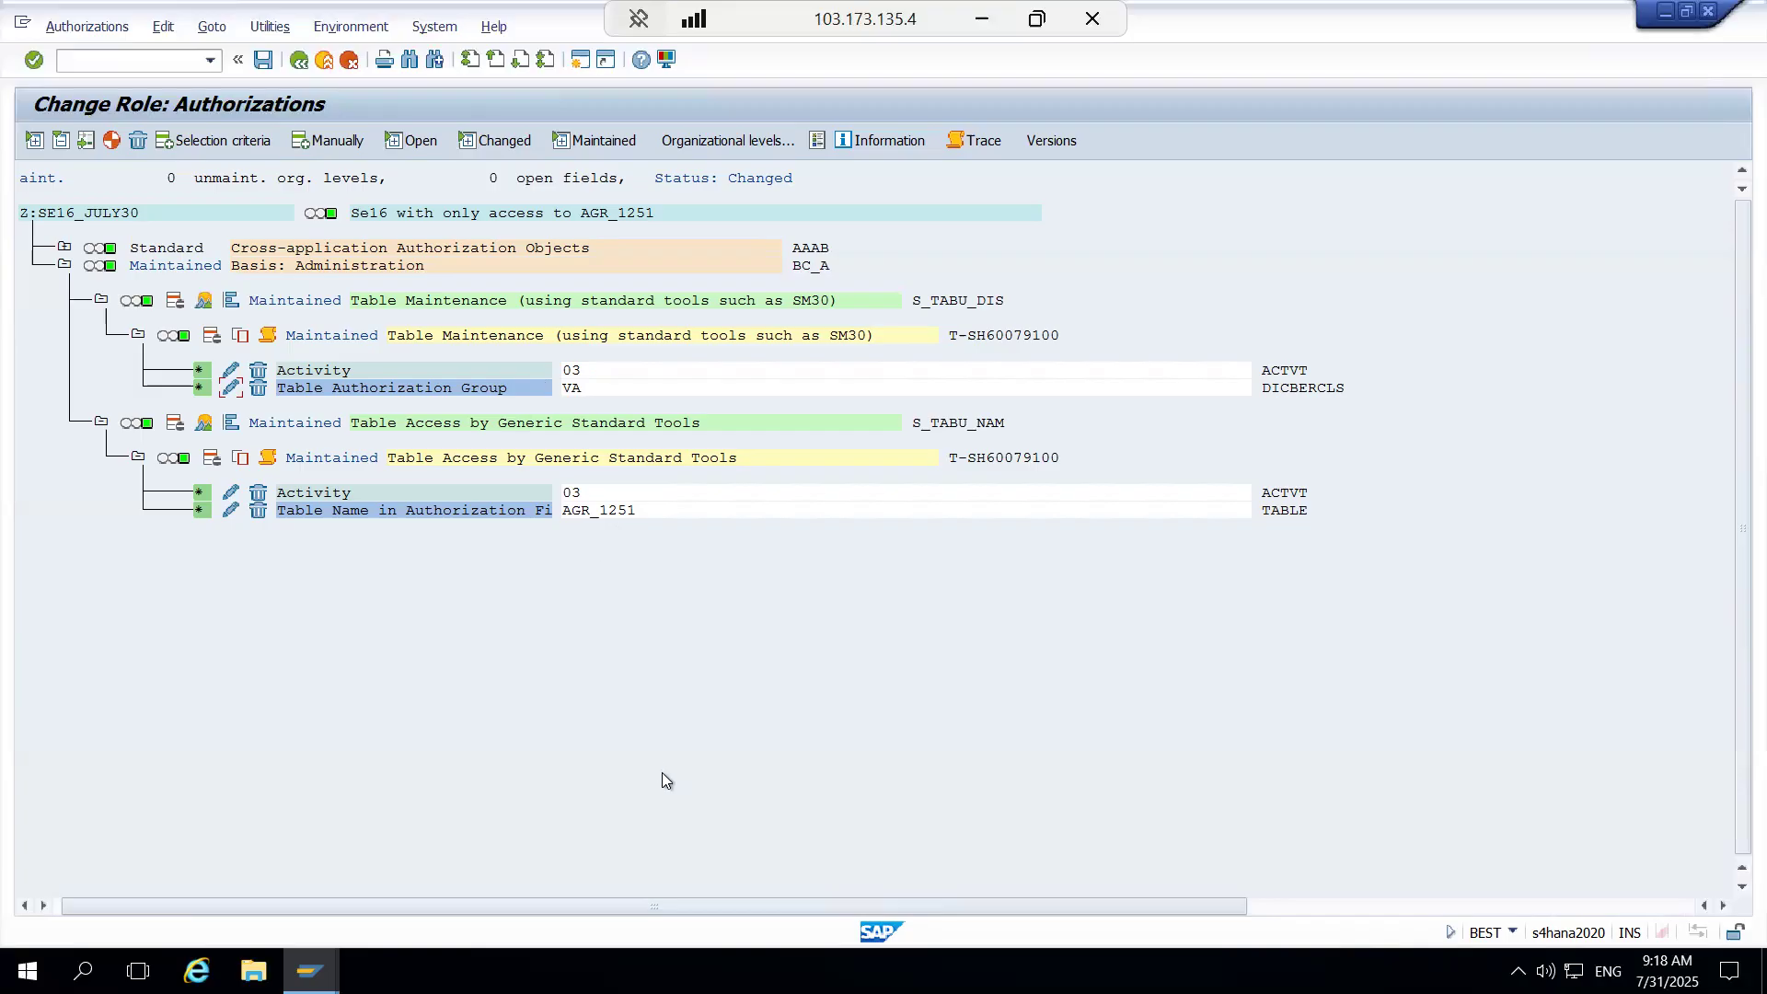
Step: Switch to the test user's Data Browser and clear the table name
key(alt+Tab)
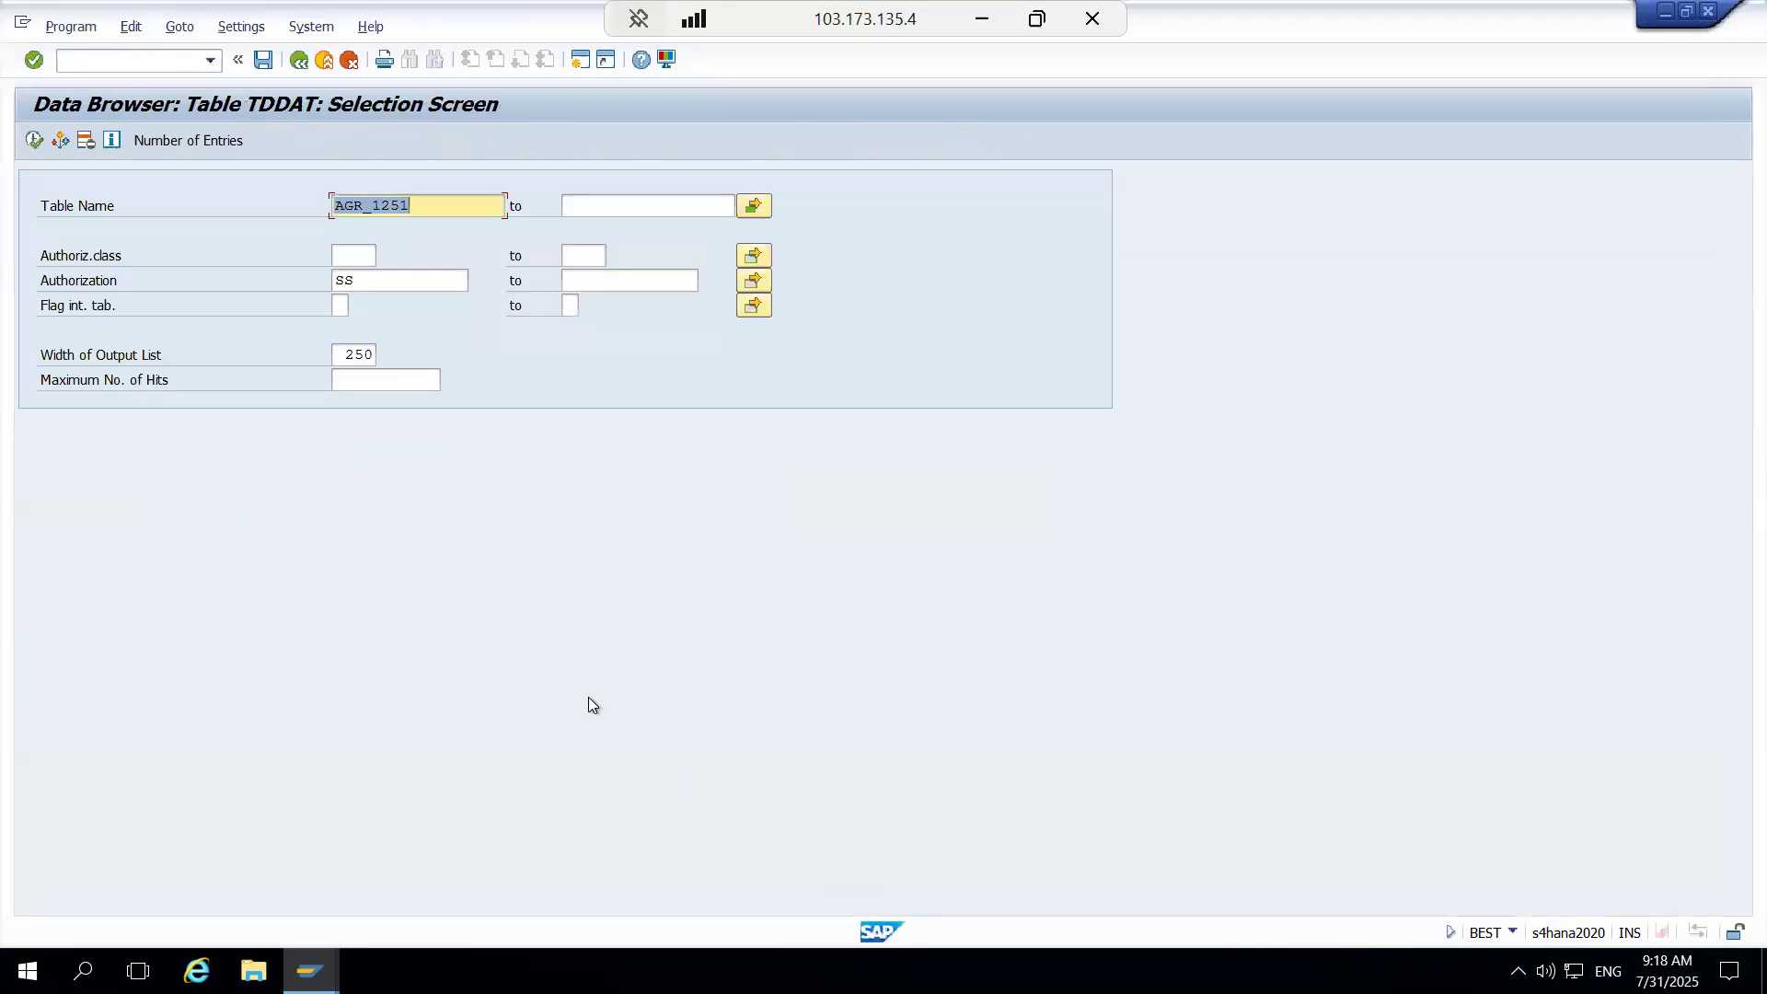
key(alt+Tab)
key(alt+Tab)
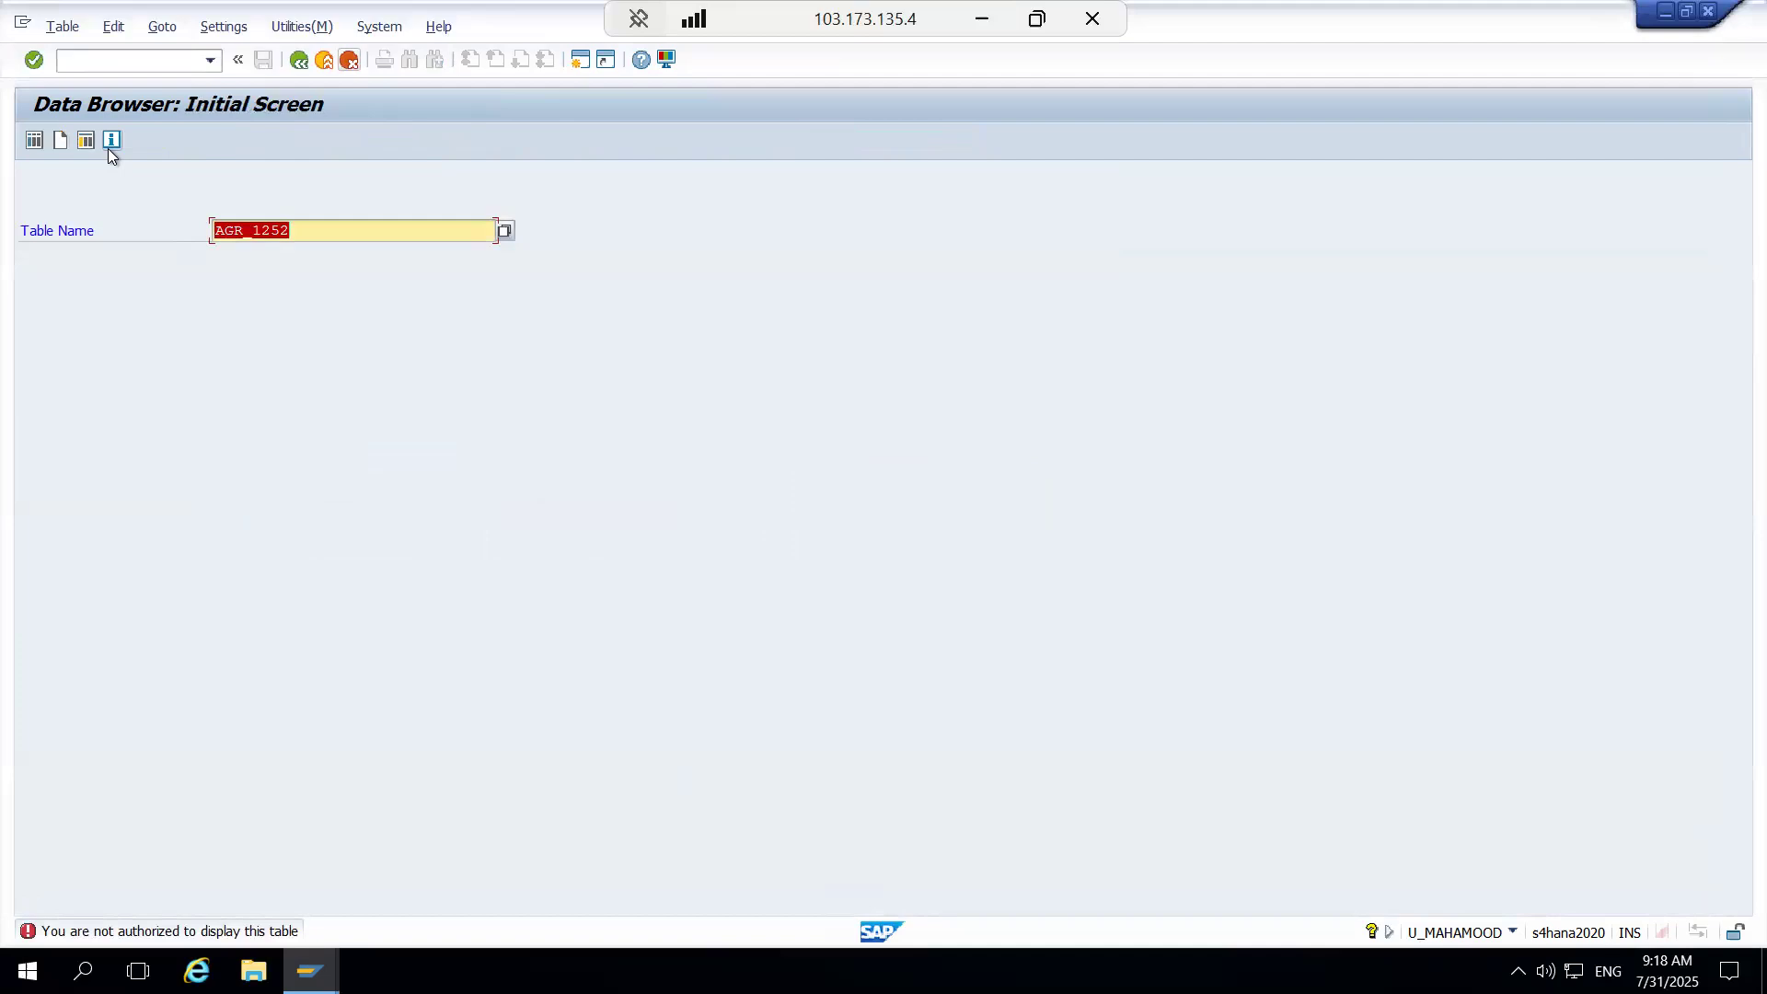
key(BackSpace)
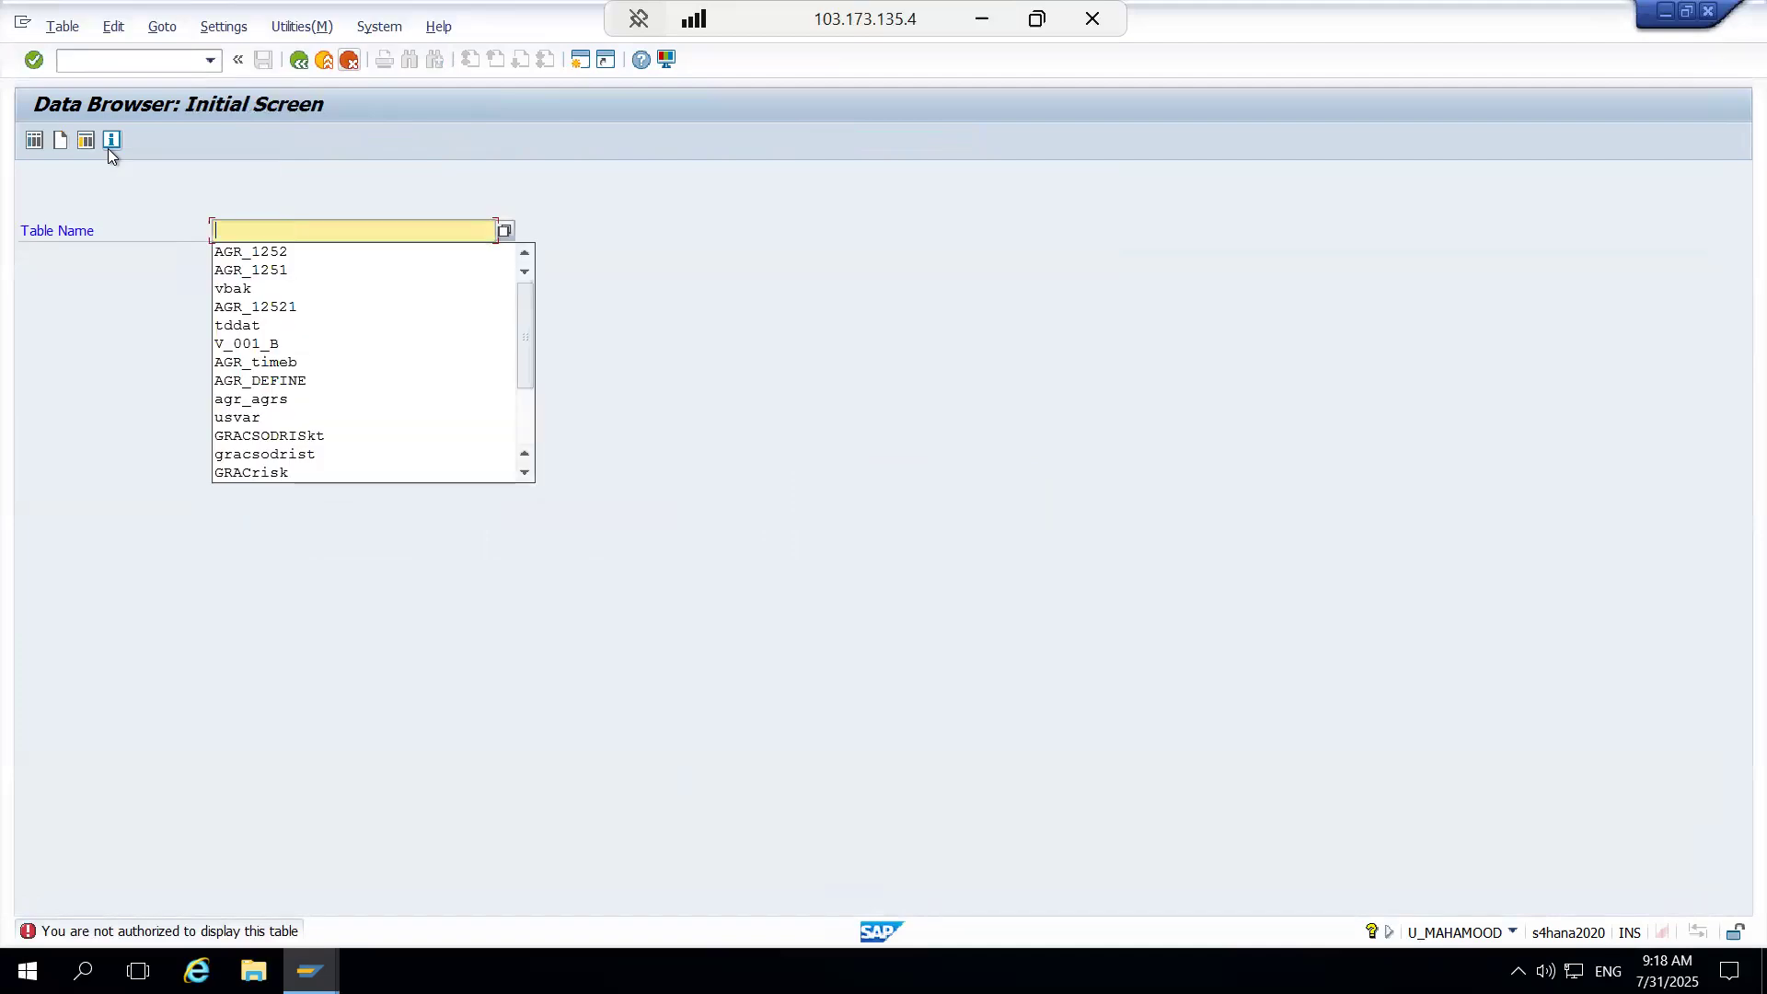
key(alt+Tab)
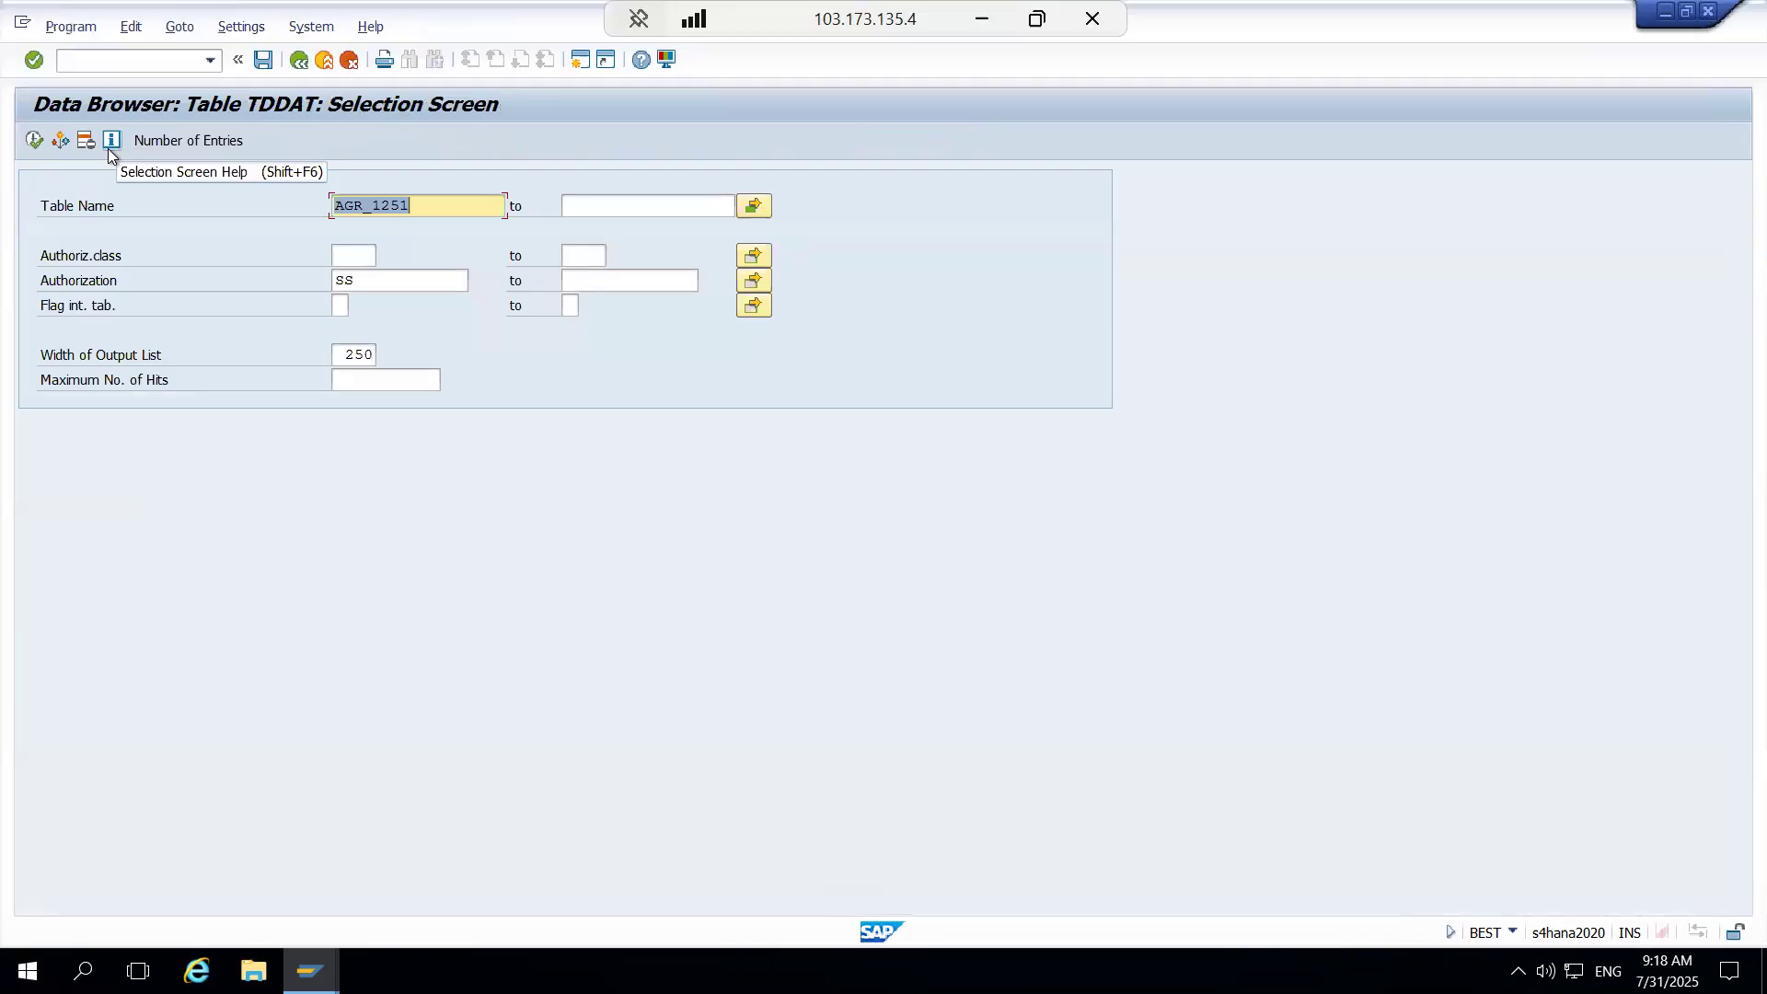
key(alt+Tab)
key(alt+Tab)
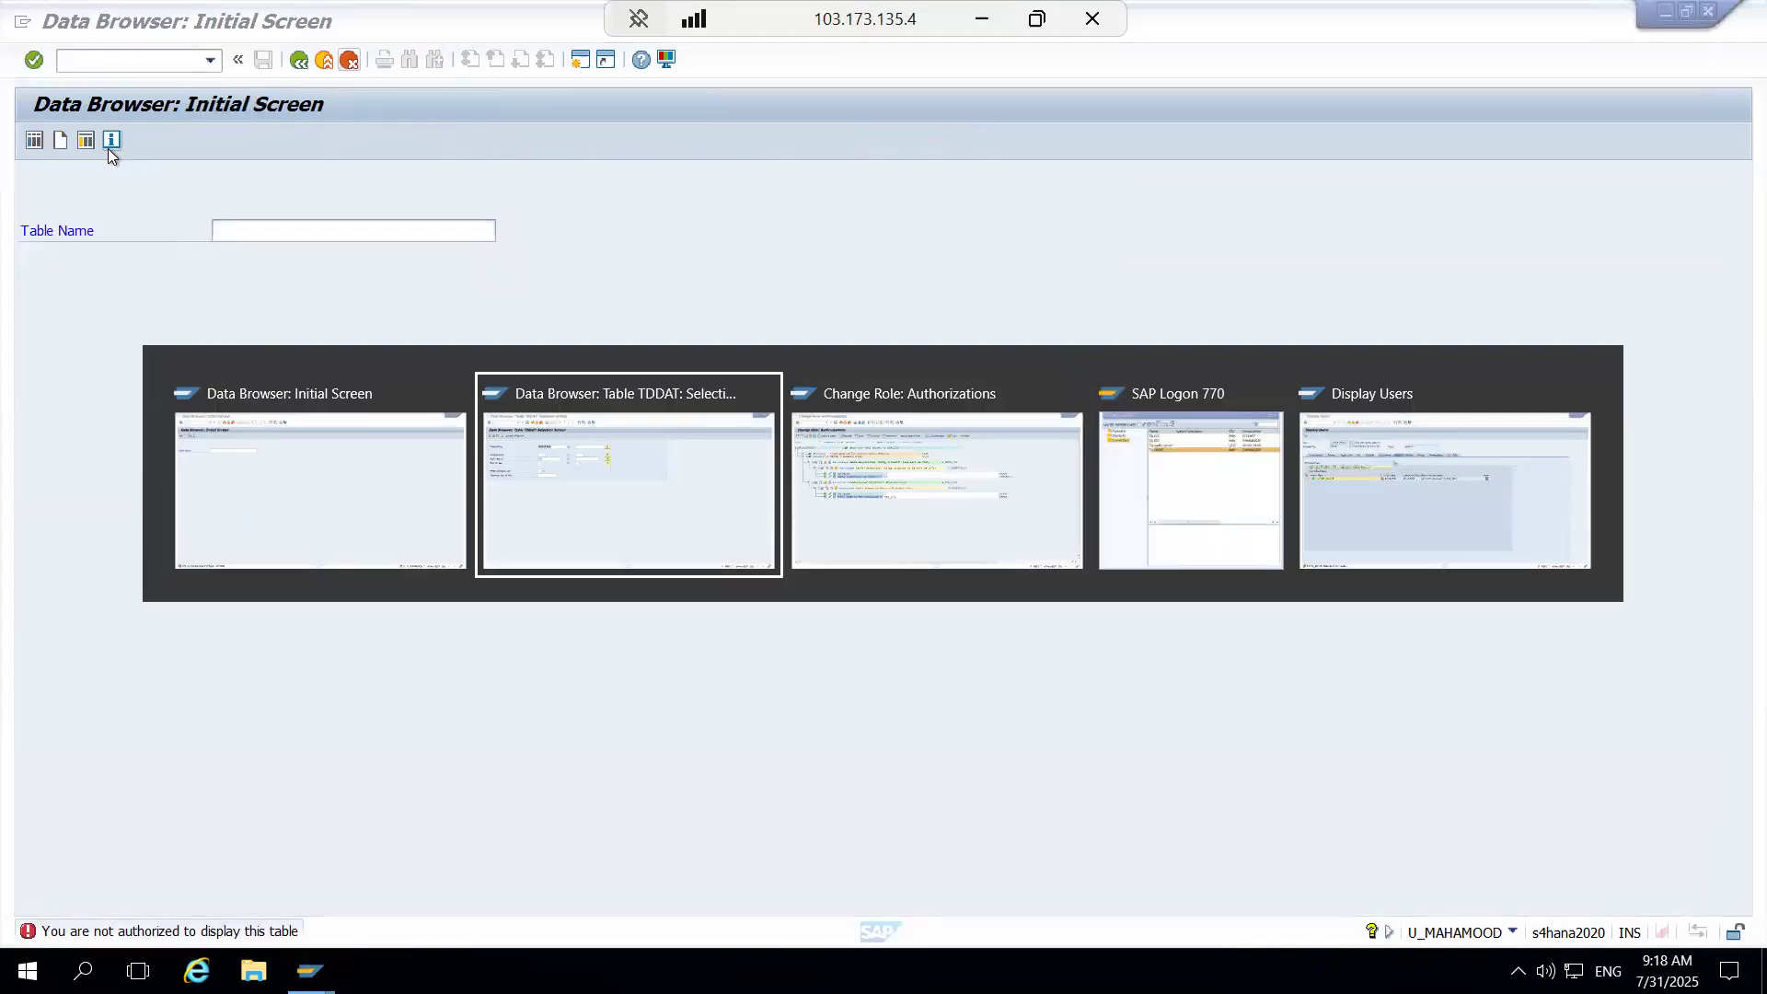
key(alt+shift+Tab)
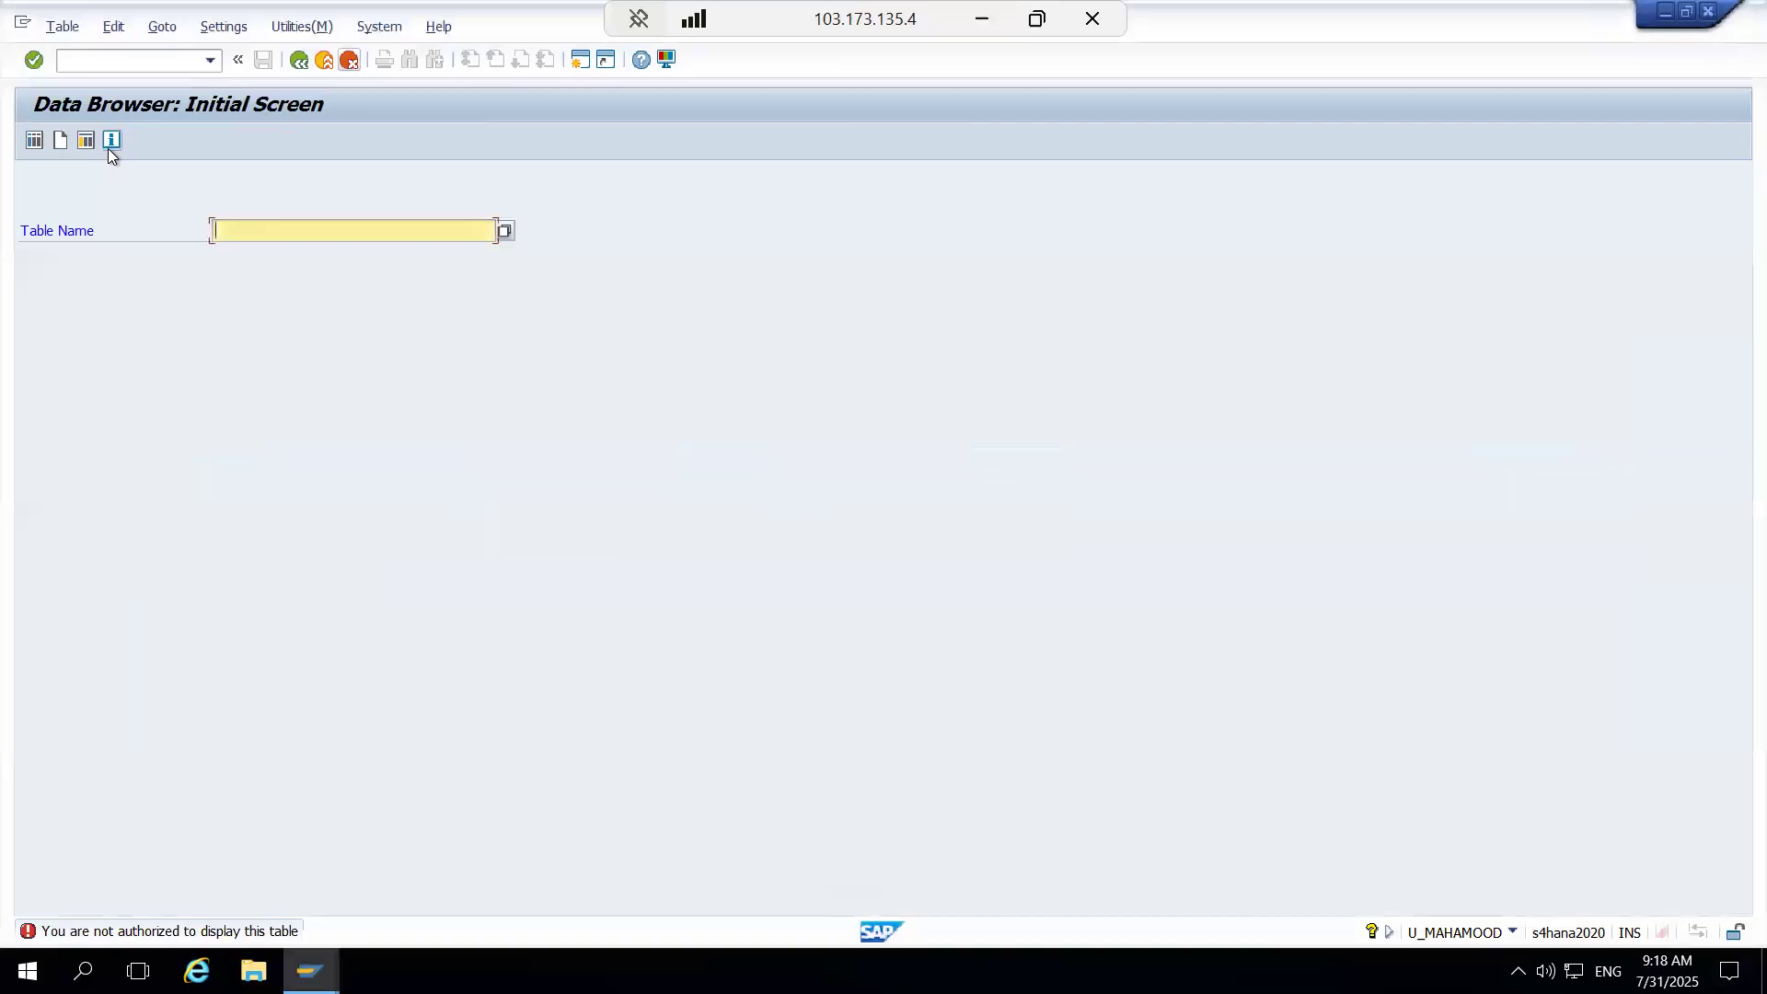
key(alt+Tab)
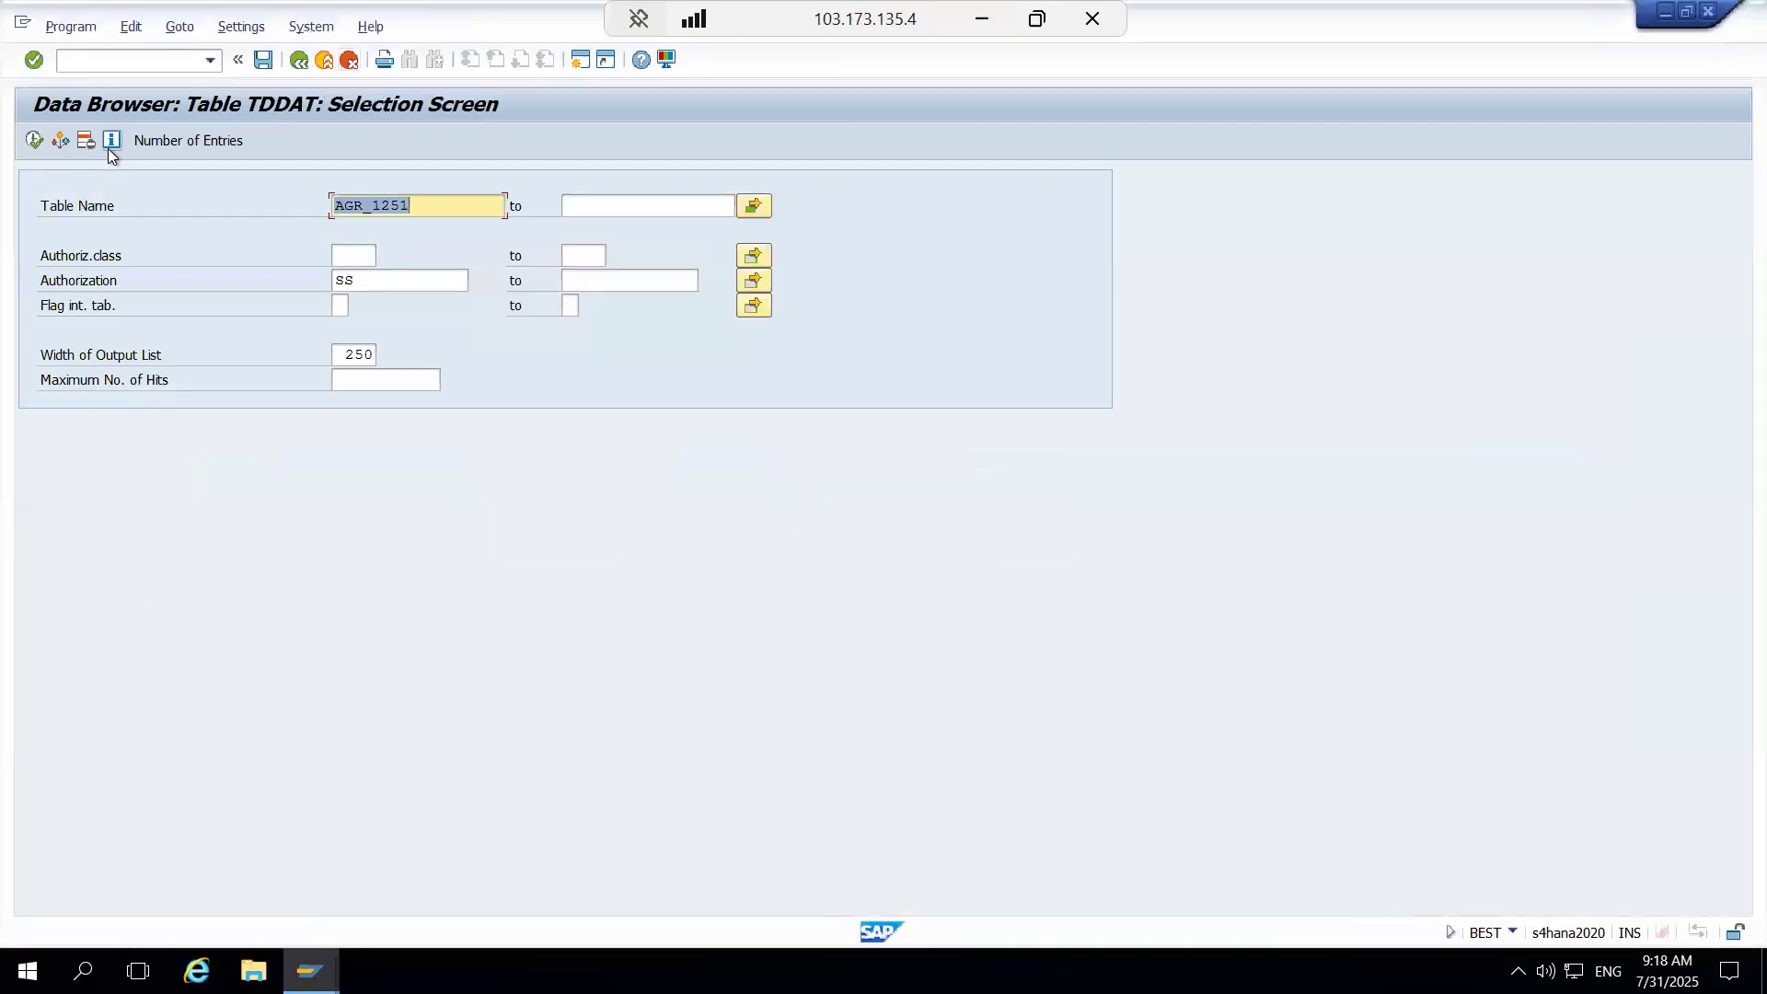
Step: Switch to the Display Users session, start transaction SE16 there with /nse16 and open the selection for table TDDAT
key(alt+Tab)
key(alt+Tab)
key(alt+Tab)
key(alt+Tab)
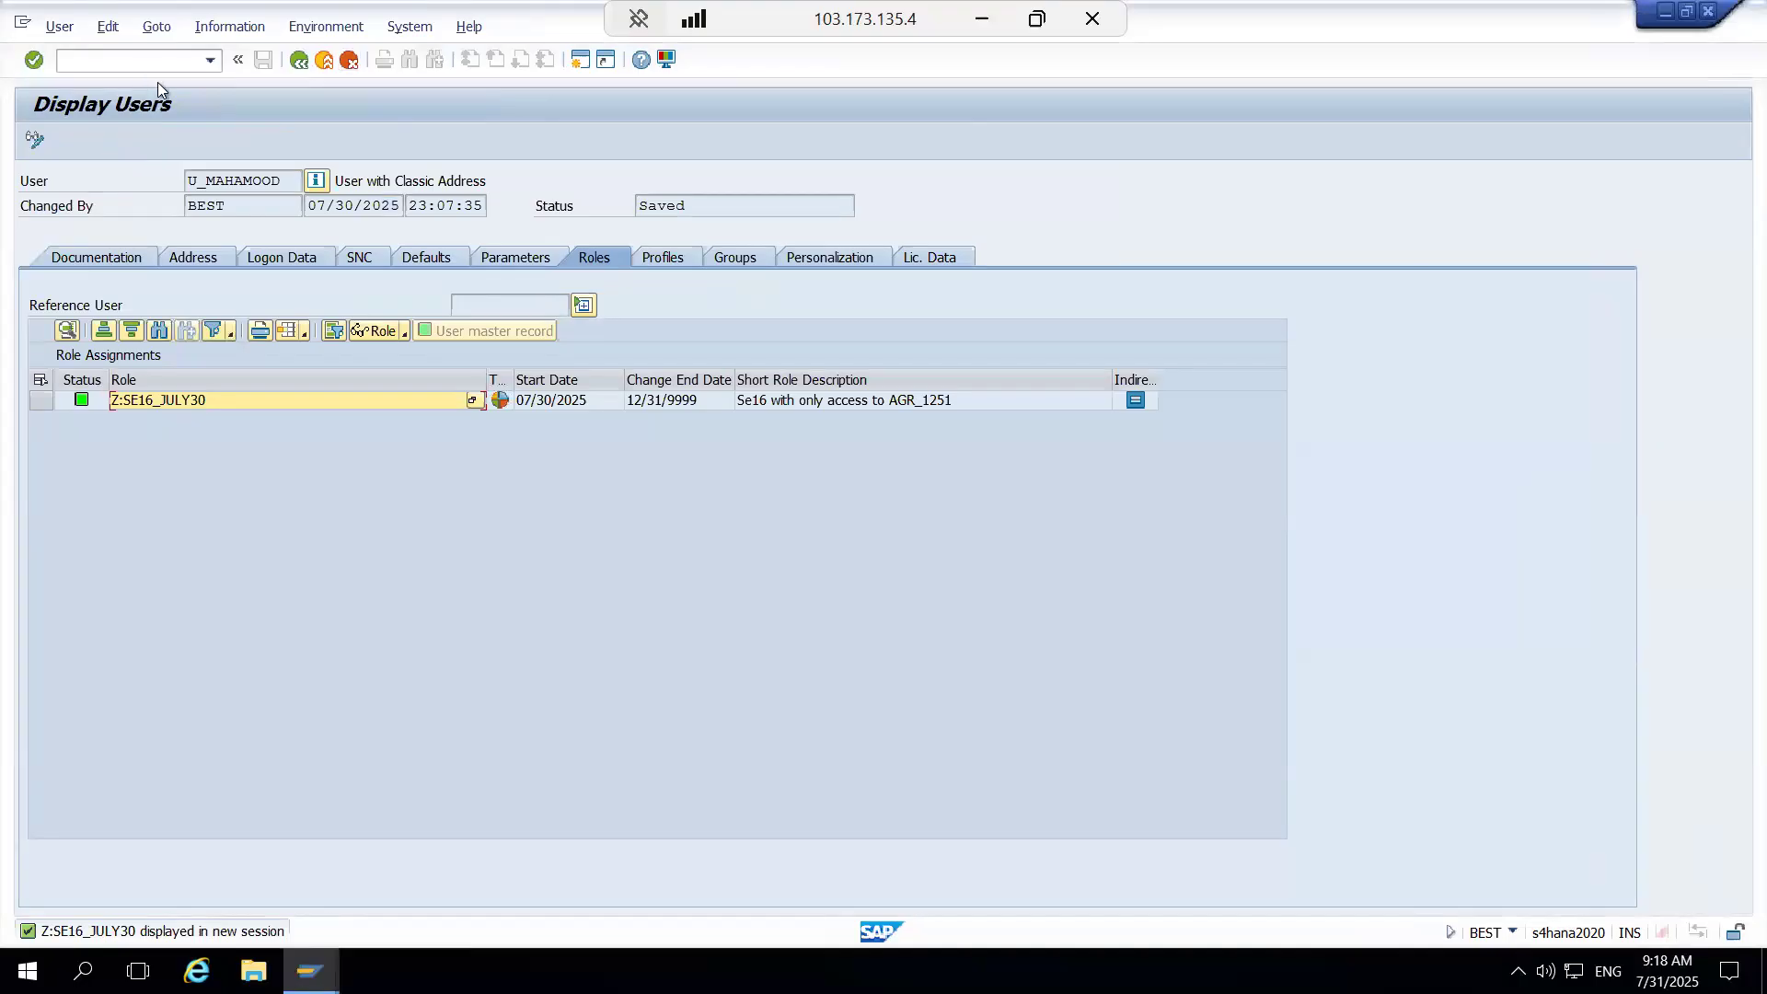
click(148, 60)
text(/nse16)
key(Return)
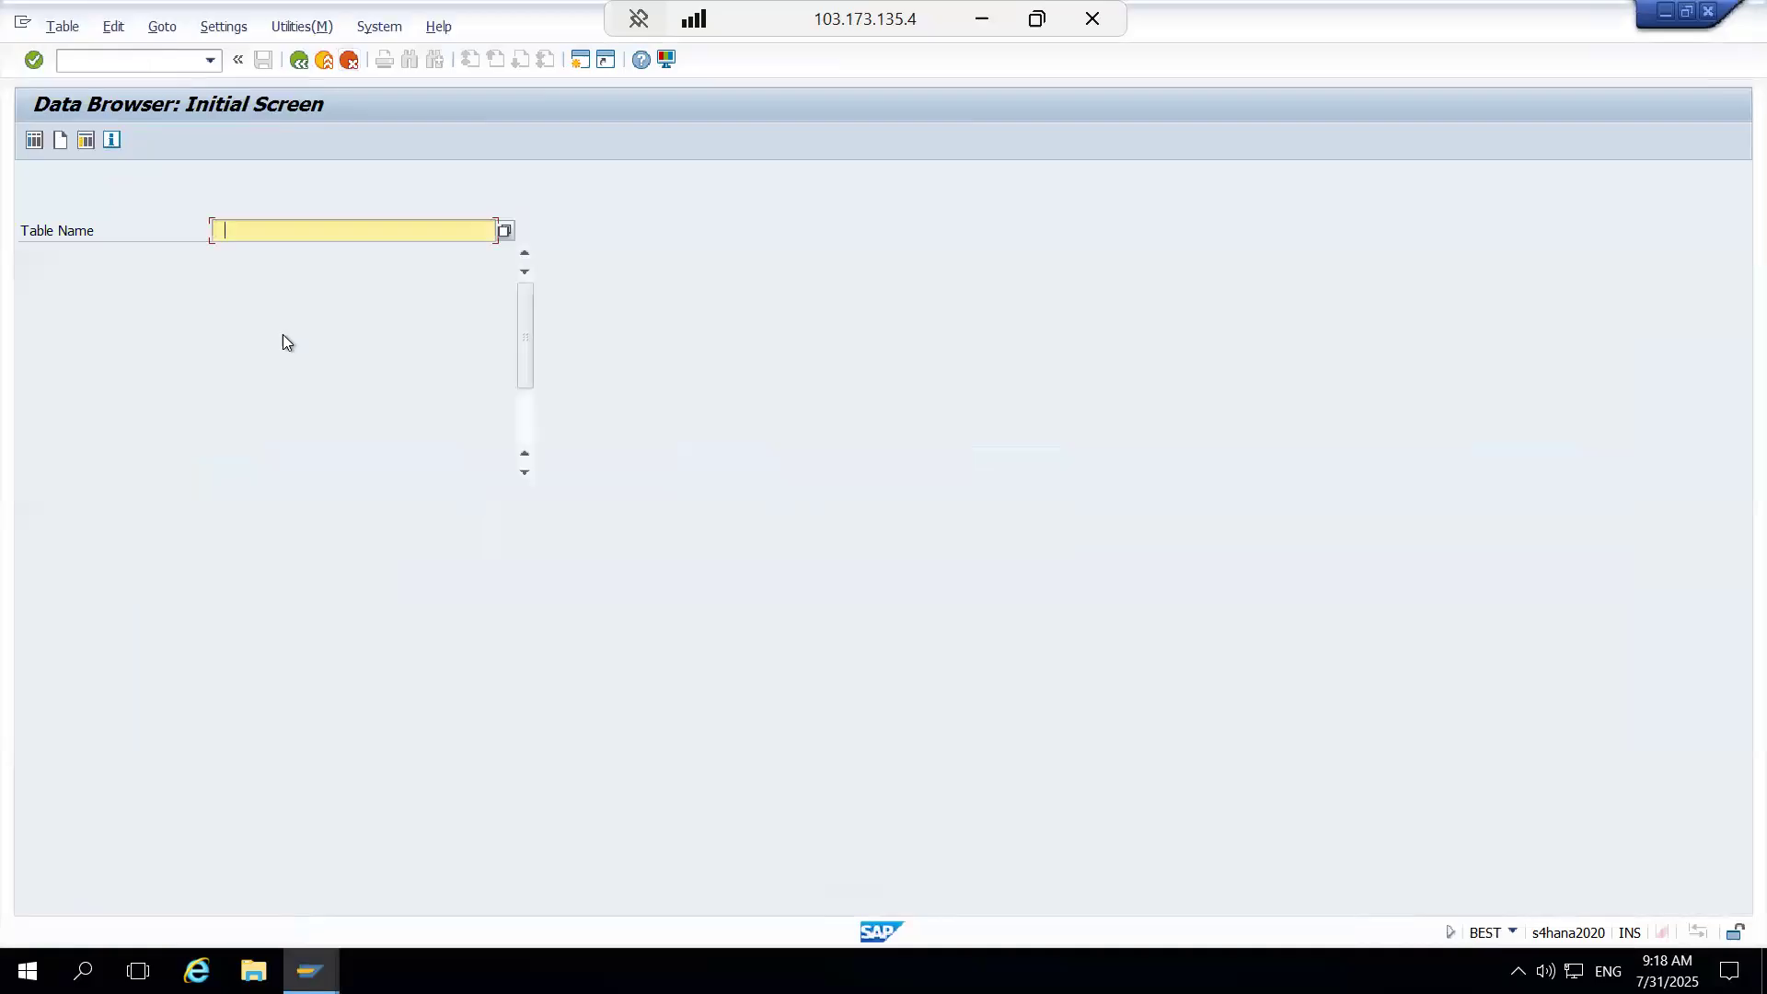
key(BackSpace)
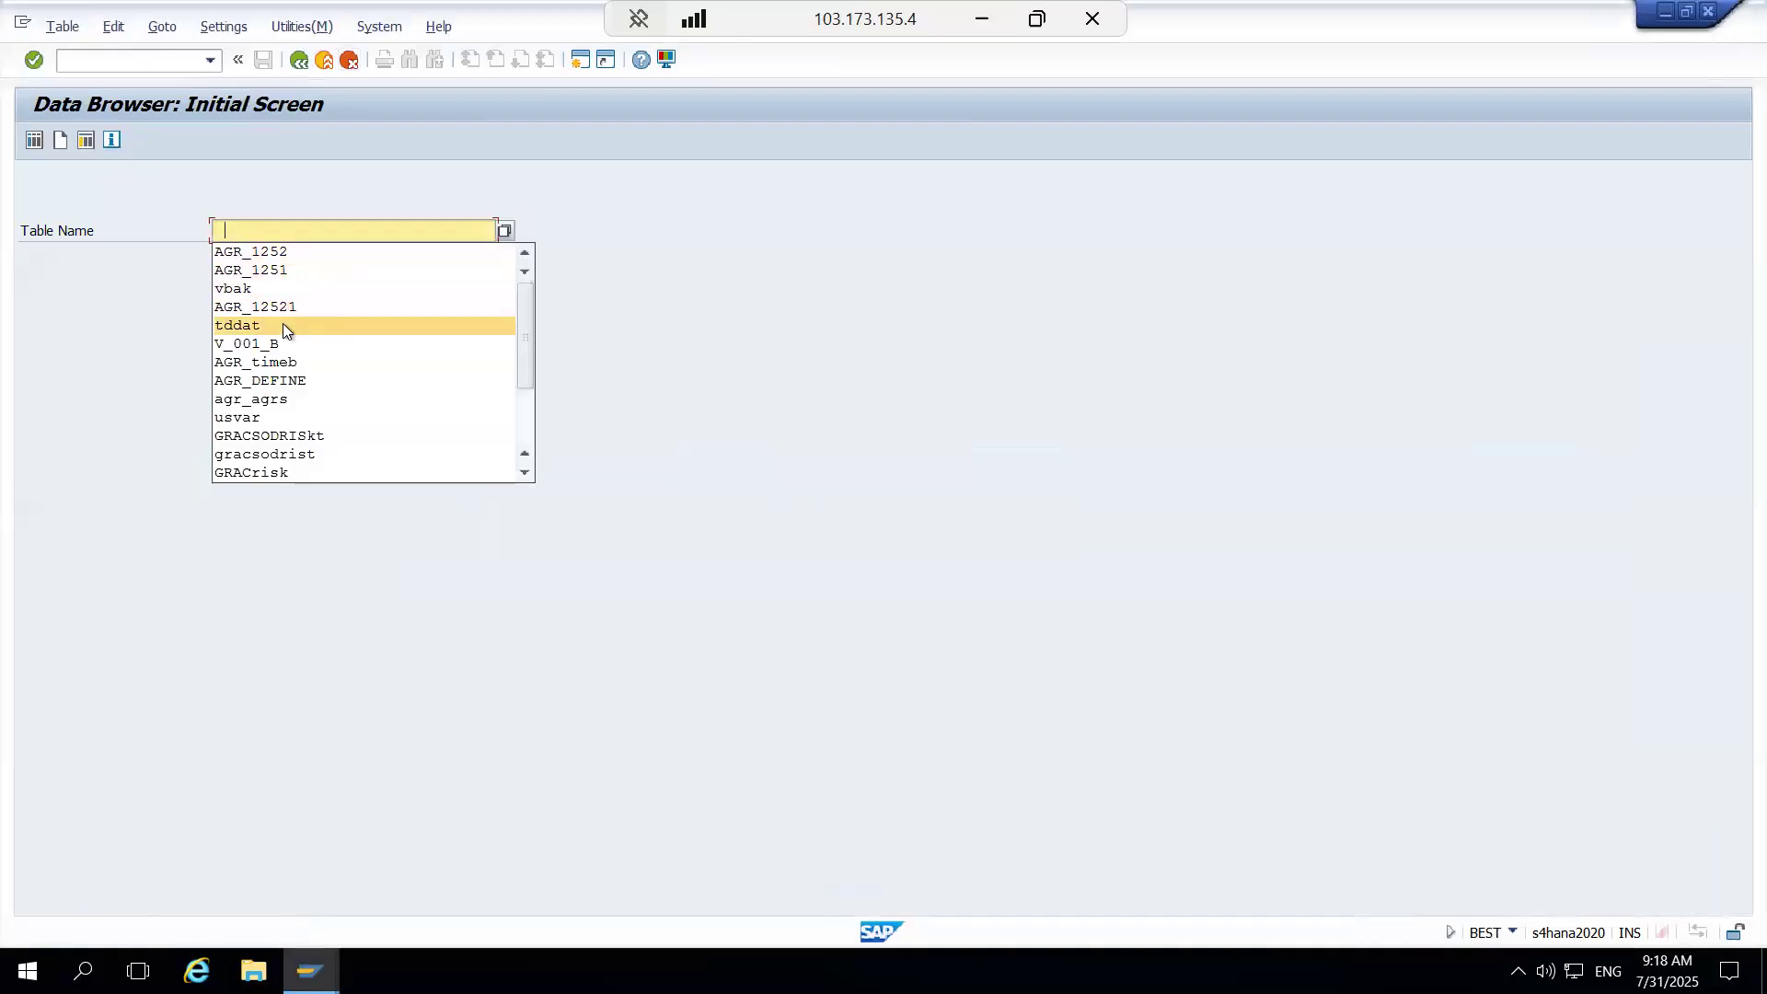
click(278, 323)
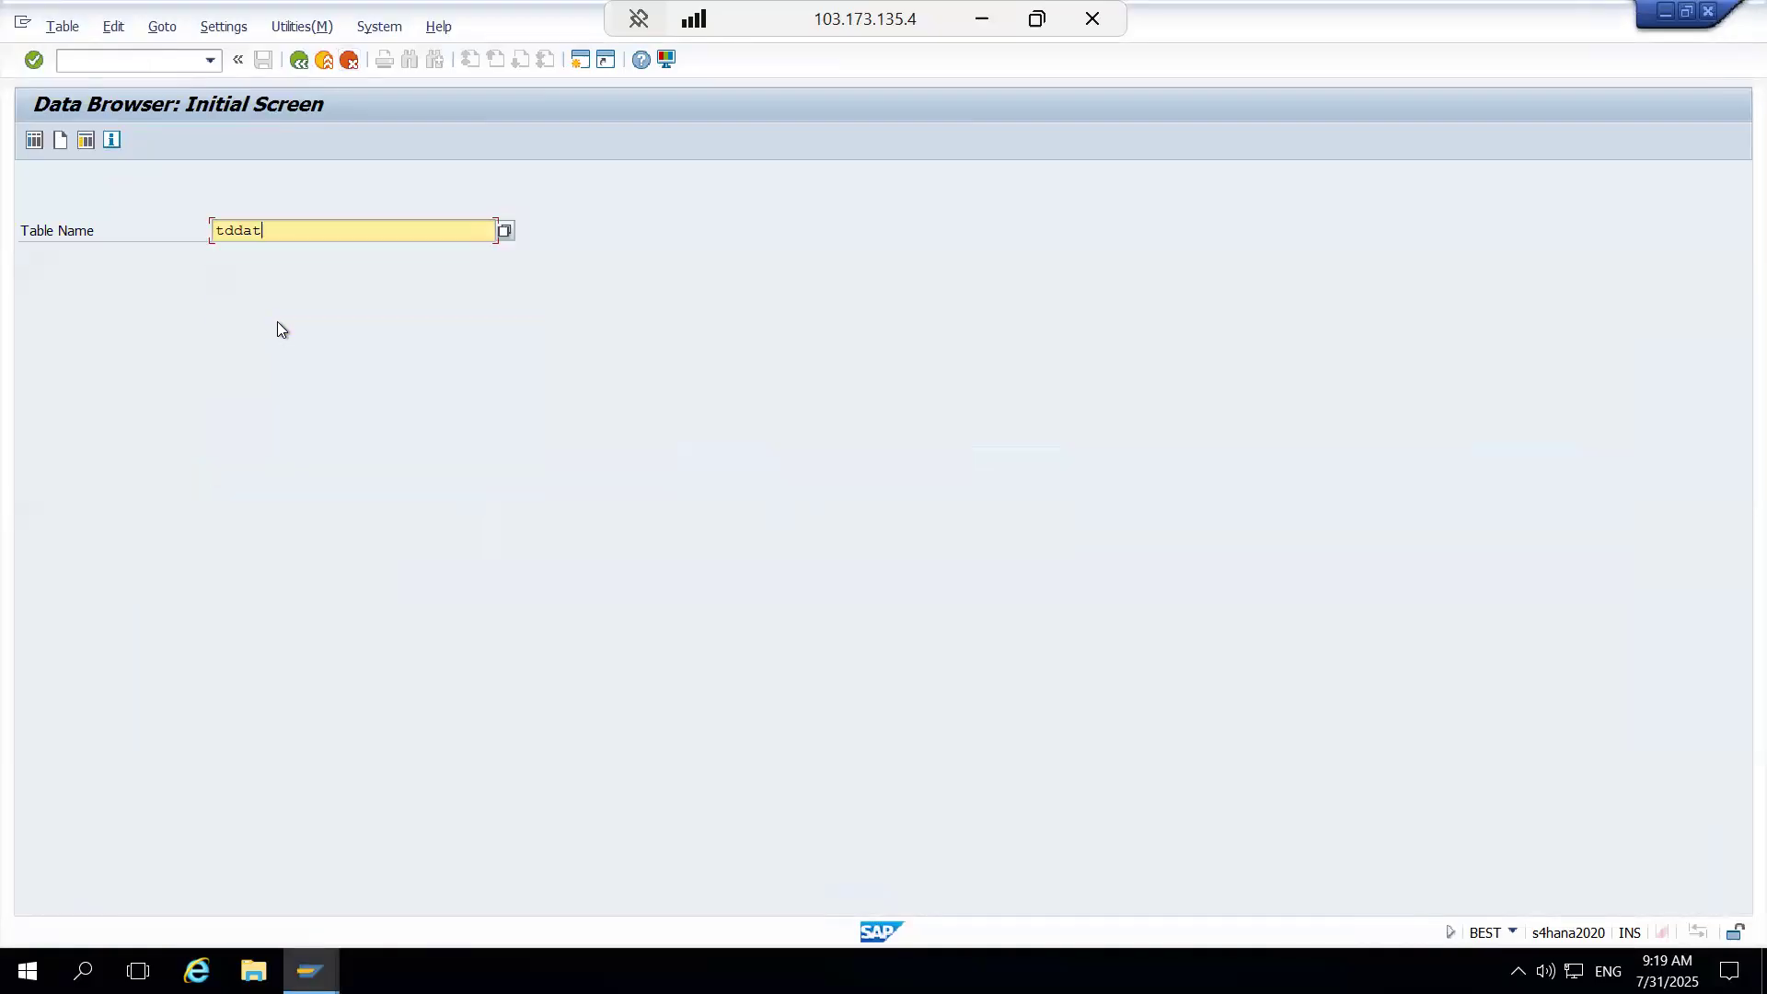
key(Return)
Step: Run the TDDAT selection for Authorization VA
click(345, 283)
text(VA)
key(F8)
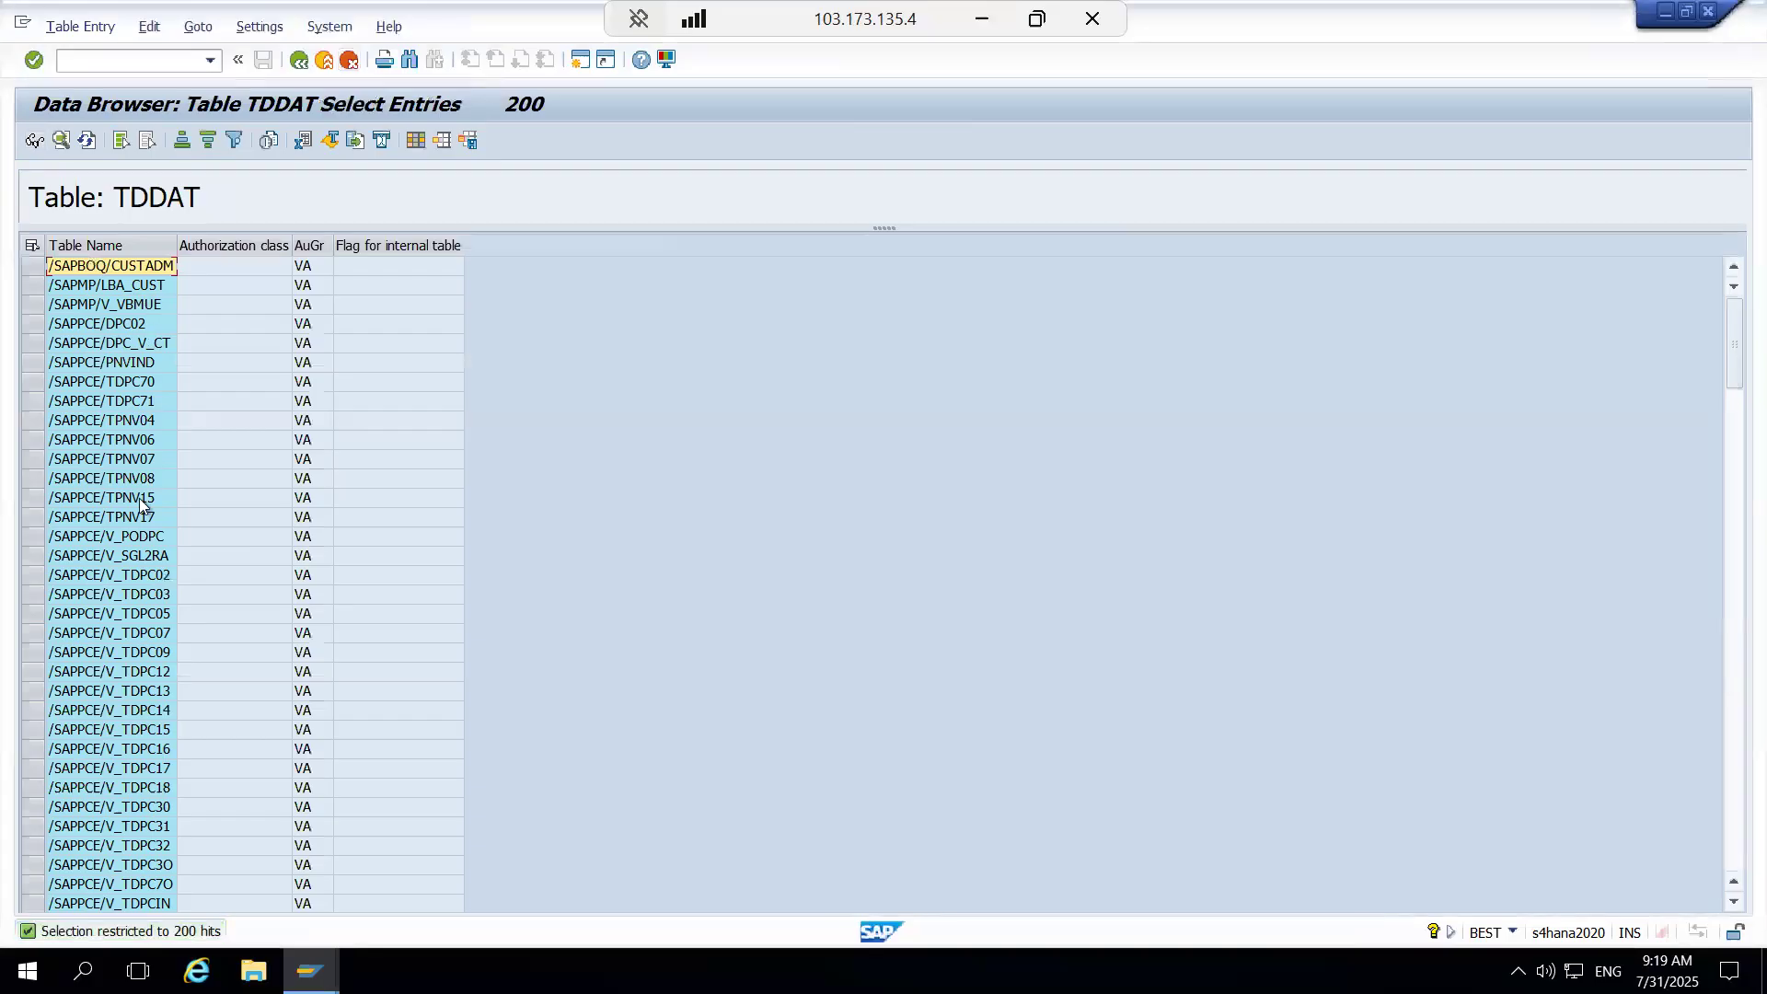
Step: Rerun the TDDAT selection without a maximum number of hits and select table T323 in the list
key(F3)
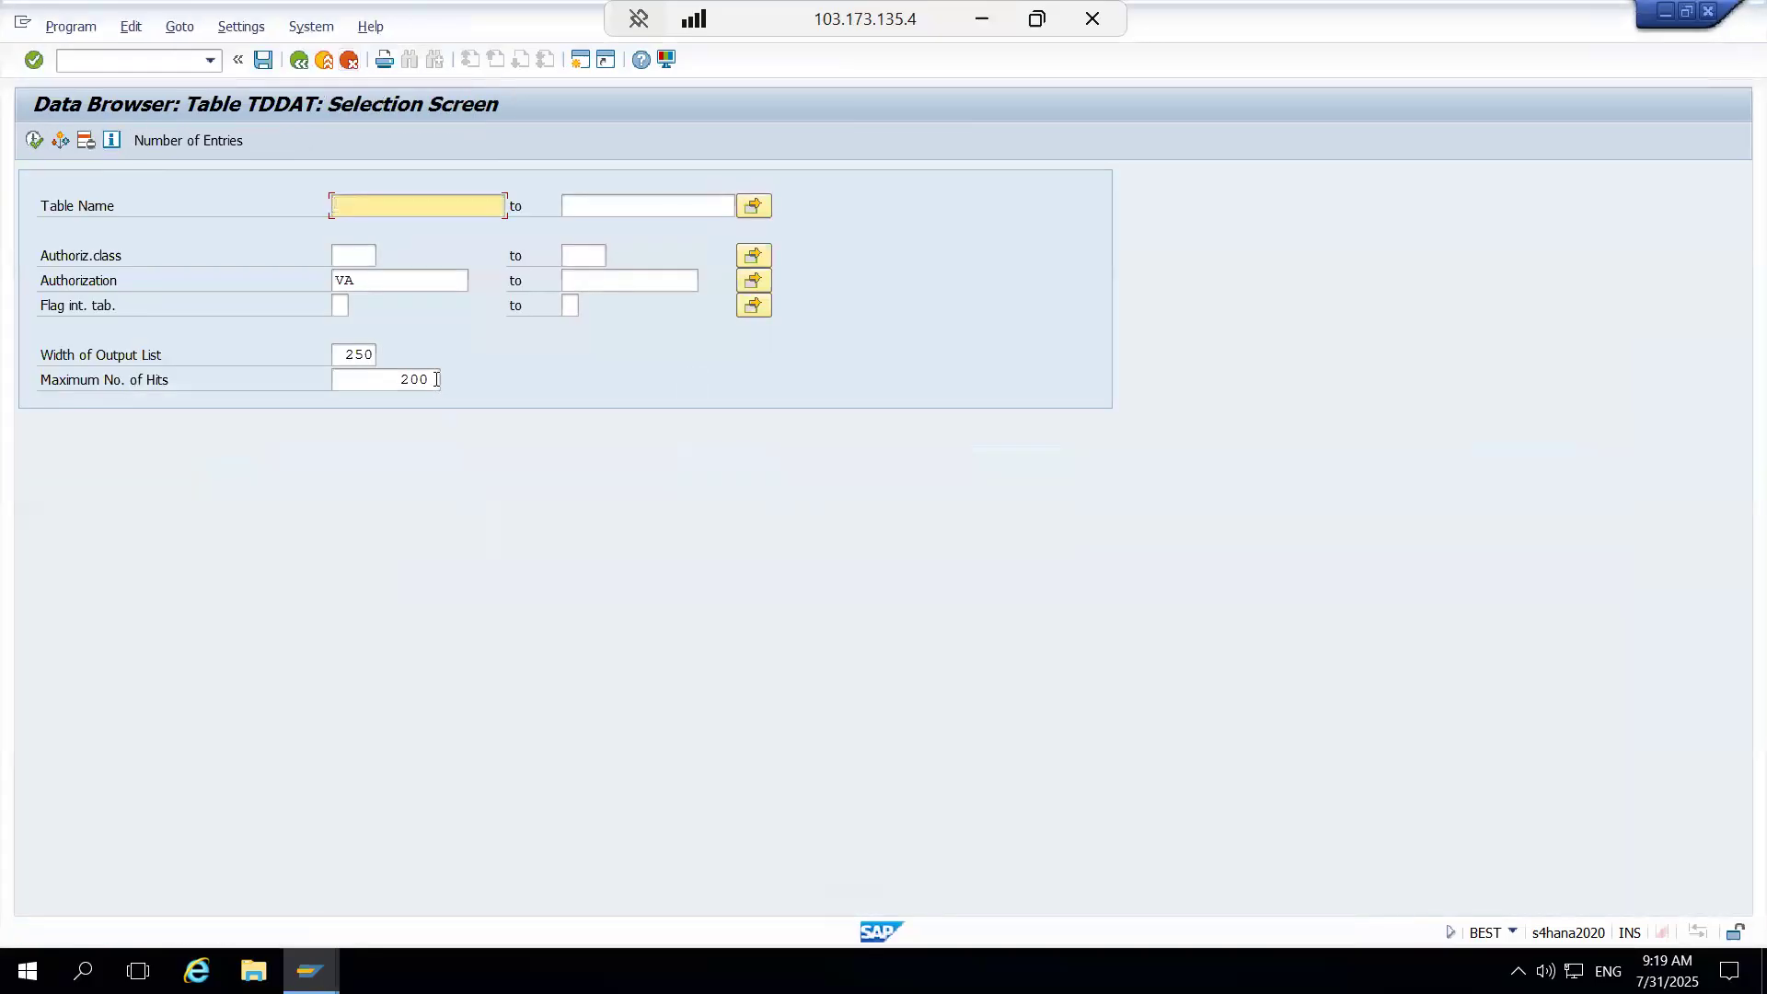
drag(438, 380, 248, 386)
key(Delete)
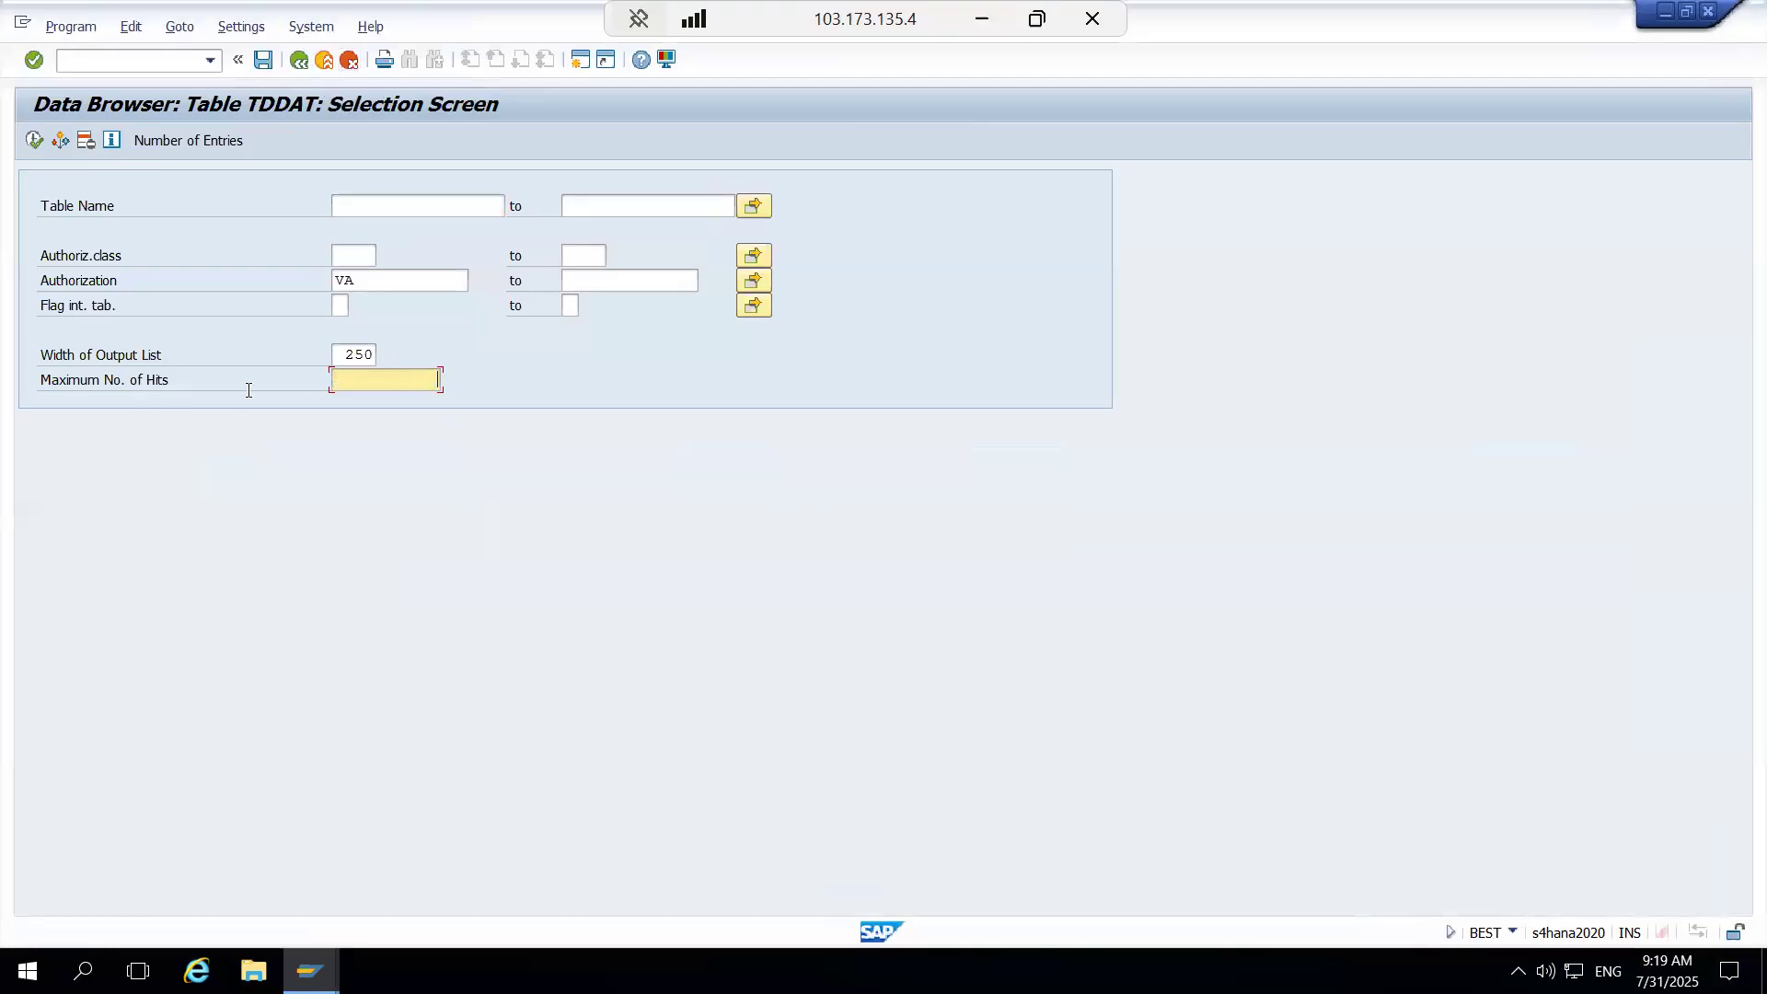
click(34, 140)
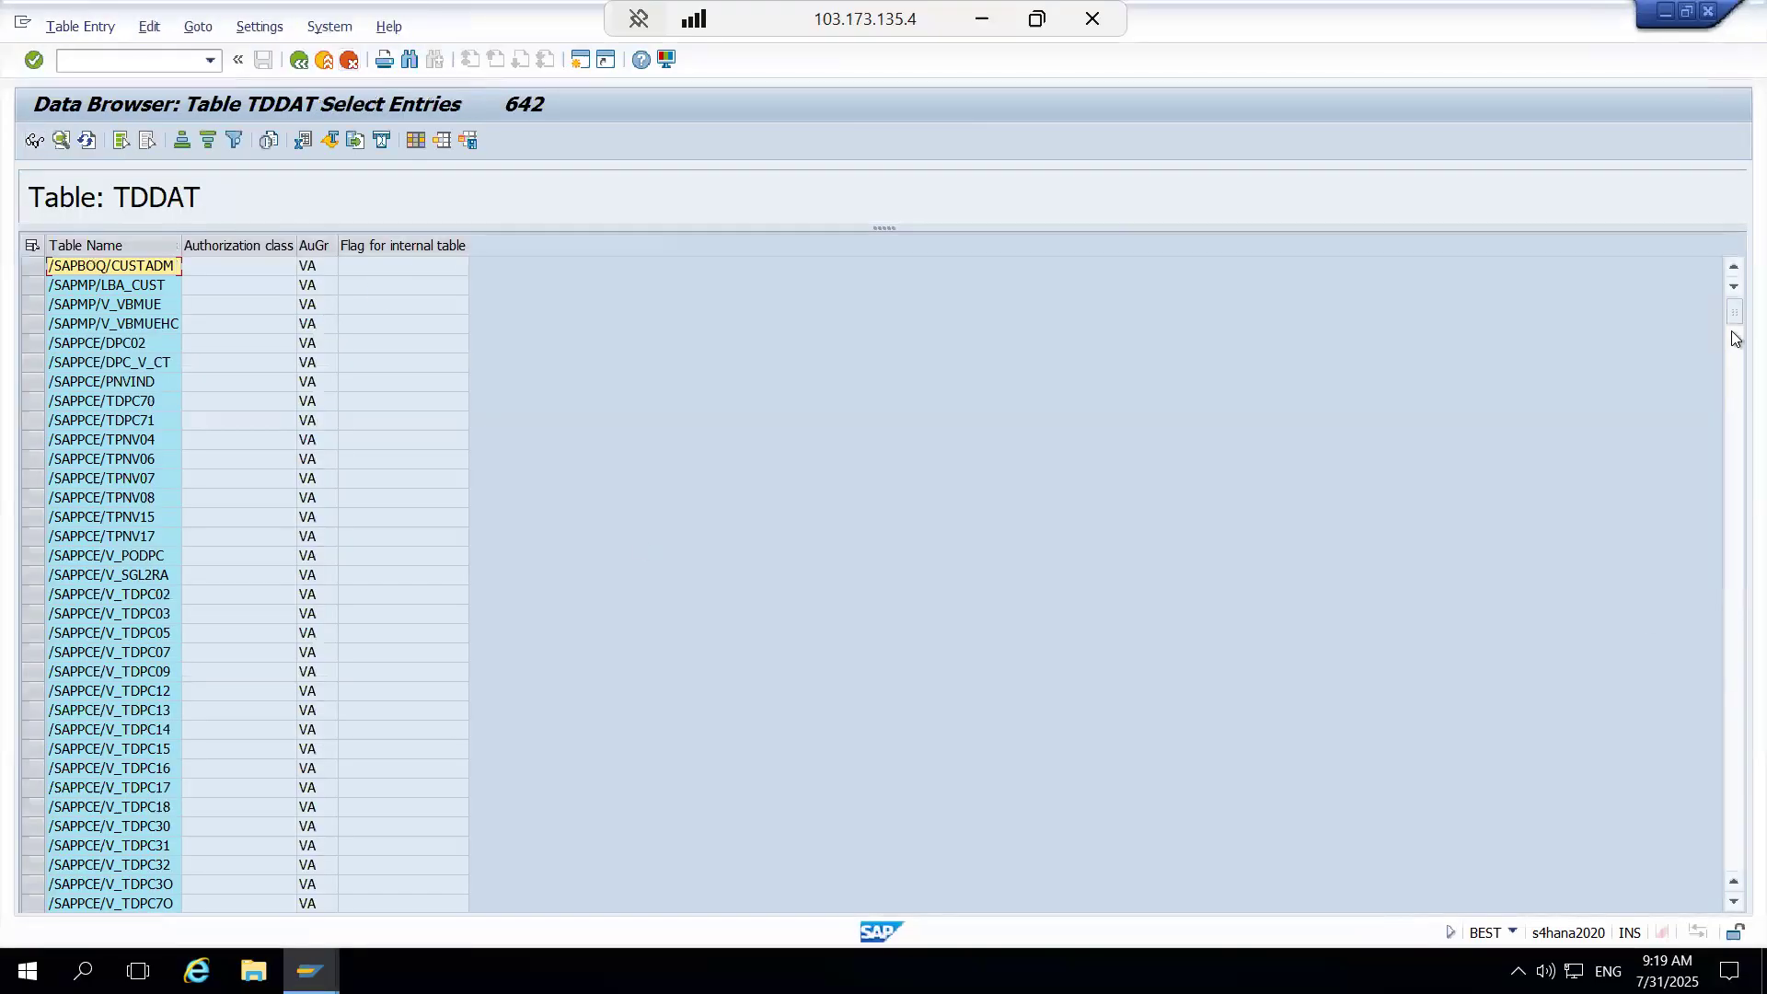
click(1733, 481)
drag(1734, 355, 1722, 644)
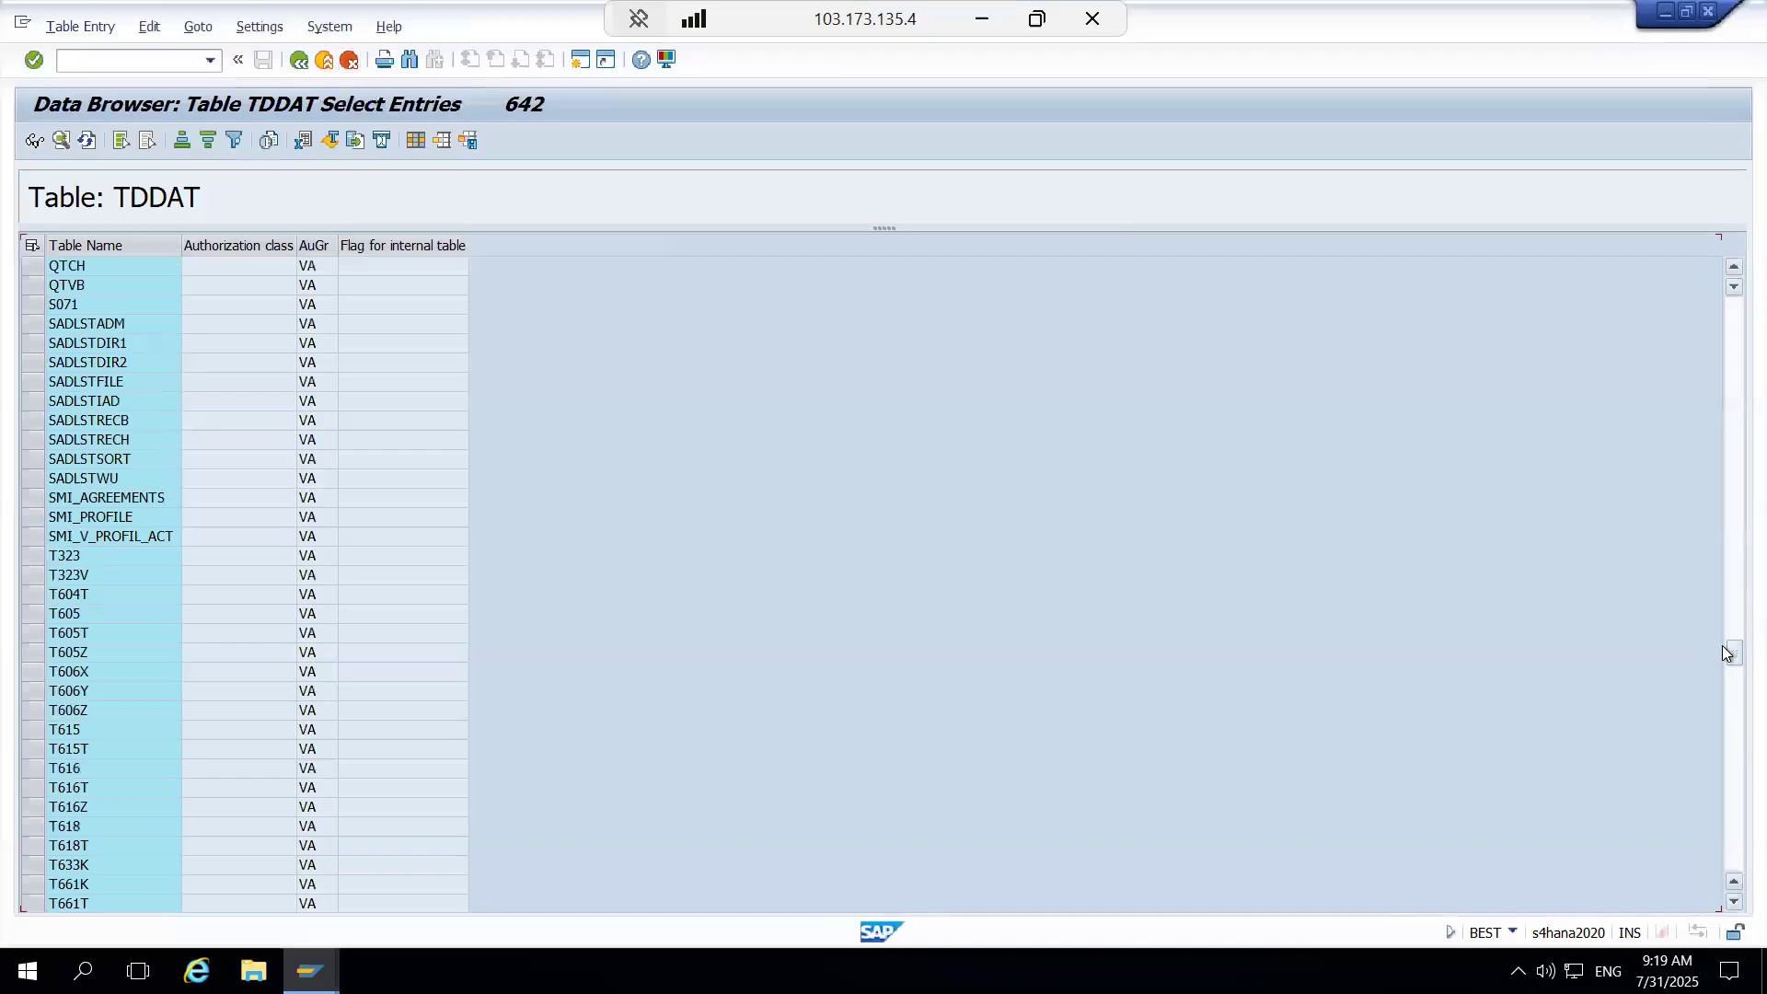
click(86, 557)
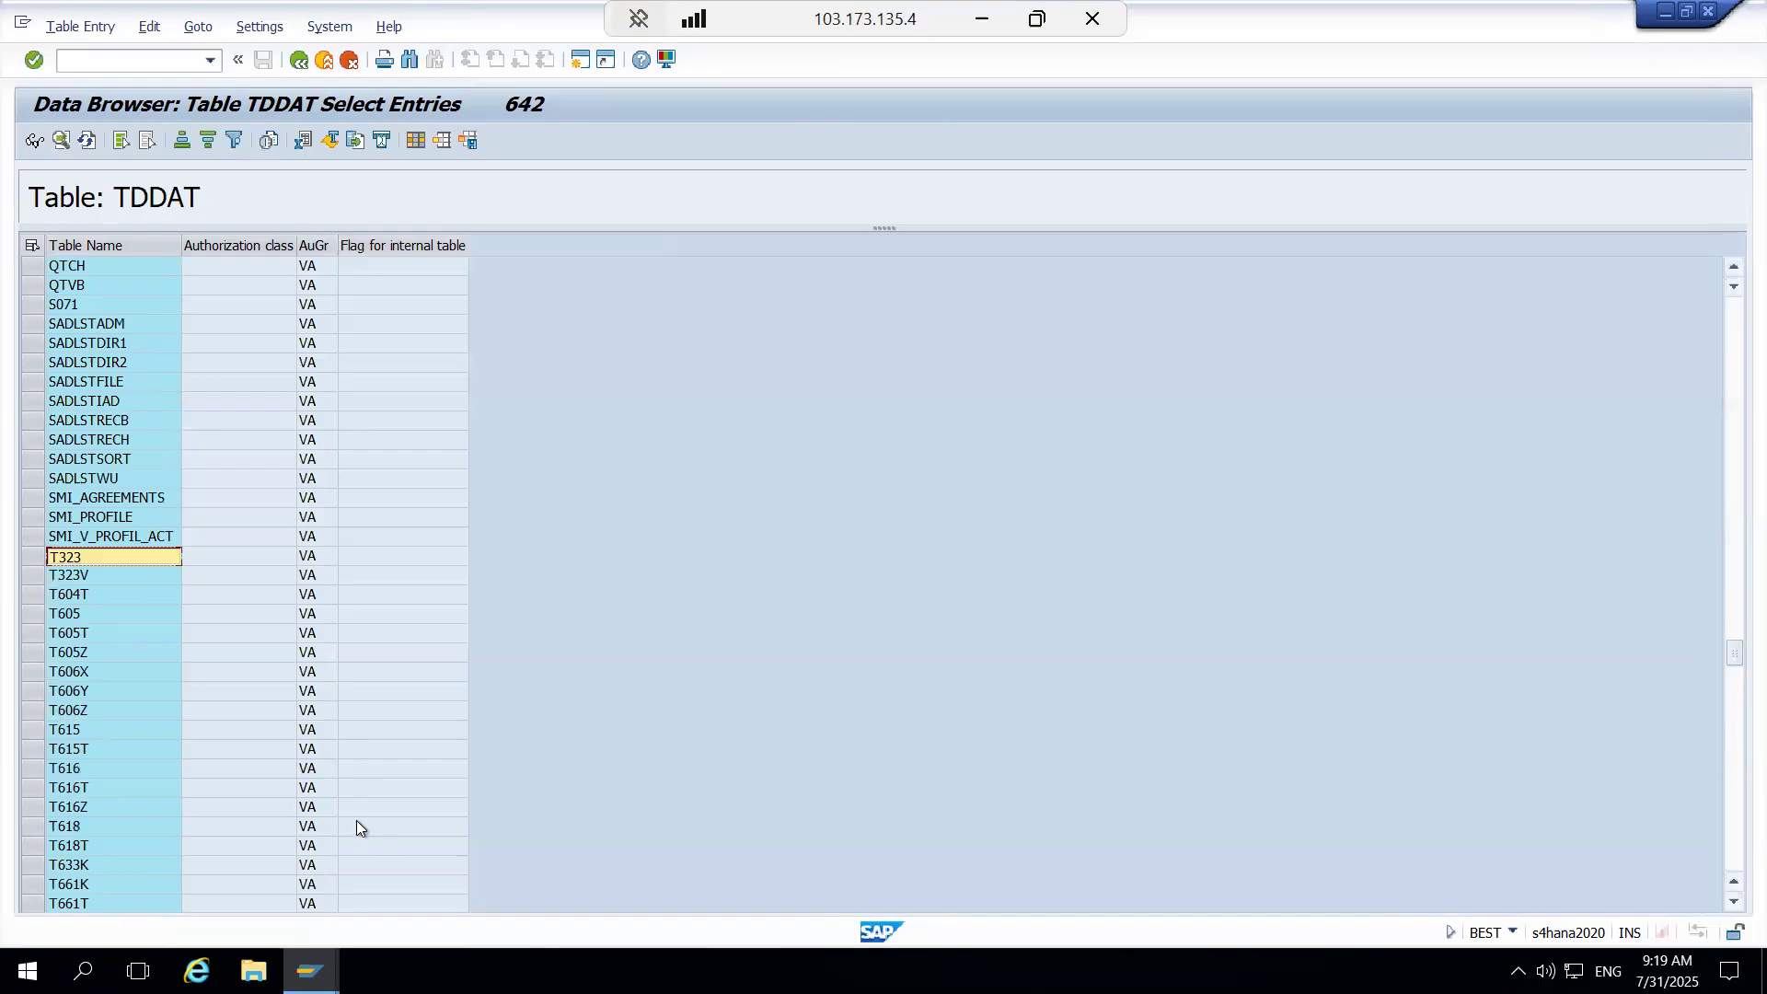
Step: Switch to the test user's Data Browser and check access to table T323
key(F3)
key(alt+Tab)
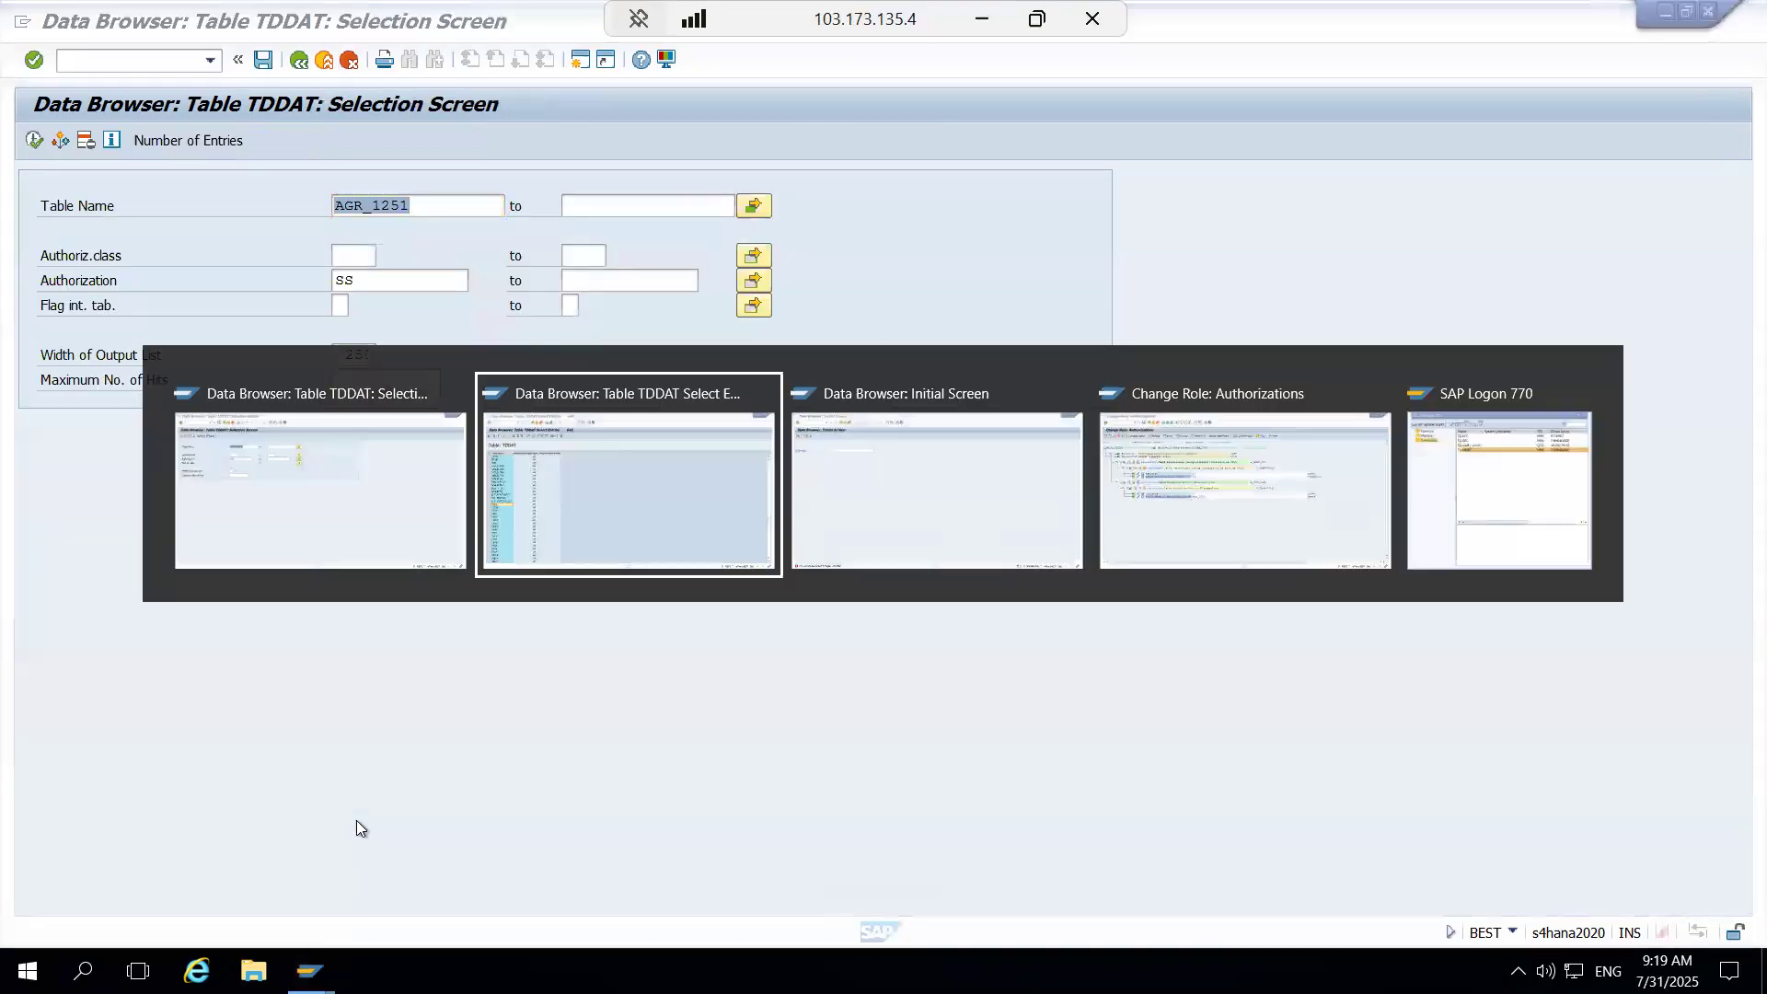
key(alt+Tab)
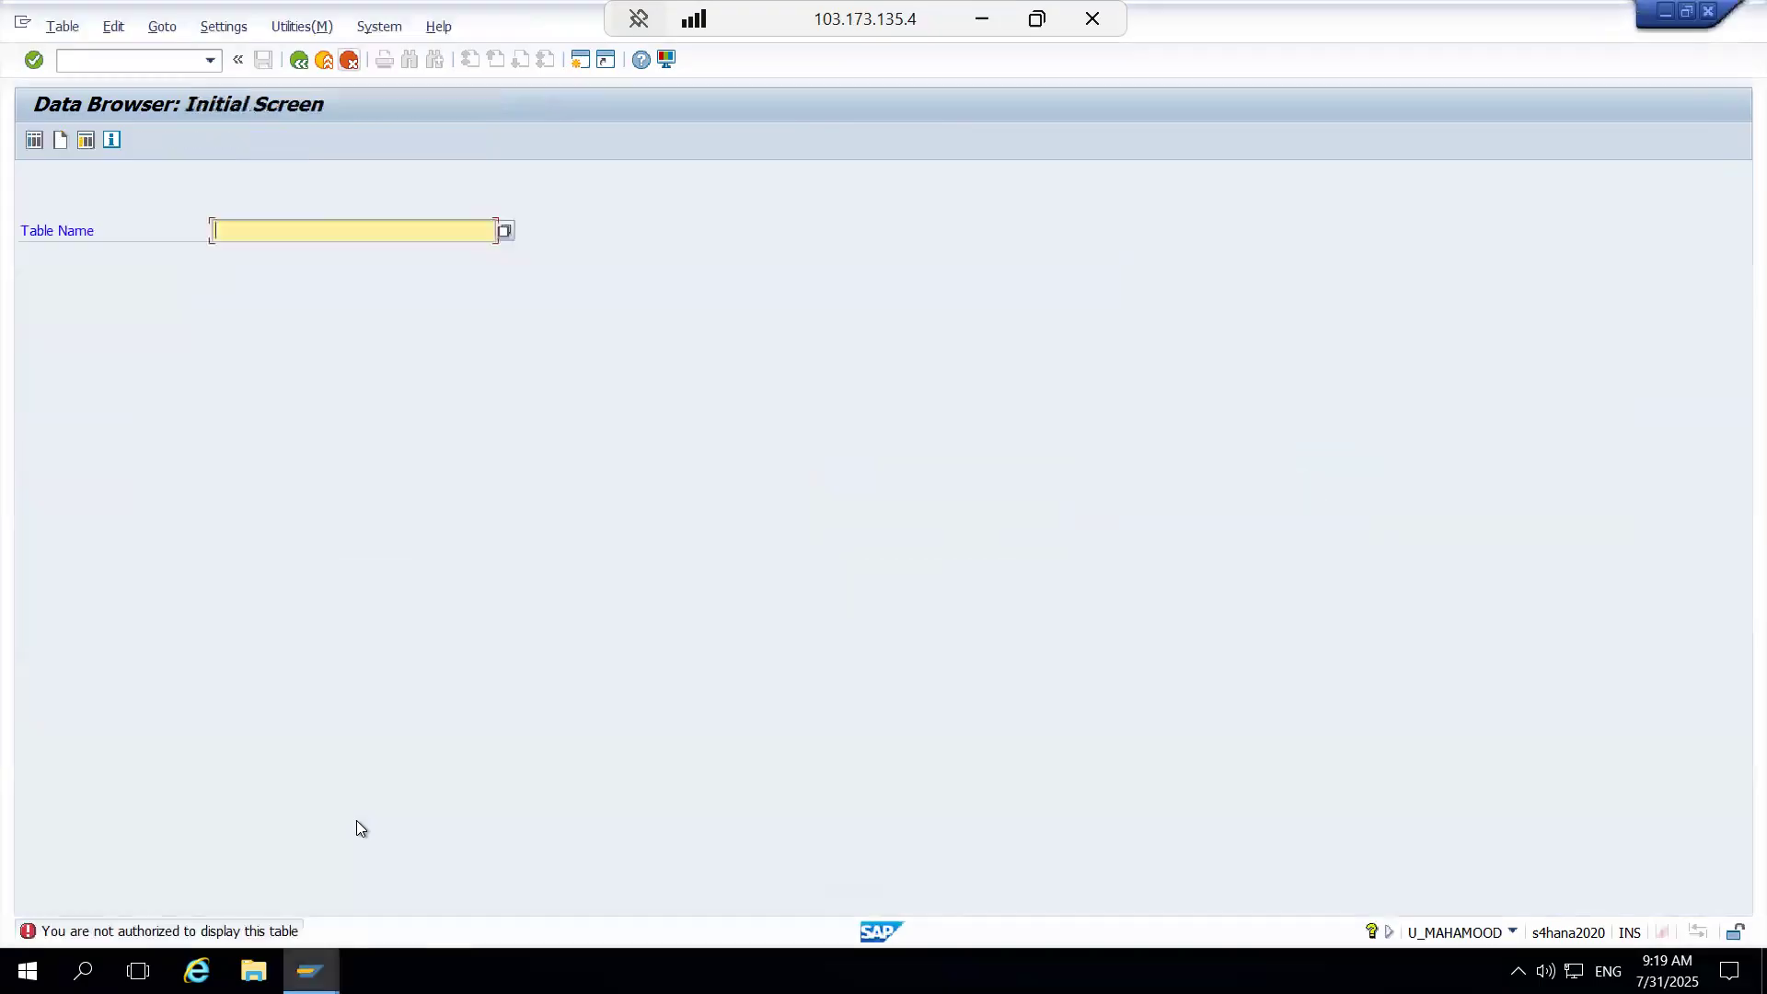
text(T323)
key(Return)
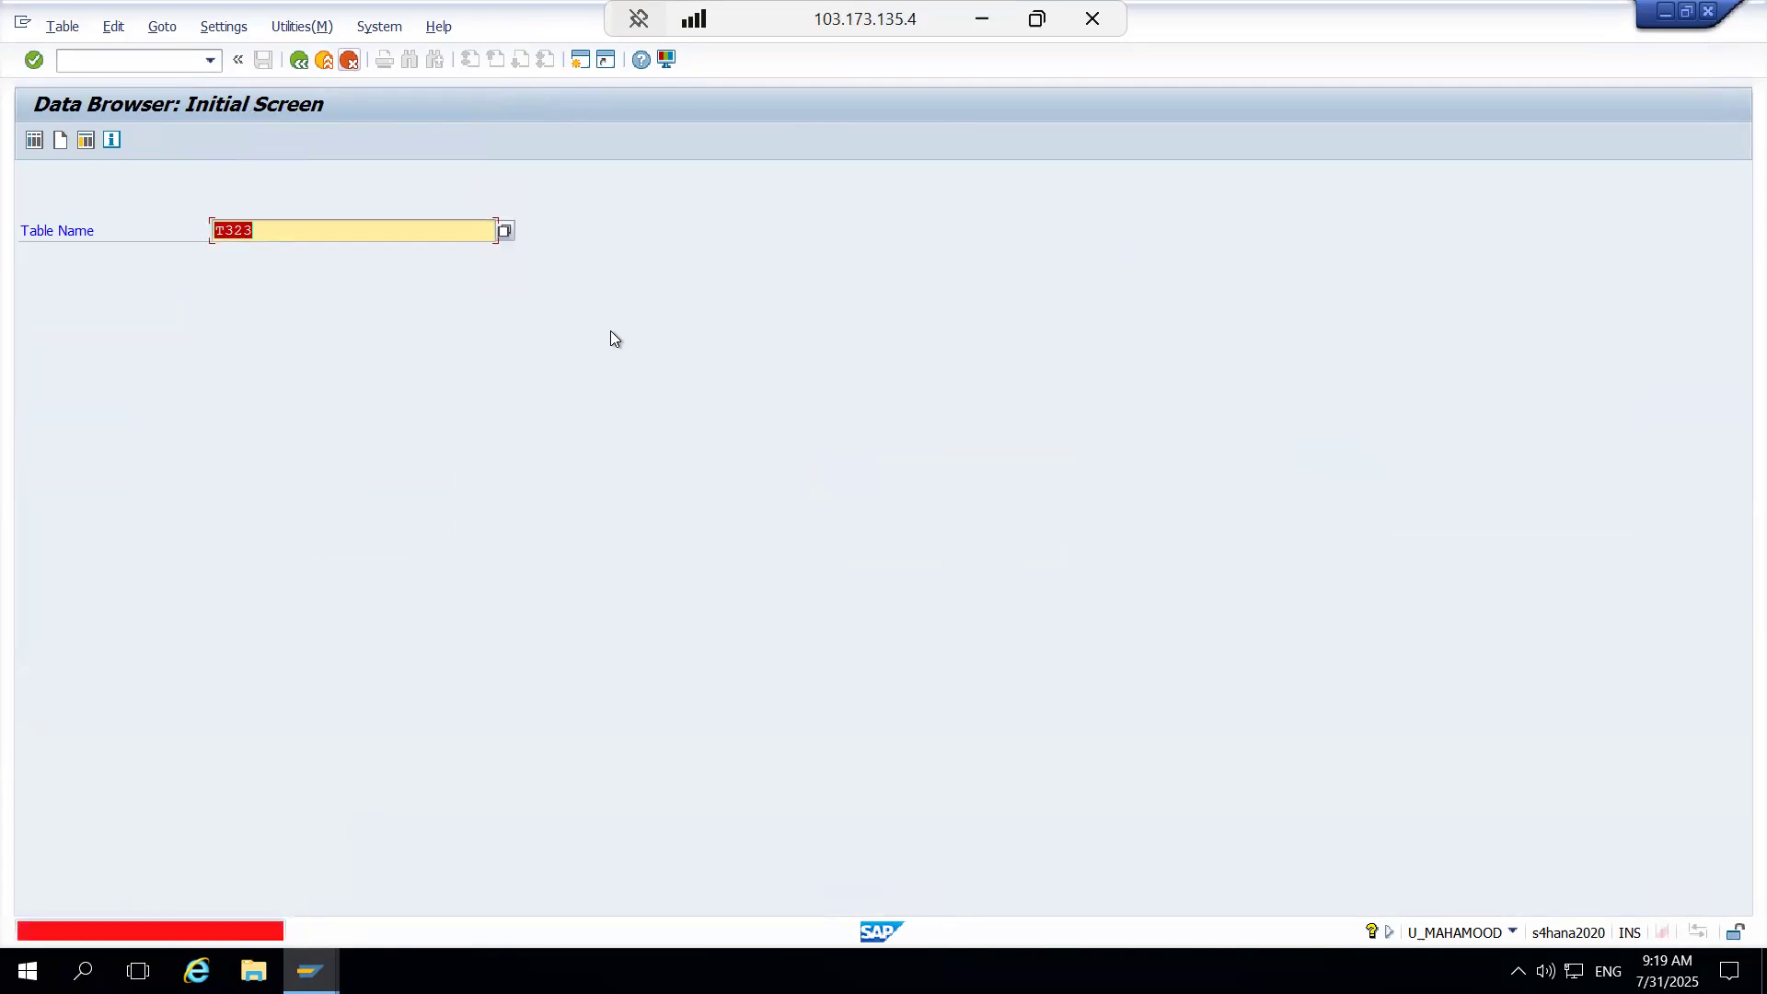
Step: Switch to the role's authorizations, generate the profile and leave that session
key(alt+Tab)
key(alt+Tab)
key(alt+Tab)
key(alt+Tab)
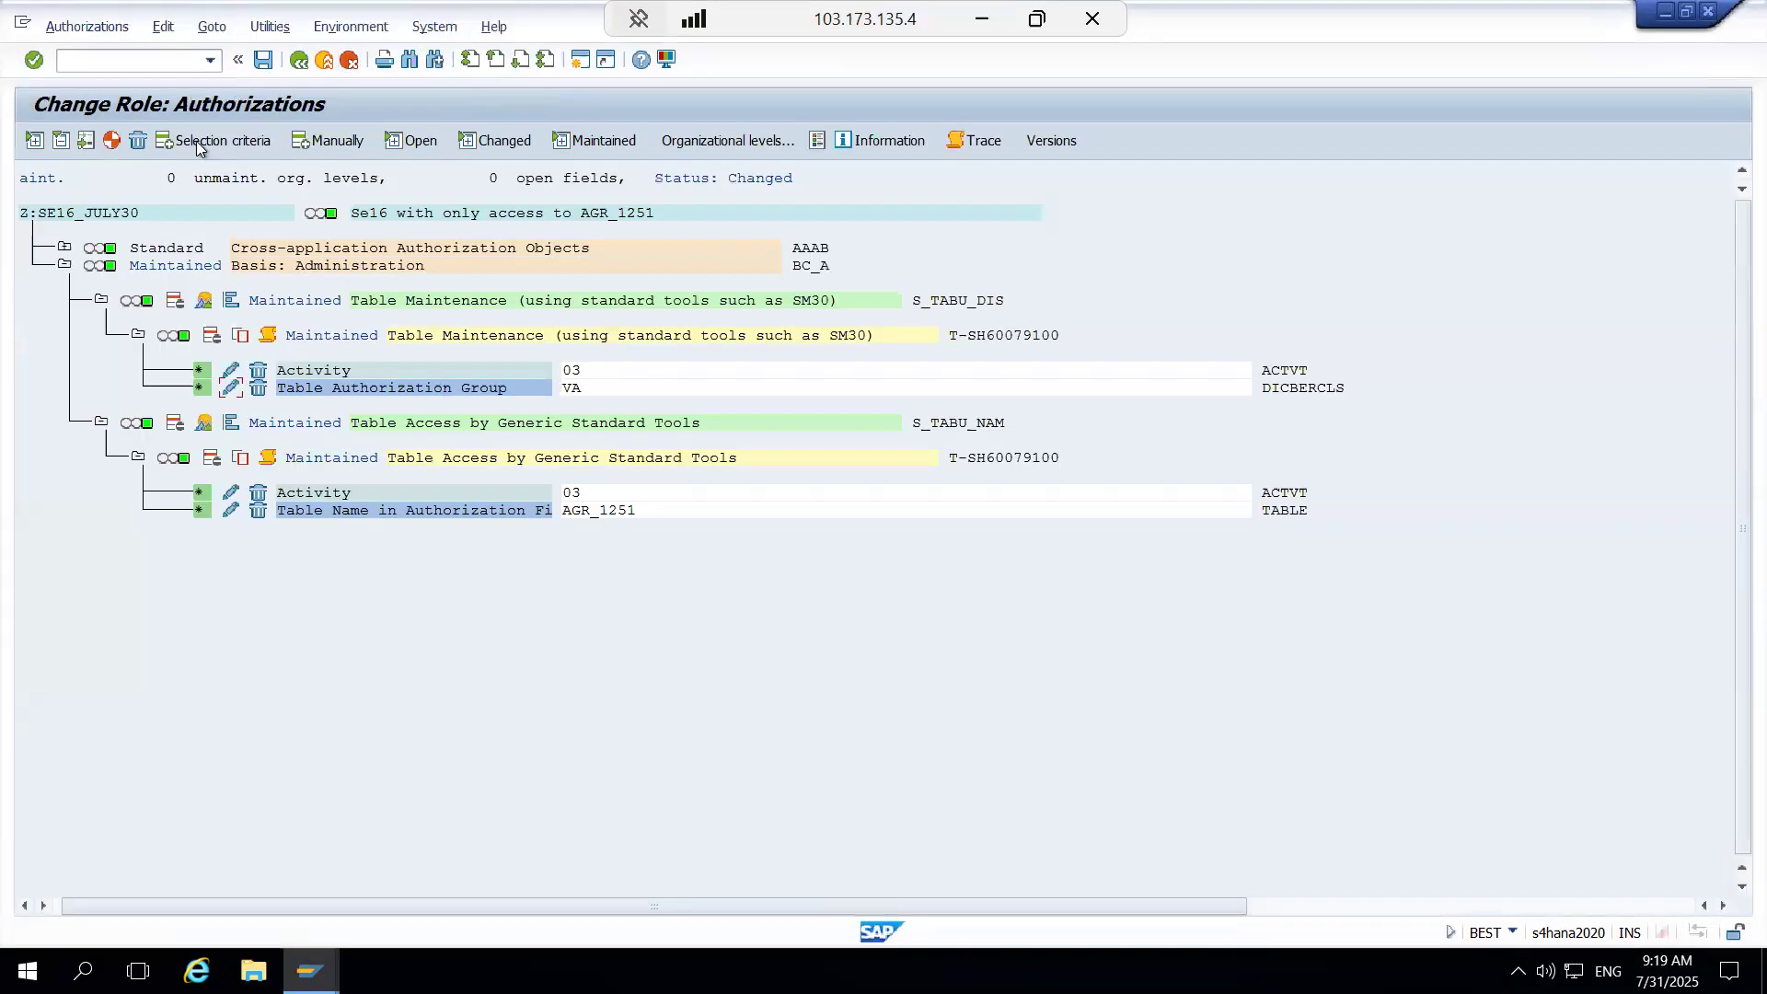
click(112, 140)
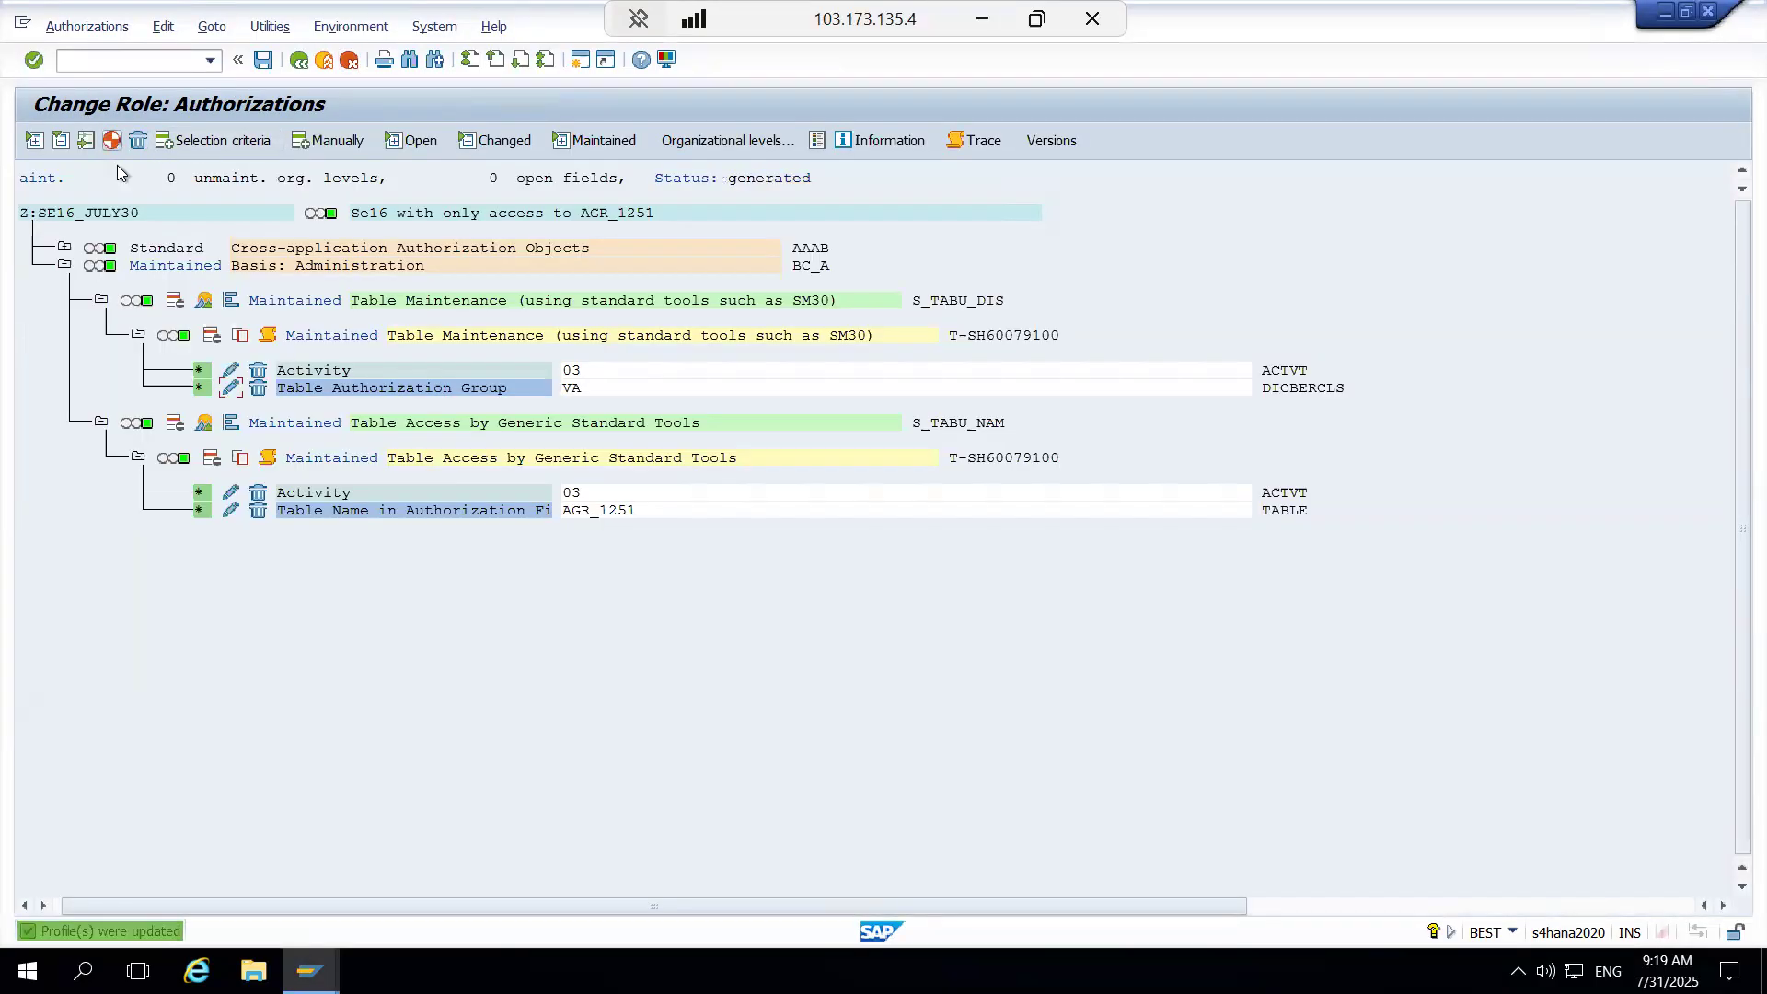
key(alt+Tab)
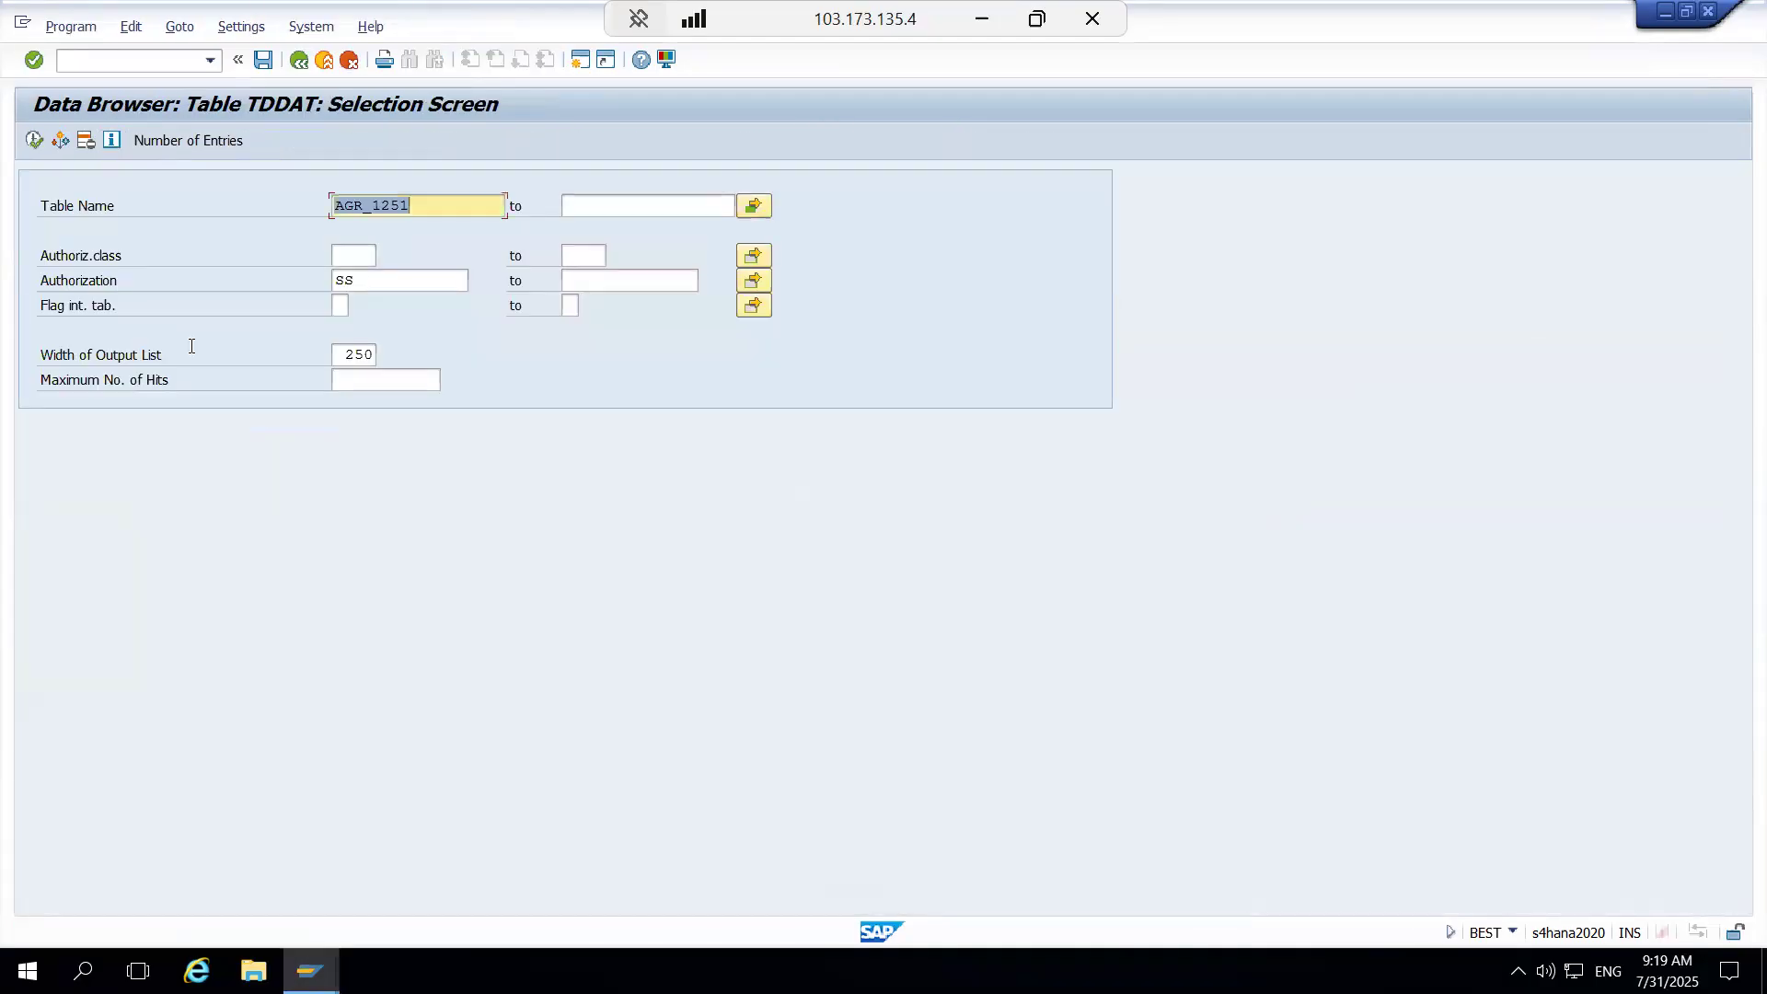
Step: Switch to the test user's Data Browser and retest access to table T323
key(alt+Tab)
key(alt+Tab)
key(Return)
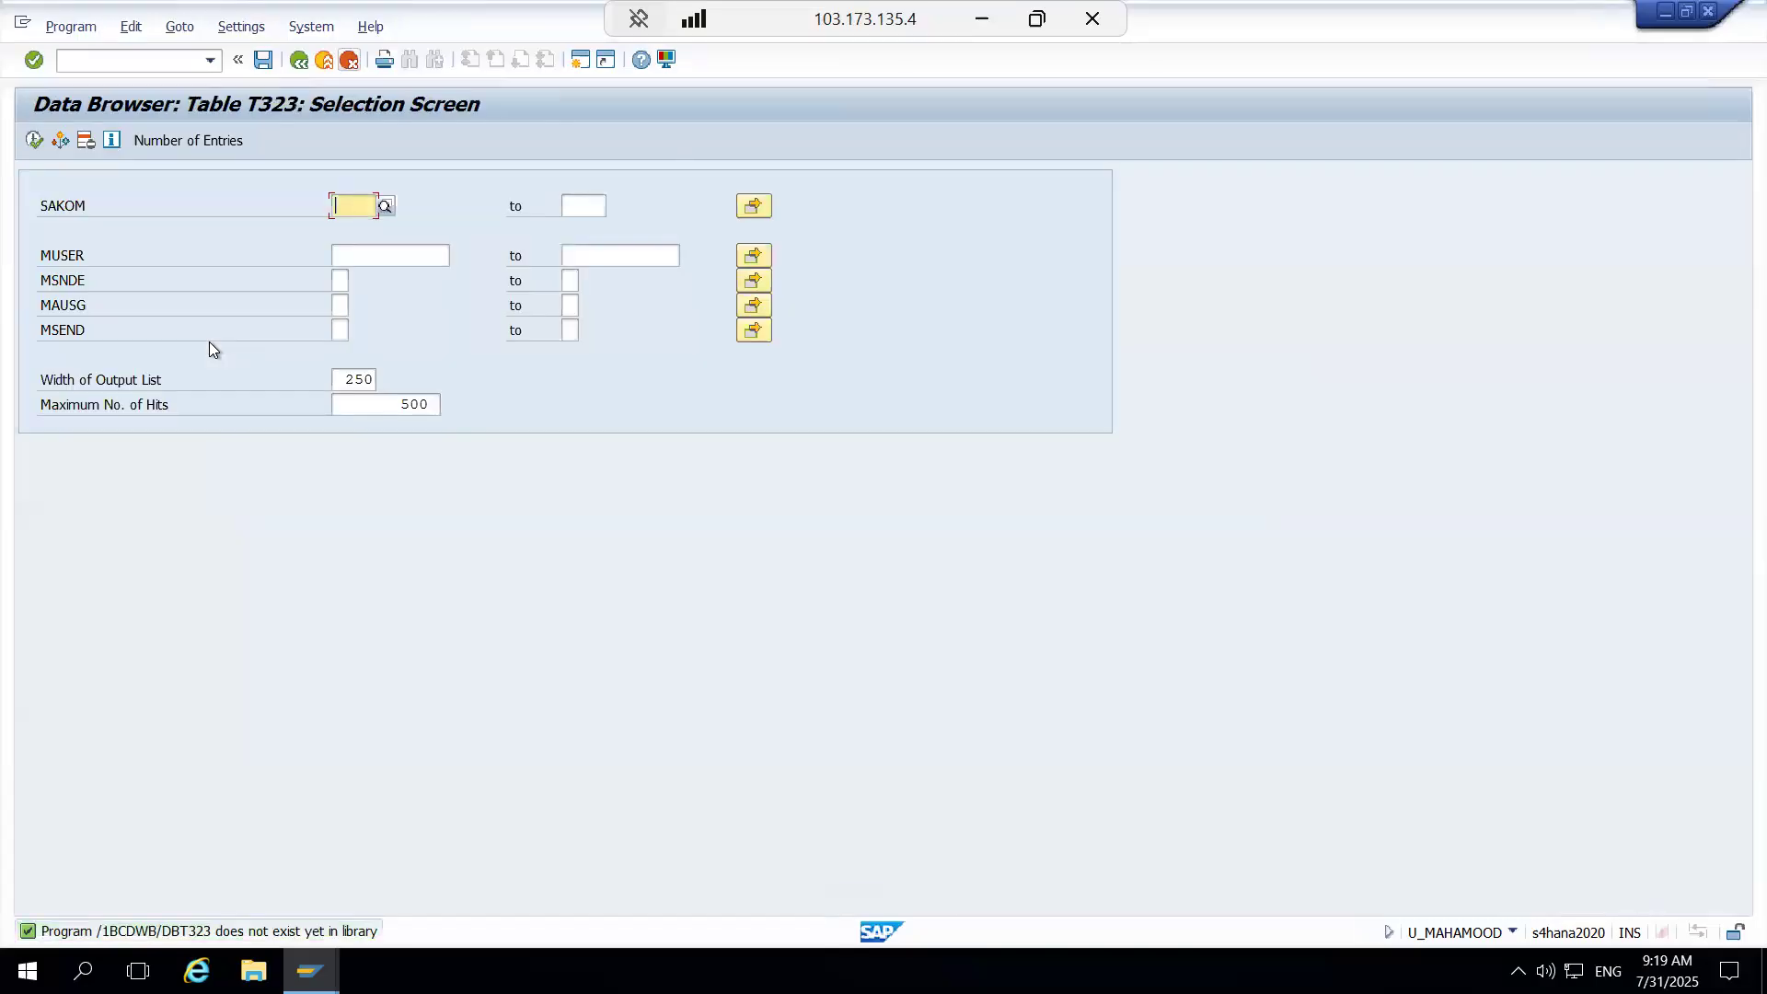
Step: Return to the initial table selection and check the test user's access to table VBAK
key(F3)
key(BackSpace)
key(BackSpace)
key(BackSpace)
key(BackSpace)
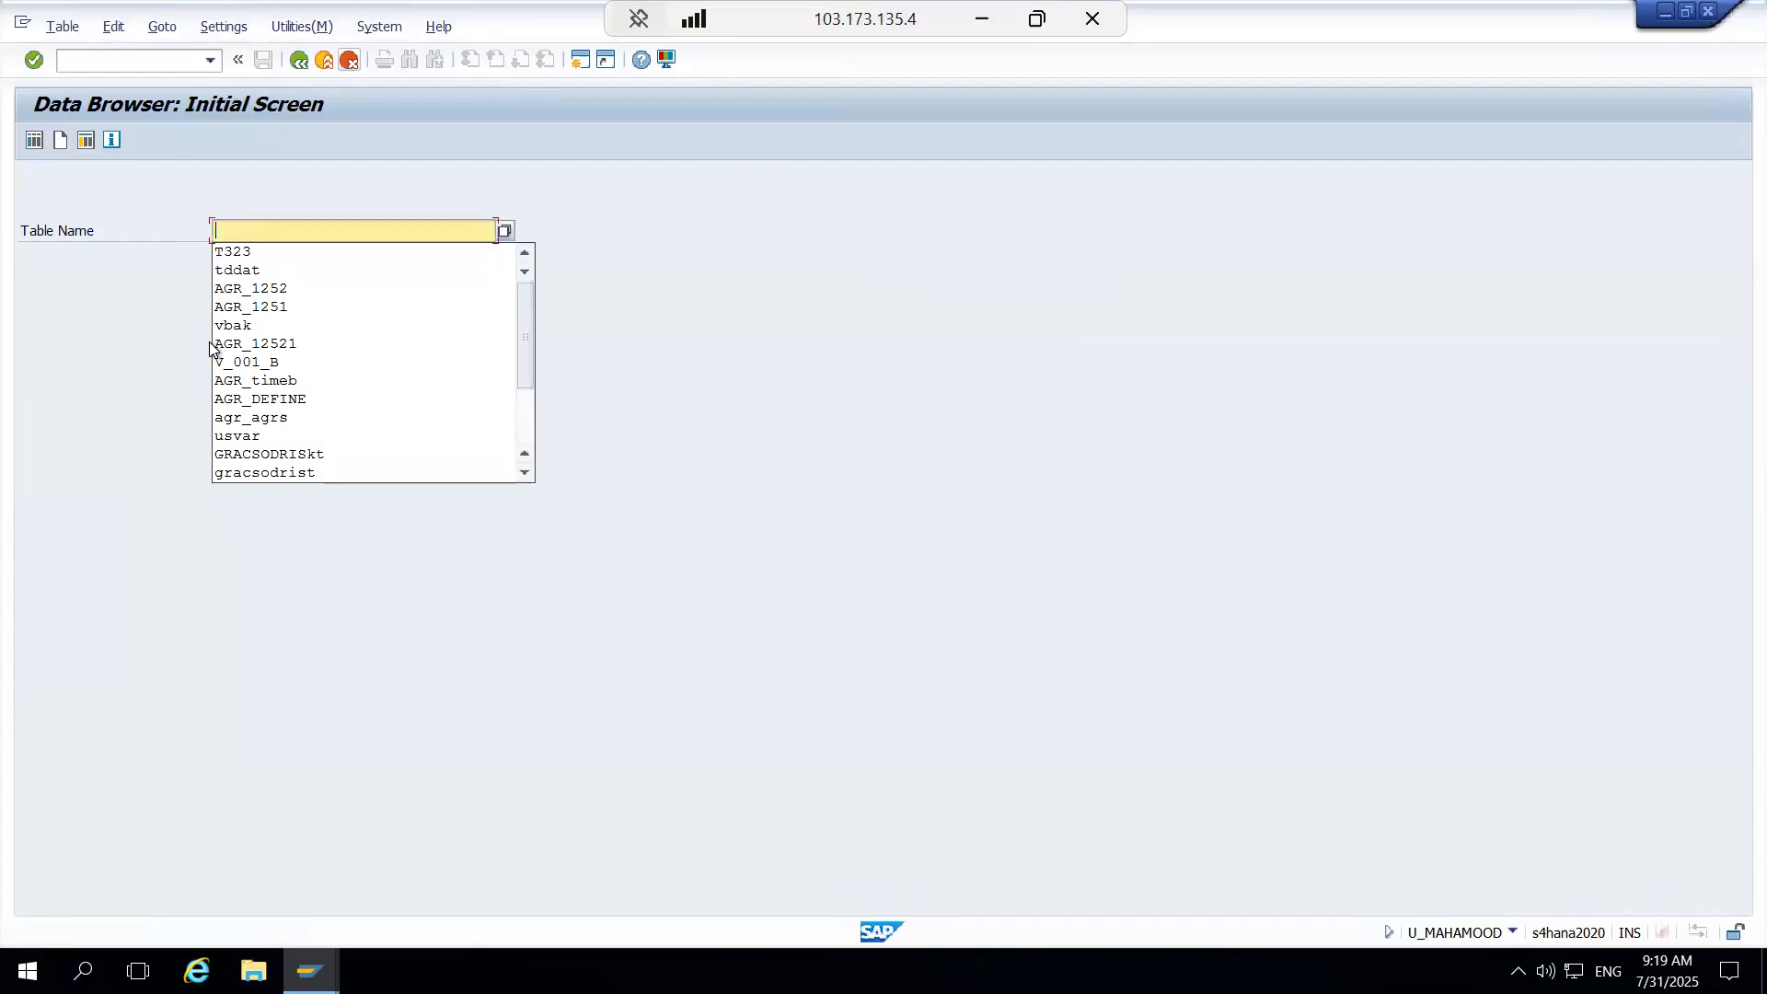
text(vbak)
key(Return)
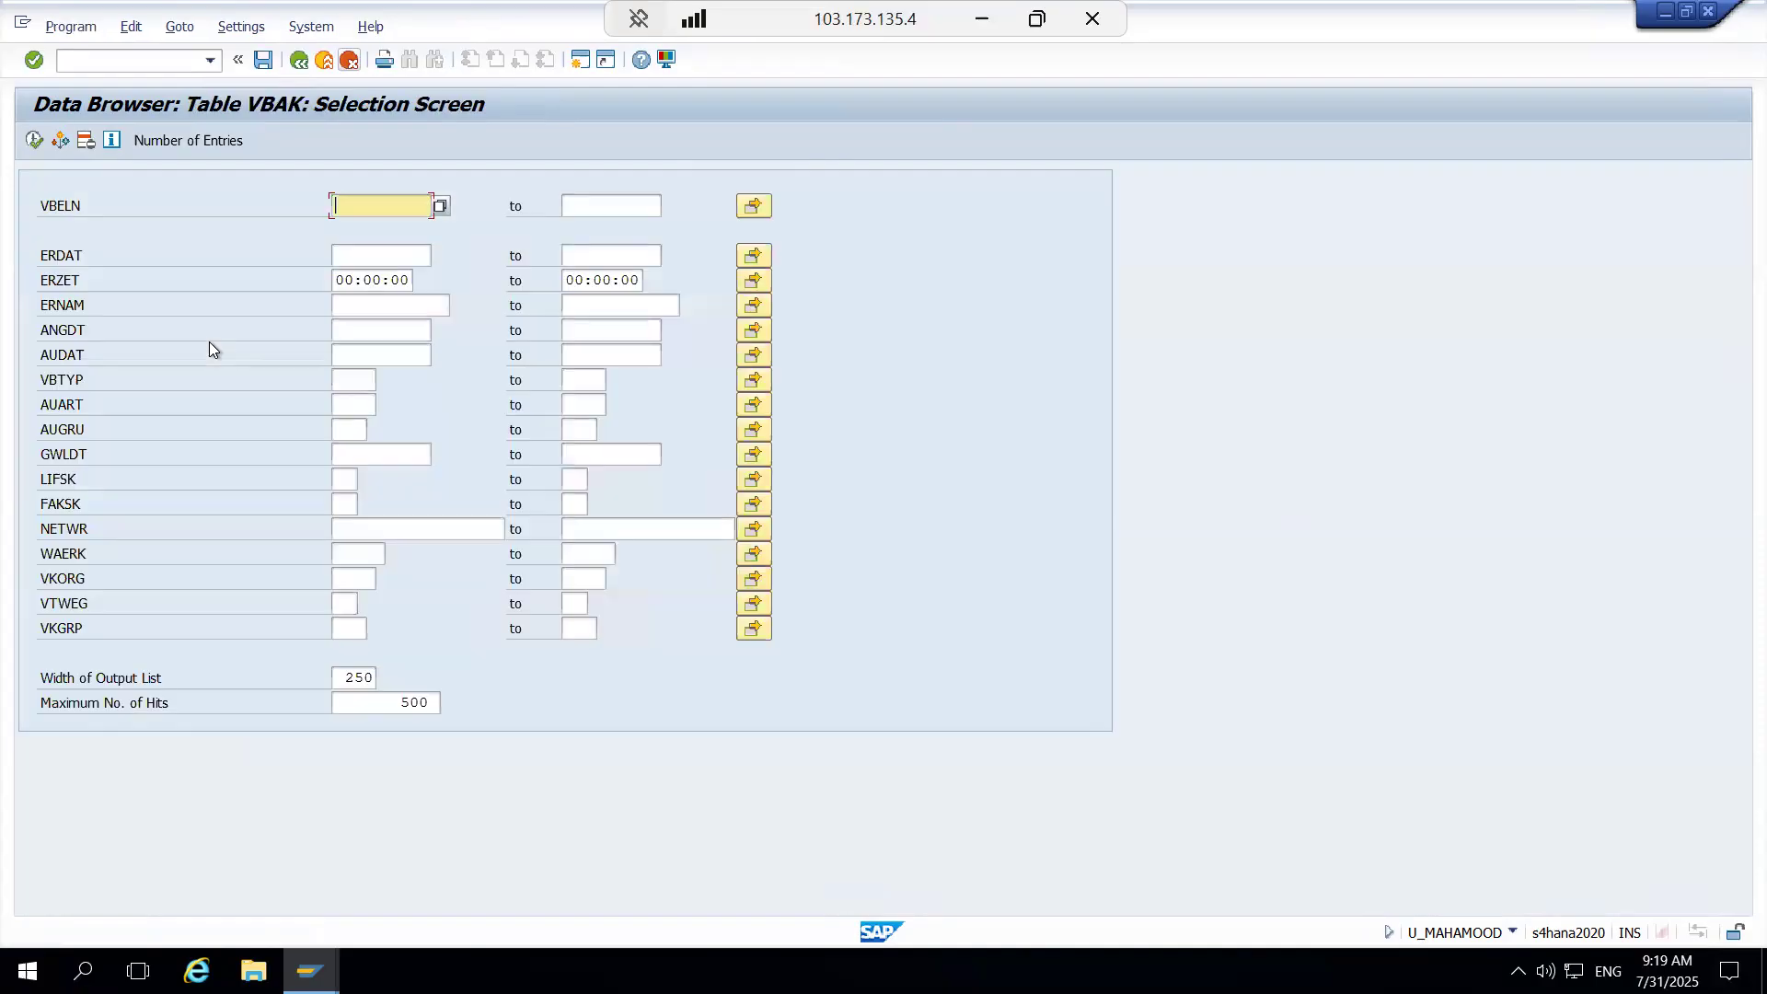
Step: Go back to the table entry and check the test user's access to table AGR_1252
key(F3)
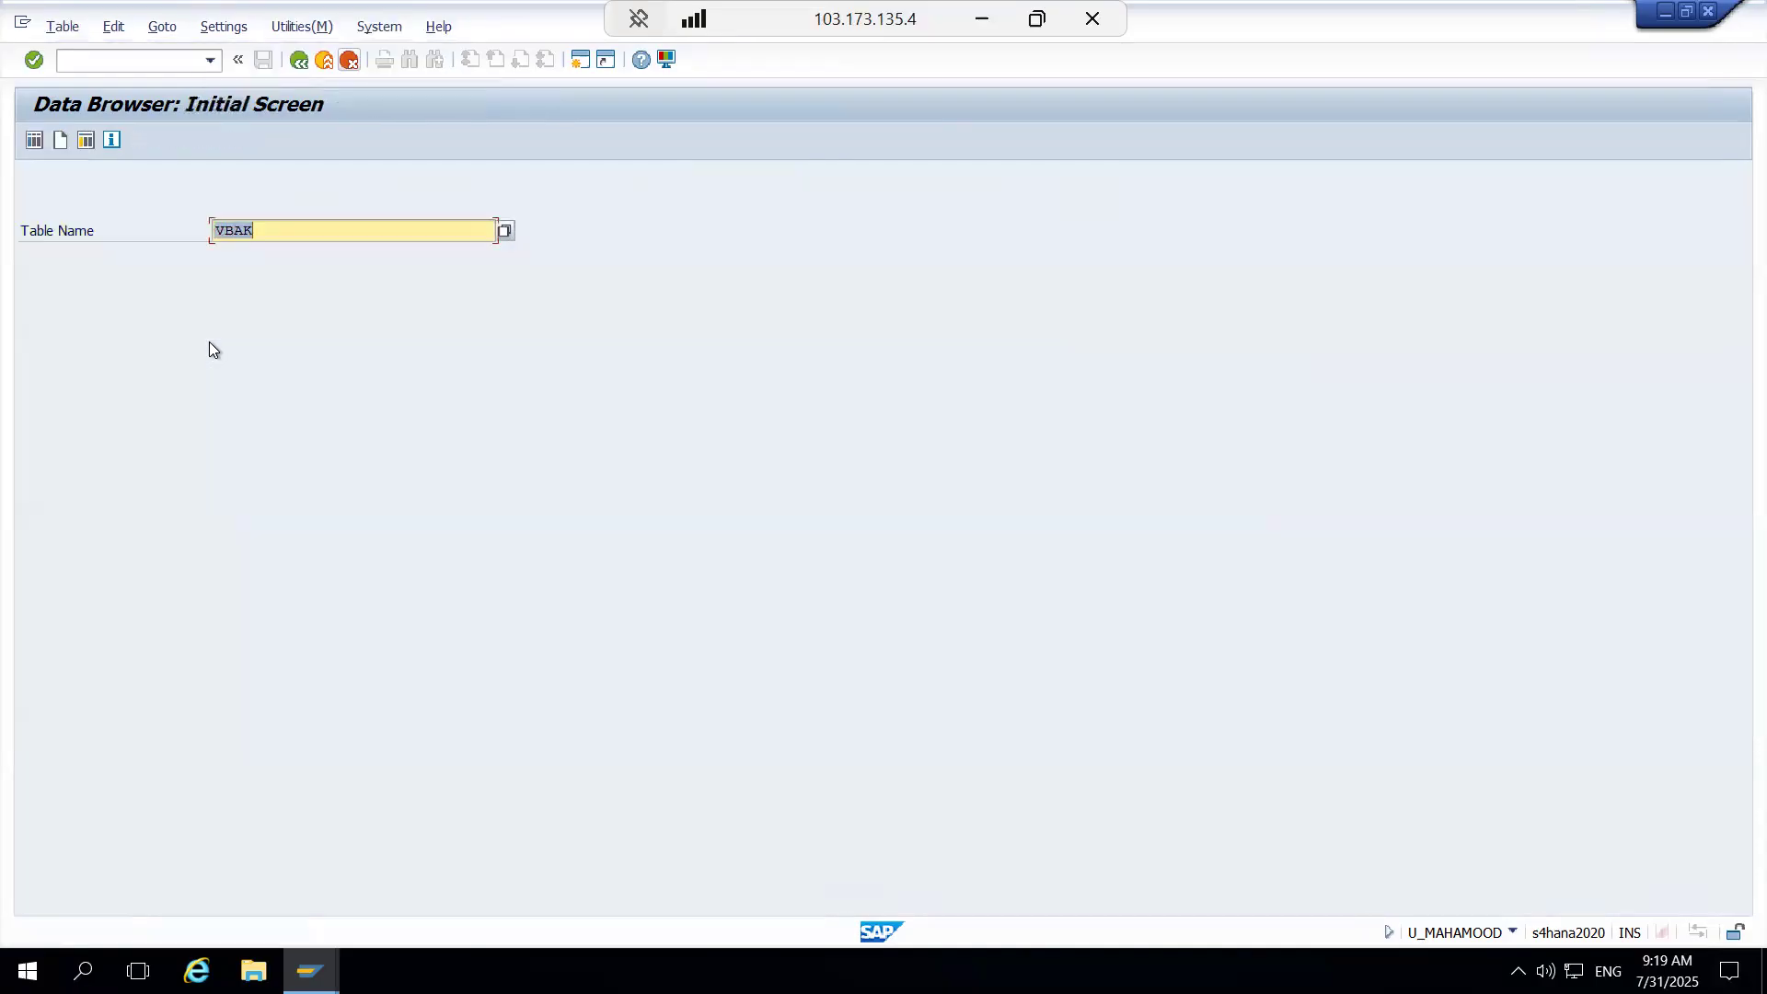
text(ag)
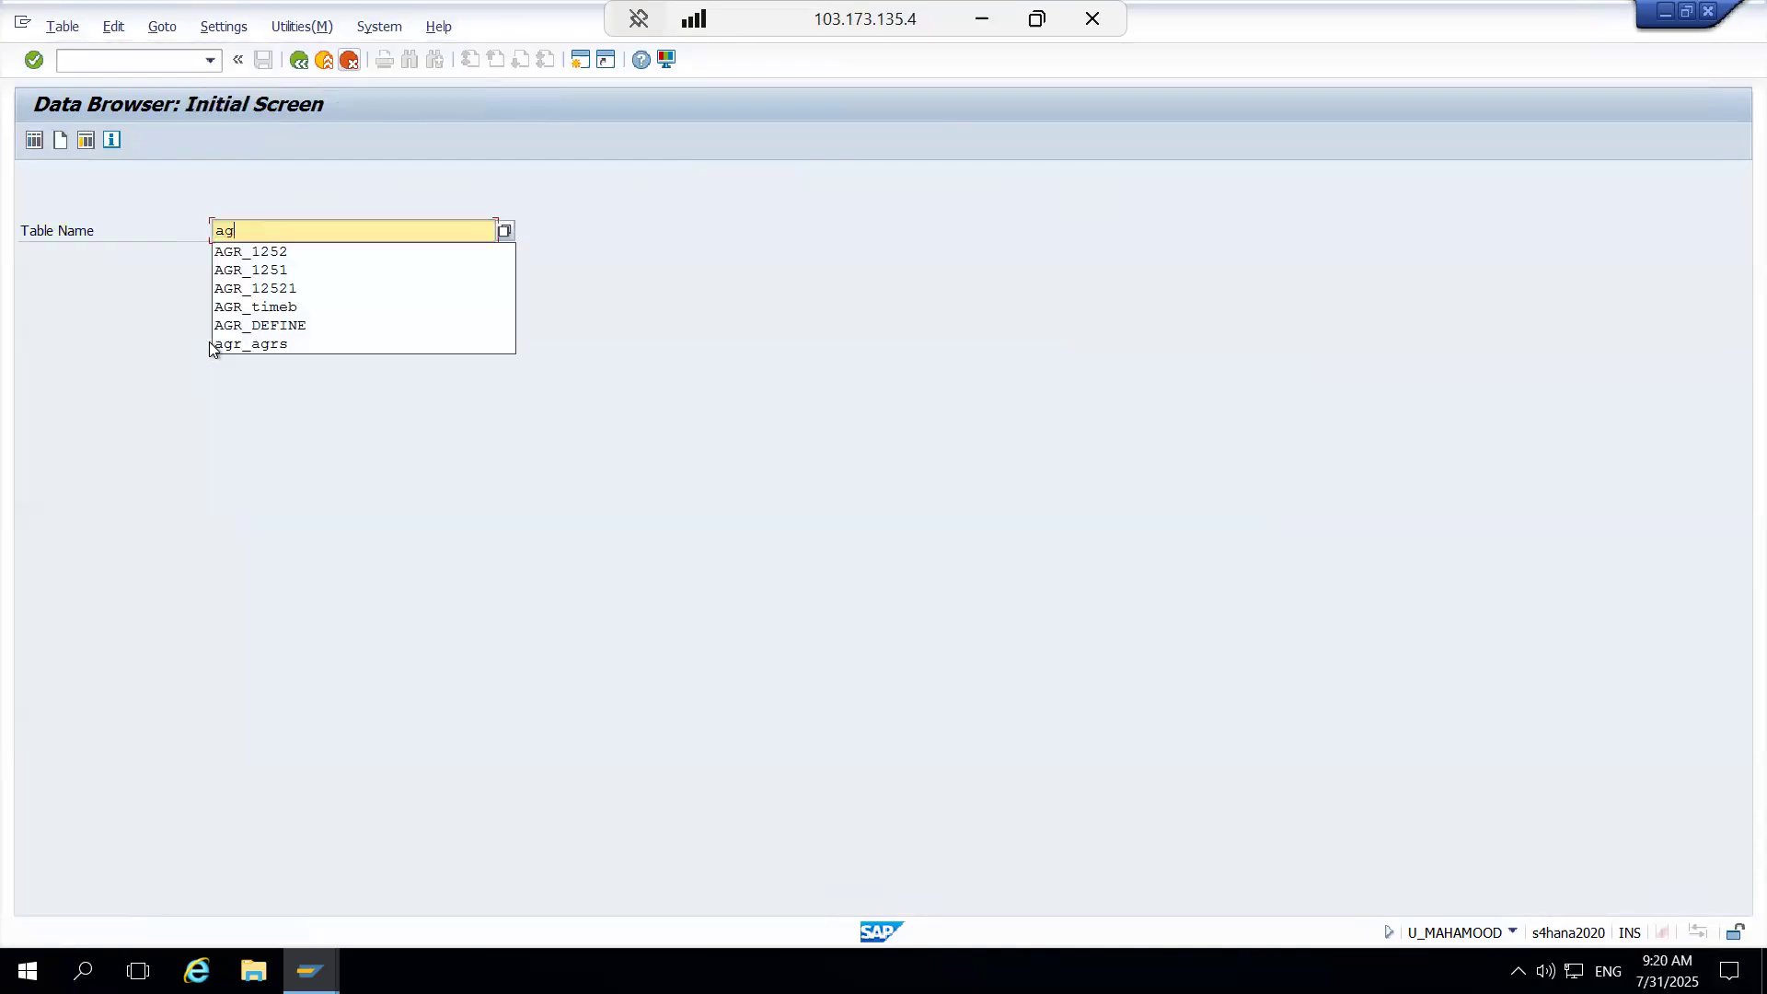
text(r_1)
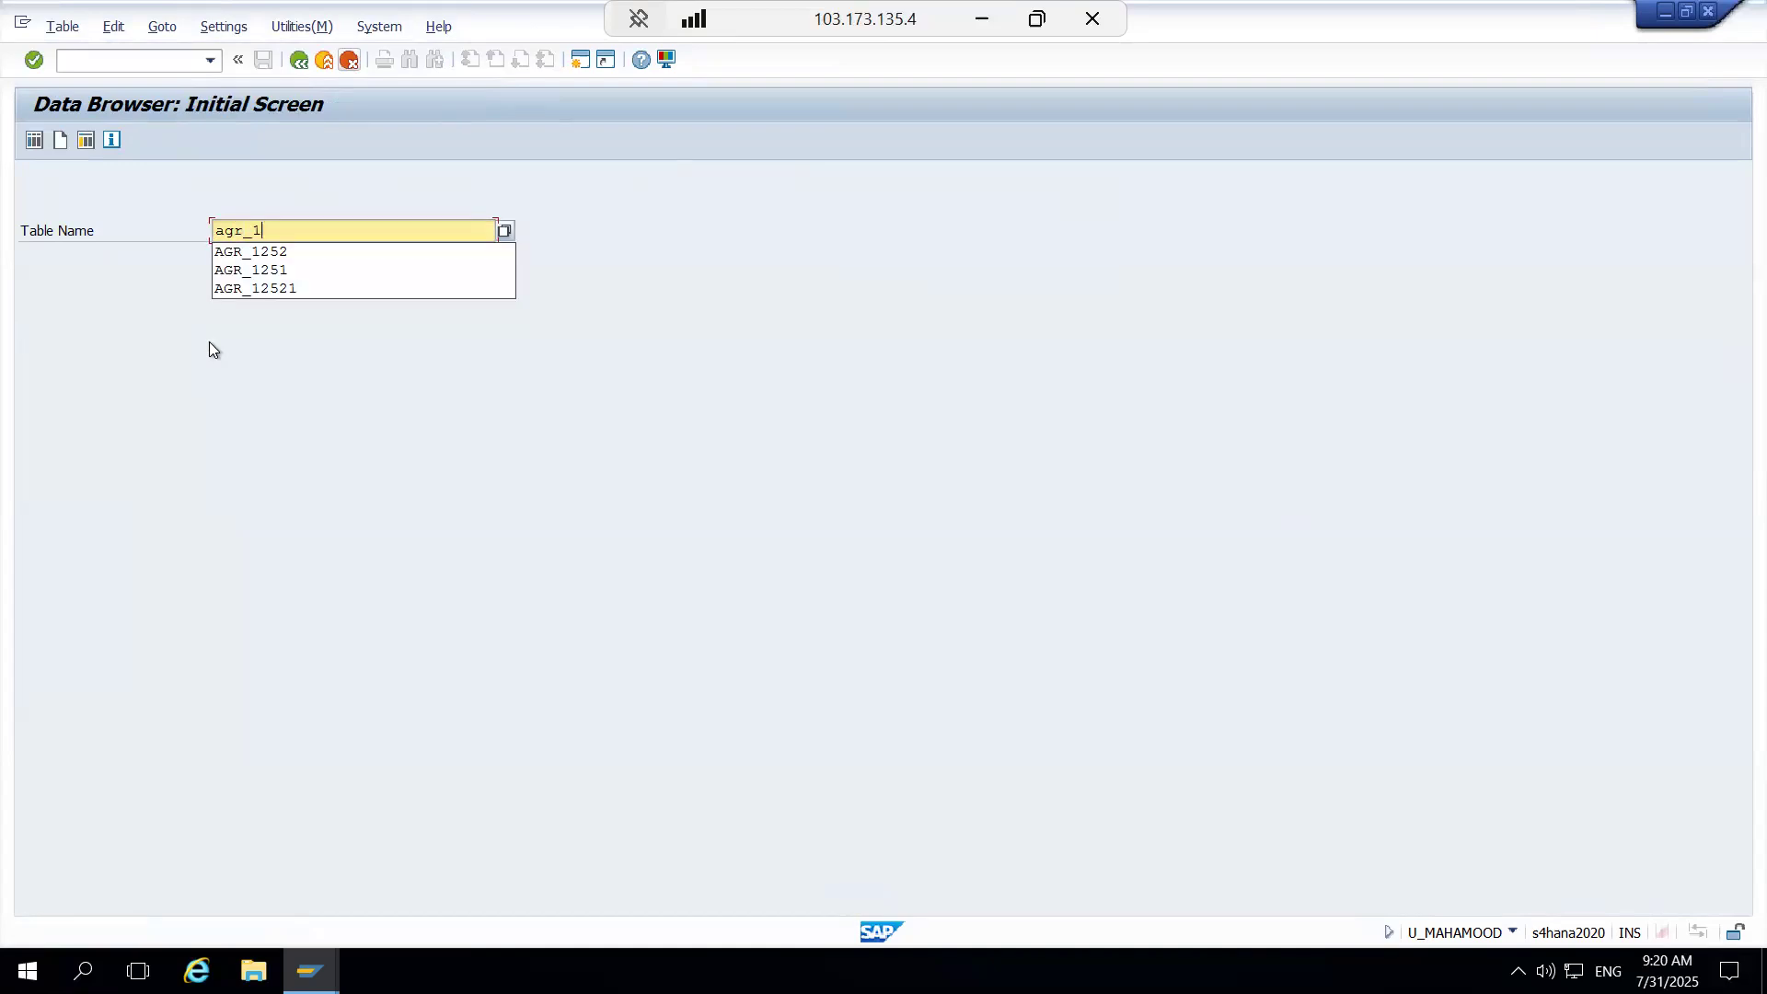
text(252)
key(Return)
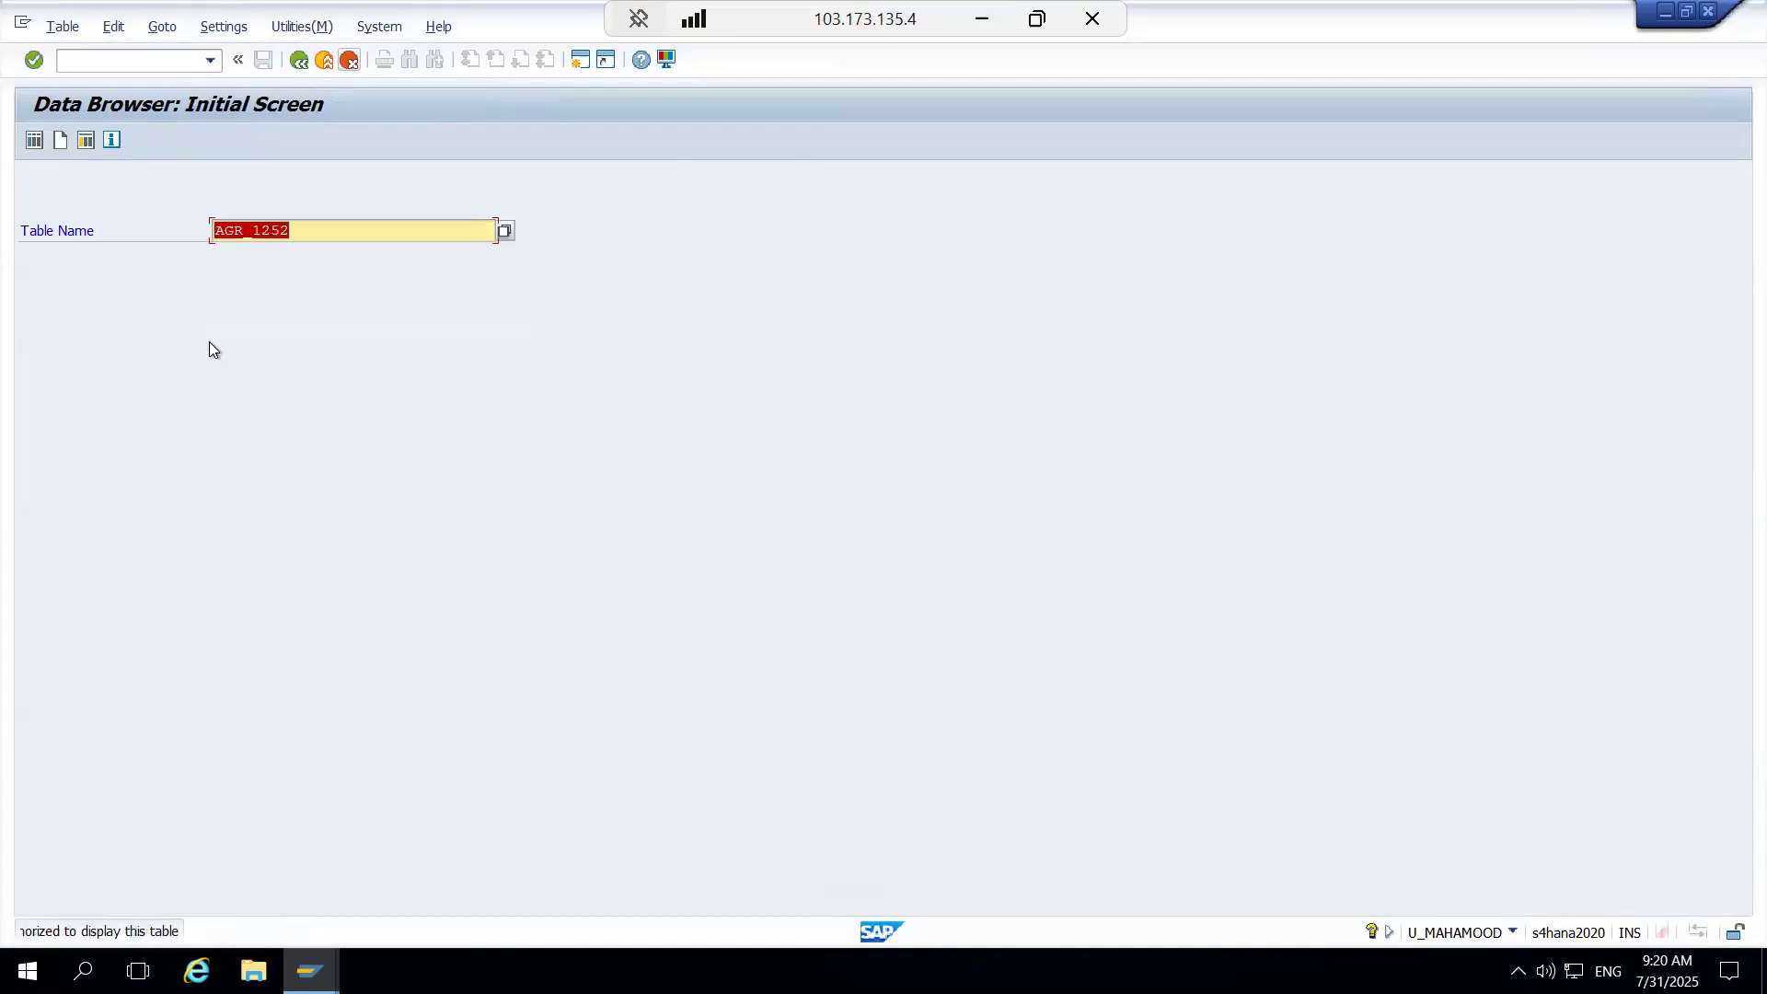
Step: Review the table name allowed in the role's S_TABU_NAM, and check the test user's access to table AGR_1251
key(Right)
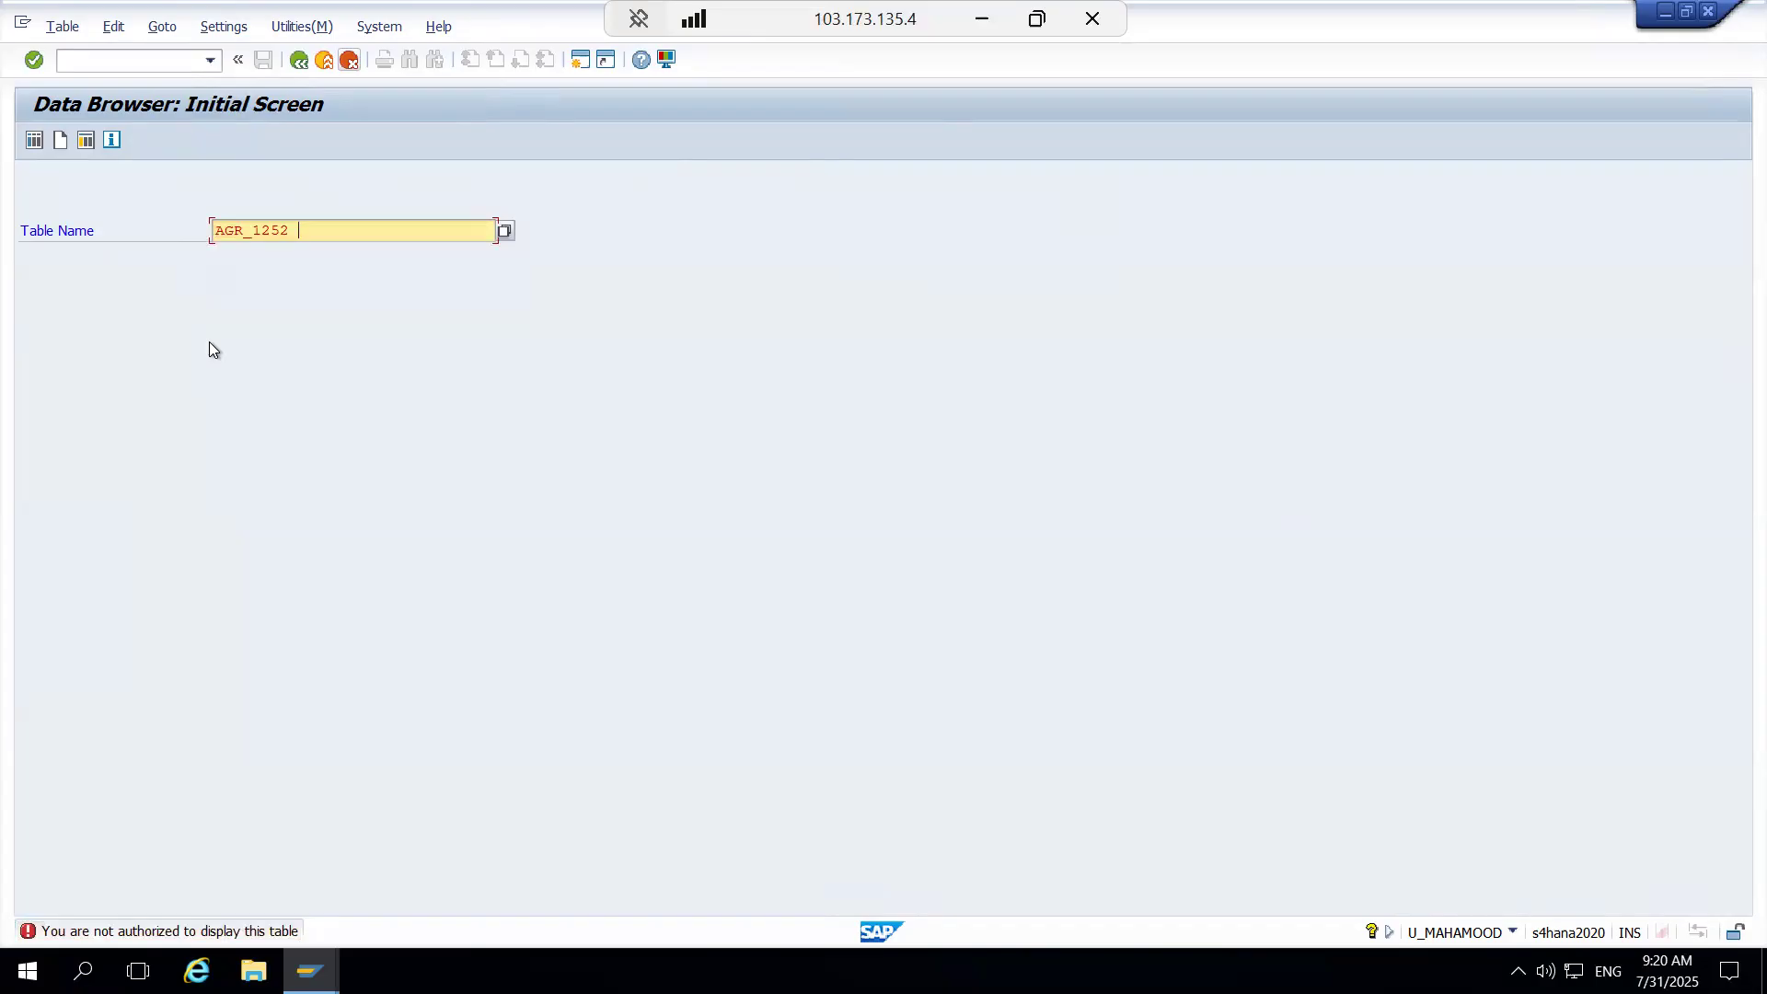
key(BackSpace)
key(BackSpace)
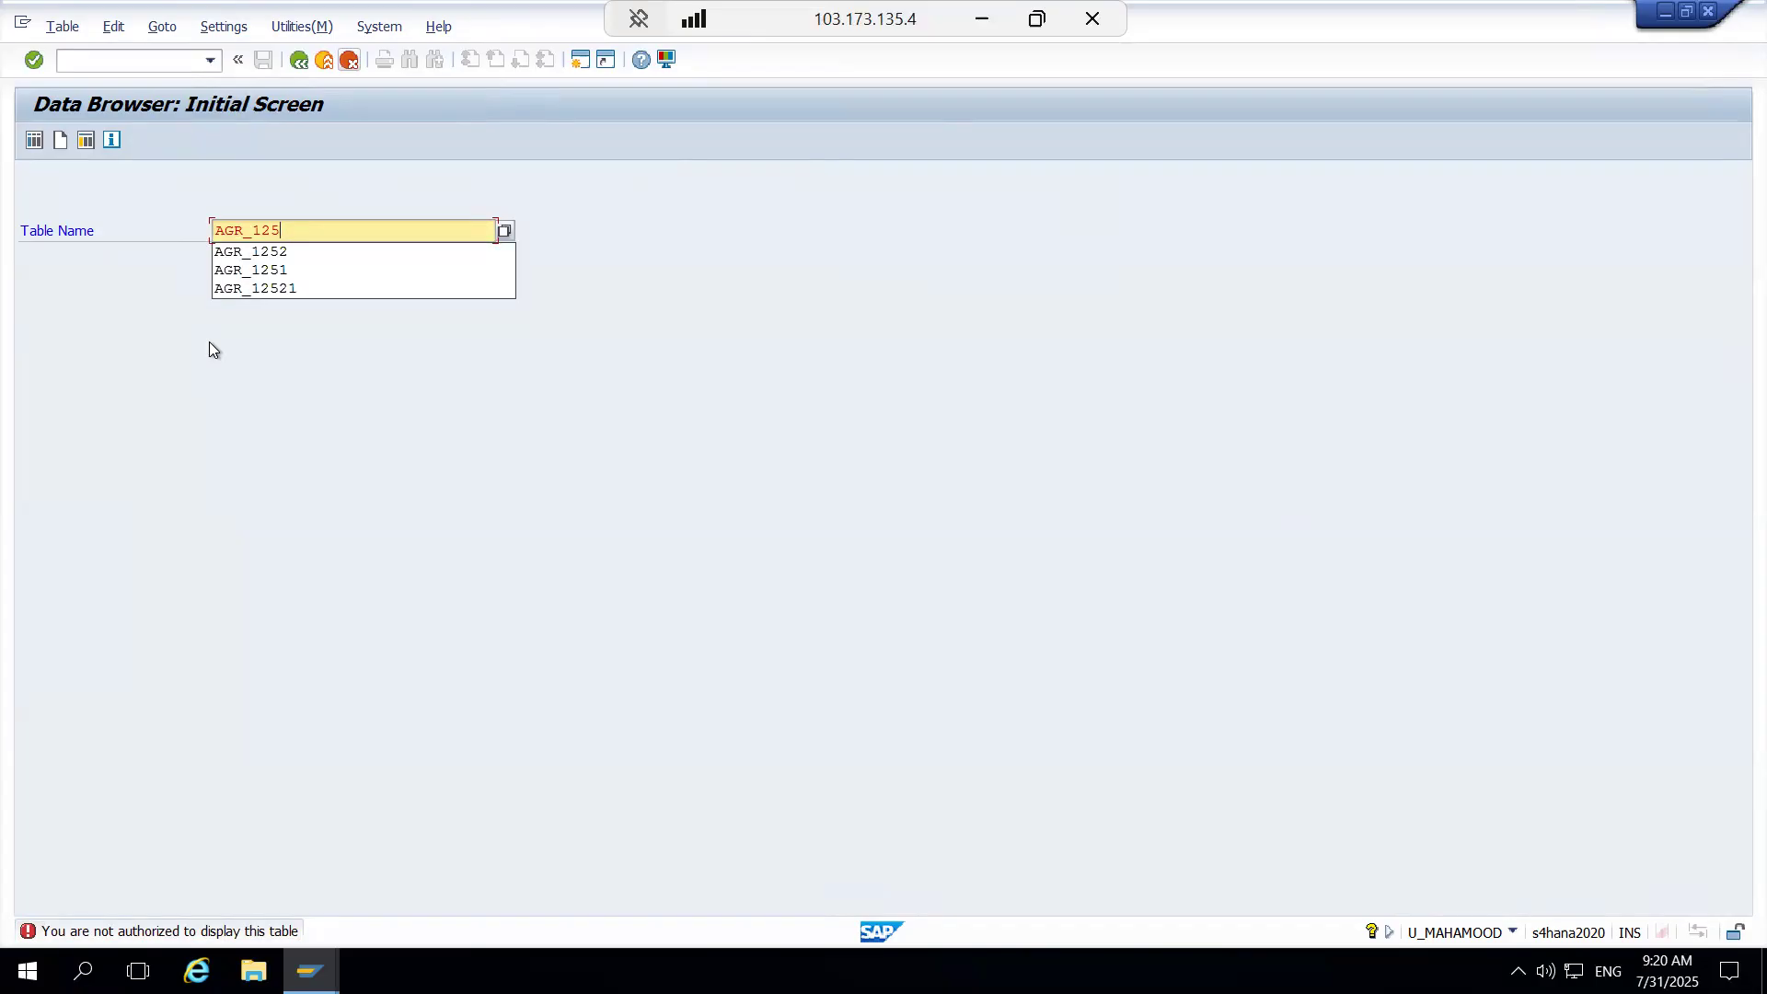
key(alt+Tab)
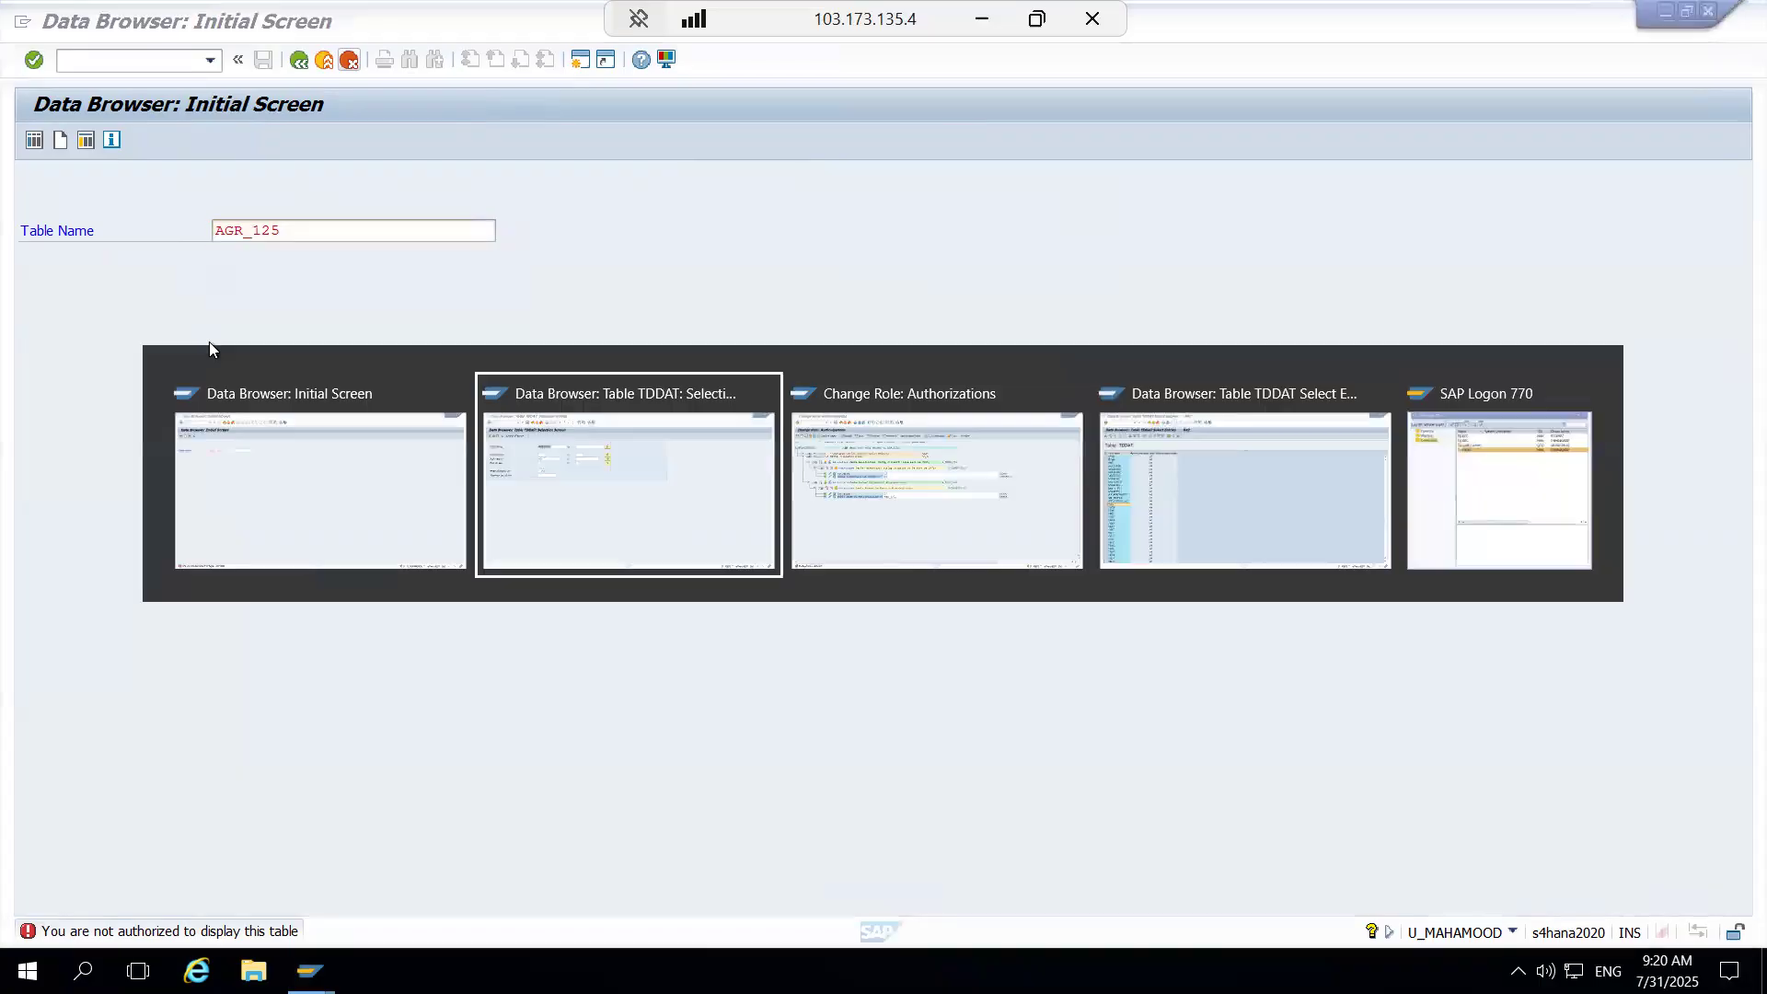
key(alt+Tab)
key(alt+Tab)
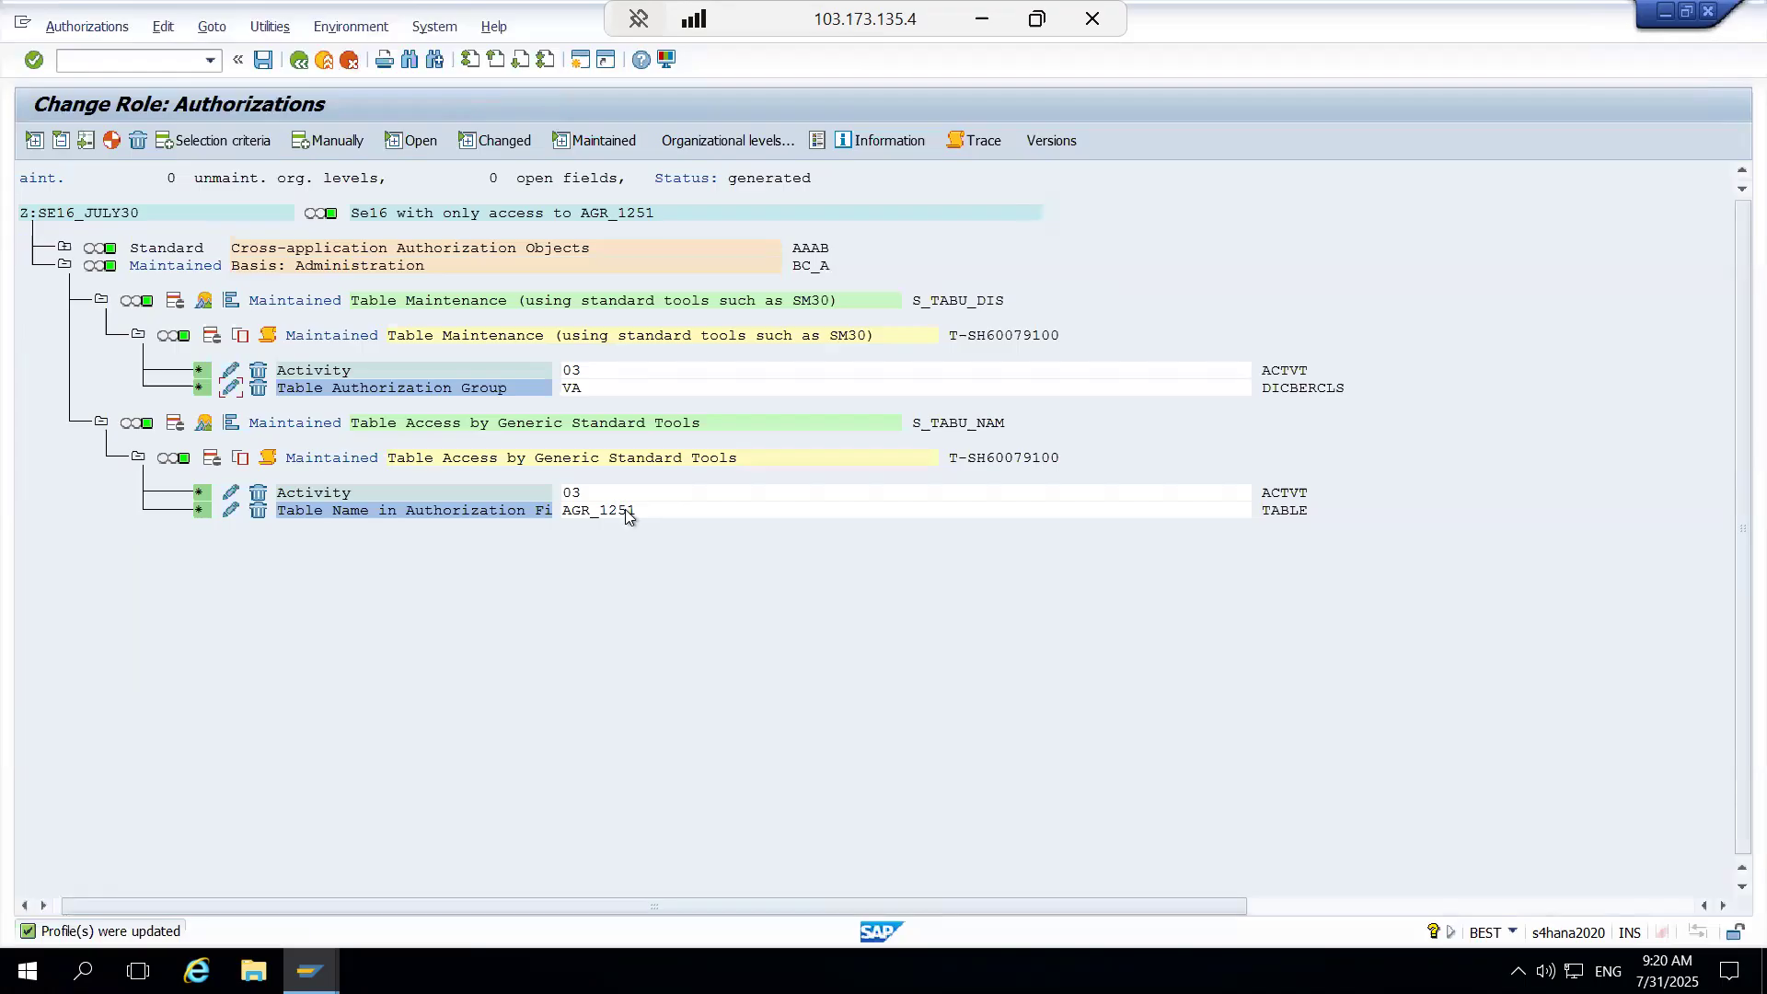
key(alt+Tab)
key(alt+Tab)
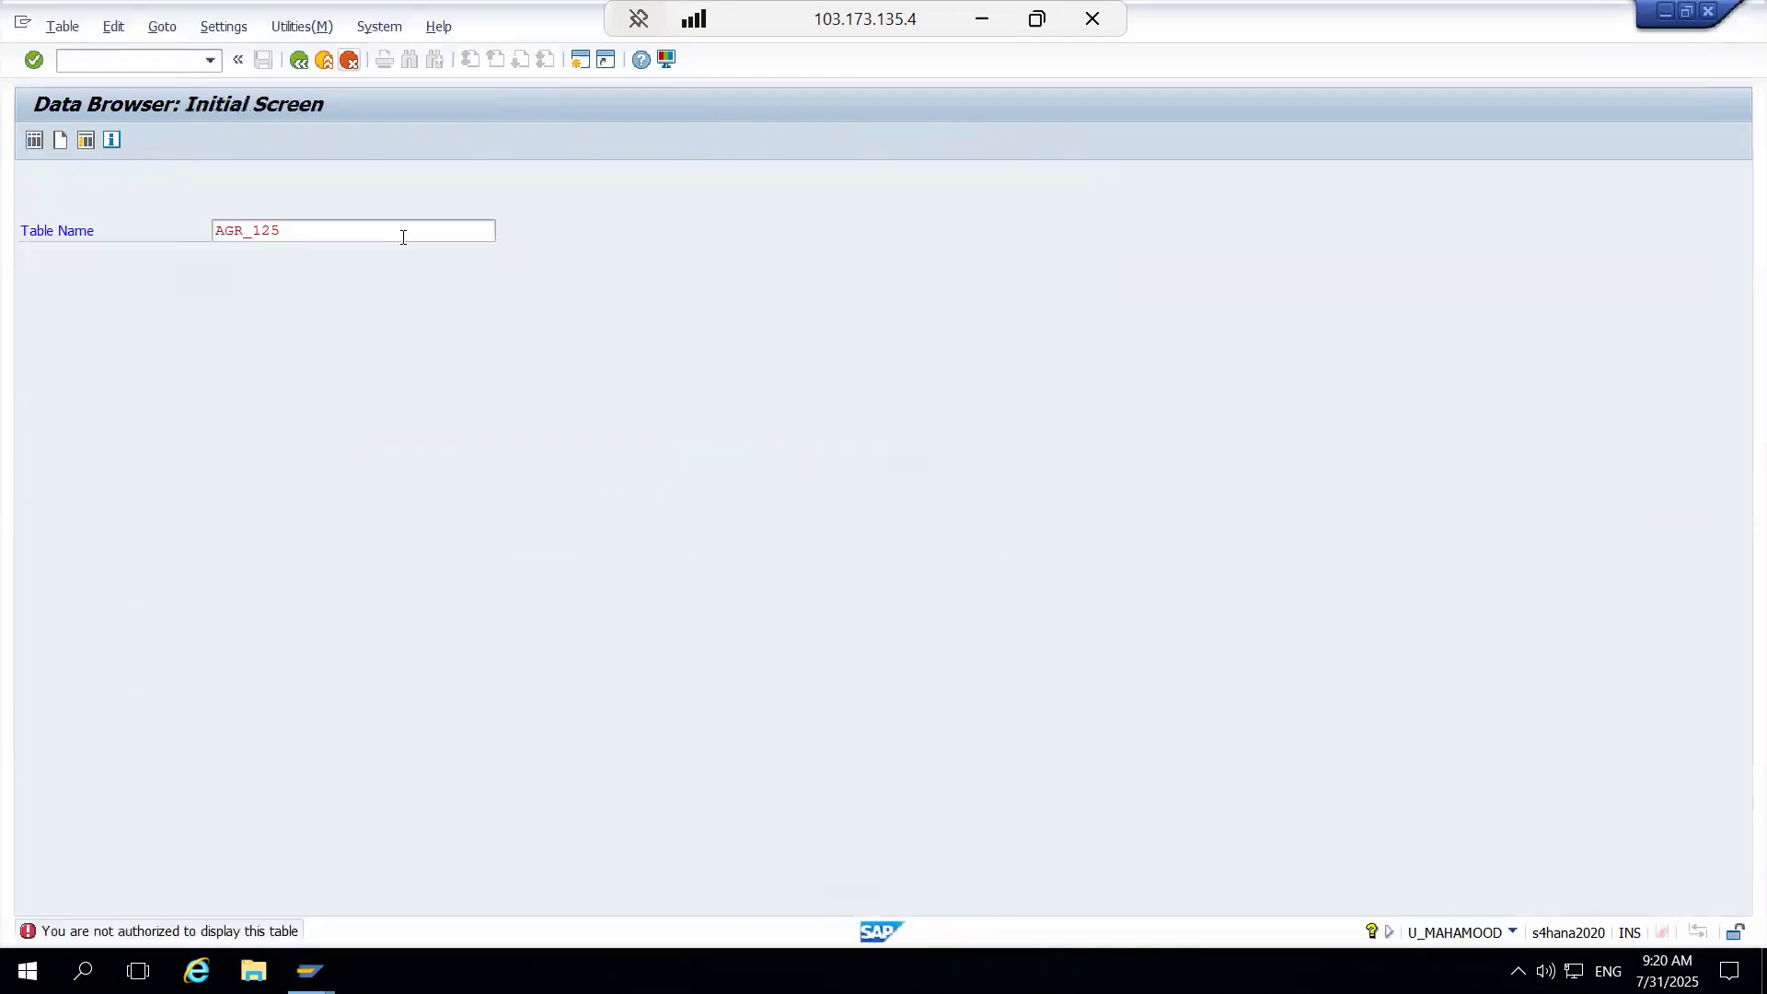
text(1)
key(Return)
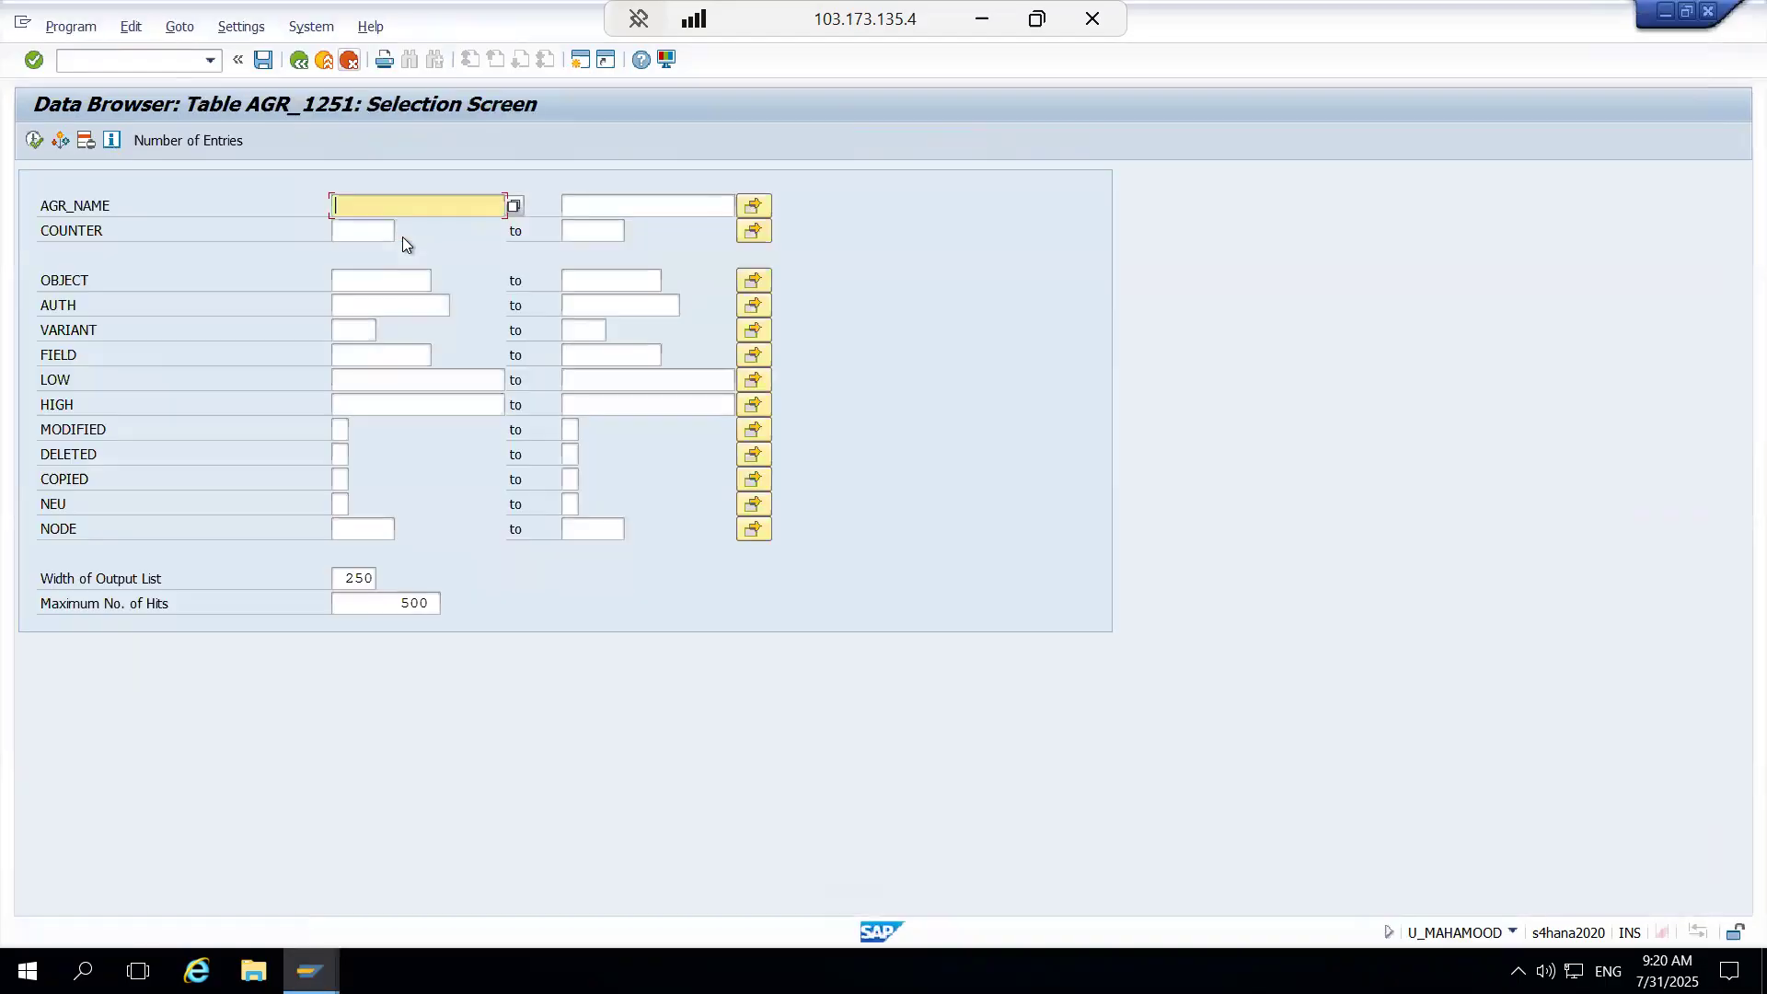
Step: Return to the initial table selection and check the test user's access to table AGR_DEFINE
key(F3)
key(BackSpace)
text(agr_define)
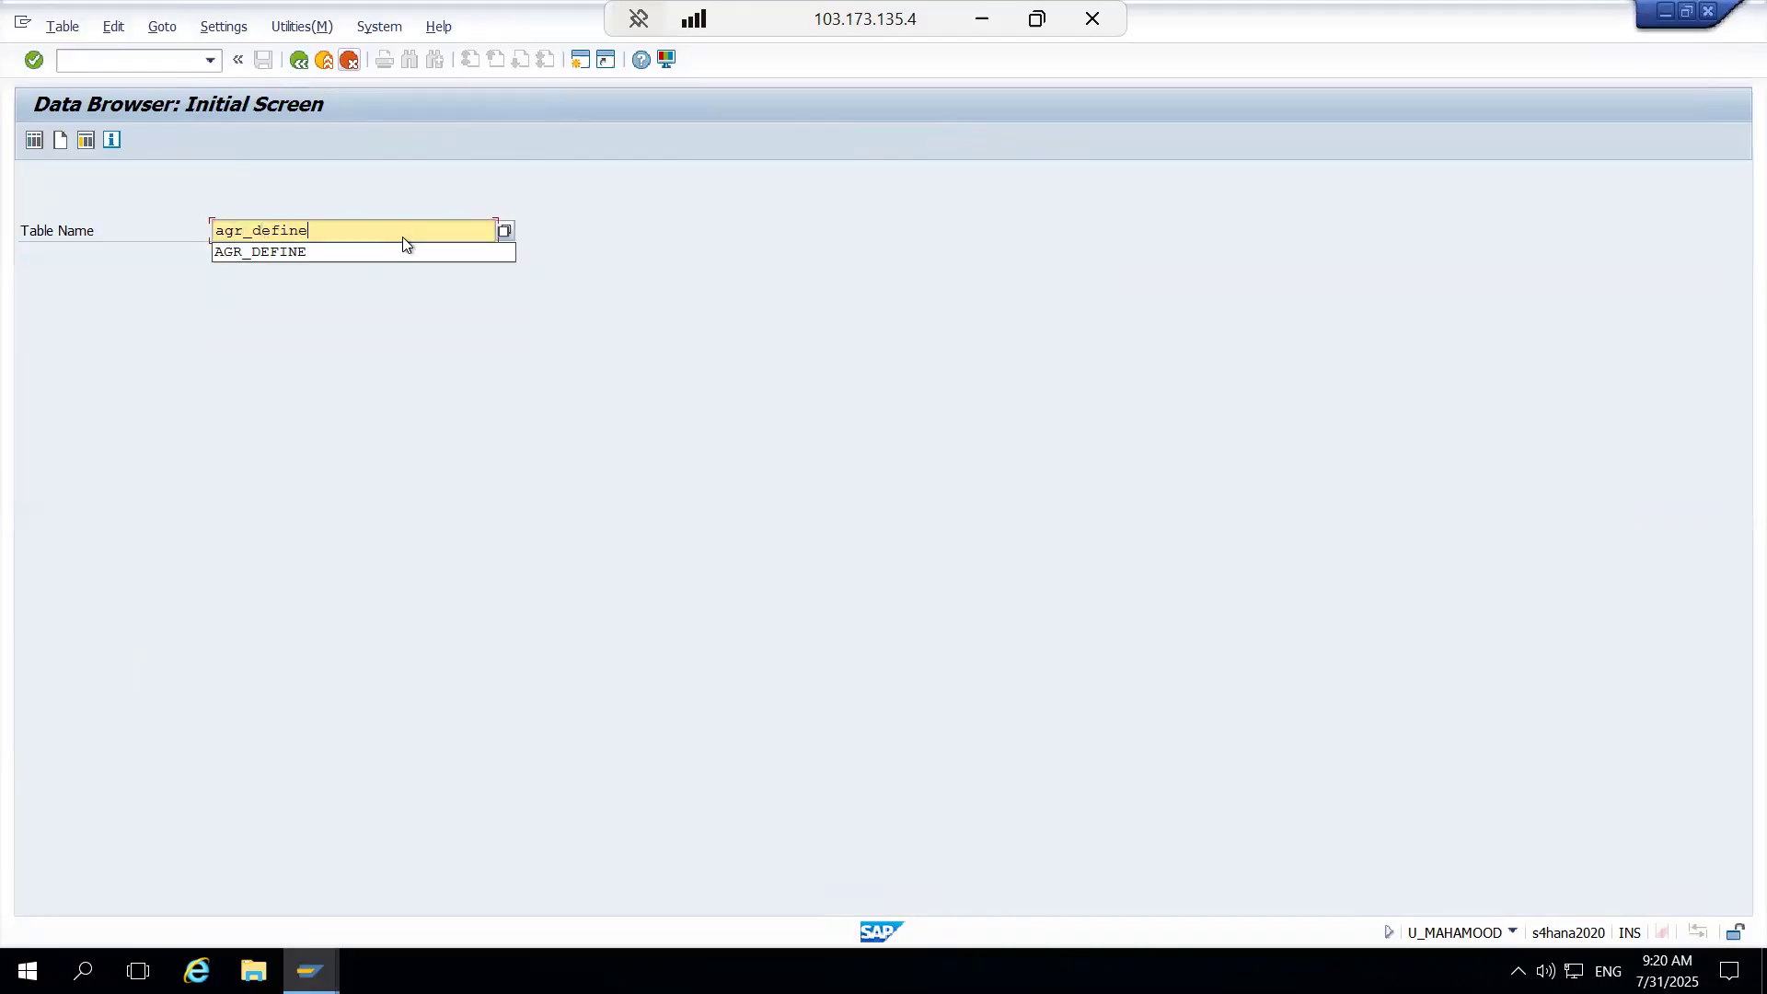
key(Return)
Step: Compare the AGR_DEFINE access result with the S_TABU_DIS and S_TABU_NAM values in the role's authorizations
key(alt+Tab)
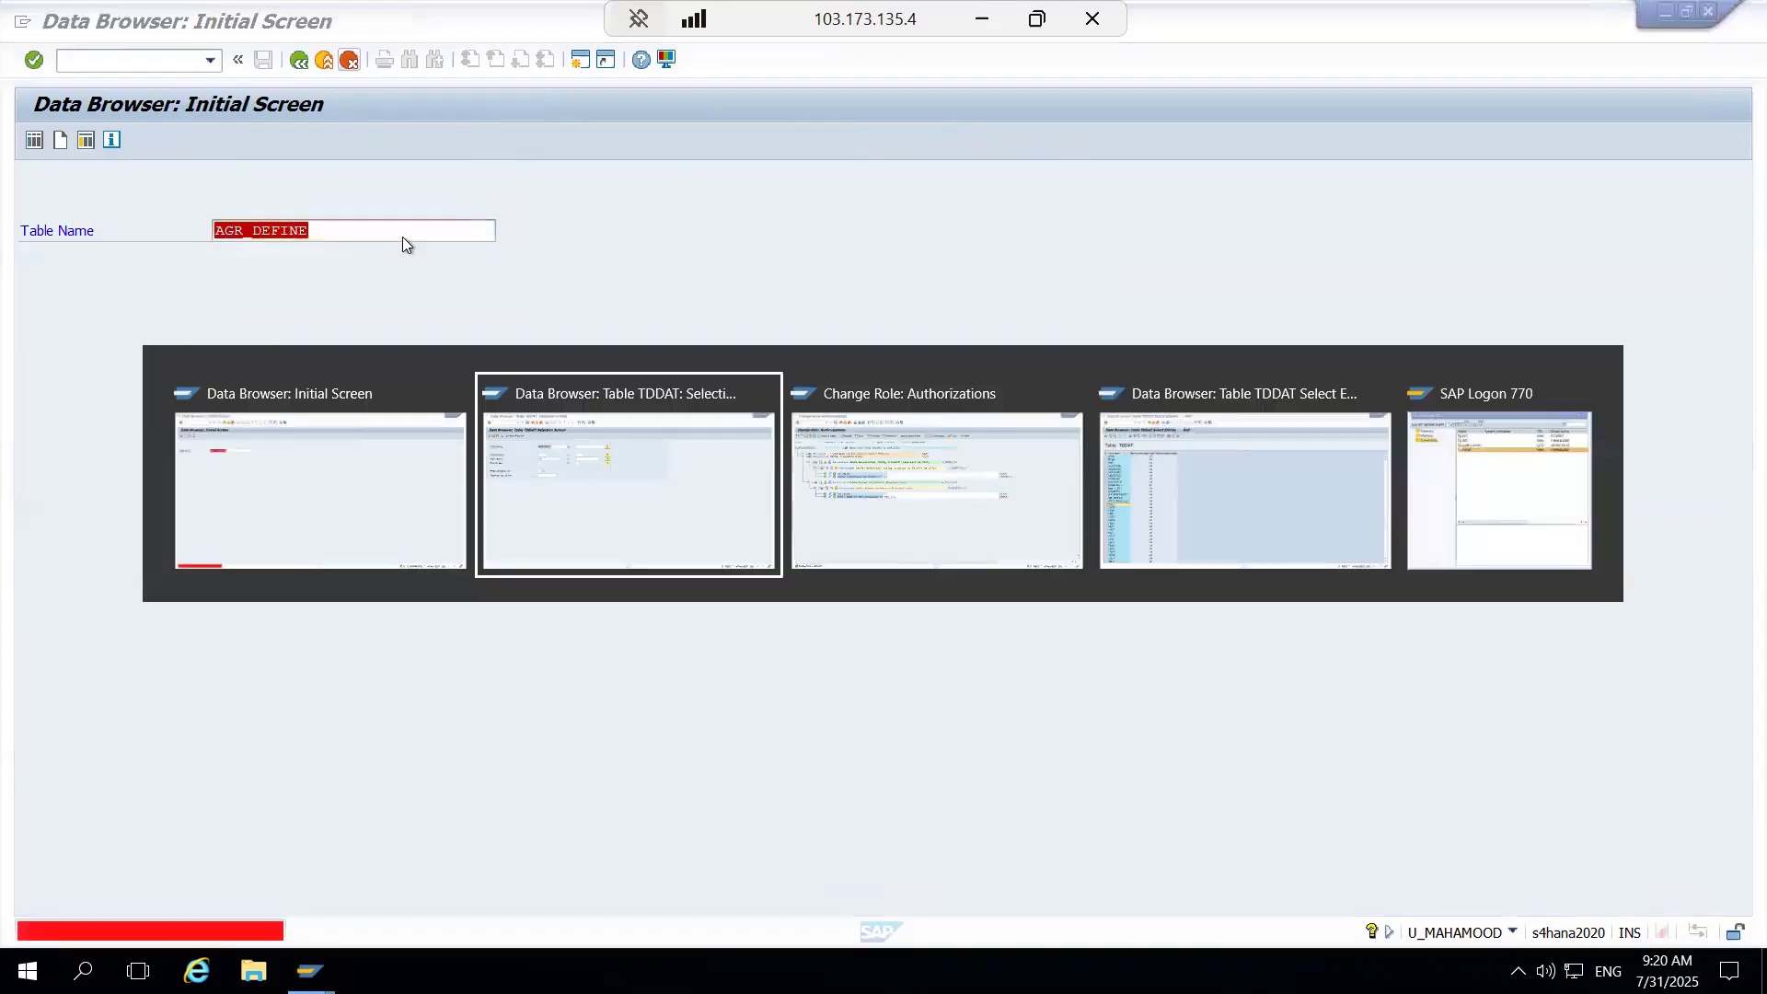
key(alt+Tab)
key(alt+Tab)
key(alt+Tab)
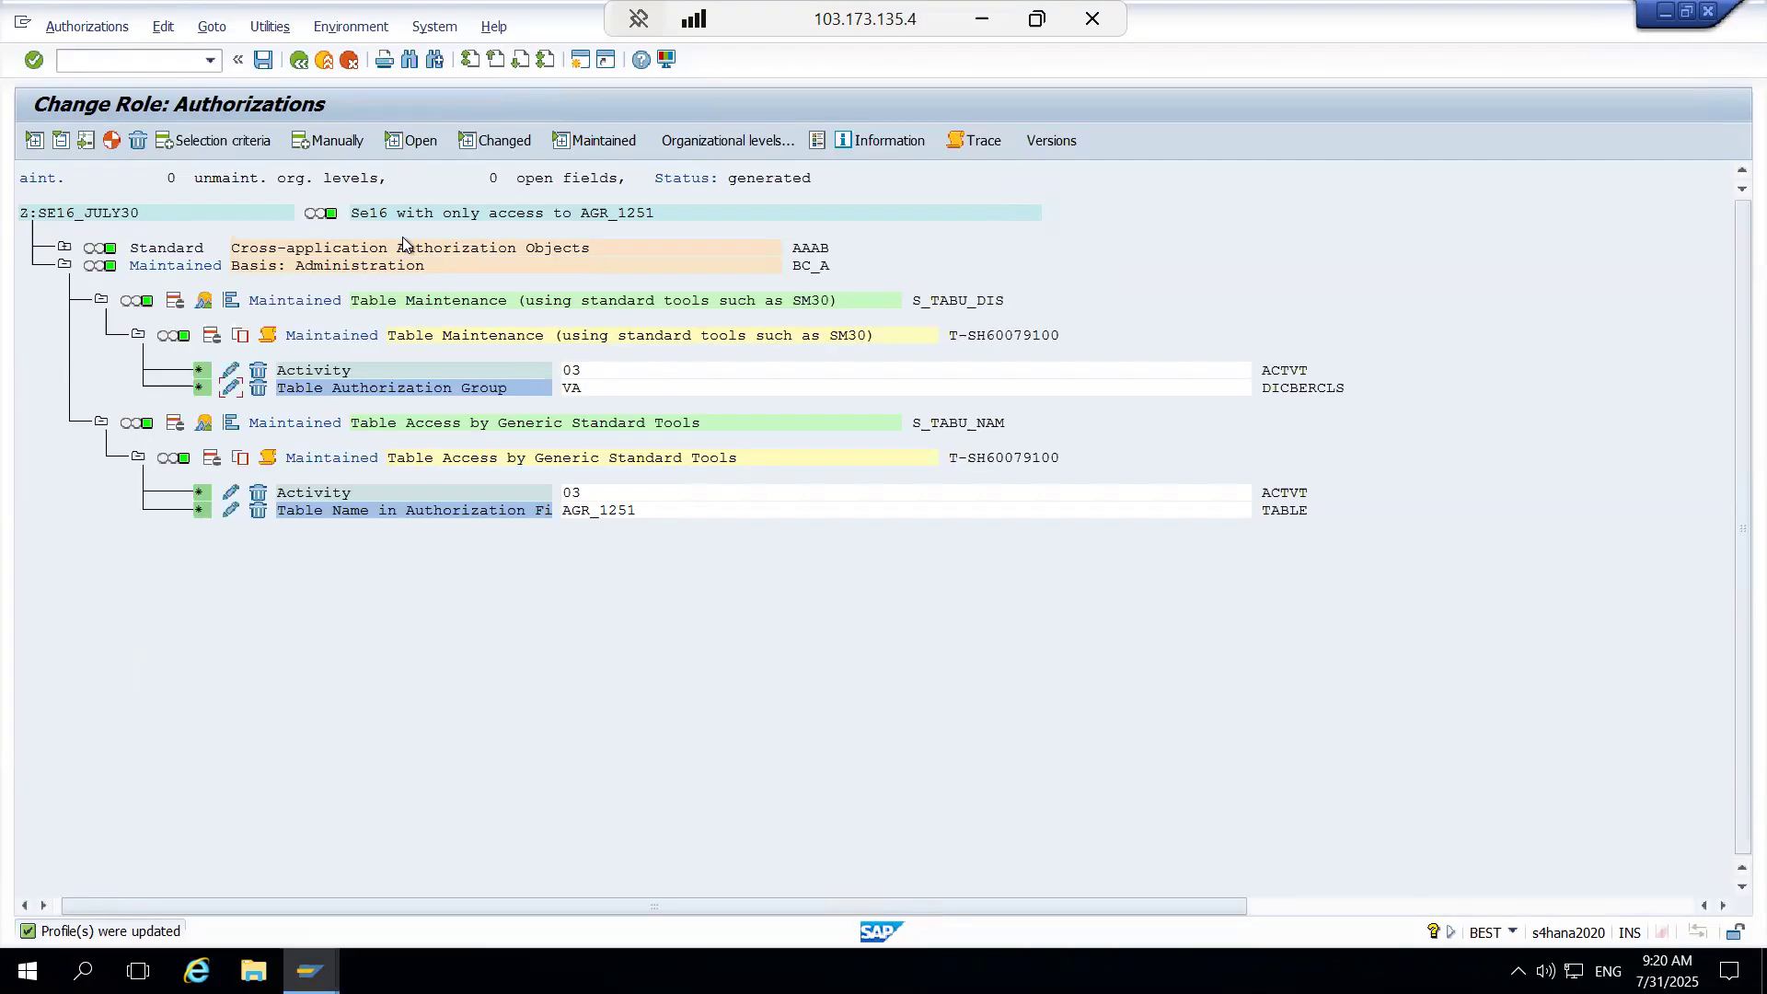
key(alt+Tab)
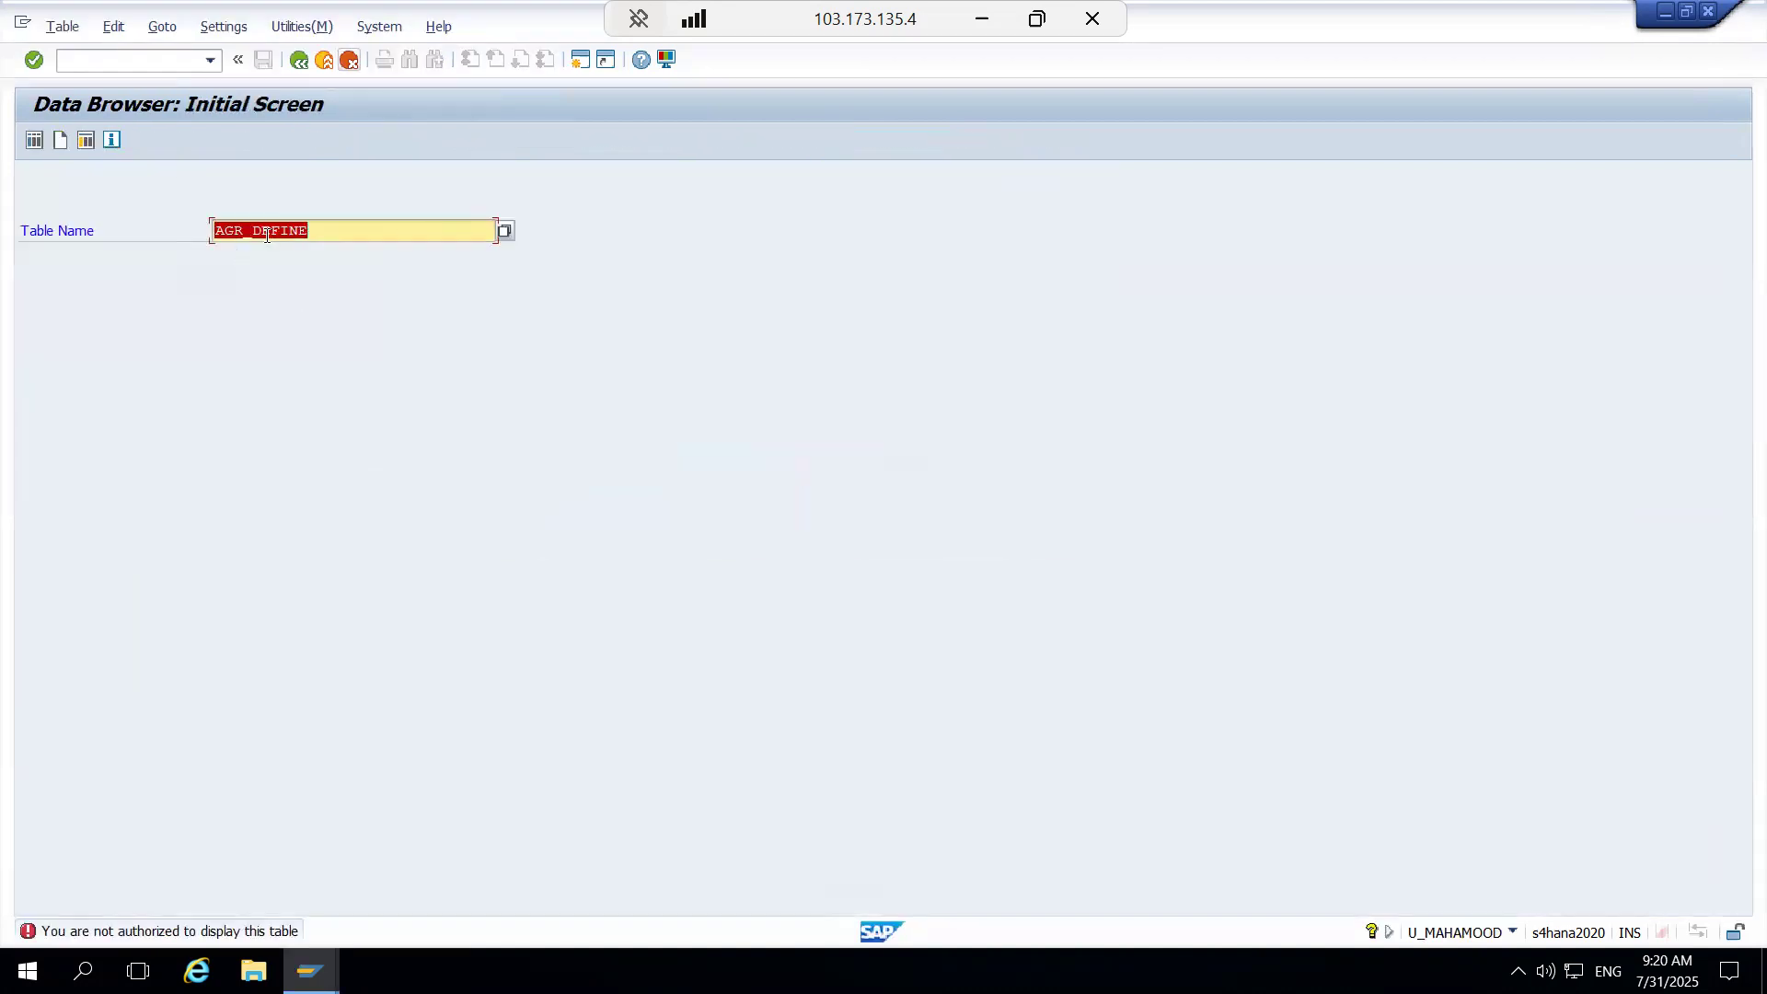
key(alt+Tab)
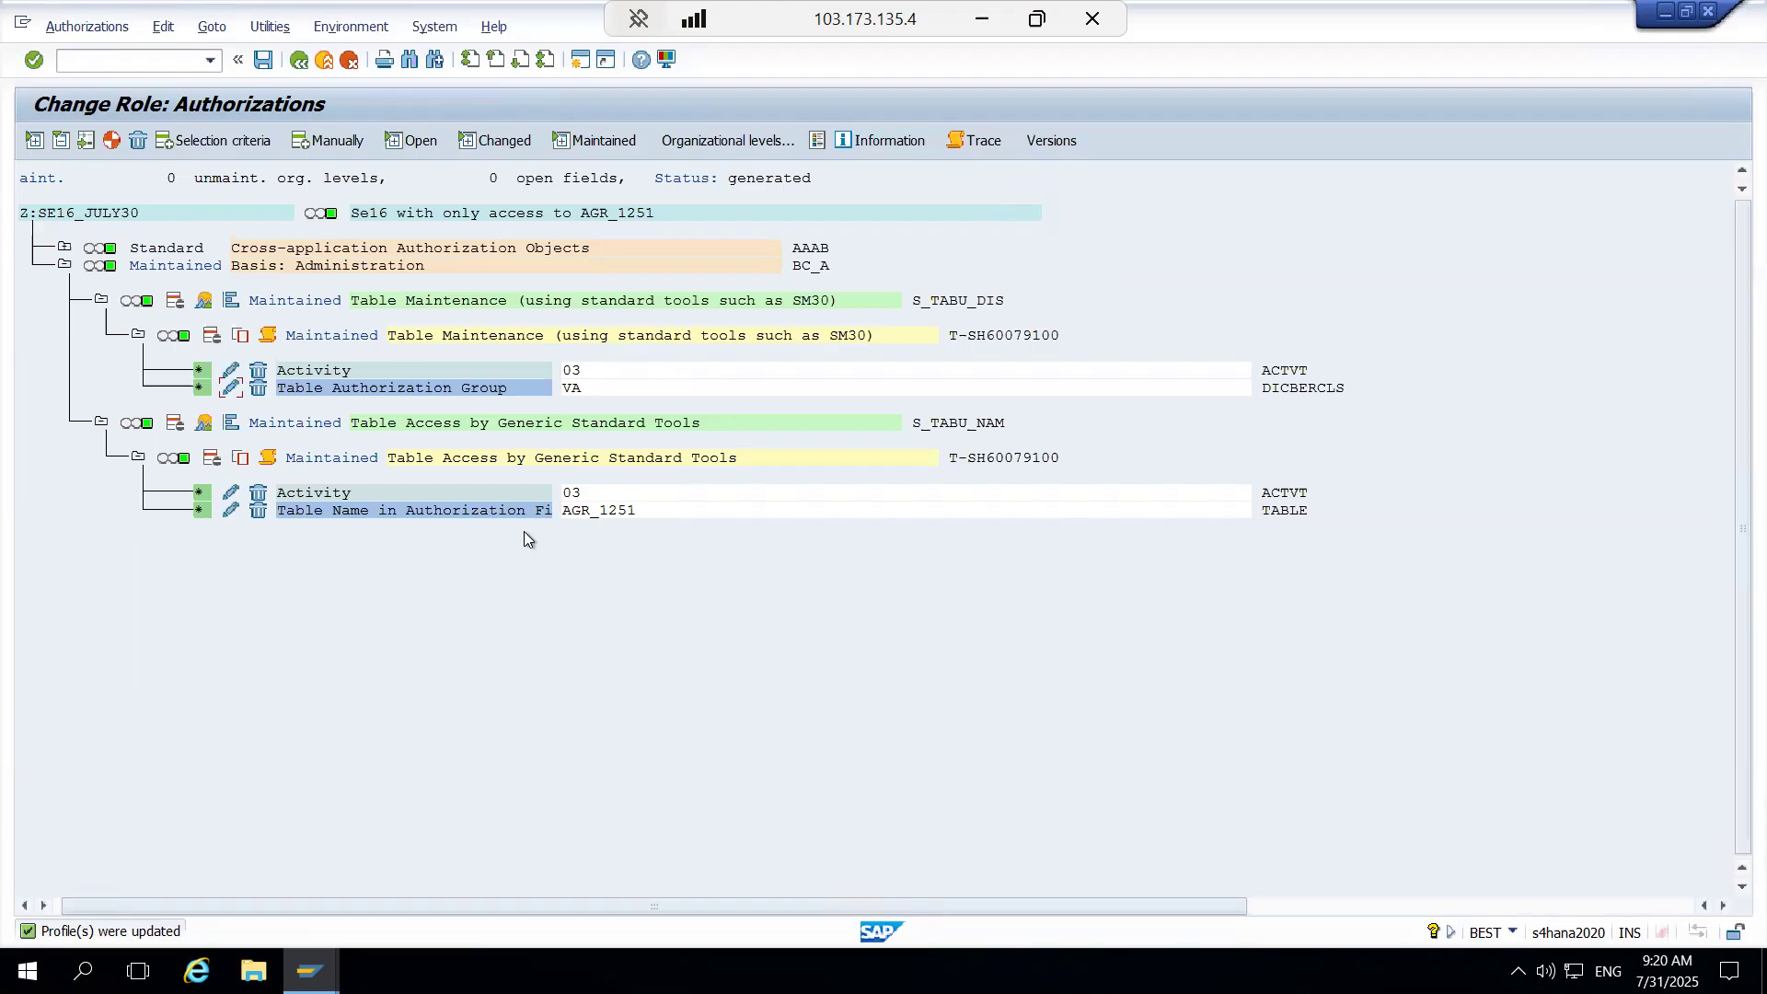
key(alt+Tab)
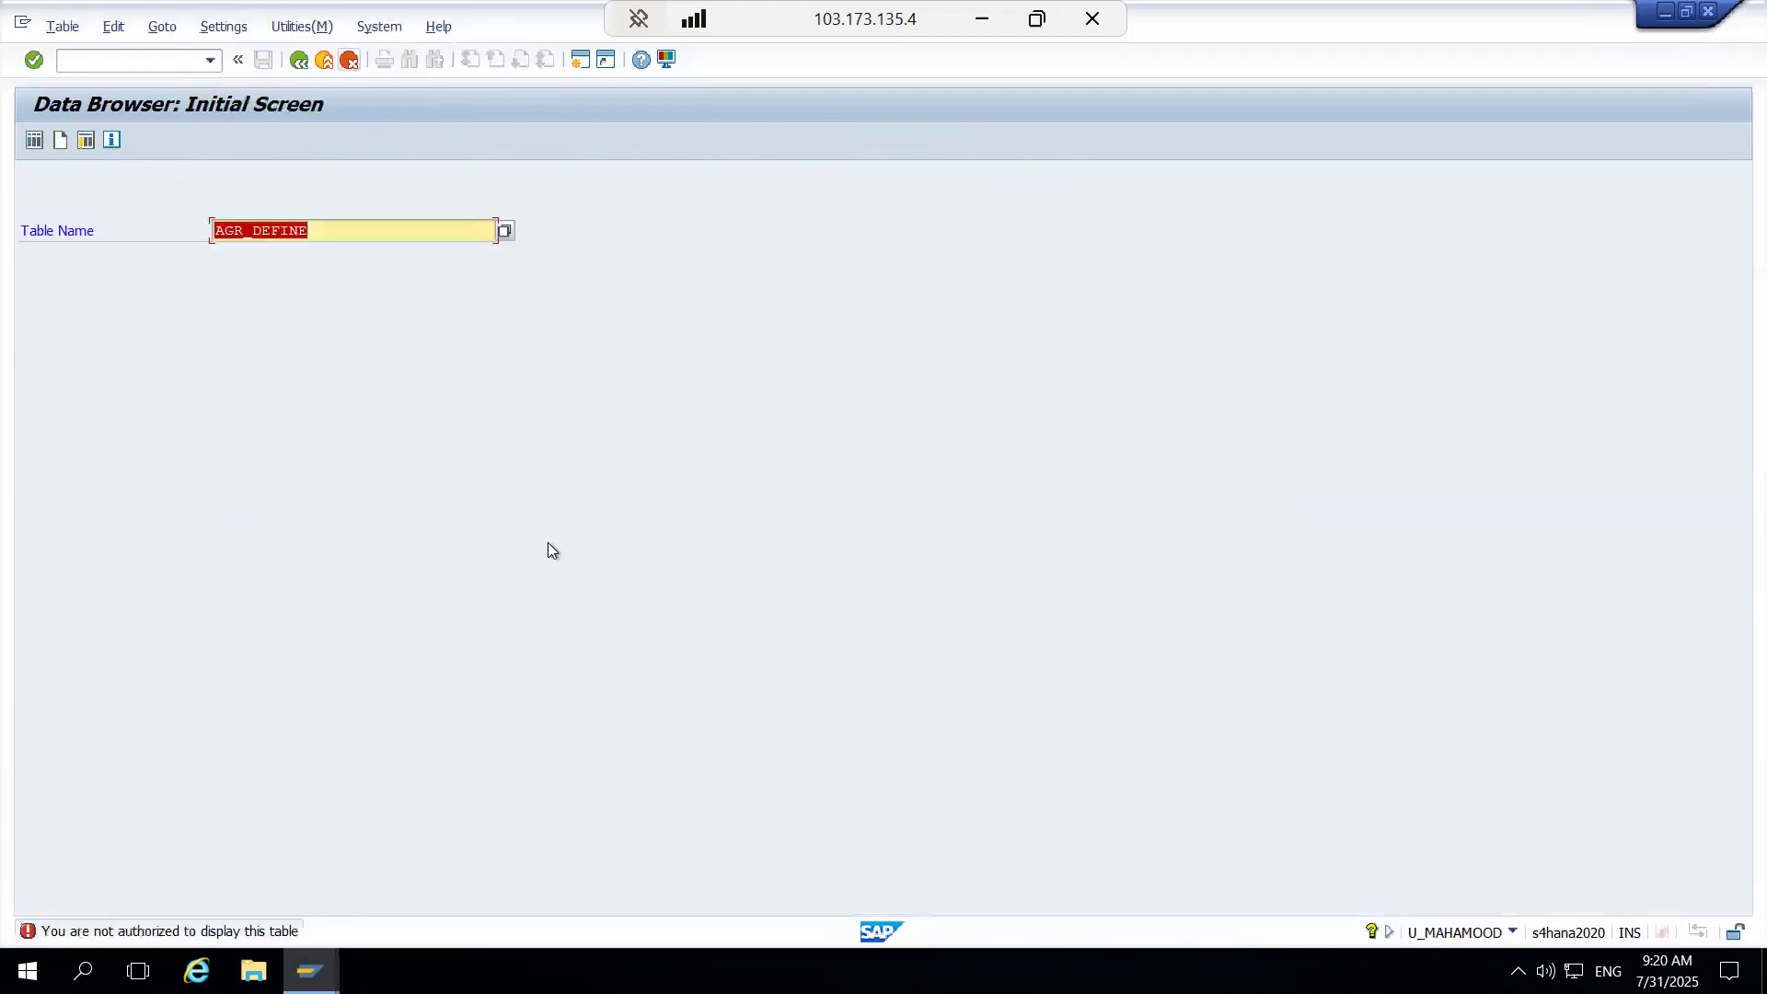
Step: Switch to the TDDAT selection, clear the Authorization value and run it for table AGR_DEFINE
key(alt+Tab)
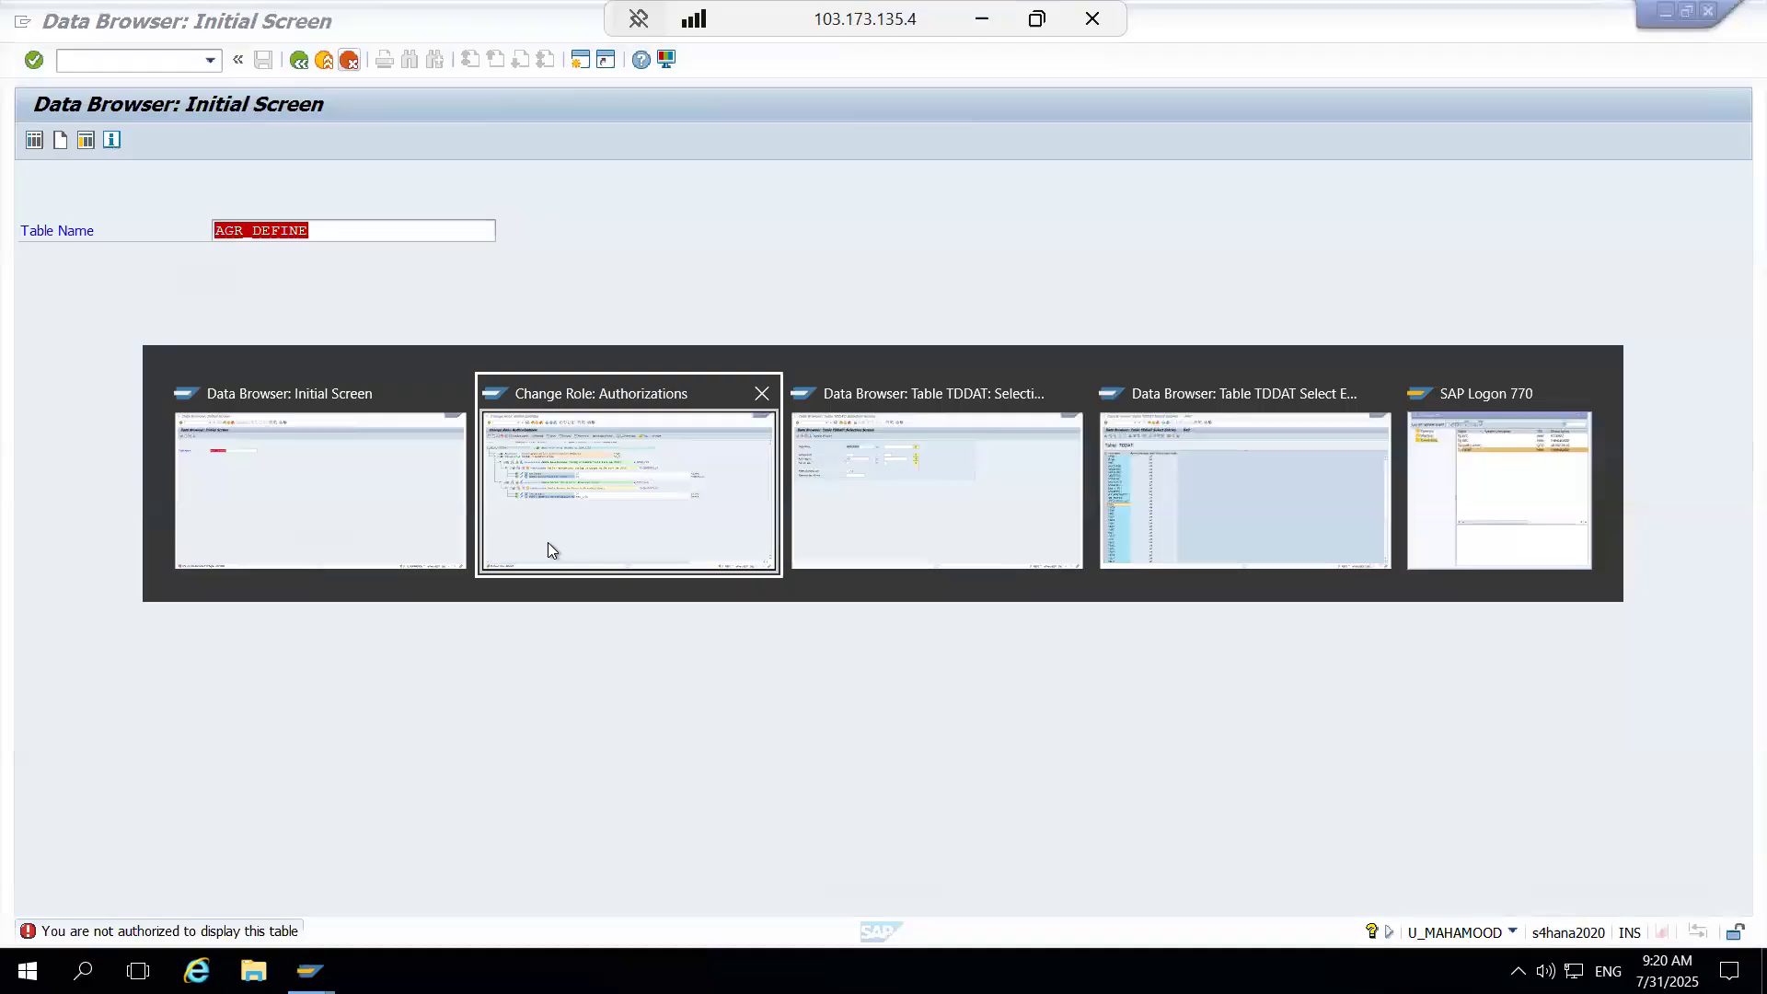
key(alt+Tab)
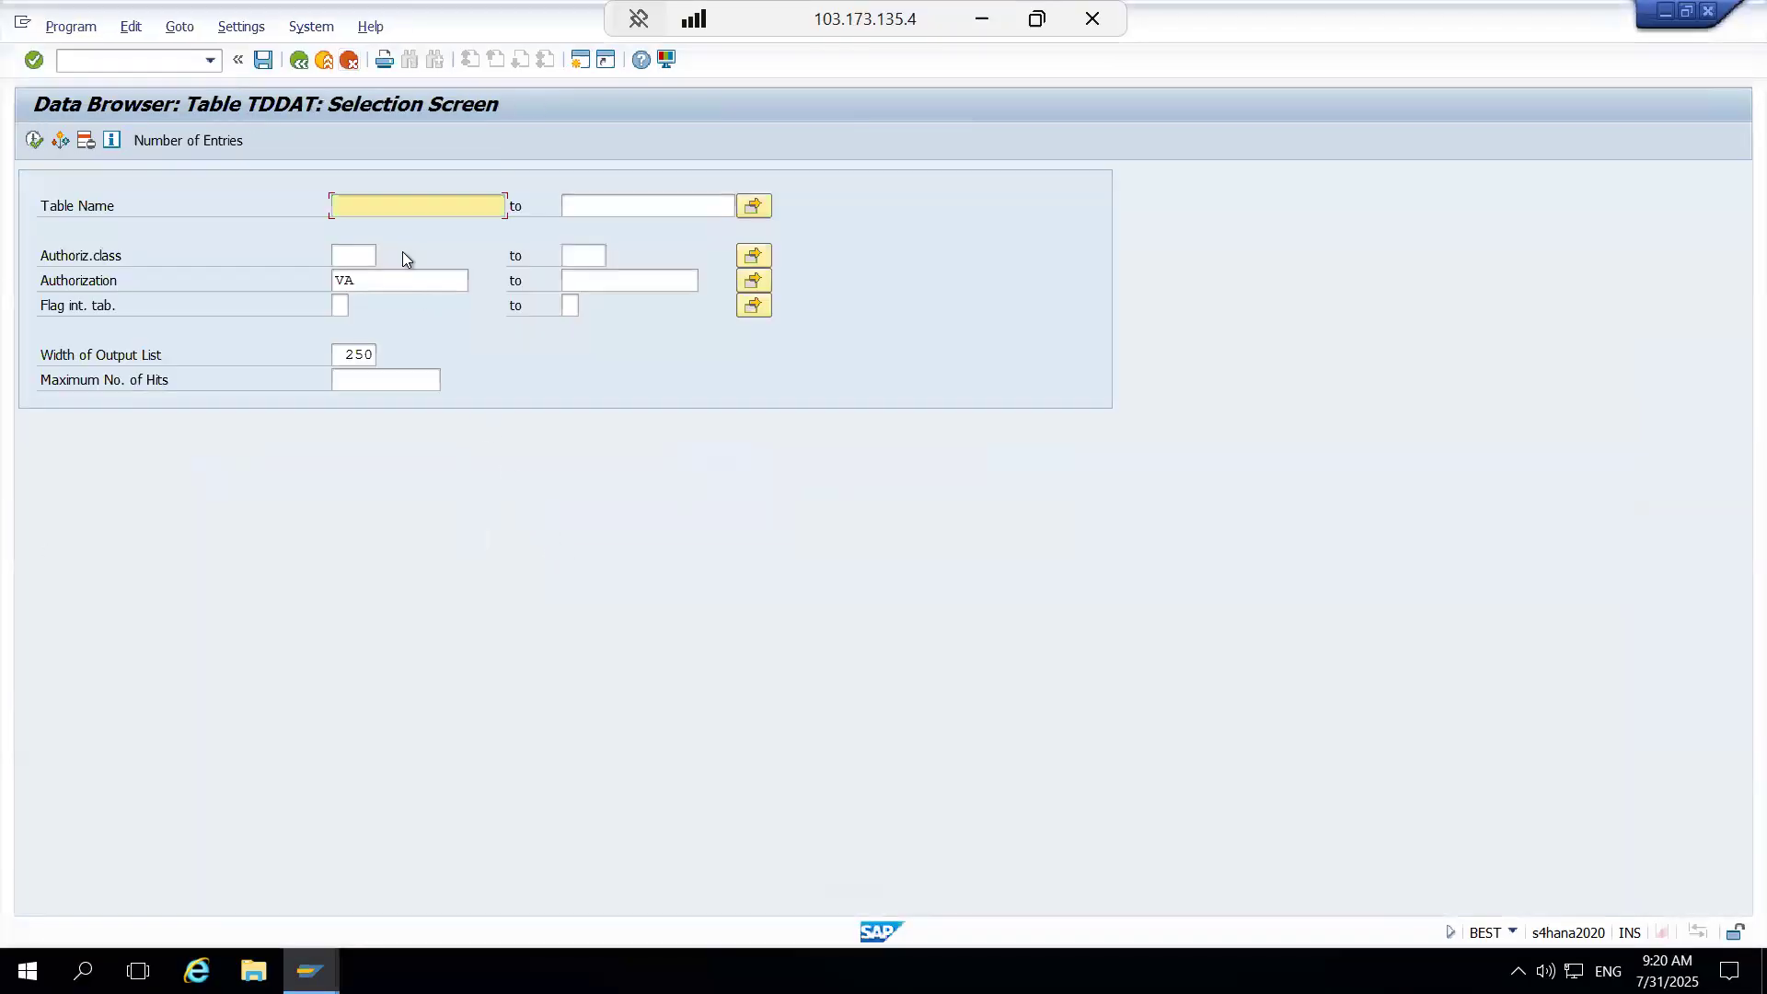
double_click(401, 279)
key(BackSpace)
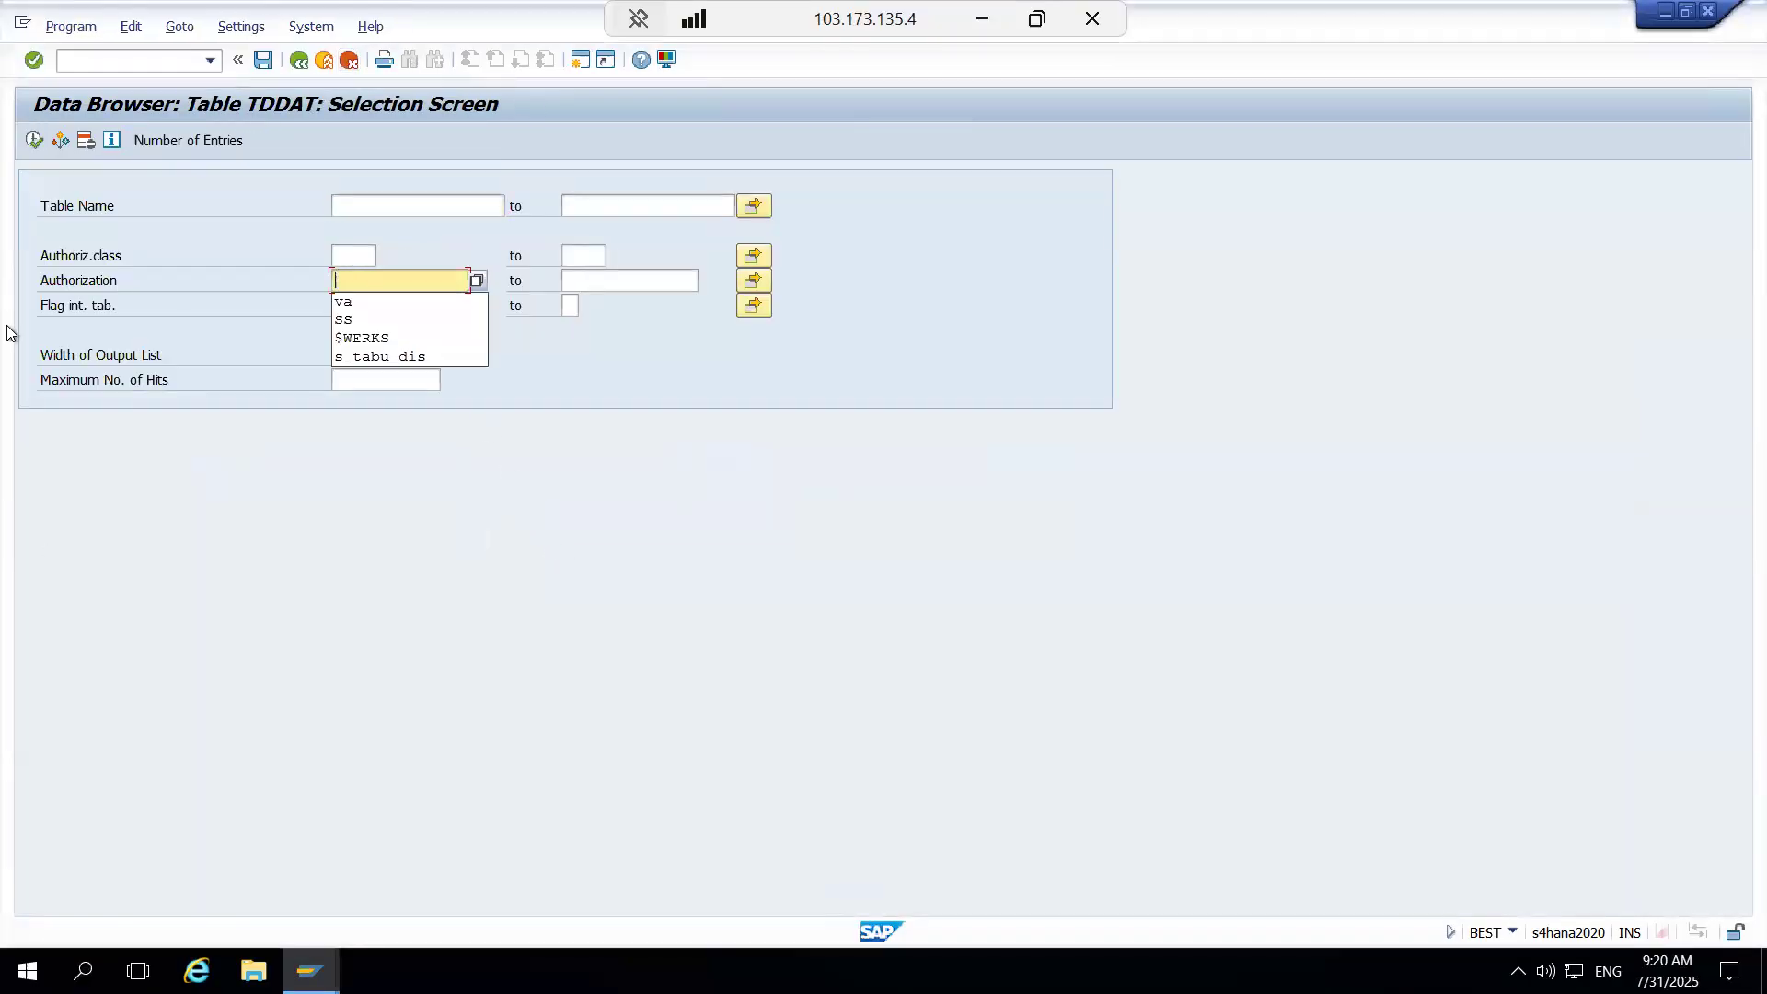
click(366, 204)
text(a)
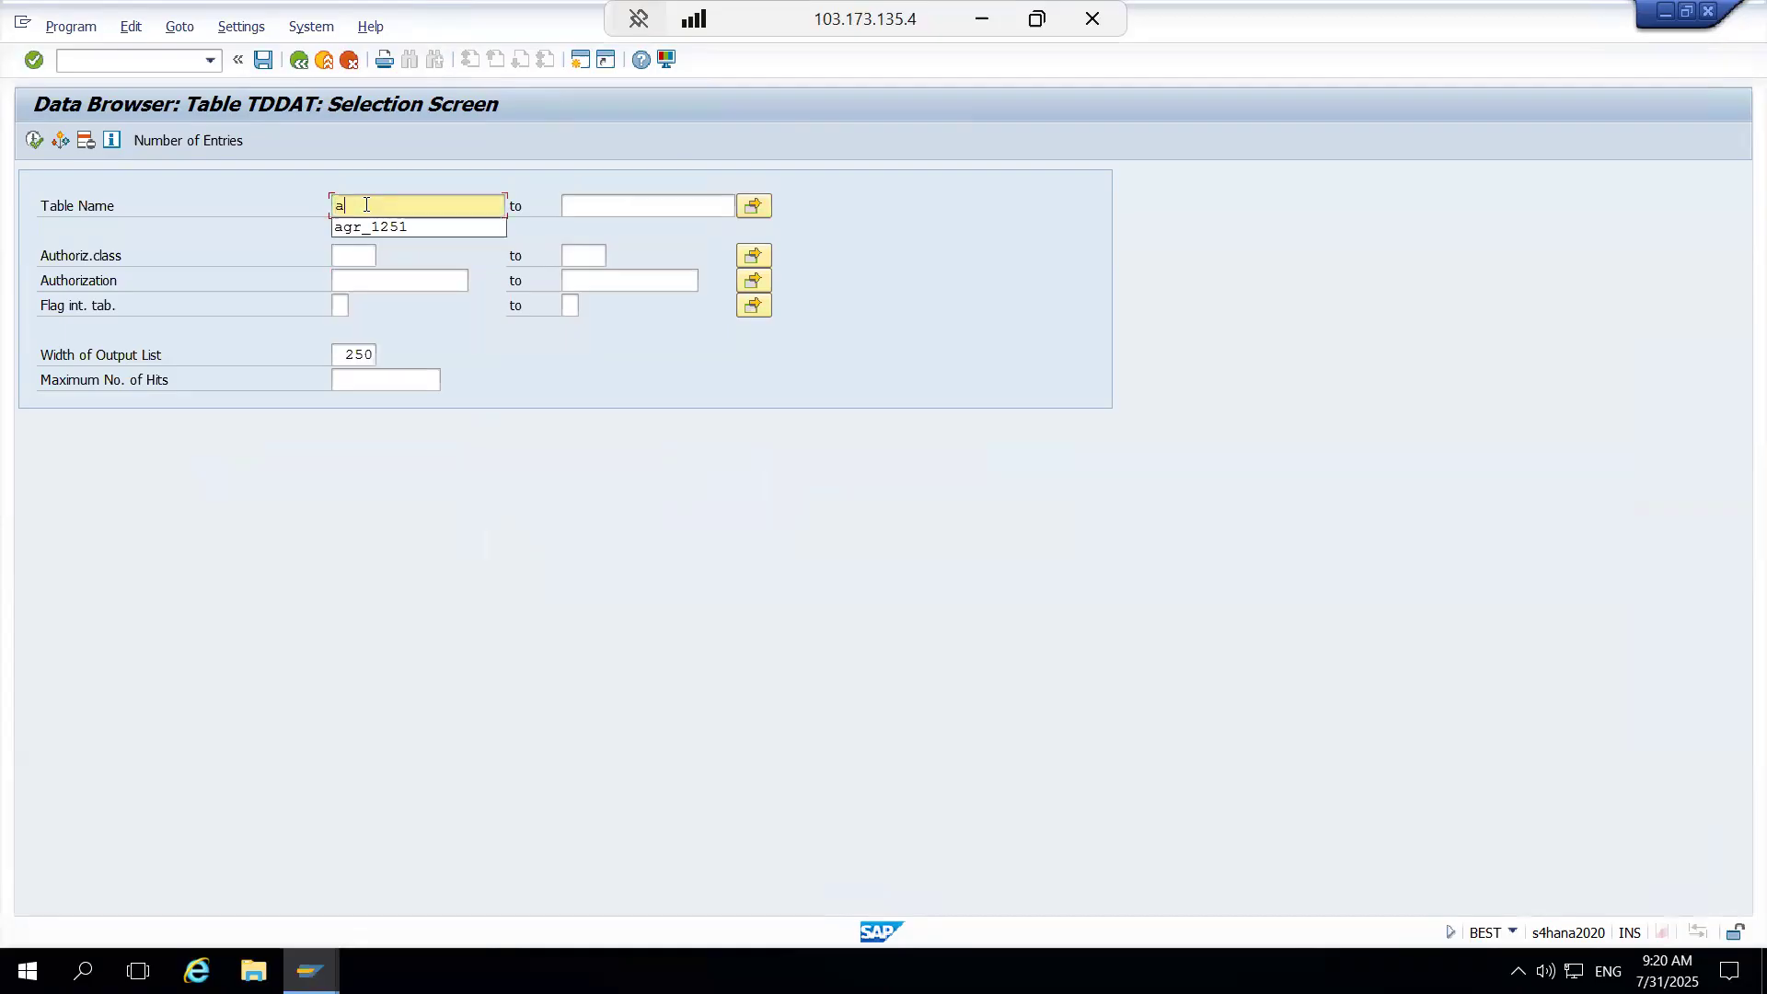
text(grdefine)
key(Return)
click(34, 140)
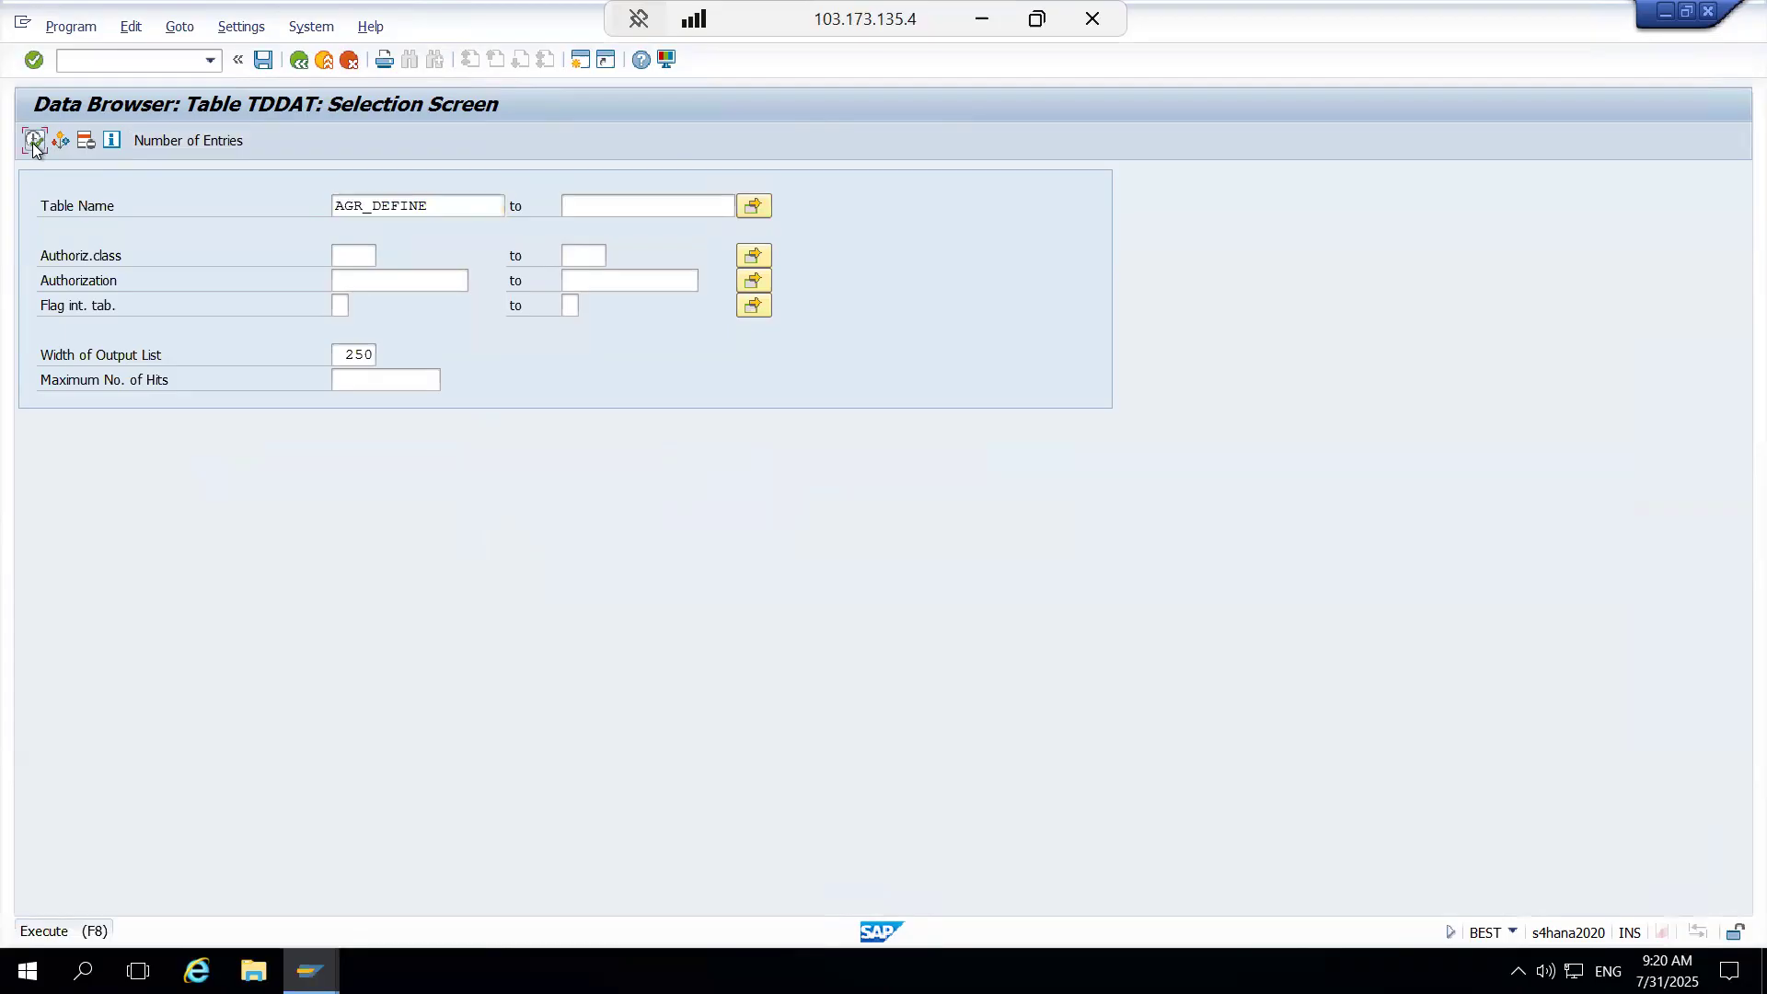
Step: In the role's authorizations, set the S_TABU_DIS Table Authorization Group to SS and deactivate S_TABU_NAM
key(alt+Tab)
key(alt+Tab)
key(Tab)
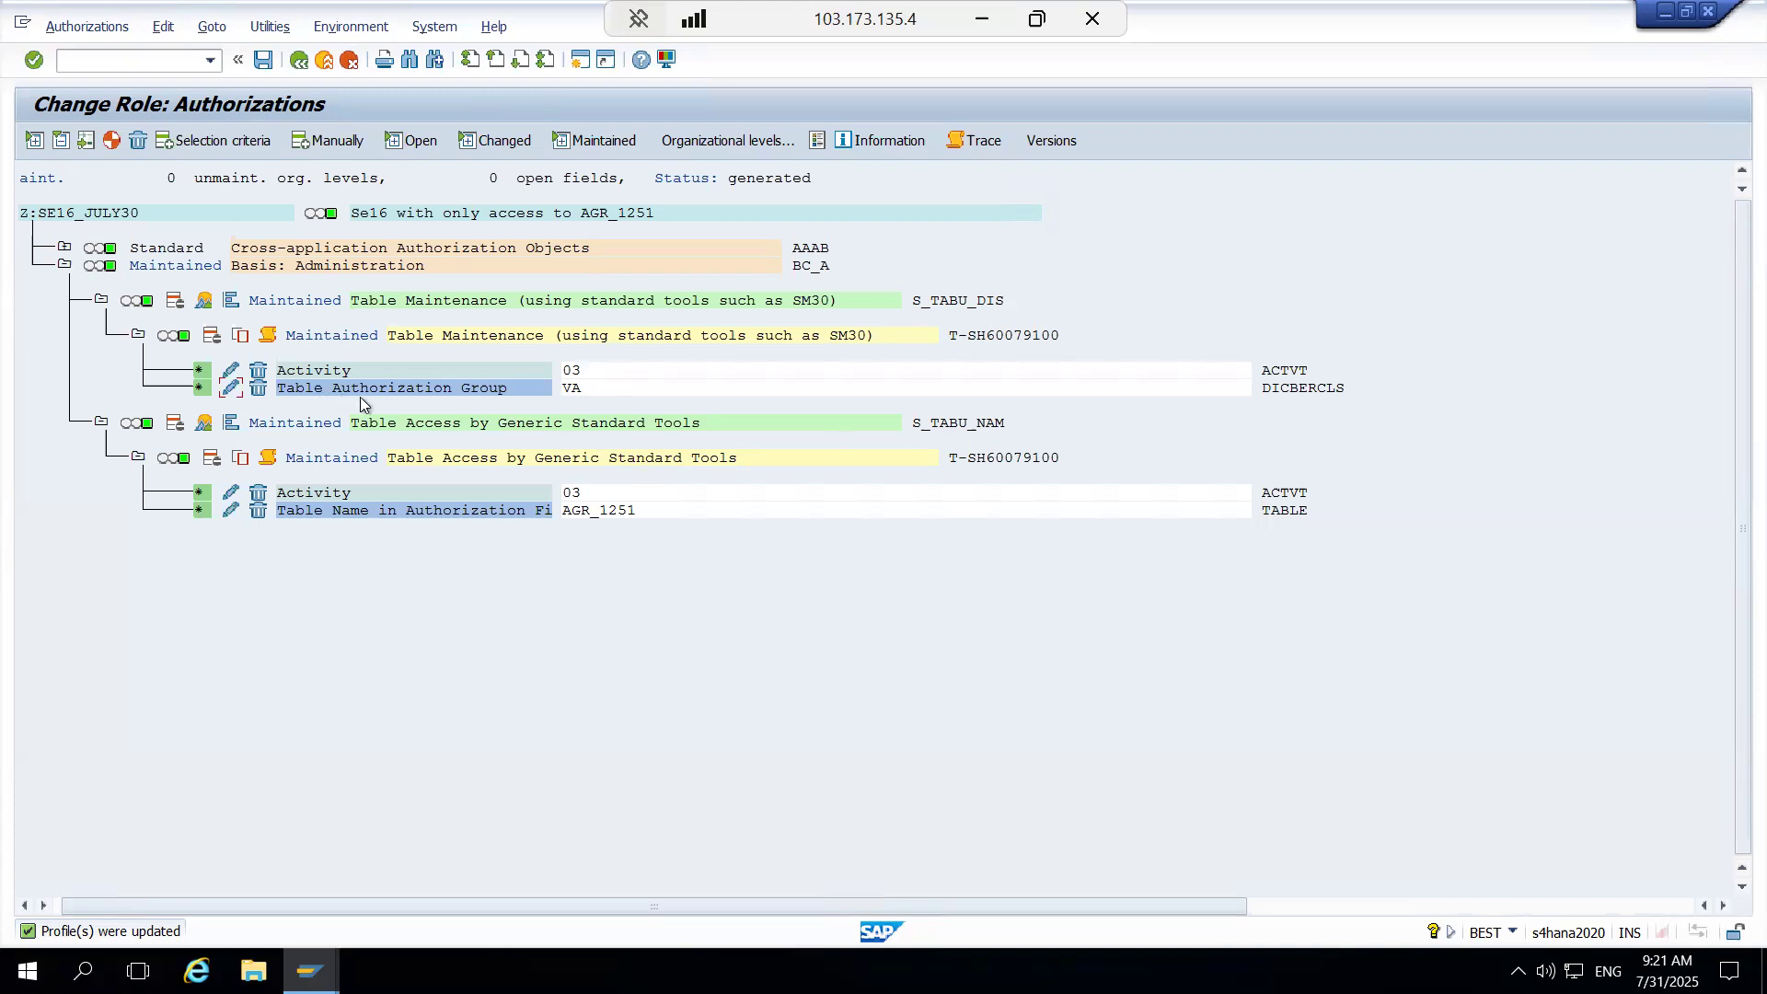
click(230, 387)
key(BackSpace)
text(SS)
key(Return)
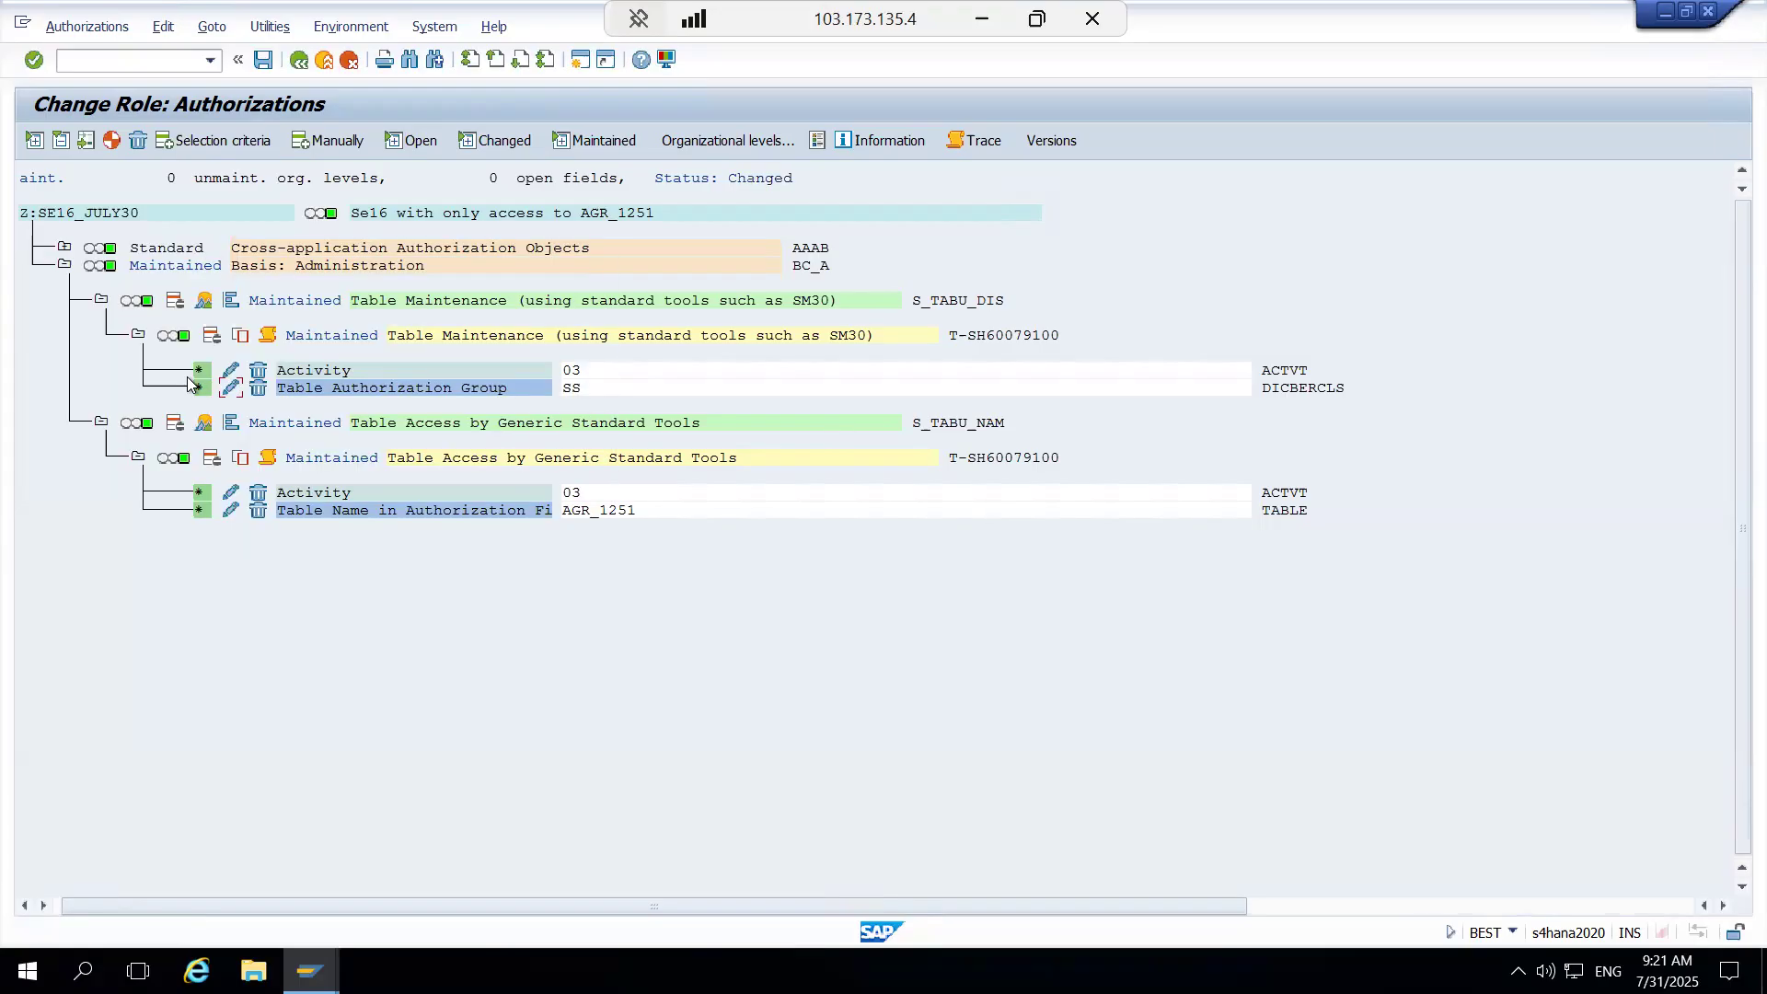
click(176, 425)
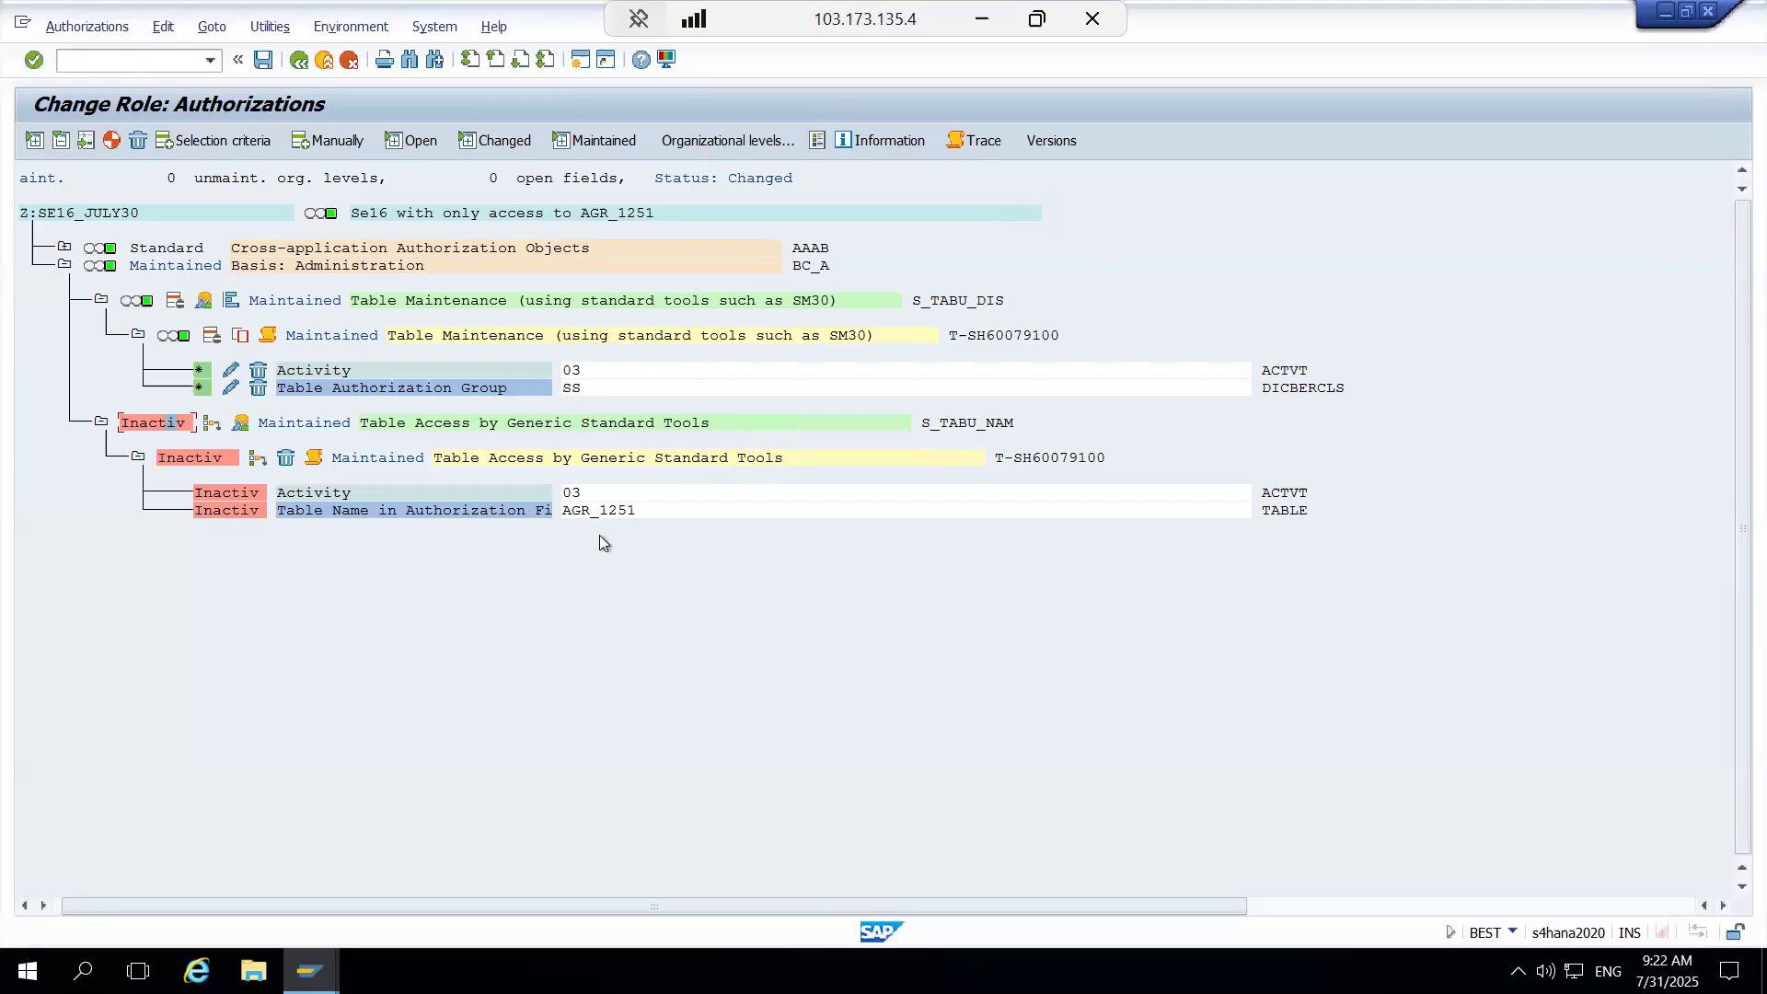
Step: Open transaction SE54, choose Authorization Groups and enter AGR_1251 as the table/view
click(130, 64)
text(/nse54)
key(Return)
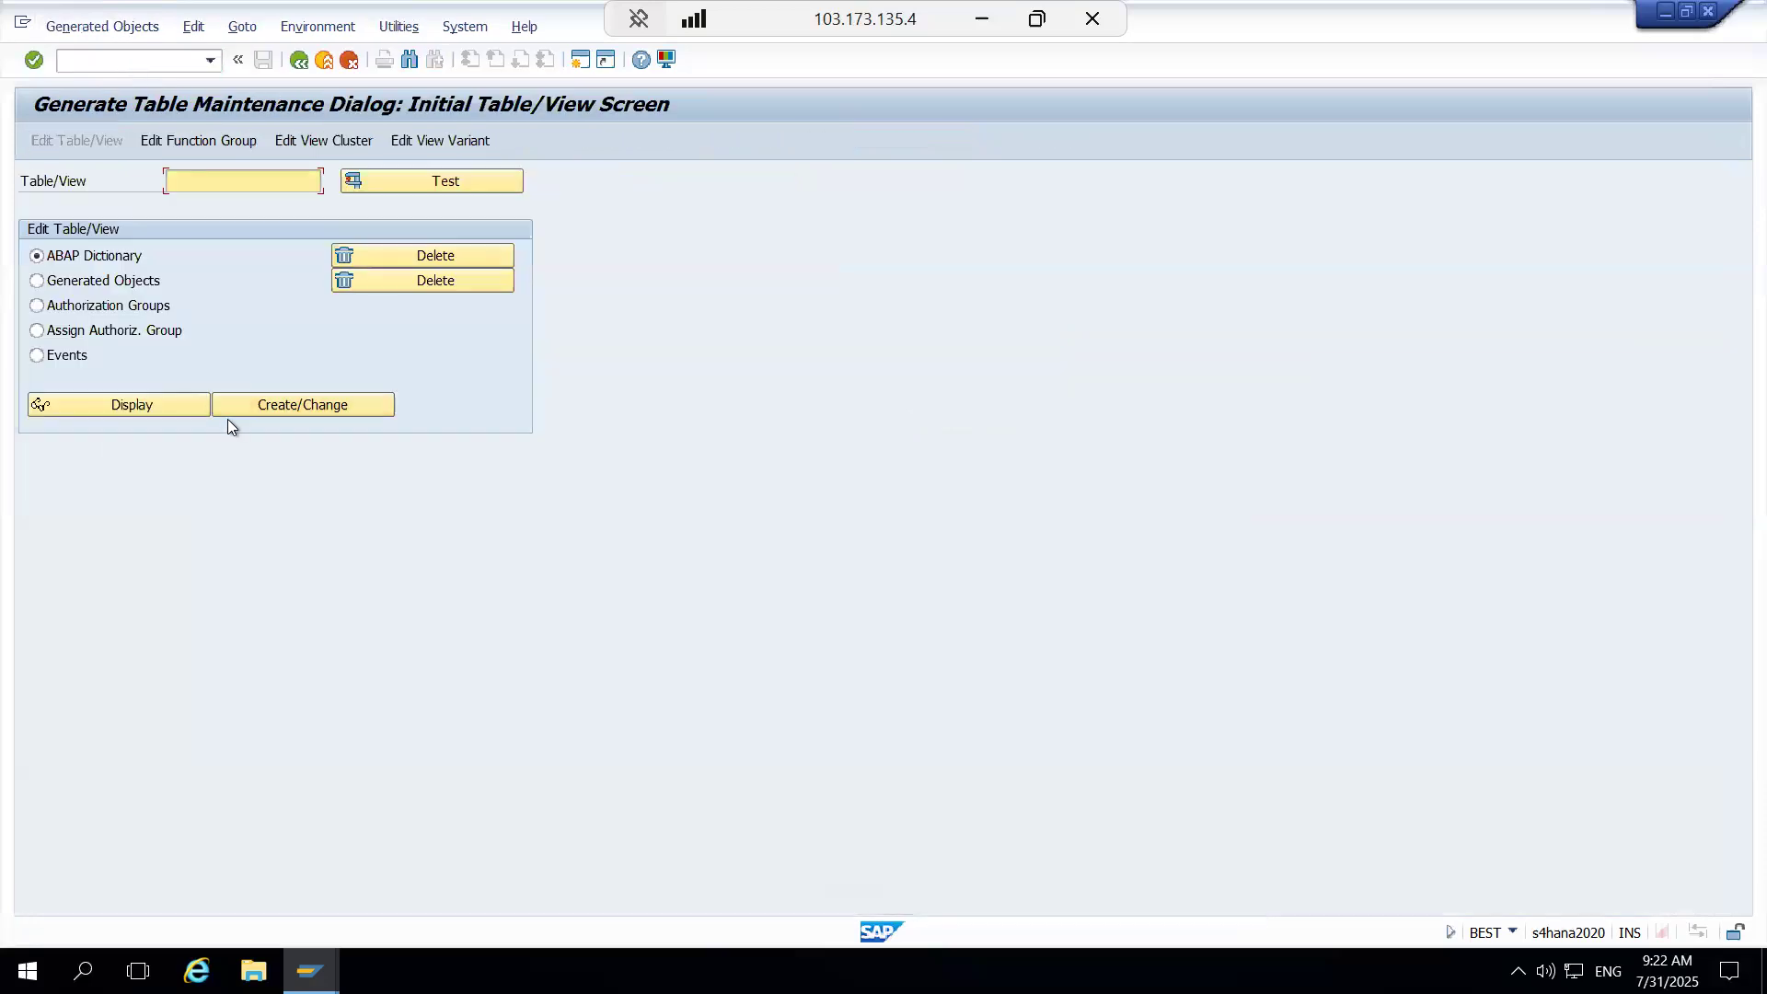
click(80, 305)
click(215, 185)
text(age)
text(_1251)
key(Return)
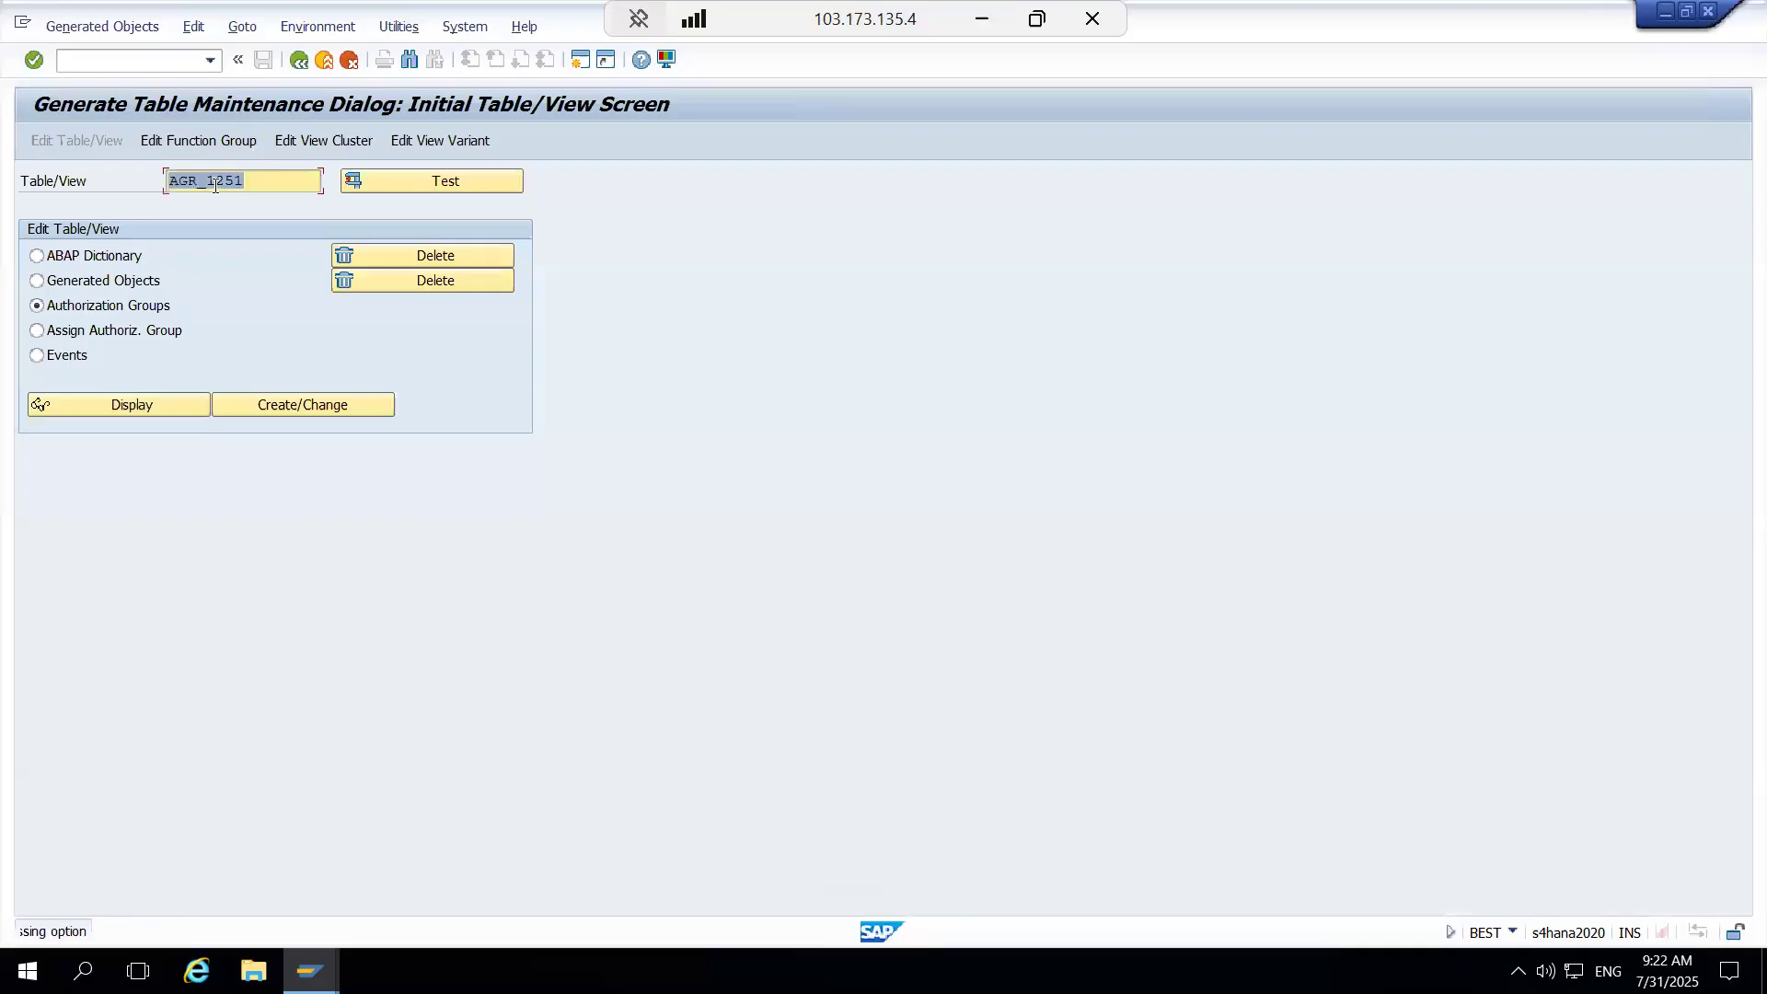
Step: Open the S_TABU_DIS authorization groups for maintenance, browse the list down to group VA and go back
click(268, 406)
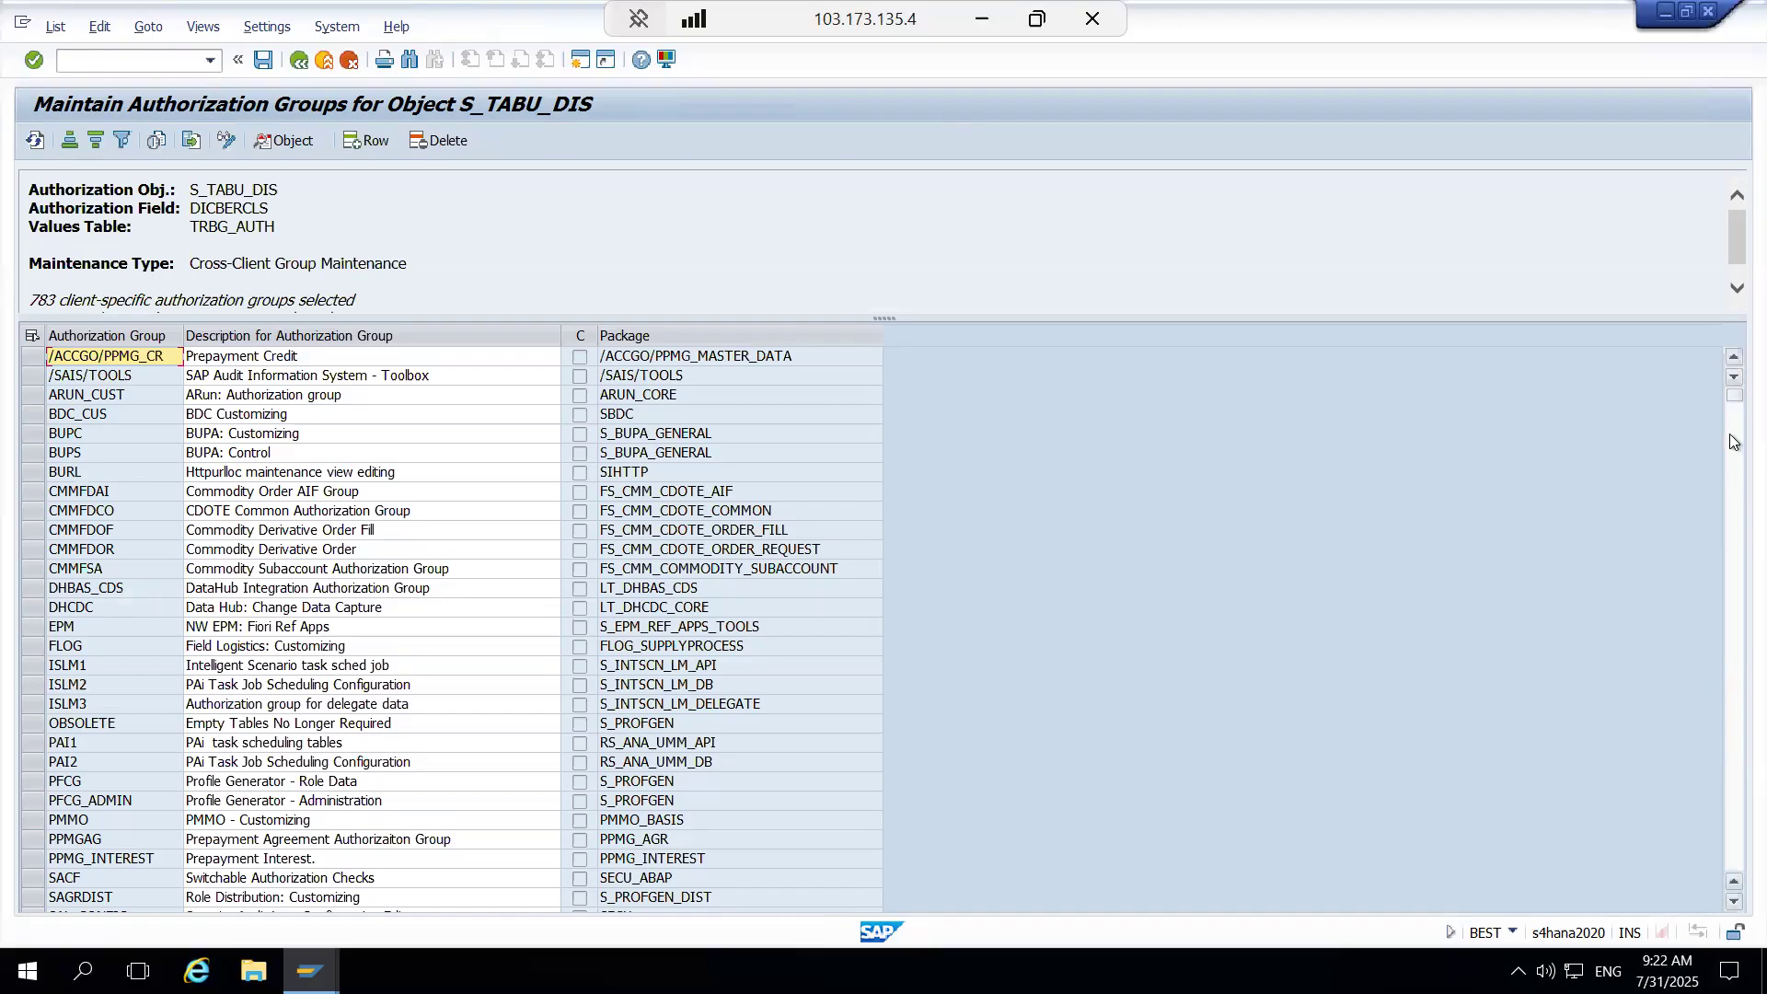
drag(1732, 403, 1731, 812)
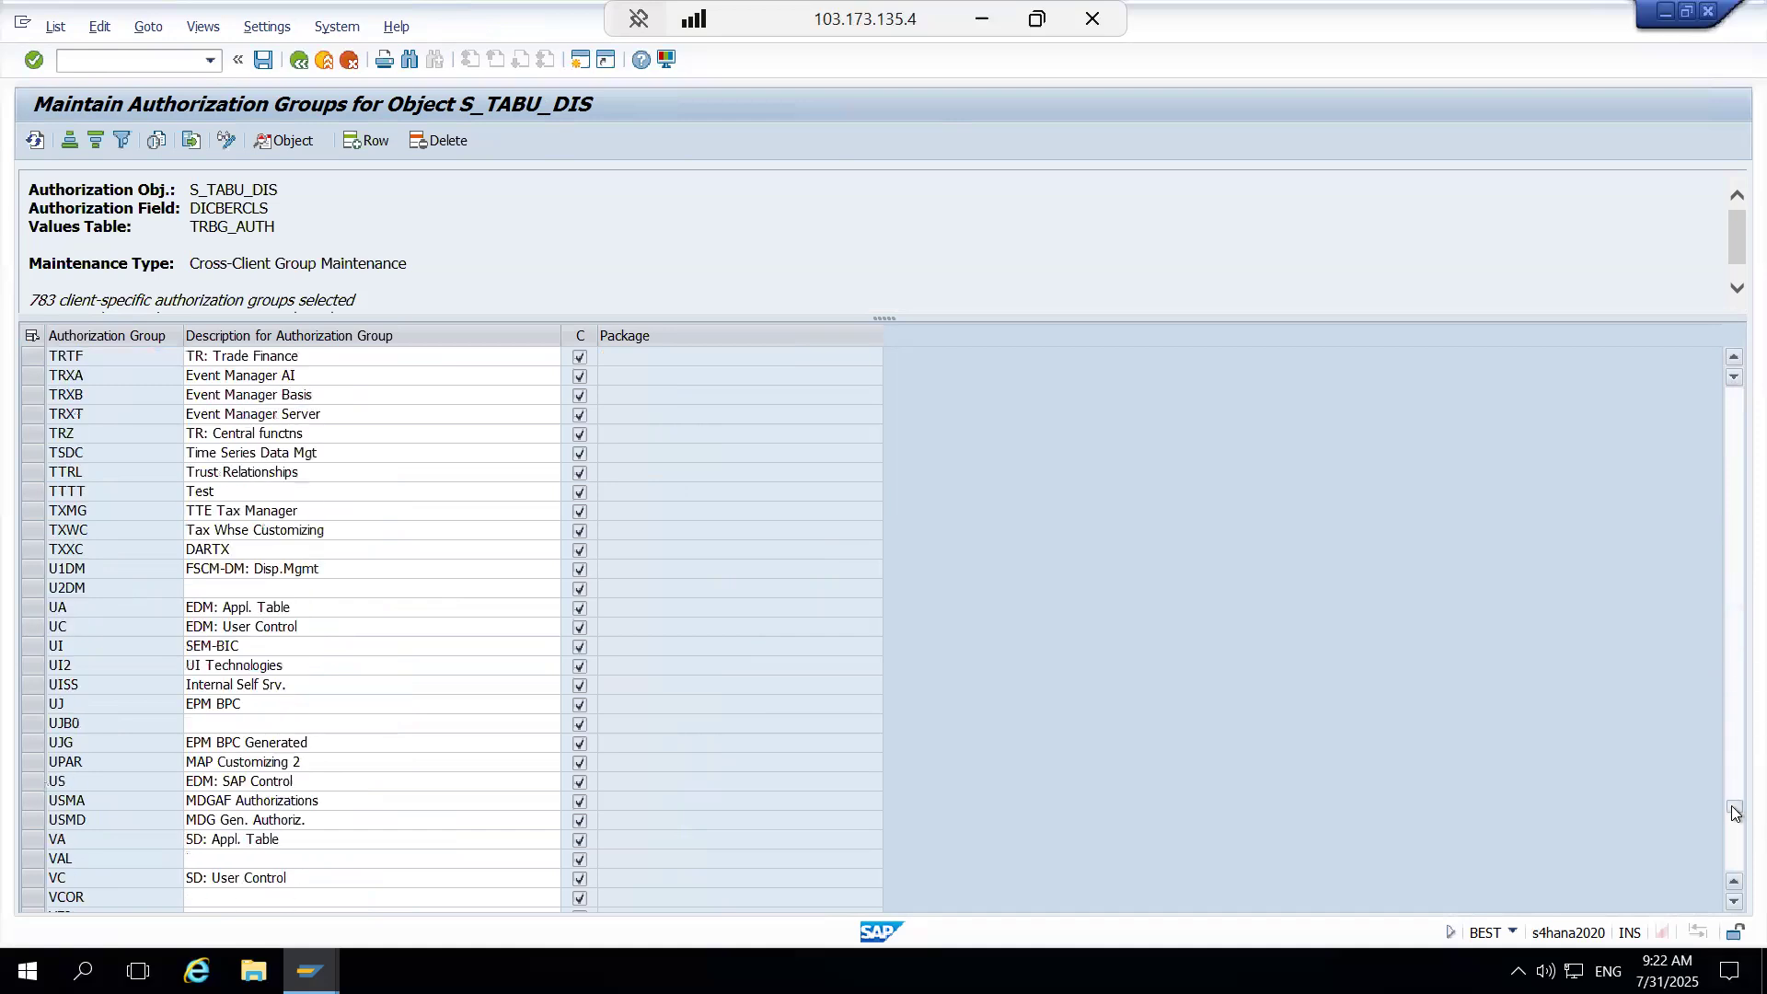
key(F3)
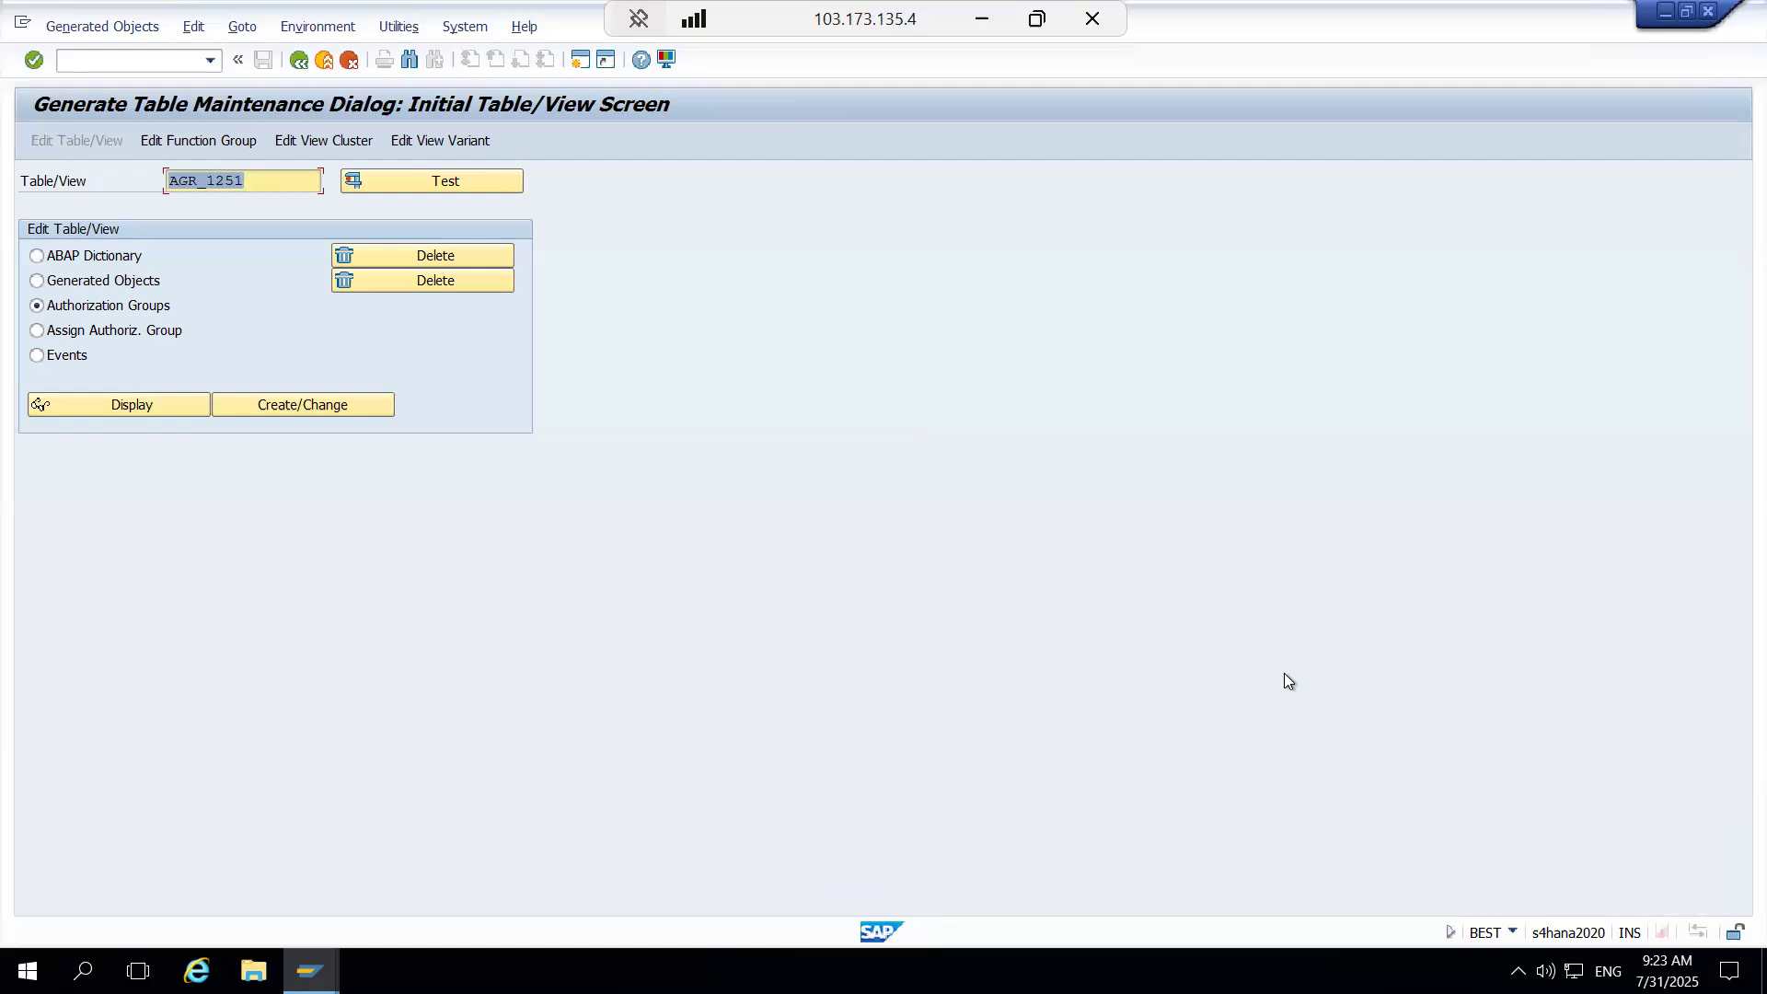
Step: Leave the table maintenance transaction and open transaction SA38 for program execution
click(305, 59)
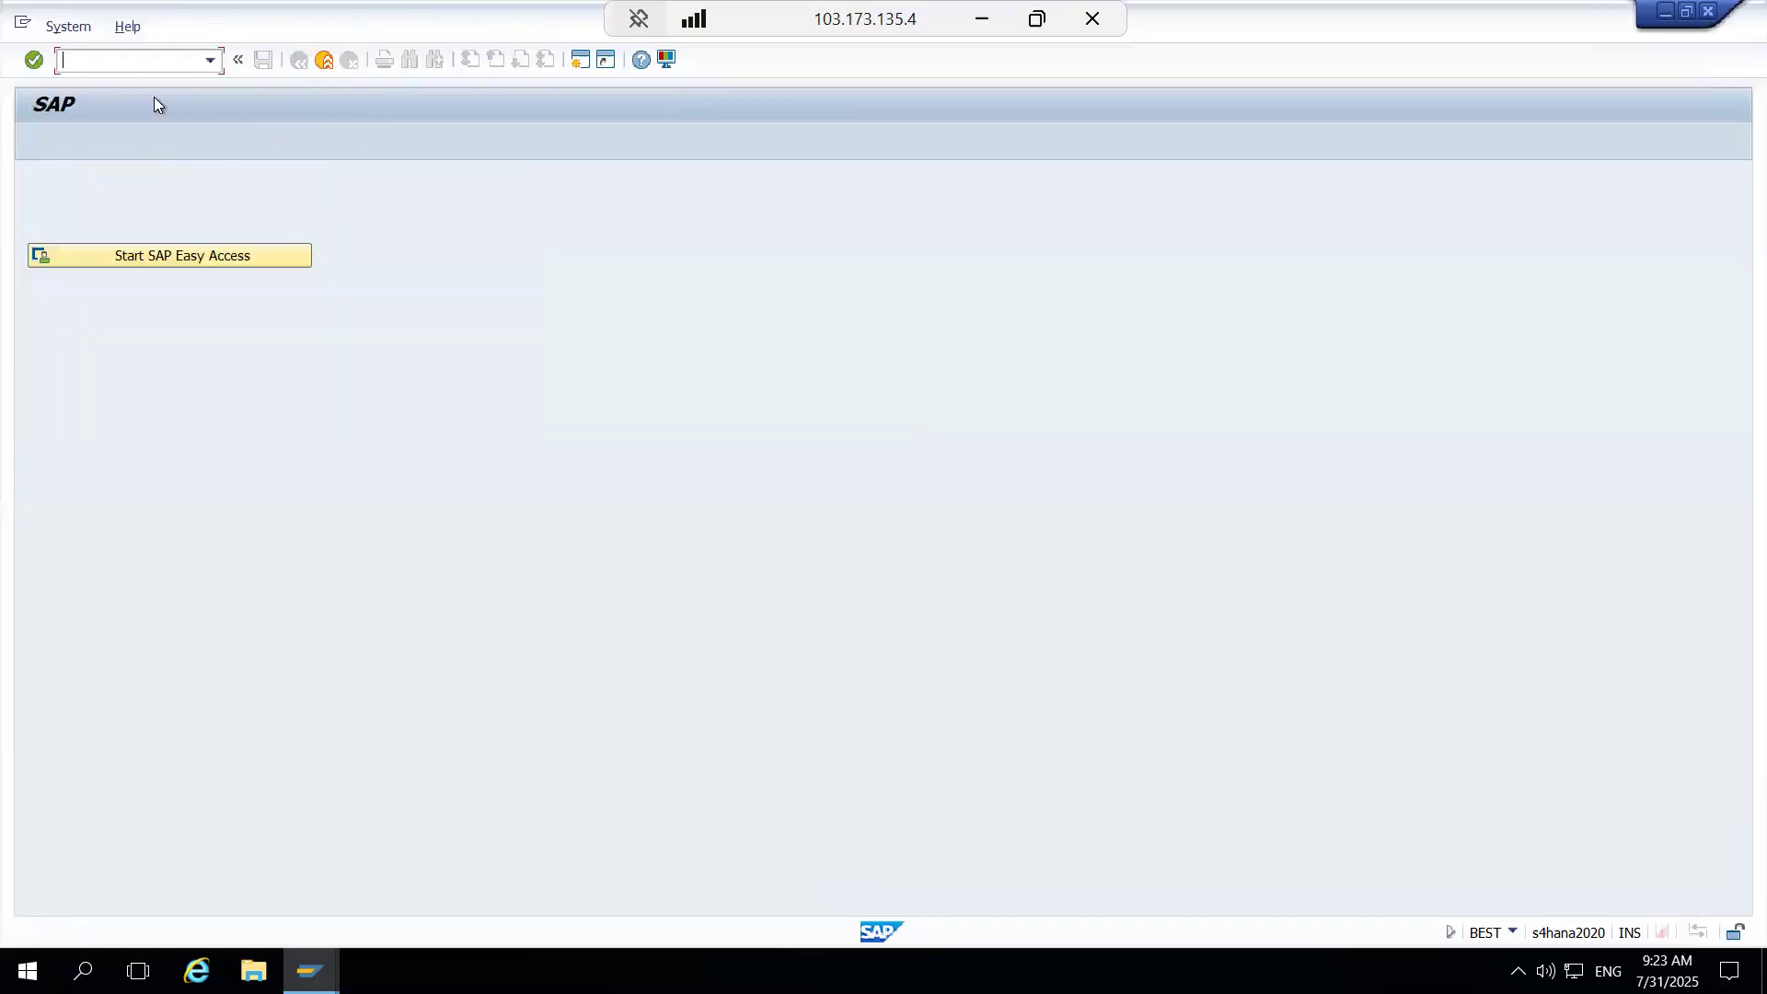
text(/nsa38)
key(Return)
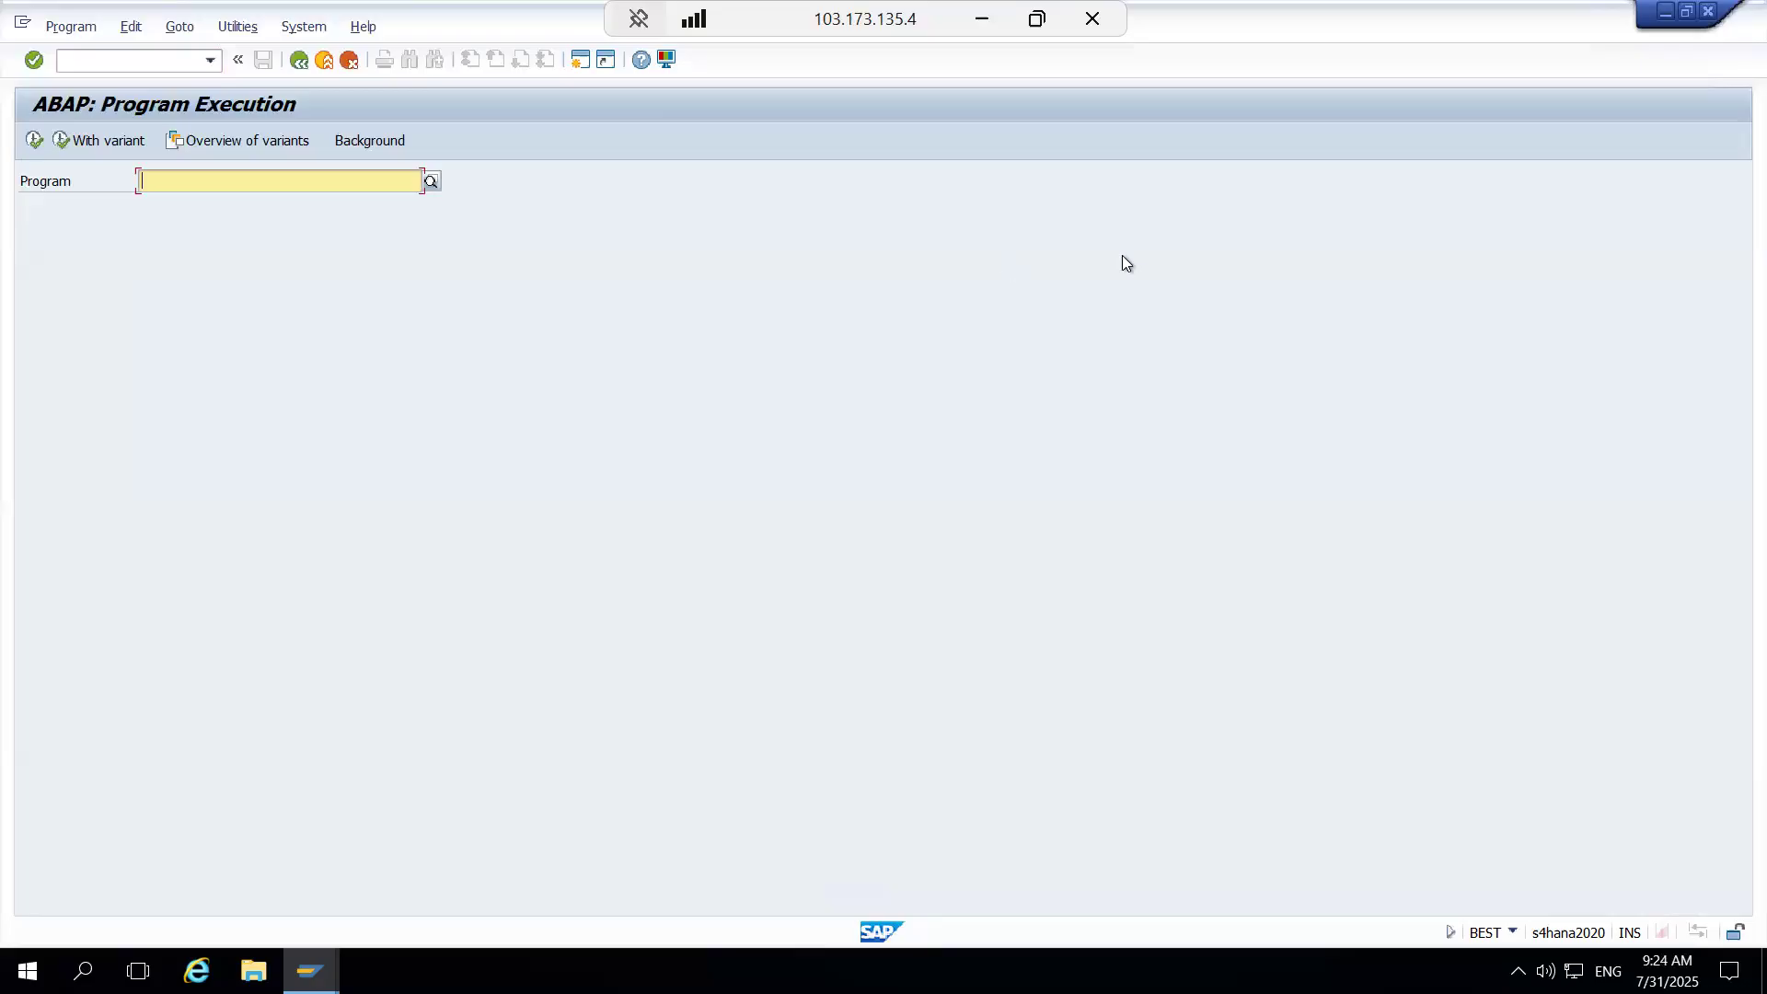
mouse_move(331, 313)
mouse_down()
mouse_move(383, 362)
mouse_move(358, 356)
mouse_move(488, 336)
mouse_move(543, 373)
mouse_move(672, 258)
mouse_move(732, 269)
mouse_move(730, 207)
mouse_up()
mouse_move(1050, 188)
mouse_down()
mouse_move(925, 221)
mouse_move(948, 286)
mouse_up()
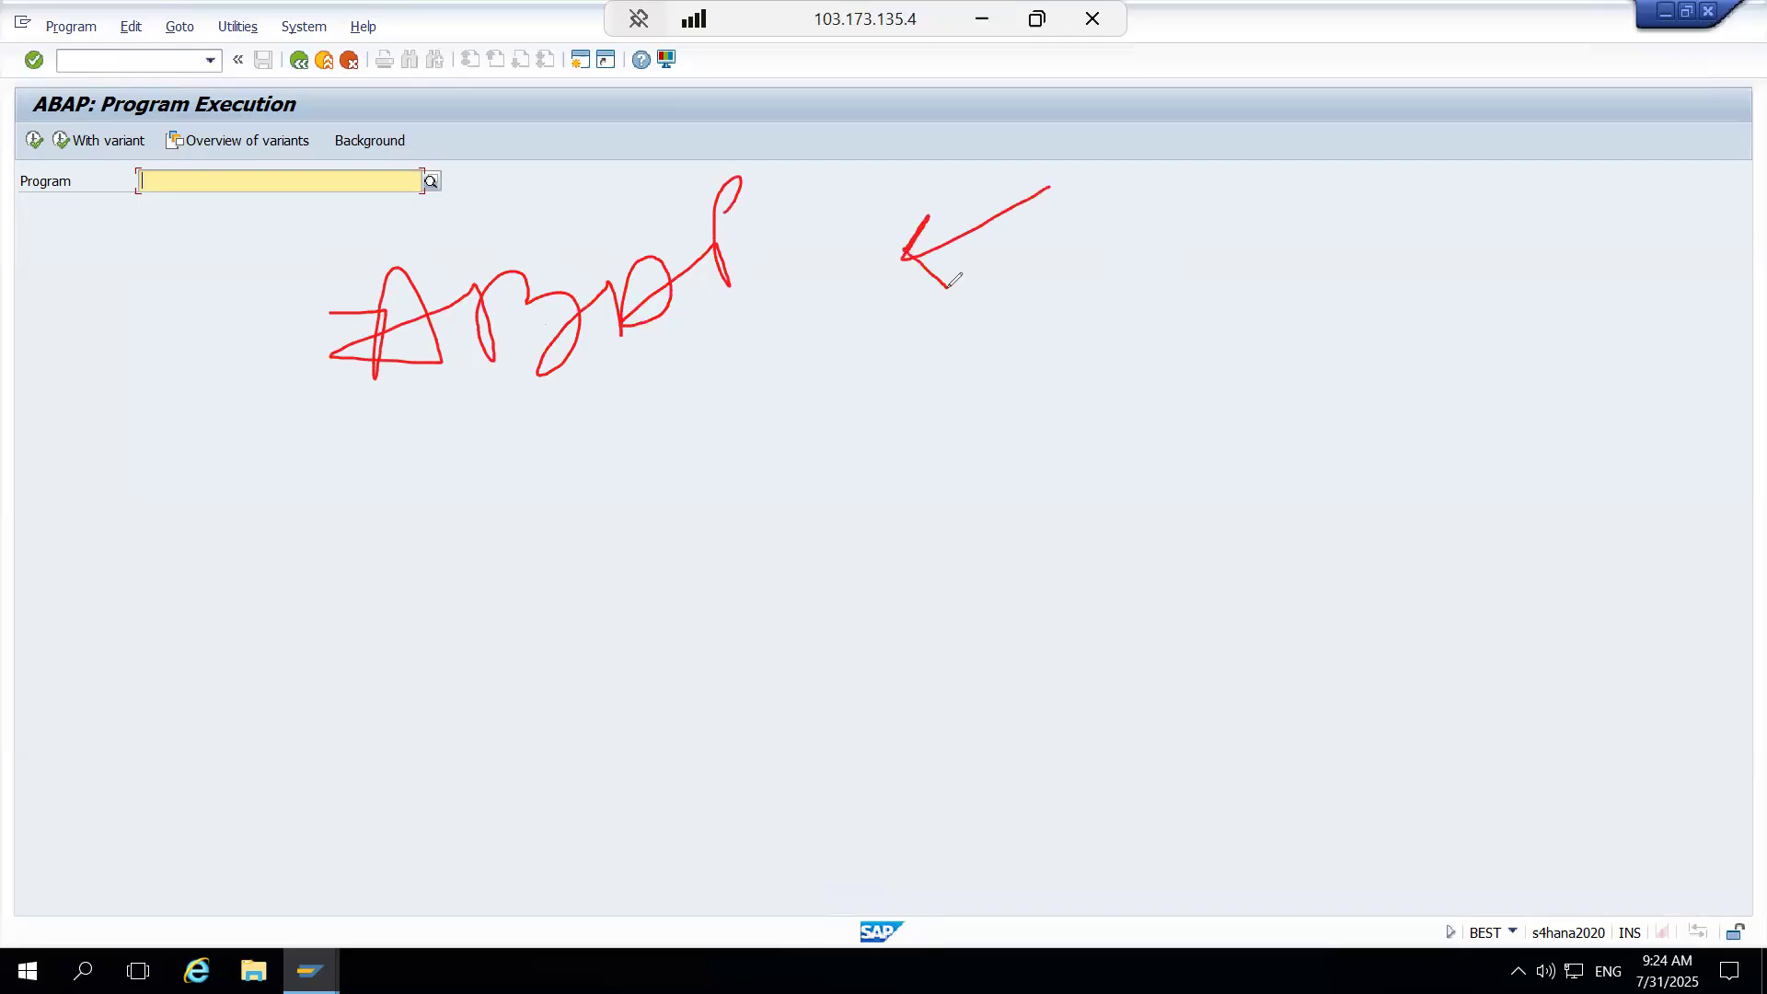
mouse_move(833, 331)
mouse_down()
mouse_move(831, 414)
mouse_move(978, 331)
mouse_move(1028, 344)
mouse_move(1065, 301)
mouse_move(1095, 322)
mouse_move(1090, 293)
mouse_up()
mouse_move(884, 495)
mouse_down()
mouse_move(895, 556)
mouse_move(939, 541)
mouse_move(986, 461)
mouse_move(1036, 440)
mouse_move(1102, 483)
mouse_up()
drag(834, 543, 929, 500)
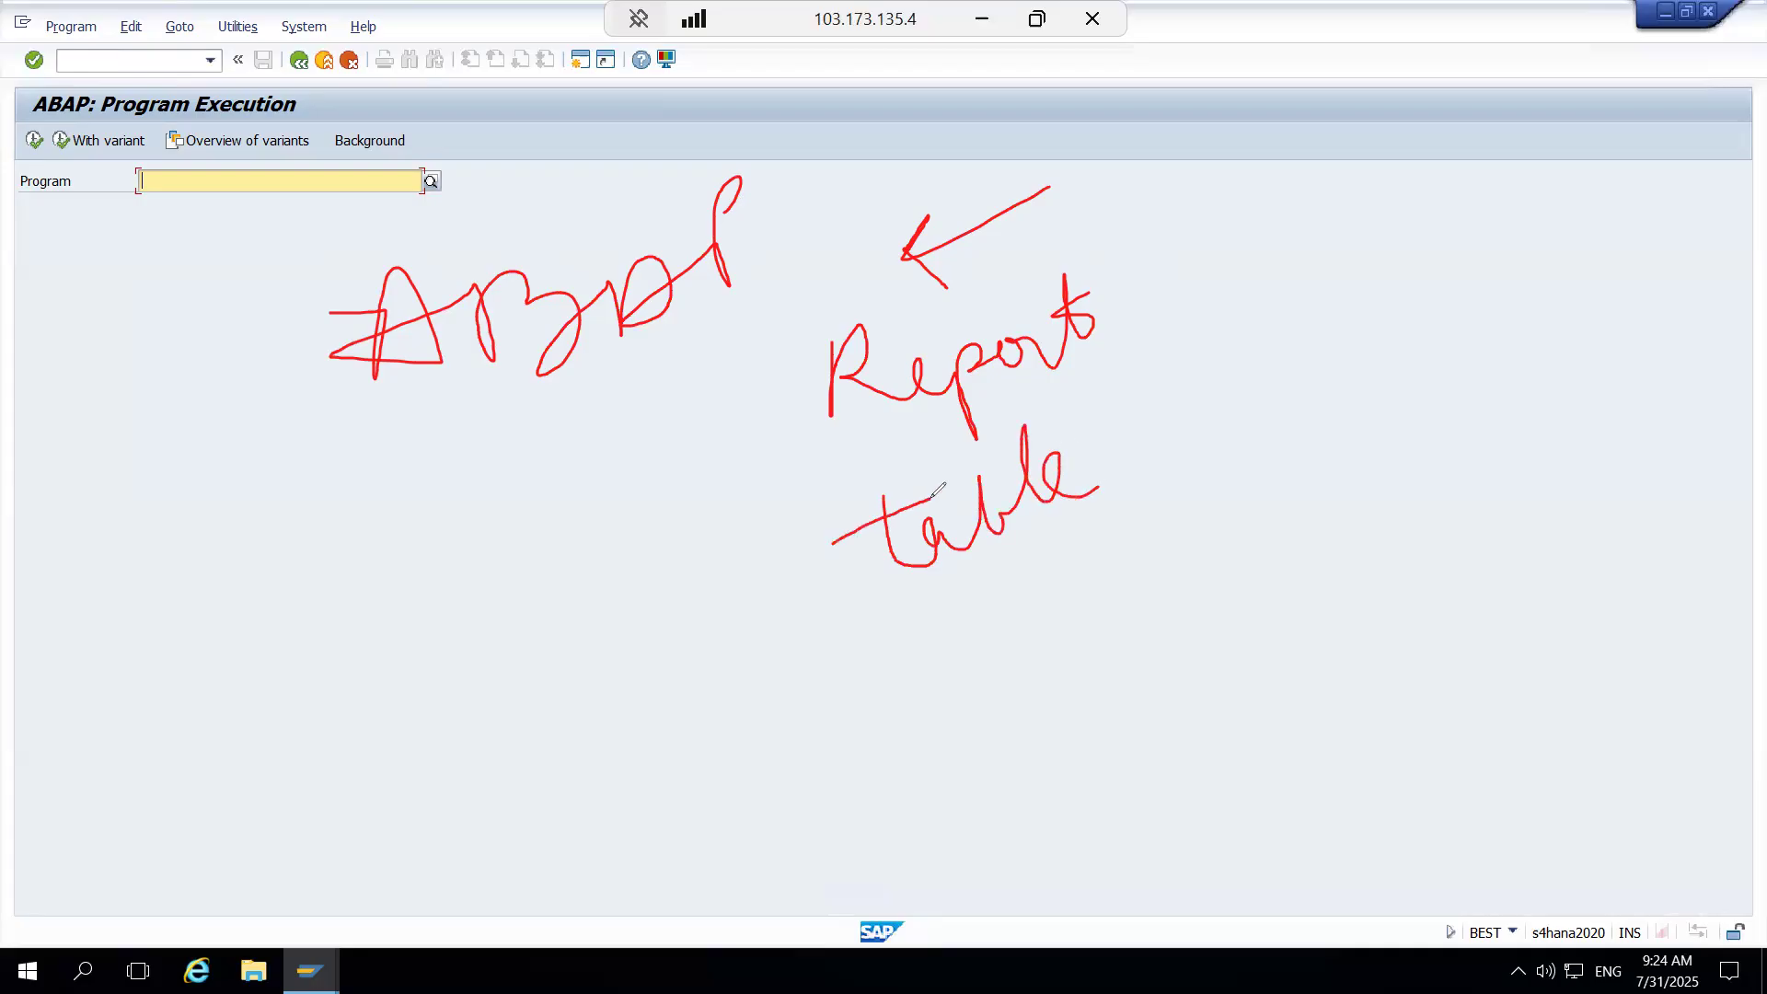
drag(822, 343, 779, 366)
drag(790, 430, 879, 575)
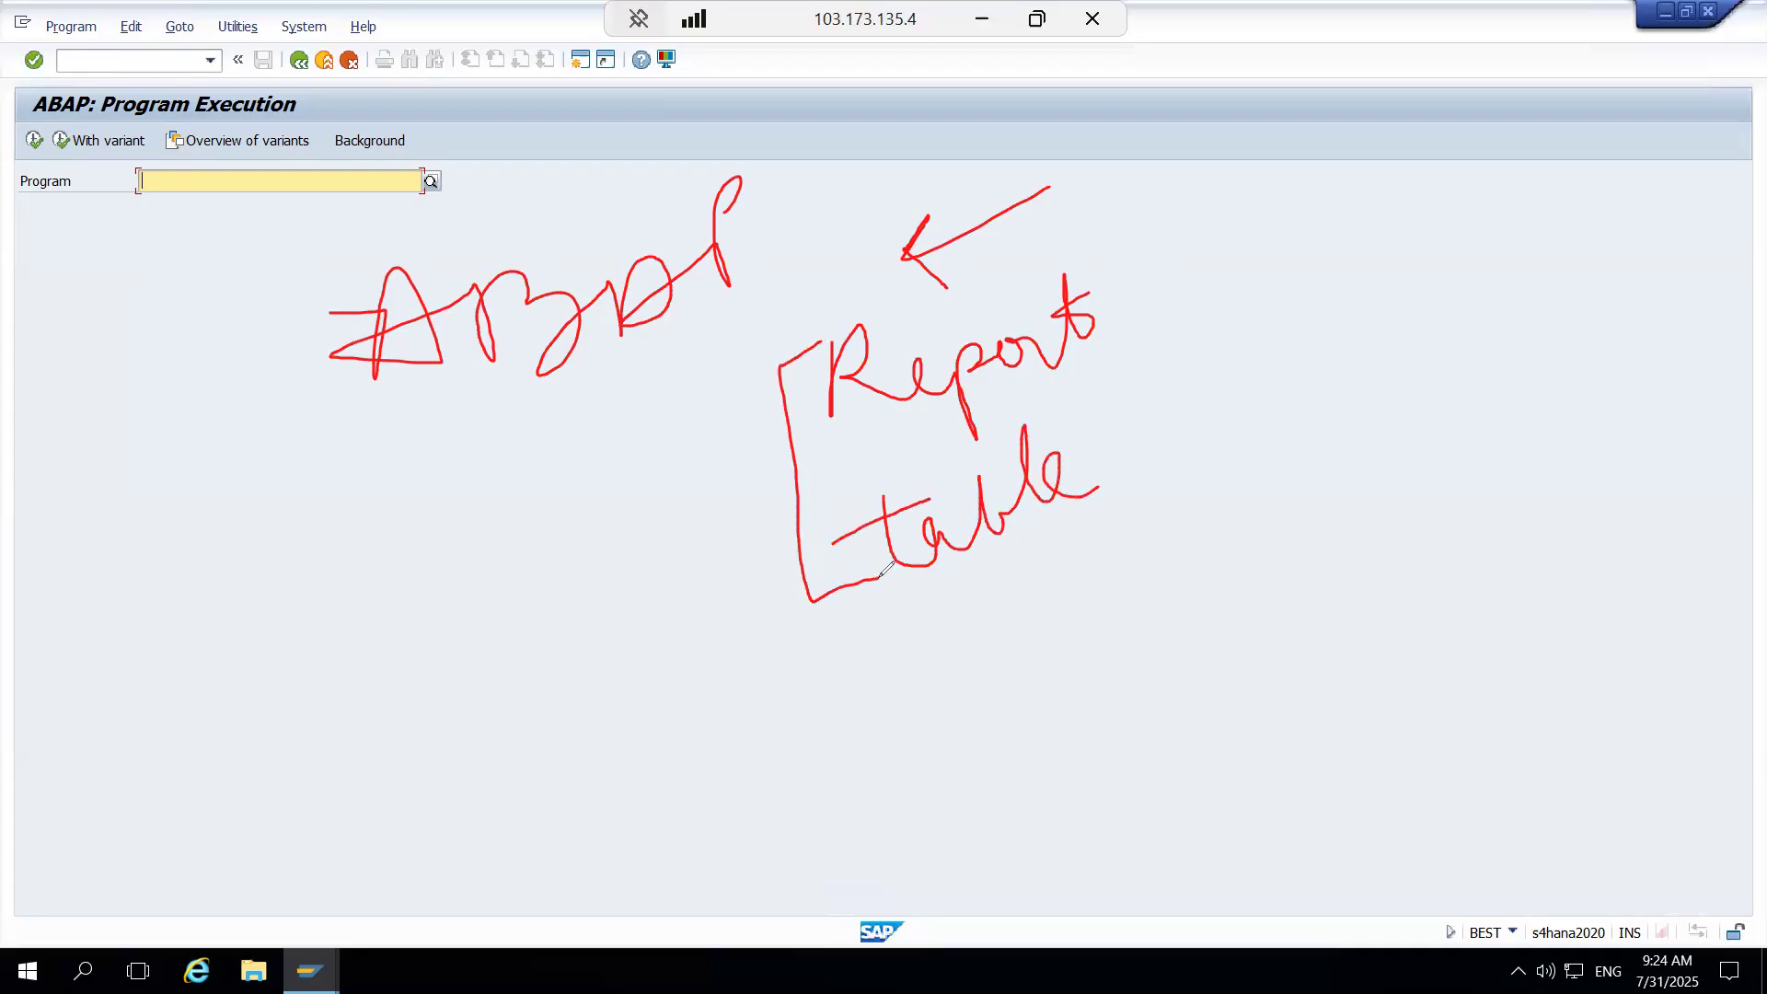
mouse_move(797, 145)
mouse_down()
mouse_move(839, 241)
mouse_move(928, 221)
mouse_up()
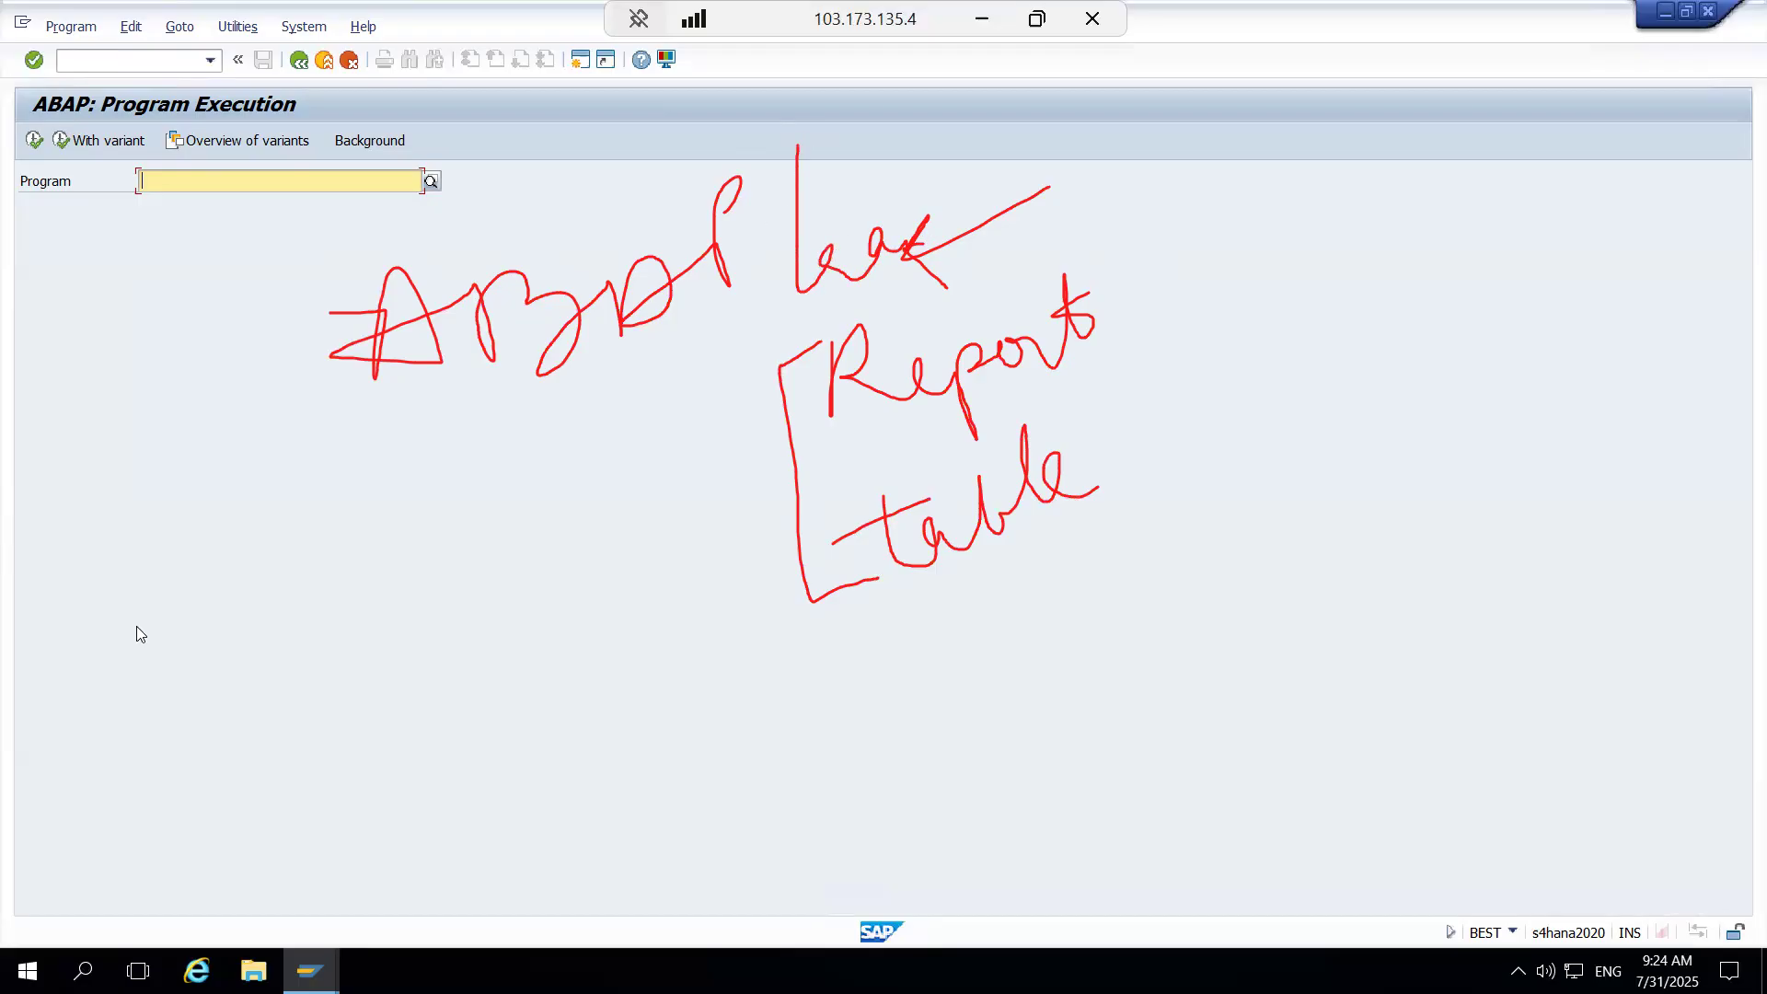
Step: Open transaction MF36 and display the session's system, program and transaction details
click(141, 62)
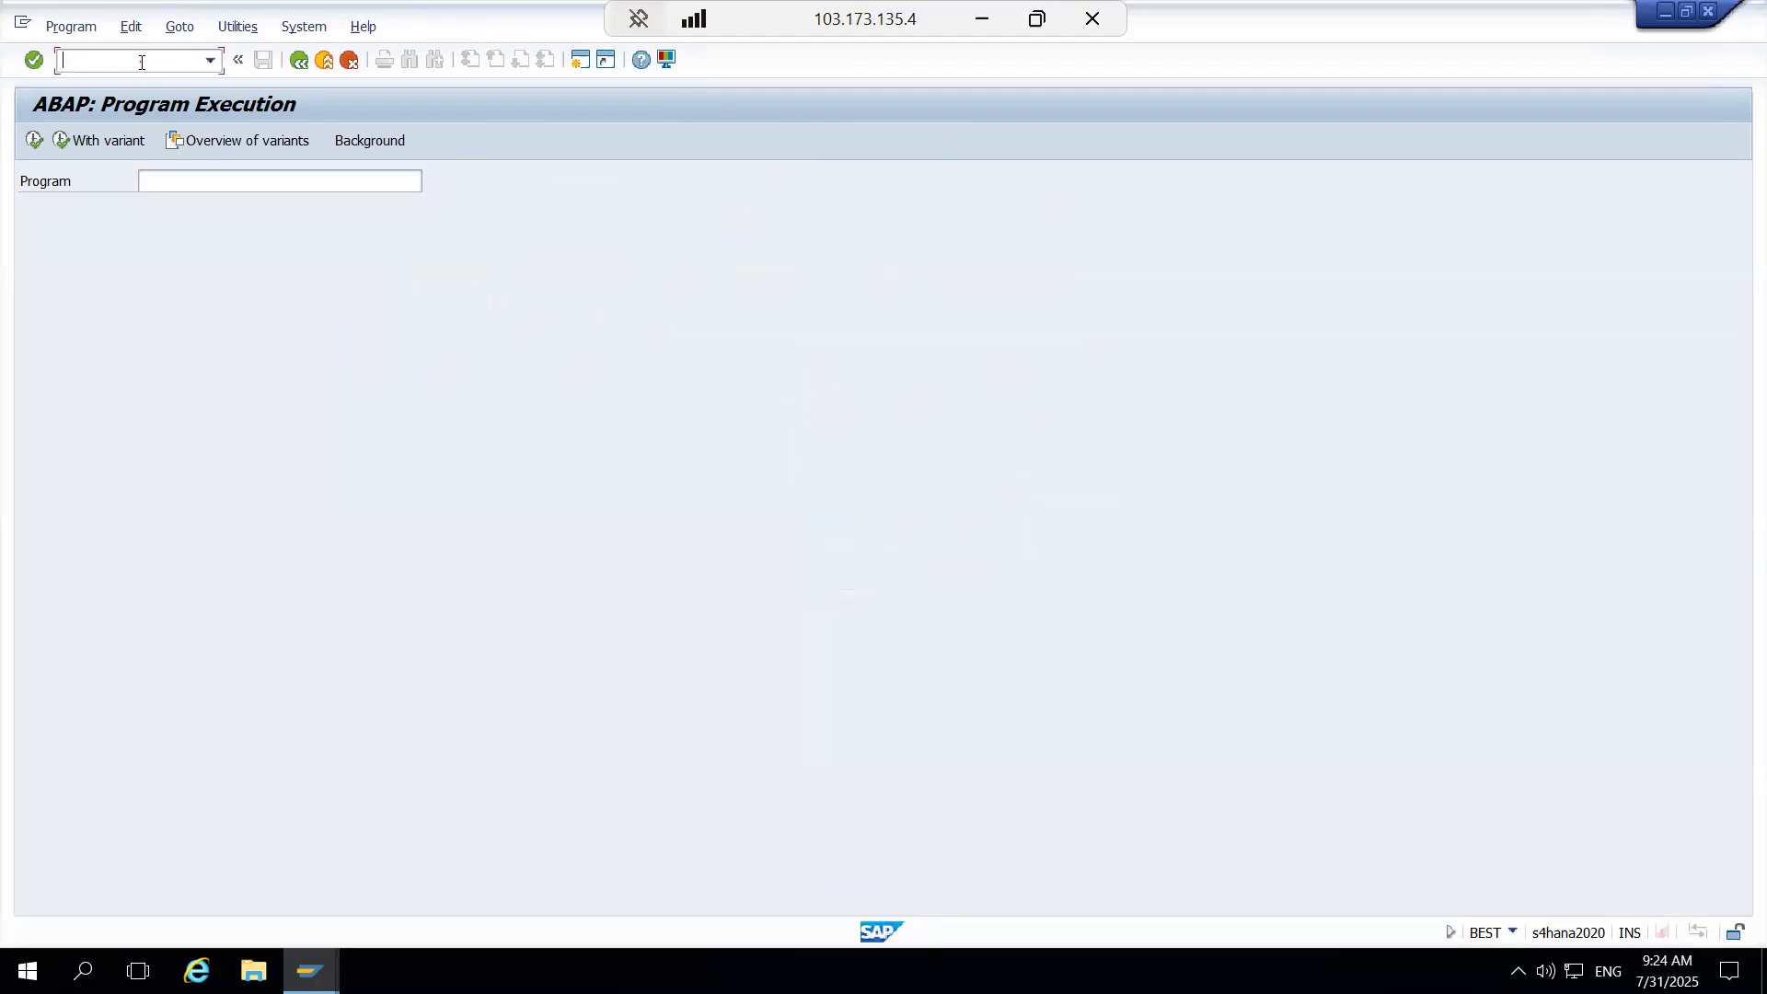
text(/nm)
text(f23)
key(Return)
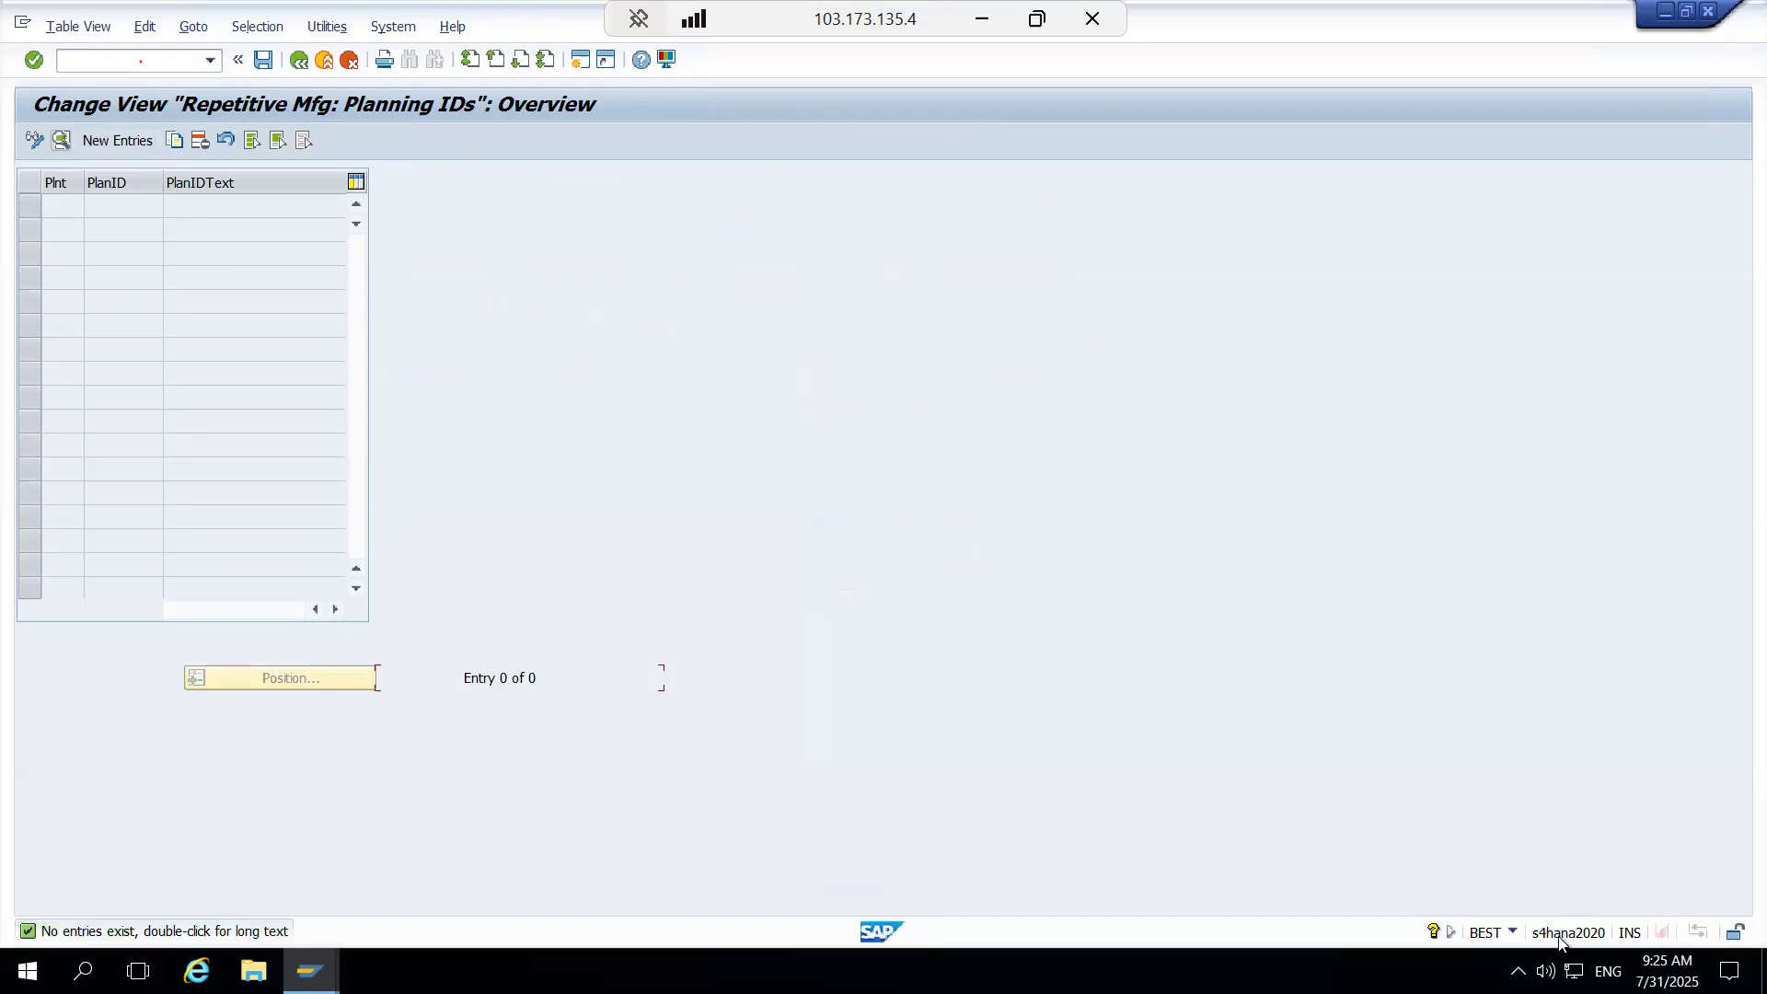
click(1512, 933)
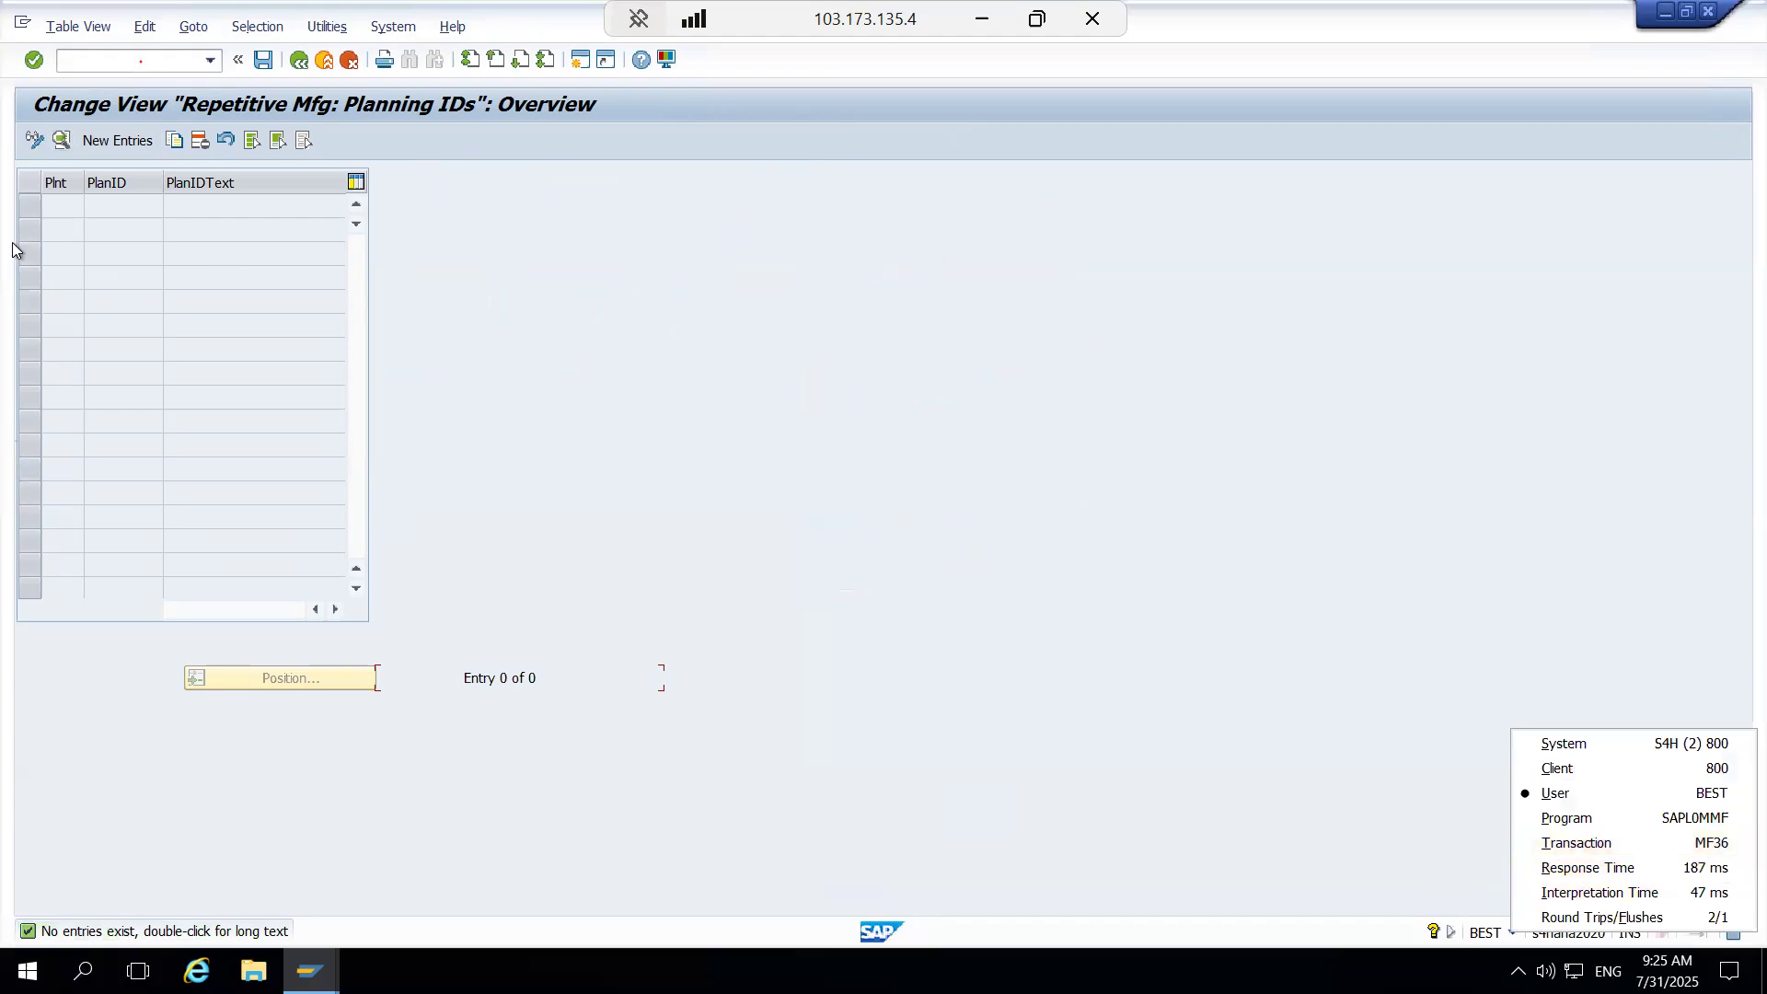
Step: View the blank new-entry form for repetitive manufacturing planning IDs and leave the transaction without adding an entry
click(99, 143)
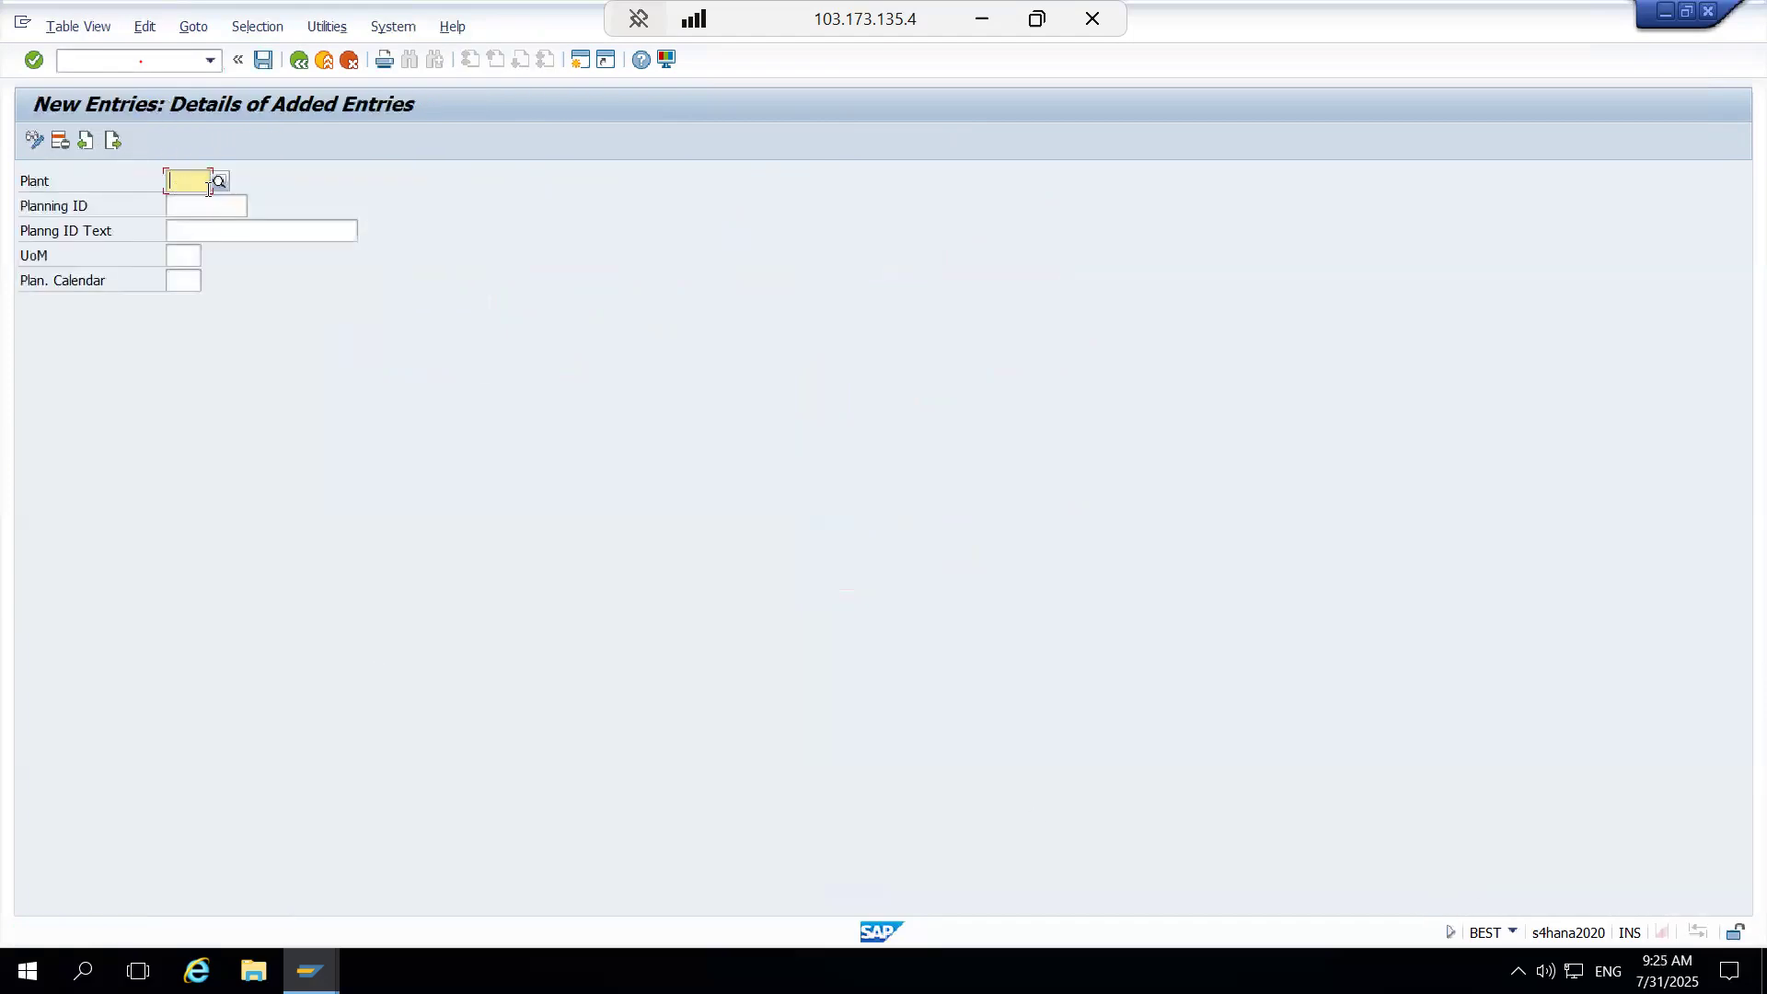
click(299, 61)
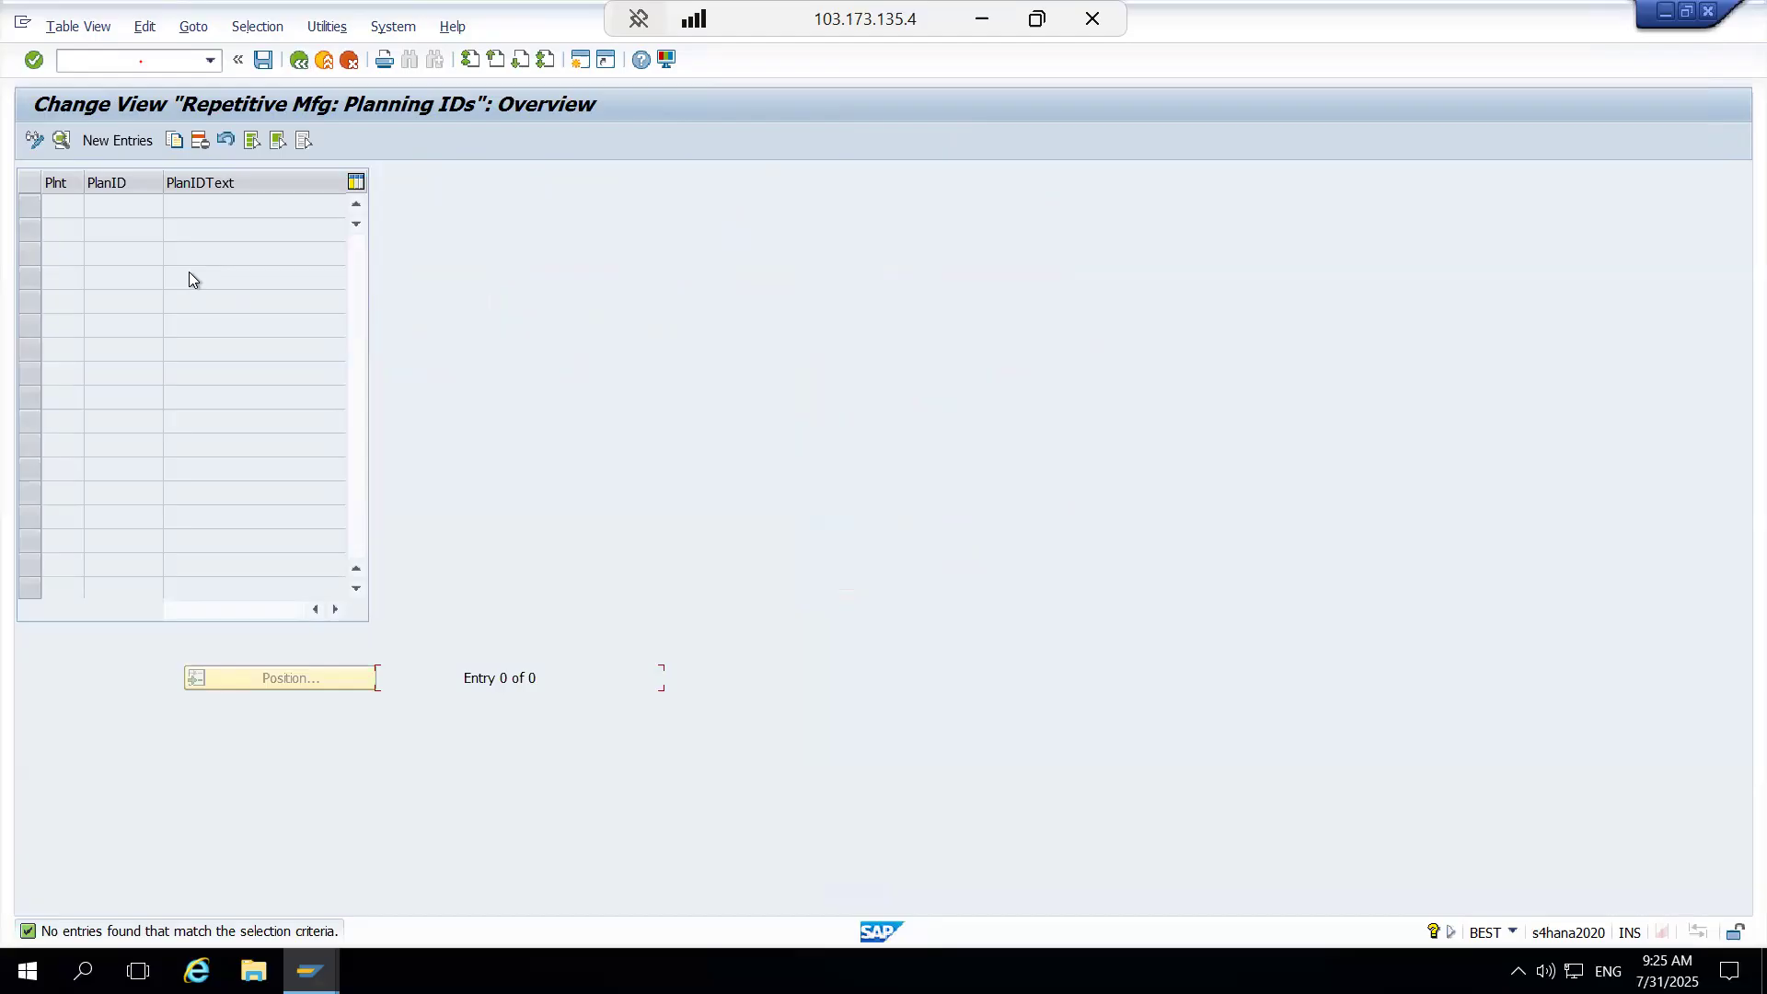
click(293, 64)
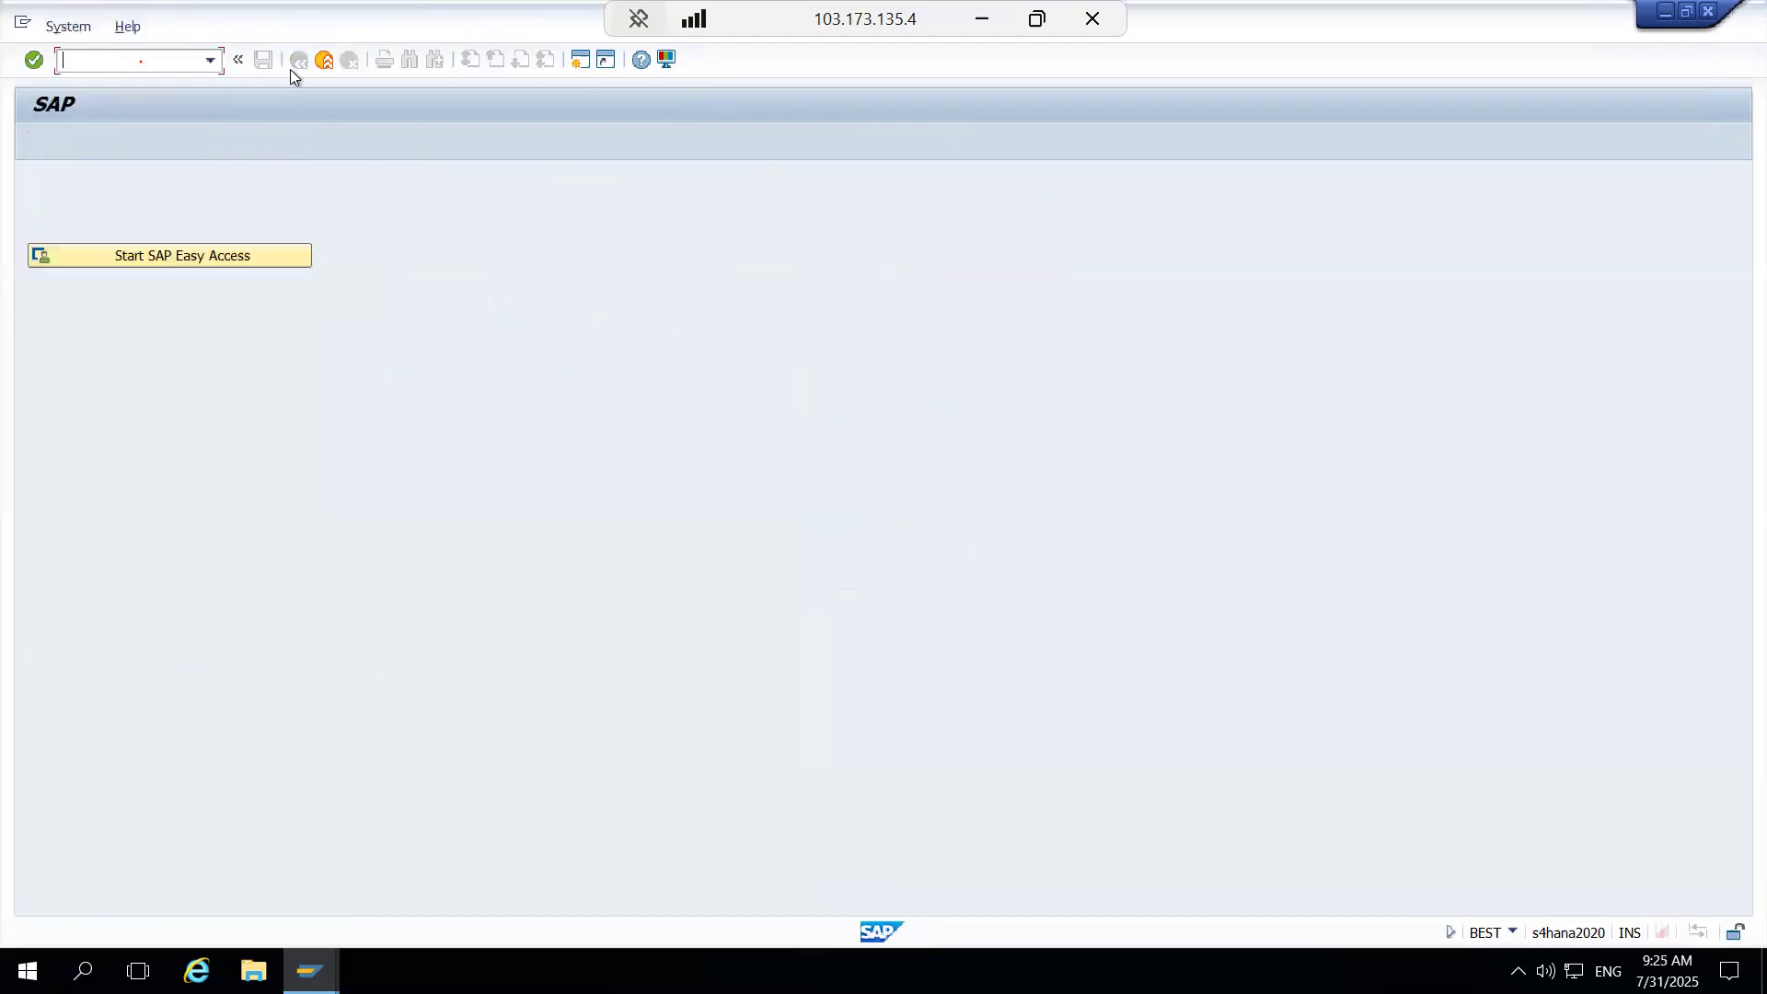
Step: View the mass maintenance of authorization values with transaction PFCGMASSVAL, leave it and open user maintenance SU01
text(/npfcg)
text(_mass_val)
key(Return)
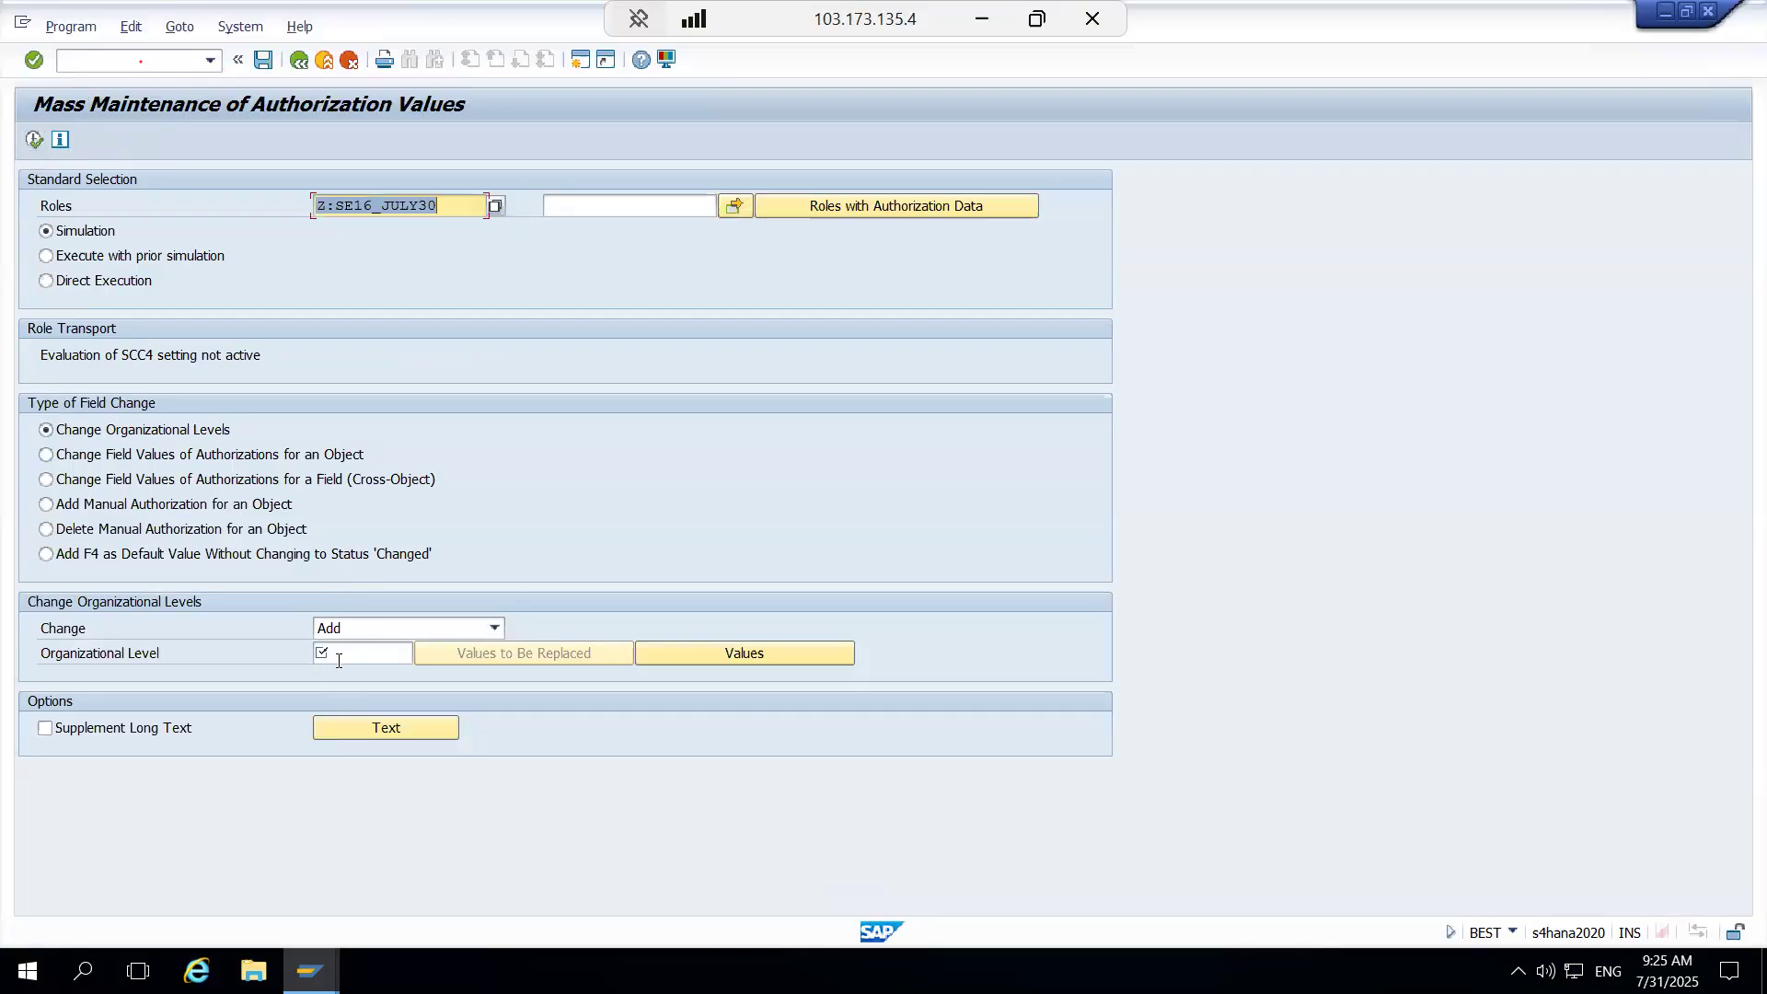
key(F3)
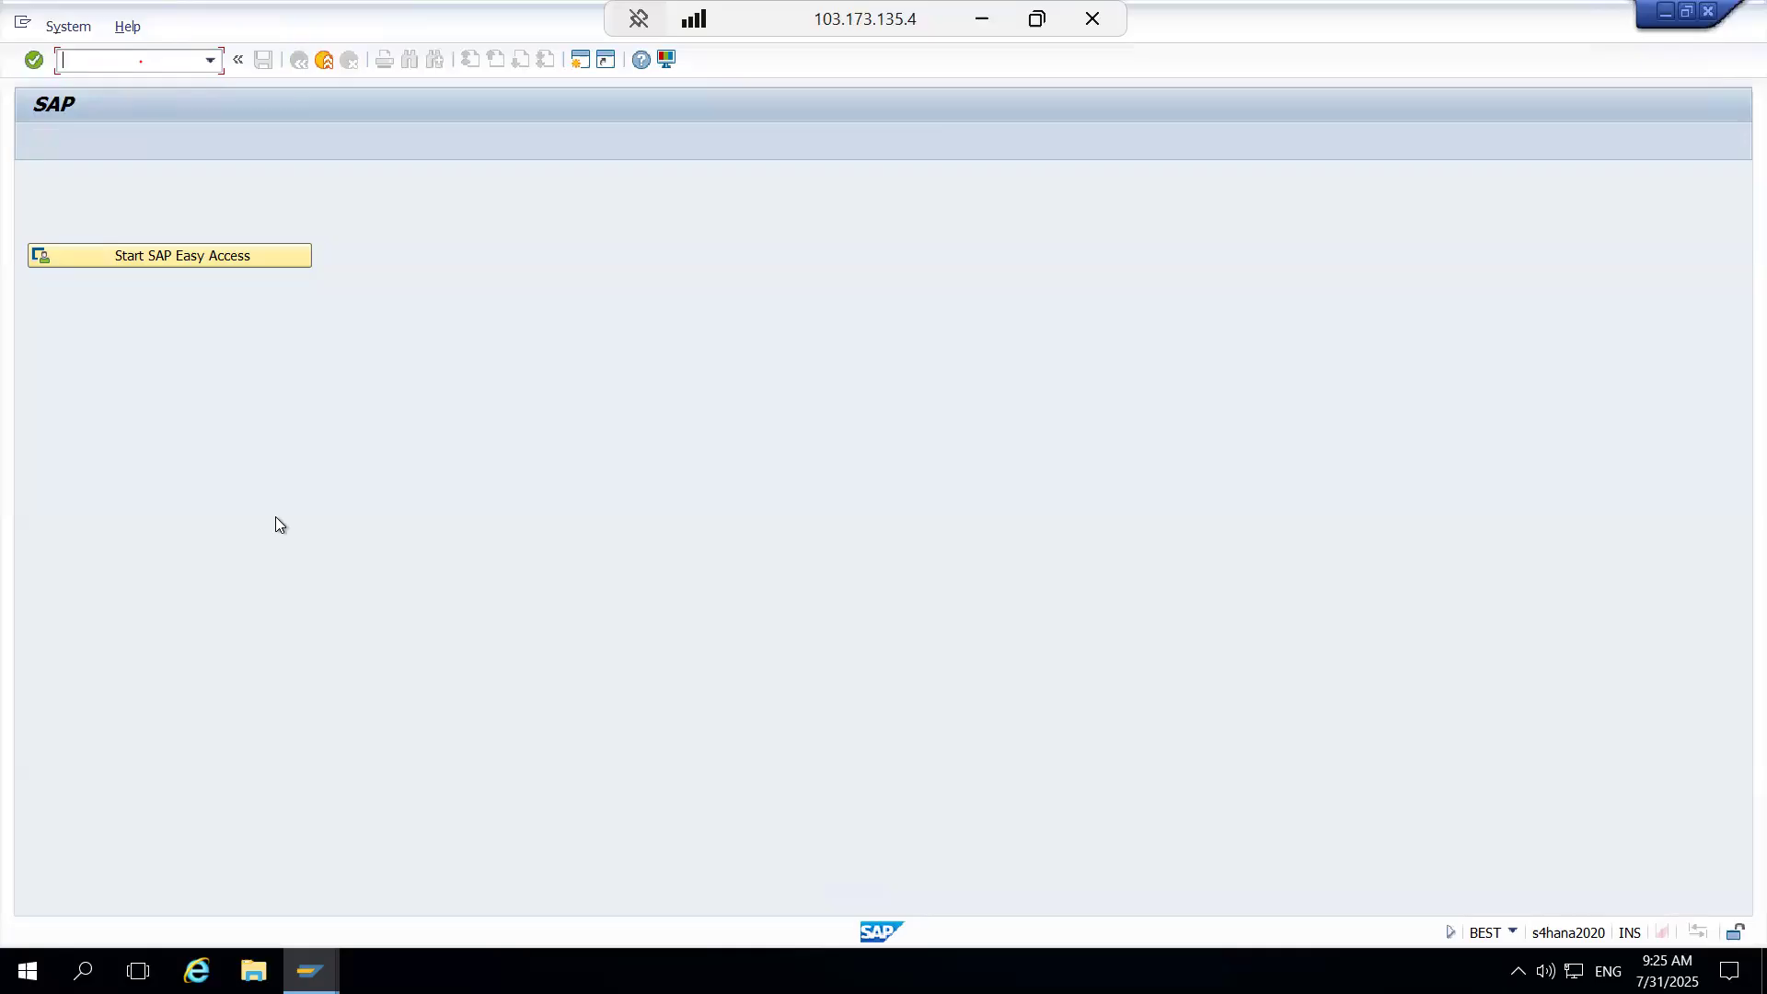
text(/nsu01)
key(Return)
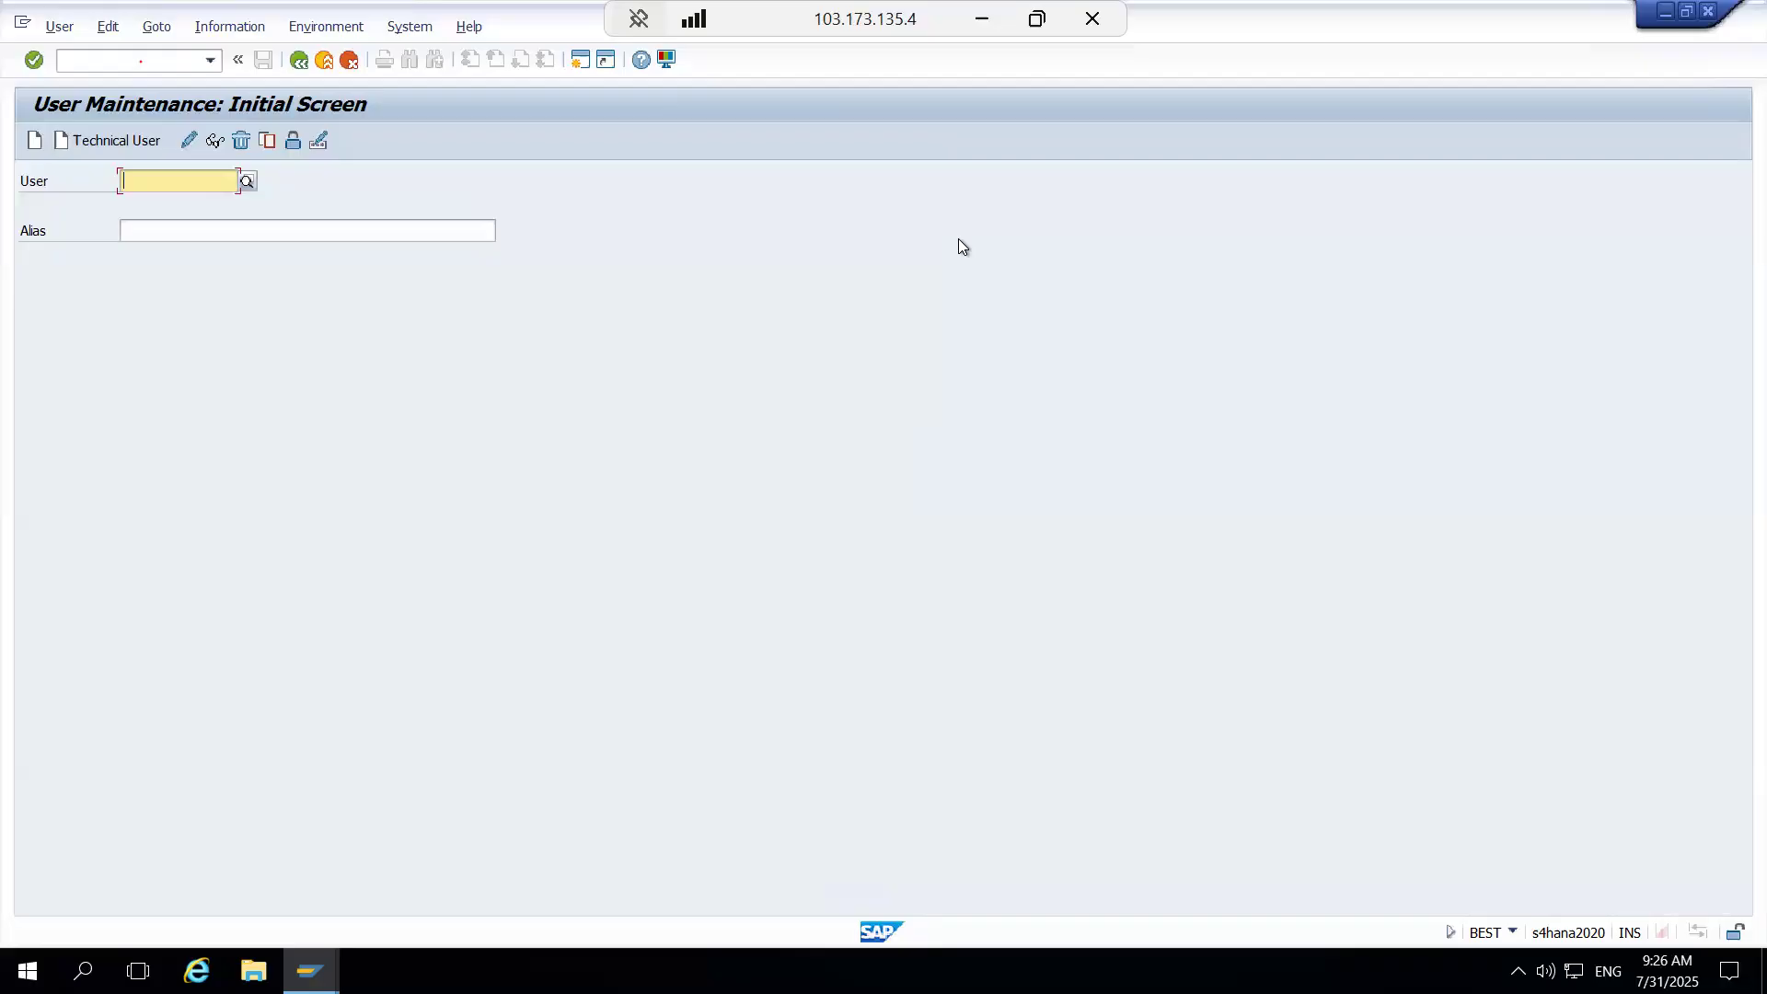
Step: Reopen transaction MF36 and inspect its blank new-entry form twice, returning to the planning IDs overview each time
click(105, 61)
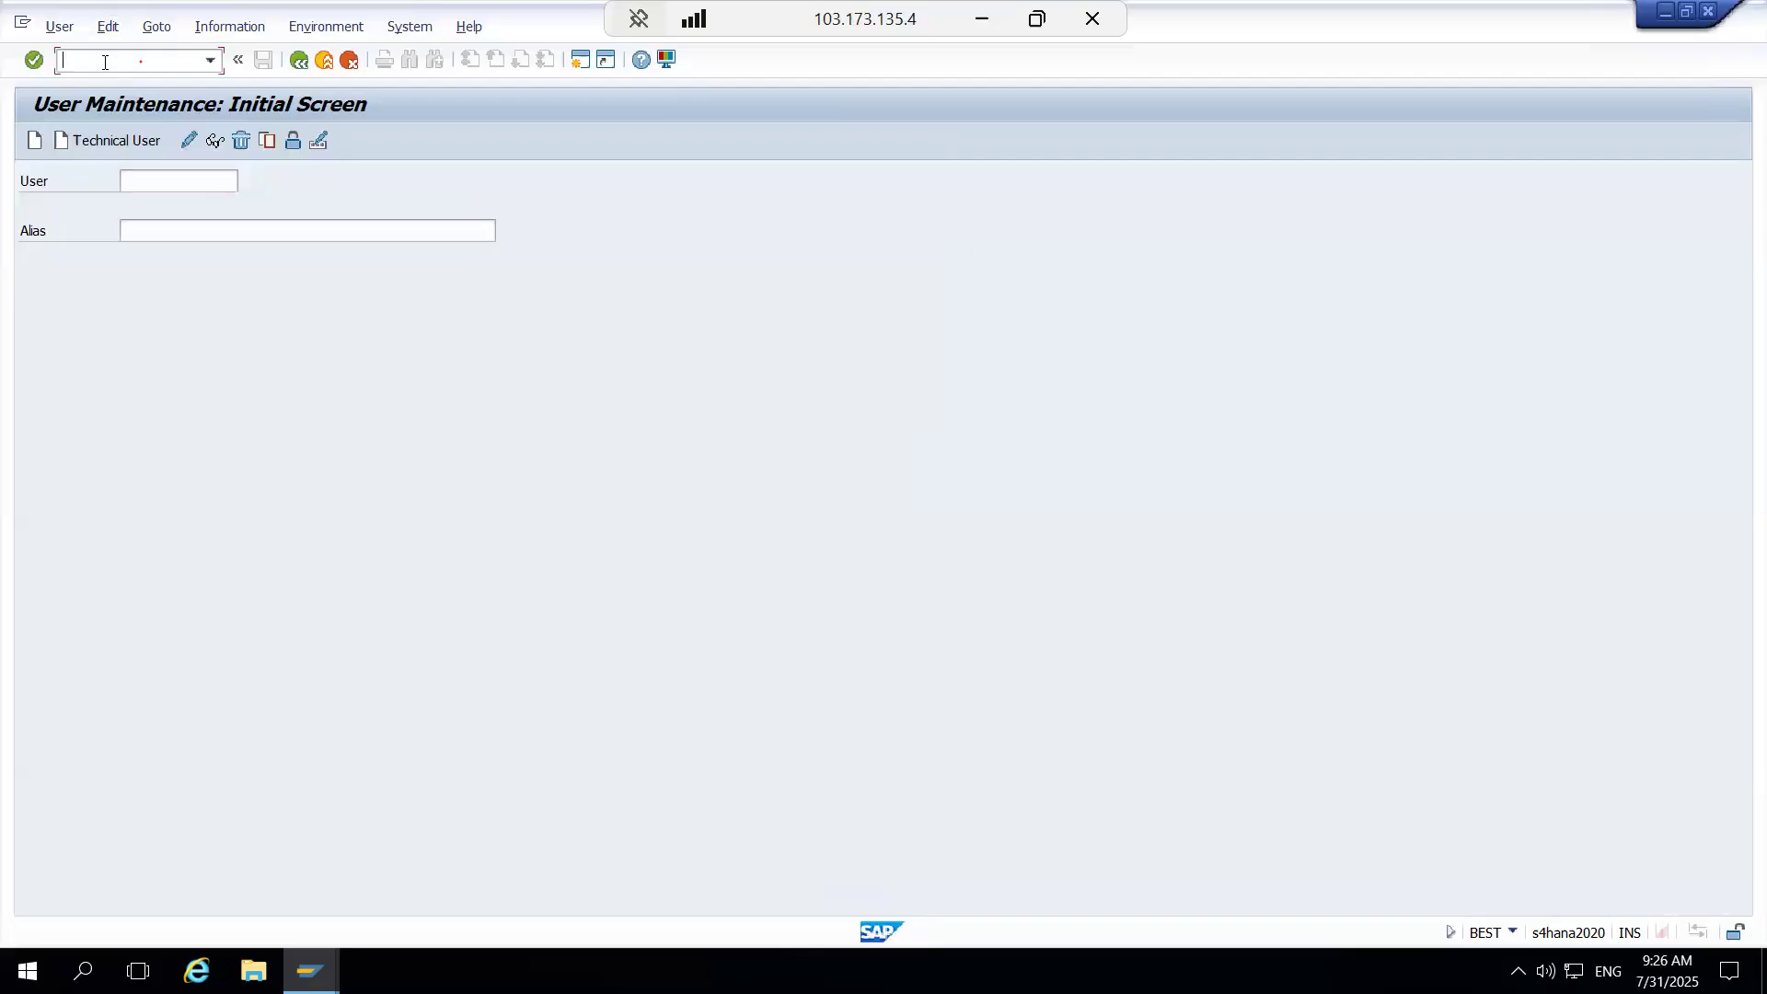
text(/nmf3)
text(d)
key(Return)
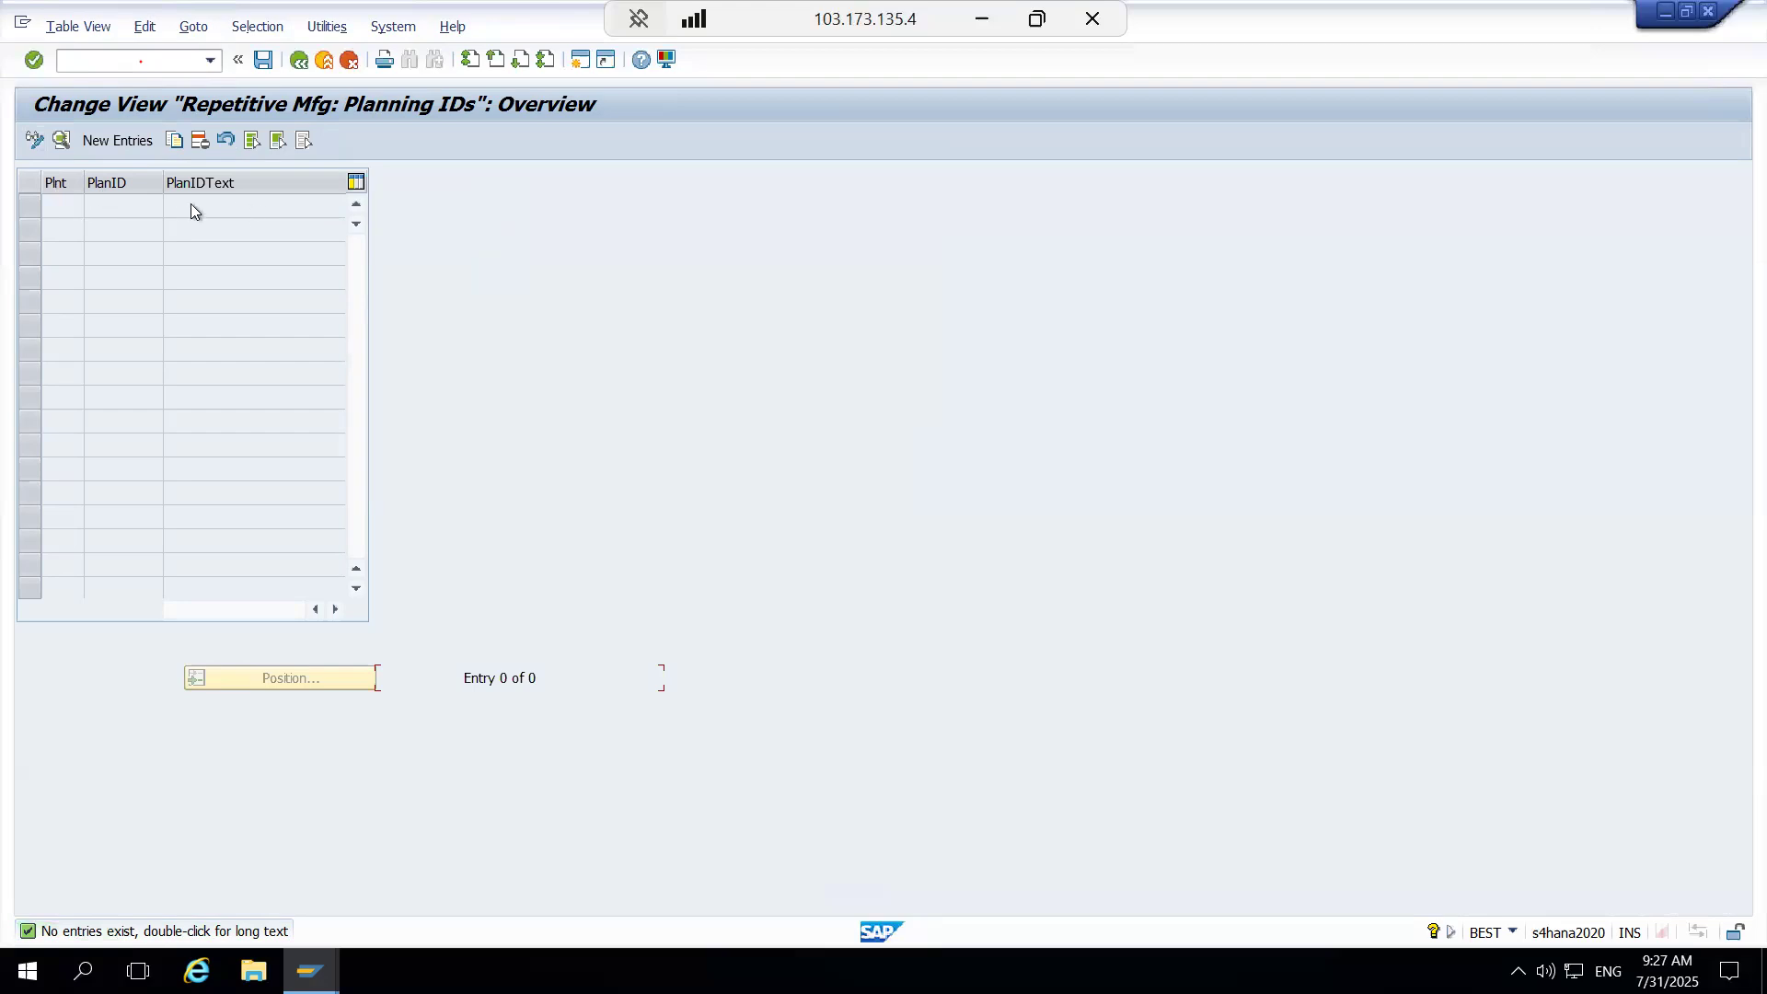
click(109, 143)
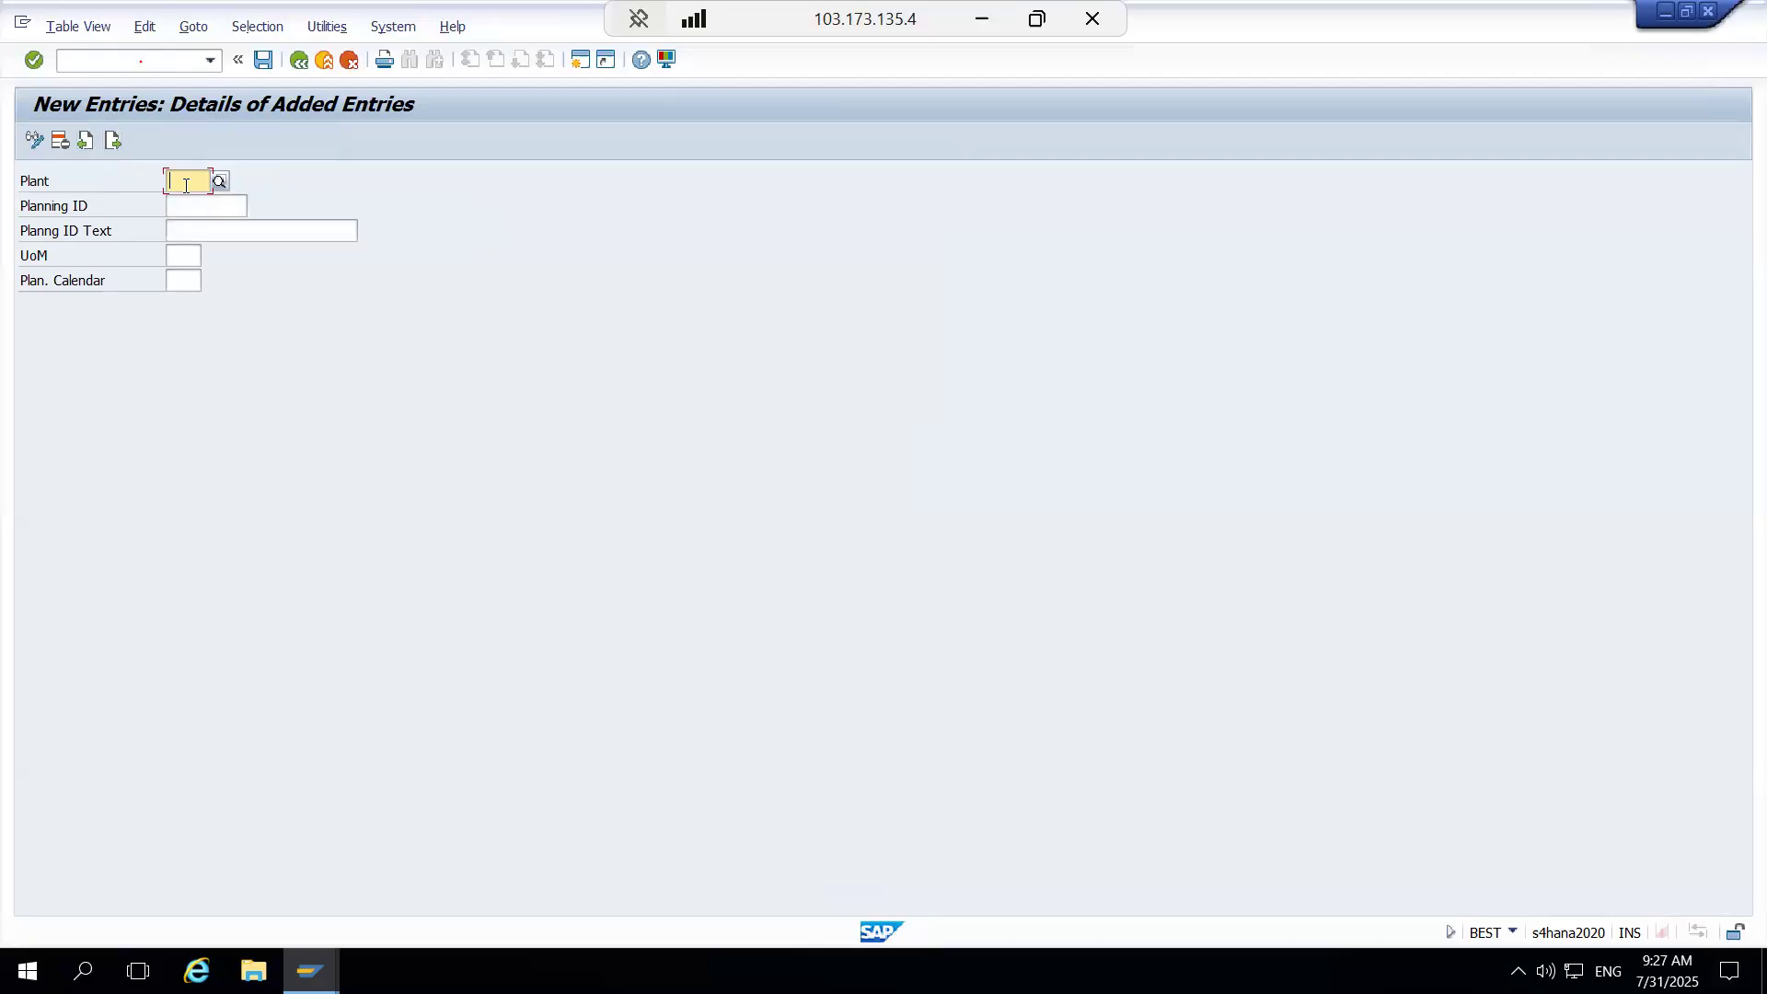
key(F3)
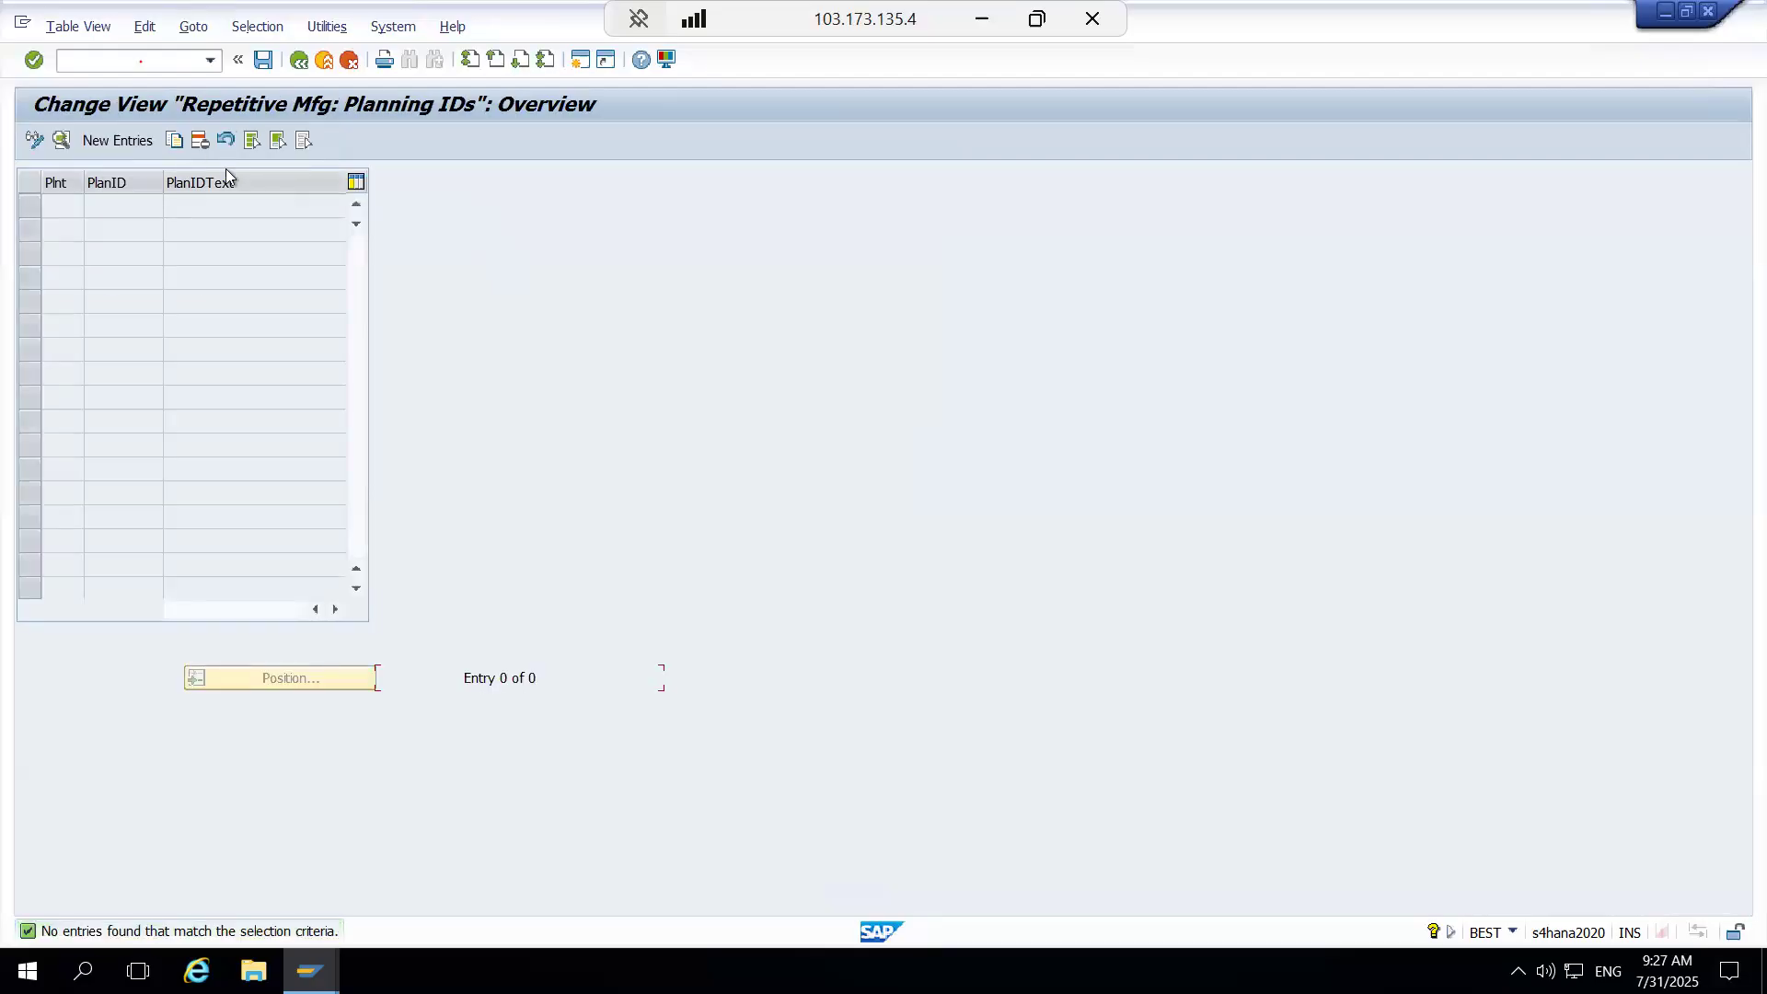
click(126, 139)
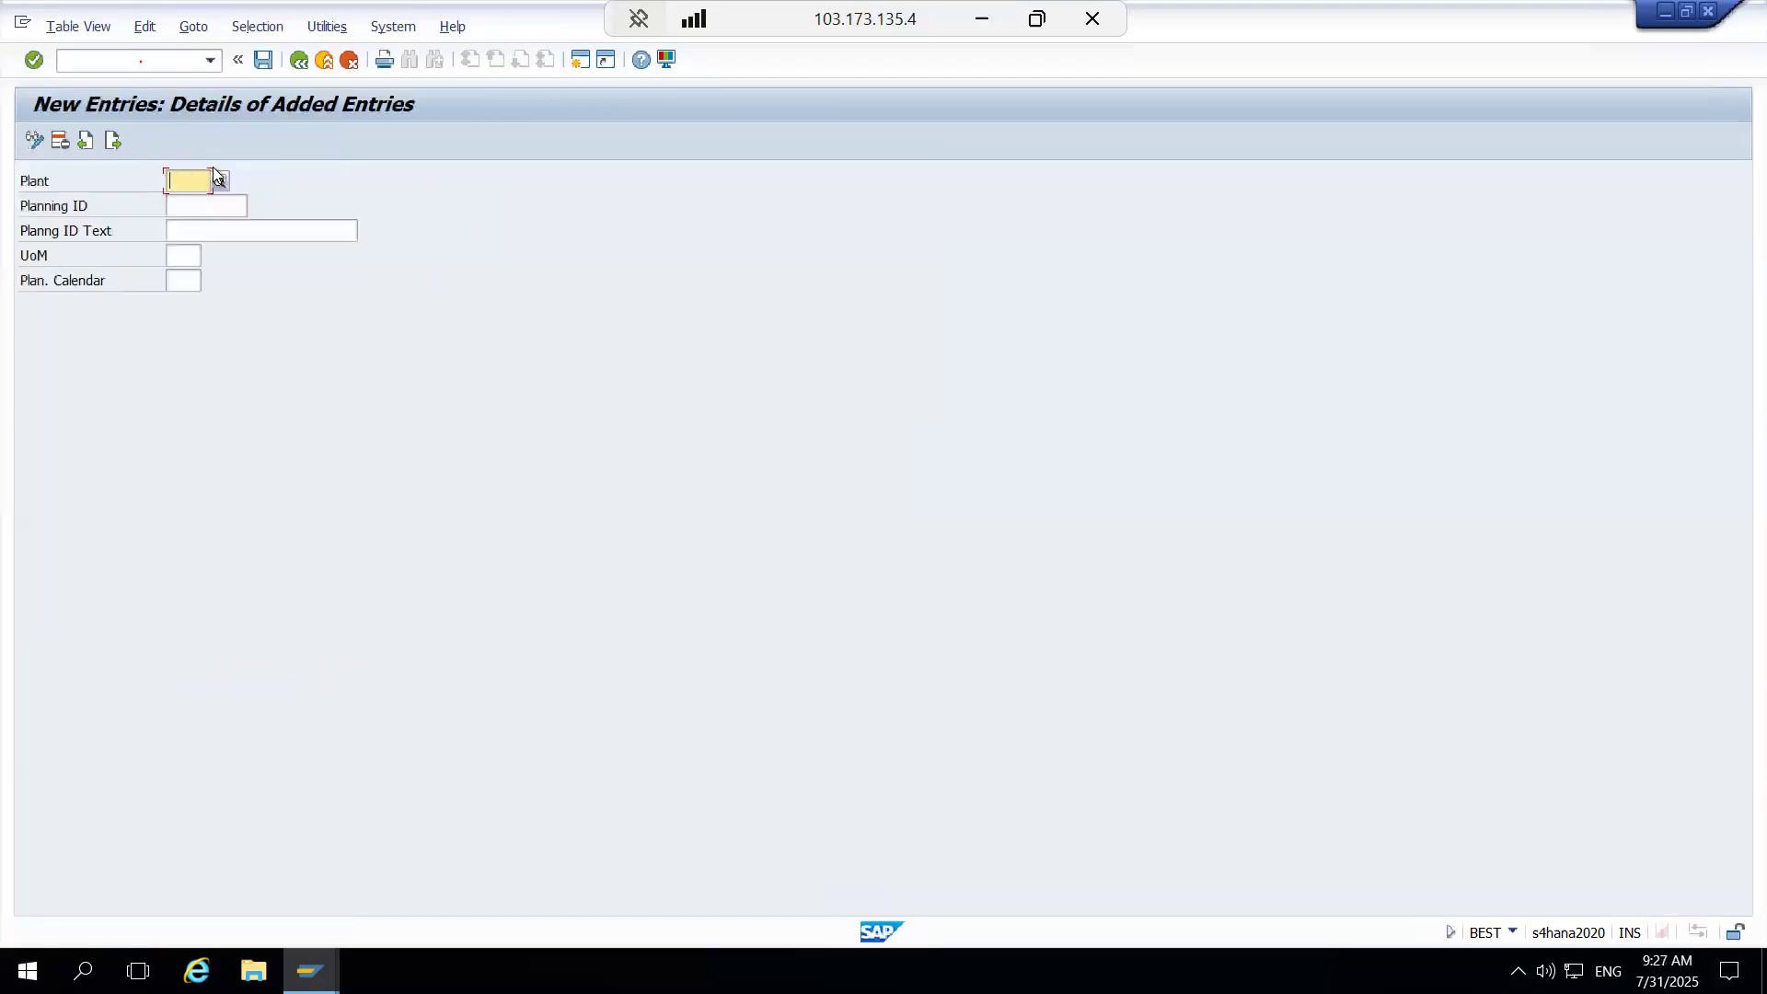
key(F3)
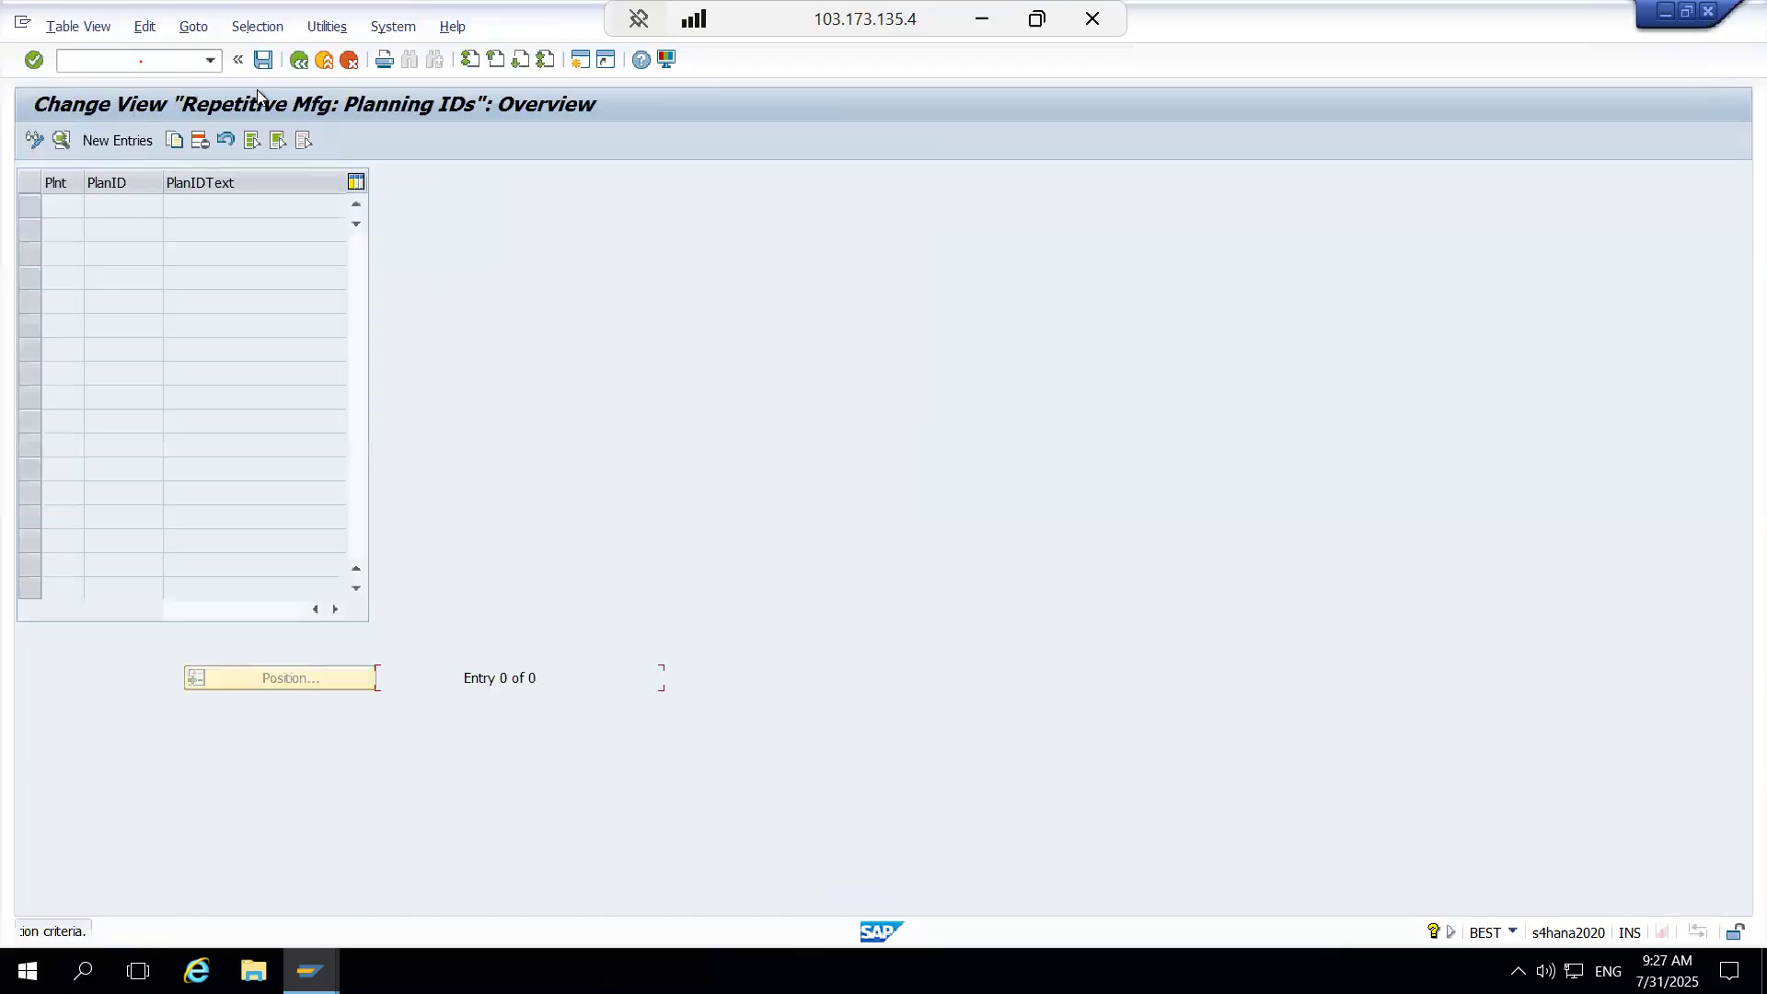
Step: Open transaction SE93 and display the definition of transaction code MF36
click(143, 57)
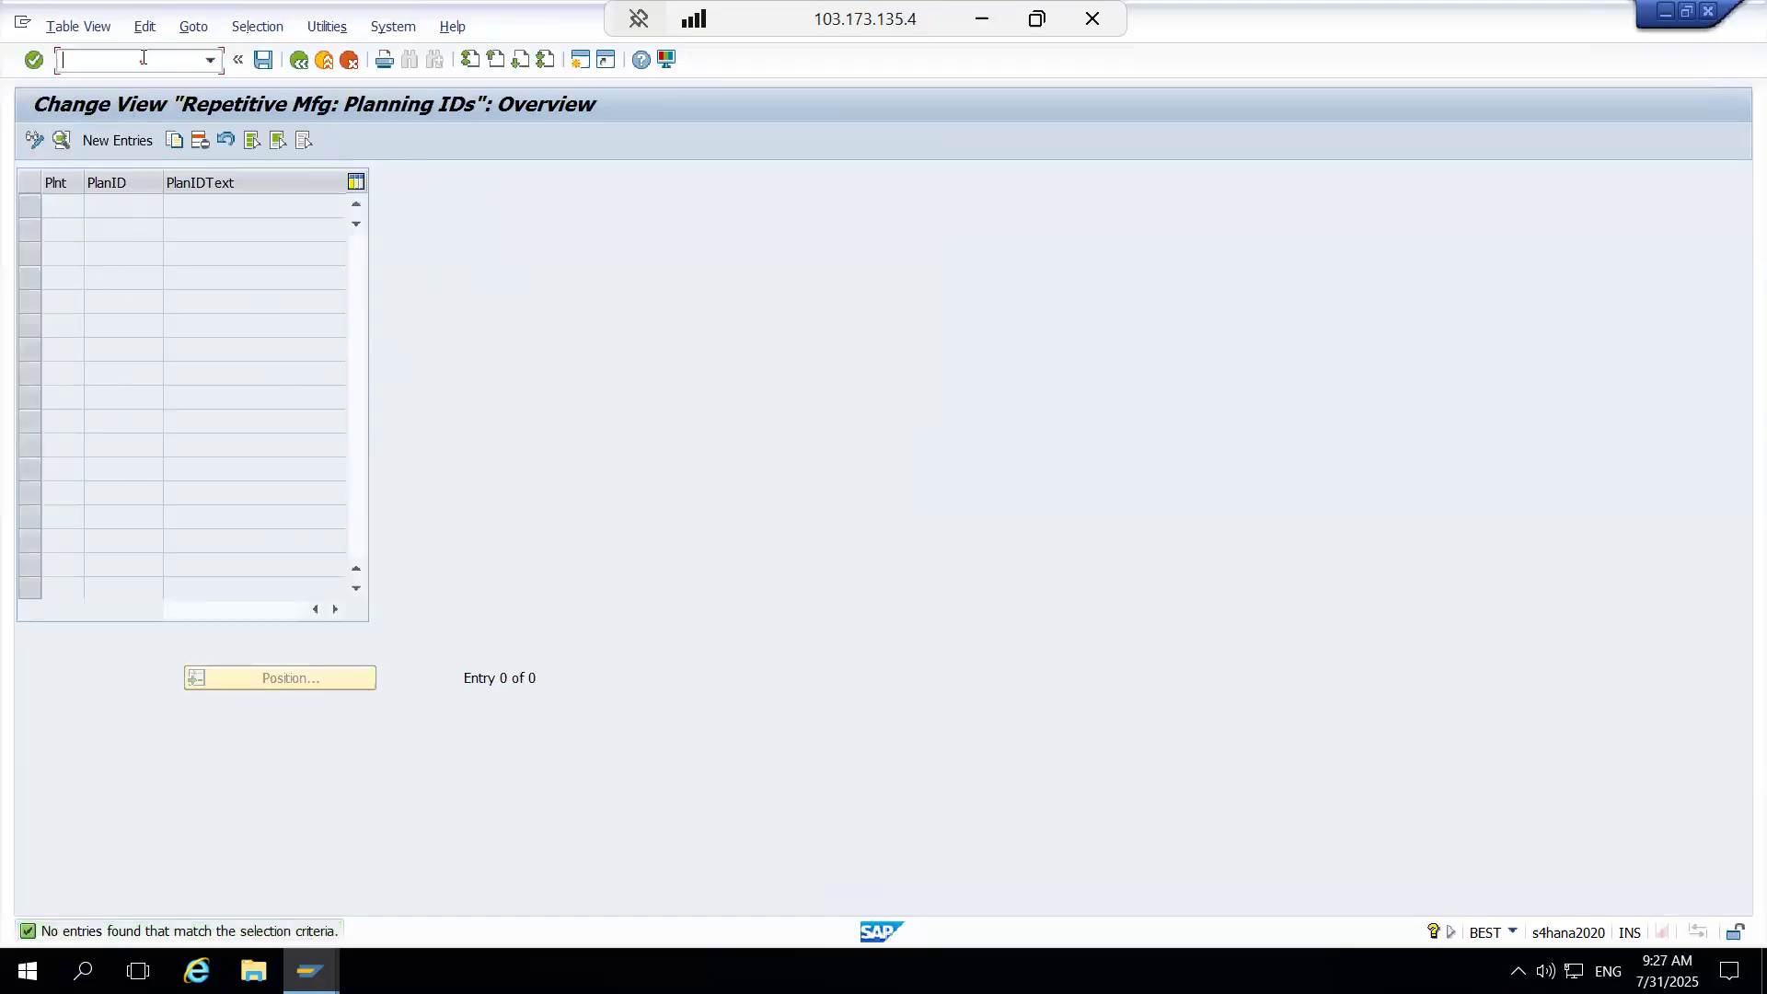
text(/nse93)
key(Return)
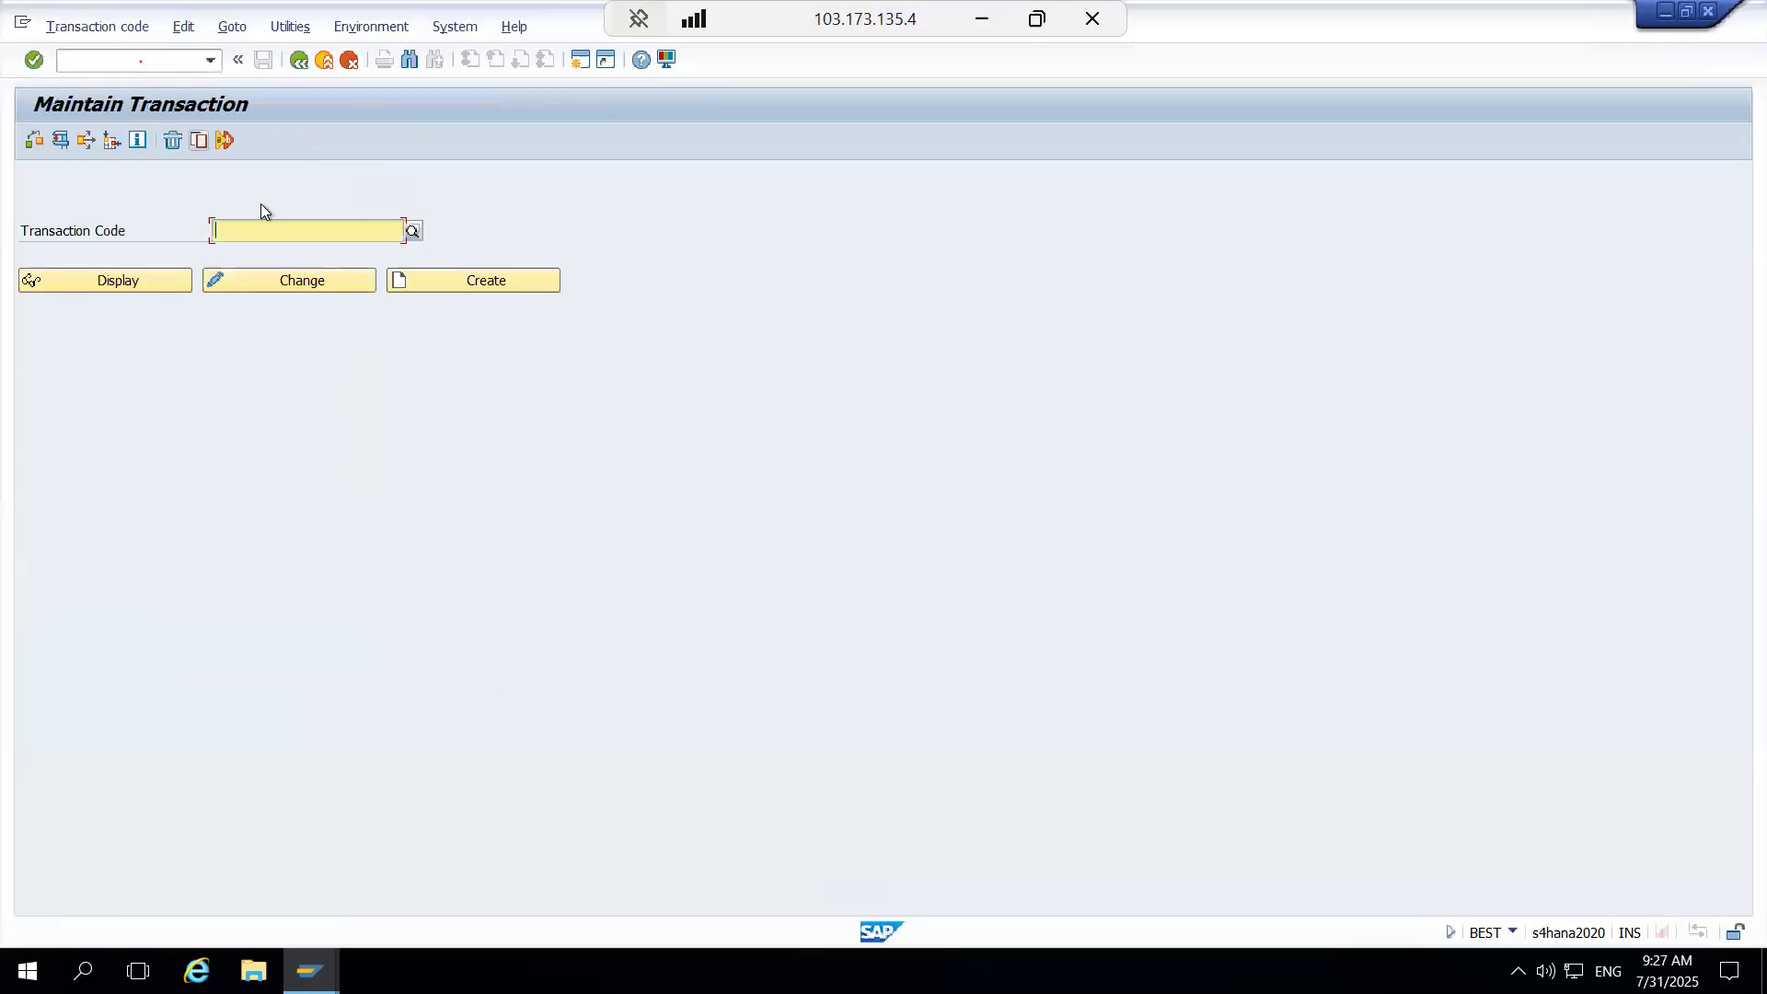
text(mf36)
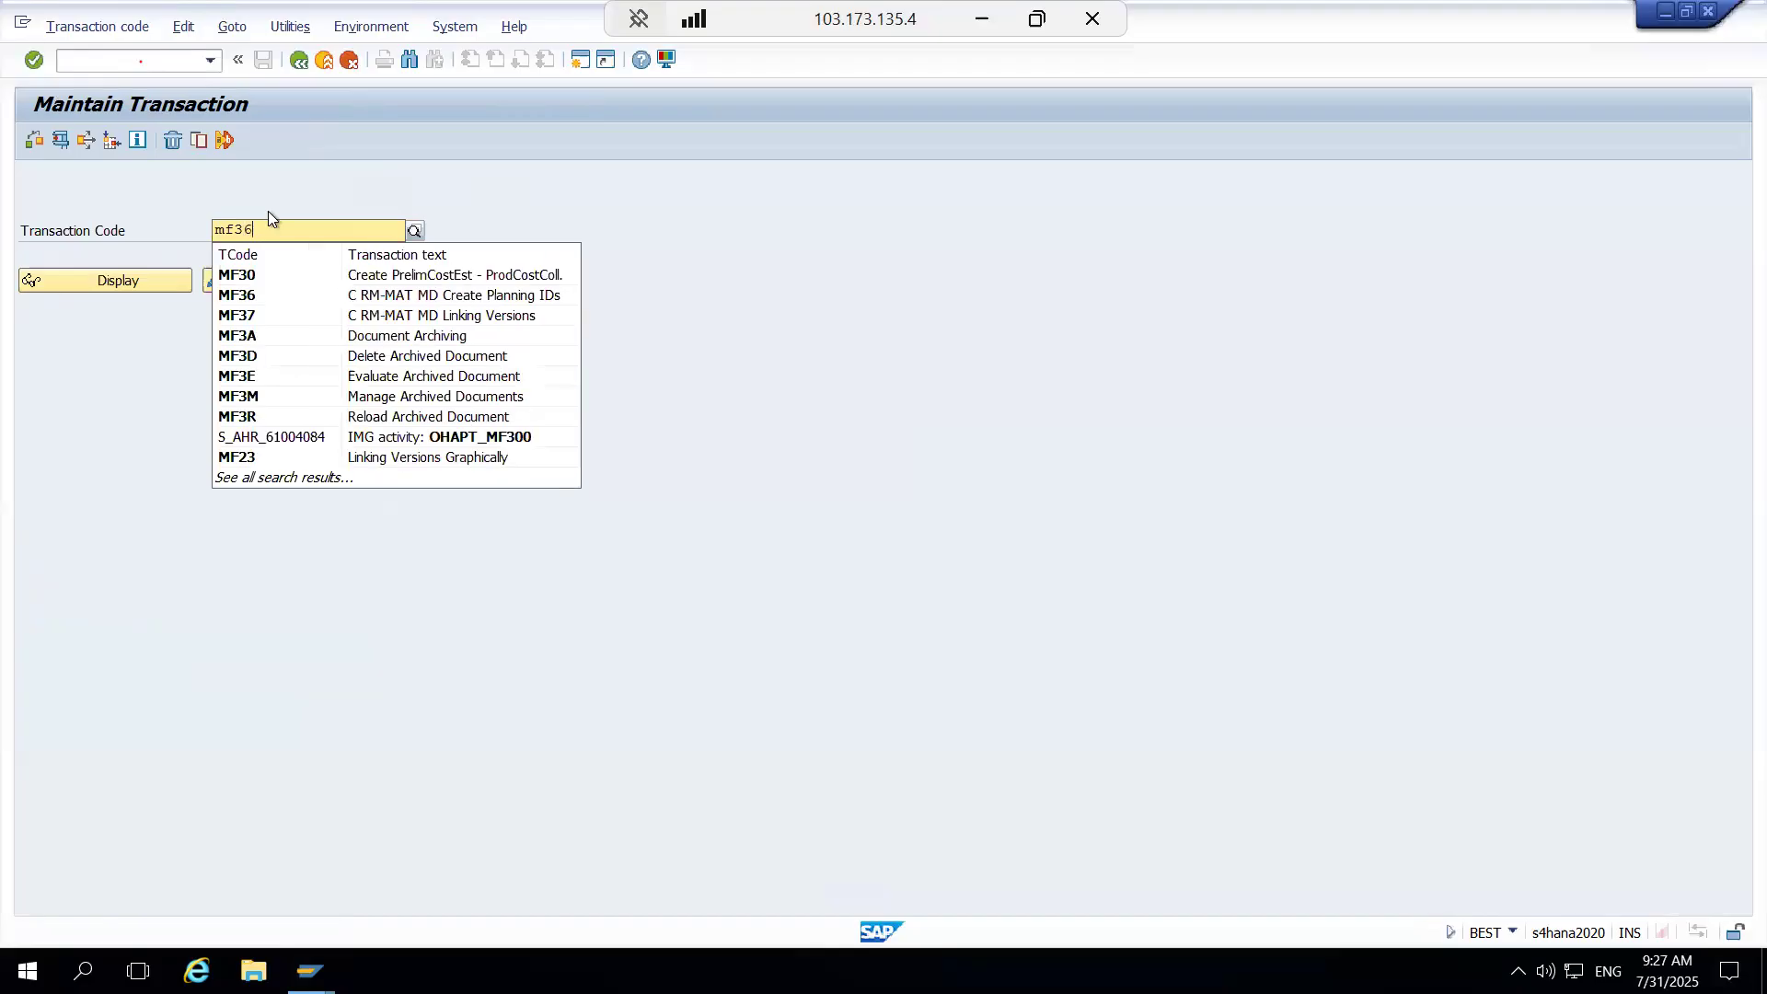
click(97, 279)
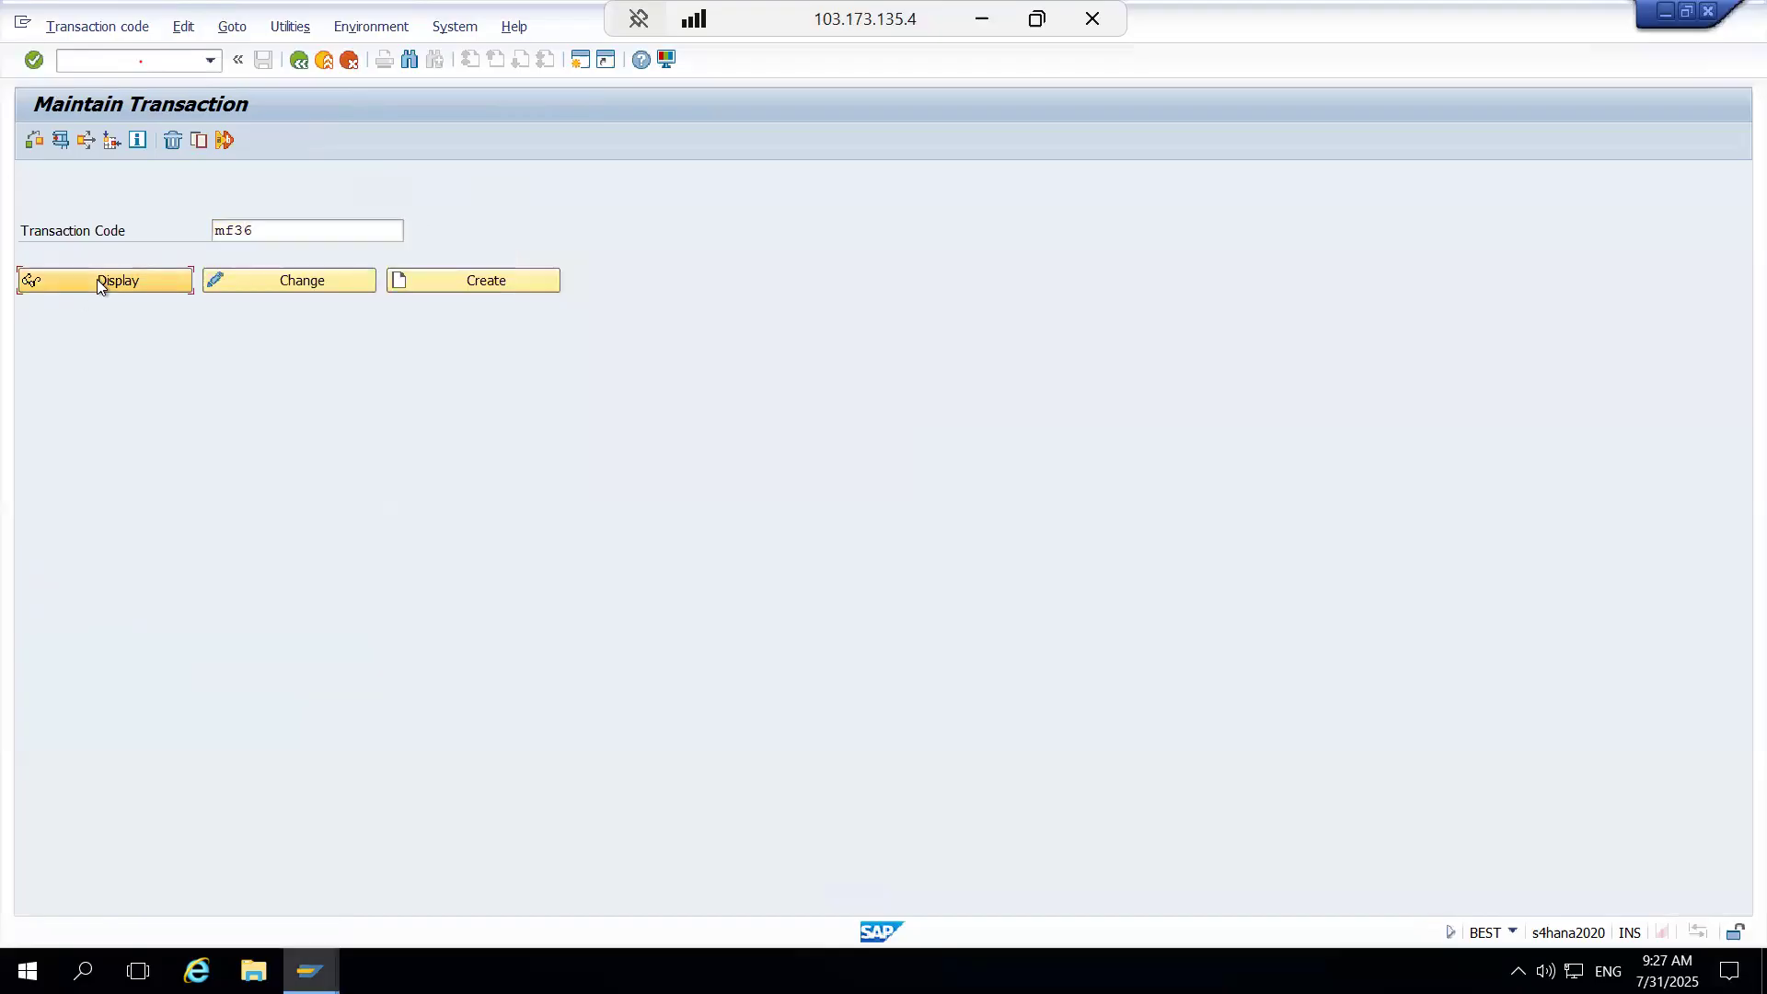
click(119, 289)
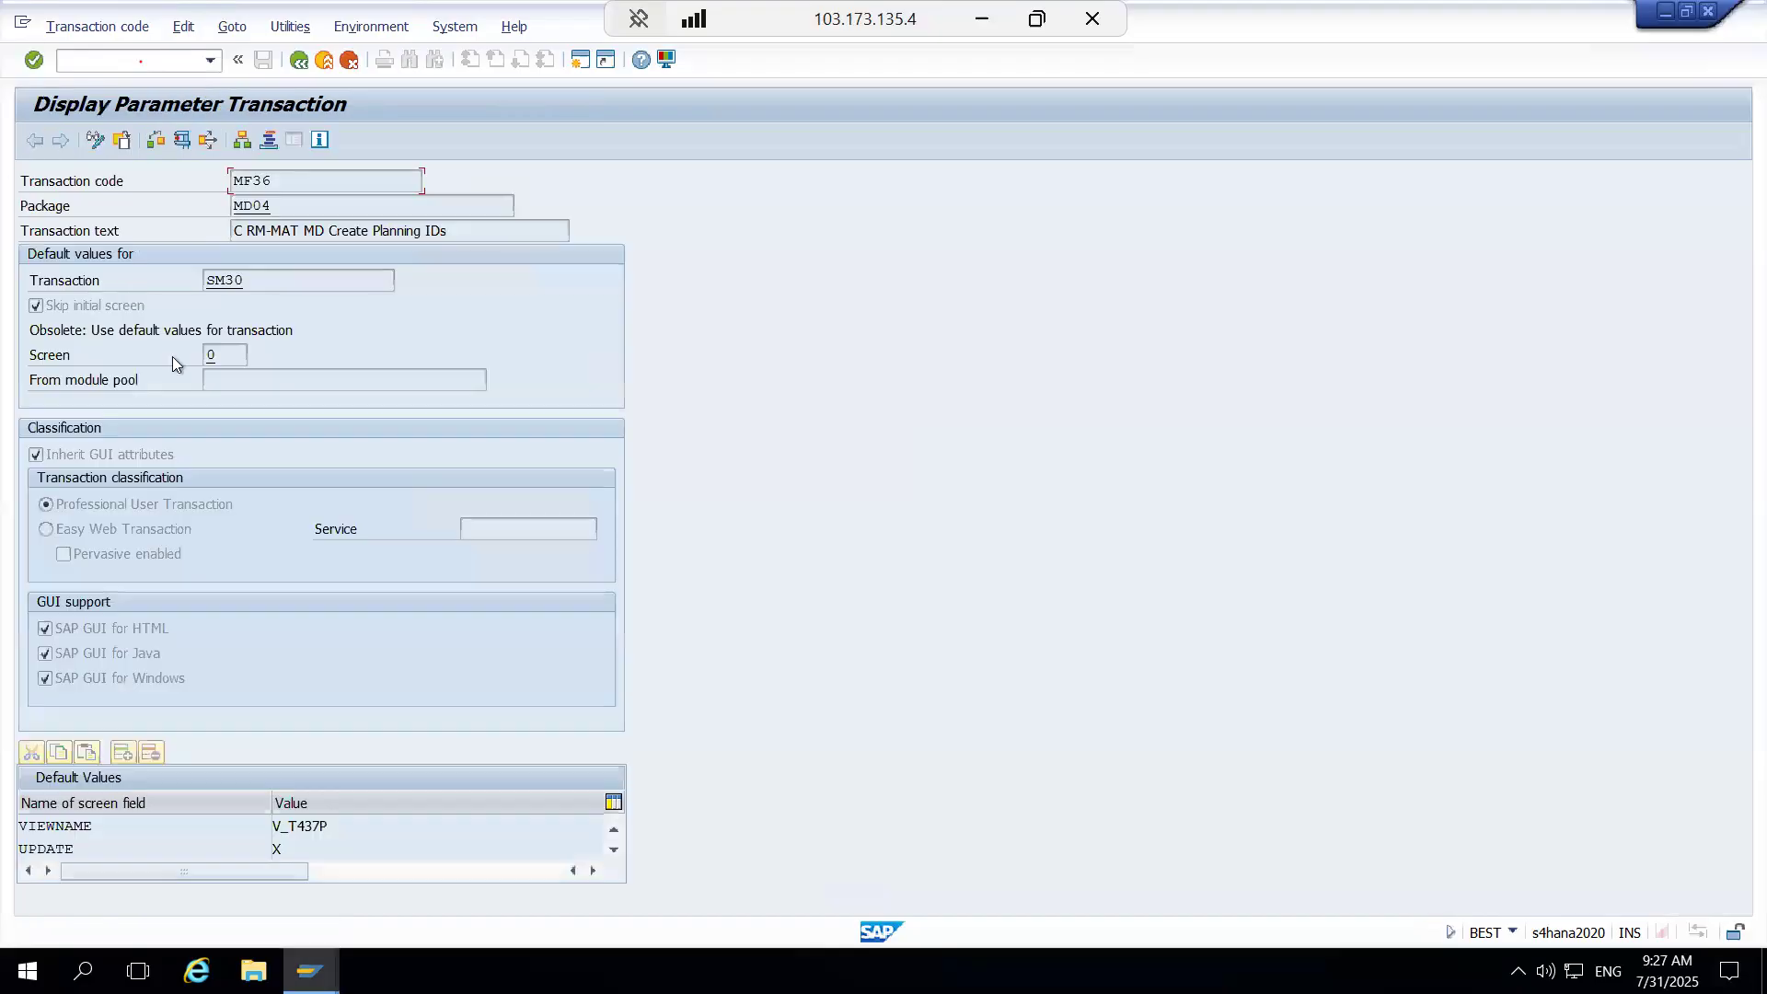
Step: Highlight the underlying transaction and the VIEWNAME default value in the MF36 definition, and return to the transaction code entry
double_click(212, 279)
mouse_move(213, 279)
mouse_down()
mouse_move(243, 280)
mouse_move(199, 280)
mouse_move(226, 278)
mouse_up()
click(328, 825)
drag(328, 825, 264, 817)
key(F3)
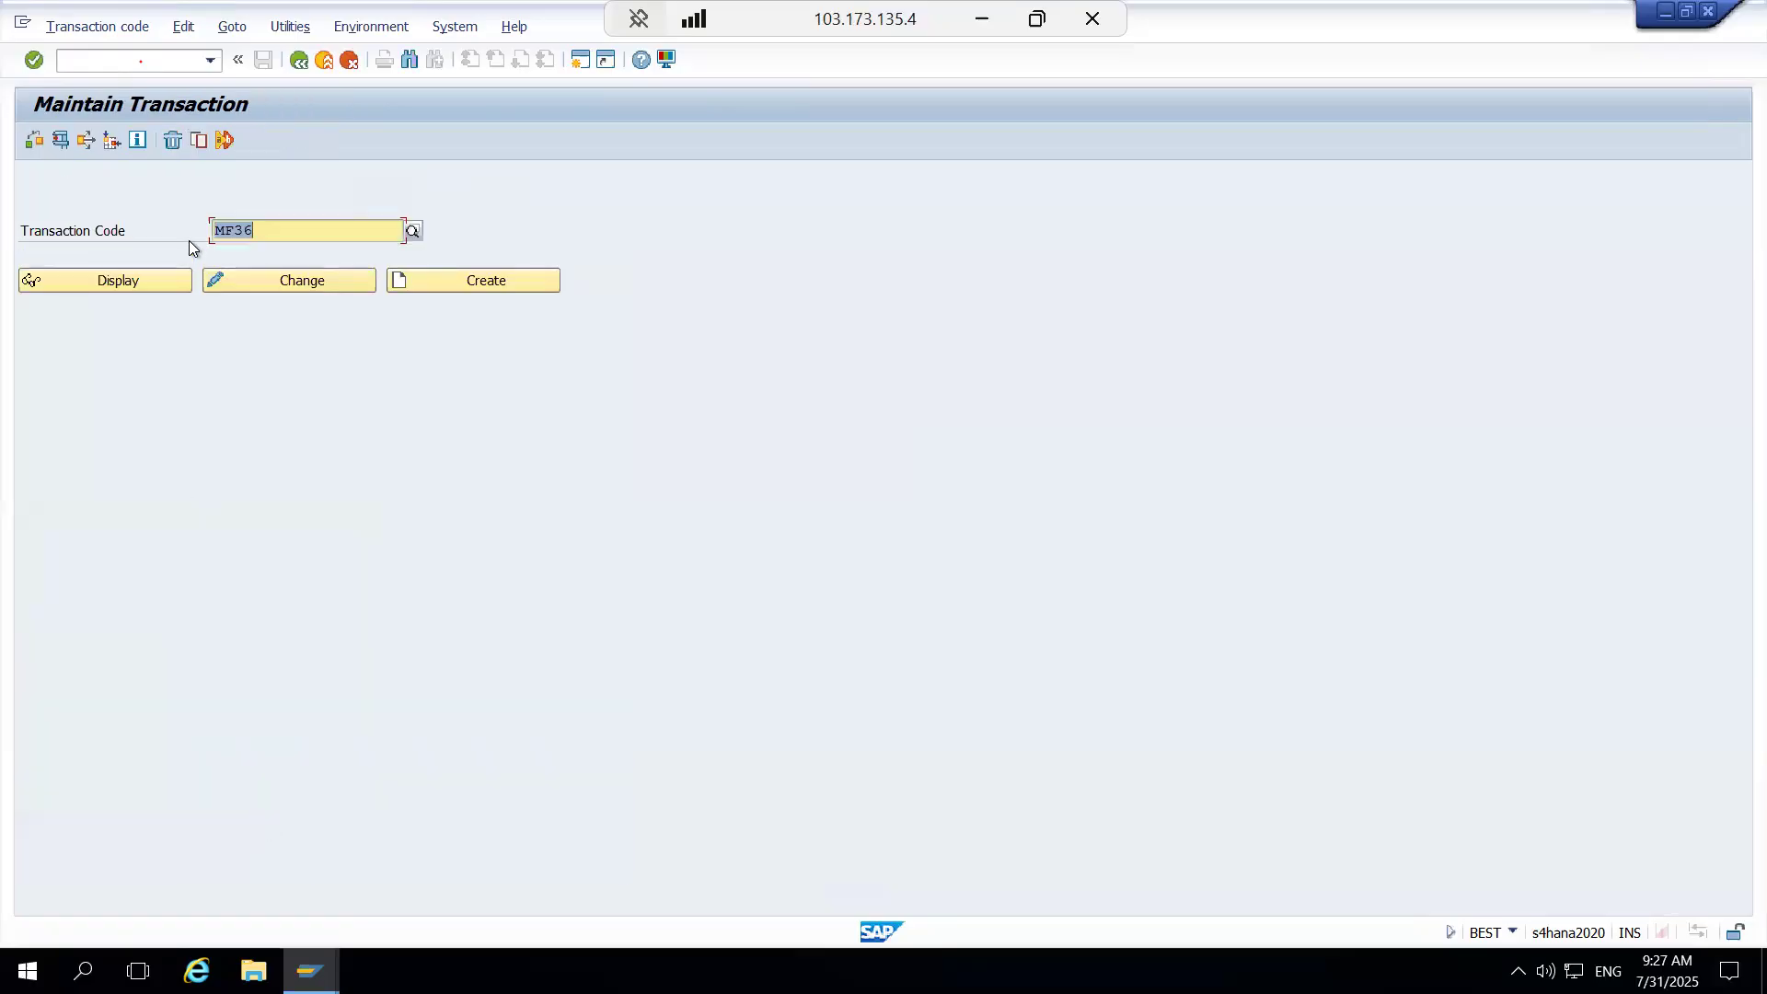
Step: Display the definition of transaction code PFCGMASSVAL, highlight its program name and return to the transaction code entry
key(BackSpace)
text(pf)
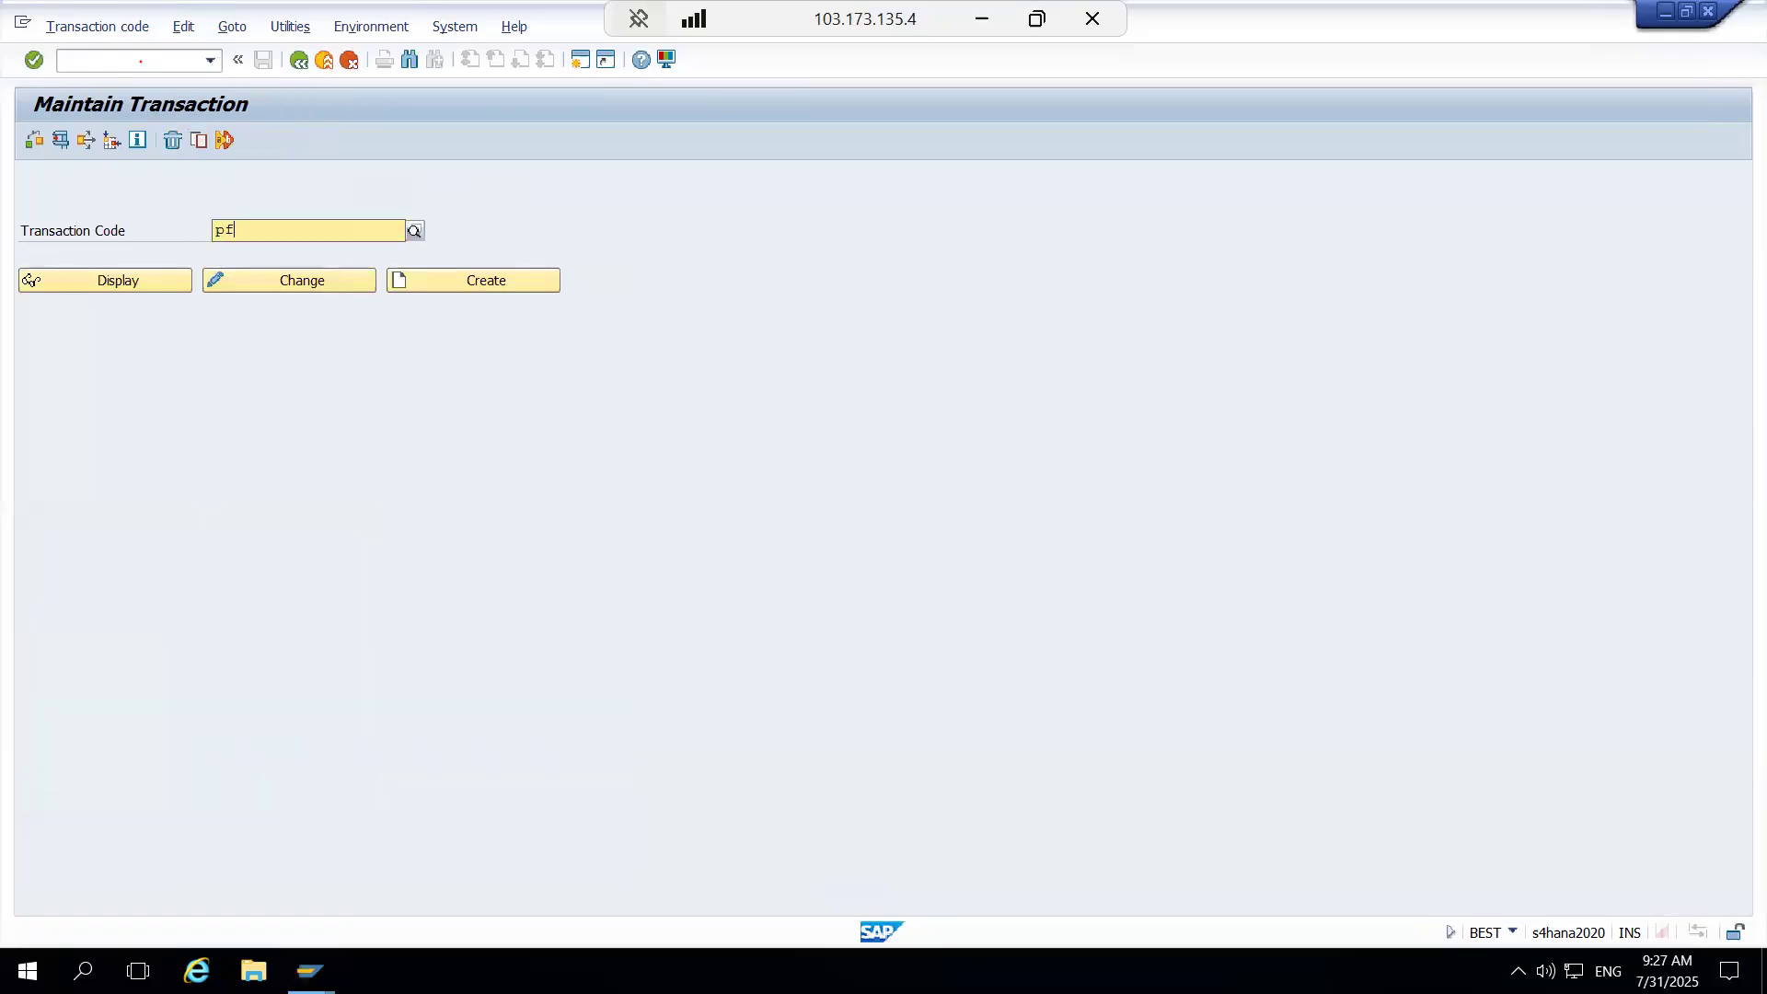
text(cmassval)
click(101, 284)
click(101, 284)
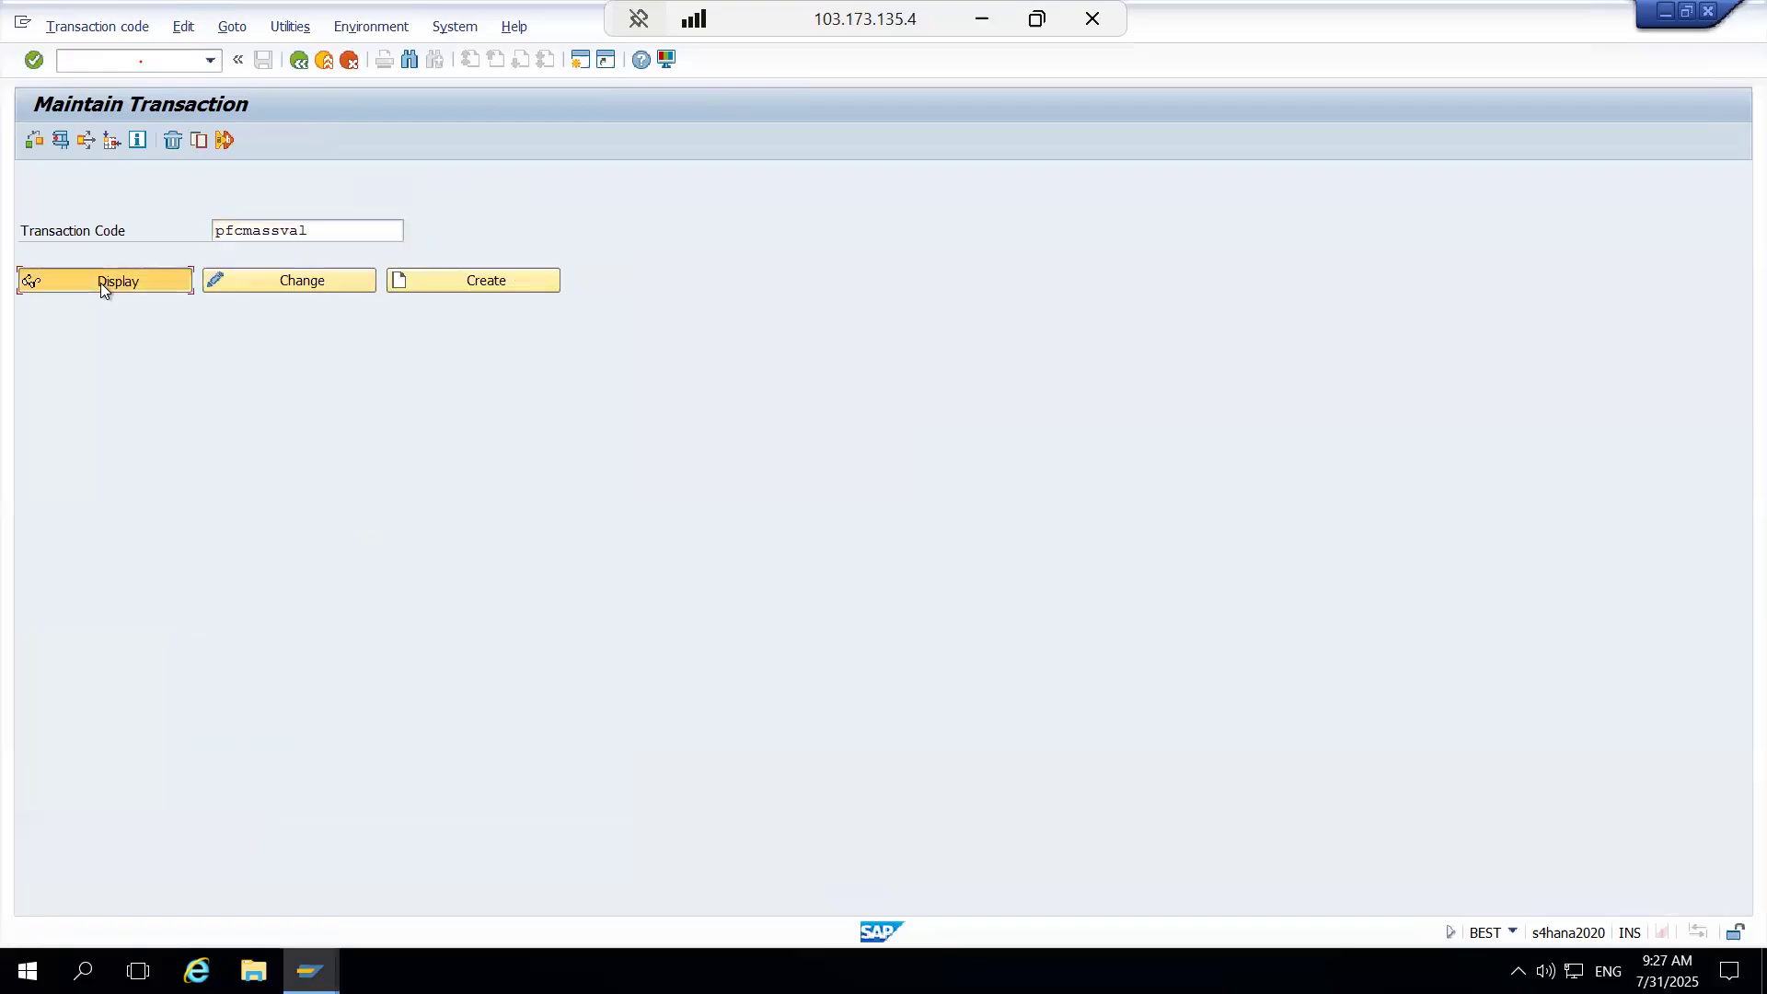
click(245, 228)
text(g)
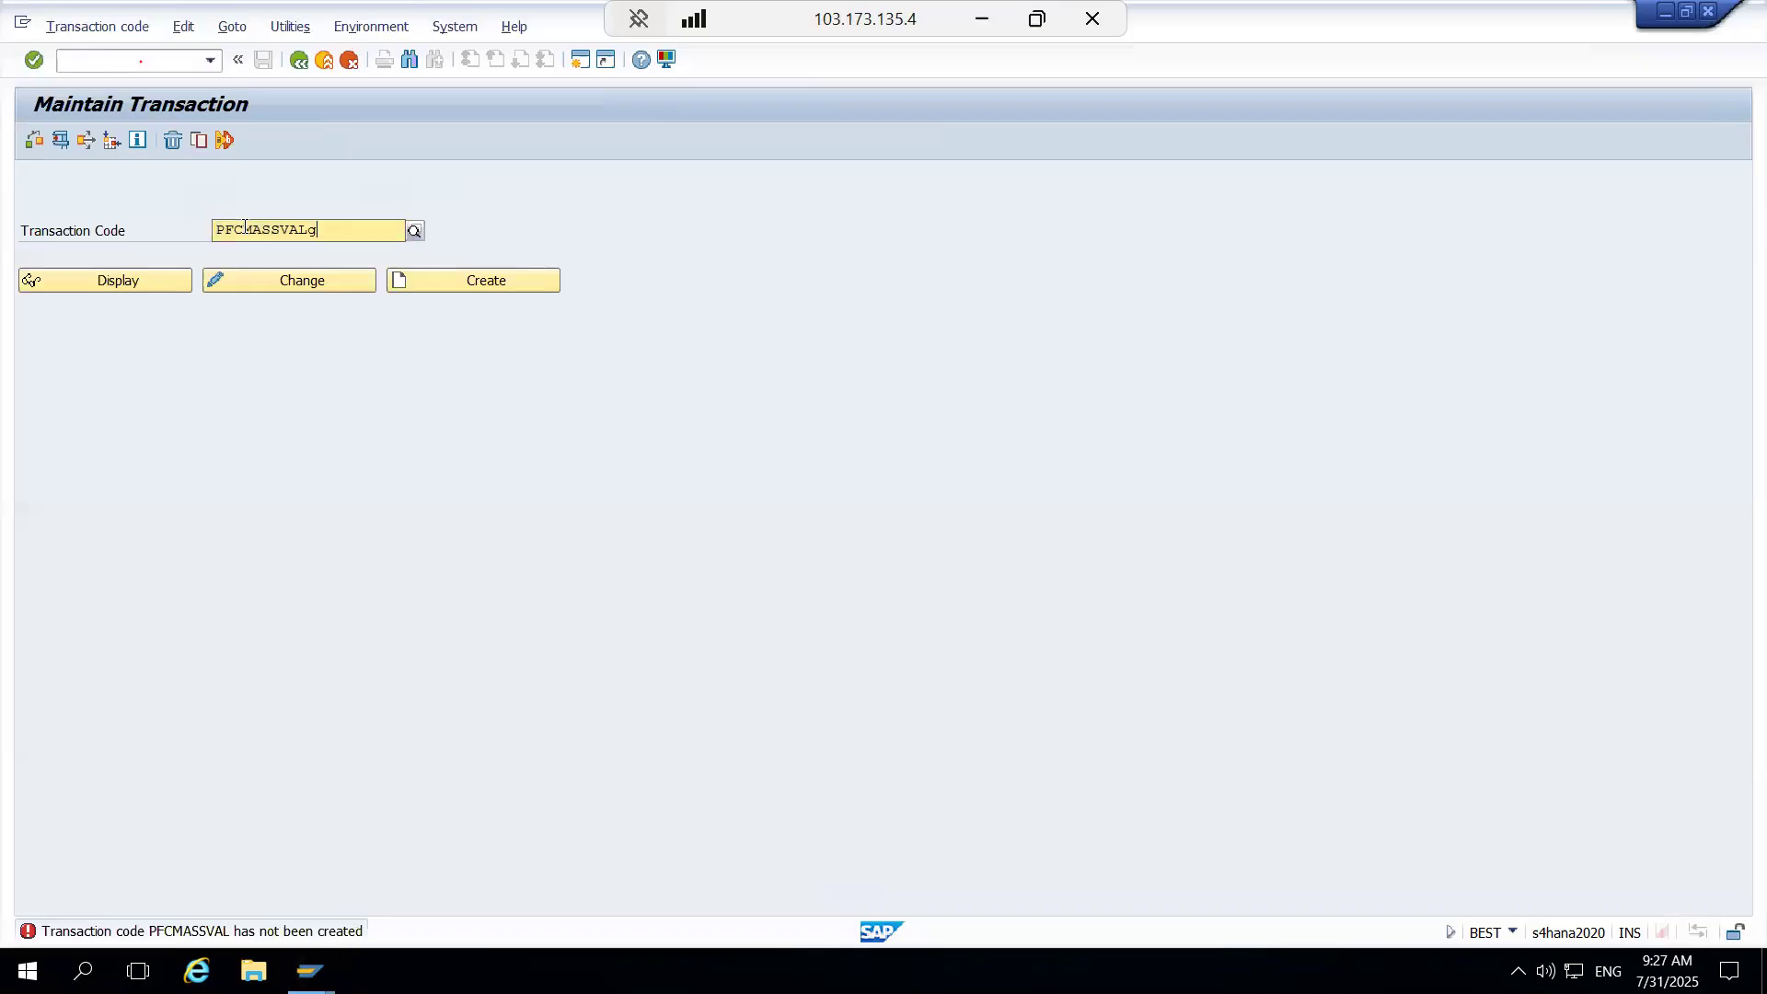
key(BackSpace)
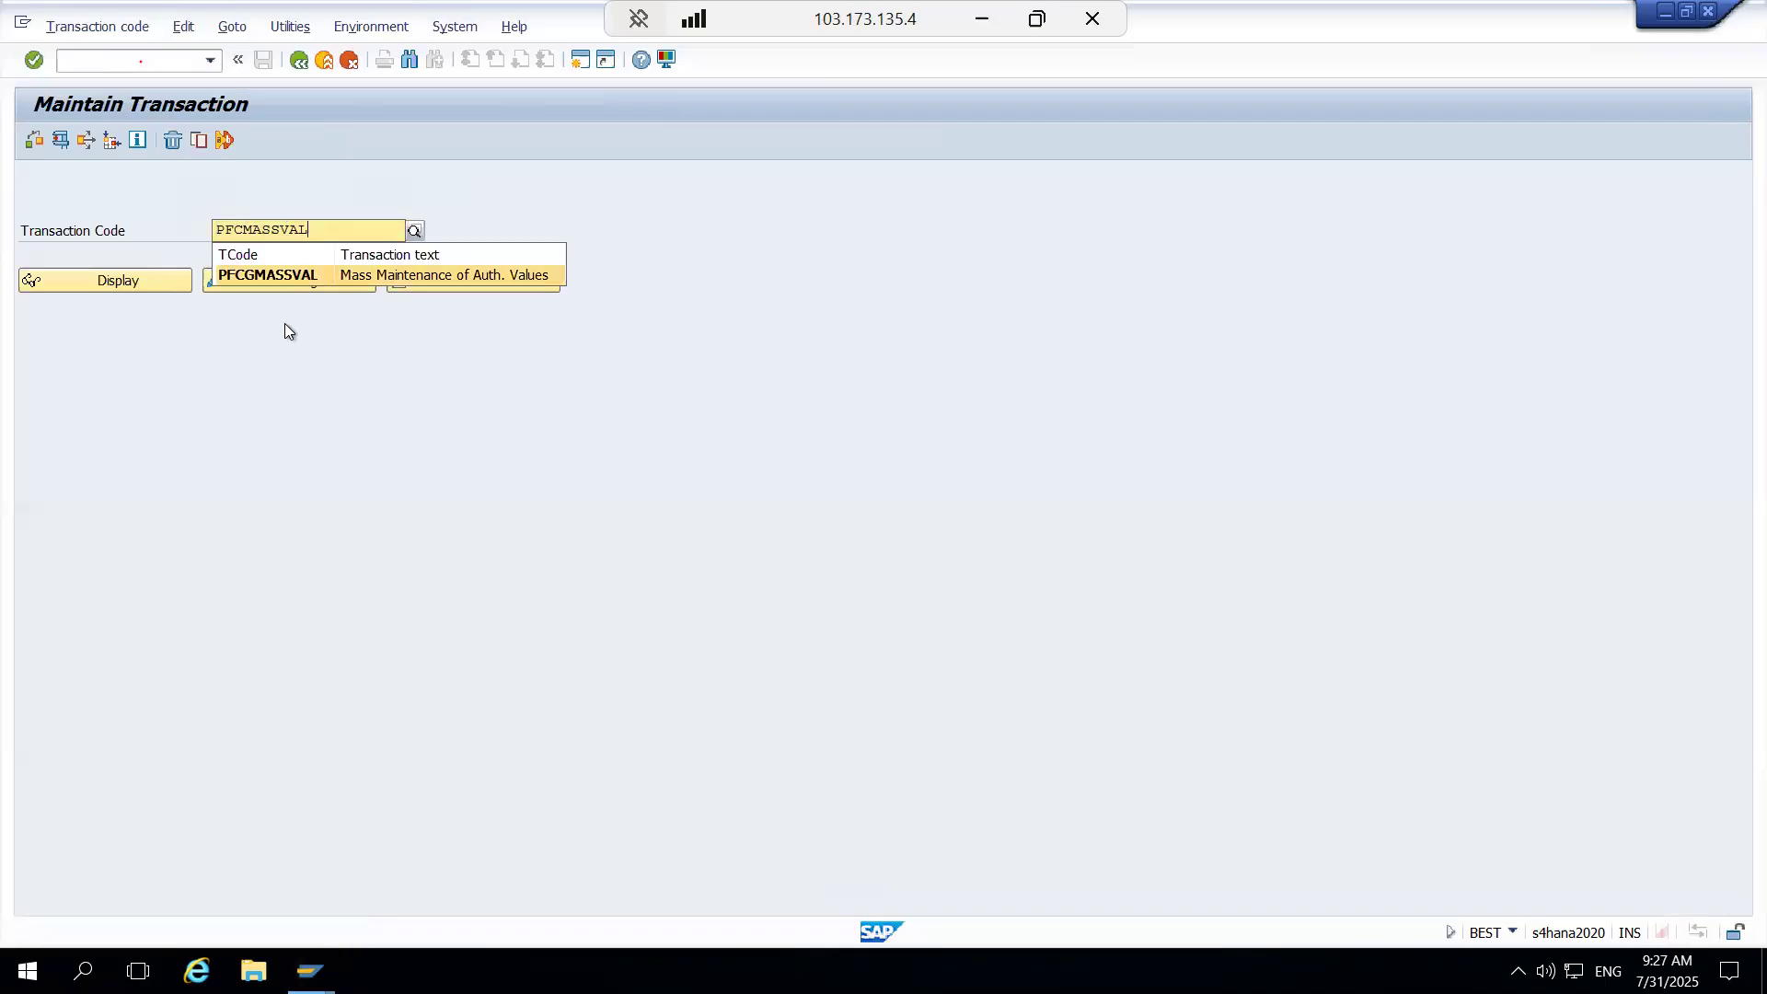
click(311, 275)
click(138, 280)
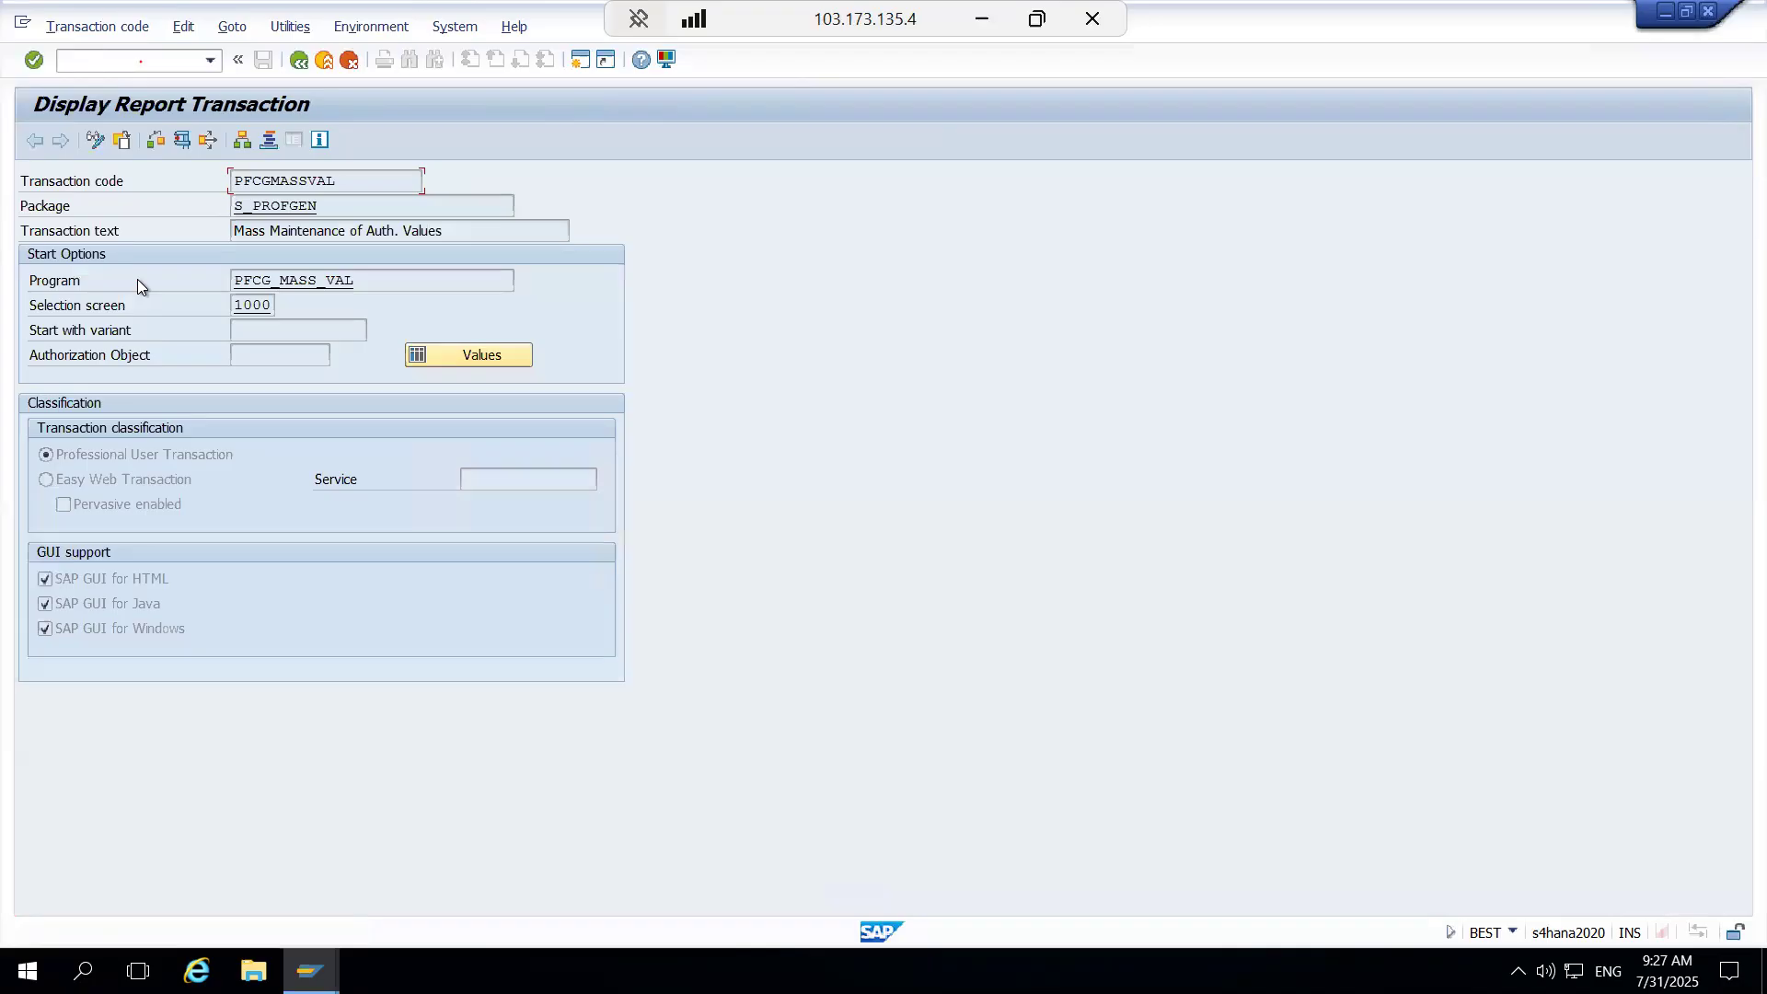
drag(355, 280, 201, 262)
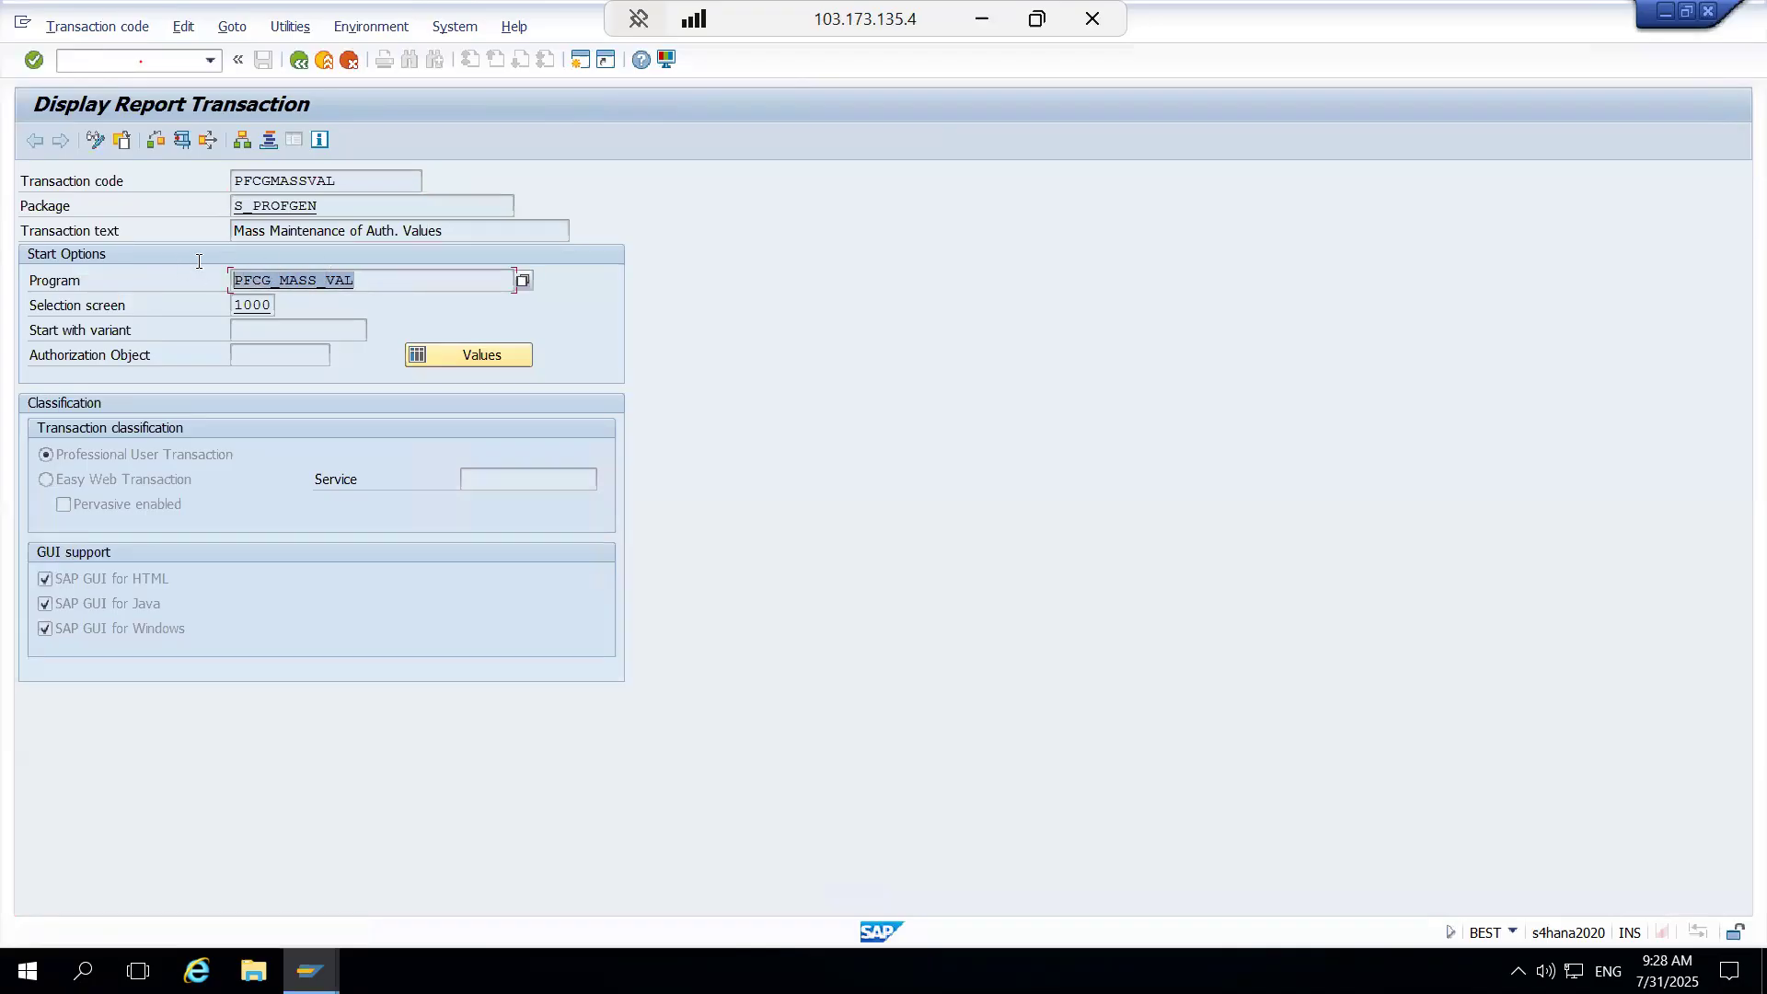
key(F3)
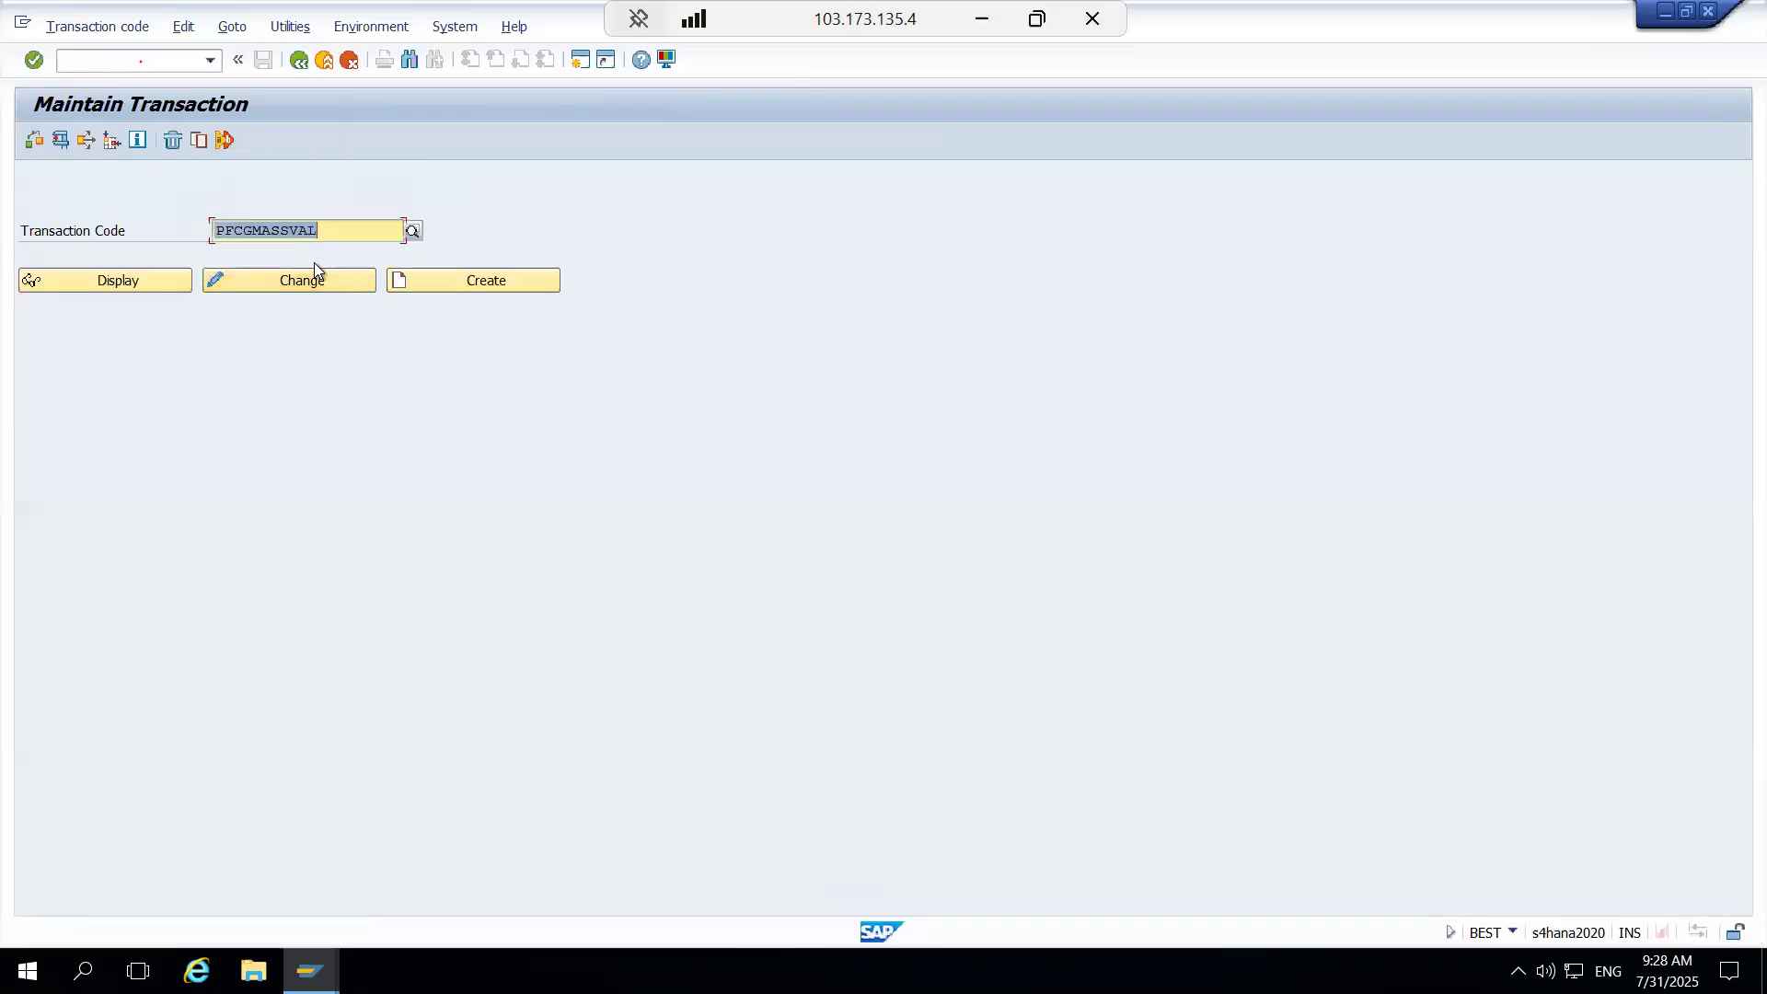
Step: Display the definition of transaction code VA01, highlight its program name and return to the transaction code entry
key(Delete)
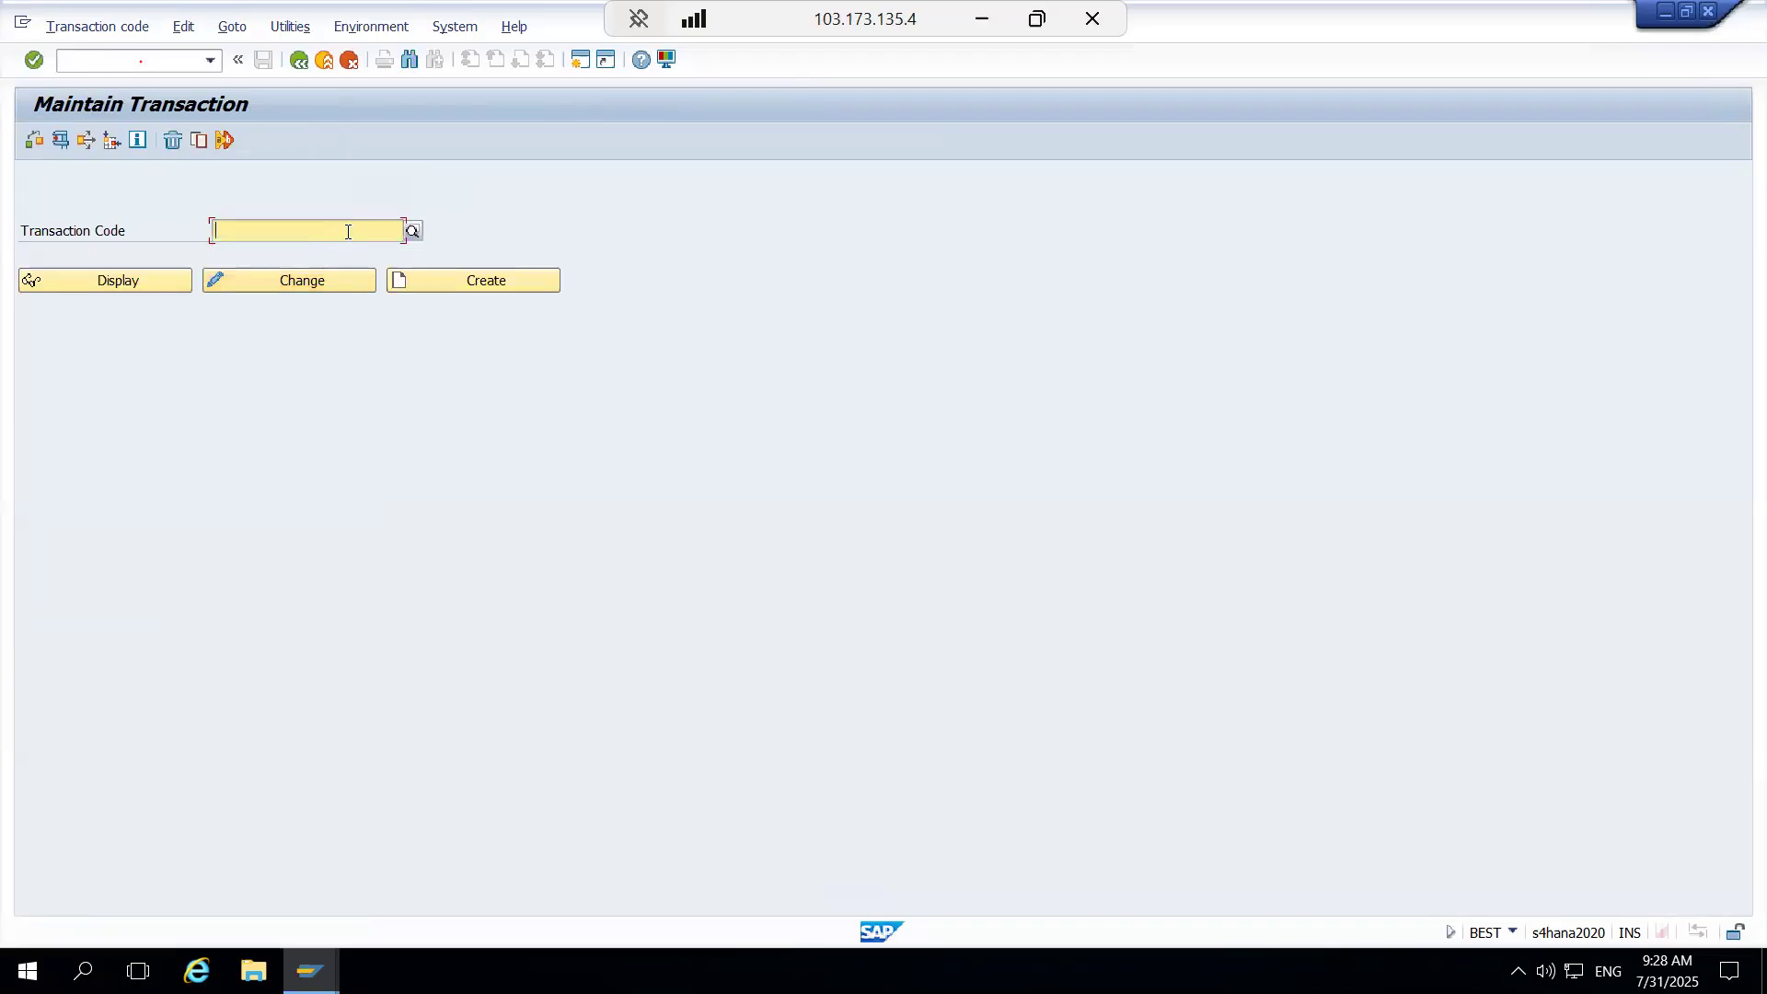
text(va01)
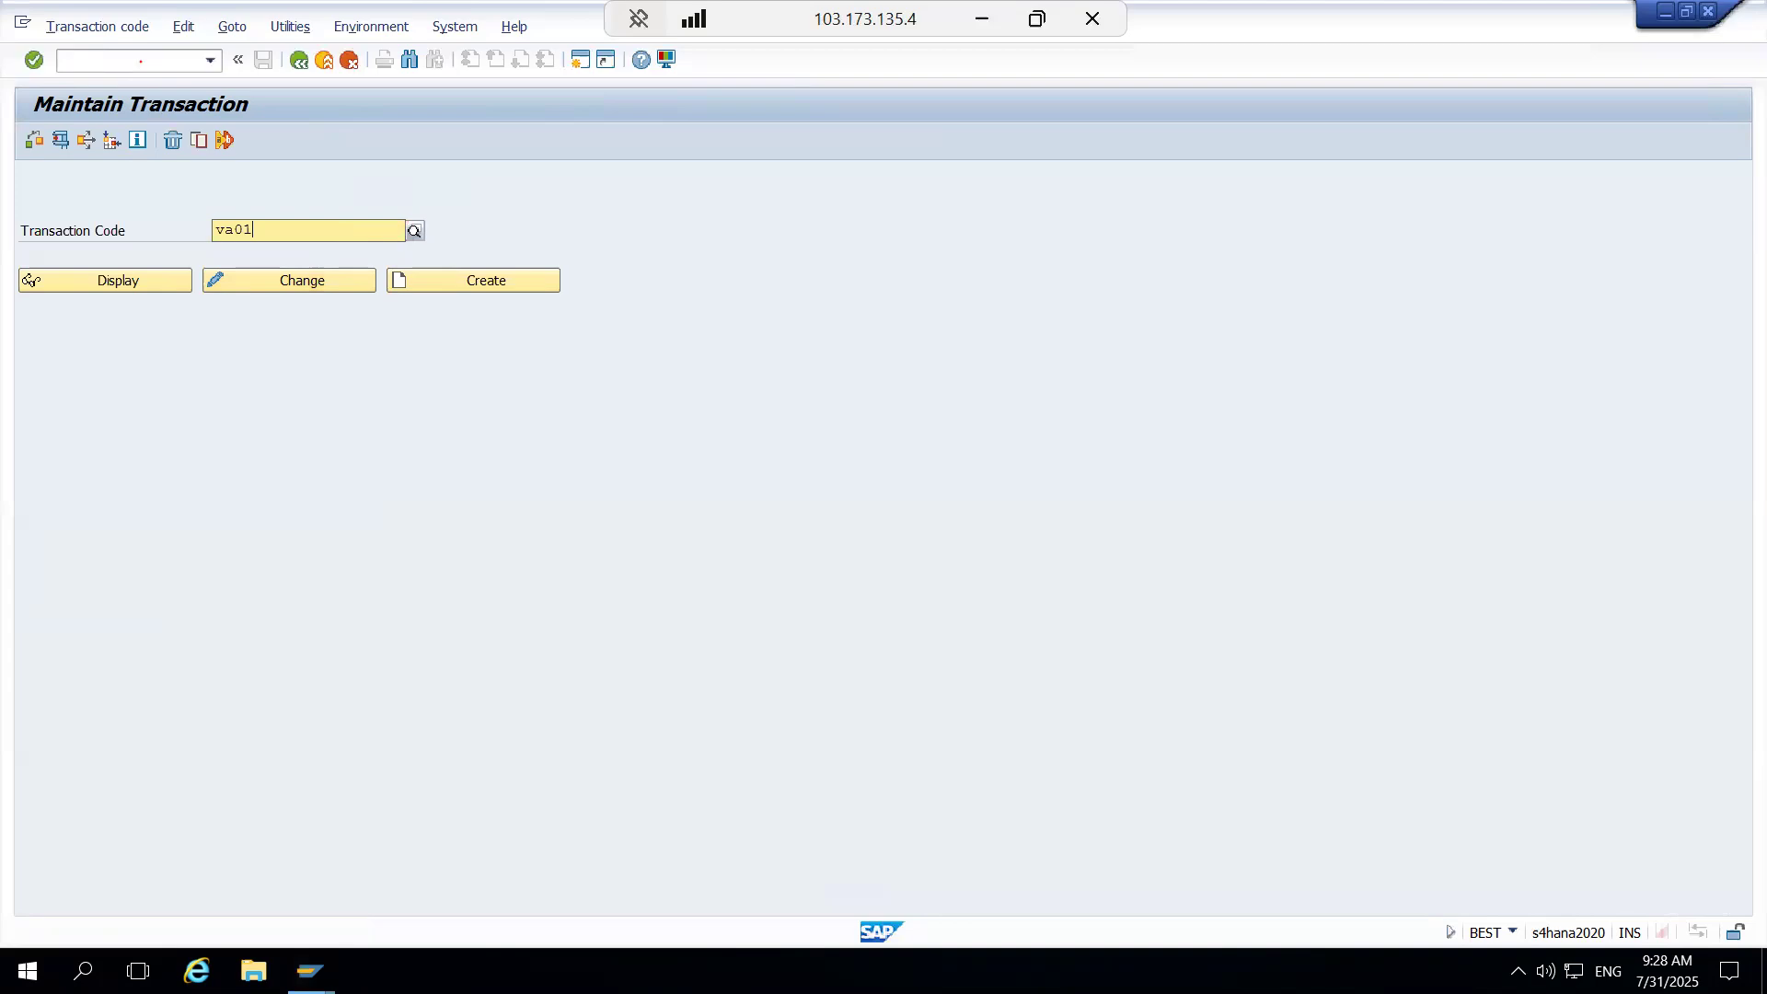
click(135, 274)
drag(337, 283, 186, 291)
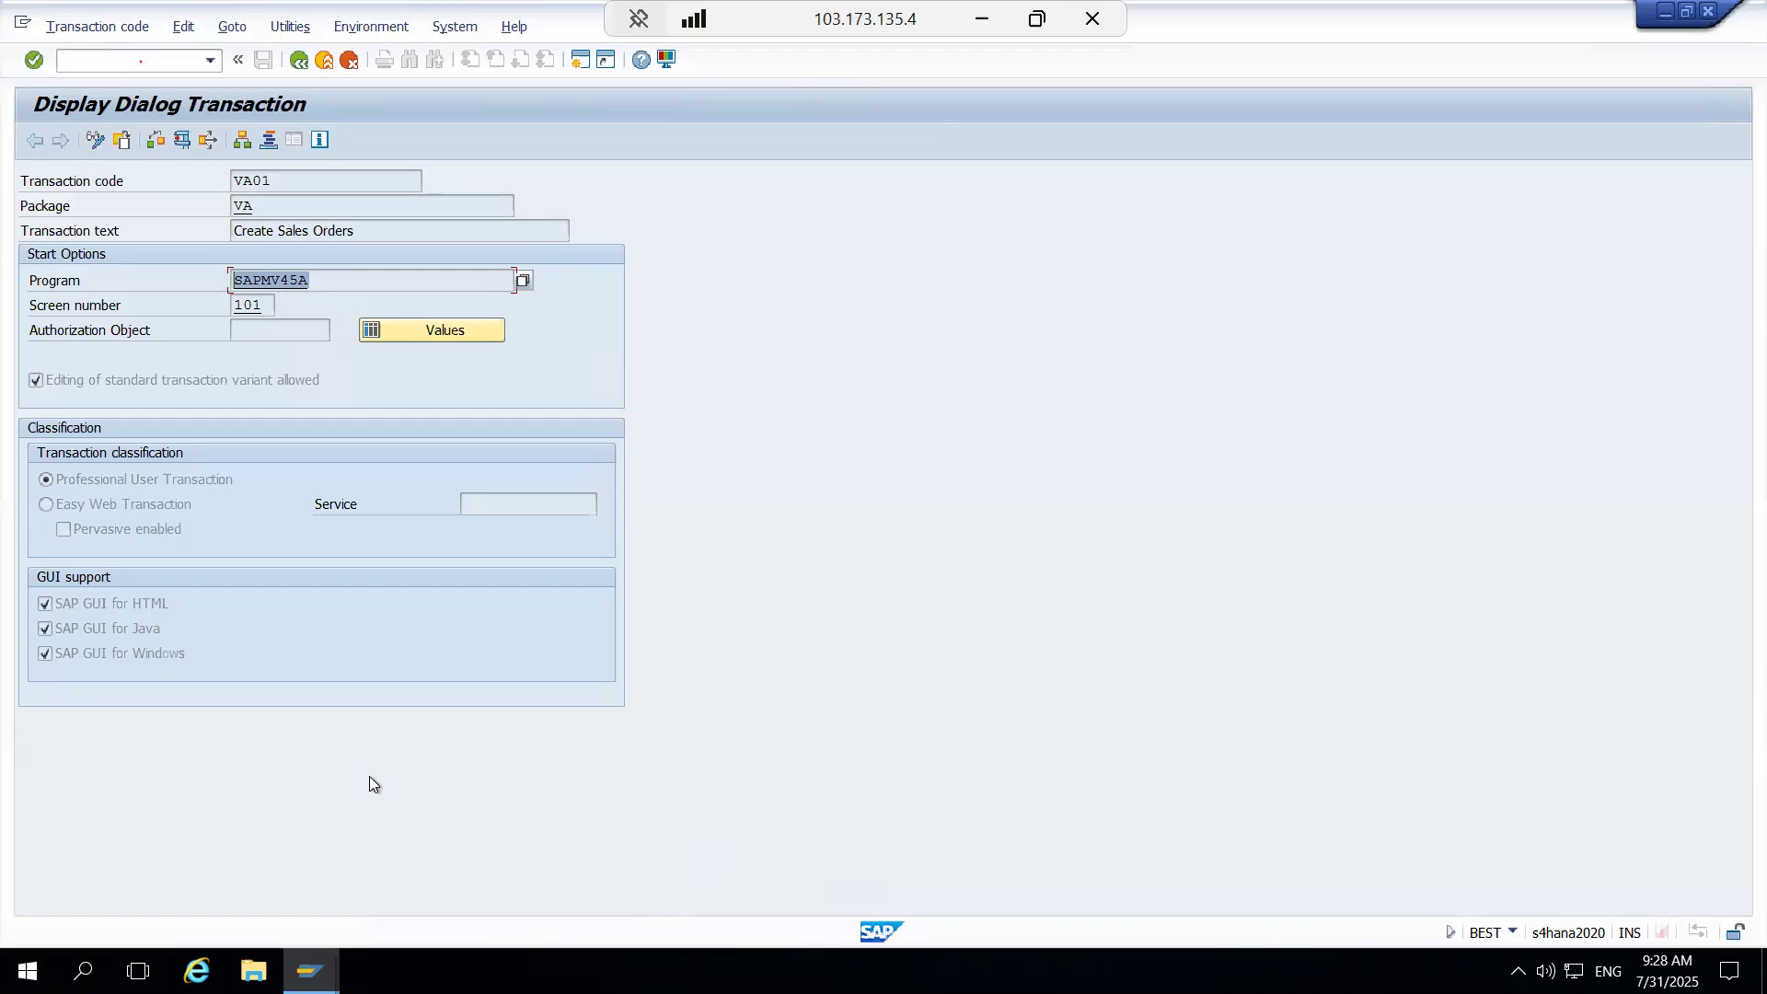
key(F3)
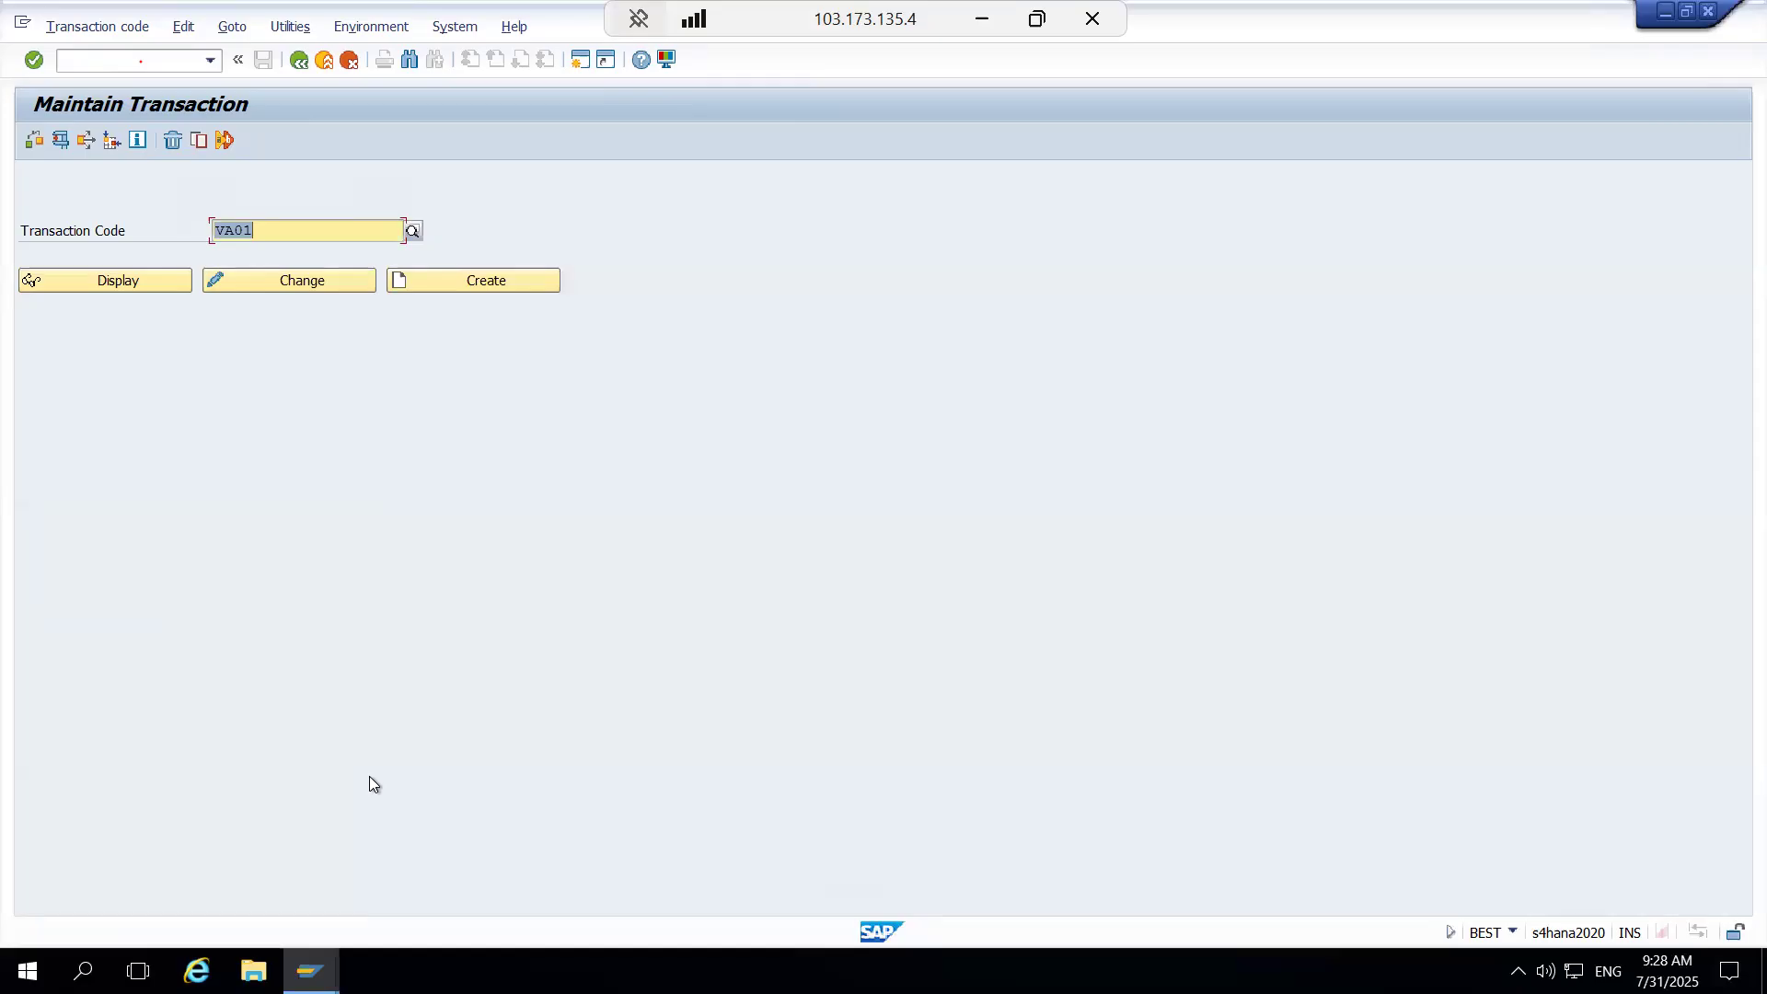
Step: Look up transaction codes beginning with z and display the definition of Z_USR02
text(zsu01)
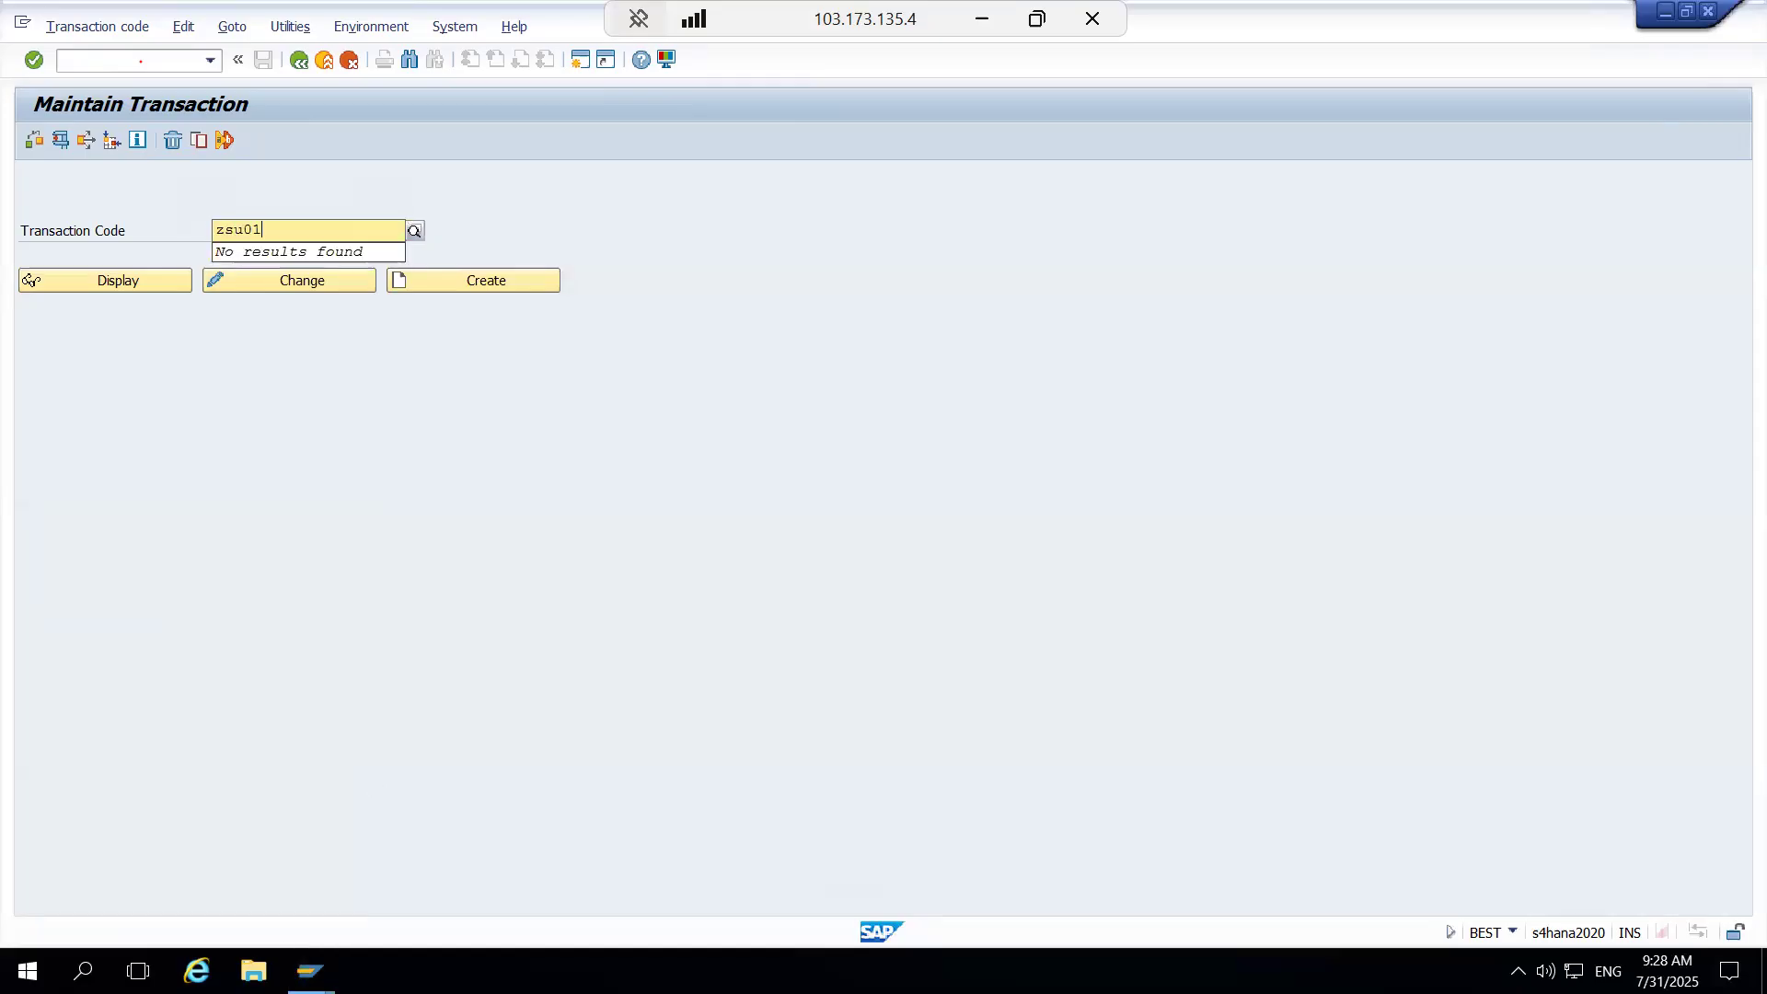
key(BackSpace)
key(BackSpace)
key(BackSpace)
key(BackSpace)
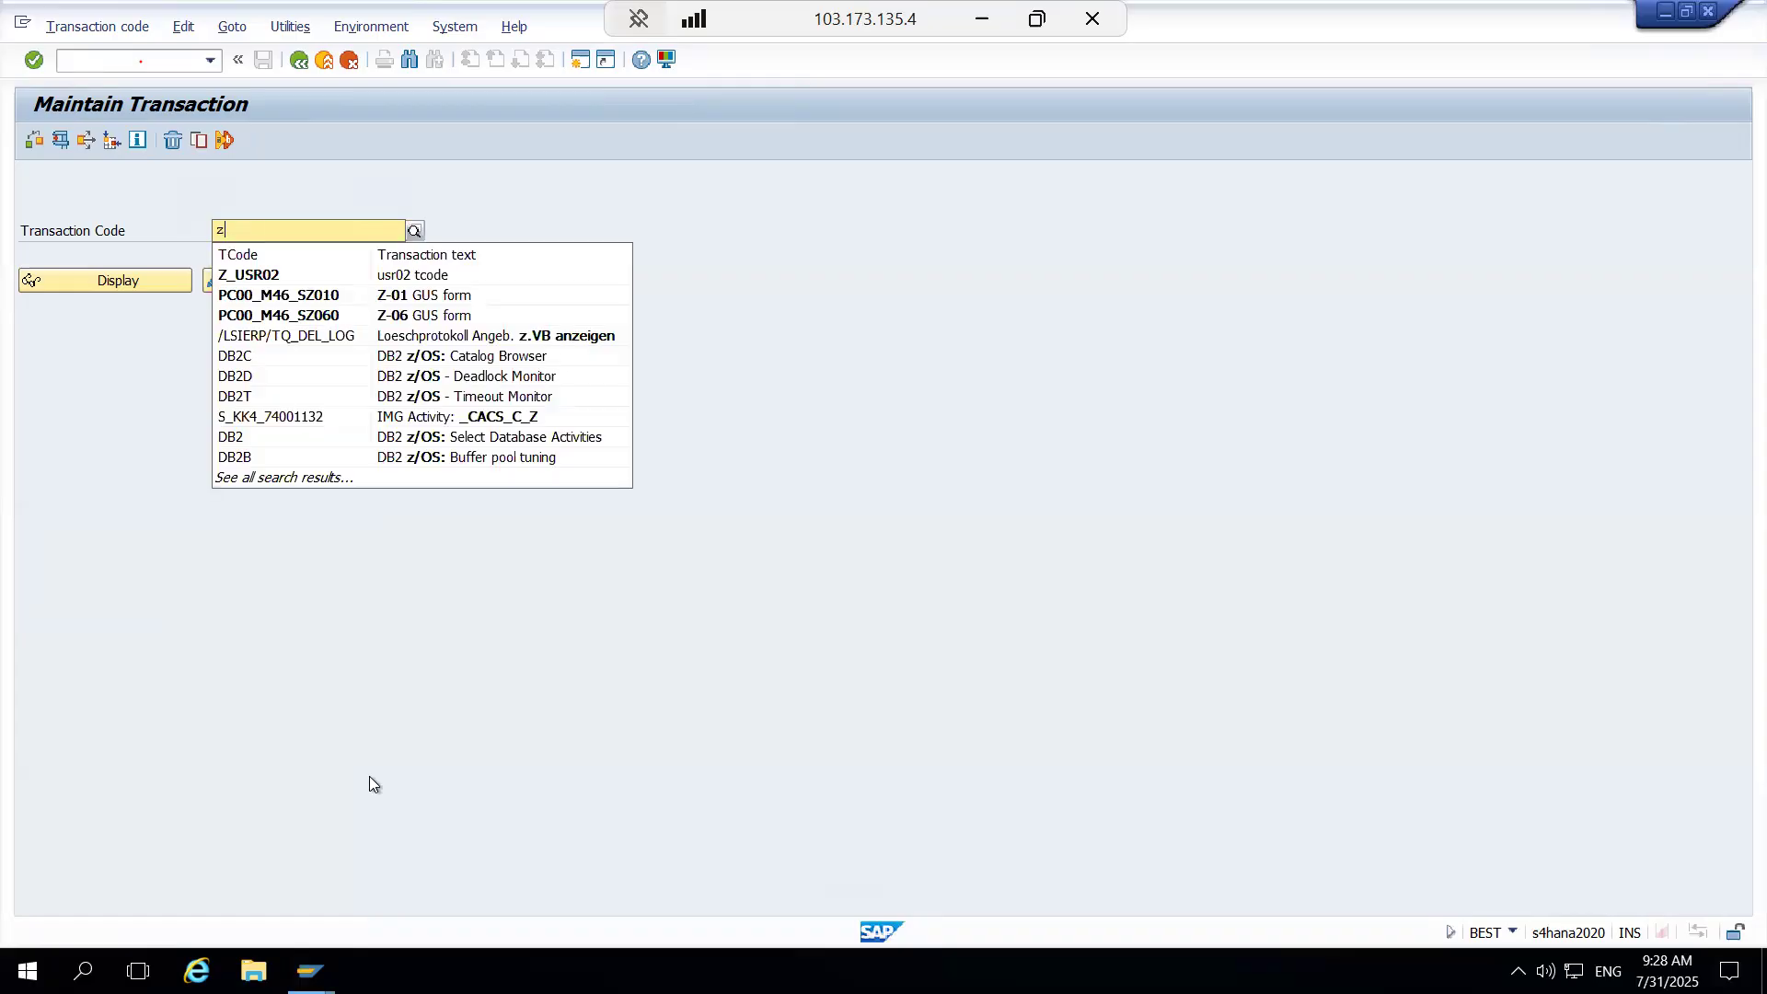
click(277, 275)
click(151, 280)
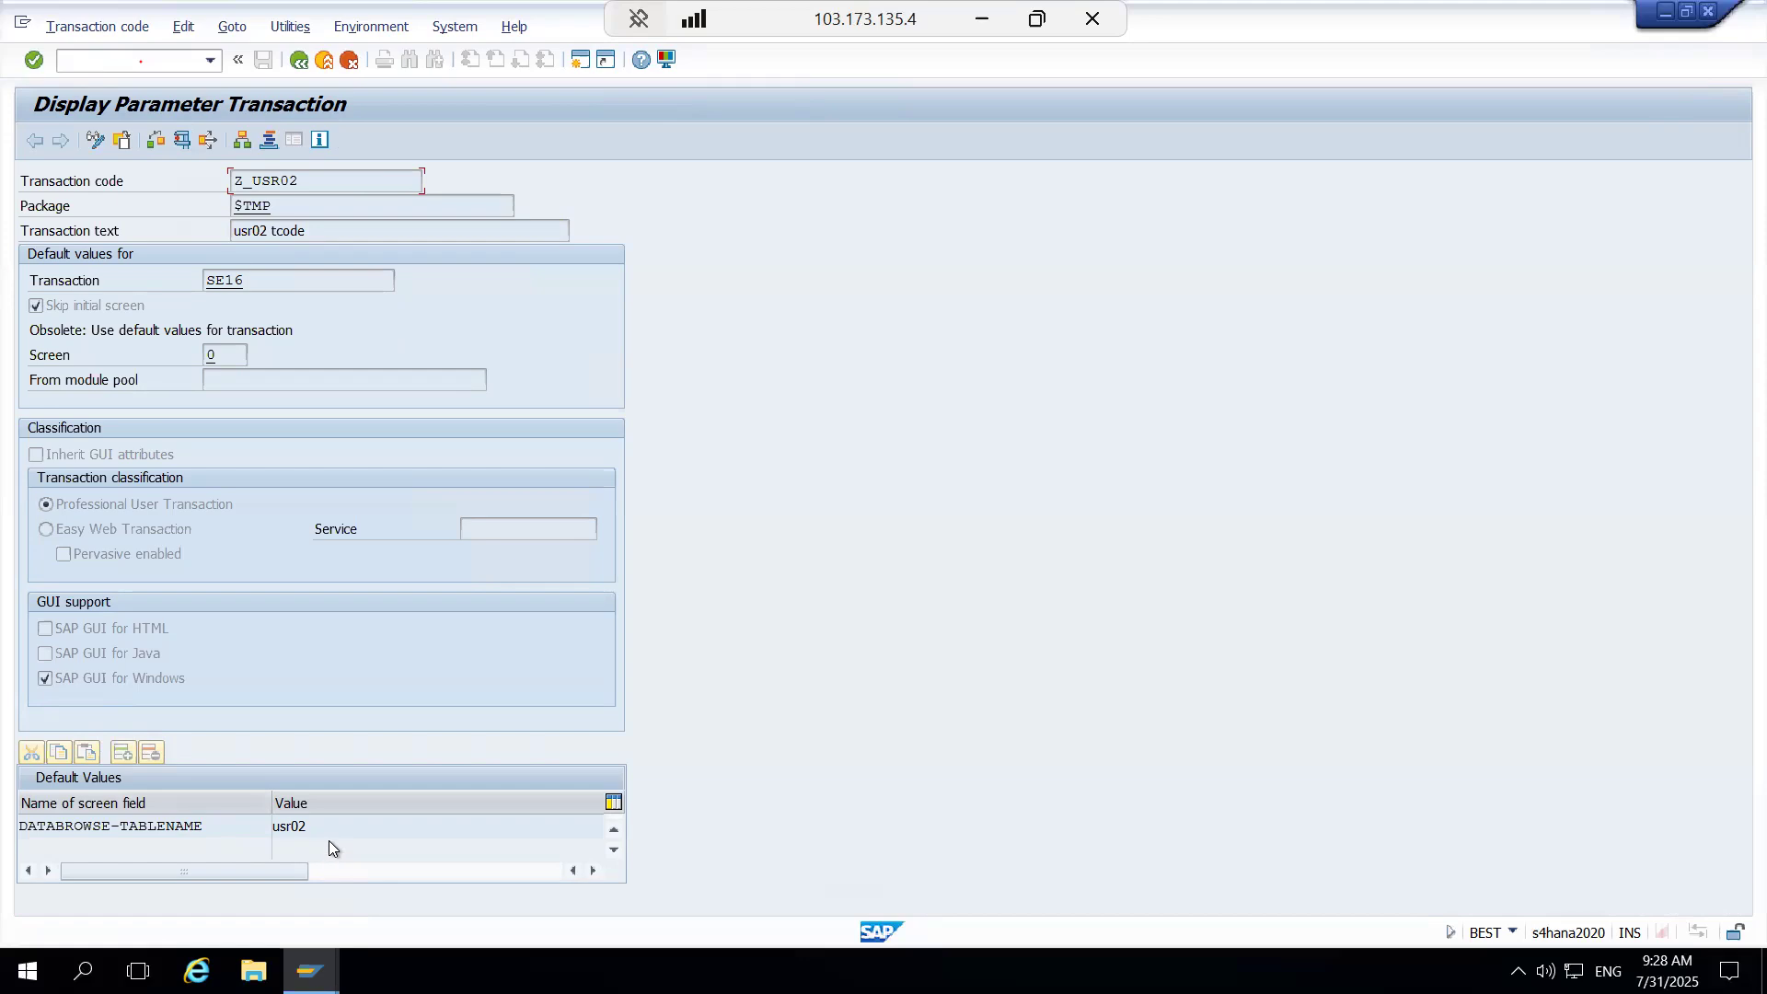
Step: Copy the transaction code Z_USR02 from its definition and run it in place of the current transaction
drag(315, 181, 5, 223)
key(ctrl+c)
click(104, 56)
text(/n)
key(ctrl+v)
key(Return)
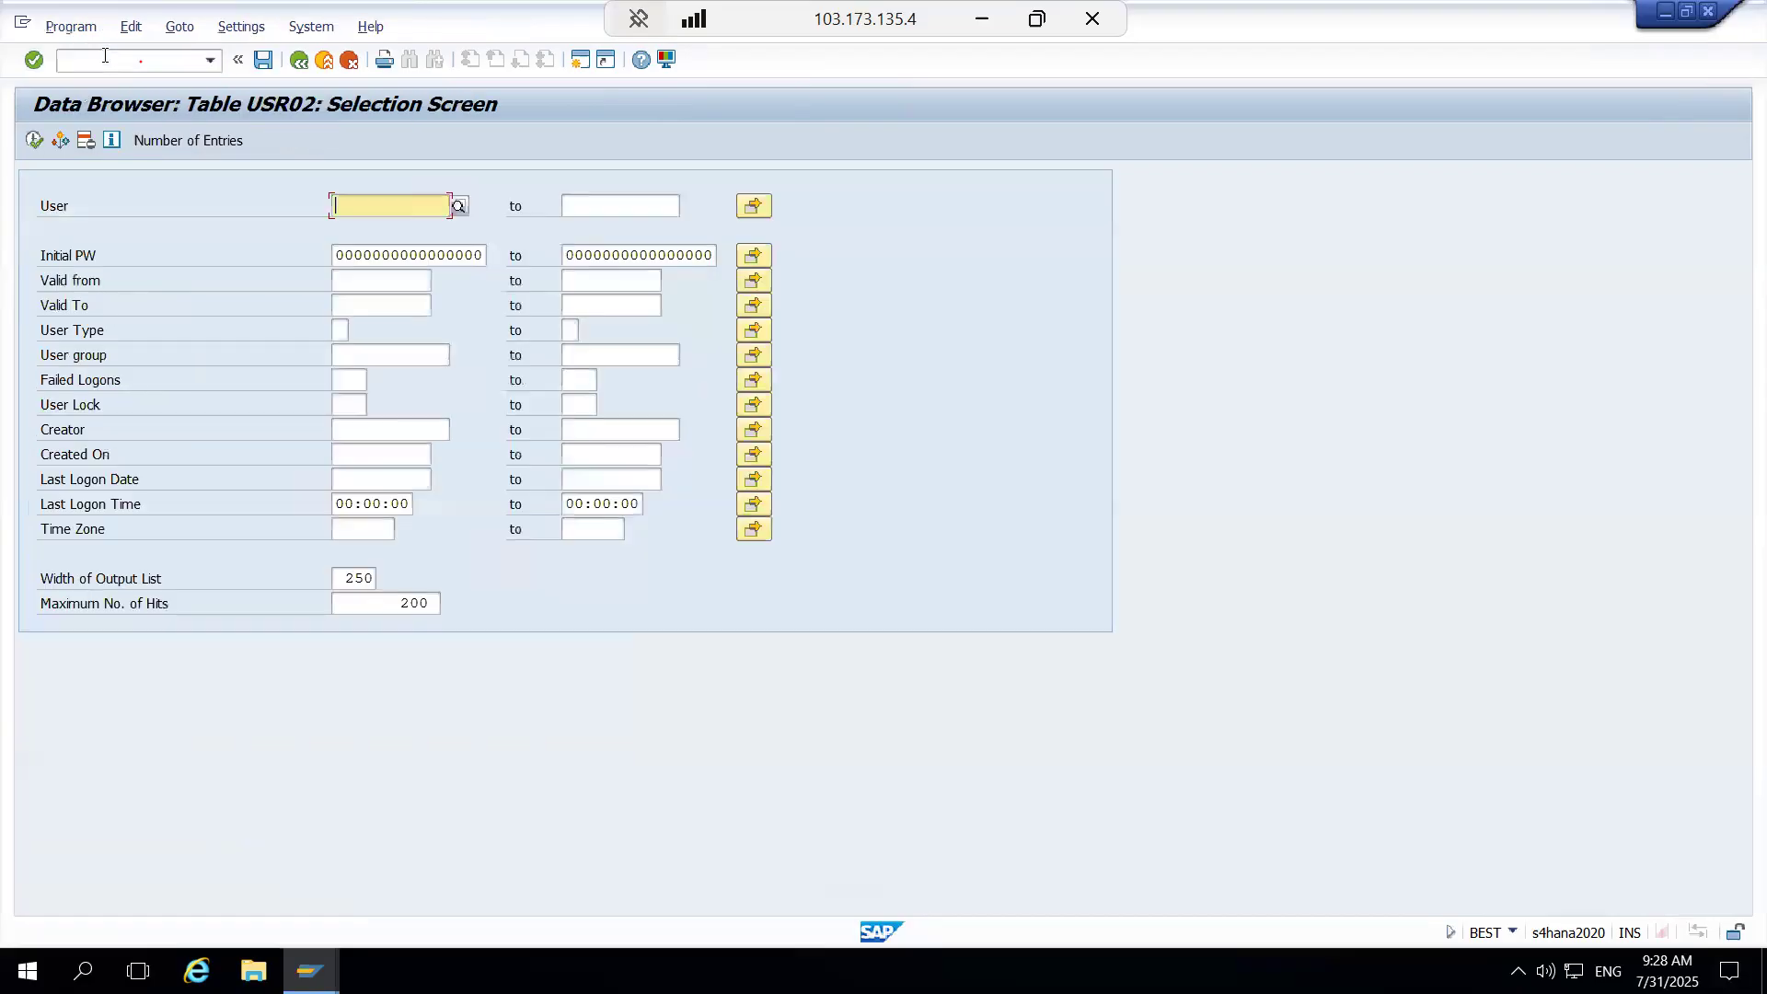
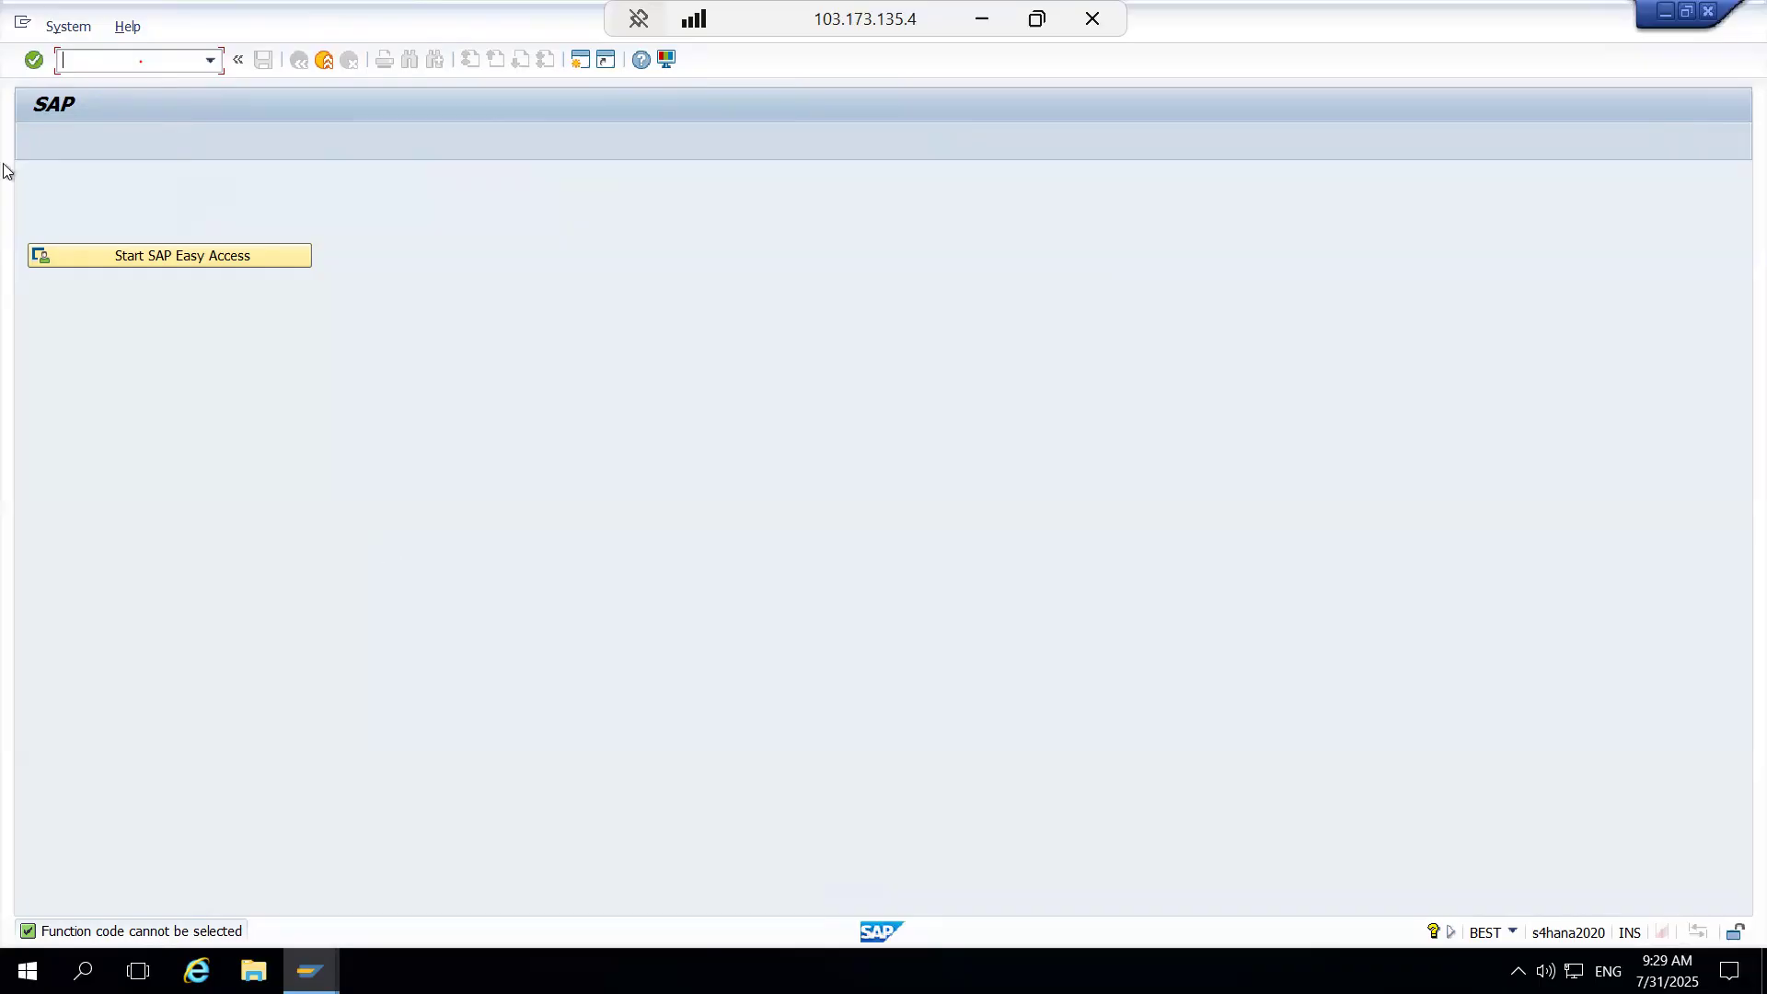
Step: Reopen SE93, display the definition of VA01, highlight its program name and return to the transaction code entry
text(/nse93)
key(Return)
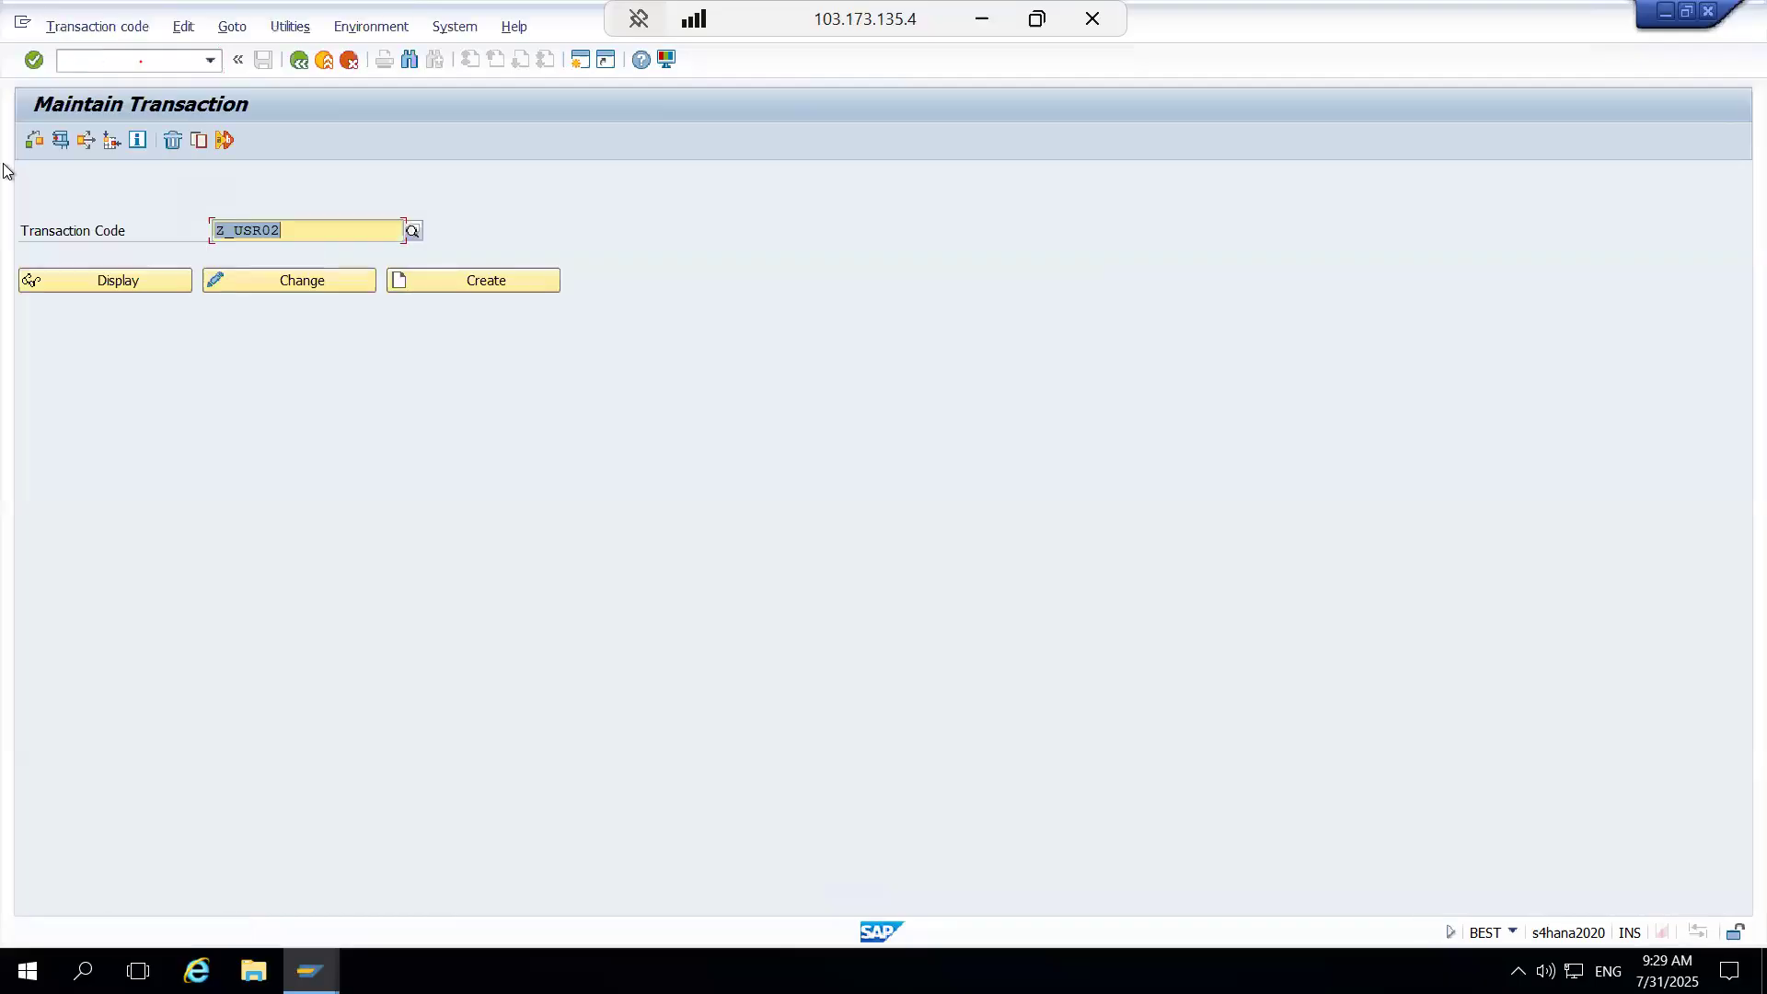
text(va01)
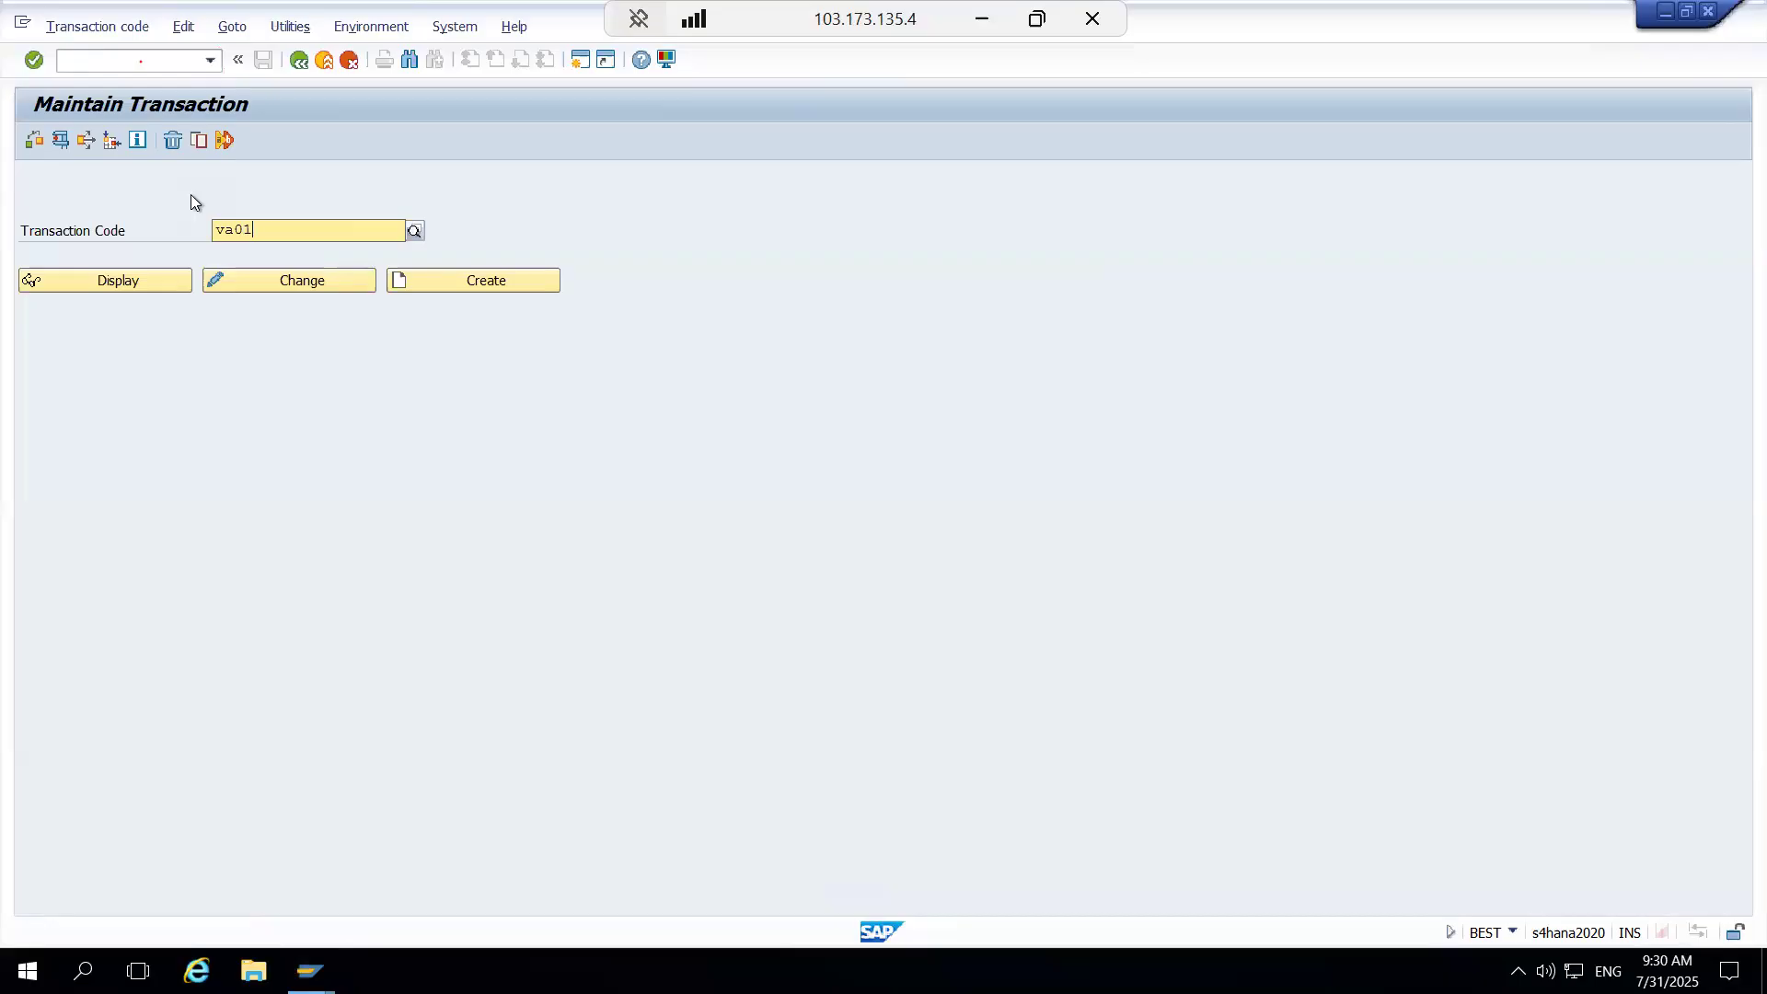
click(120, 273)
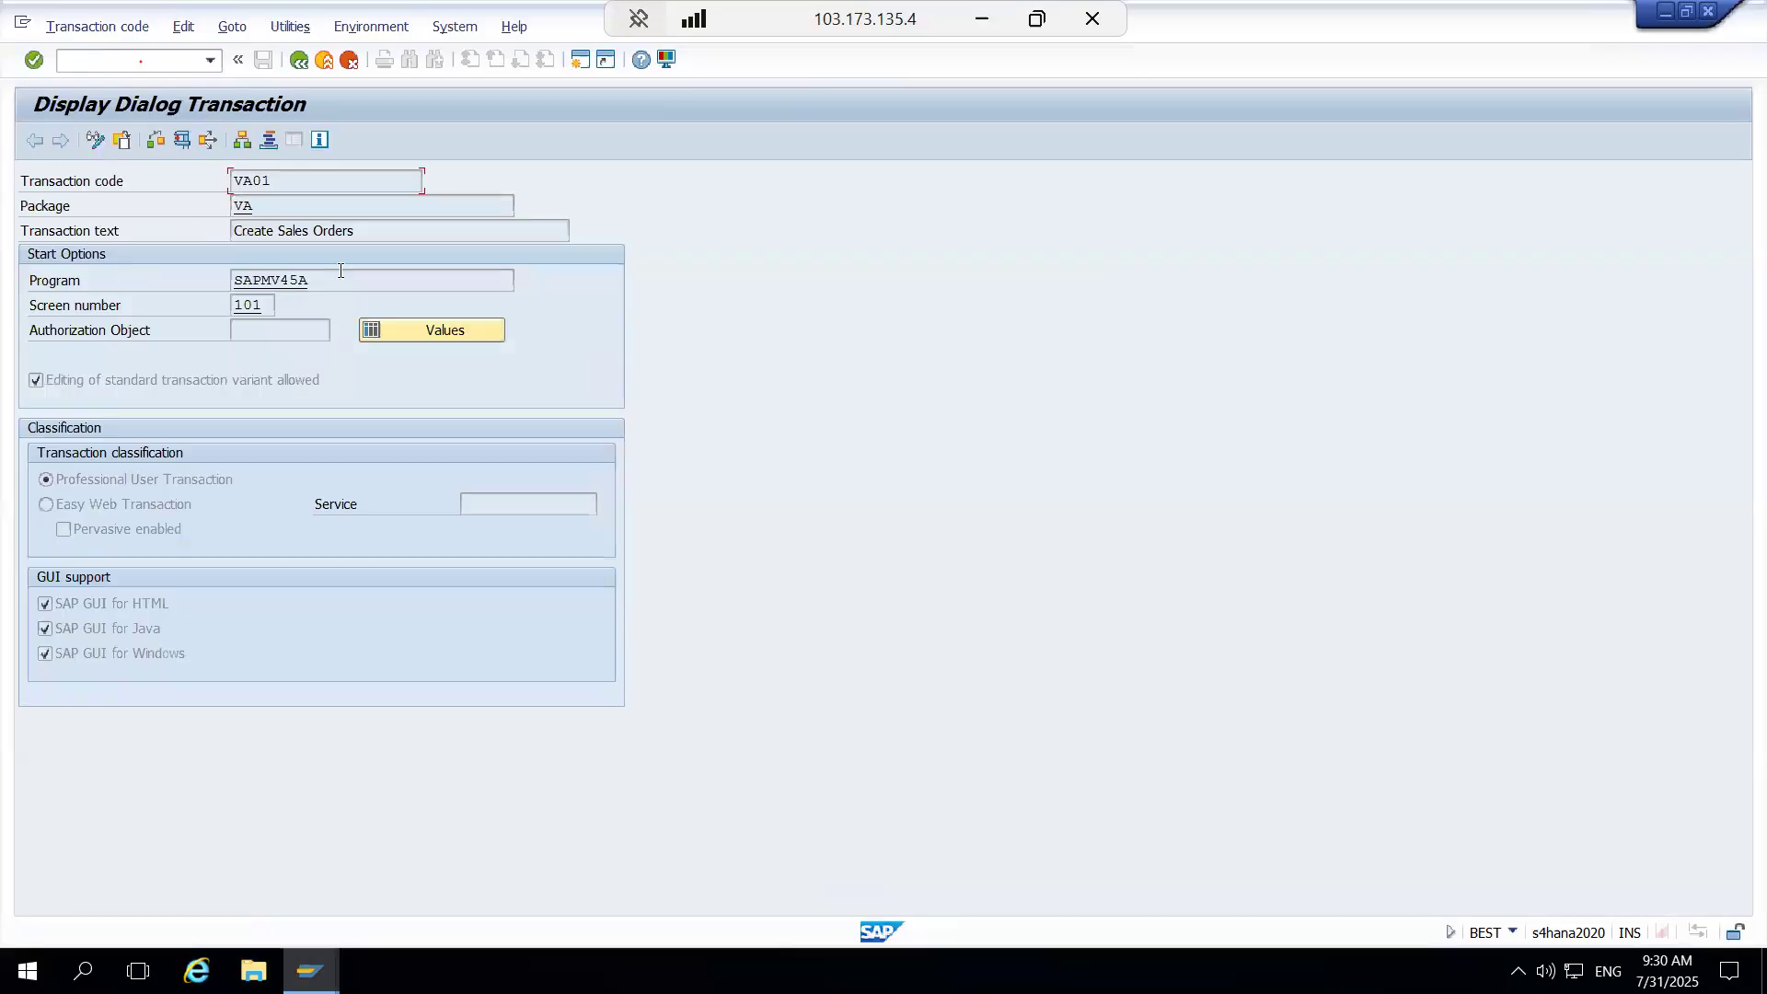
drag(339, 271, 31, 313)
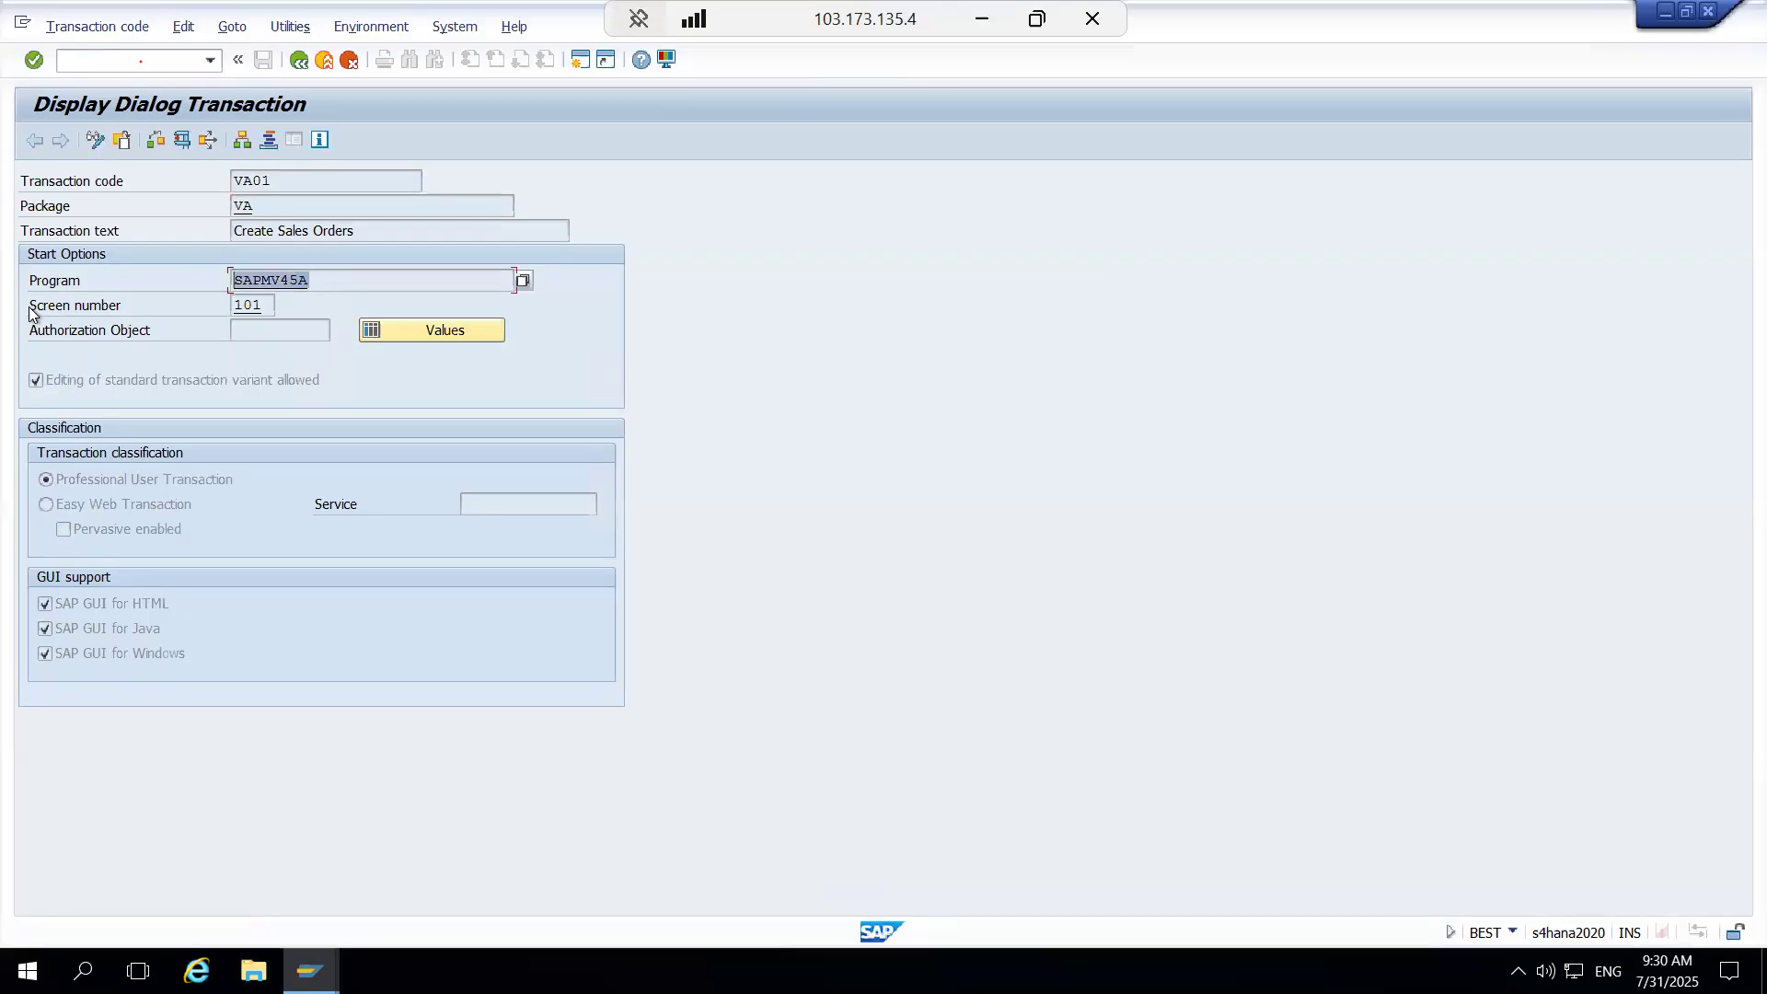
key(F3)
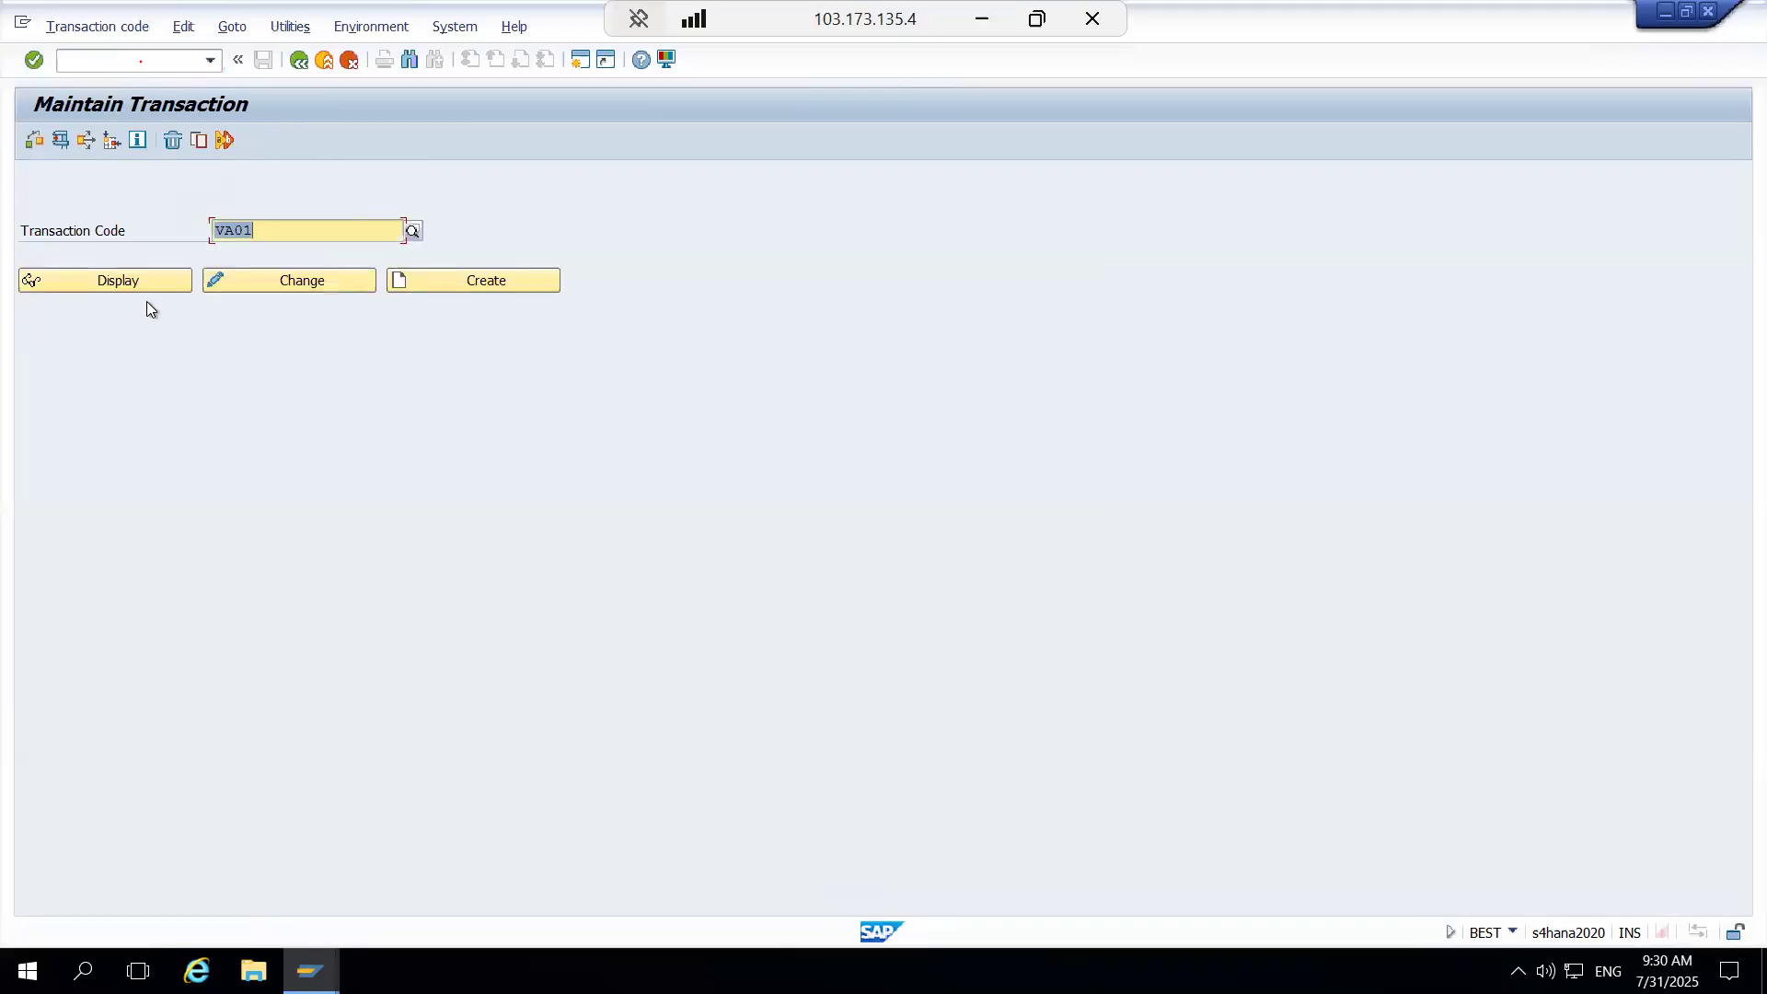
Step: Display the definition of parameter transaction Z_USR02 and return to the transaction code entry
key(BackSpace)
click(265, 273)
click(146, 280)
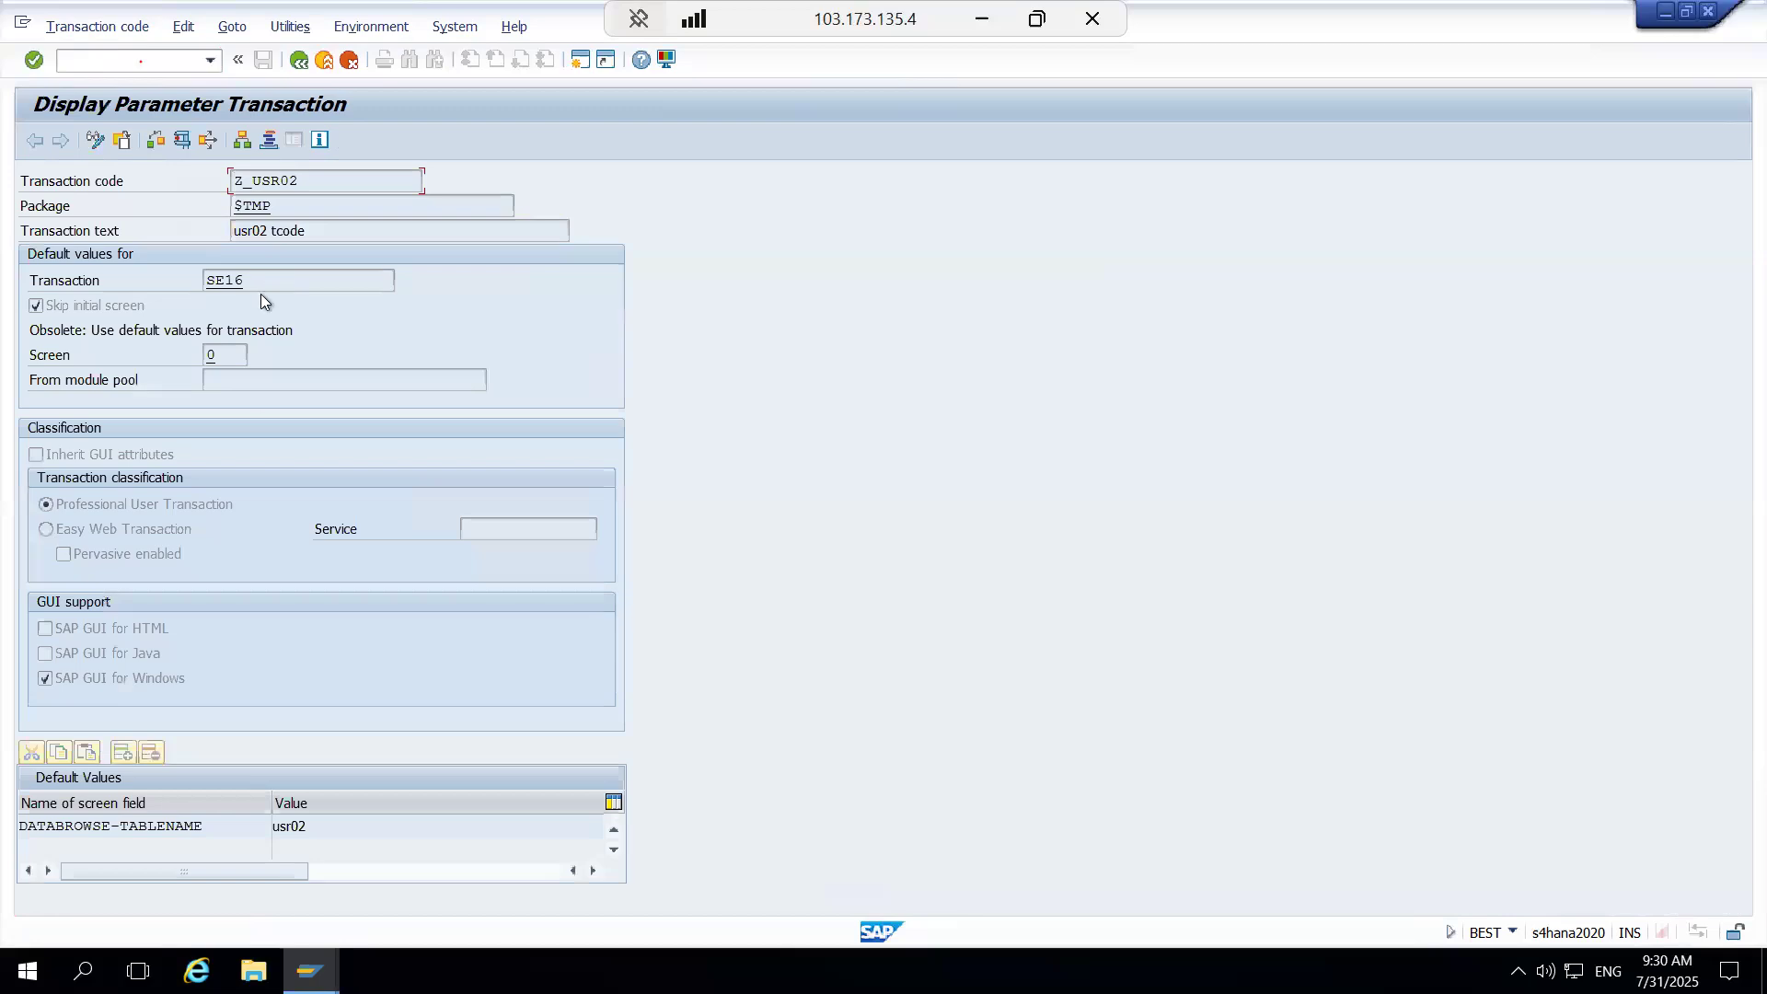
key(F3)
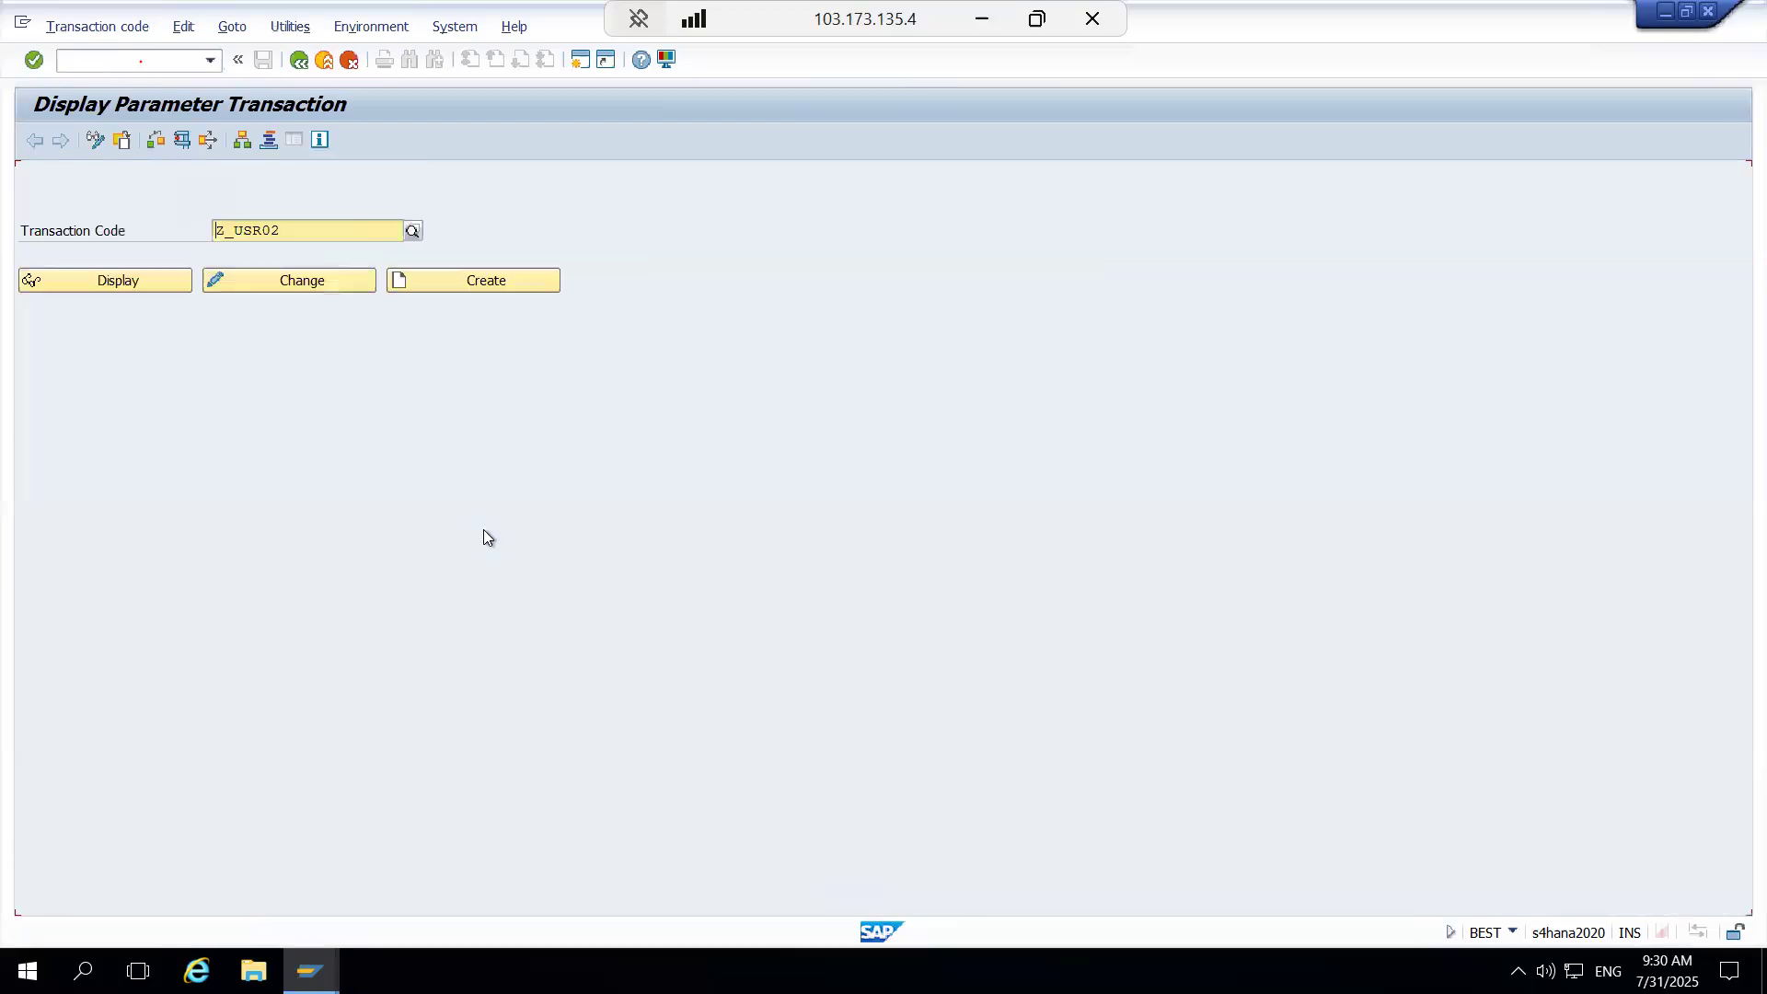
Step: Display the definition of MF36, highlight its underlying transaction and VIEWNAME default value, and leave SE93
text(mf36)
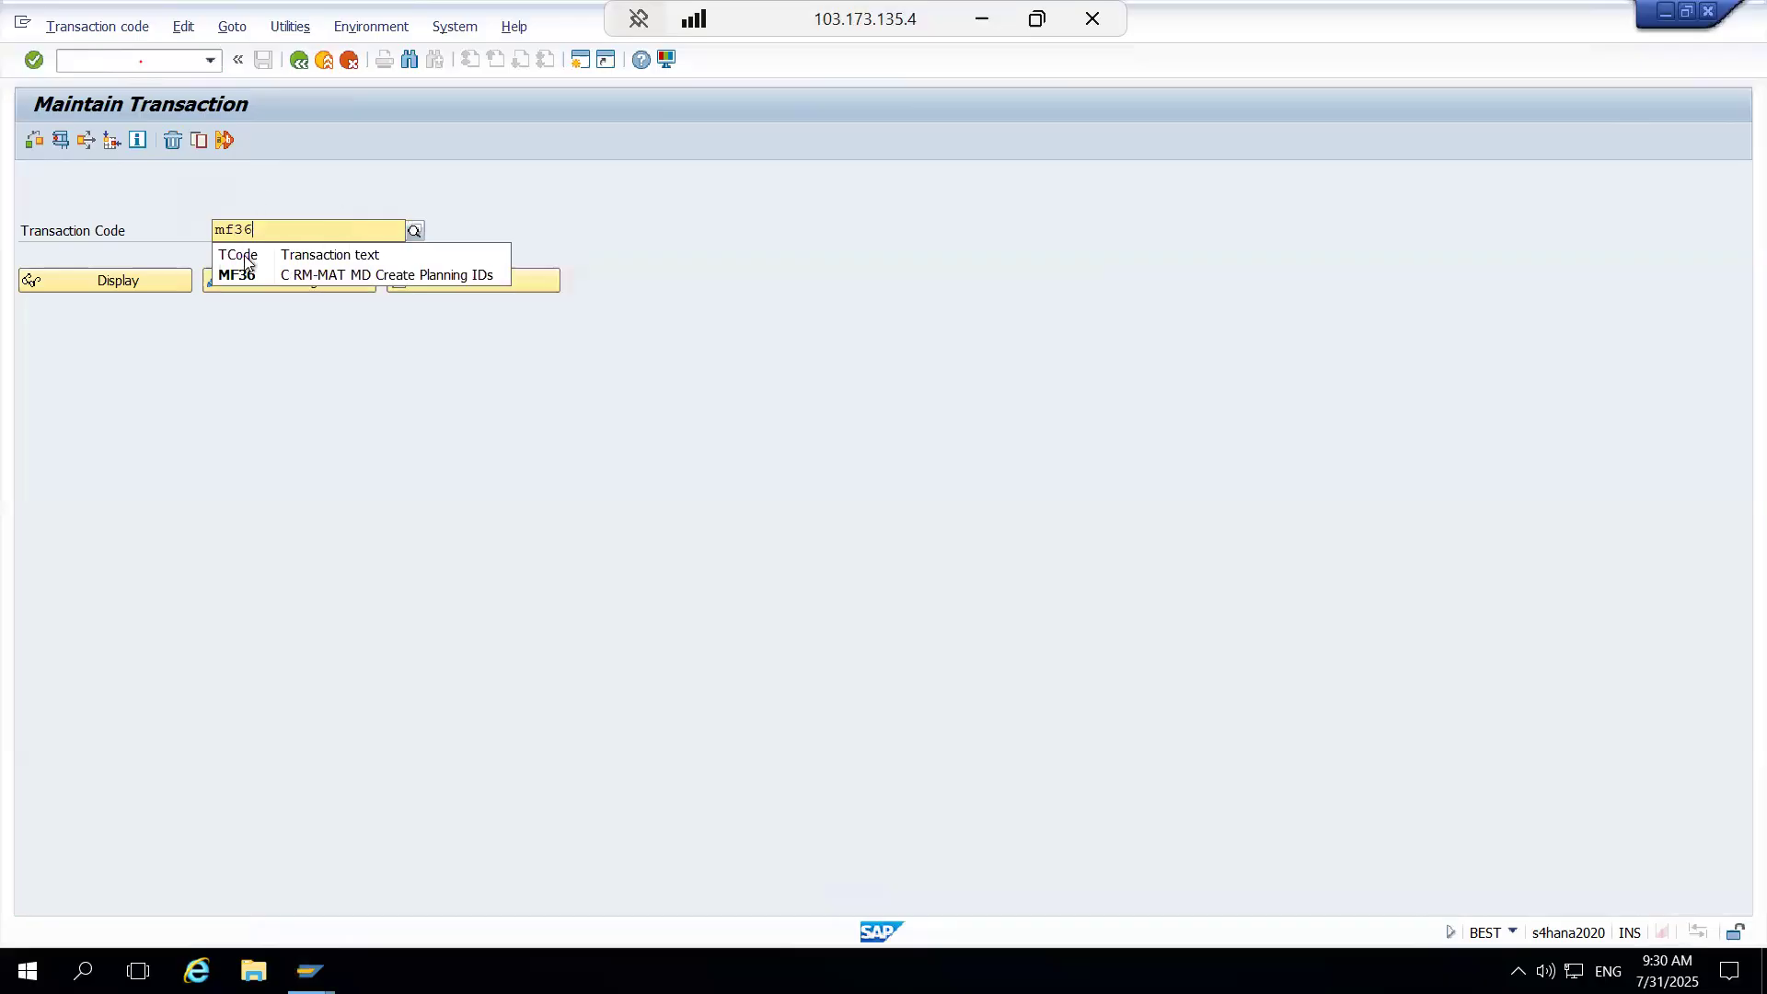
click(217, 276)
click(155, 280)
click(288, 281)
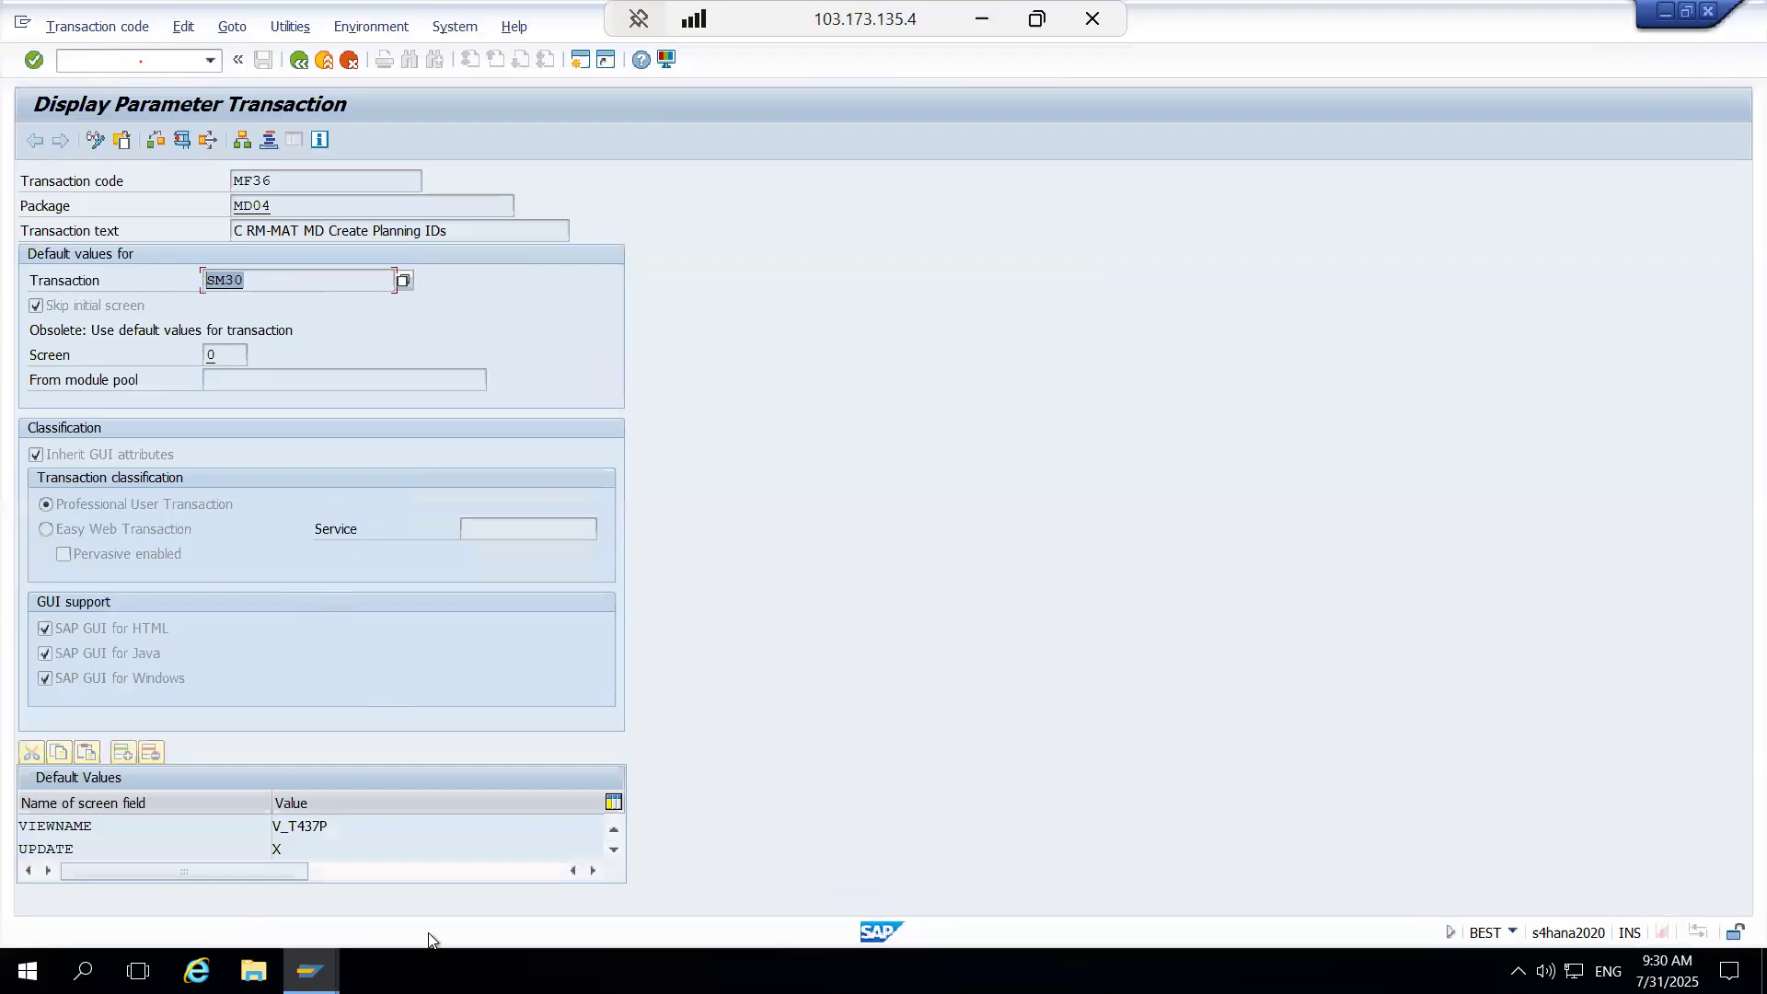
click(181, 826)
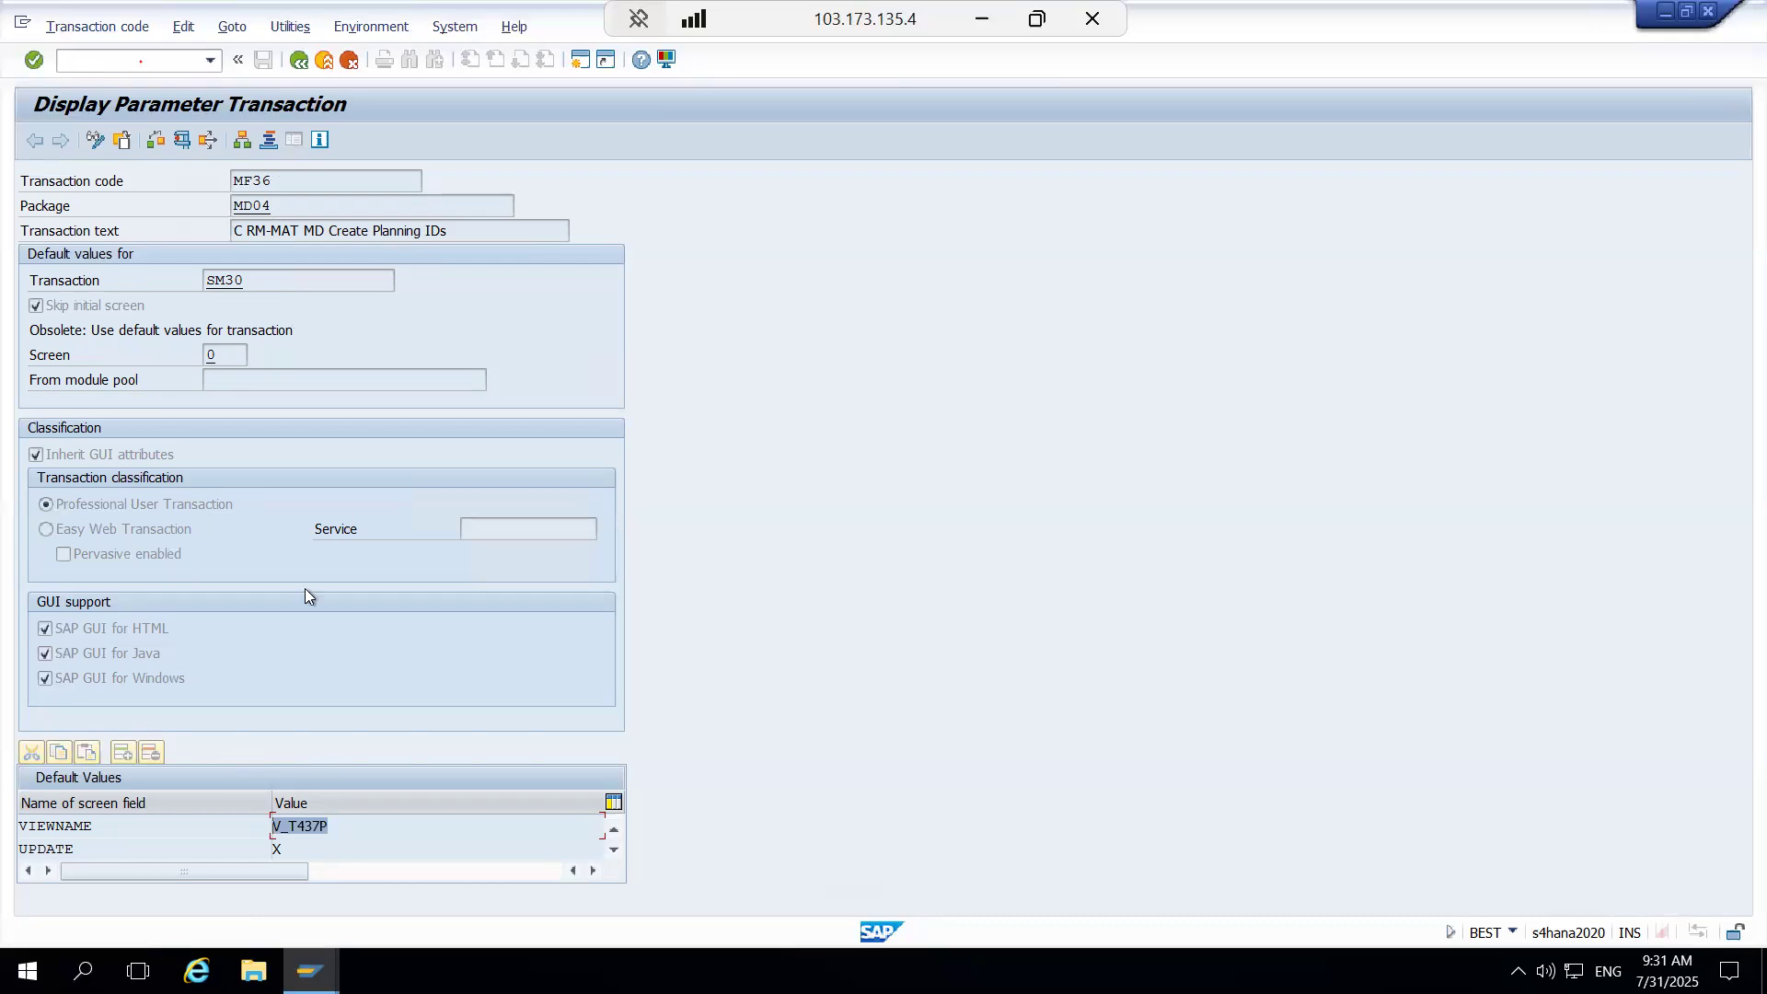
key(F3)
key(F3)
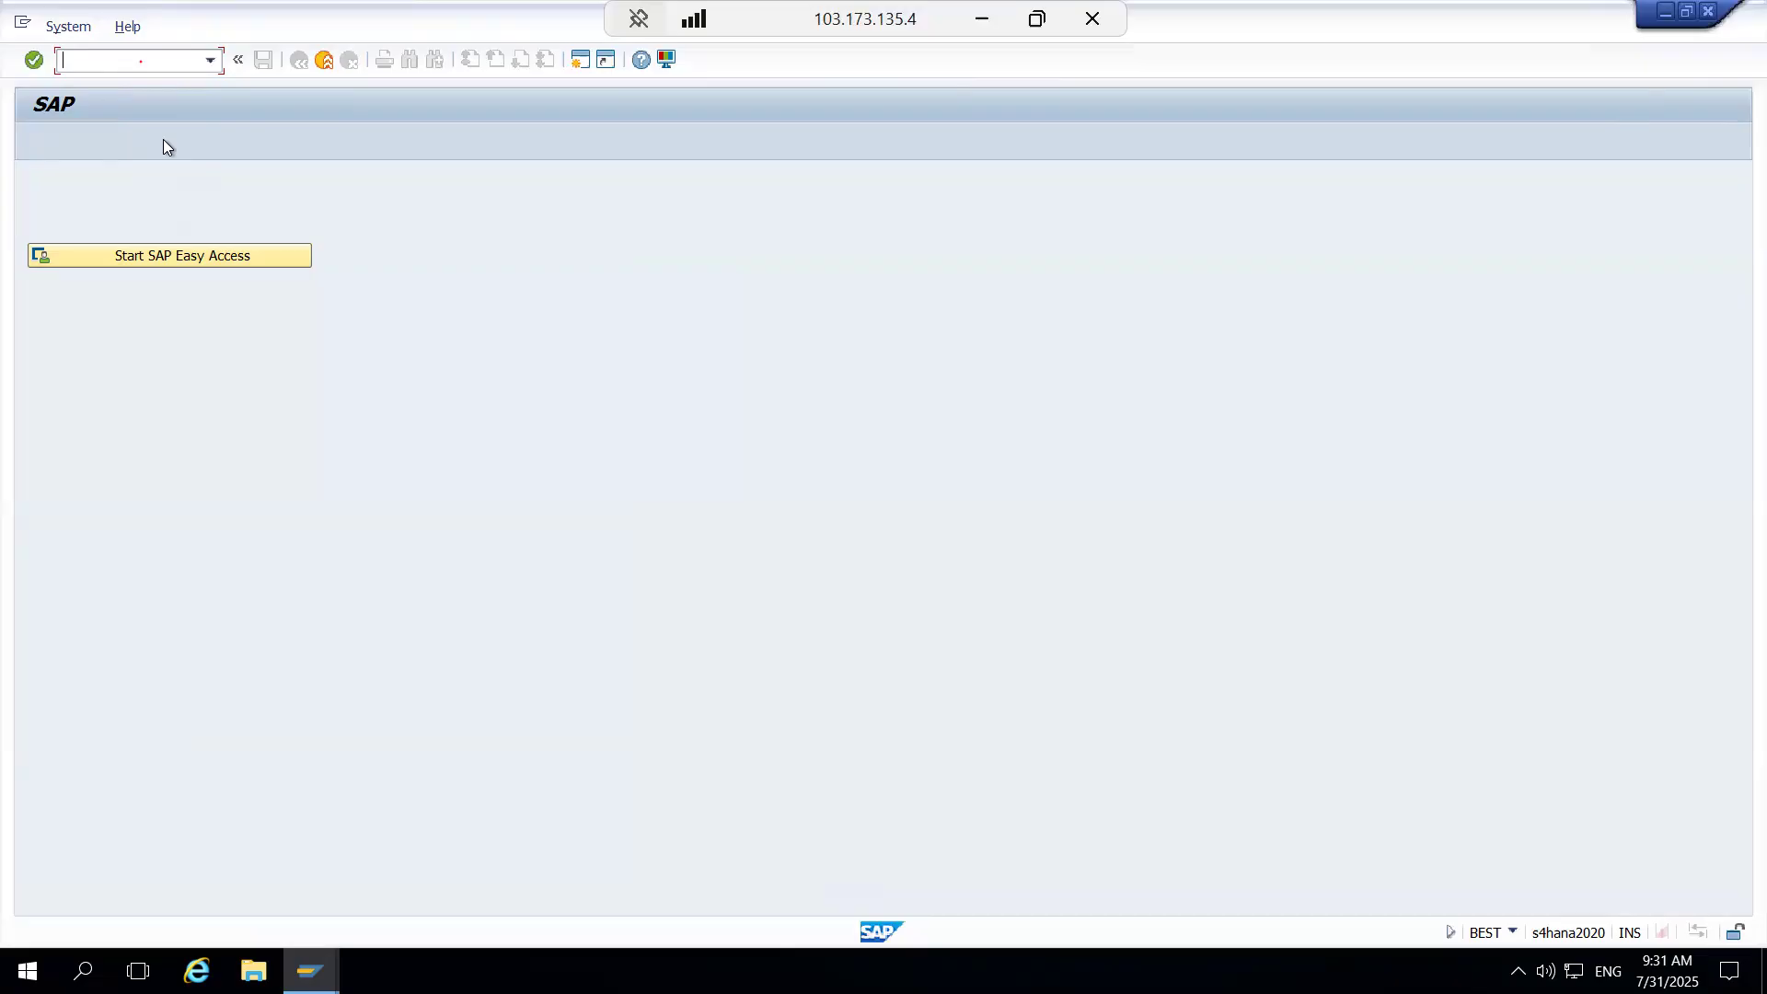
Step: Open transaction SE93 again and display the definition of the previously used transaction code Z_USR02
text(/nse93)
key(Return)
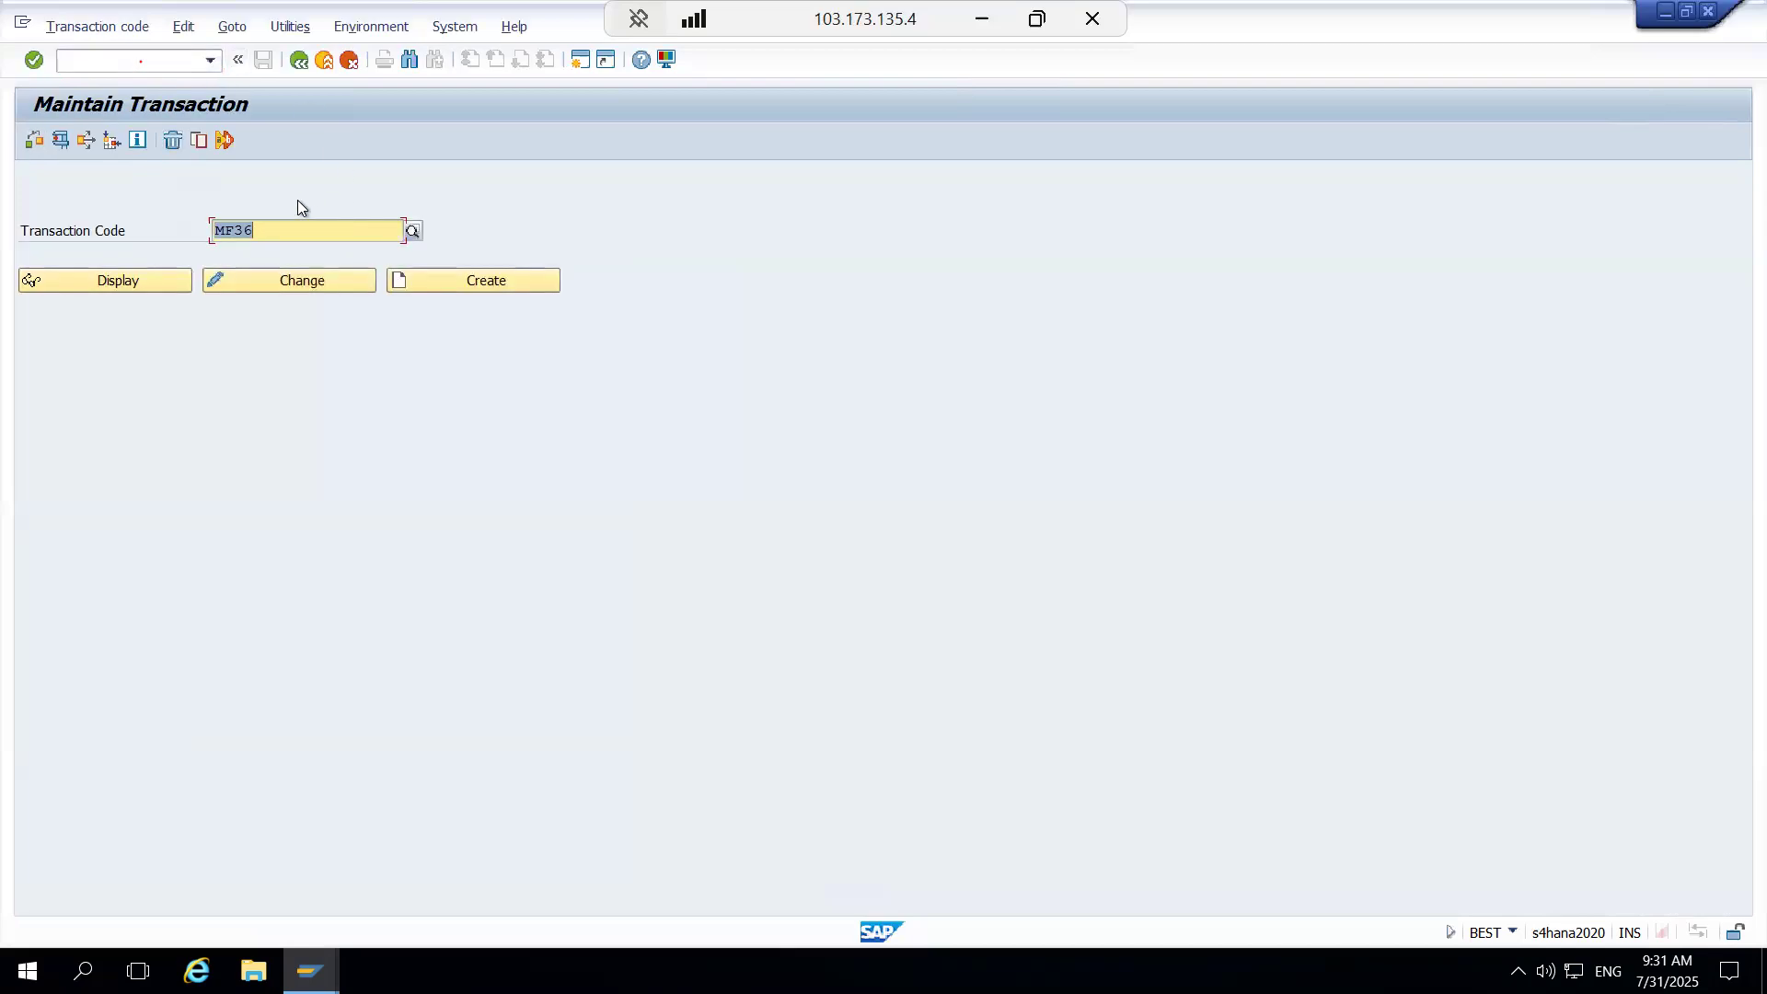
key(BackSpace)
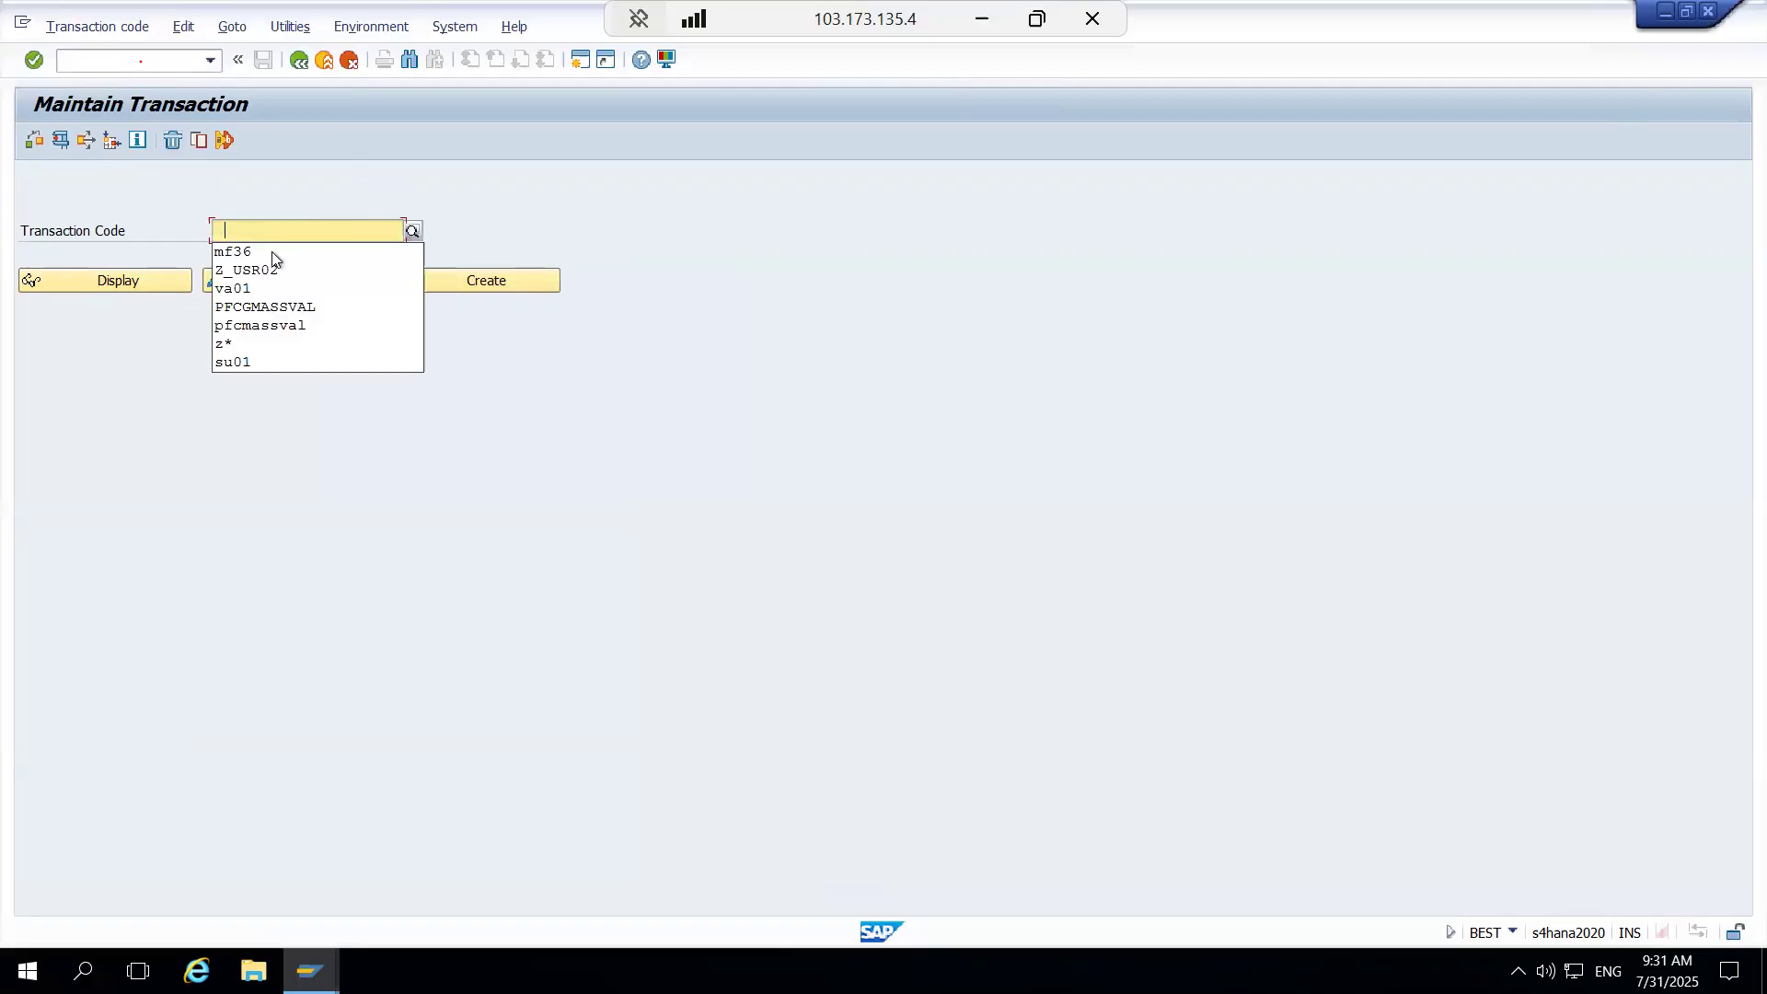
click(269, 271)
click(141, 280)
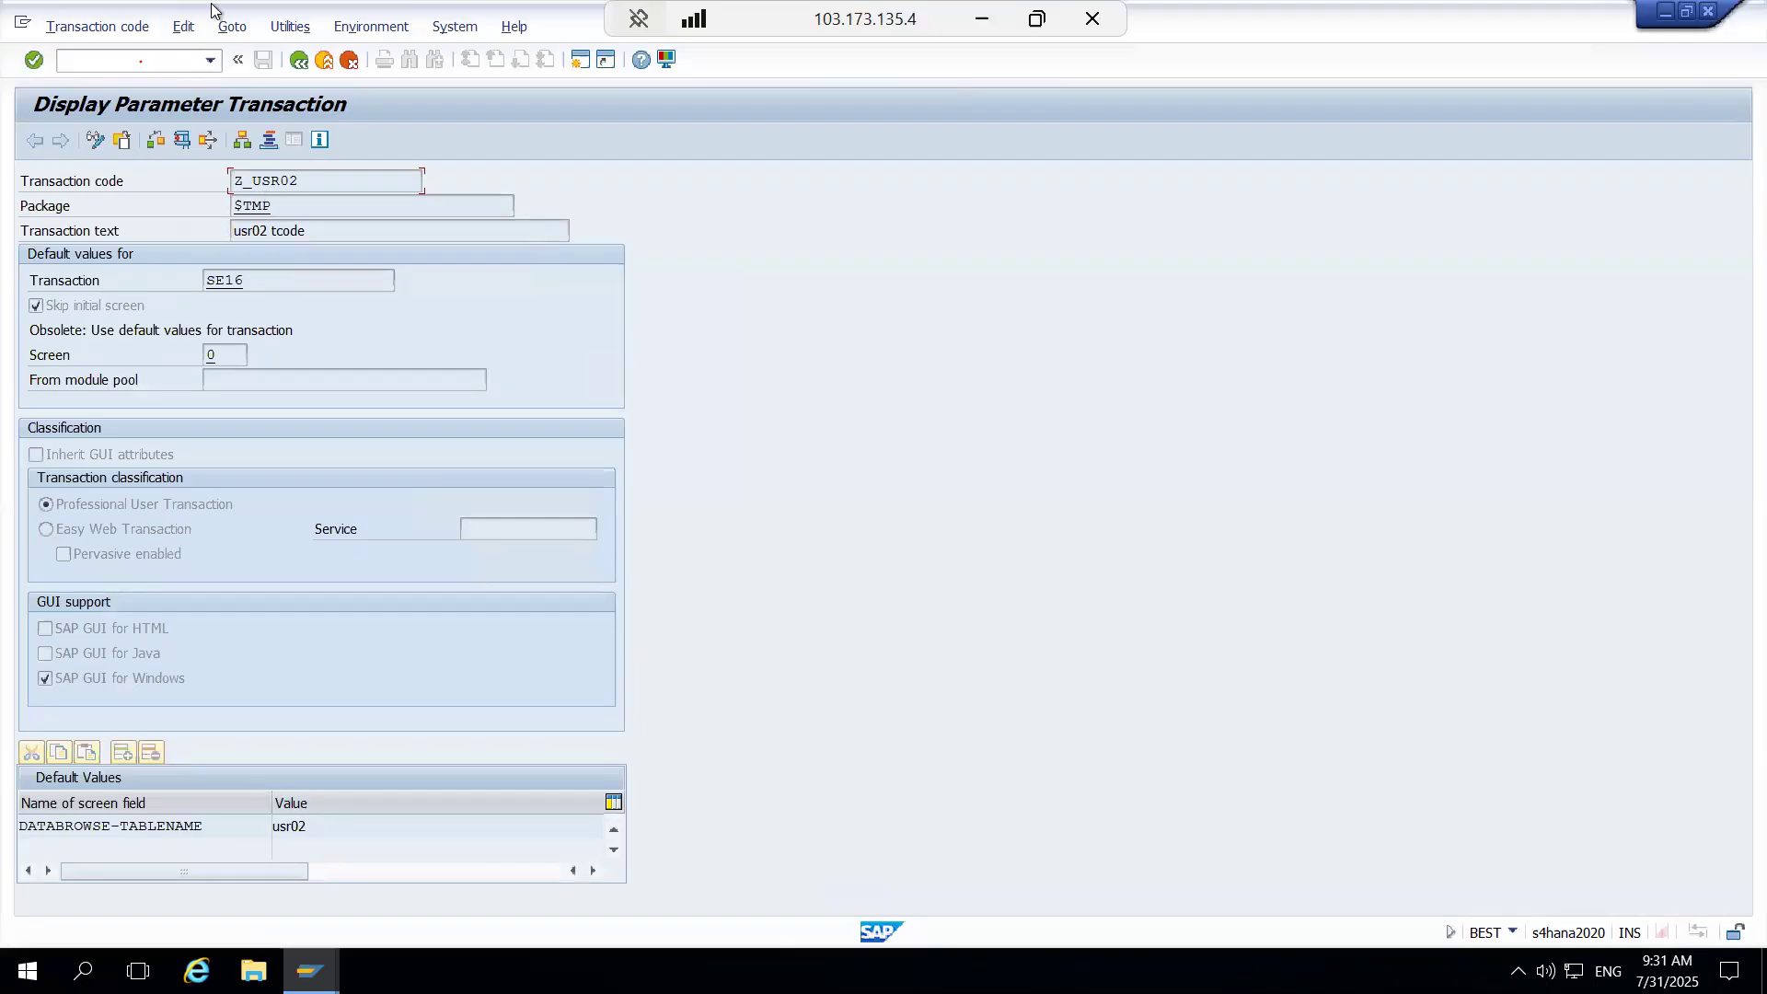
Step: Open the USR02 selection screen through SE16, and run Z_USR02 from the command history for comparison
click(130, 62)
text(/nse1)
key(Return)
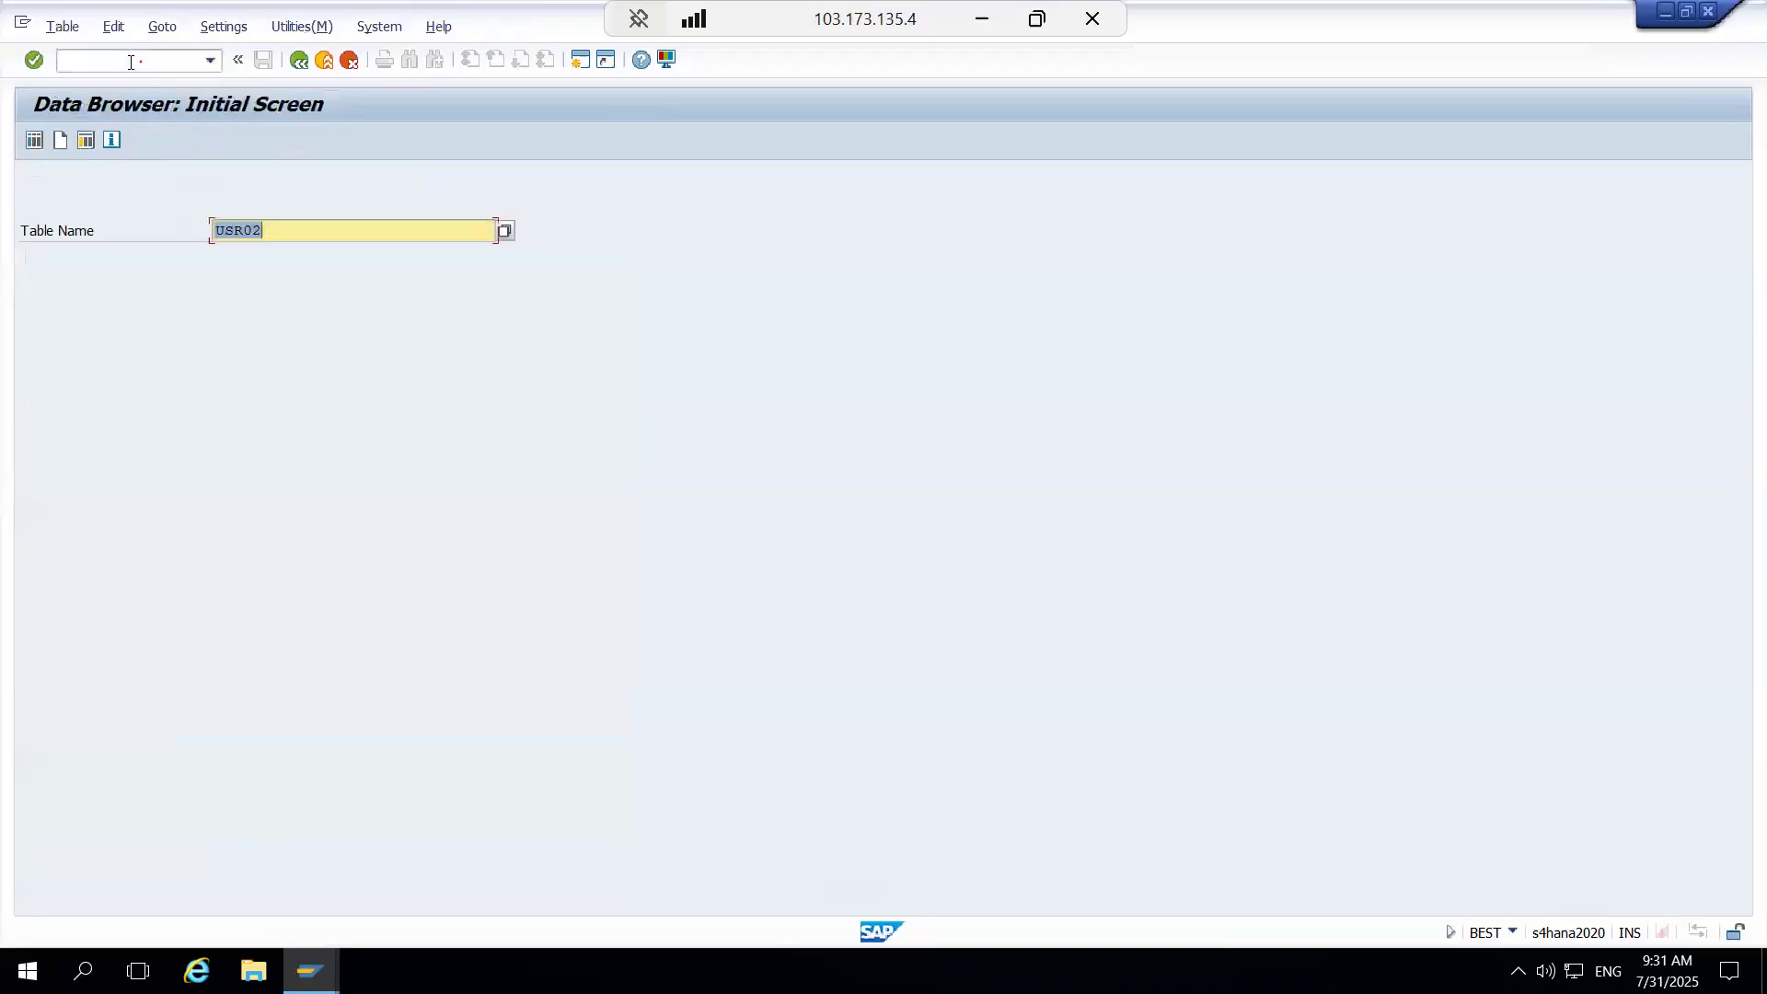
key(Return)
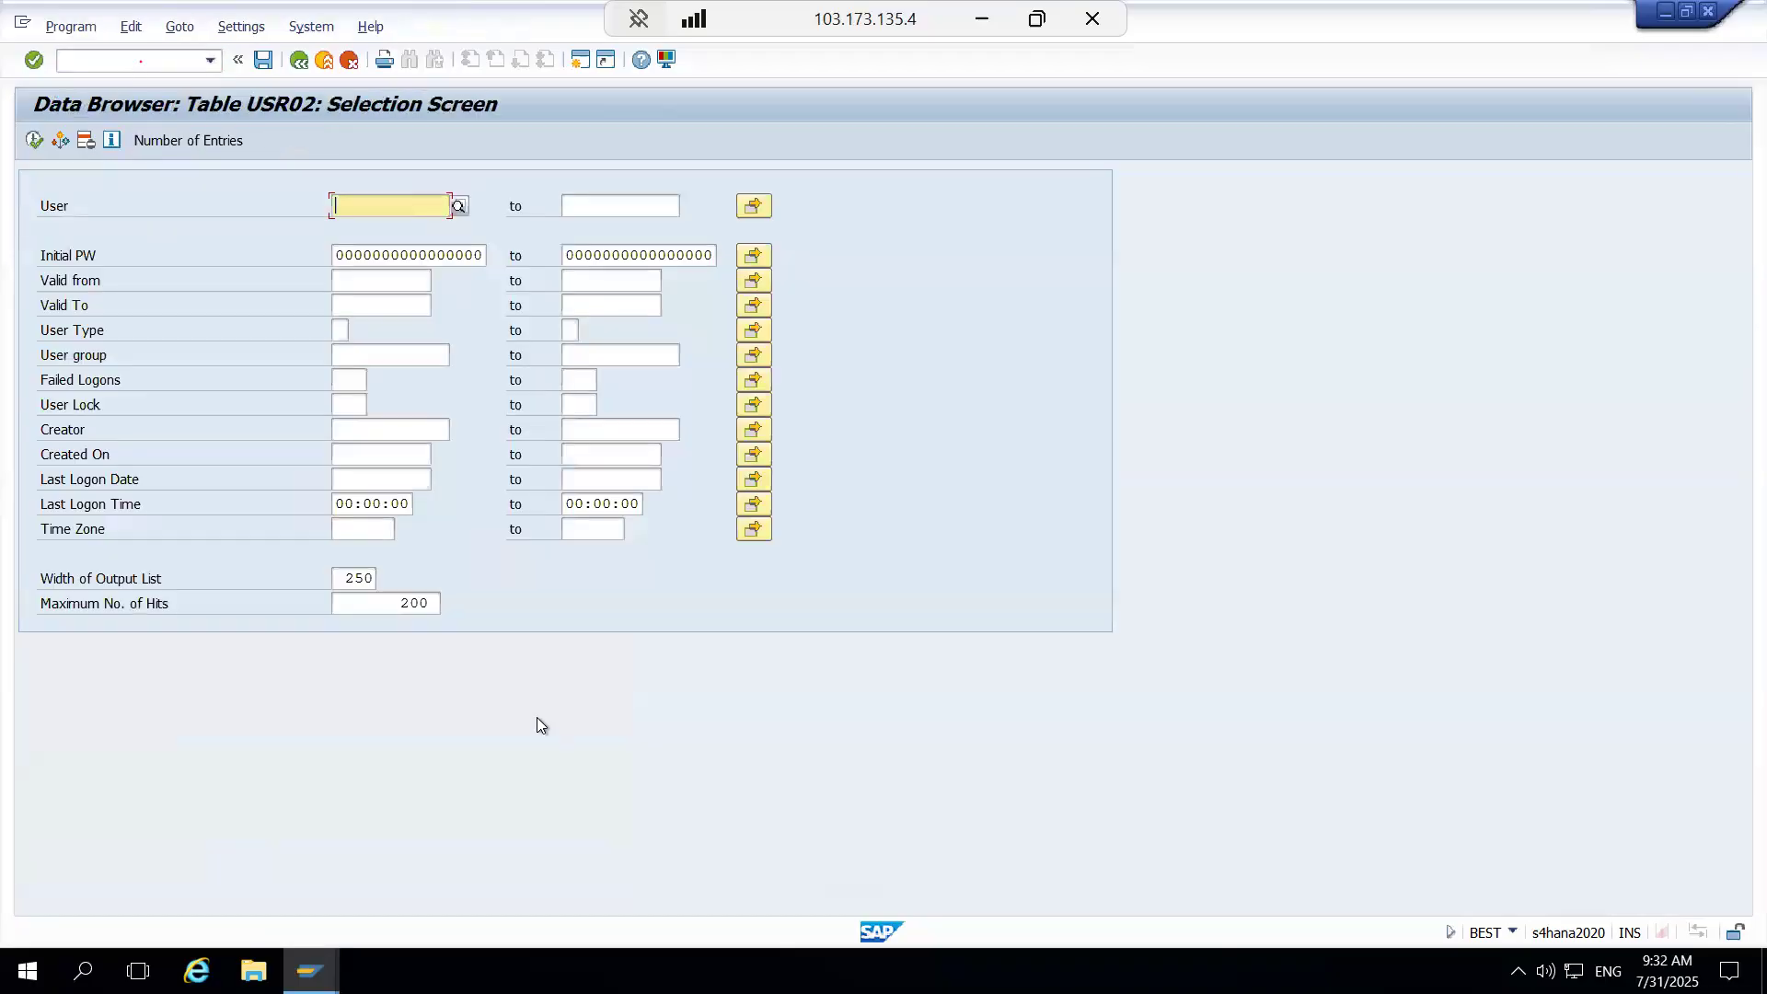
click(211, 60)
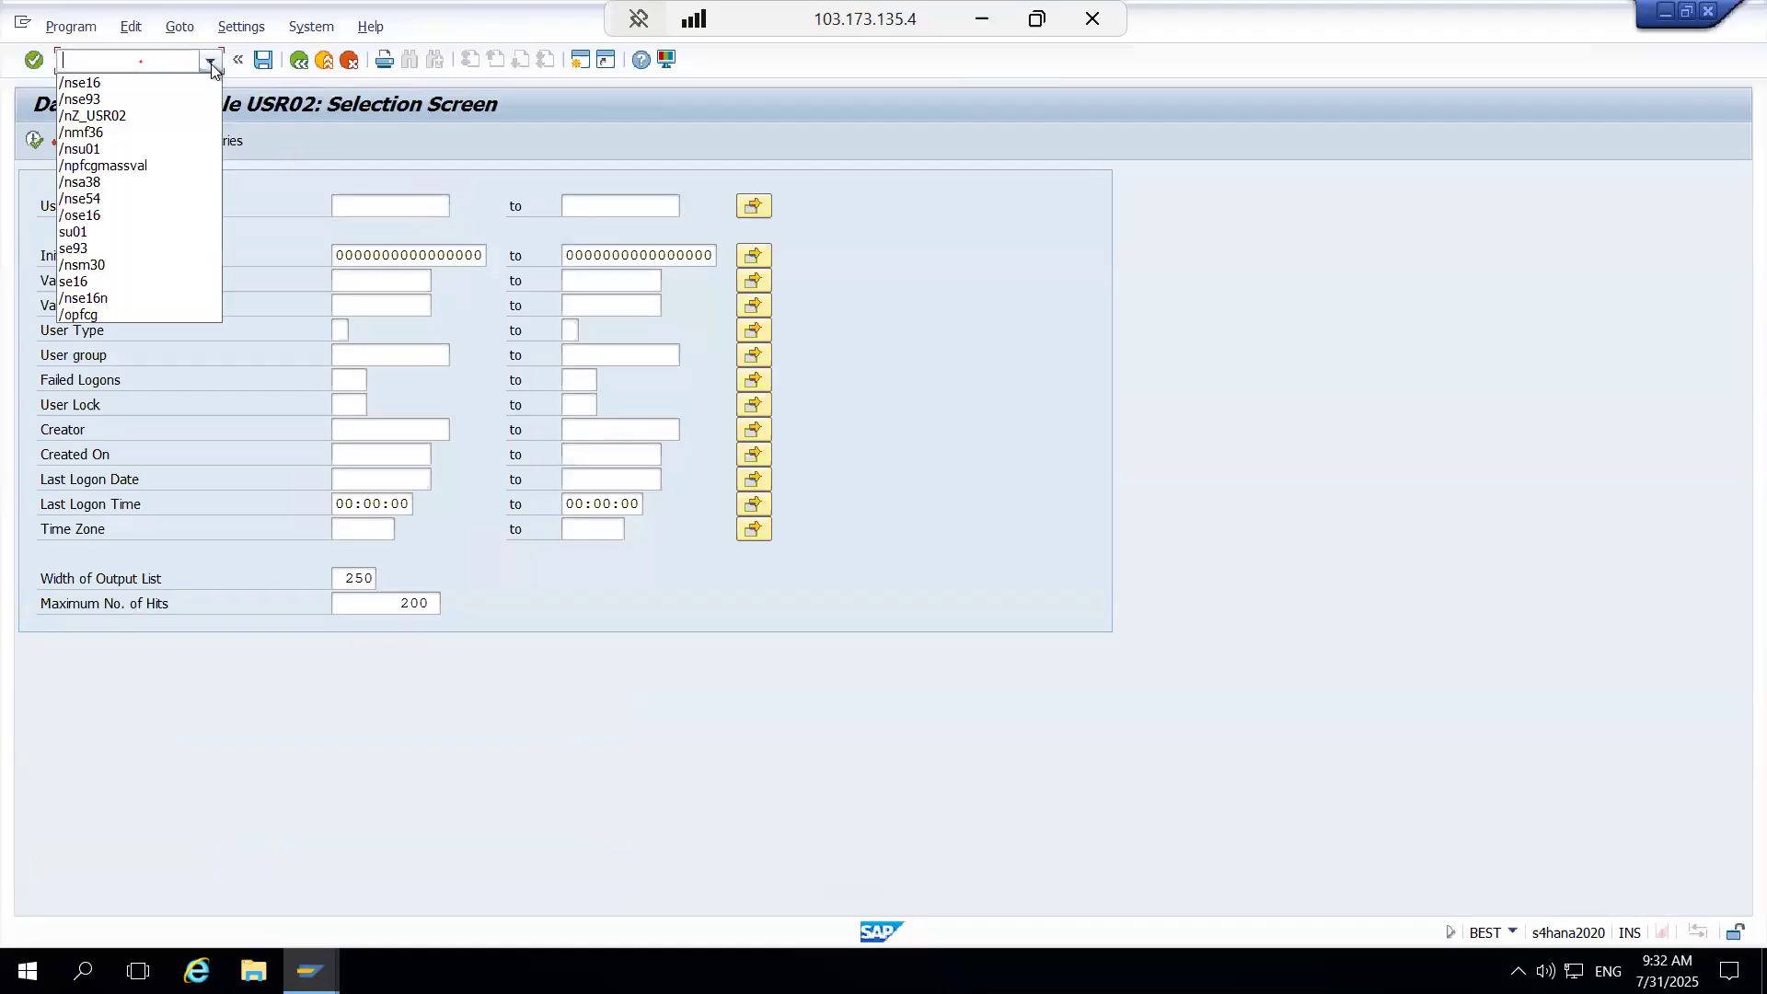
click(151, 114)
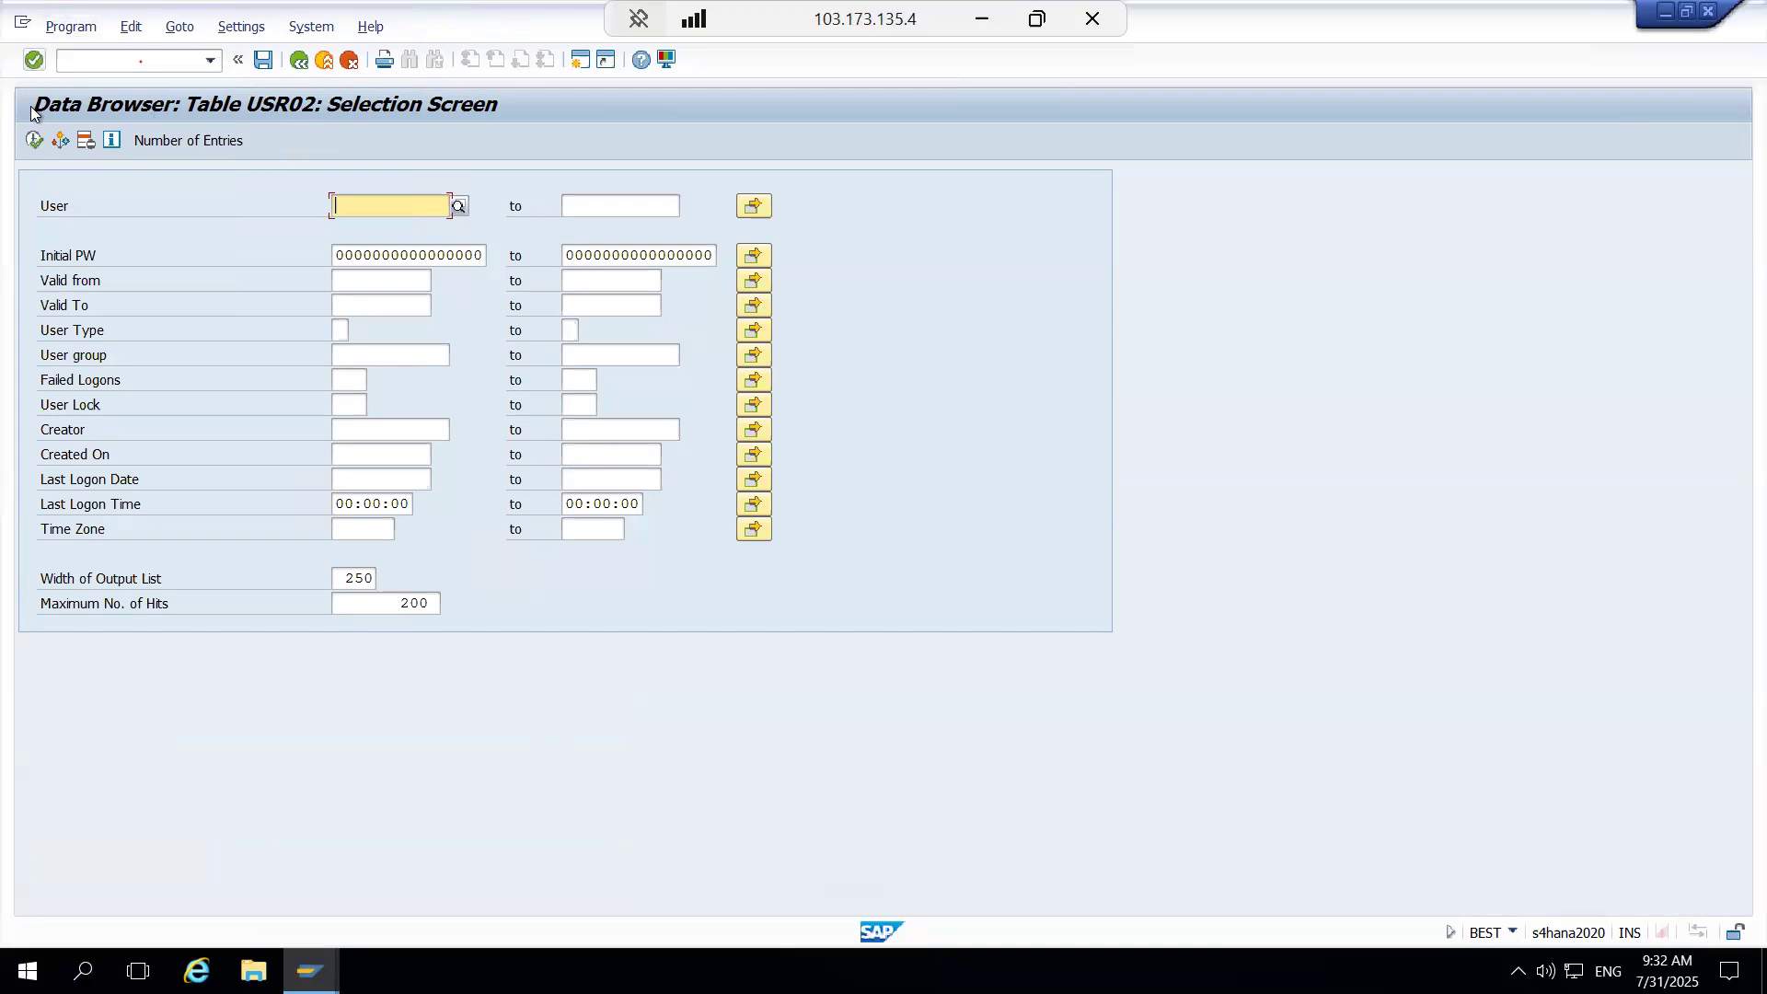
Step: Run transaction MF36 to open its table maintenance view directly
click(138, 61)
text(/nmf)
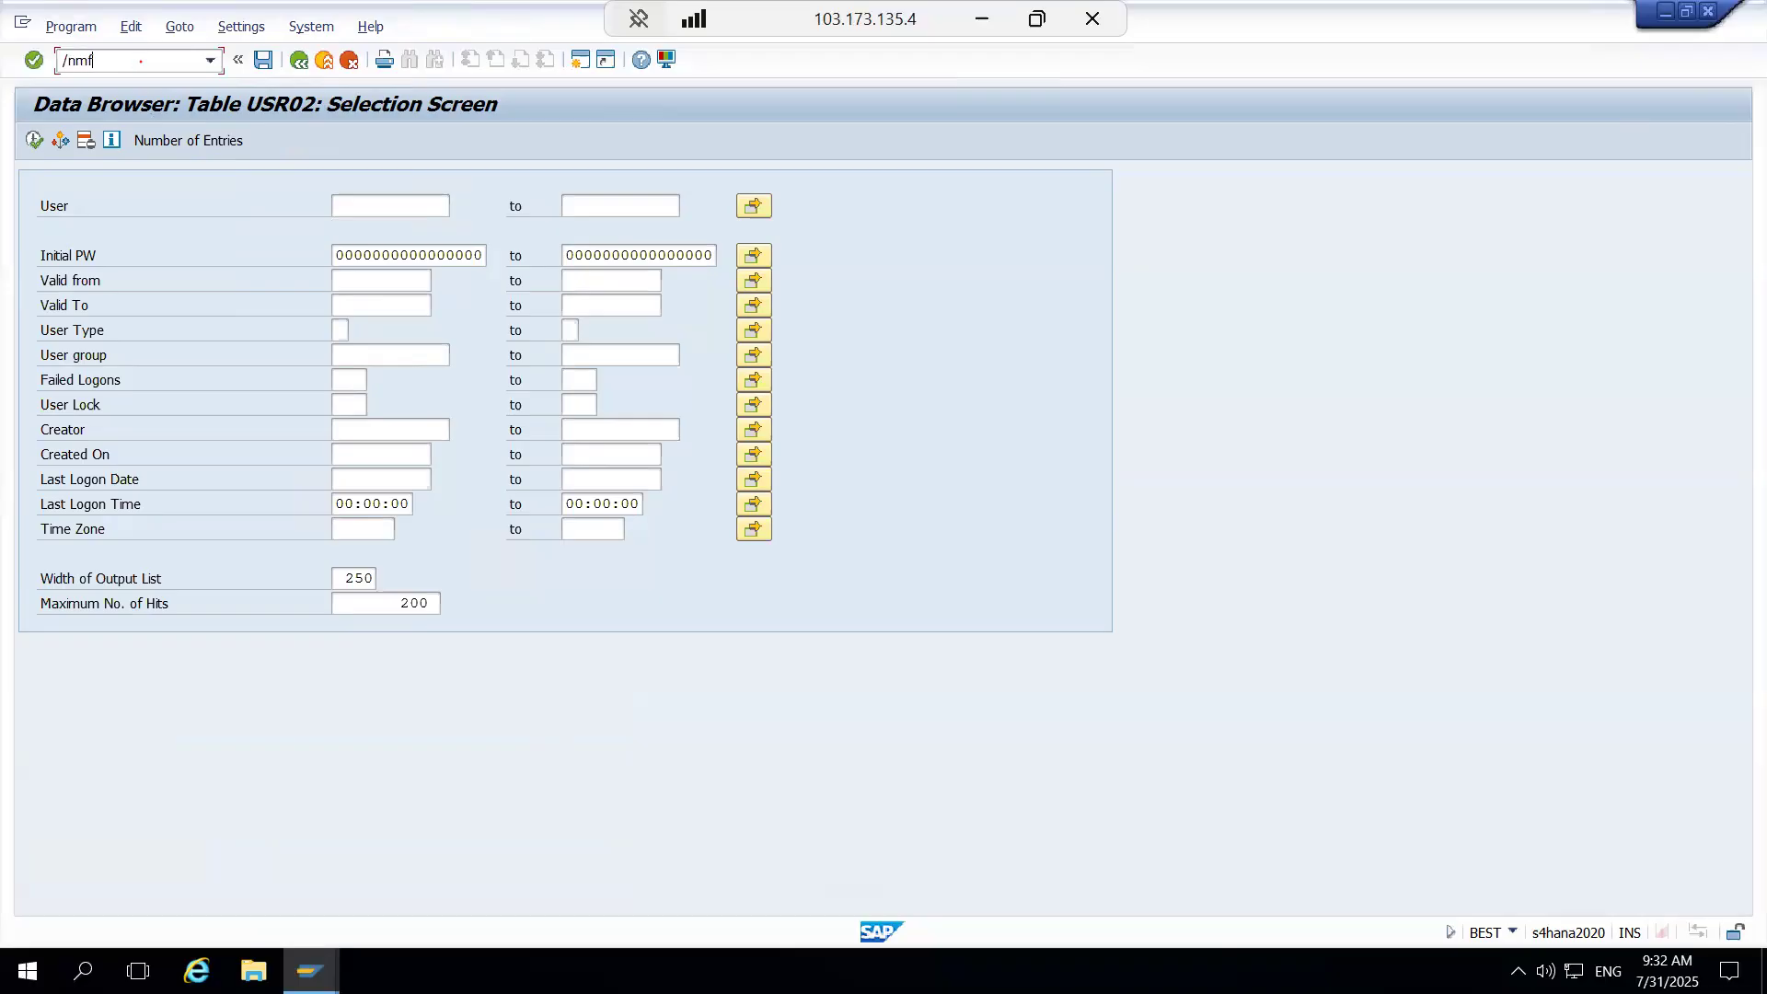
text(36)
key(Return)
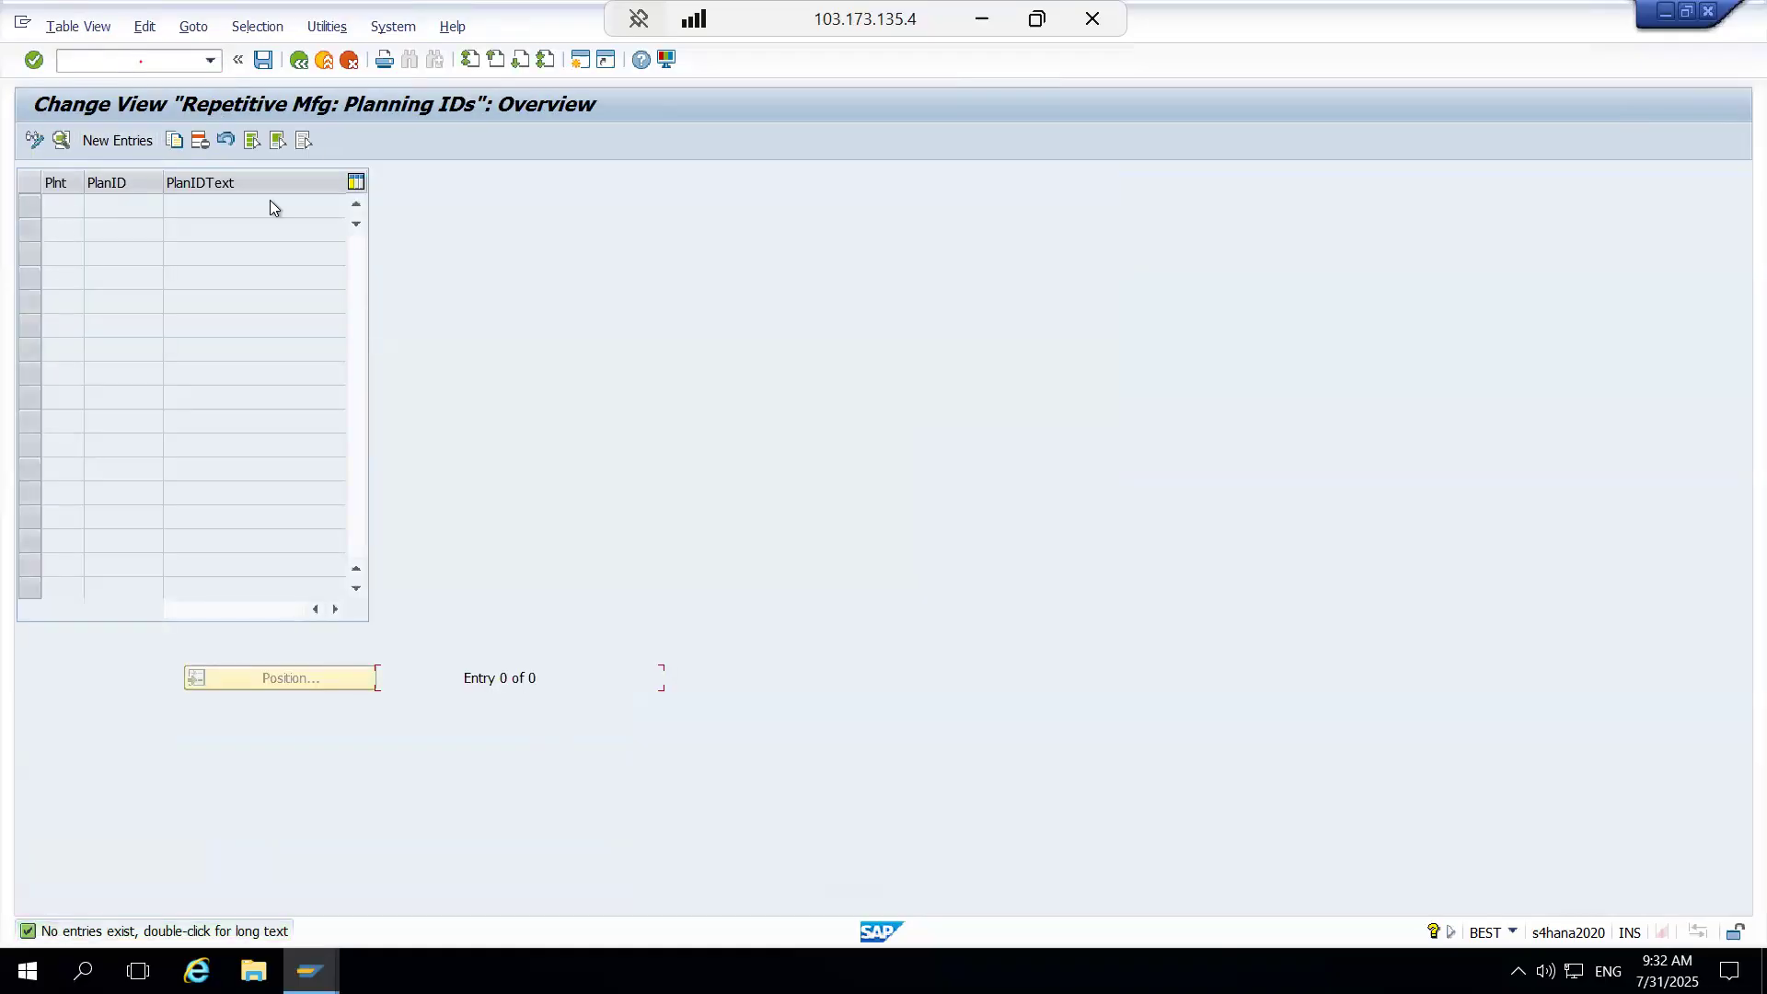
Step: Open SE93, open transaction code MF36 in change mode, acknowledge the repair notice and return to the transaction code entry
click(141, 61)
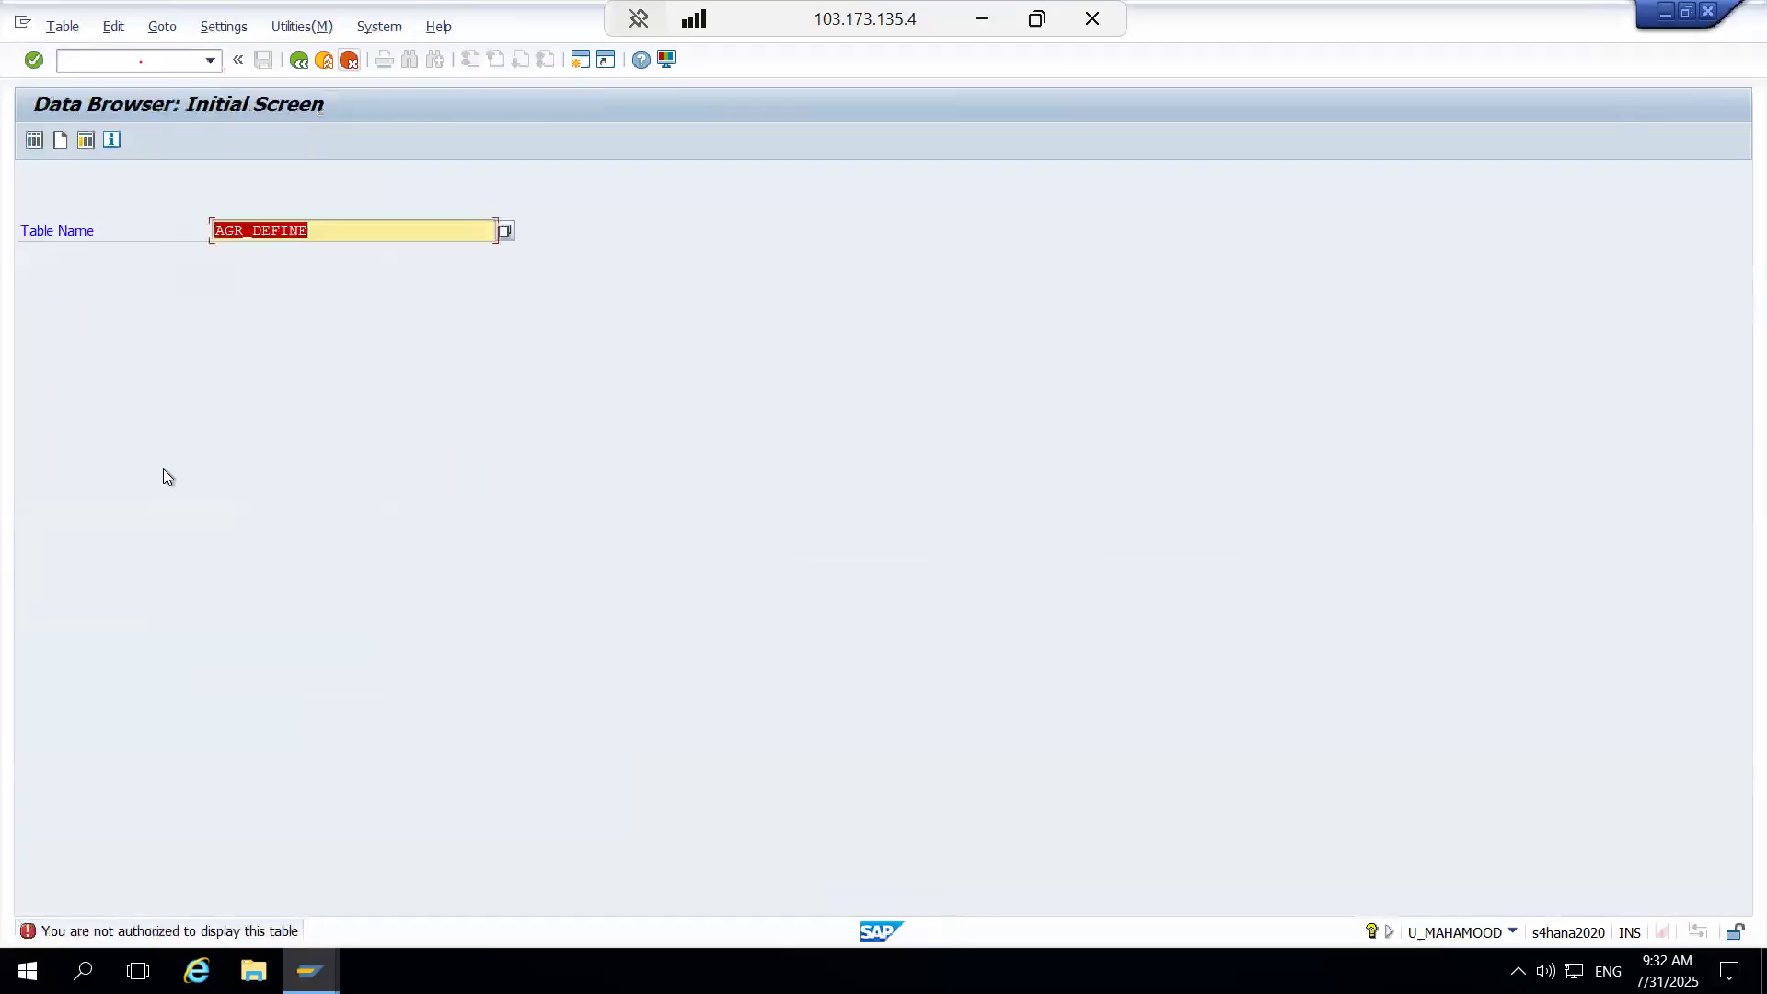
click(63, 25)
click(109, 129)
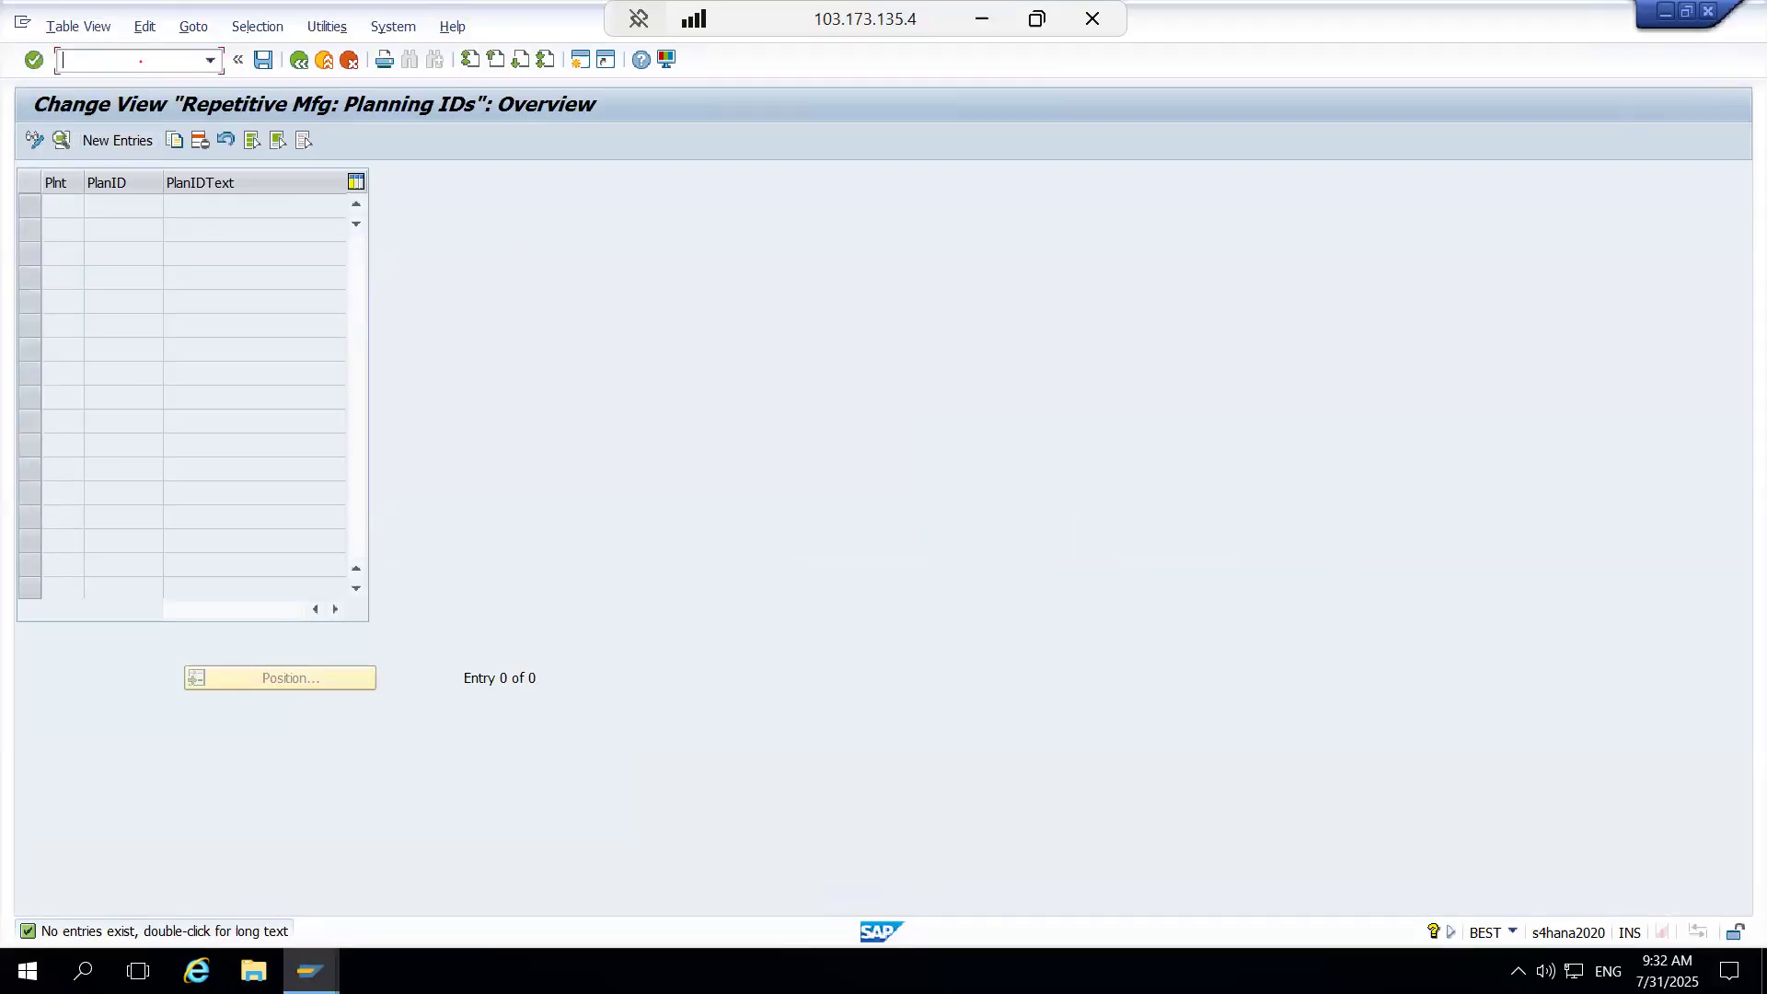
text(/nse93)
key(Return)
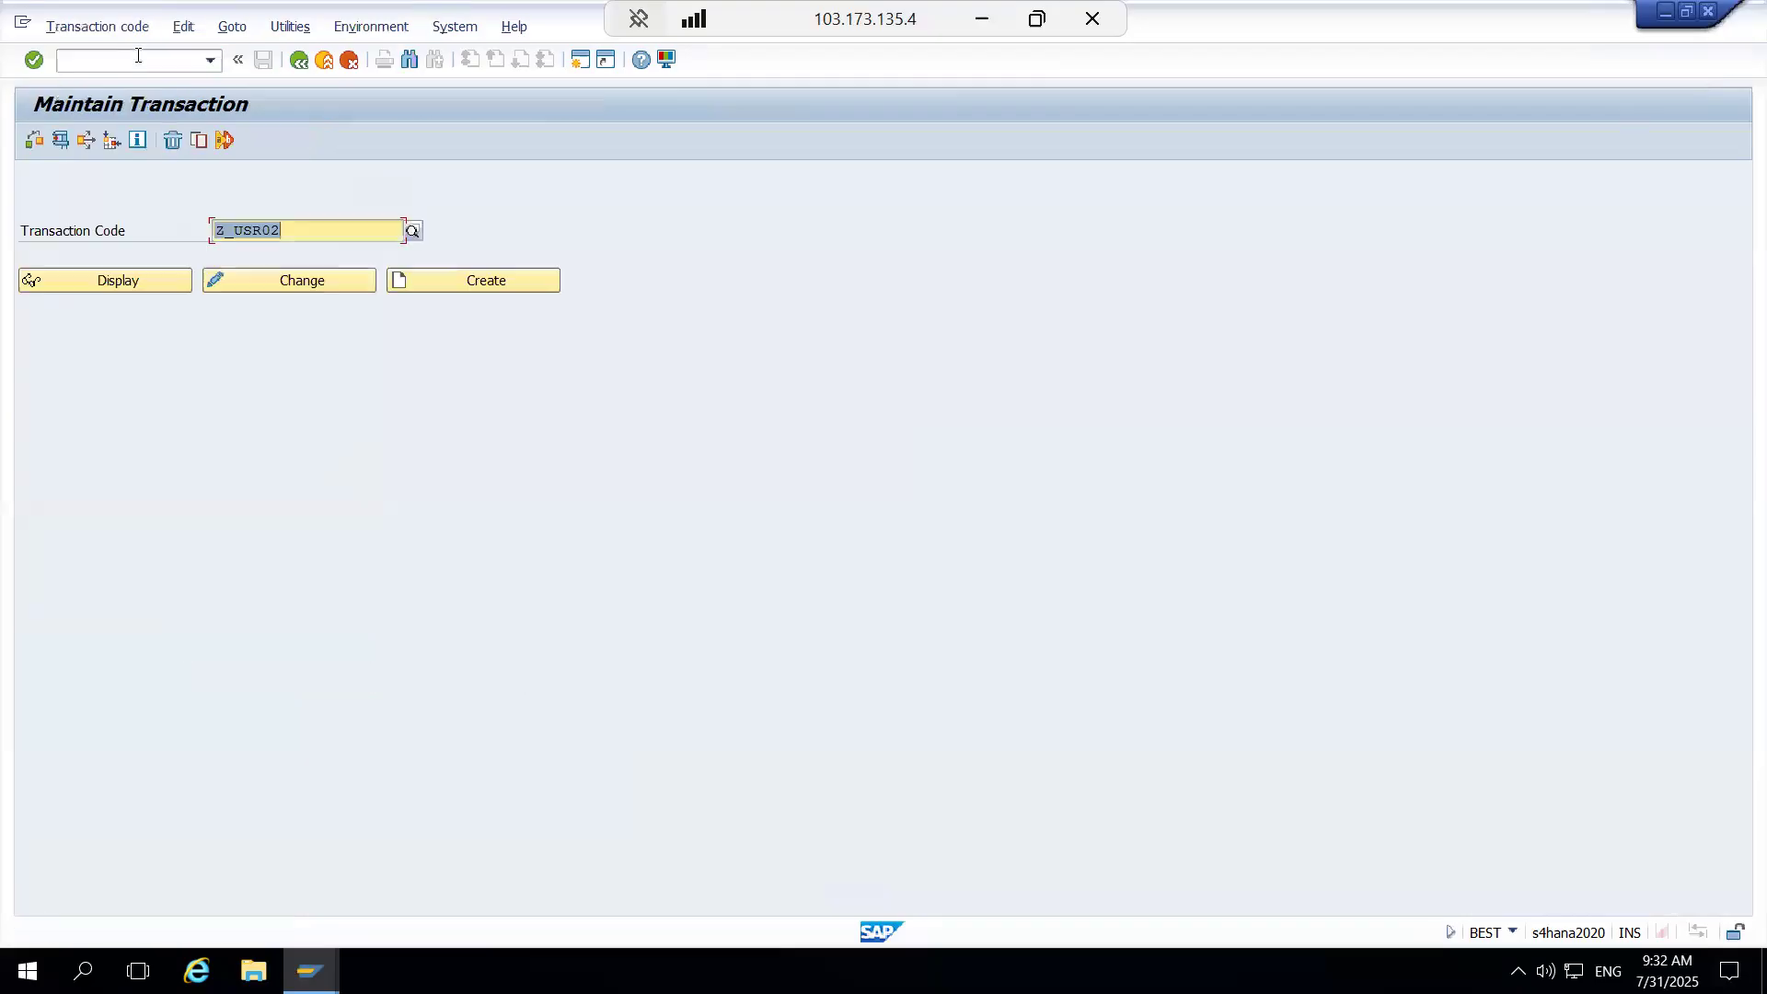
key(BackSpace)
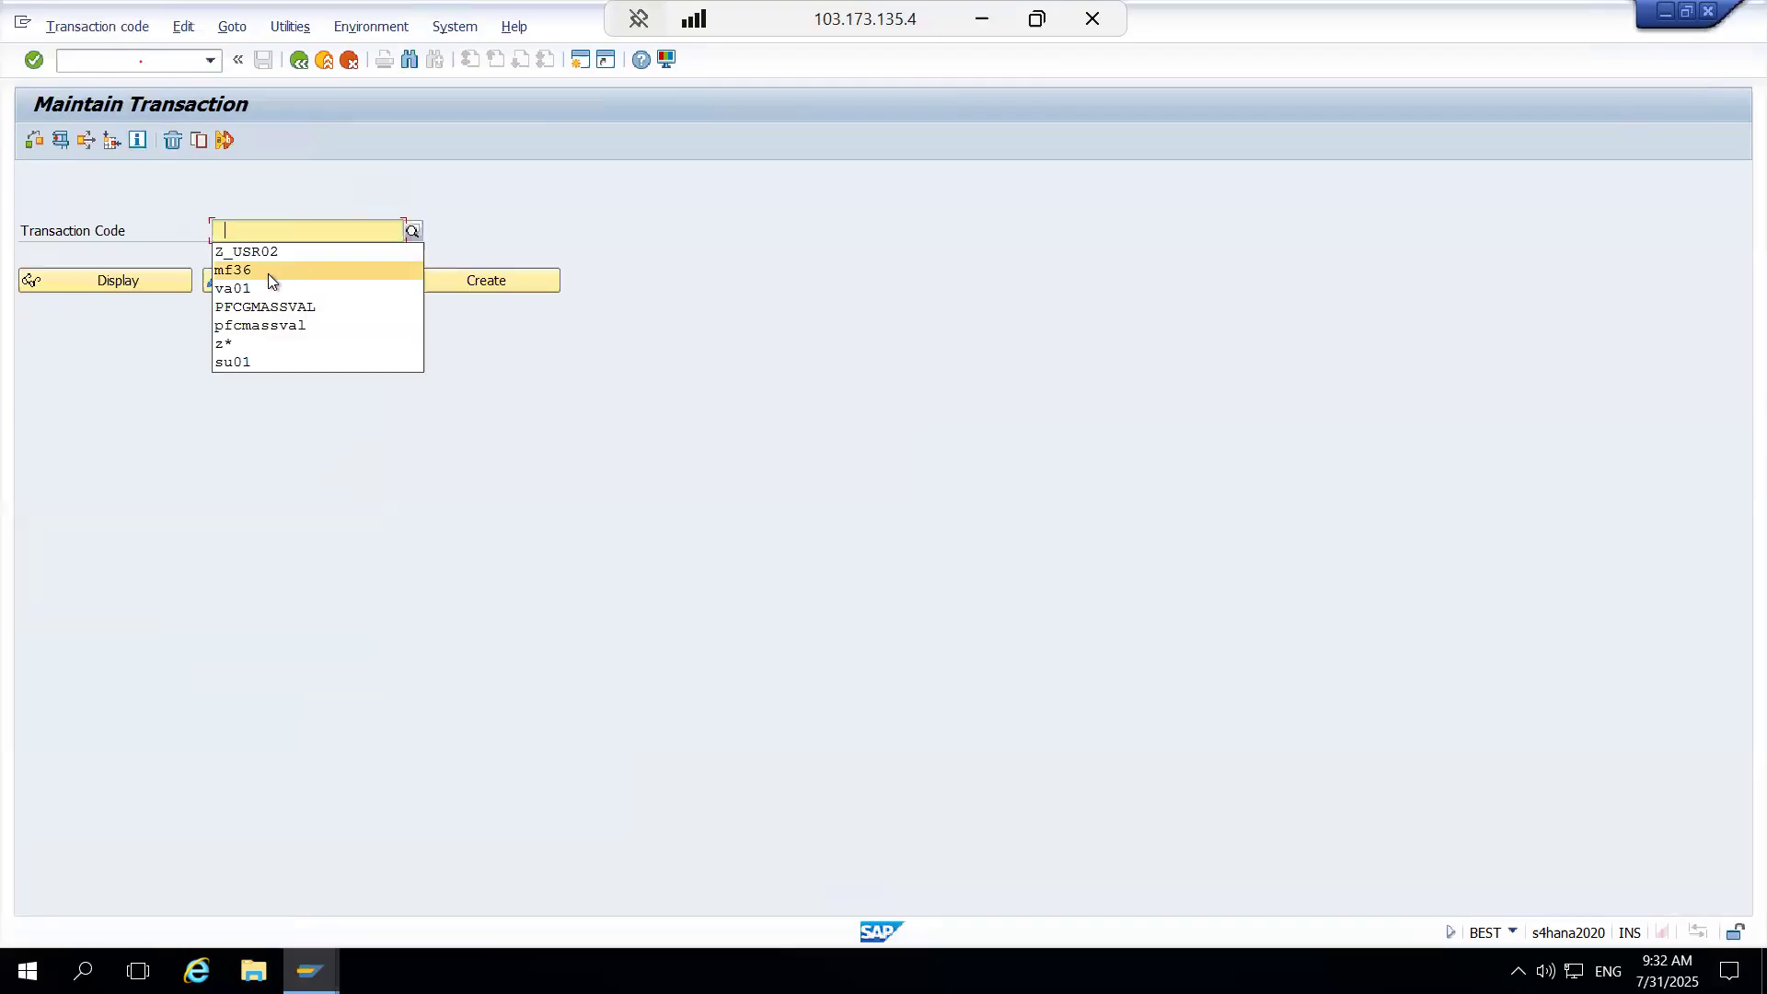
click(268, 274)
click(247, 278)
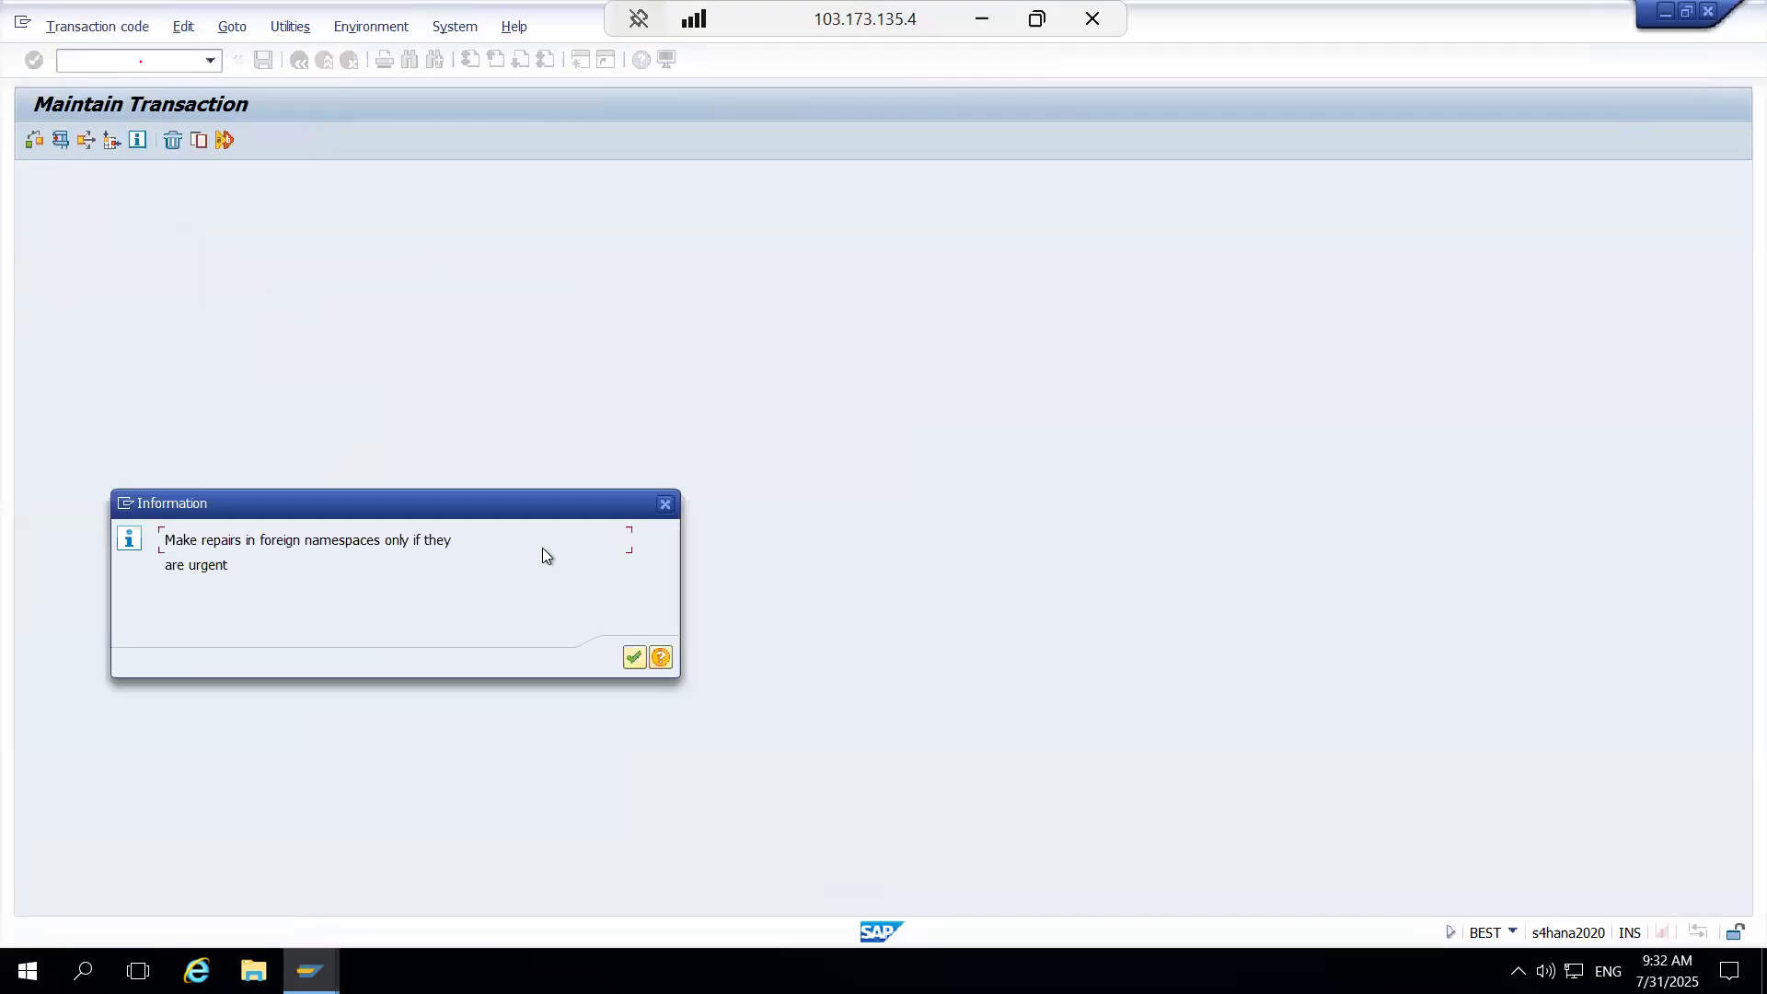
key(Return)
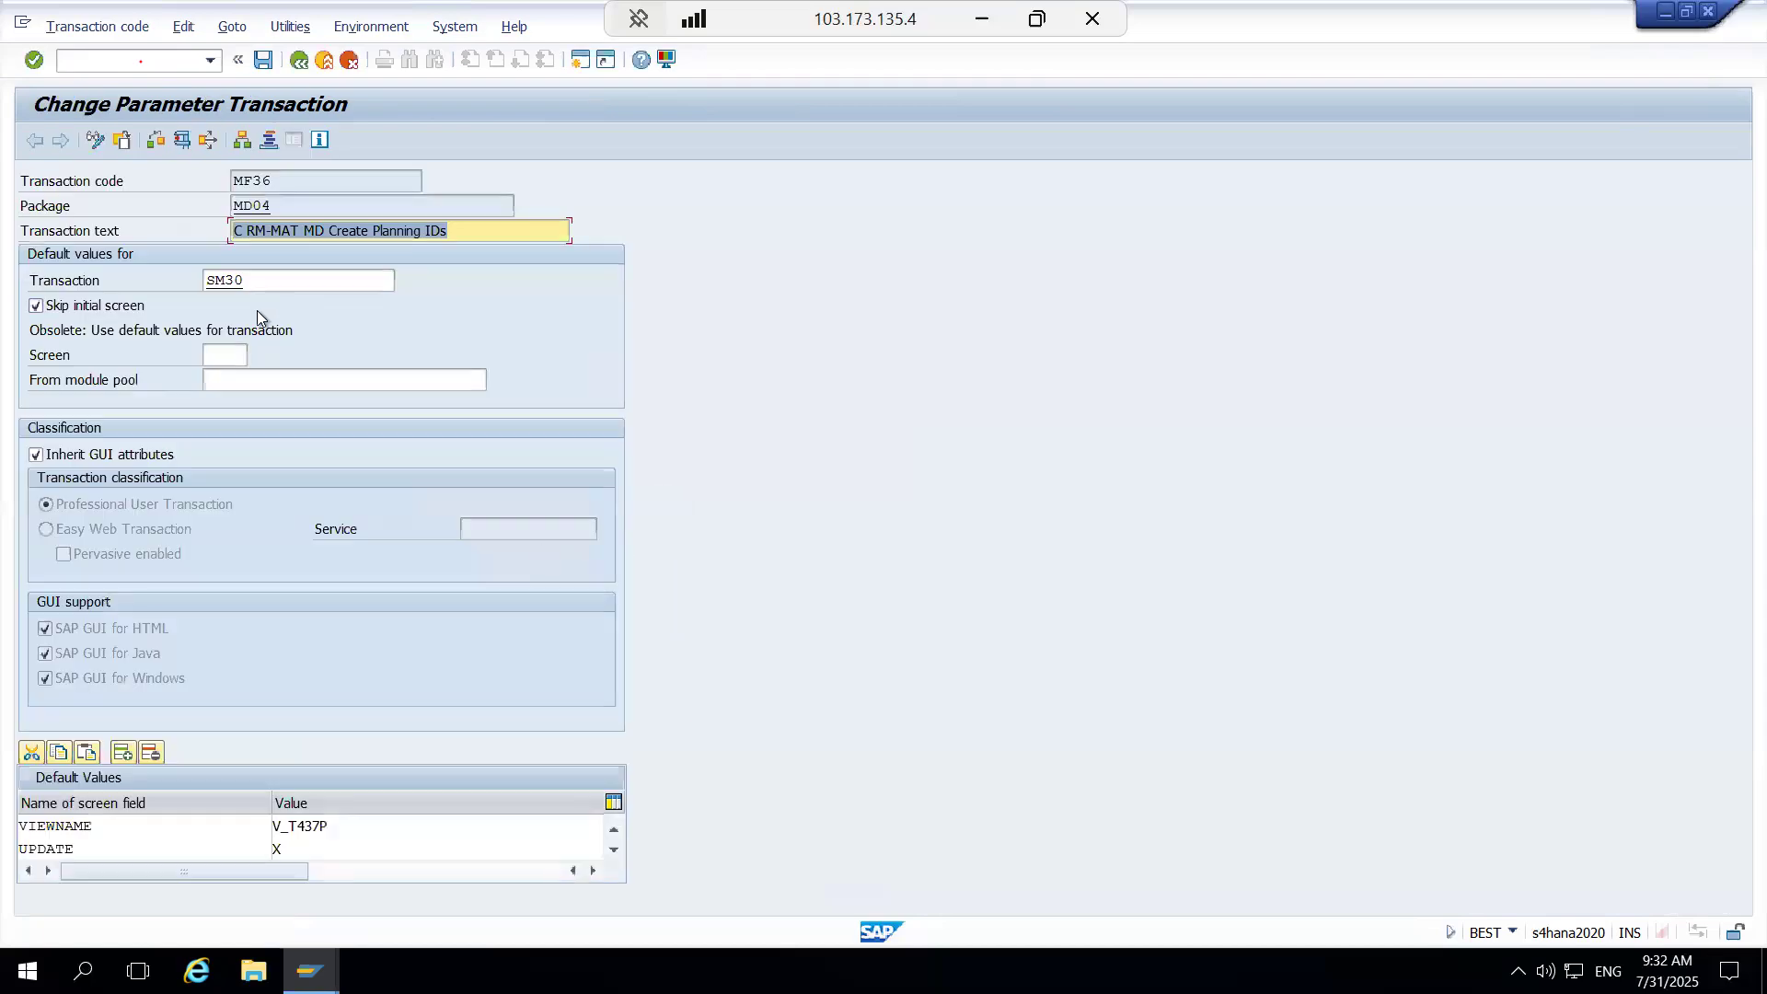
key(F3)
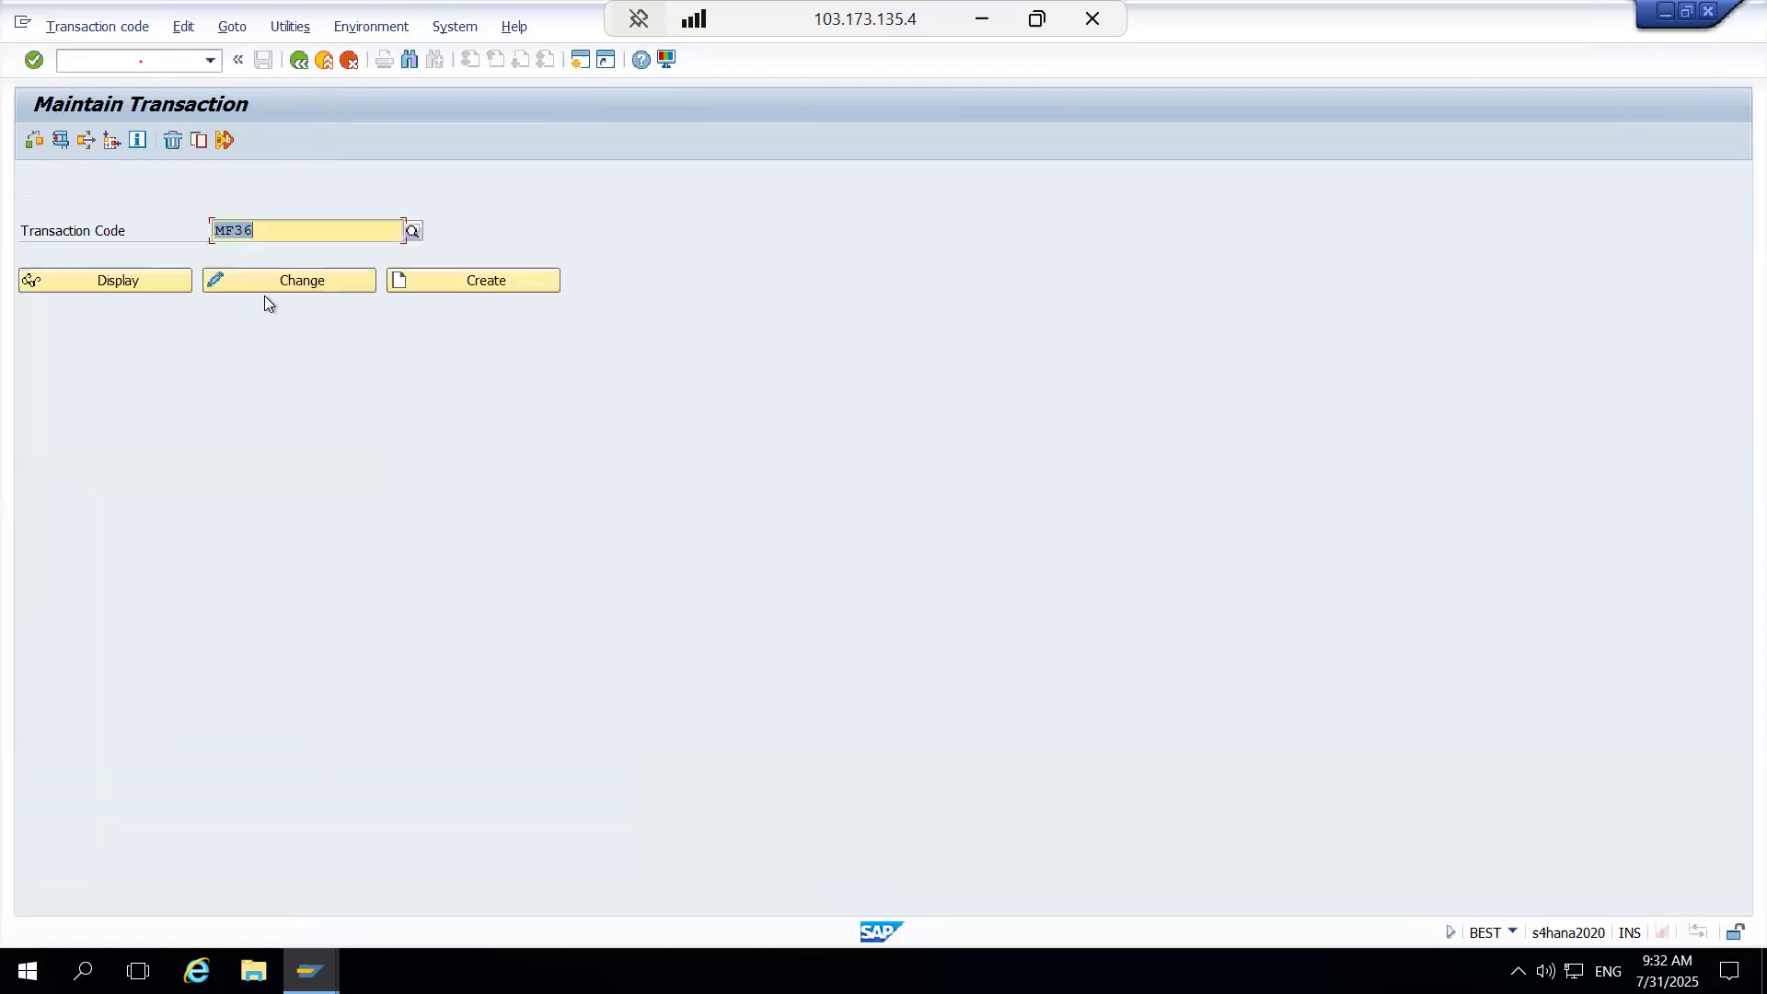
Step: Clear the transaction code entry and bring up the previously used codes
key(BackSpace)
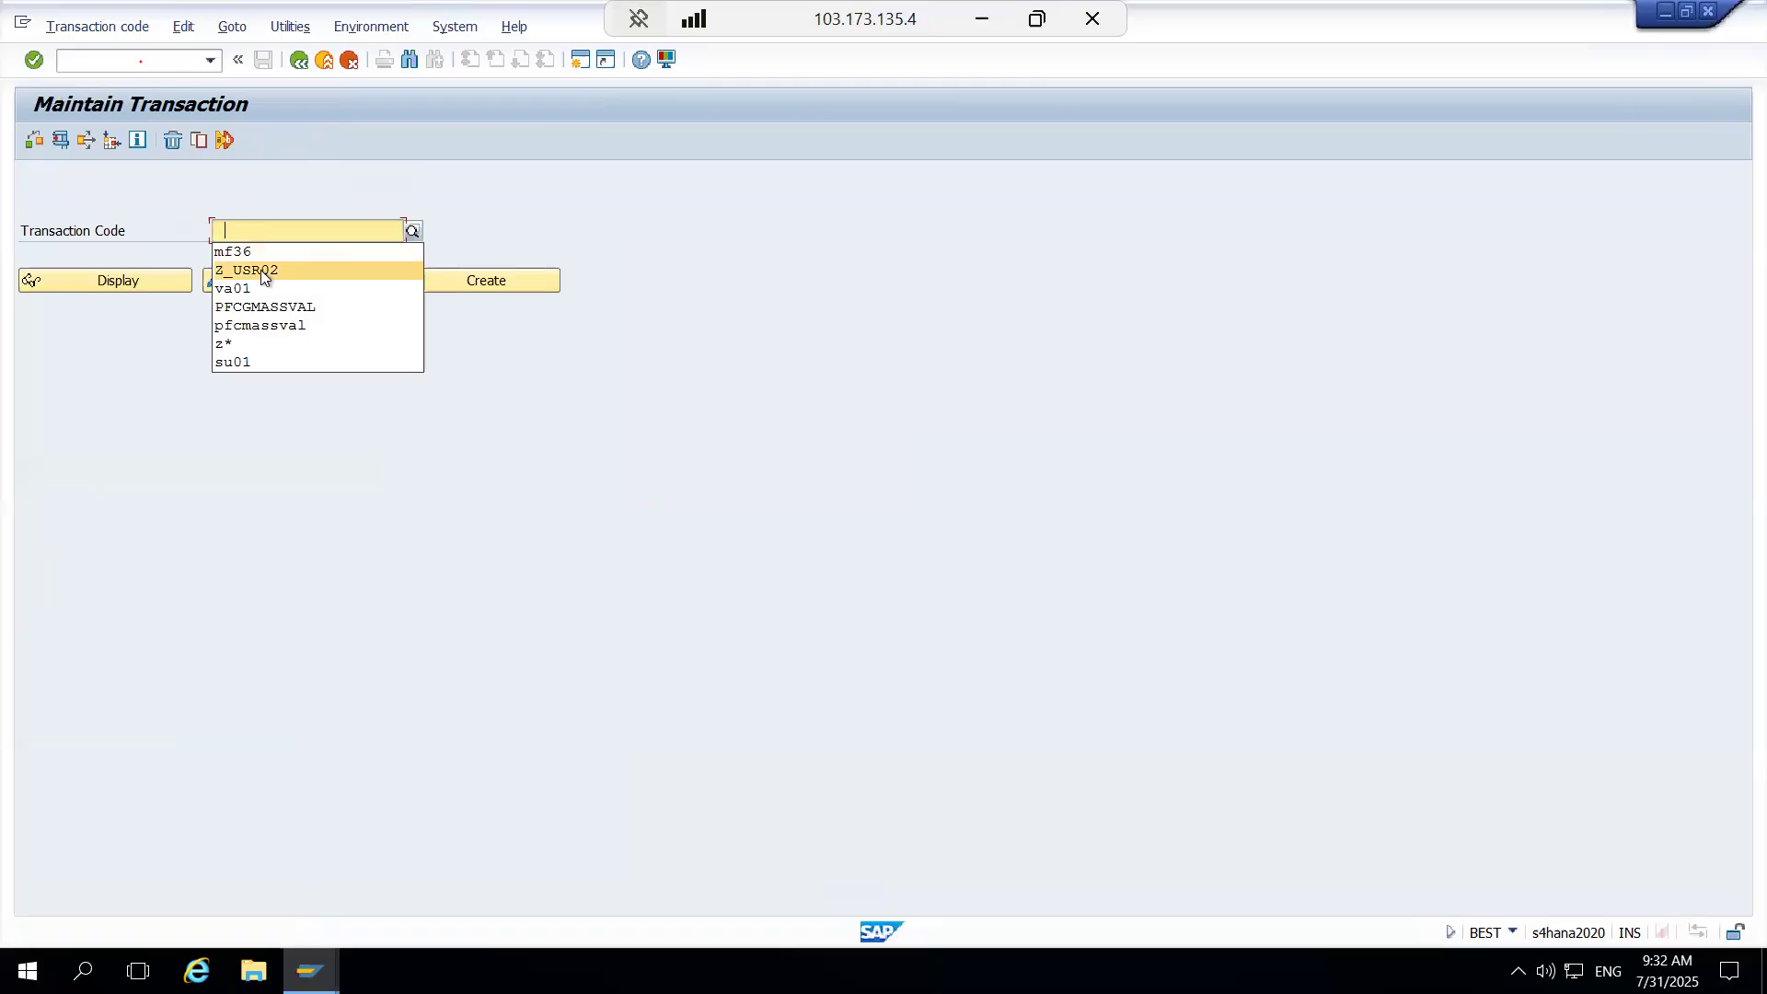
Step: Open transaction code Z_USR02 for changing, set its default transaction to SM30 and save it
click(261, 268)
click(261, 280)
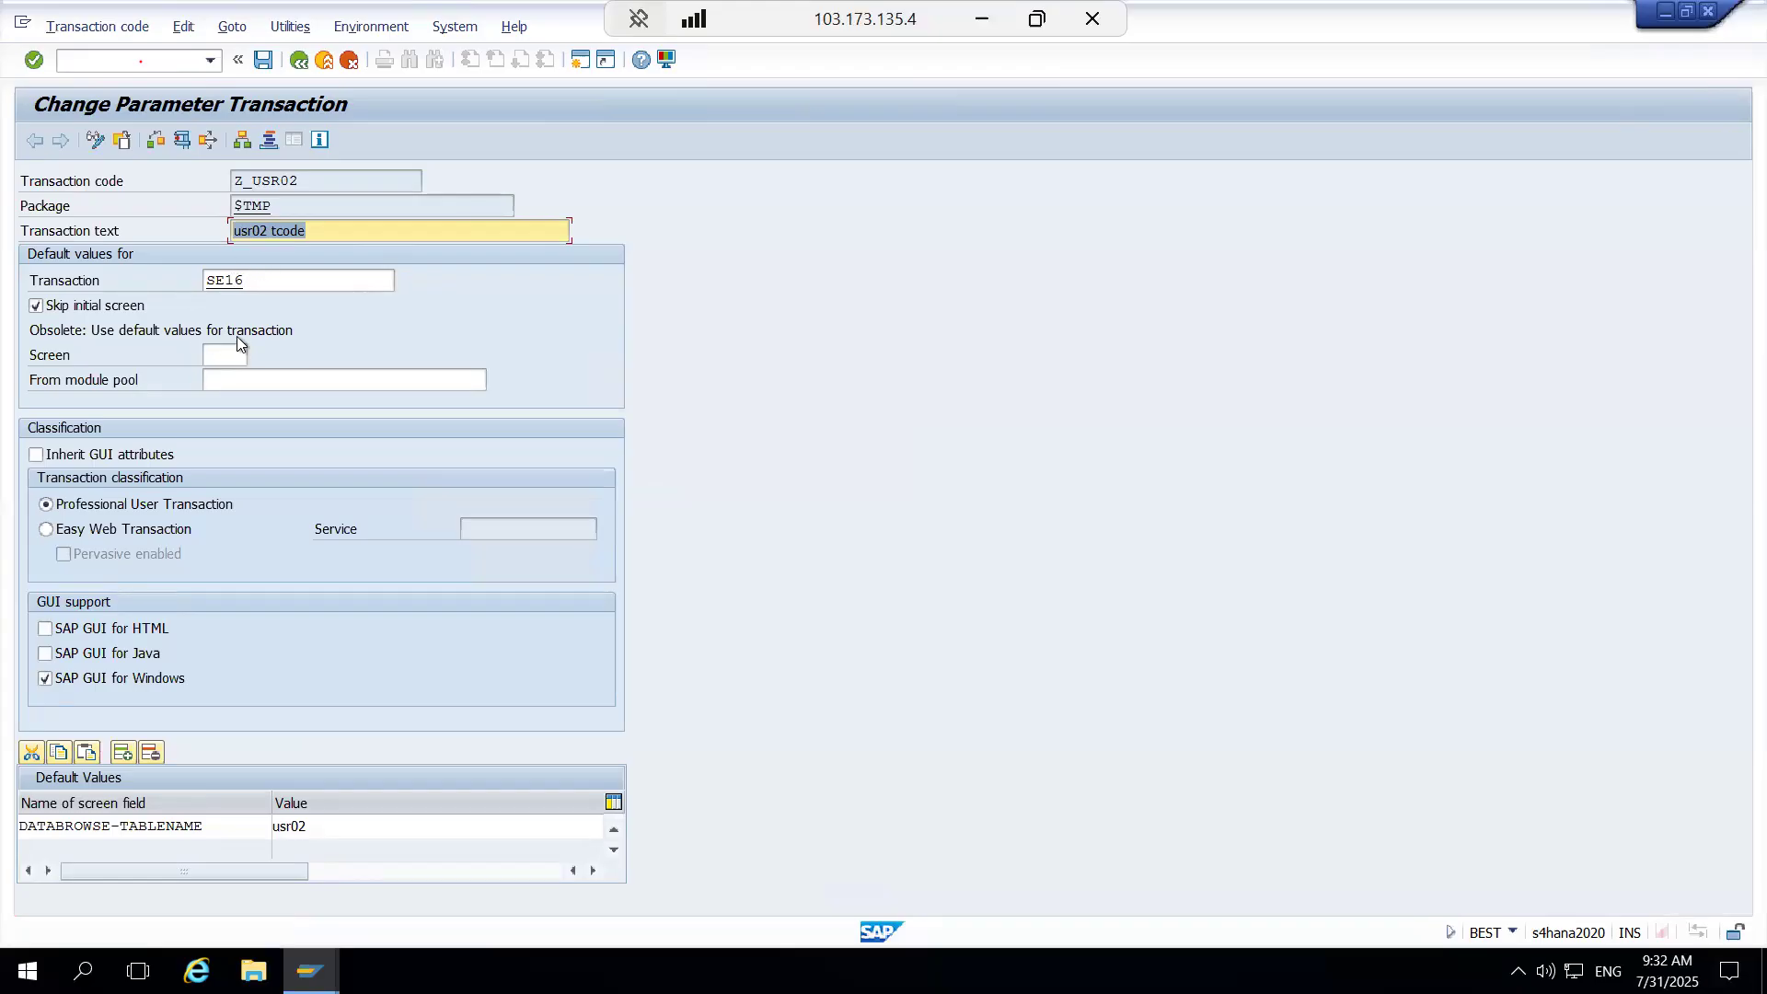
click(259, 280)
key(BackSpace)
key(BackSpace)
key(BackSpace)
key(BackSpace)
text(Sm30)
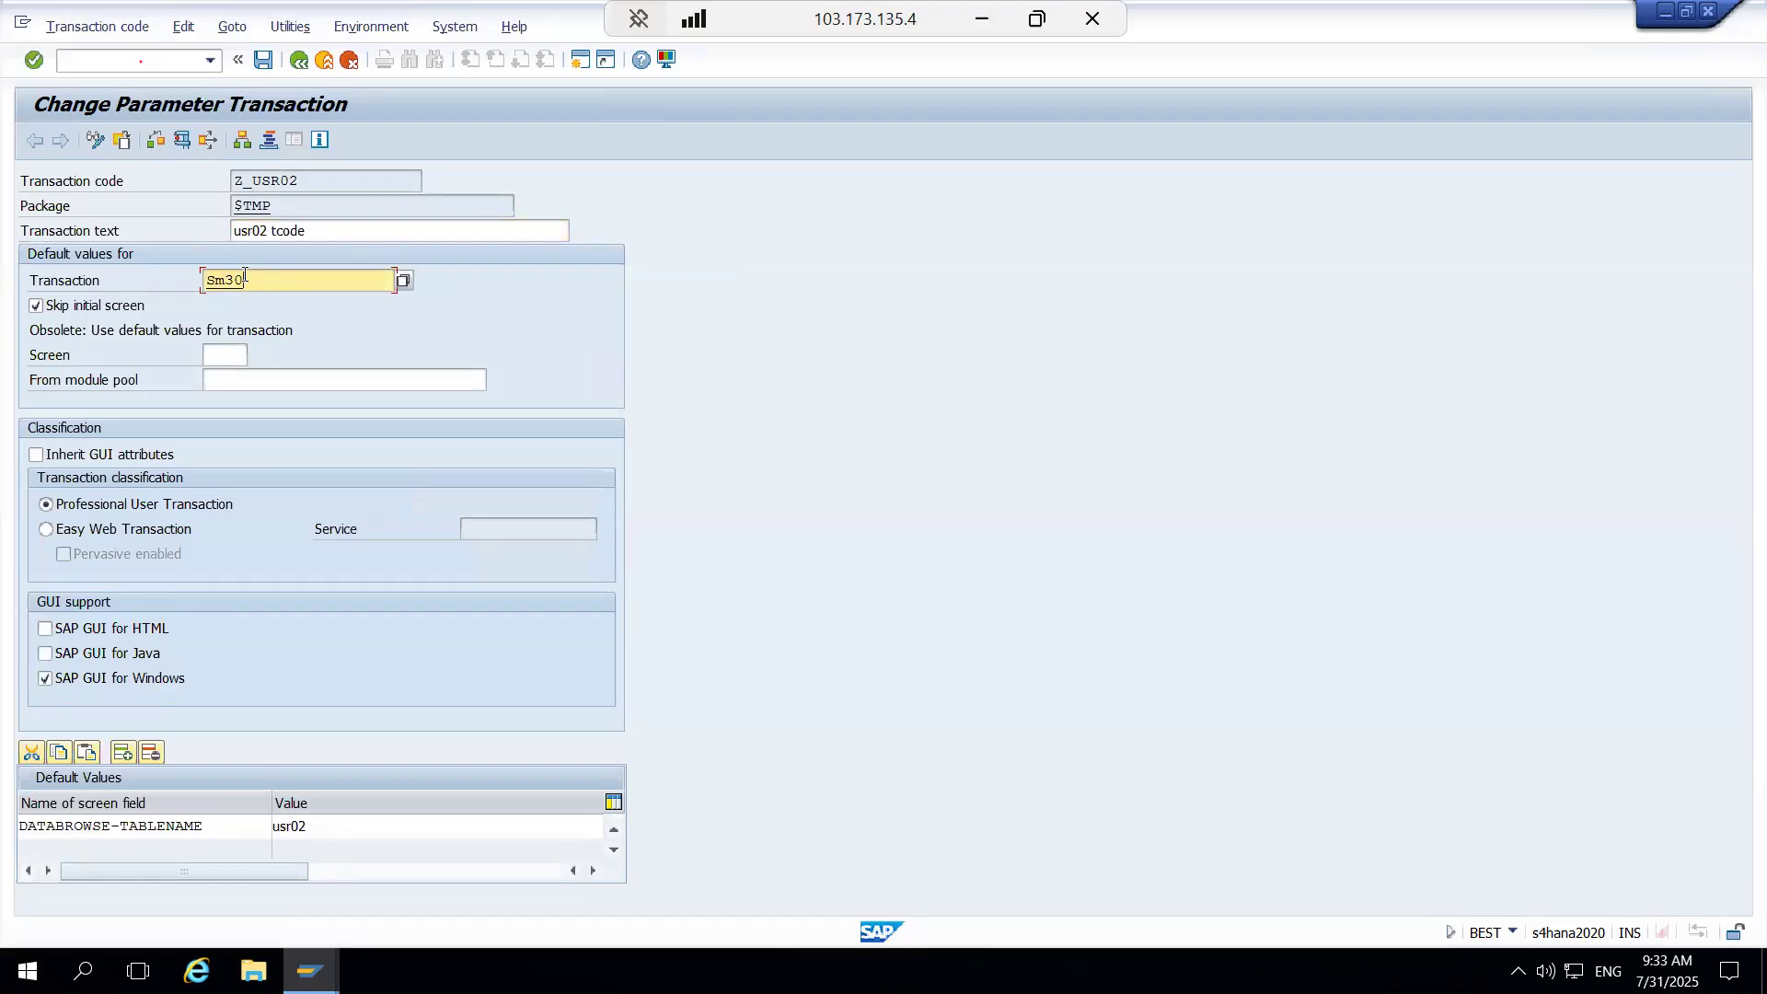
key(Return)
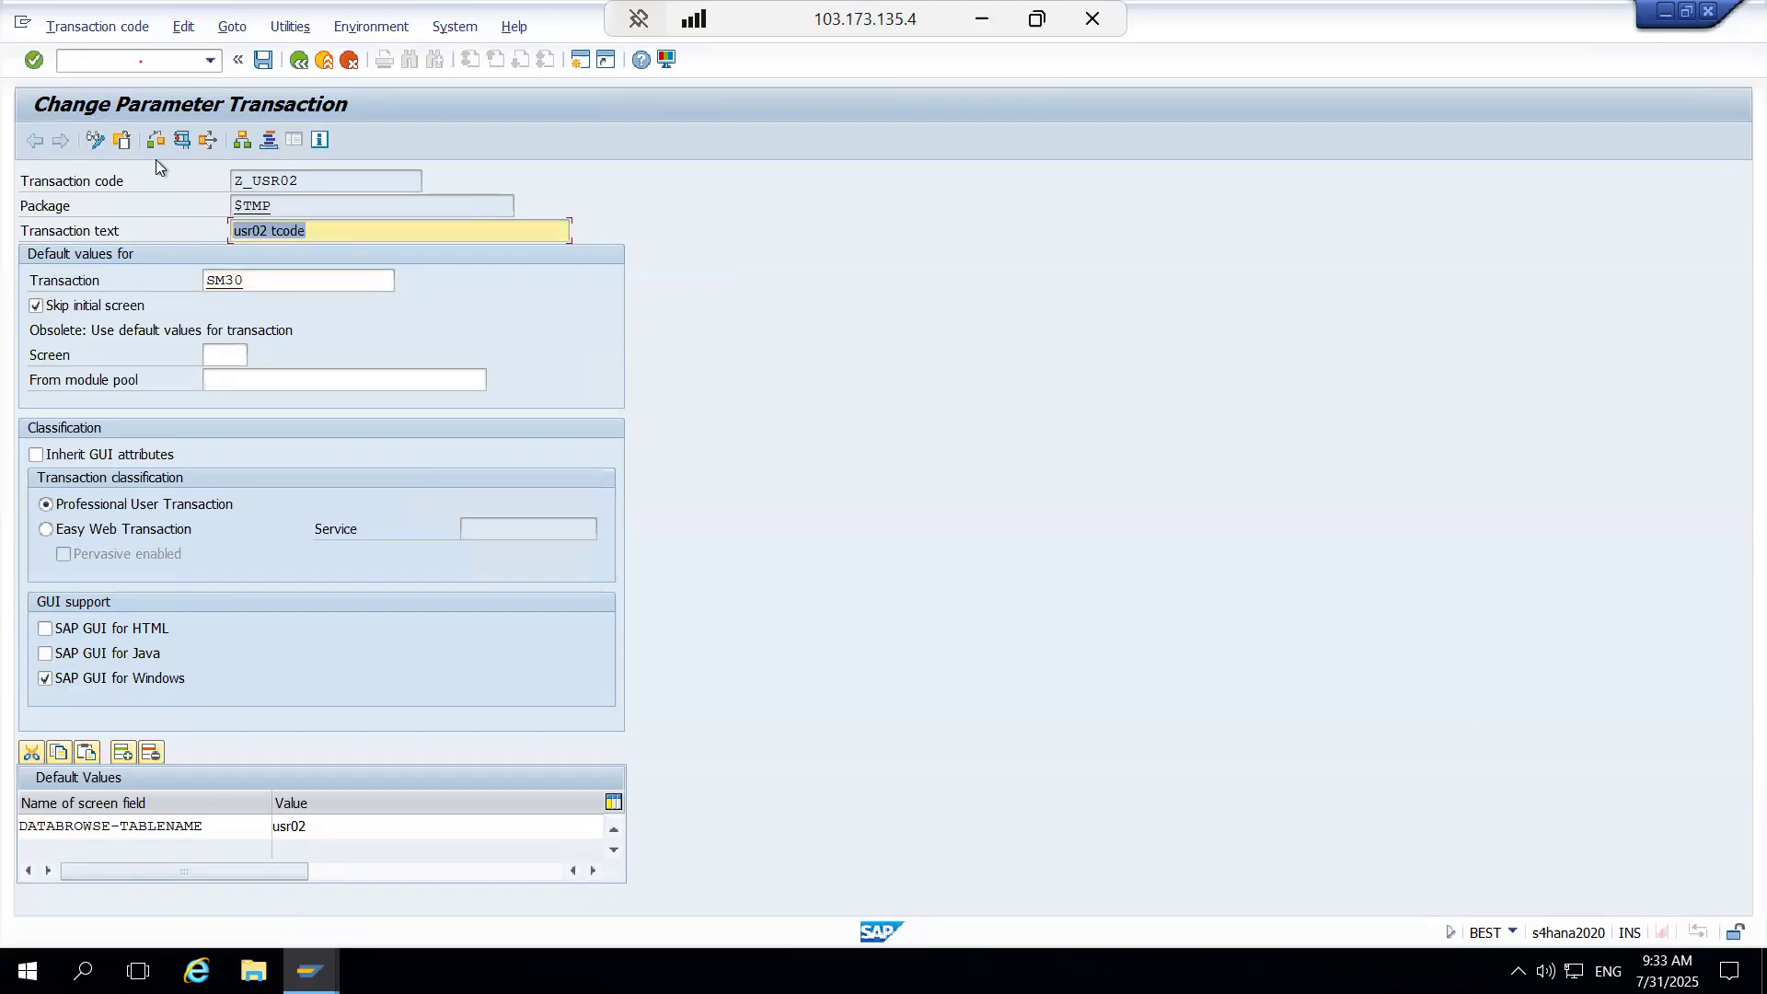
click(258, 63)
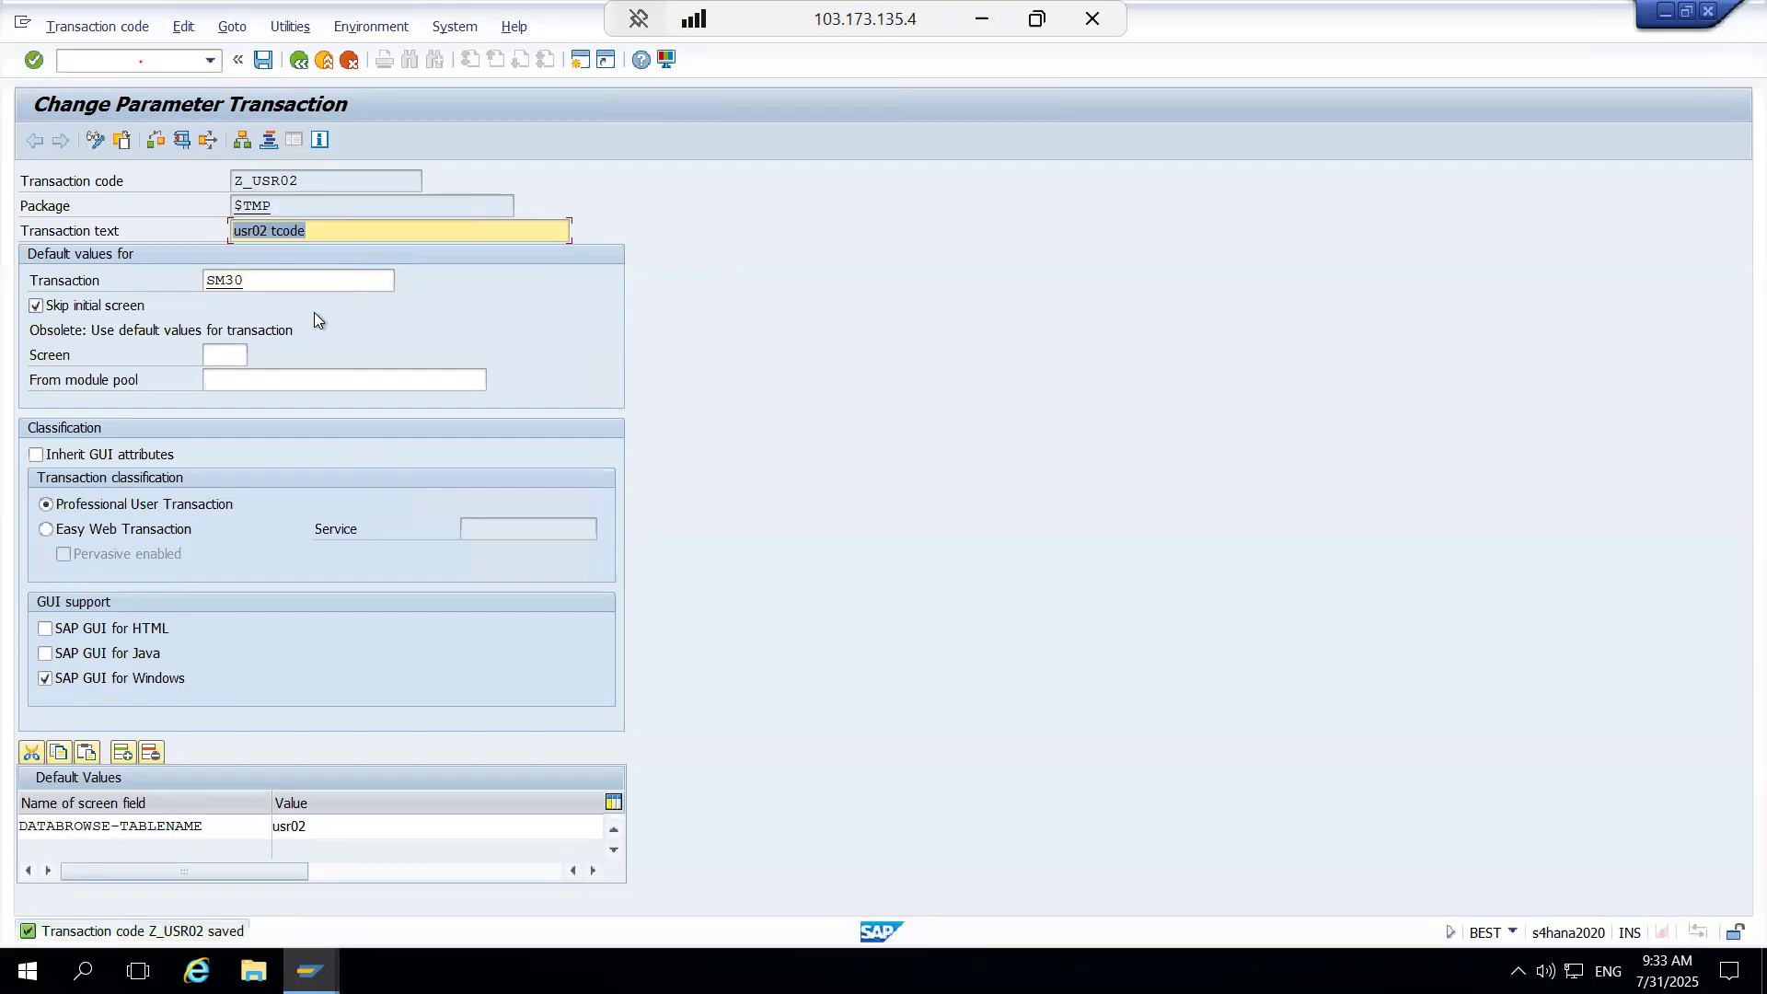
Step: Leave the transaction definition and try to run Z_USR02
key(F3)
click(211, 61)
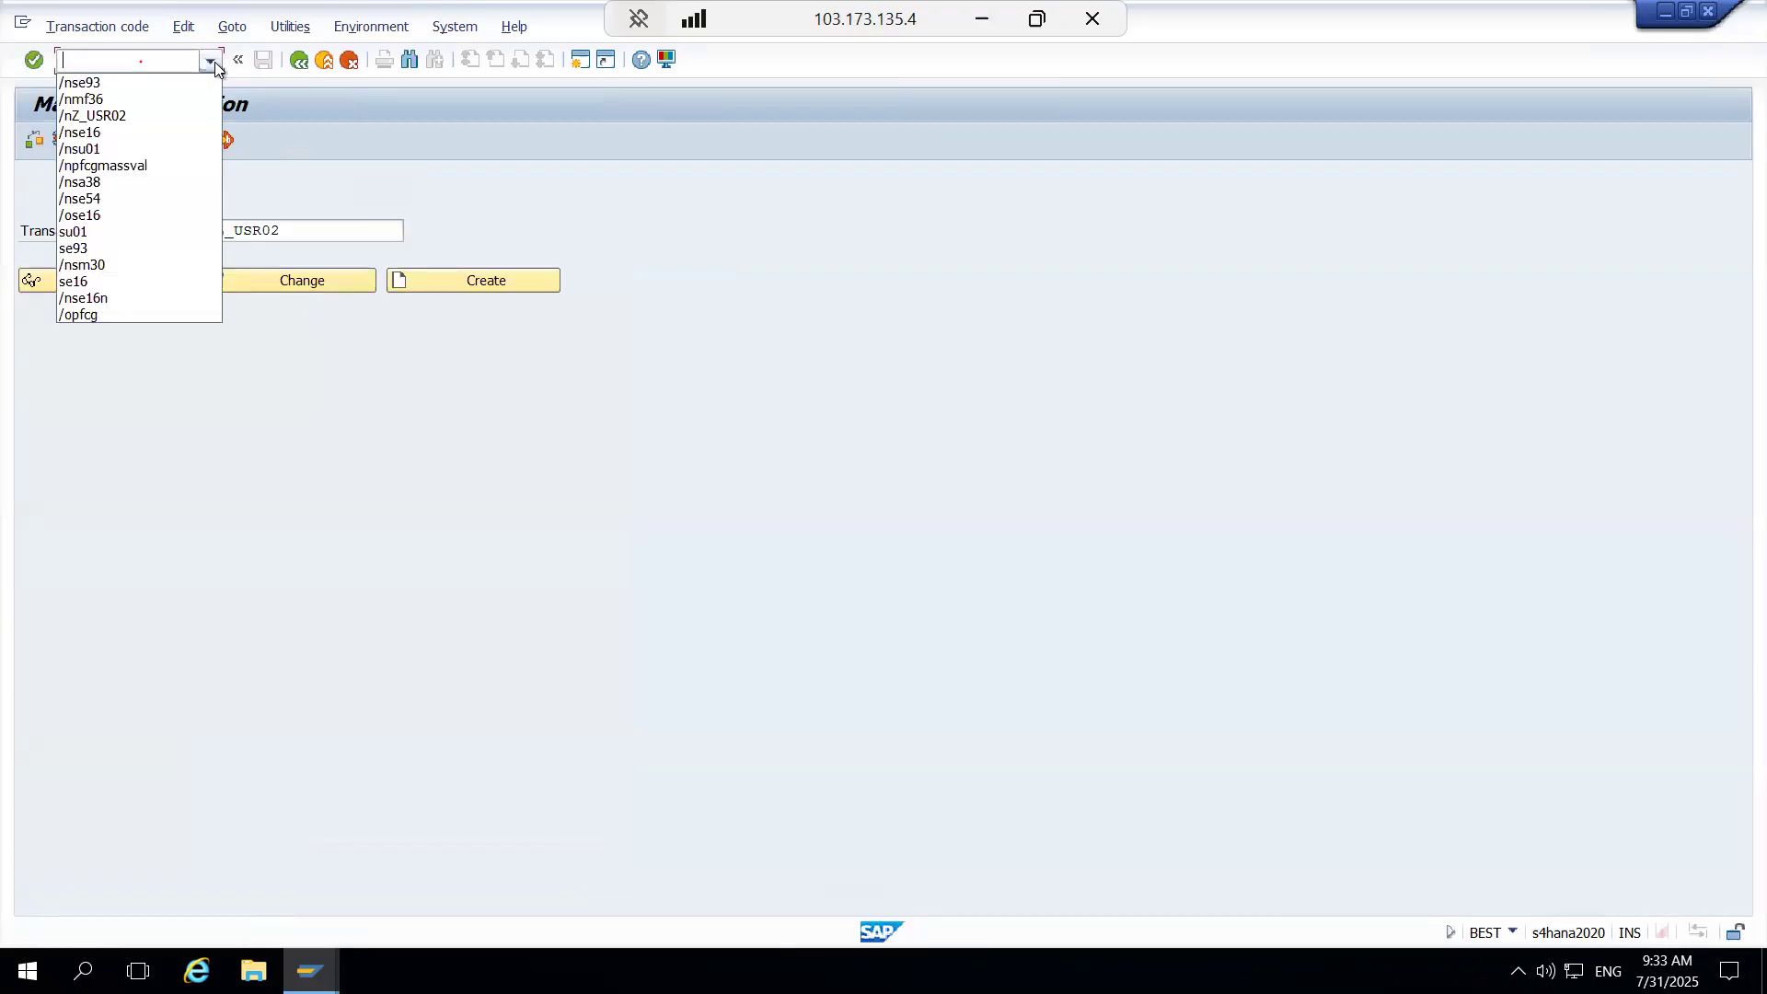
click(158, 114)
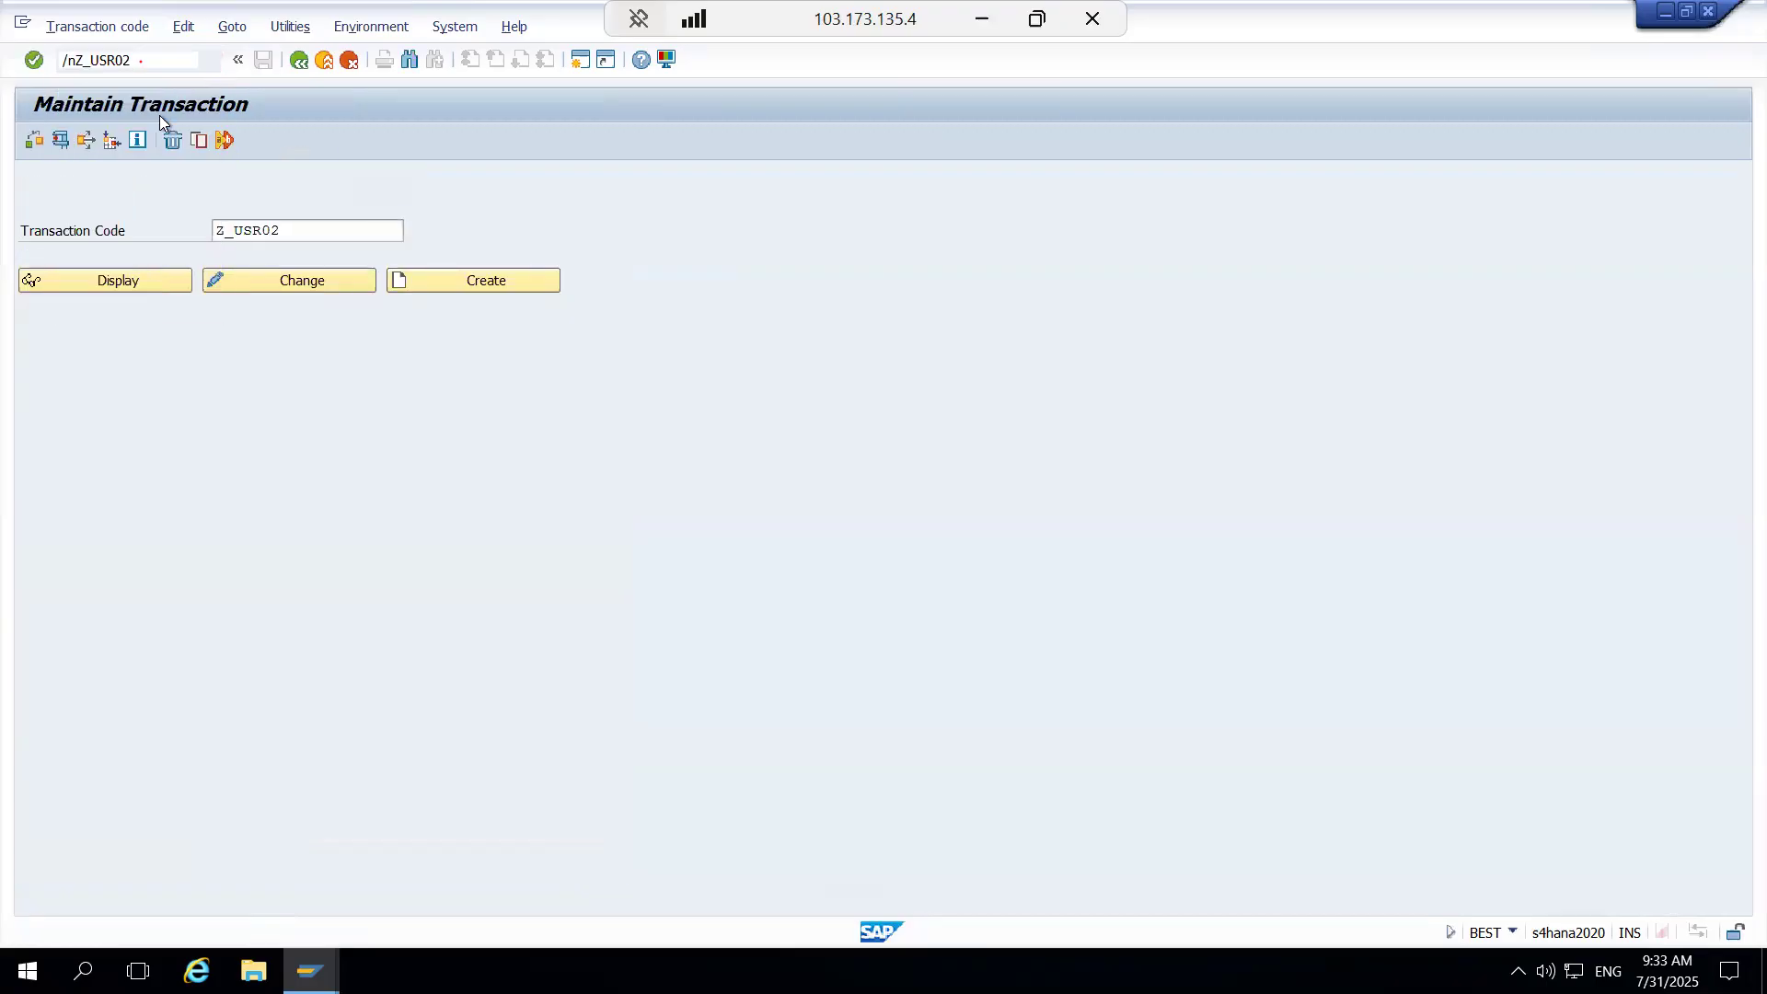
key(Return)
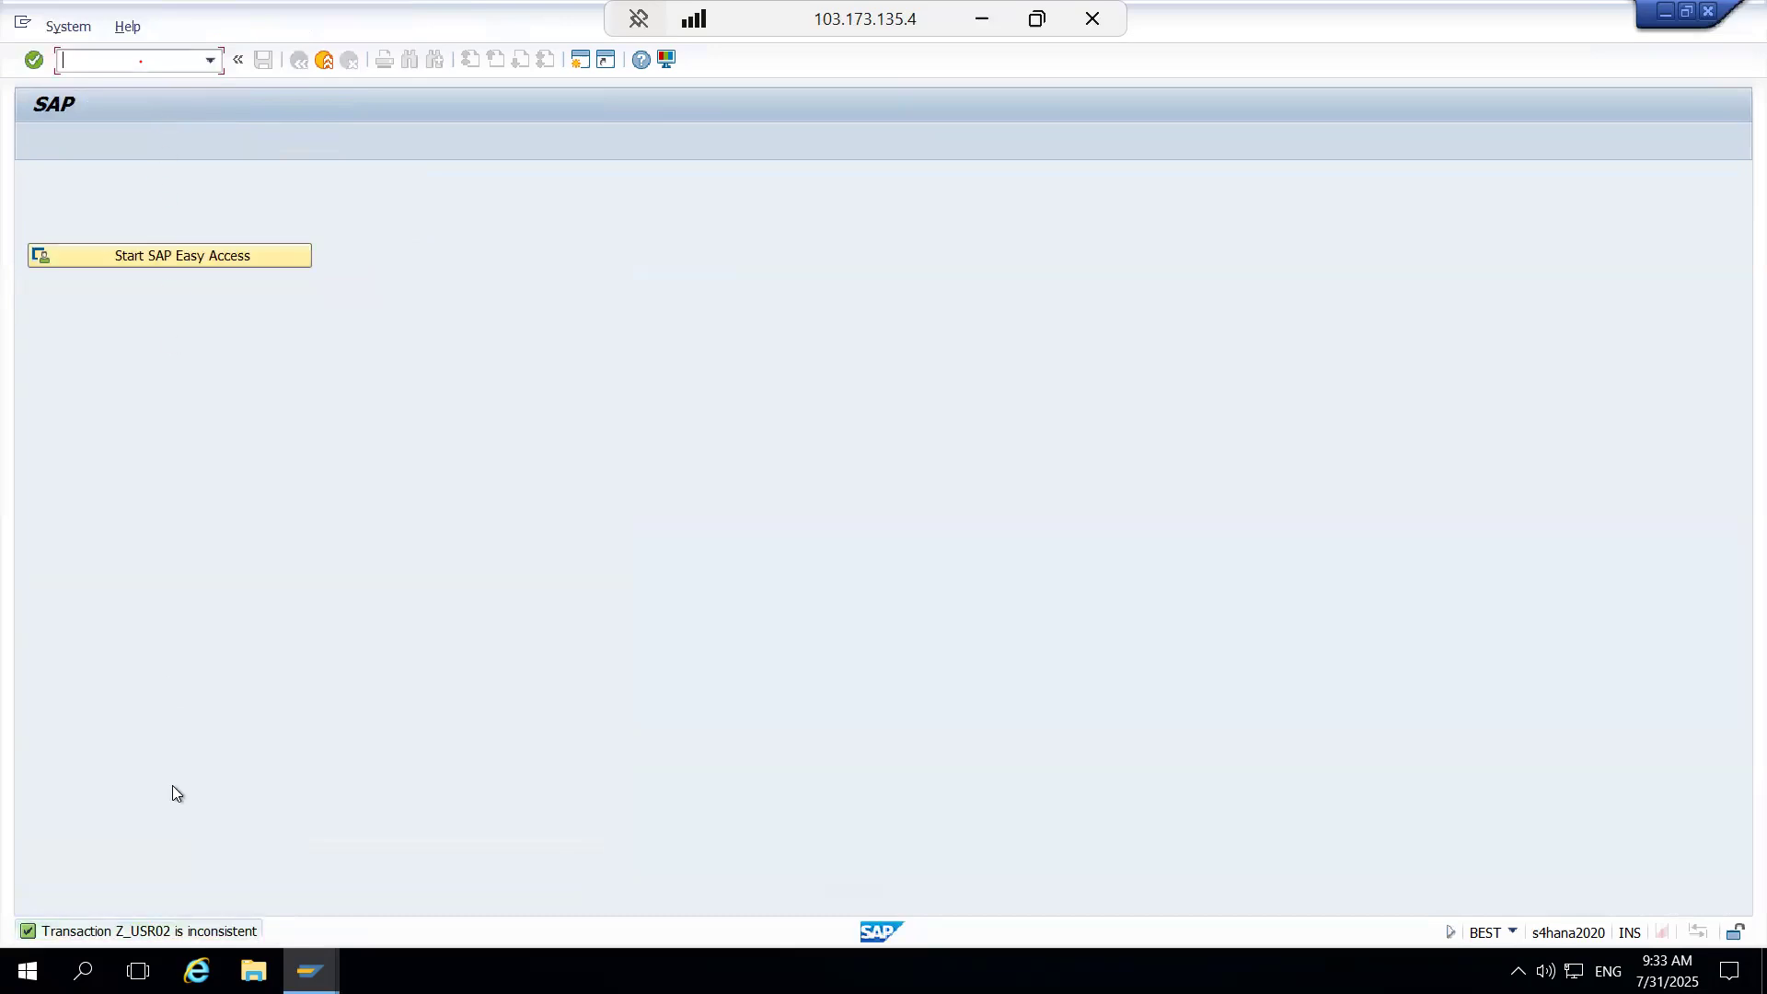
Step: Start table maintenance with SM30 and try to display table USR02
text(/nsm30)
key(Return)
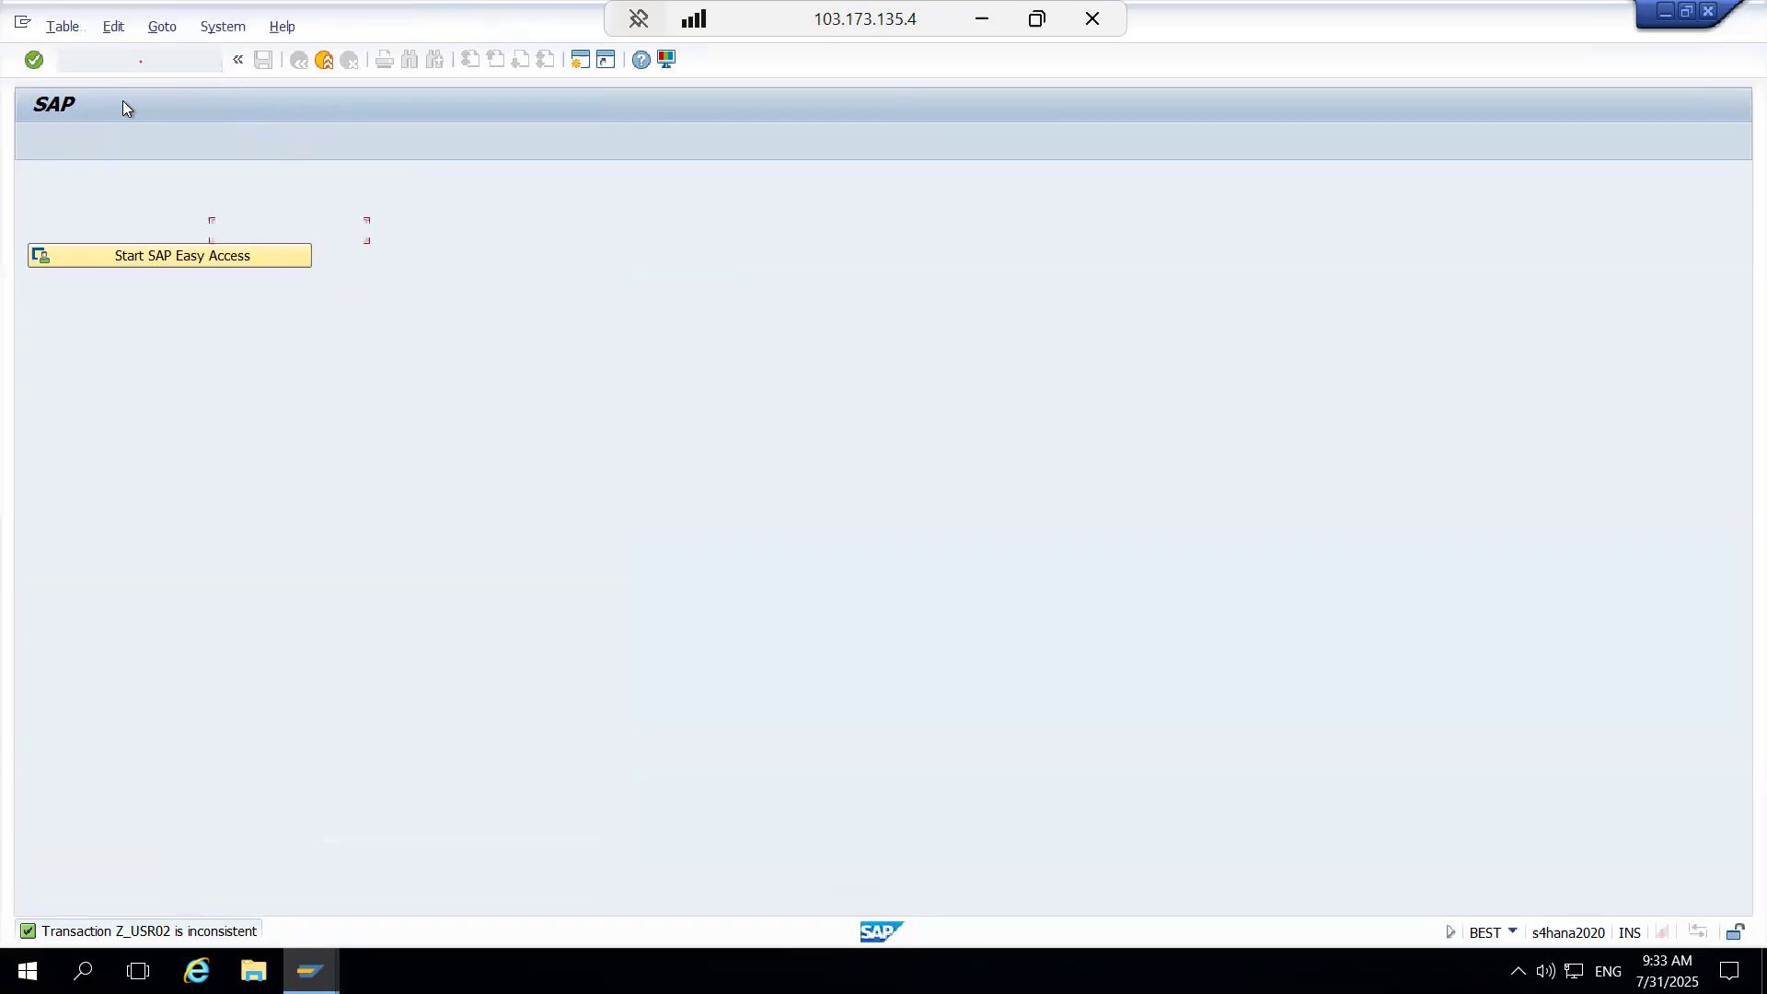
text(us)
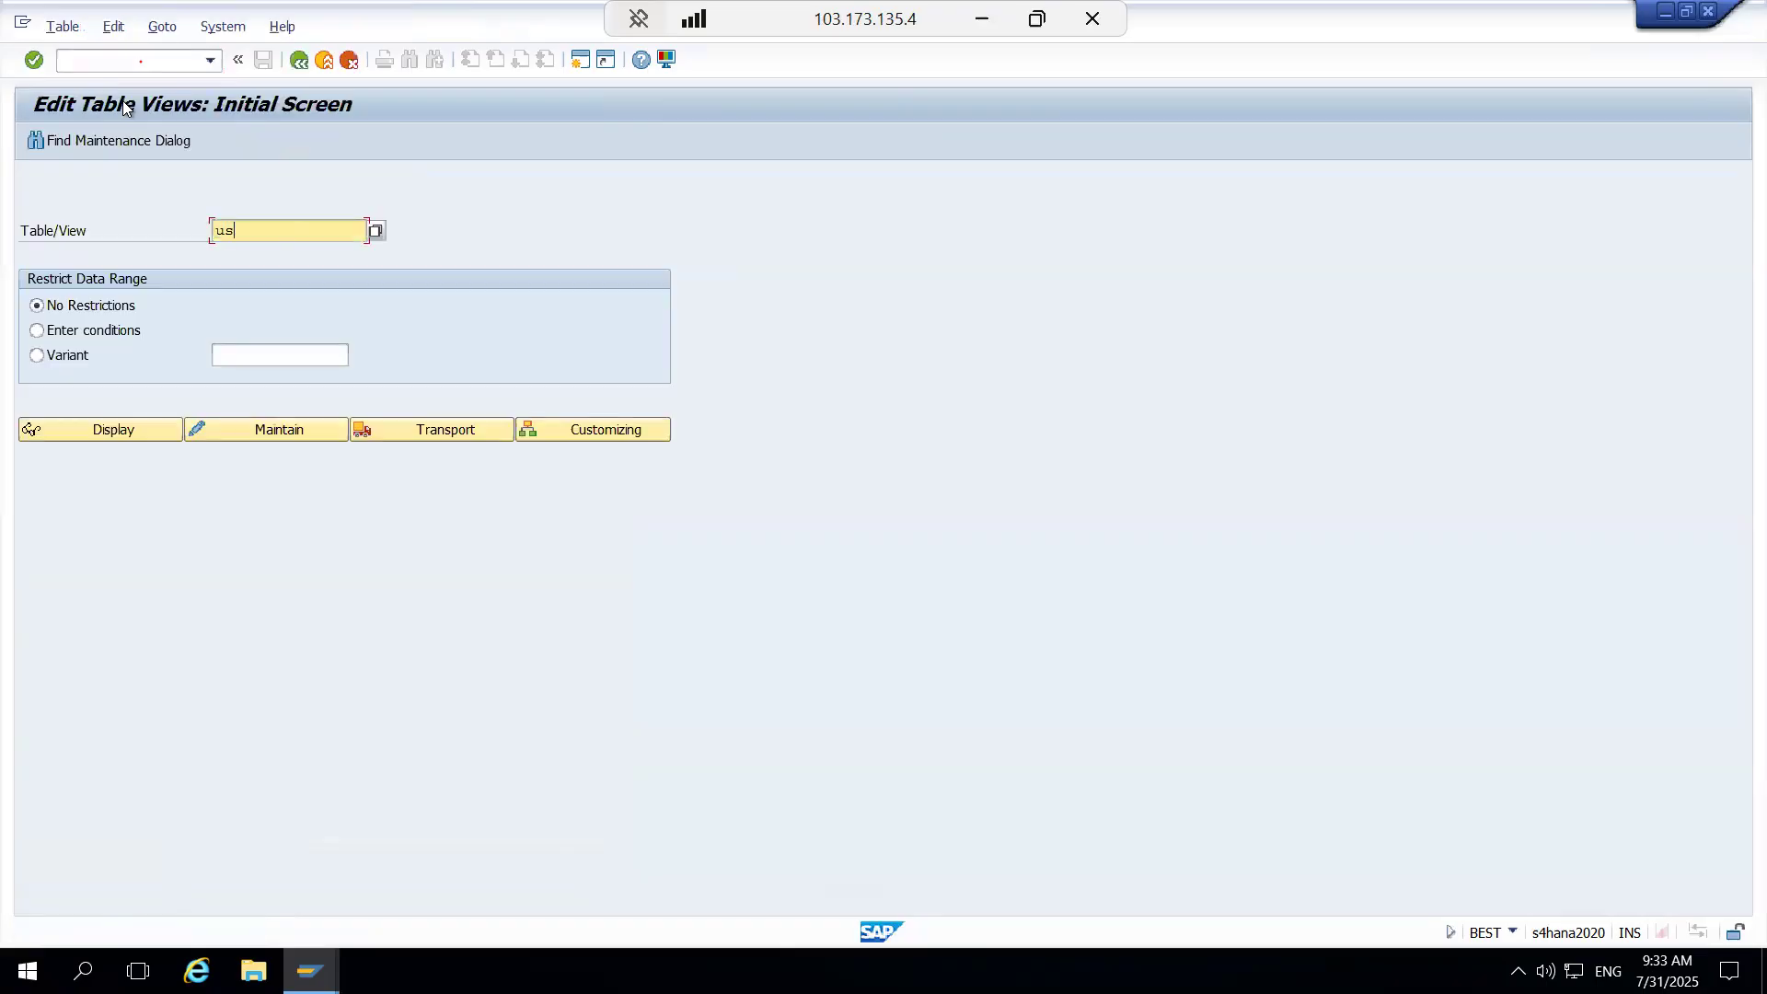
text(r02)
click(118, 439)
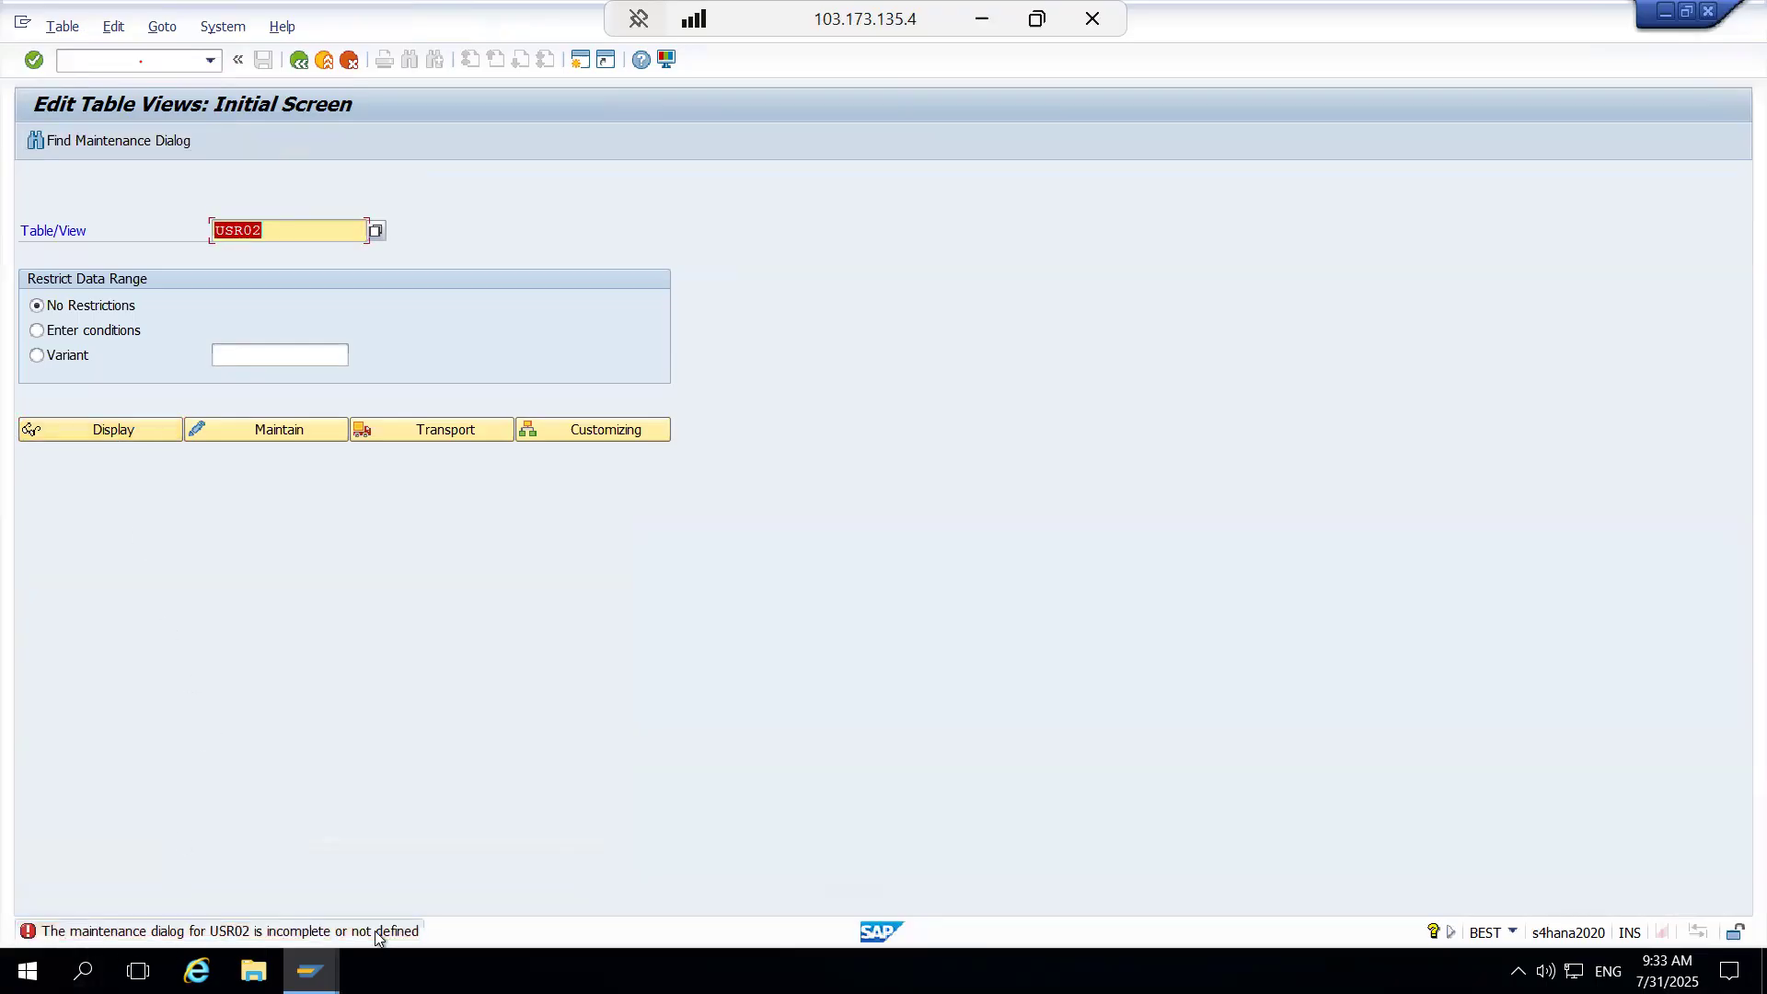
Step: Return to transaction maintenance with SE93 and open Z_USR02 to check its default transaction
key(F3)
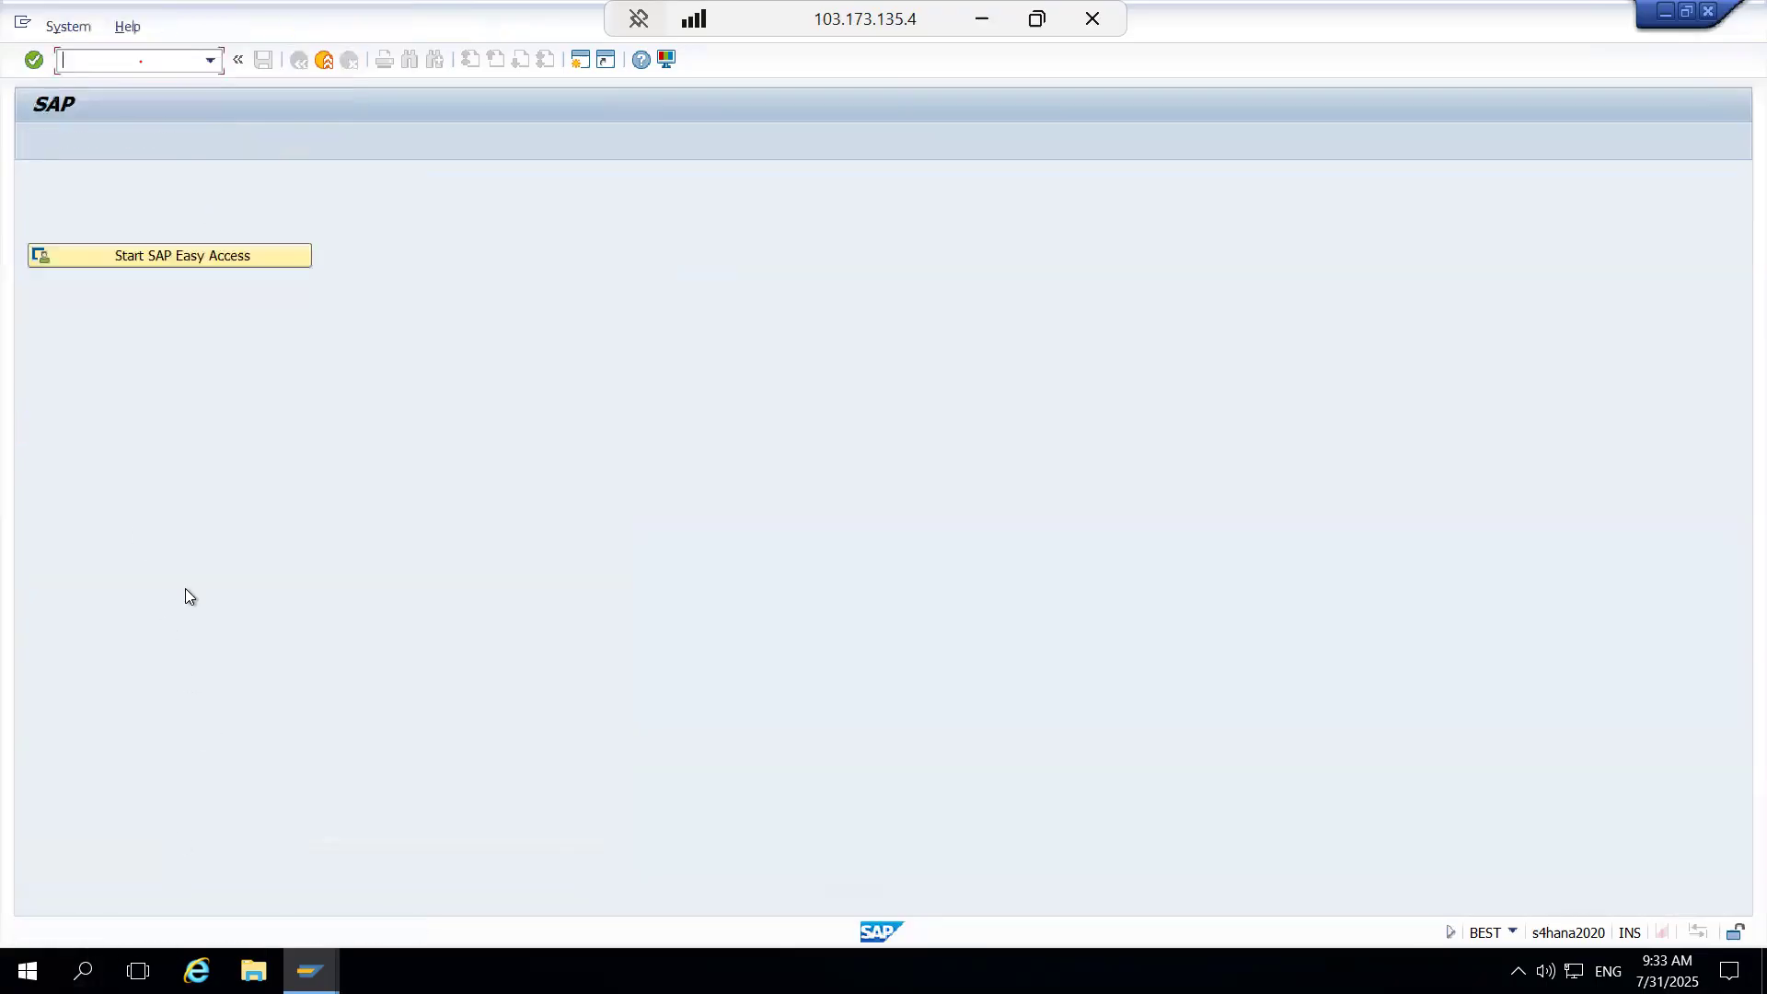
text(/nse16)
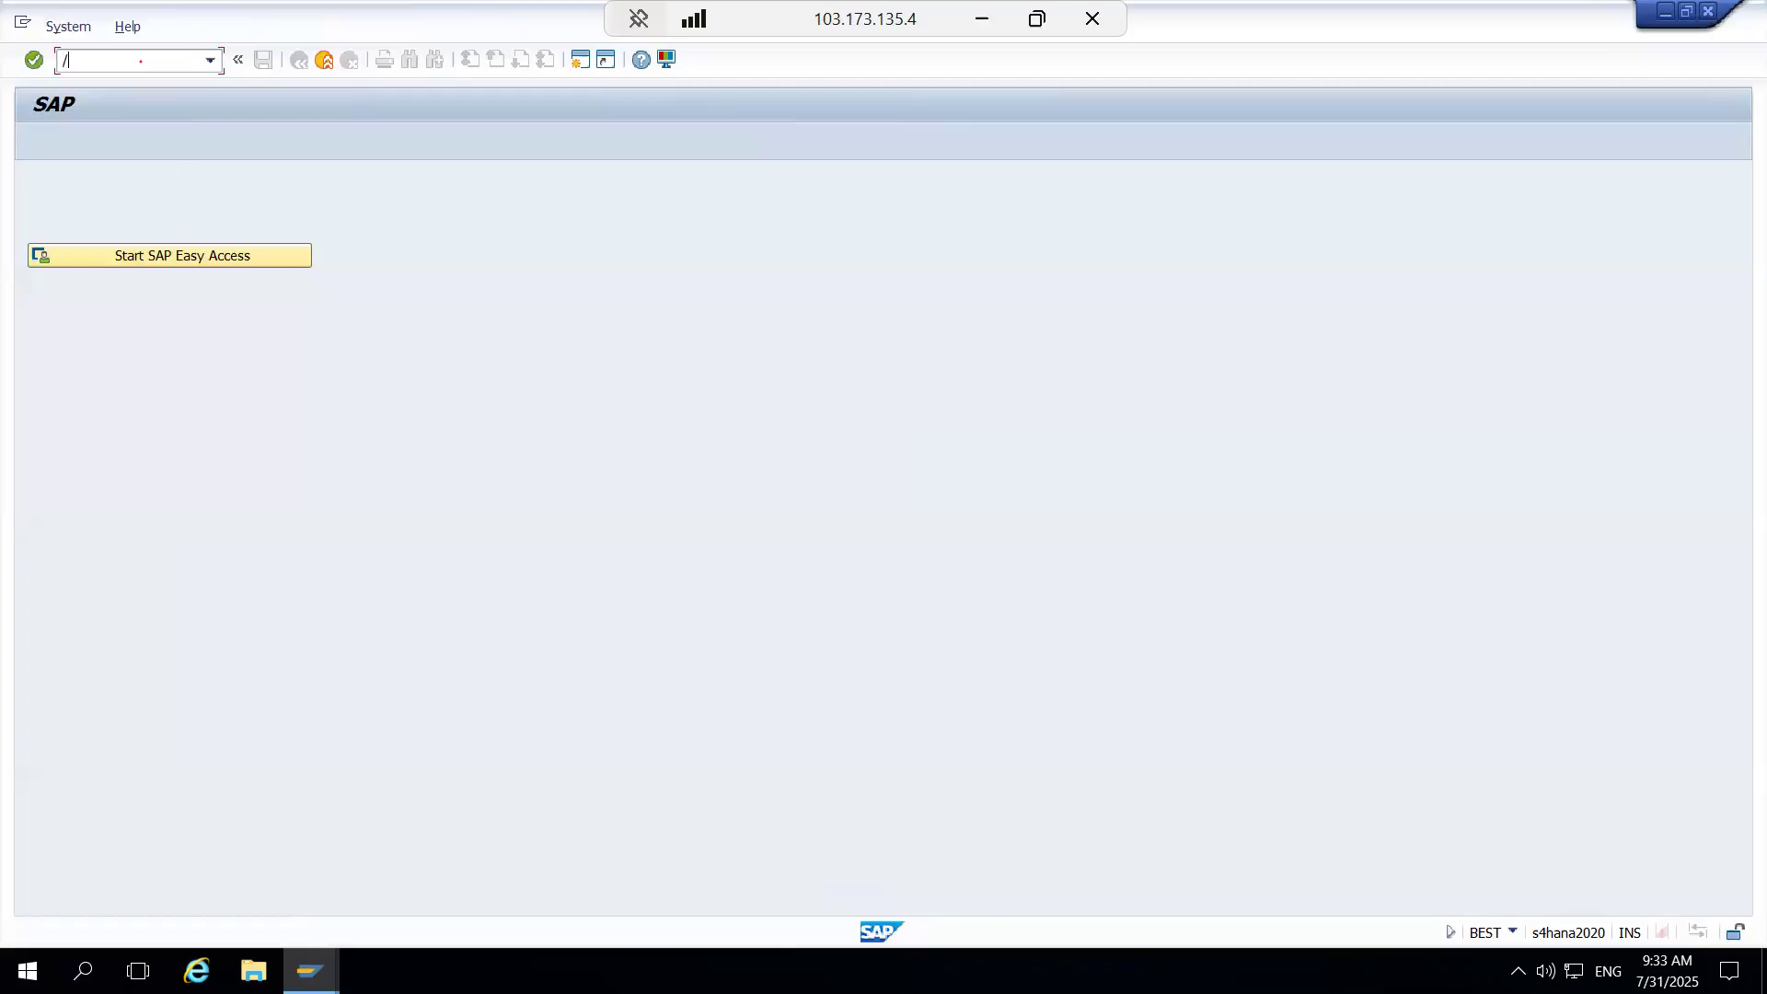
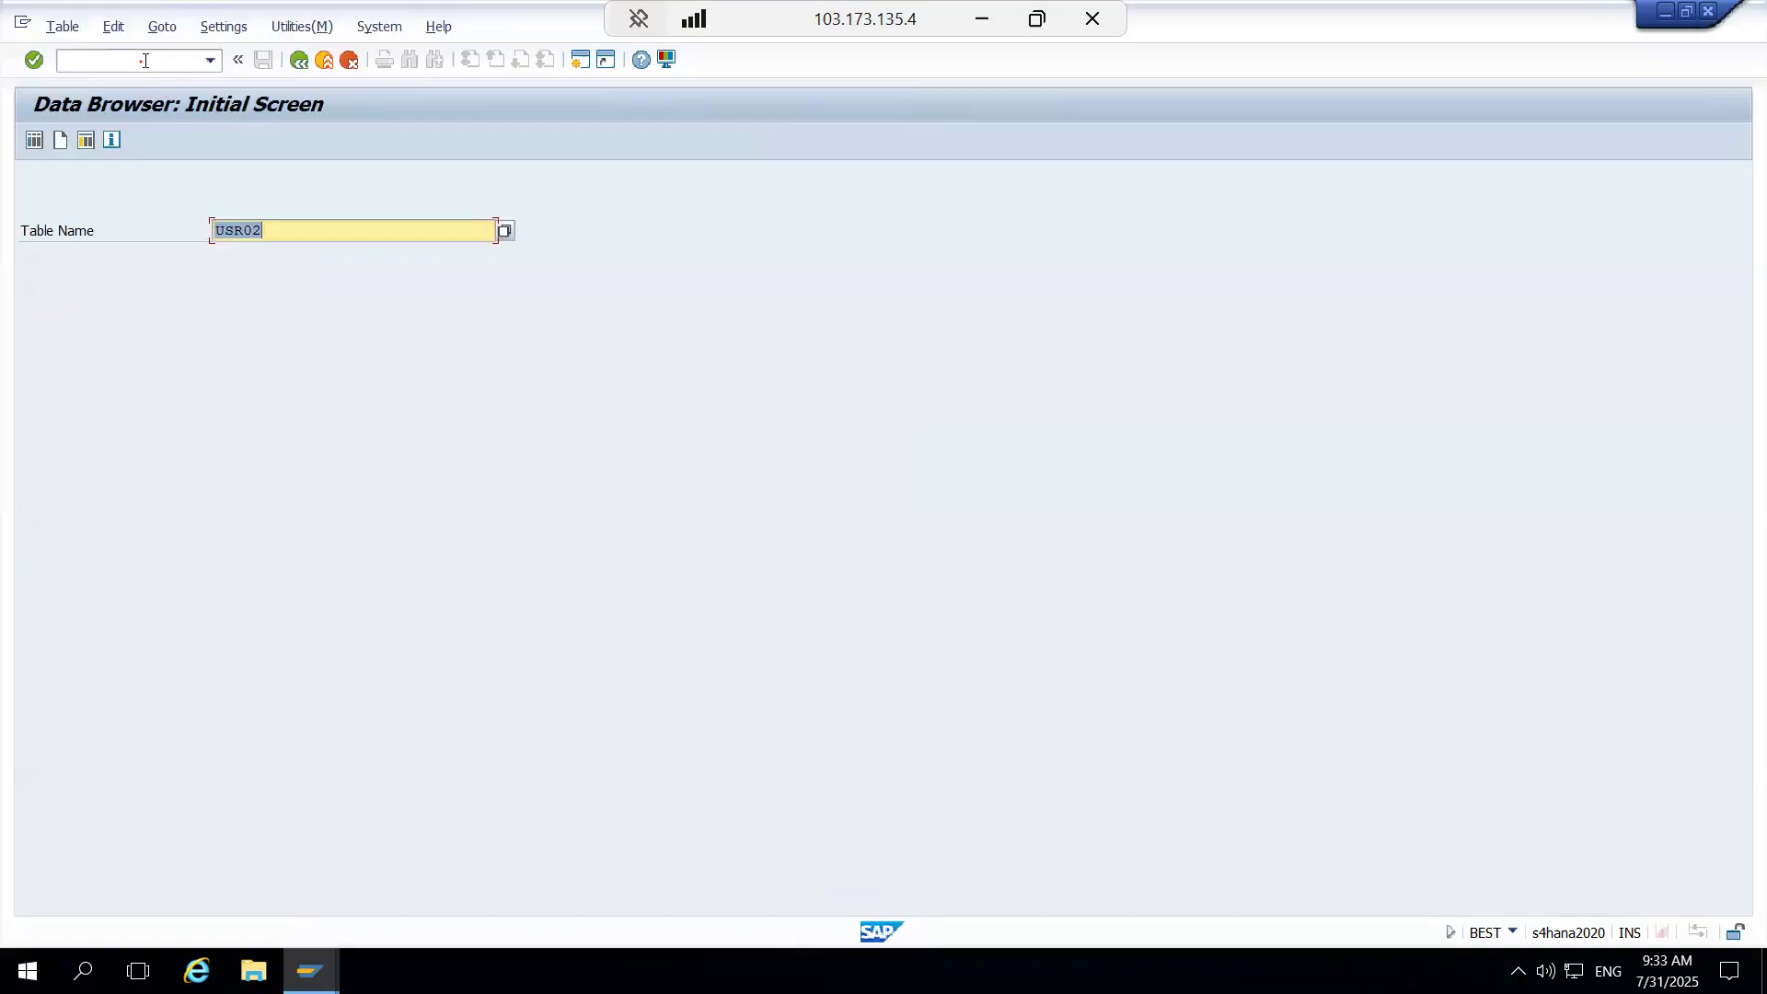
click(145, 61)
text(/nse93)
key(Return)
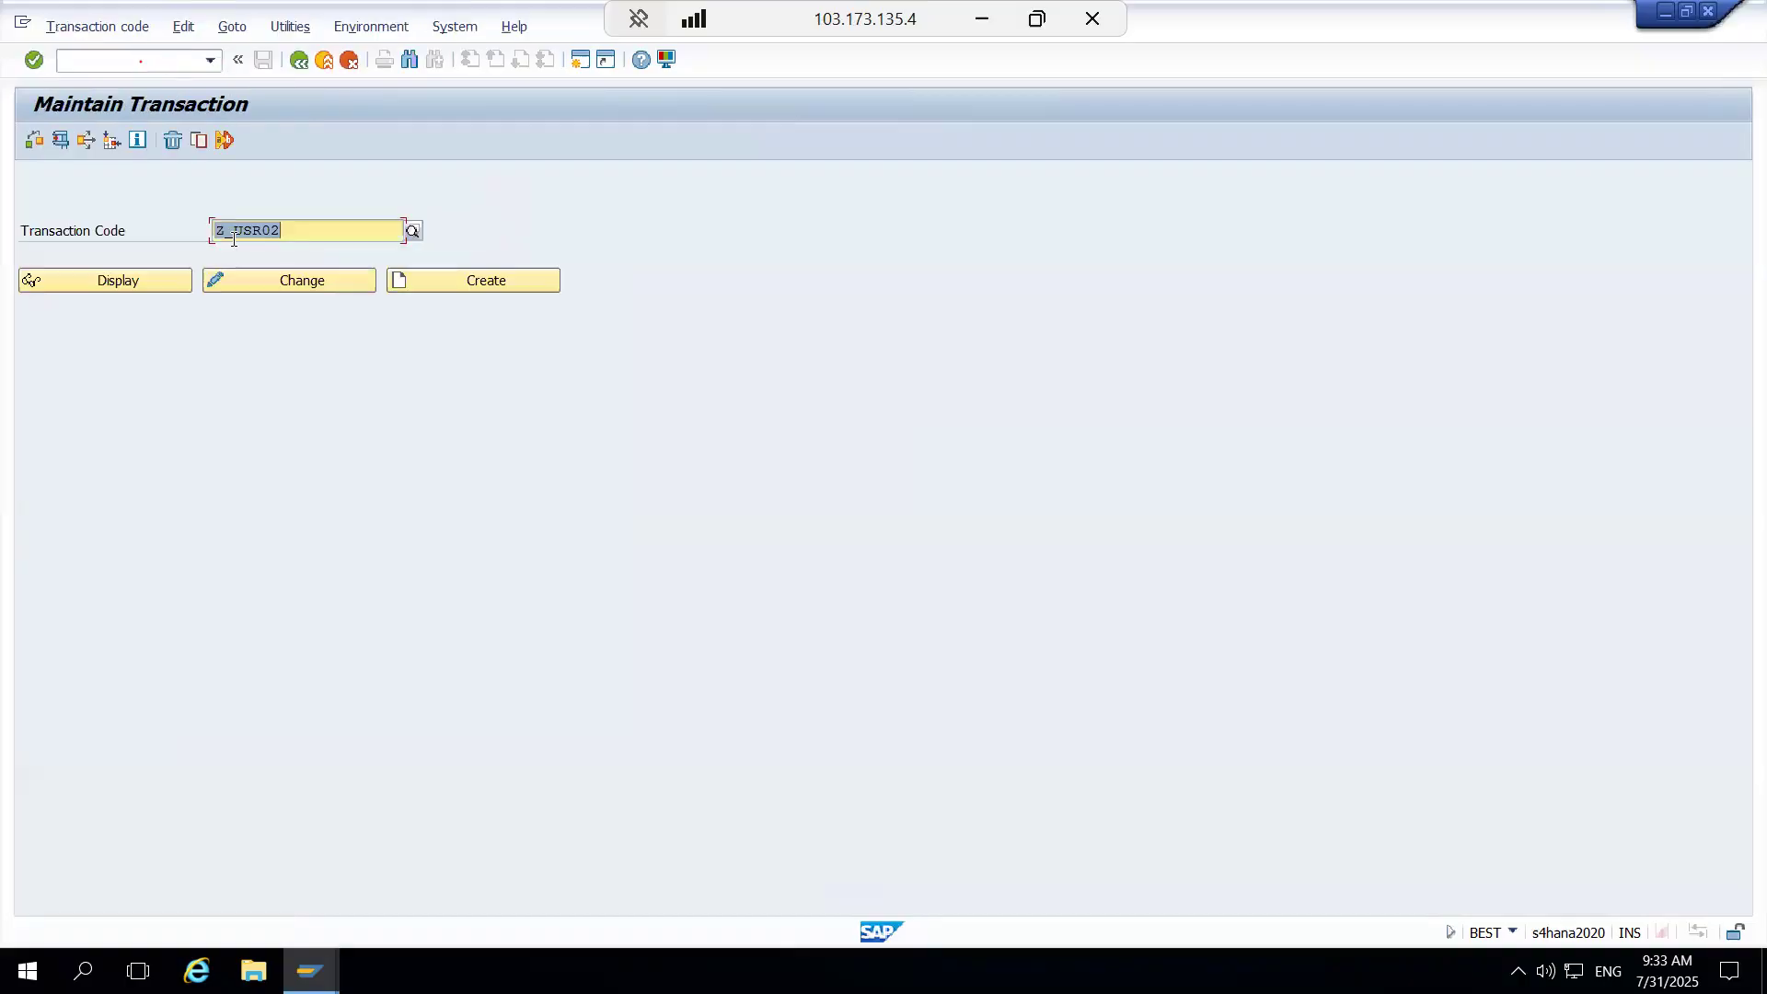
click(246, 280)
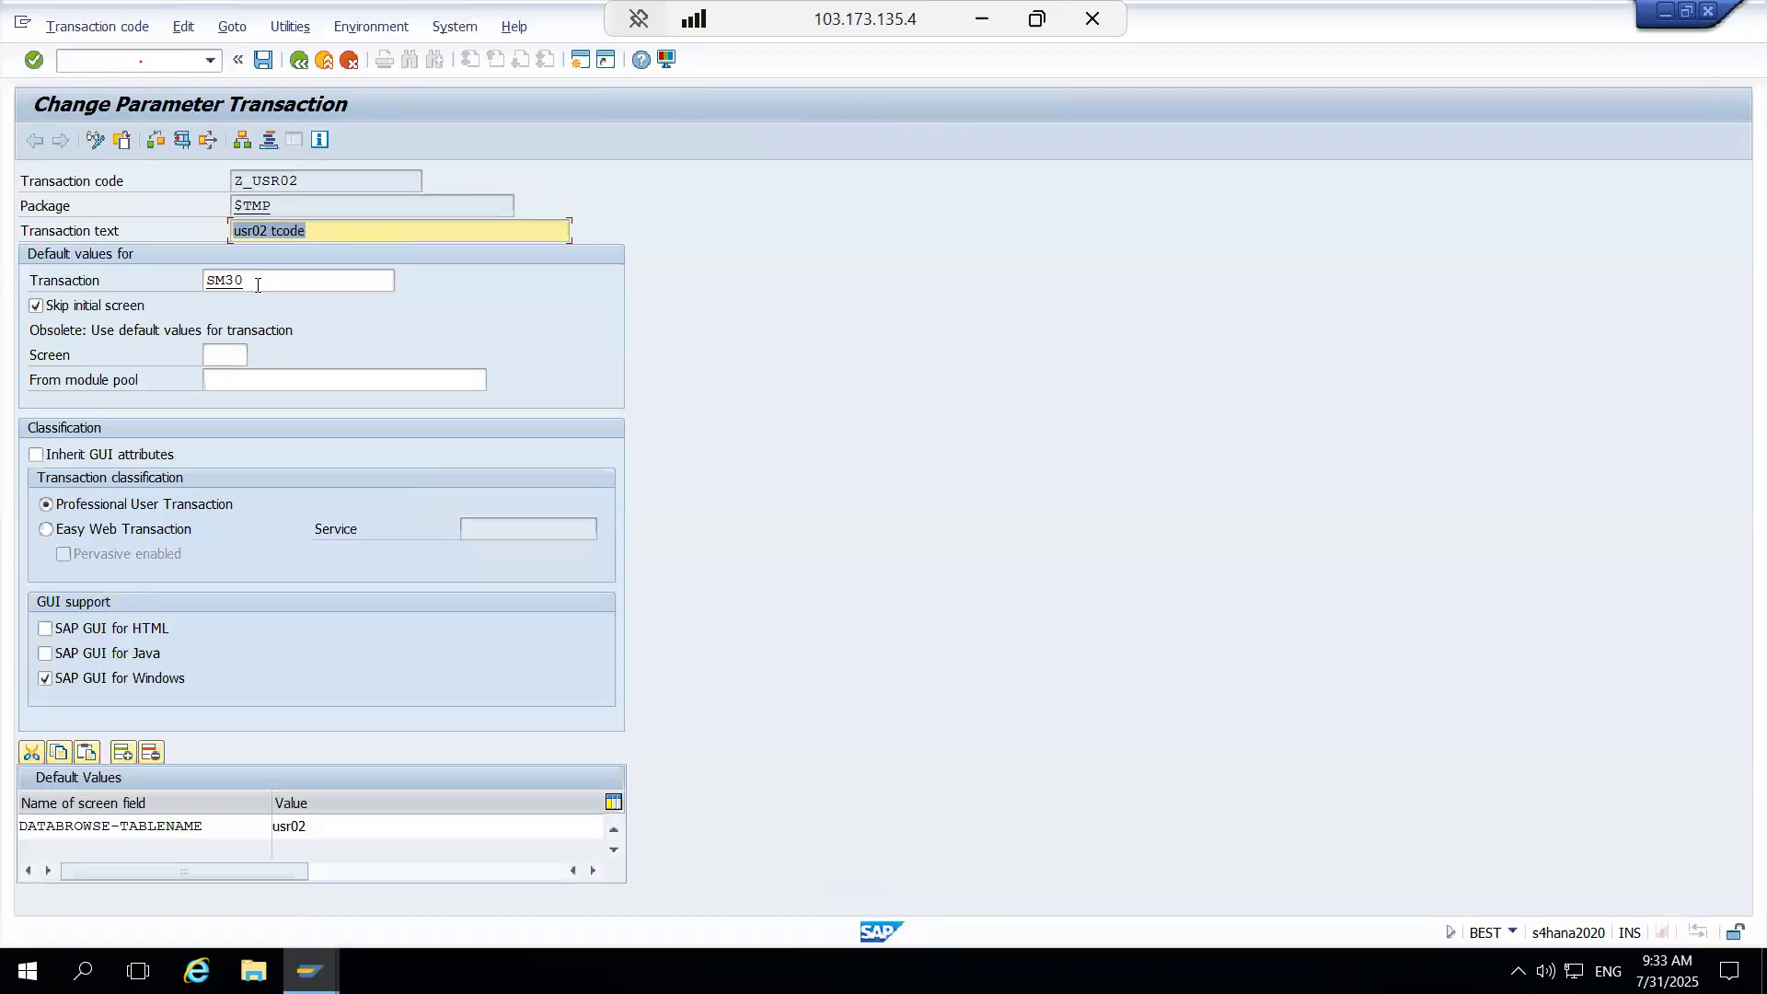
key(F3)
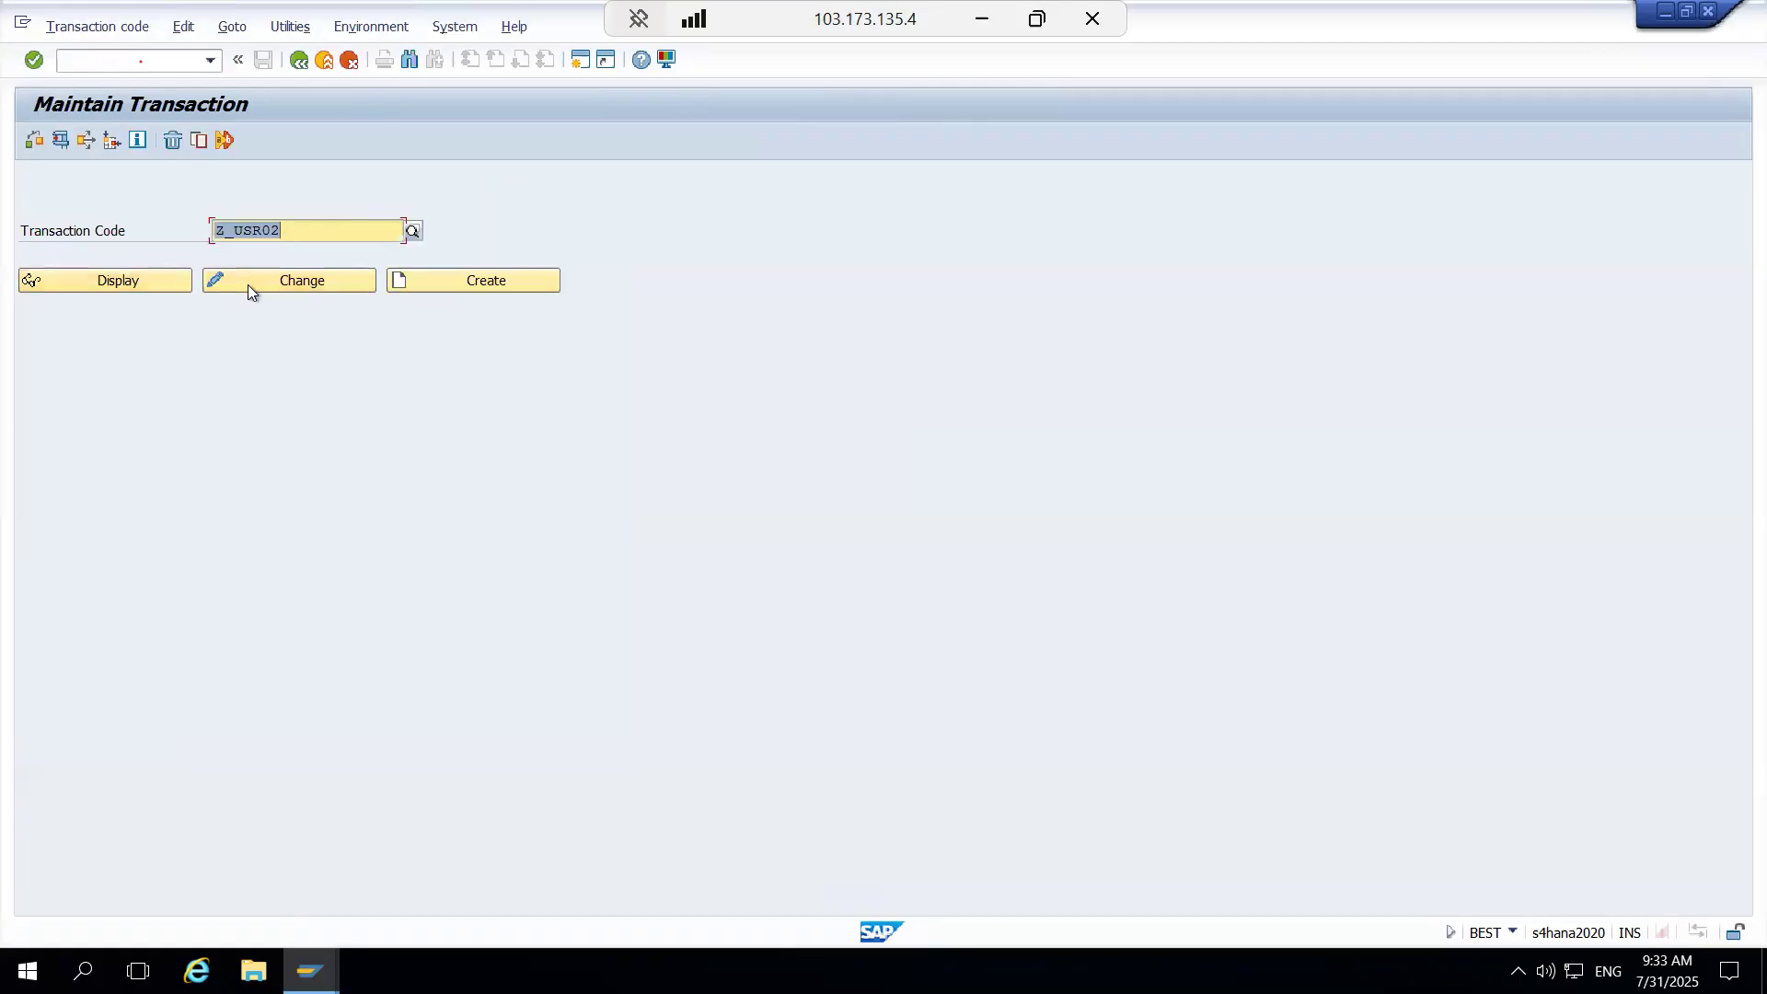
Step: Create a dialog transaction with the code zmf36 and the short text "test"
click(468, 280)
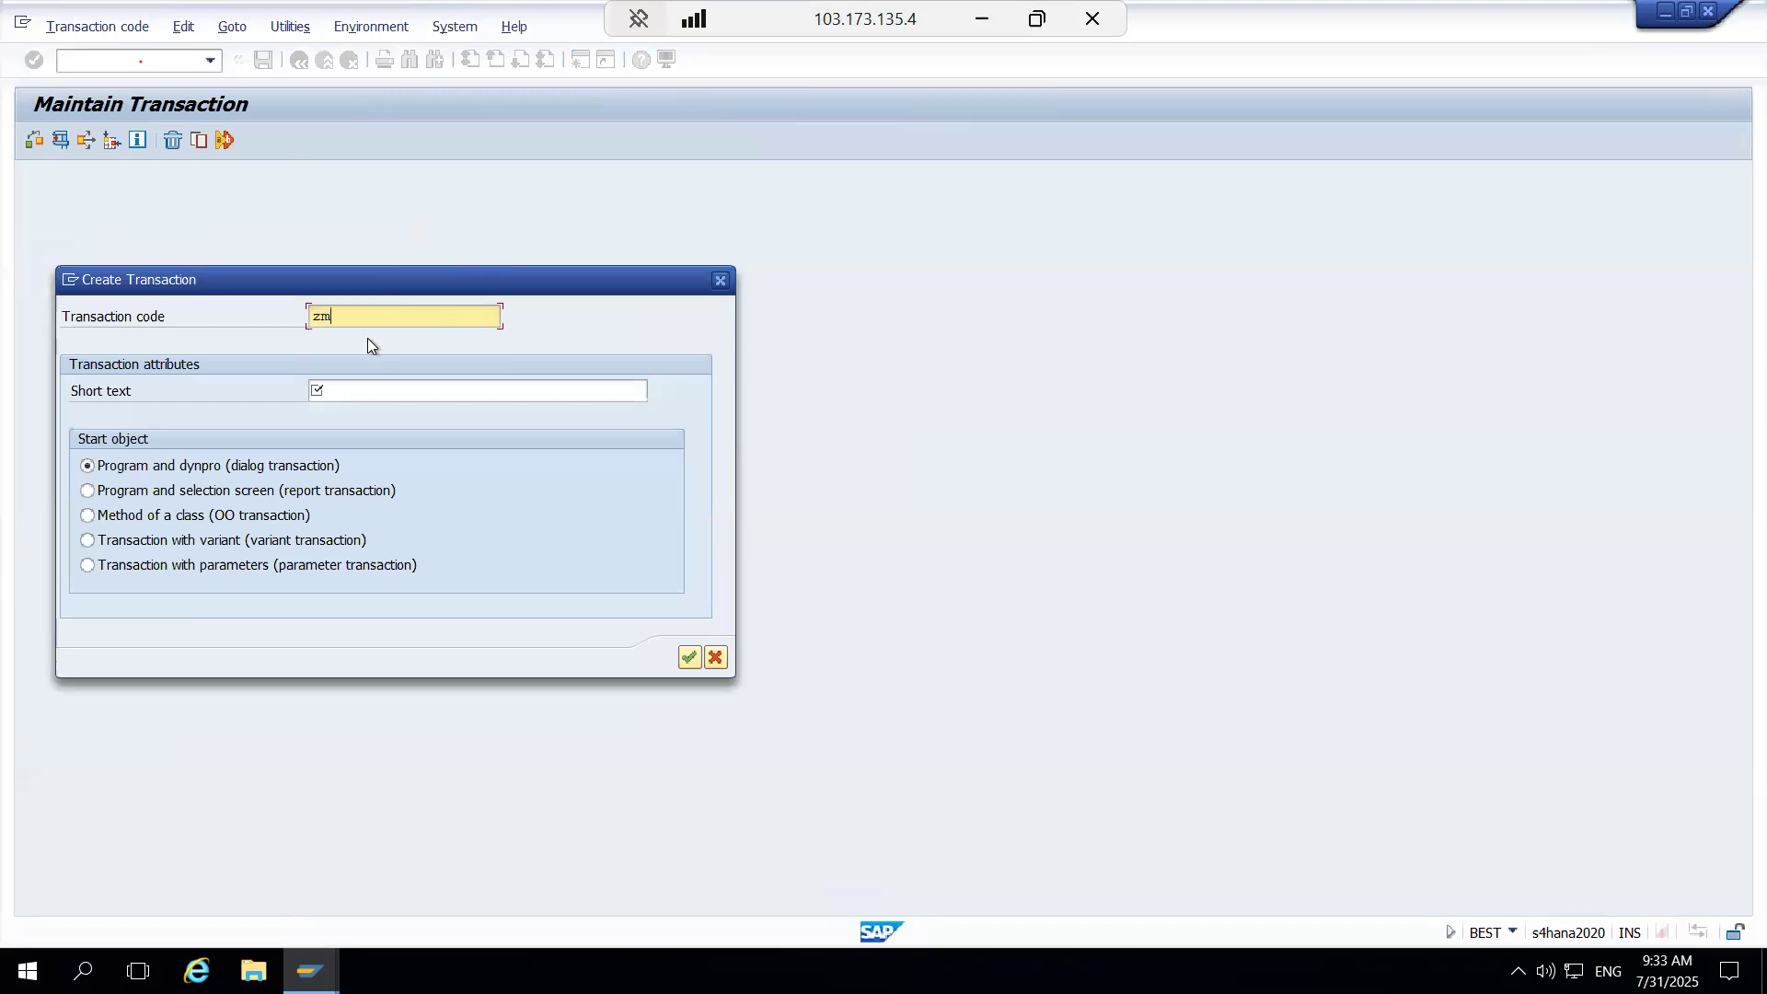
text(zmf36)
key(Return)
key(Return)
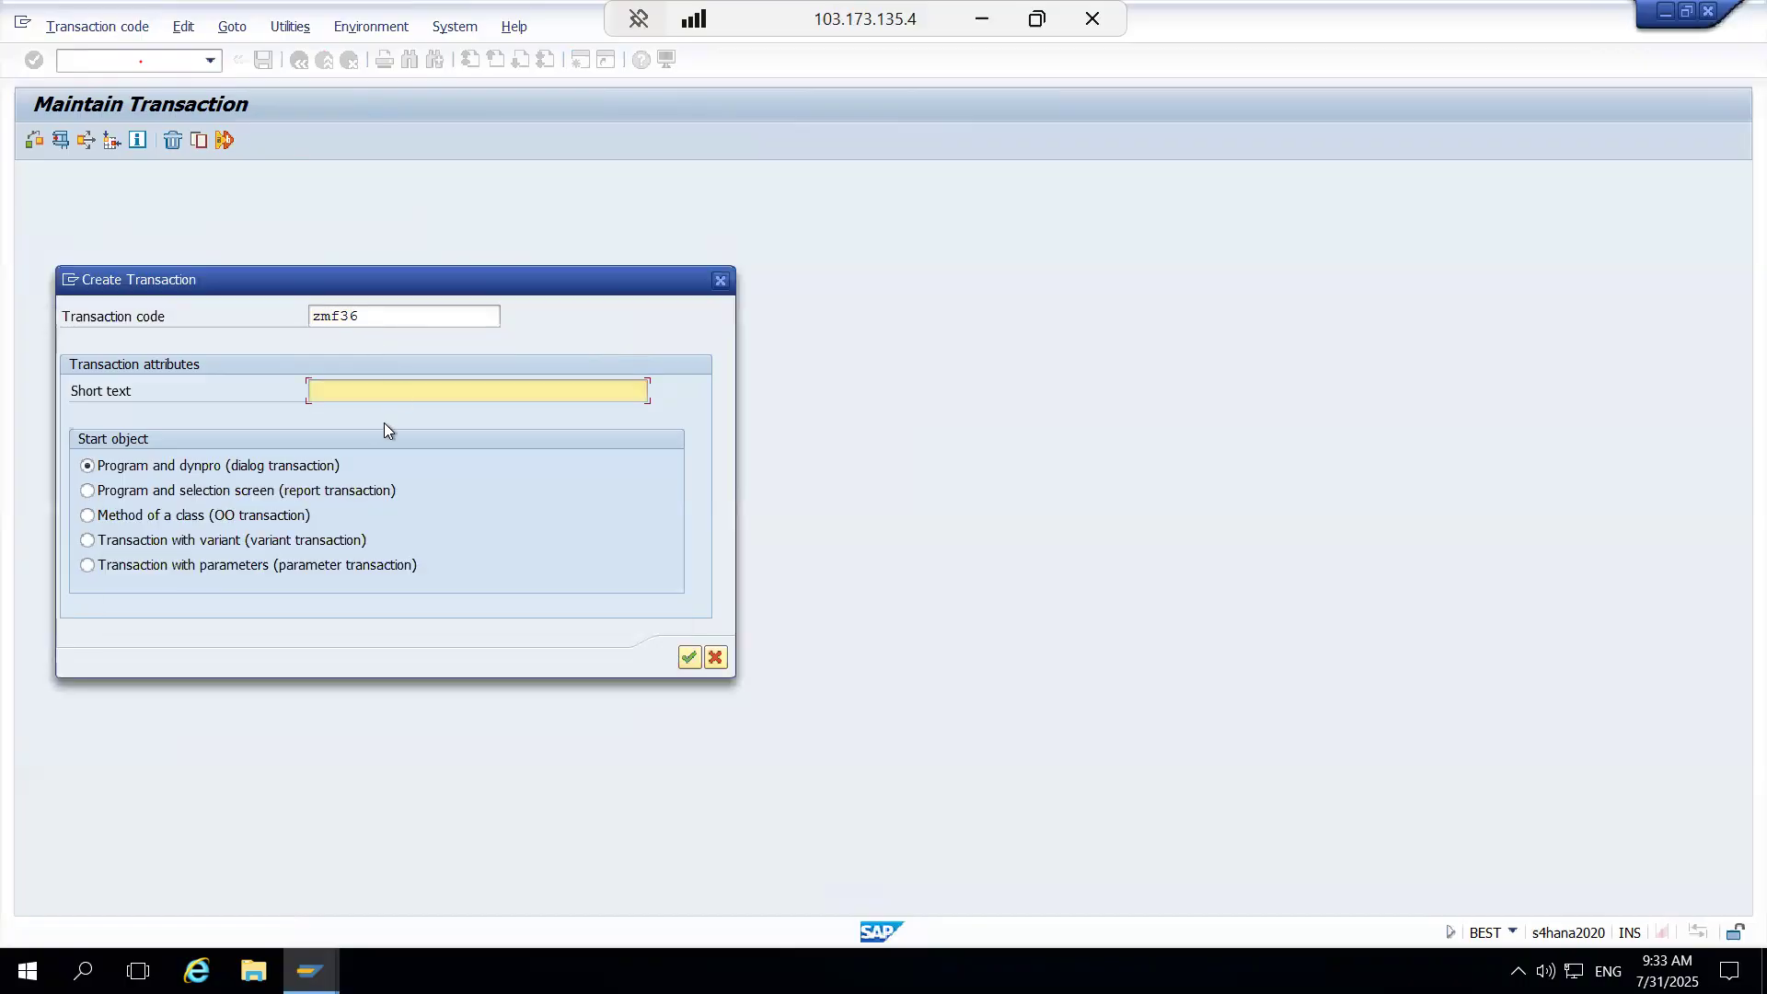
text(test)
key(Return)
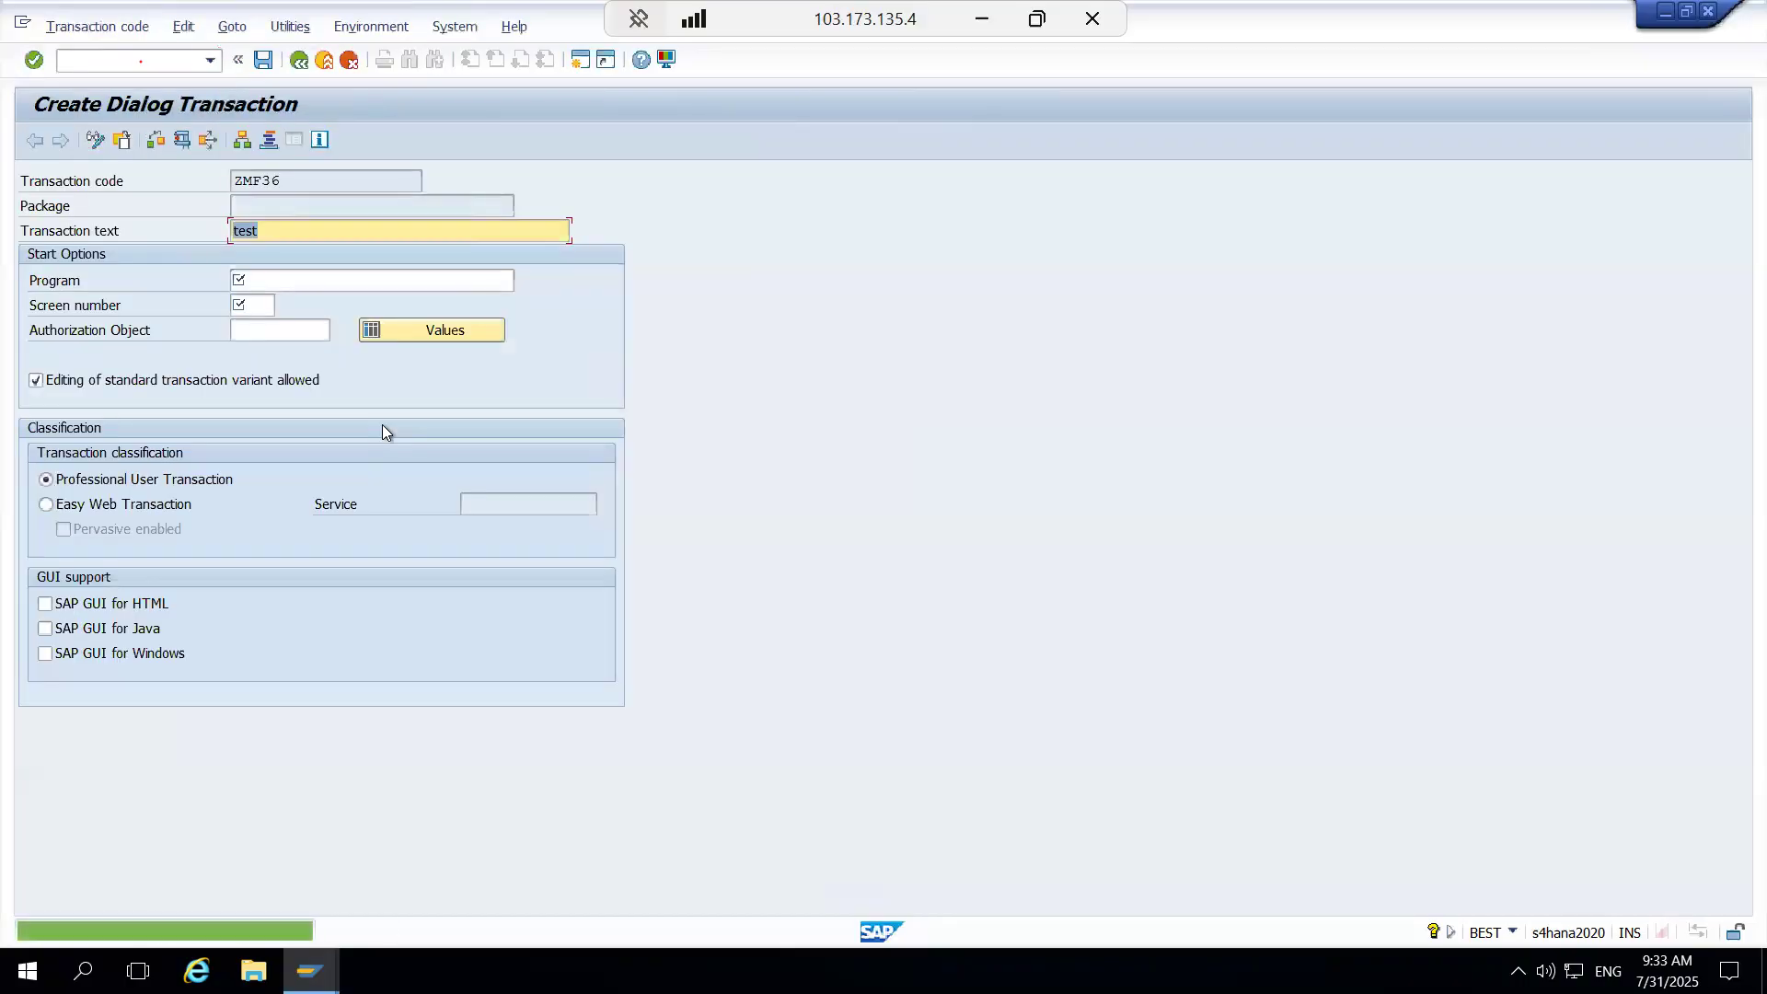
Step: Set the new transaction's program to SM30 and try to save it
click(285, 278)
text(SM30)
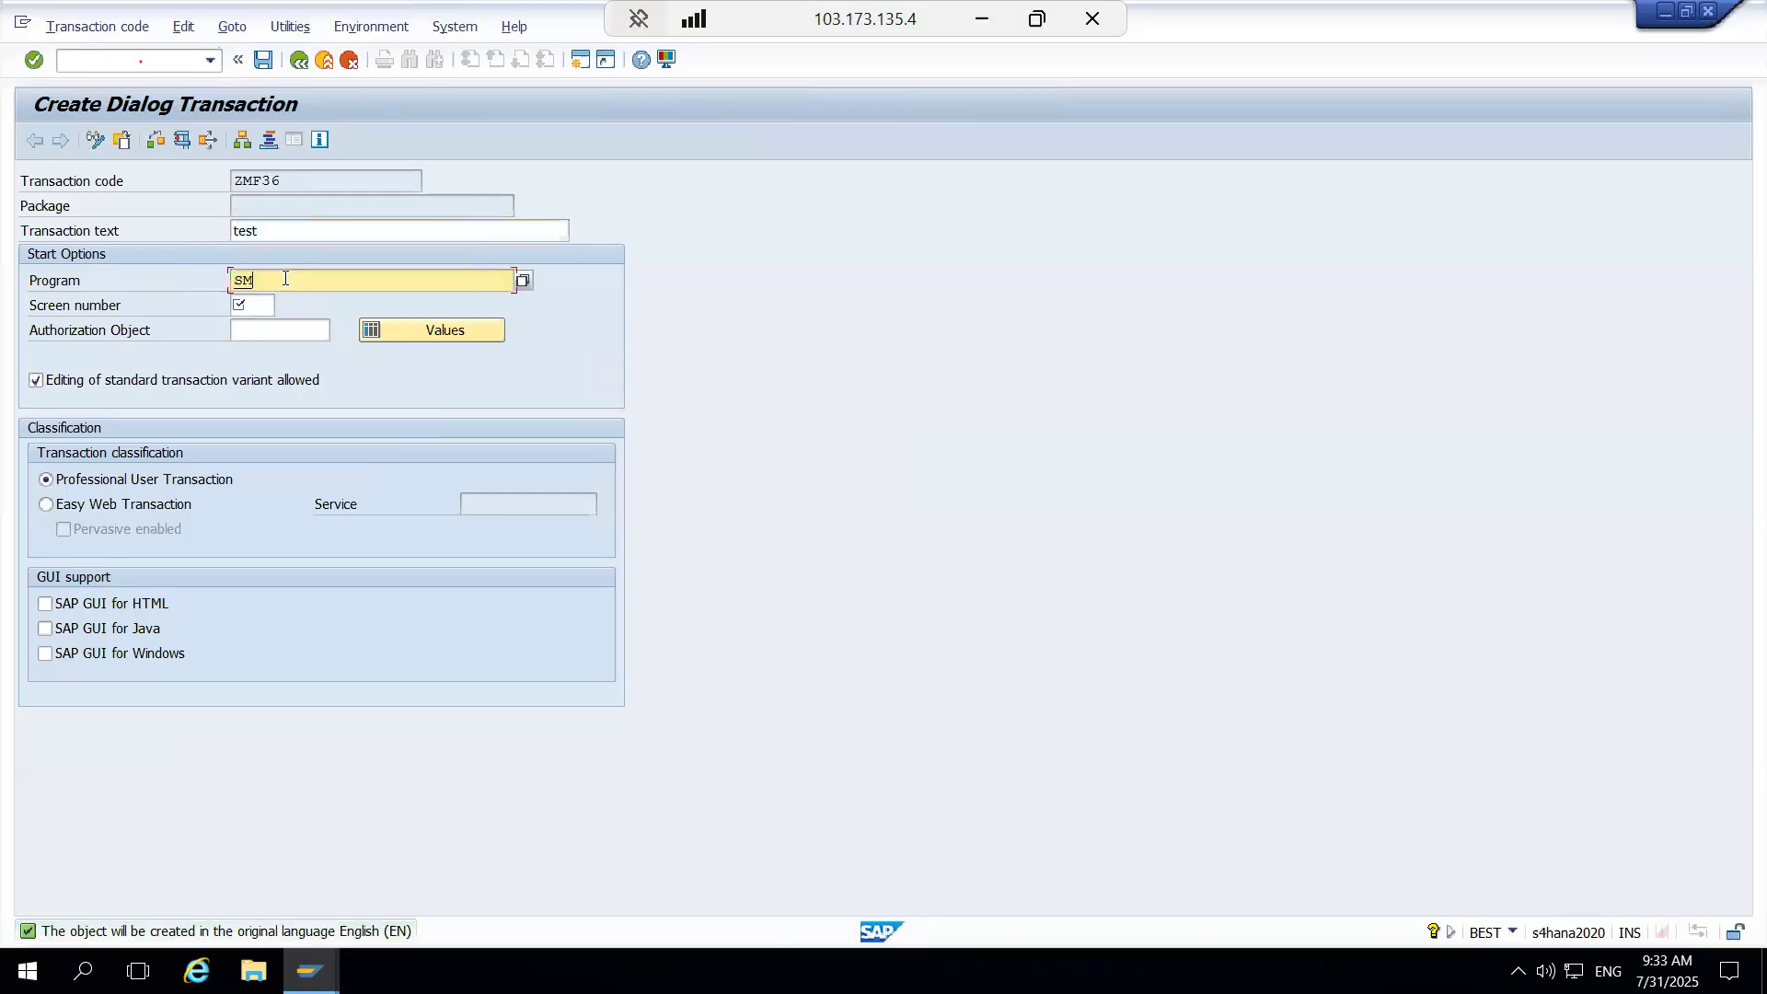
click(255, 328)
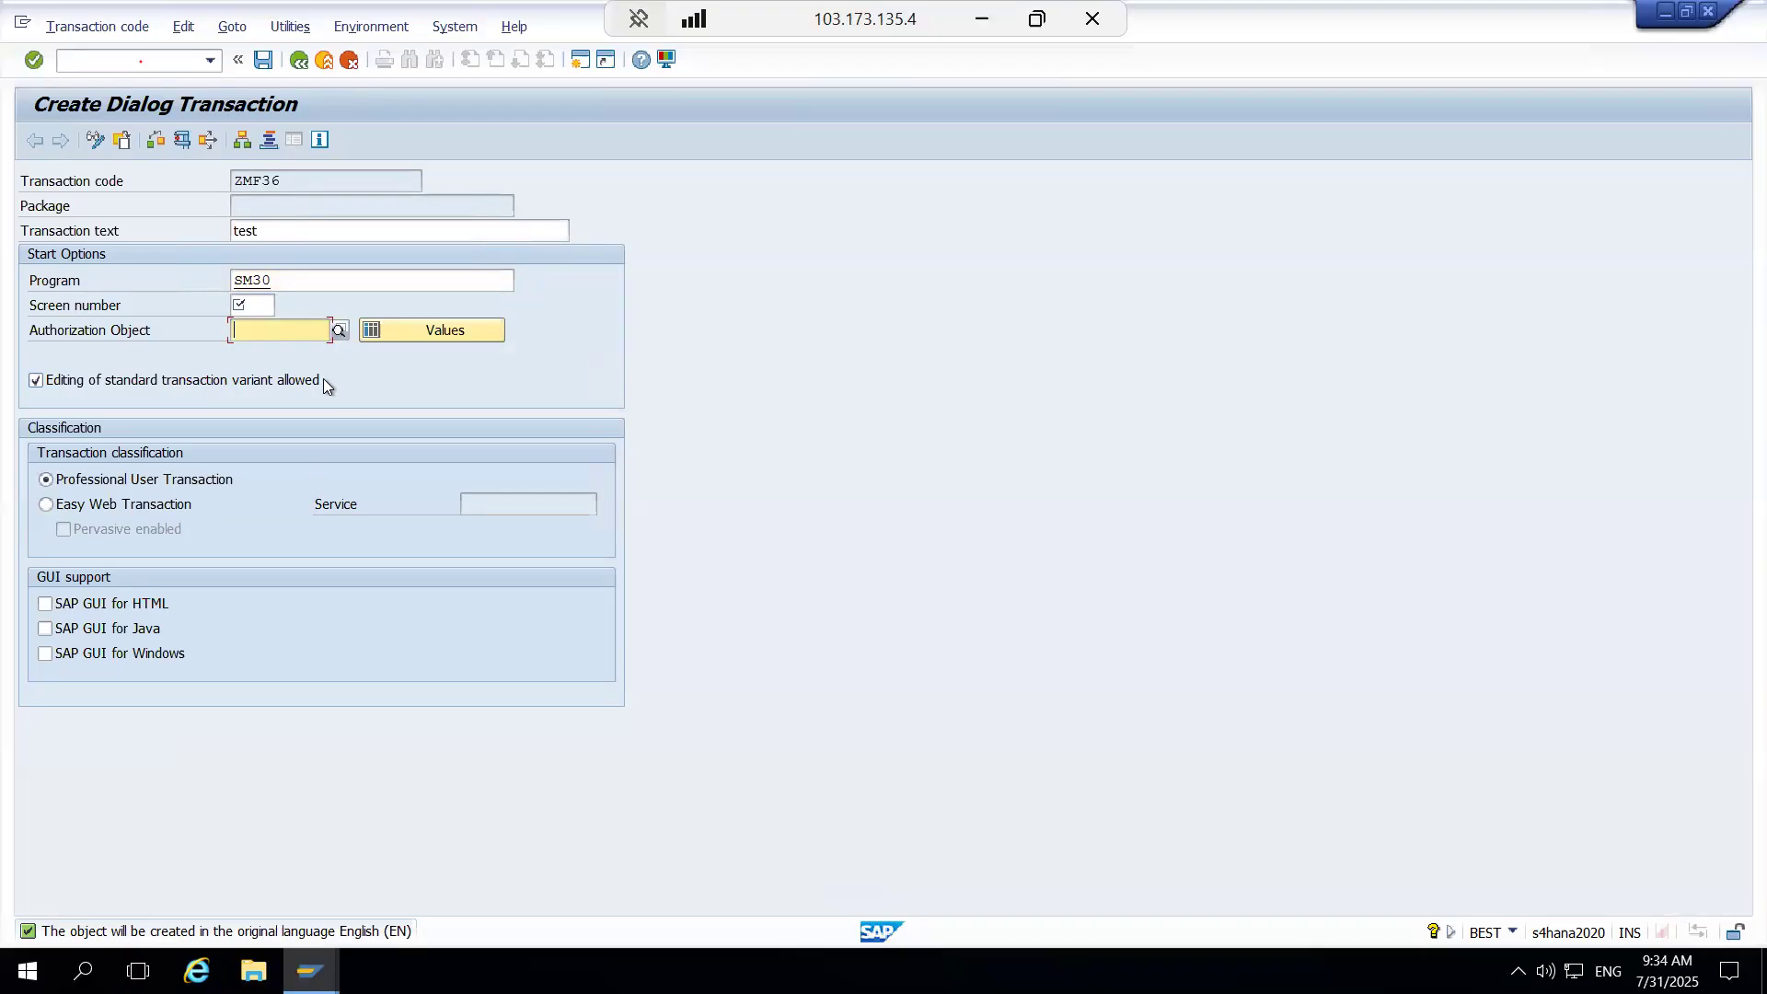
key(Return)
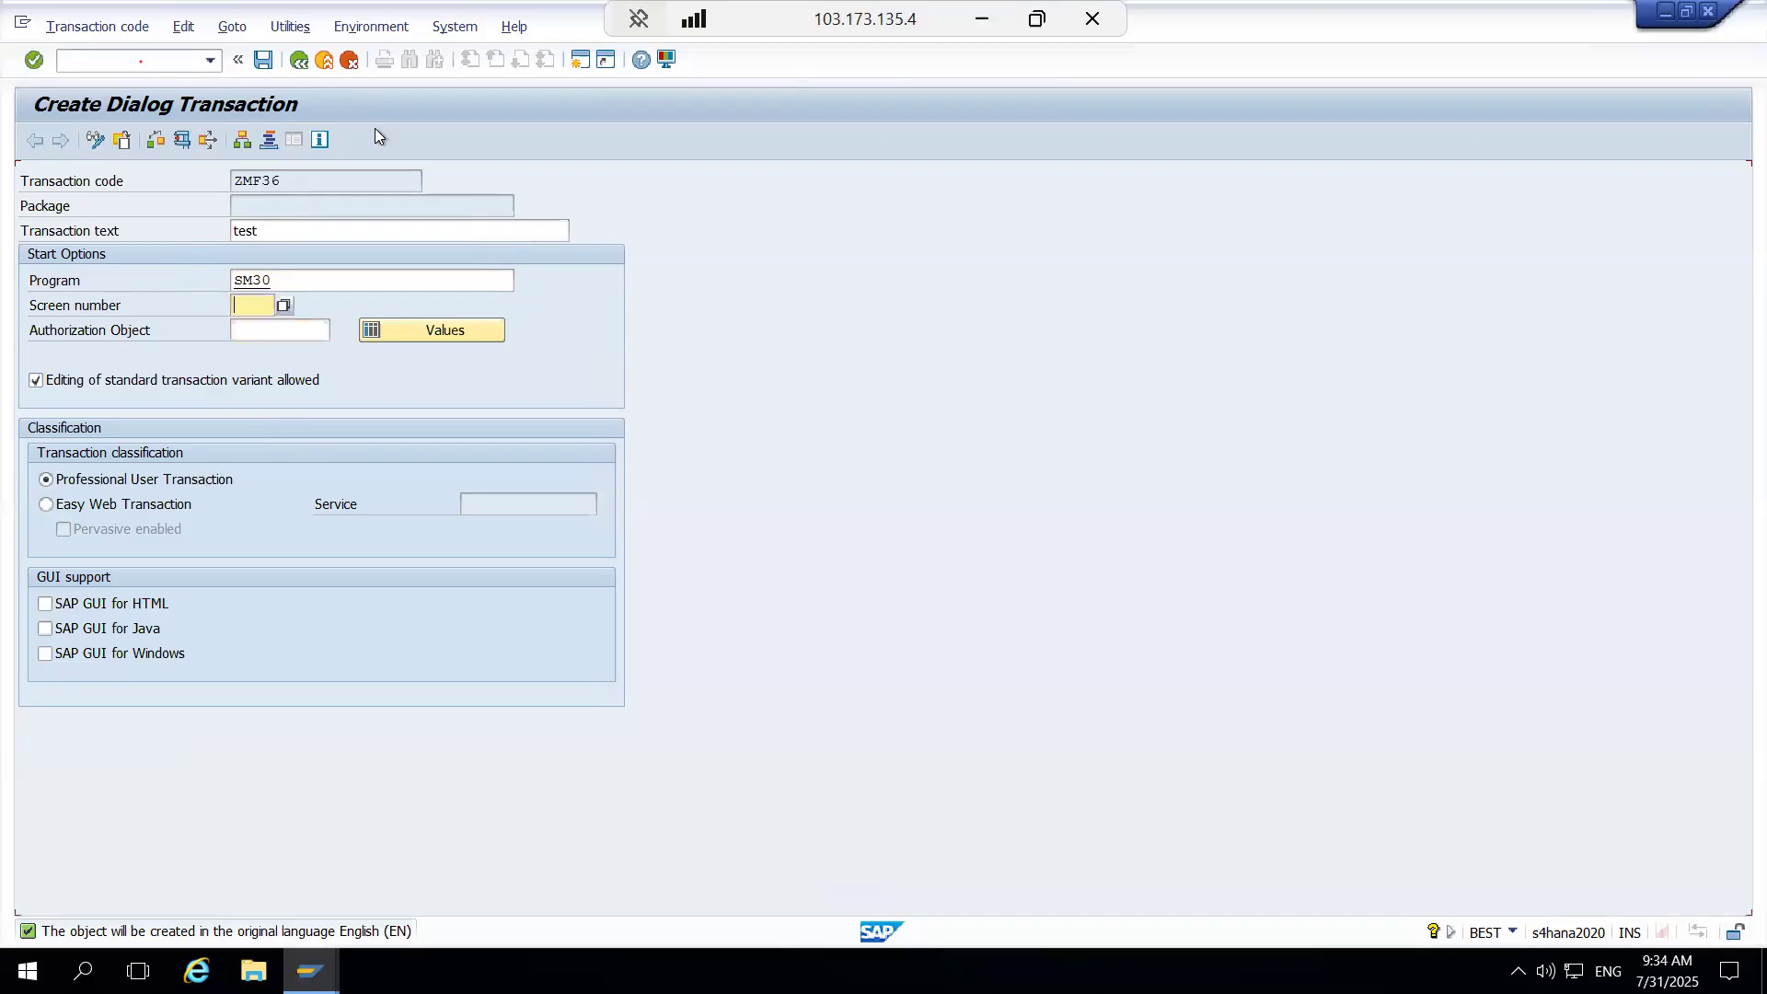
click(263, 66)
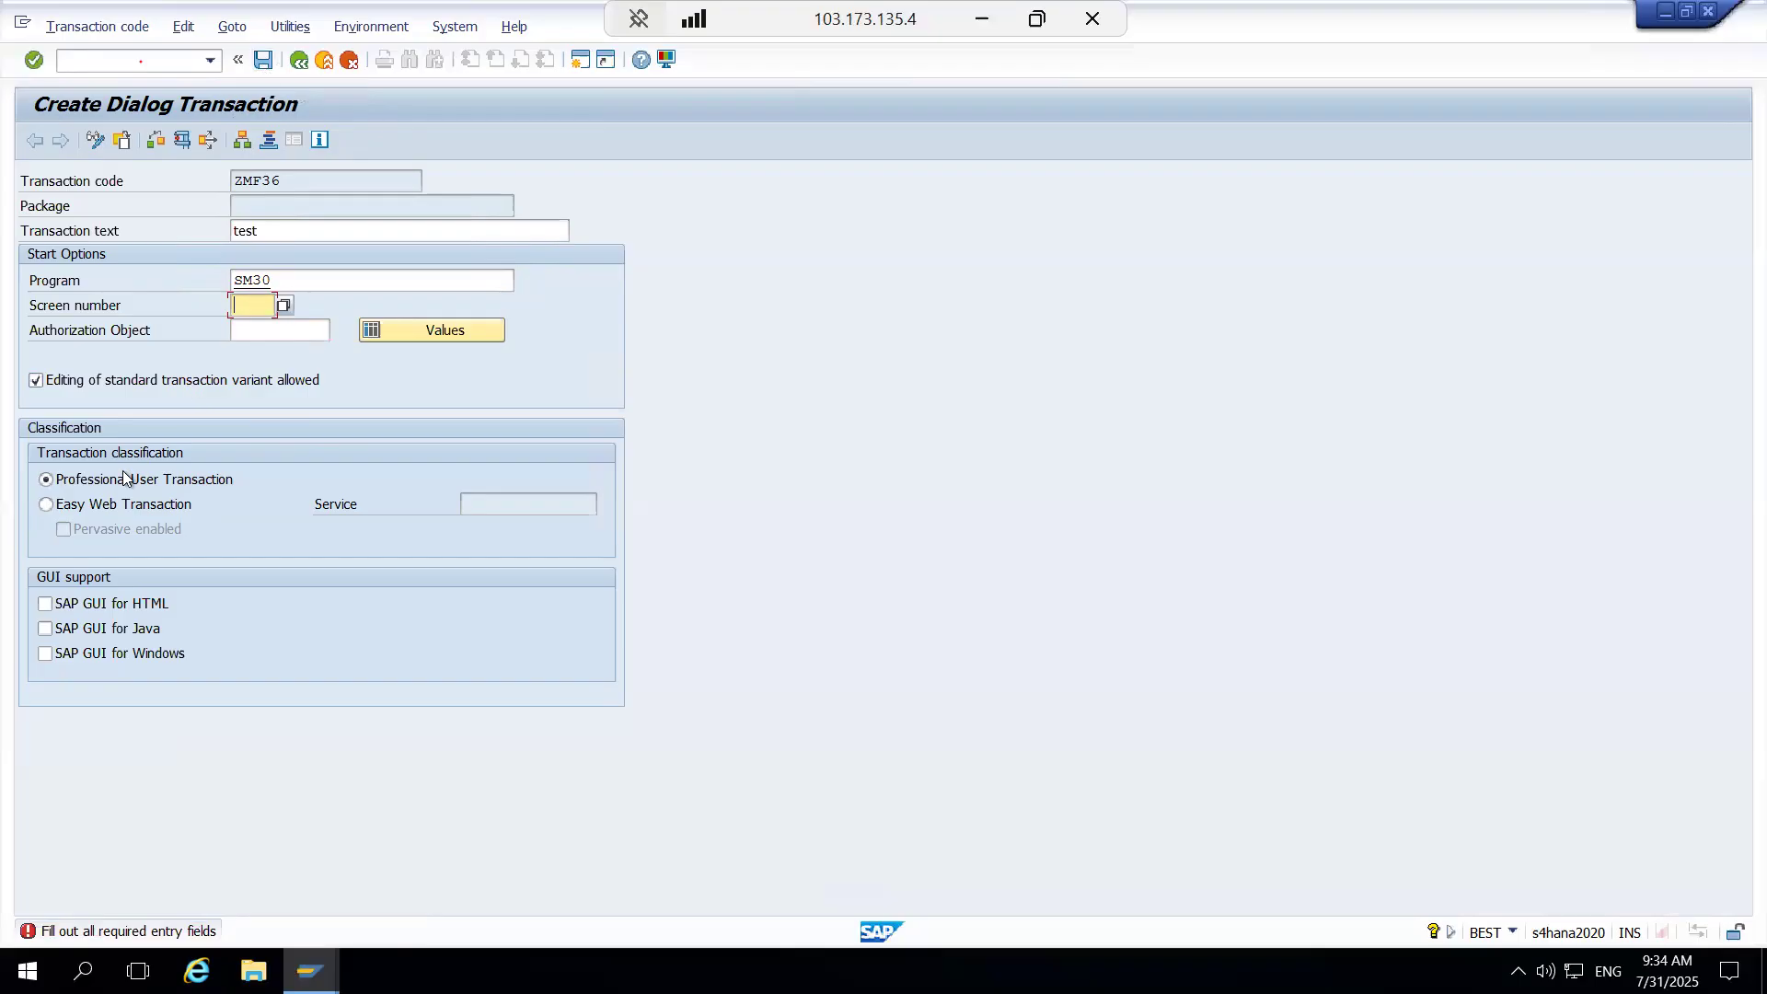
Step: Enable GUI support for HTML, Java and Windows, keeping the classification as Professional User Transaction
click(45, 605)
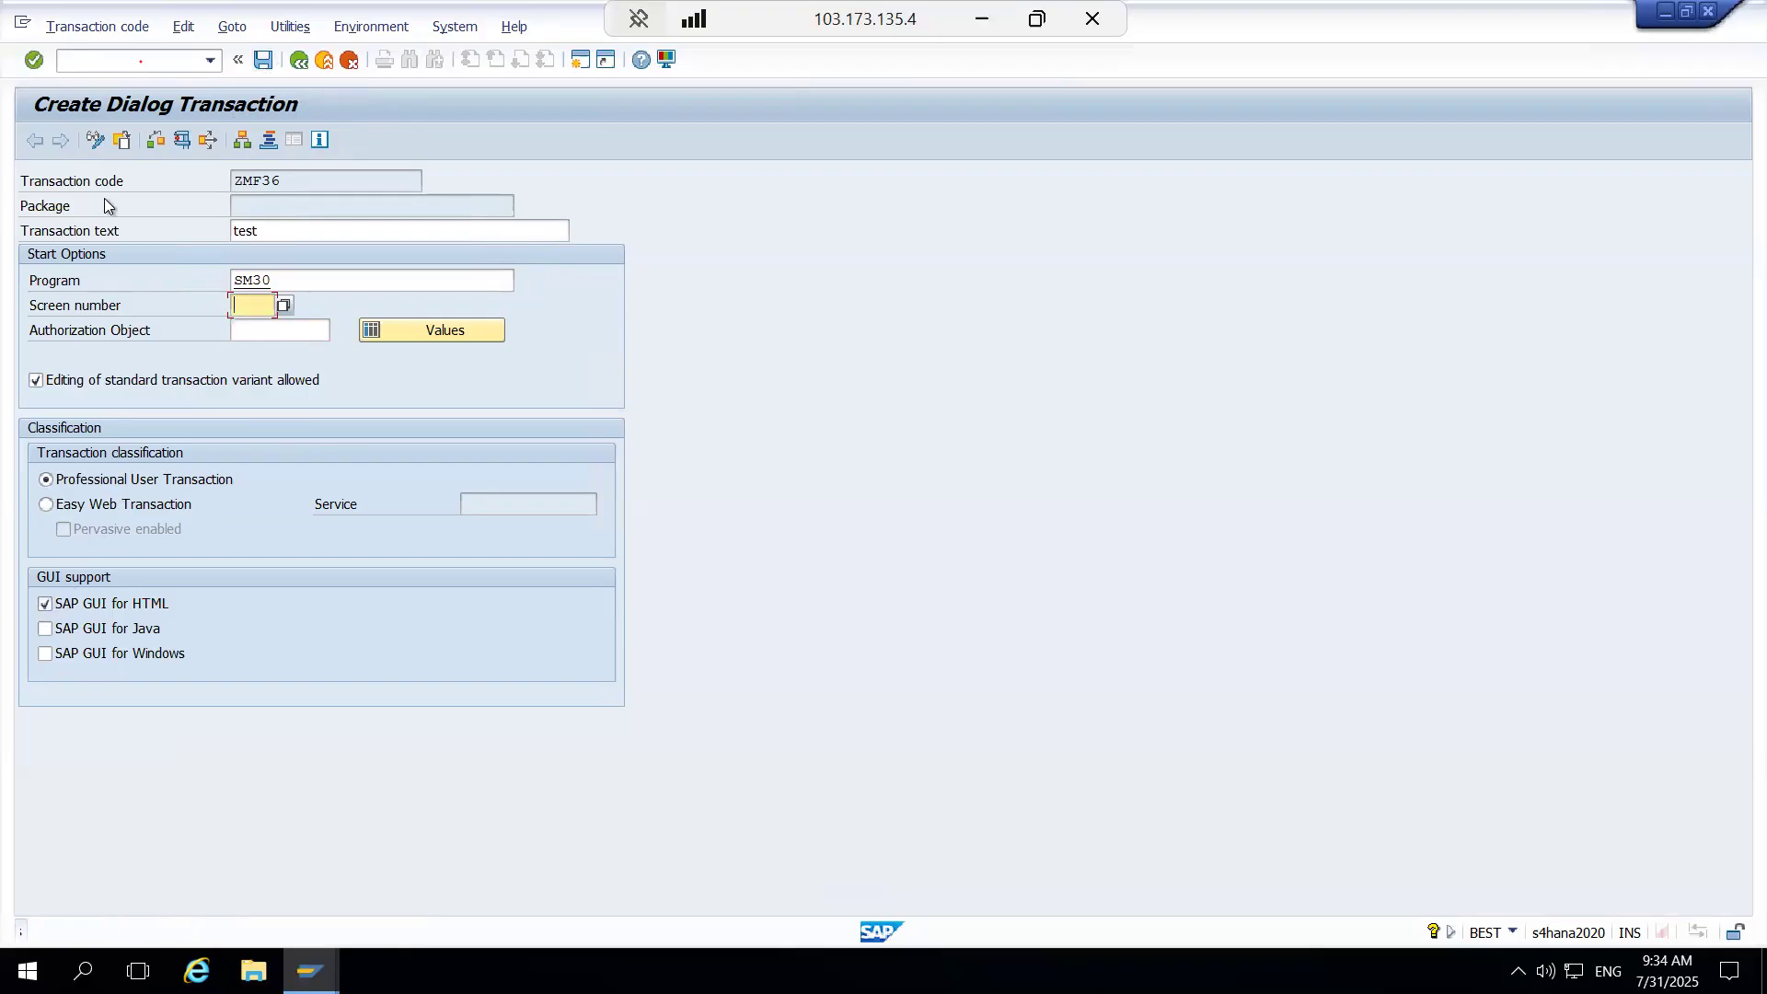
click(45, 629)
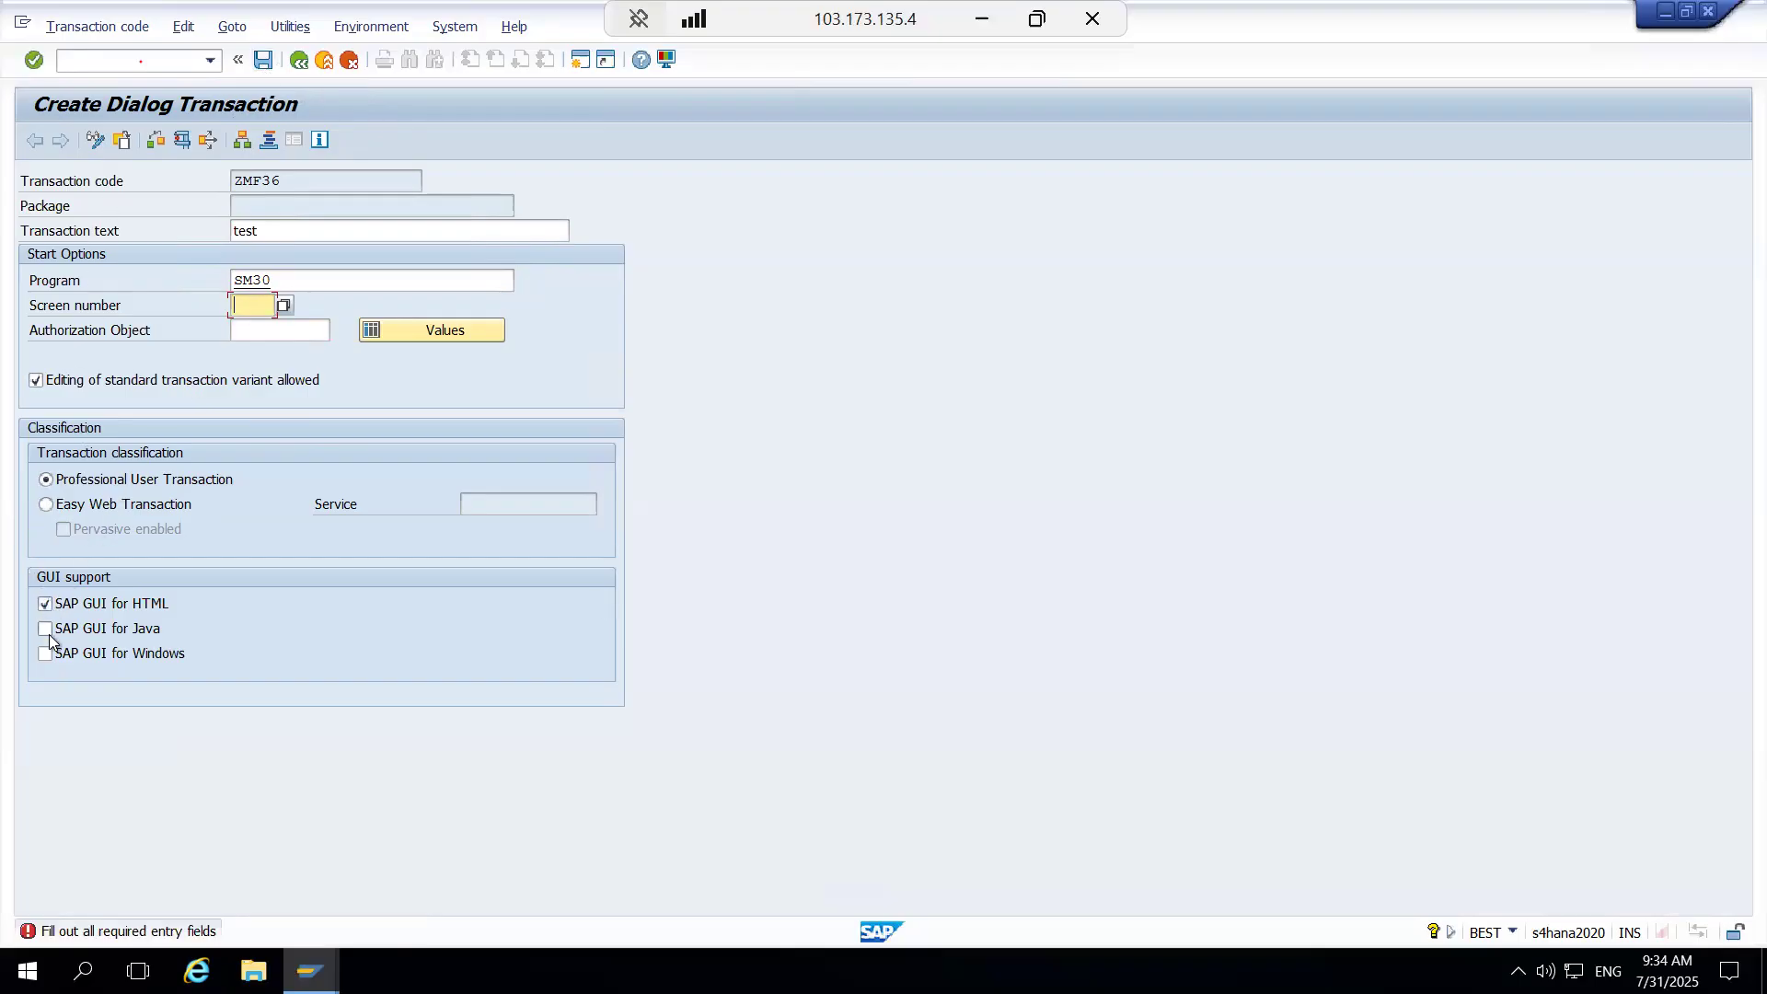
click(44, 655)
click(41, 504)
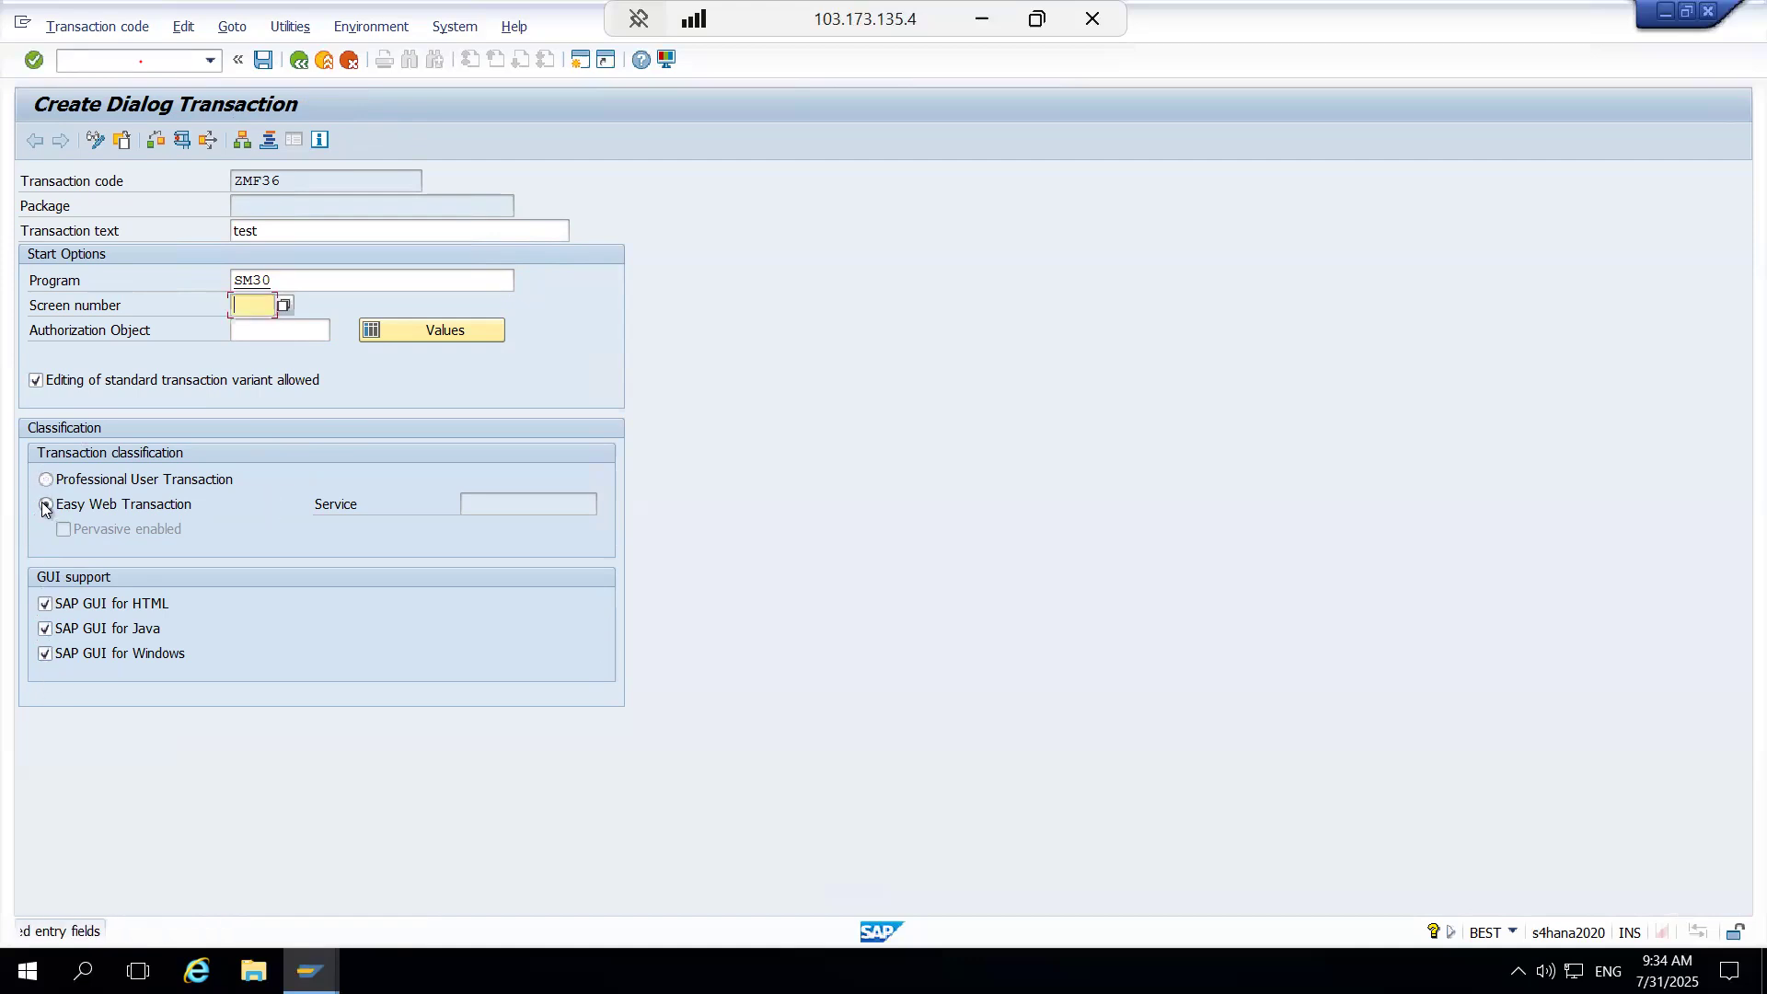
click(48, 480)
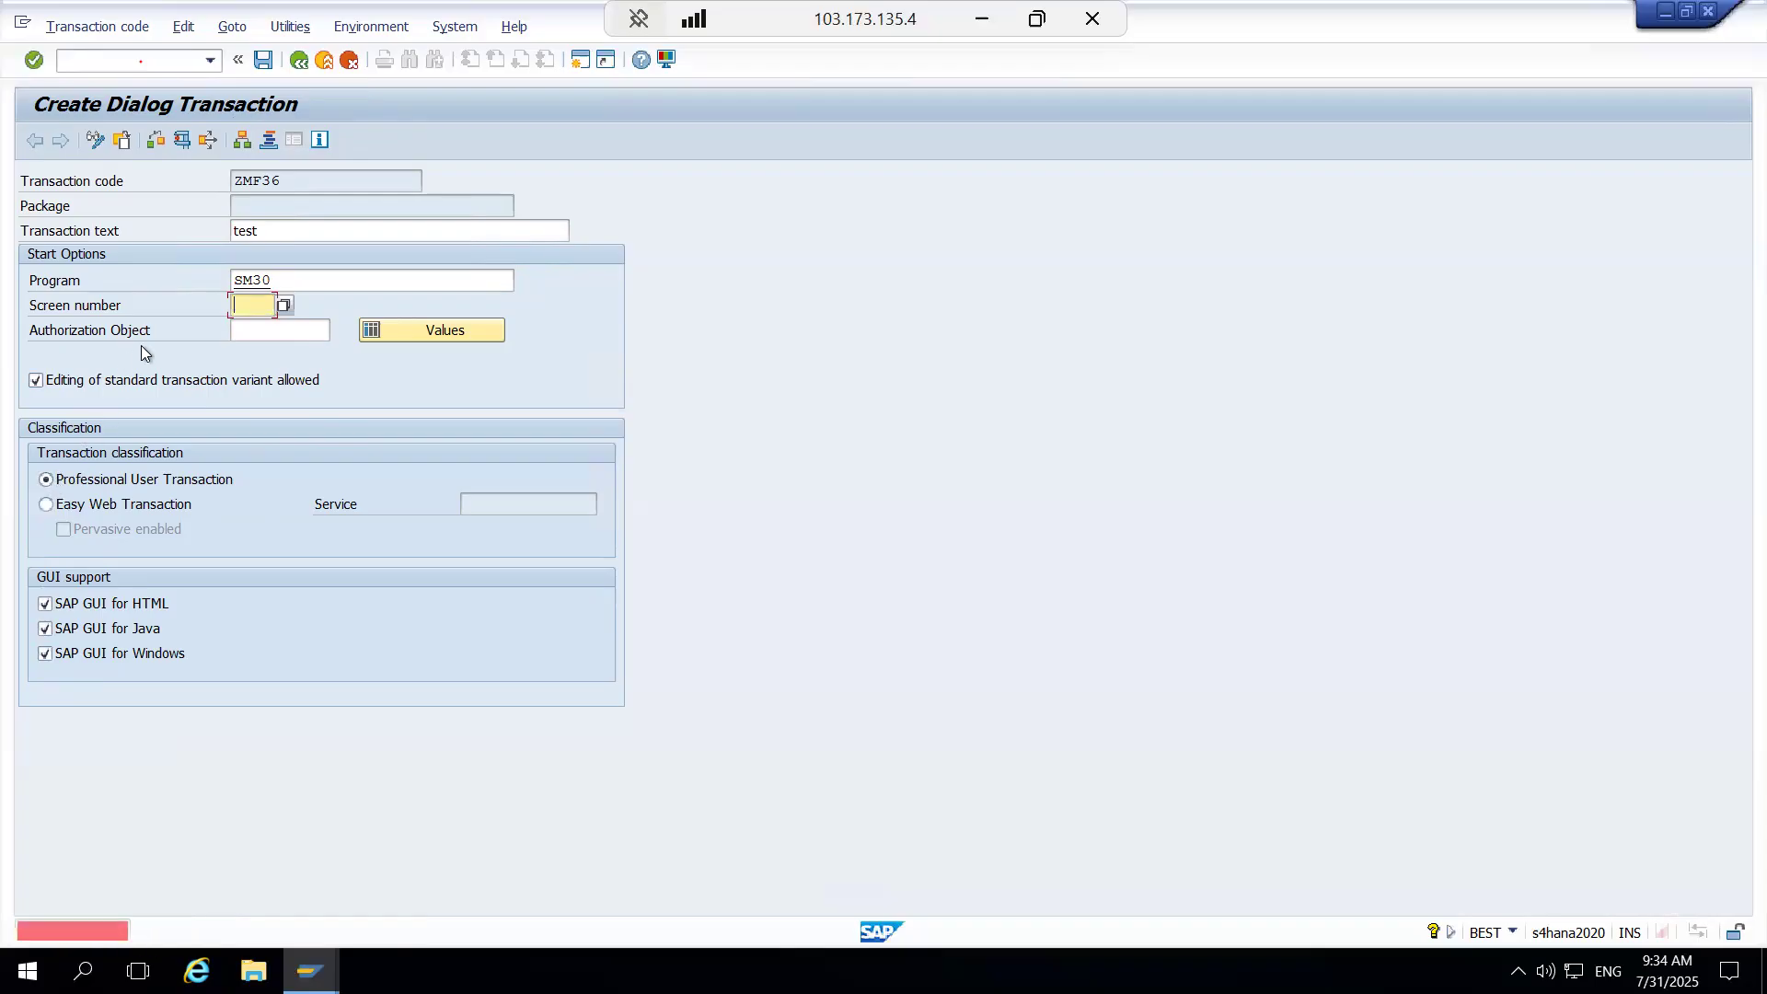
click(263, 324)
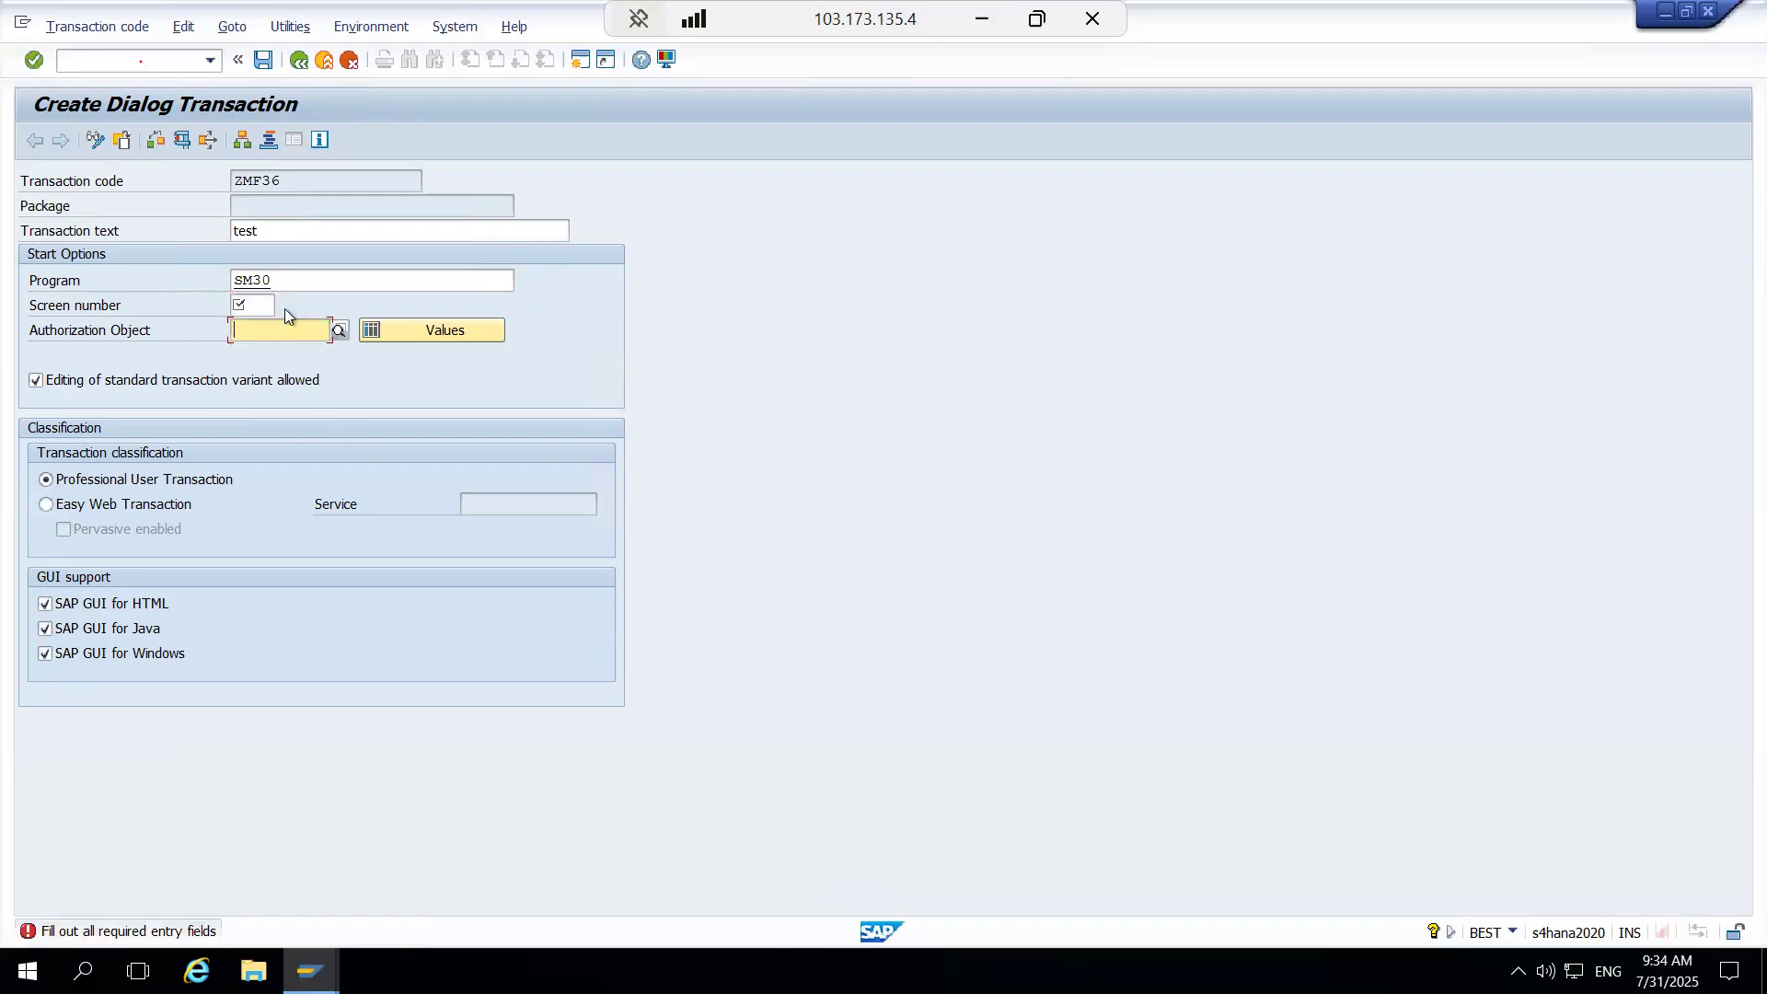
text(S-)
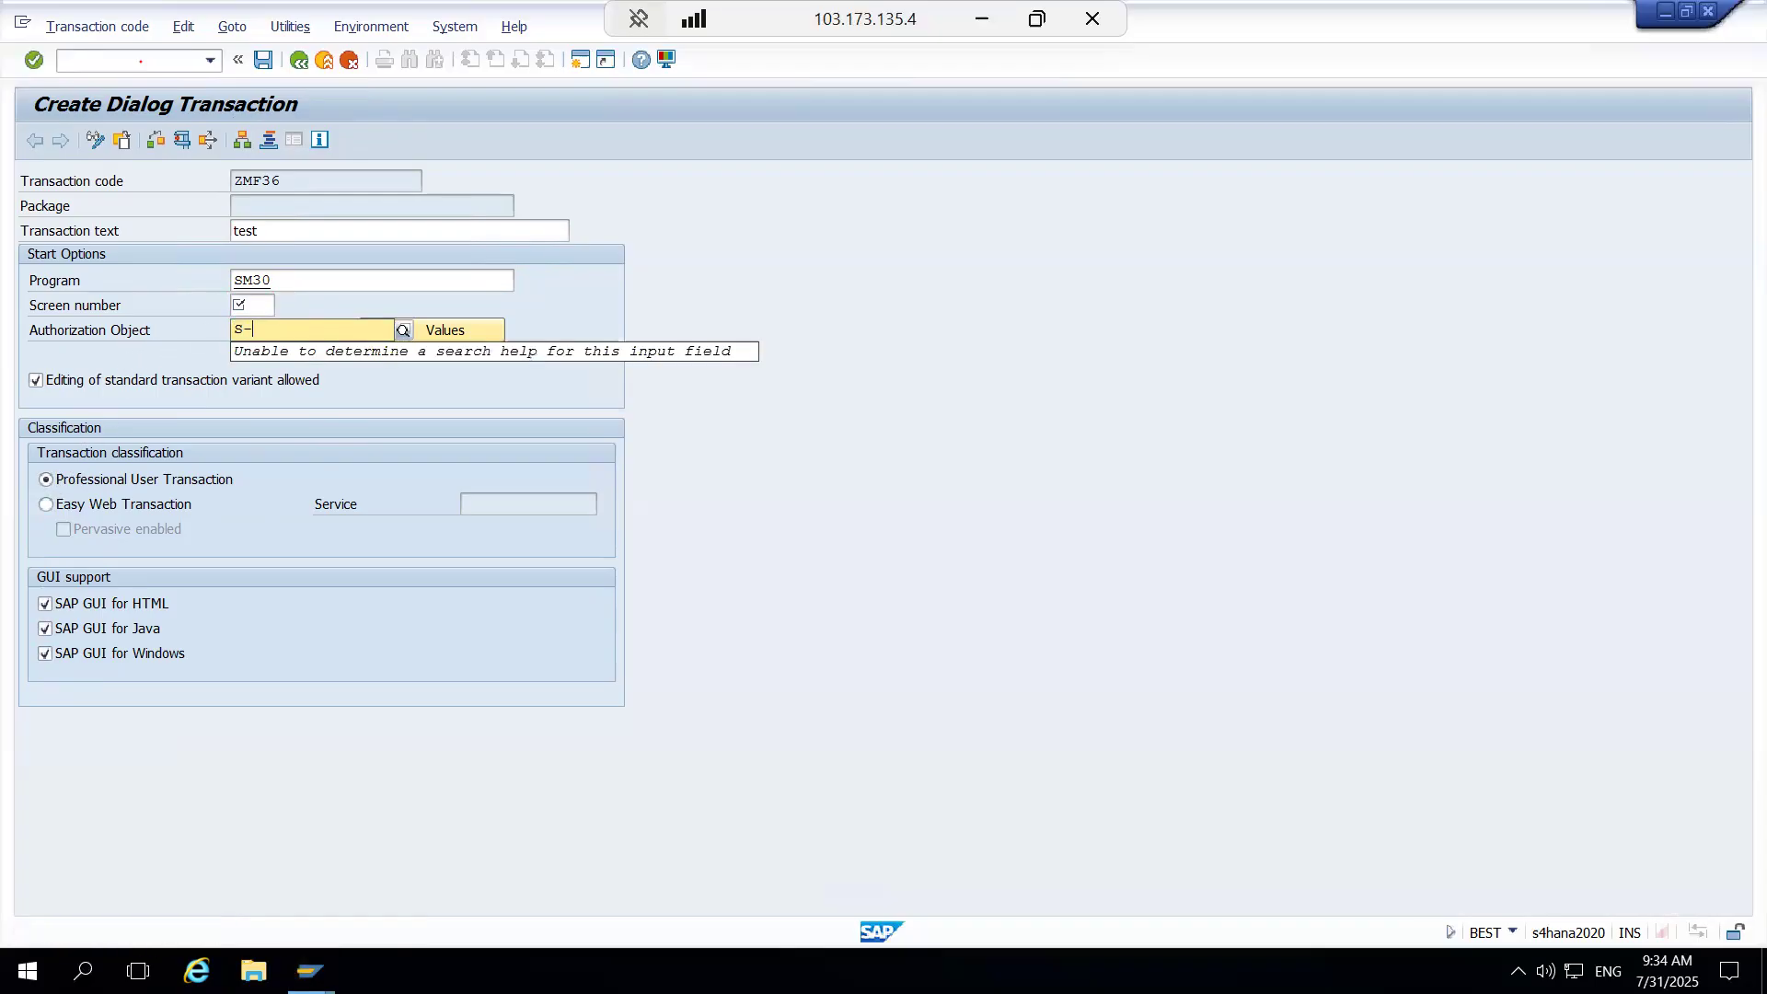
text(_T)
key(BackSpace)
key(BackSpace)
key(BackSpace)
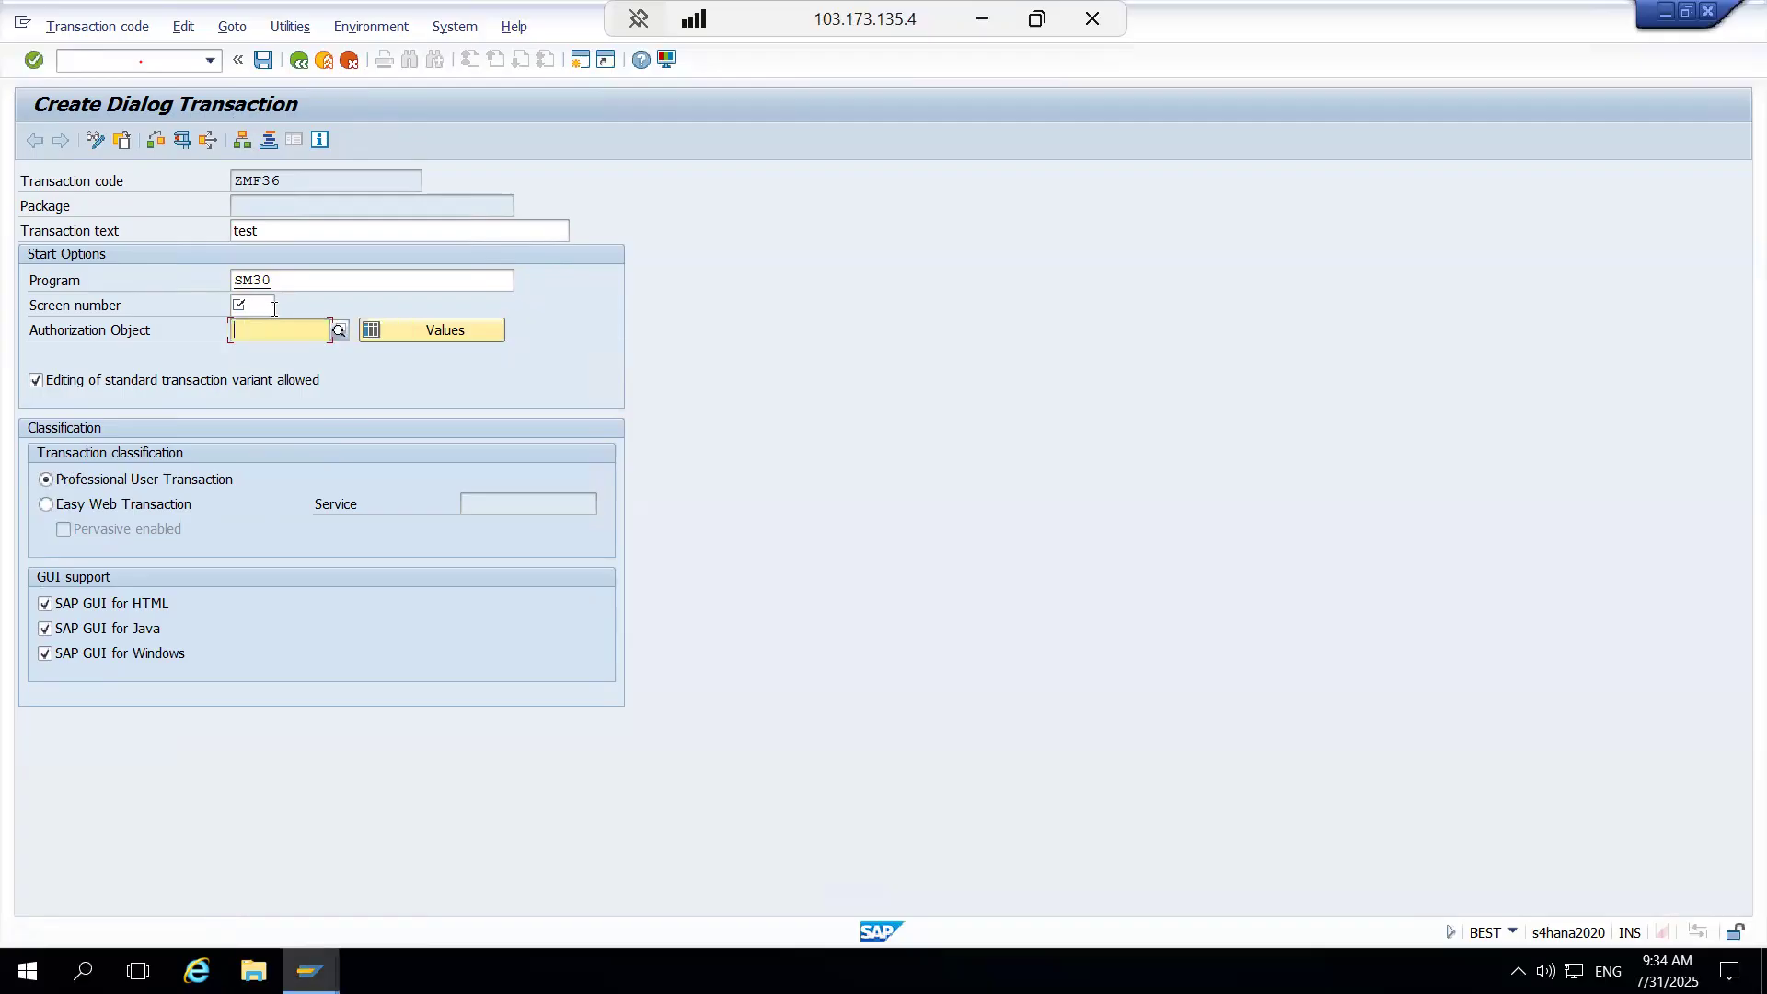
Step: Search for available screen numbers of program SM30, then close the search
click(274, 309)
click(282, 305)
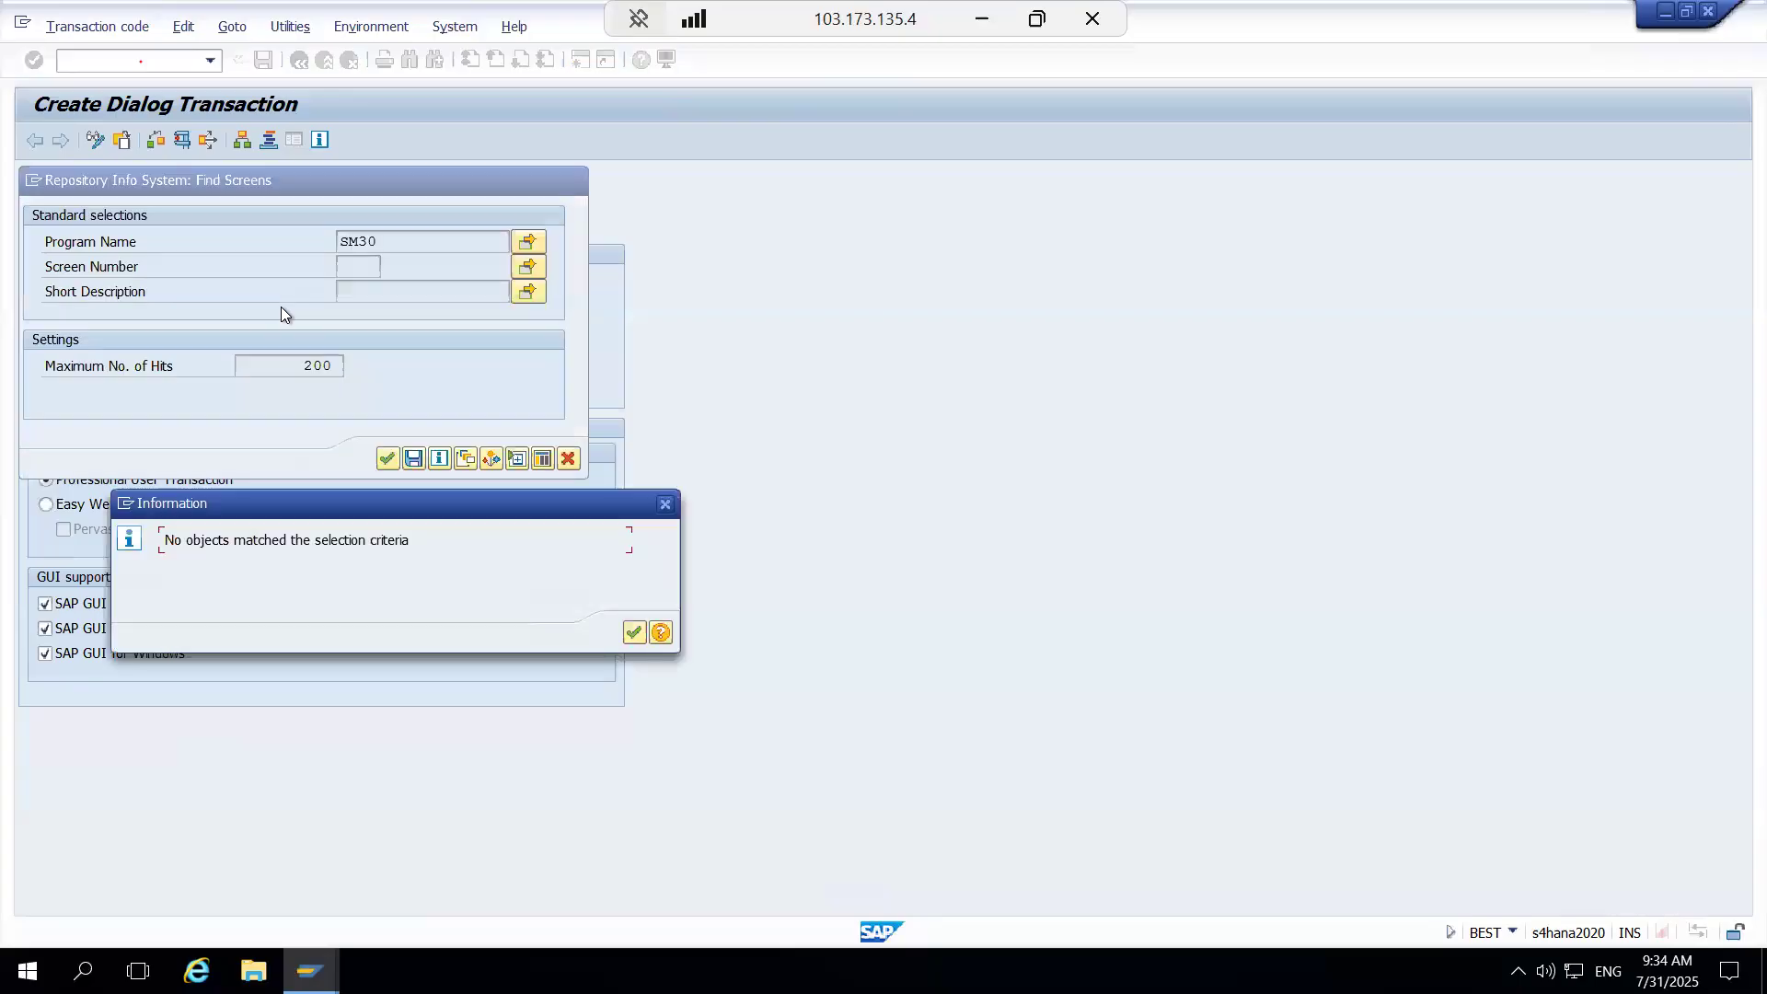
key(Return)
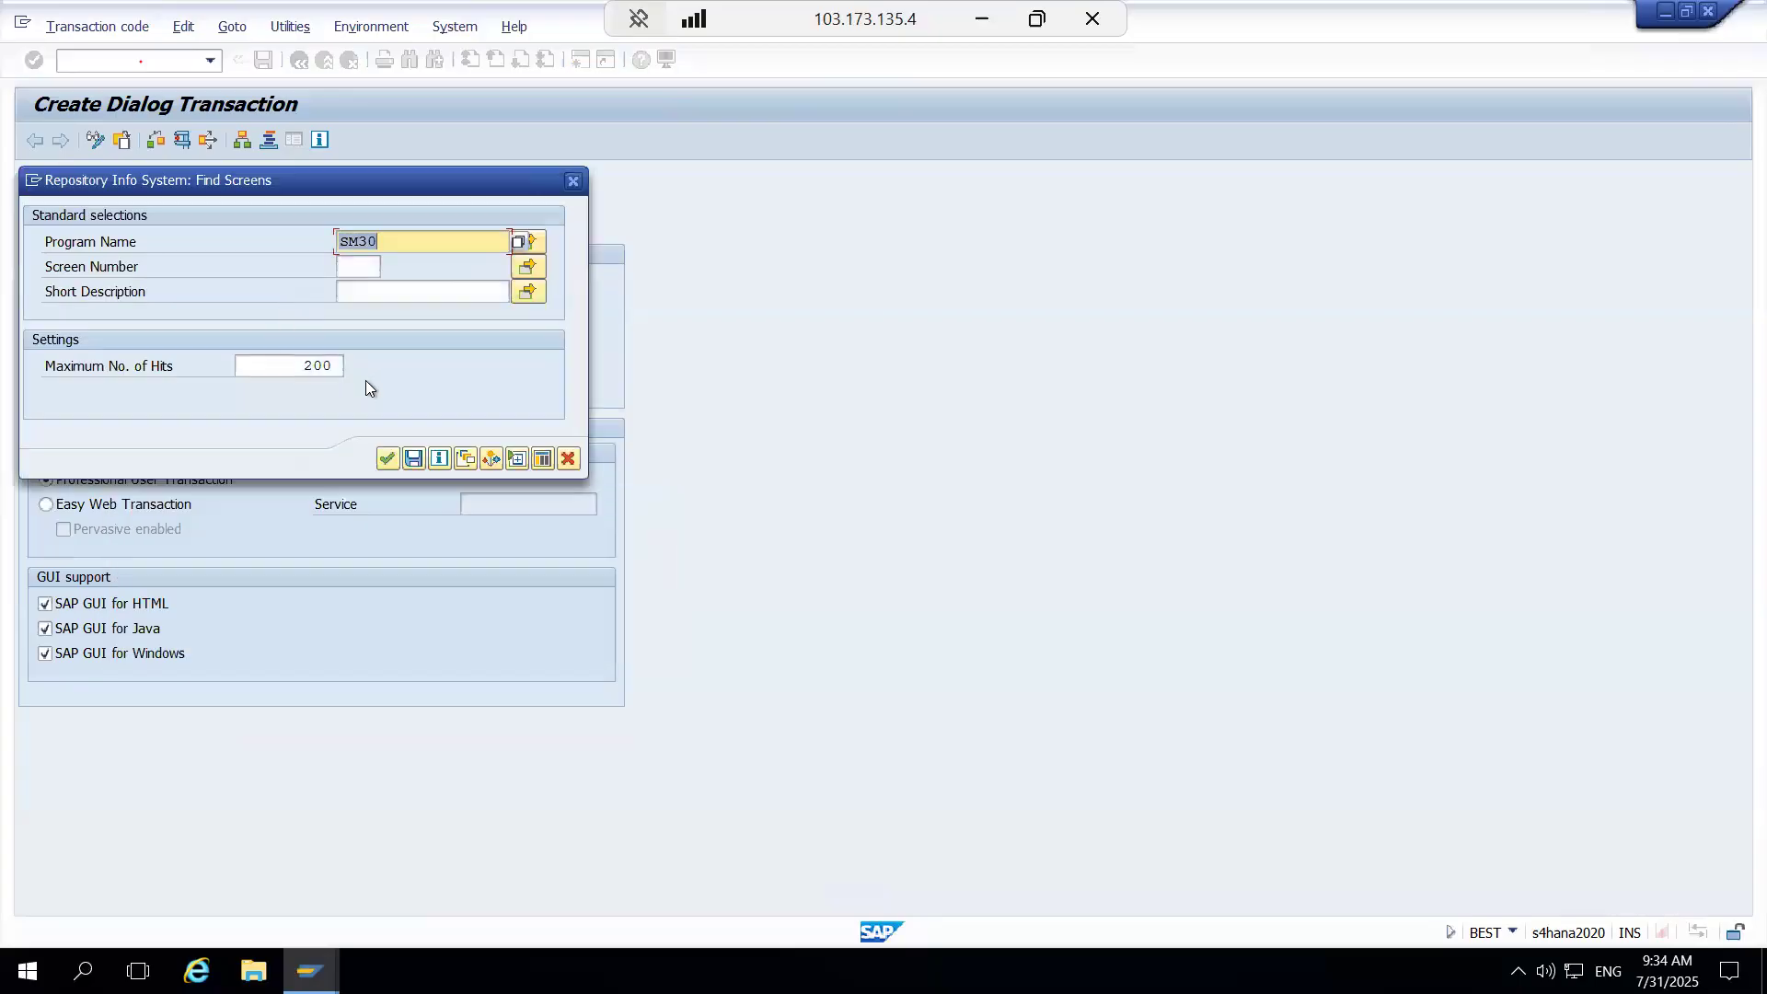
click(386, 464)
key(Return)
key(Escape)
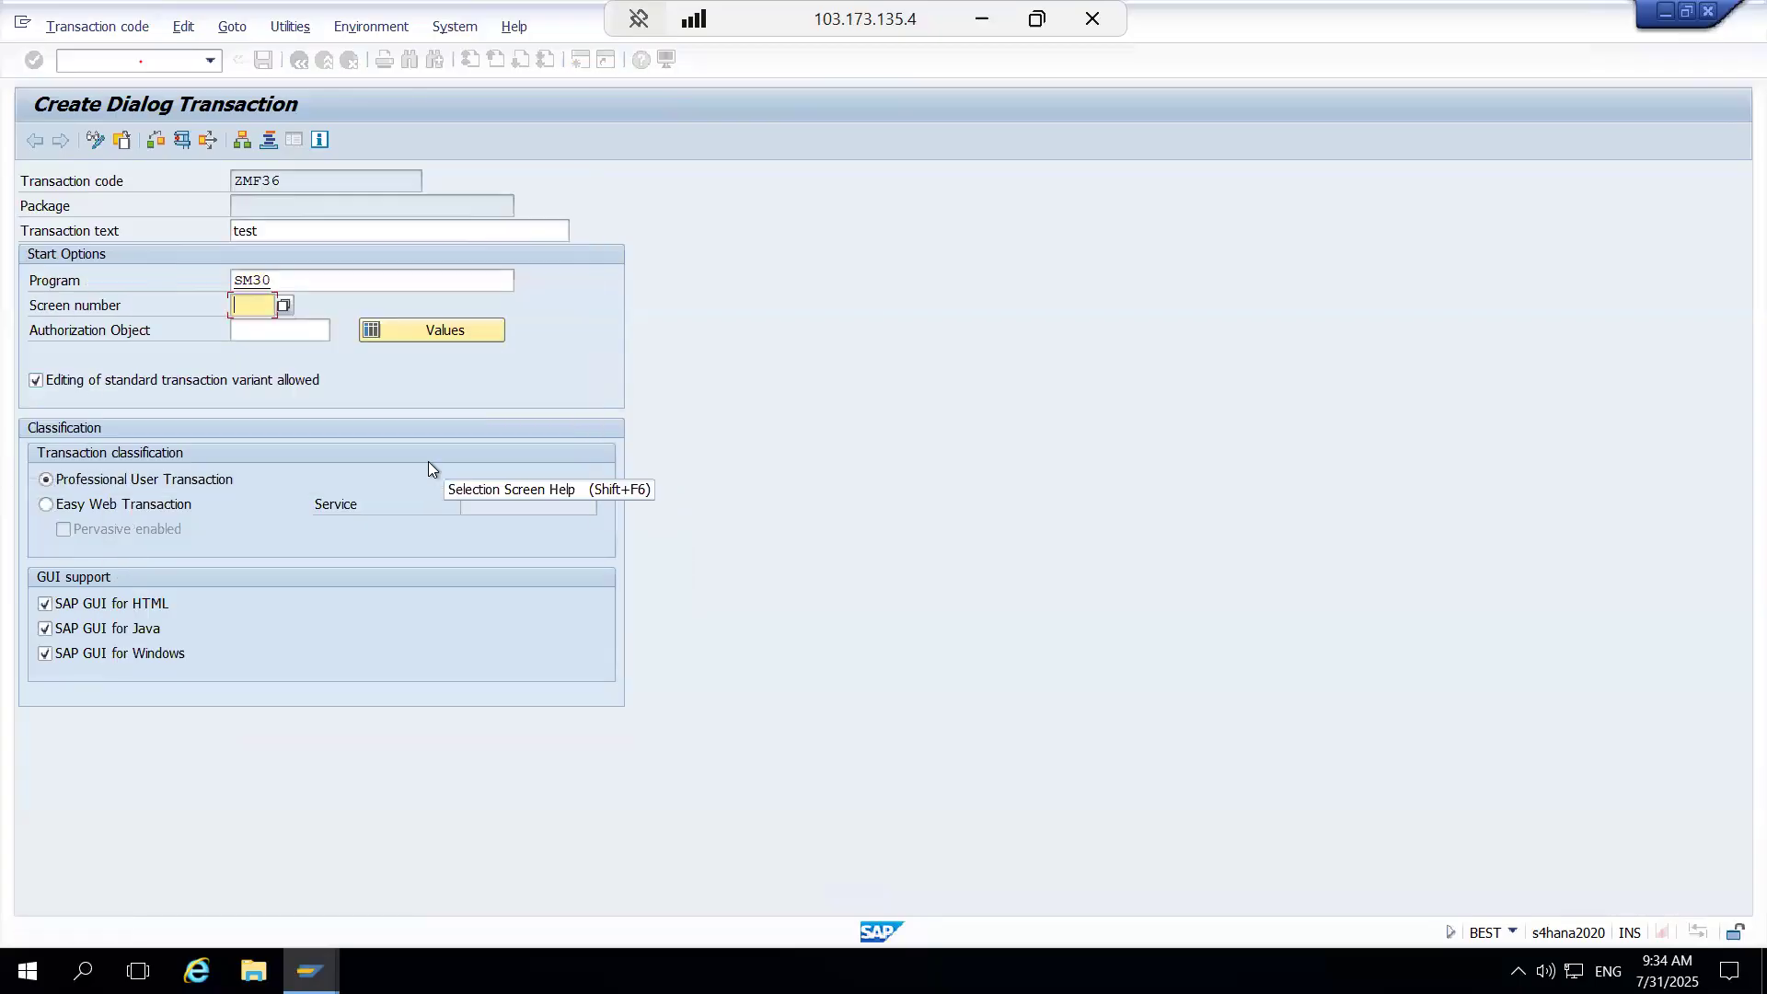
Step: Set the screen number of dialog transaction ZMF36 to 1 and save it as a local object
click(252, 58)
text(11)
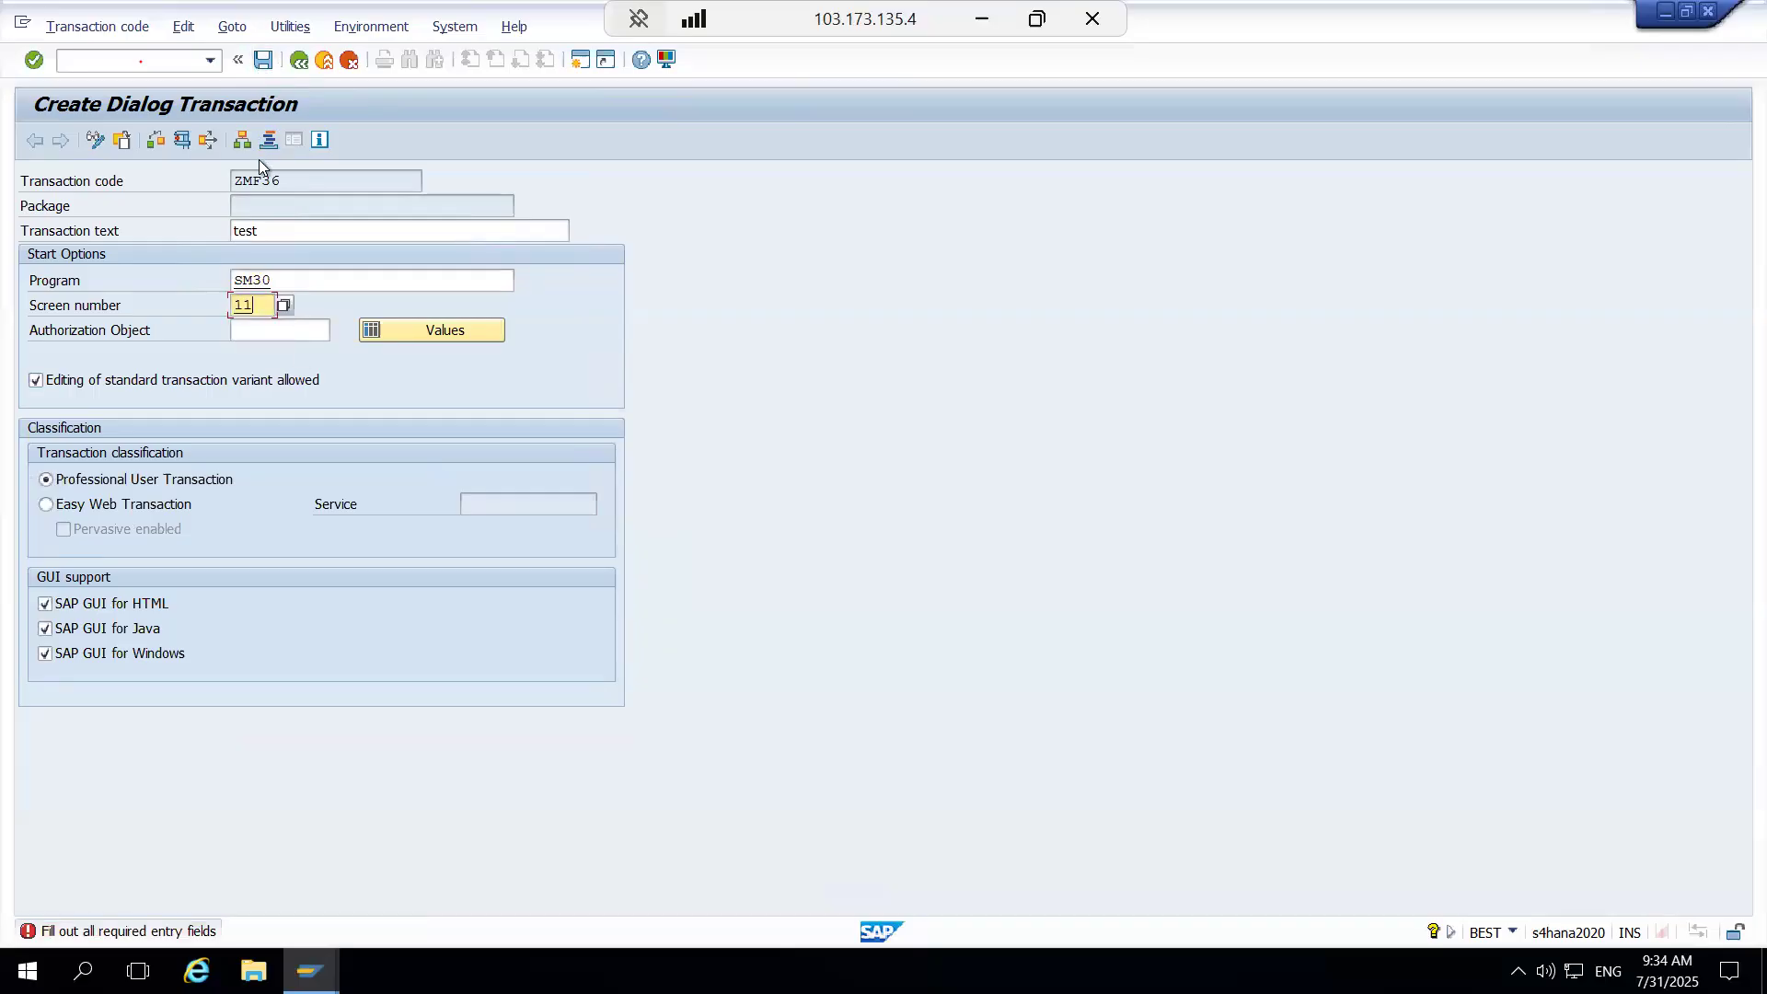
key(BackSpace)
click(264, 59)
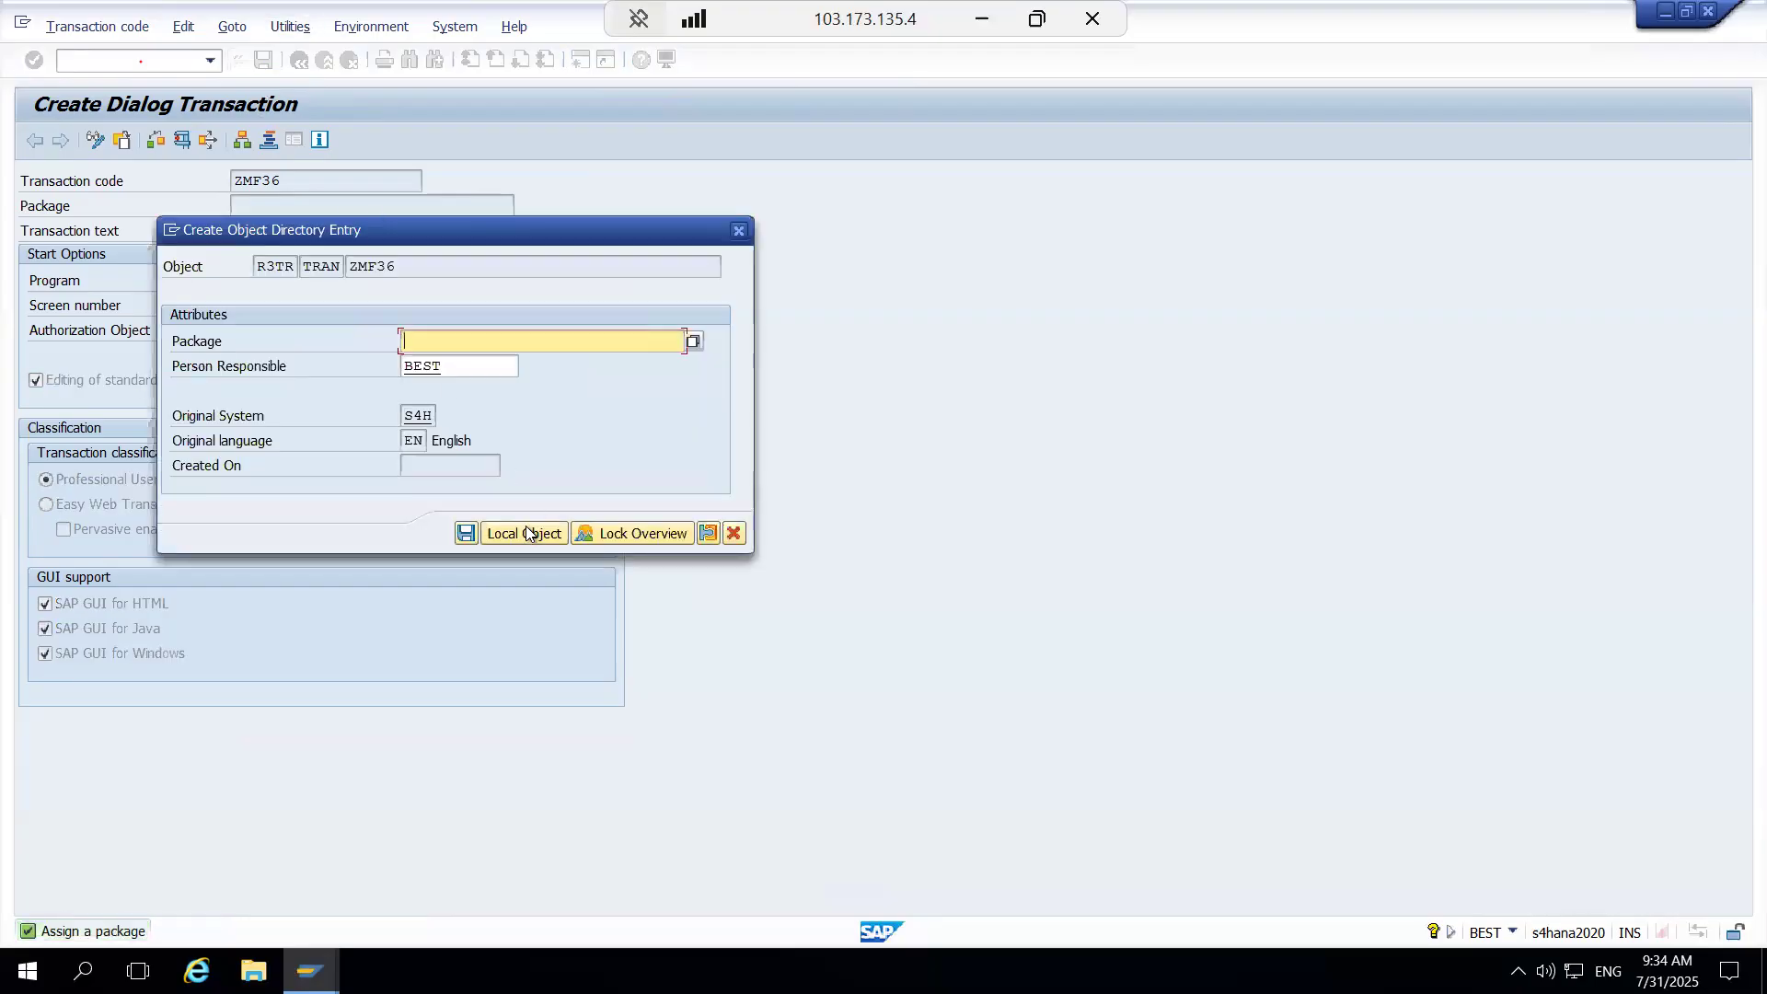
click(524, 534)
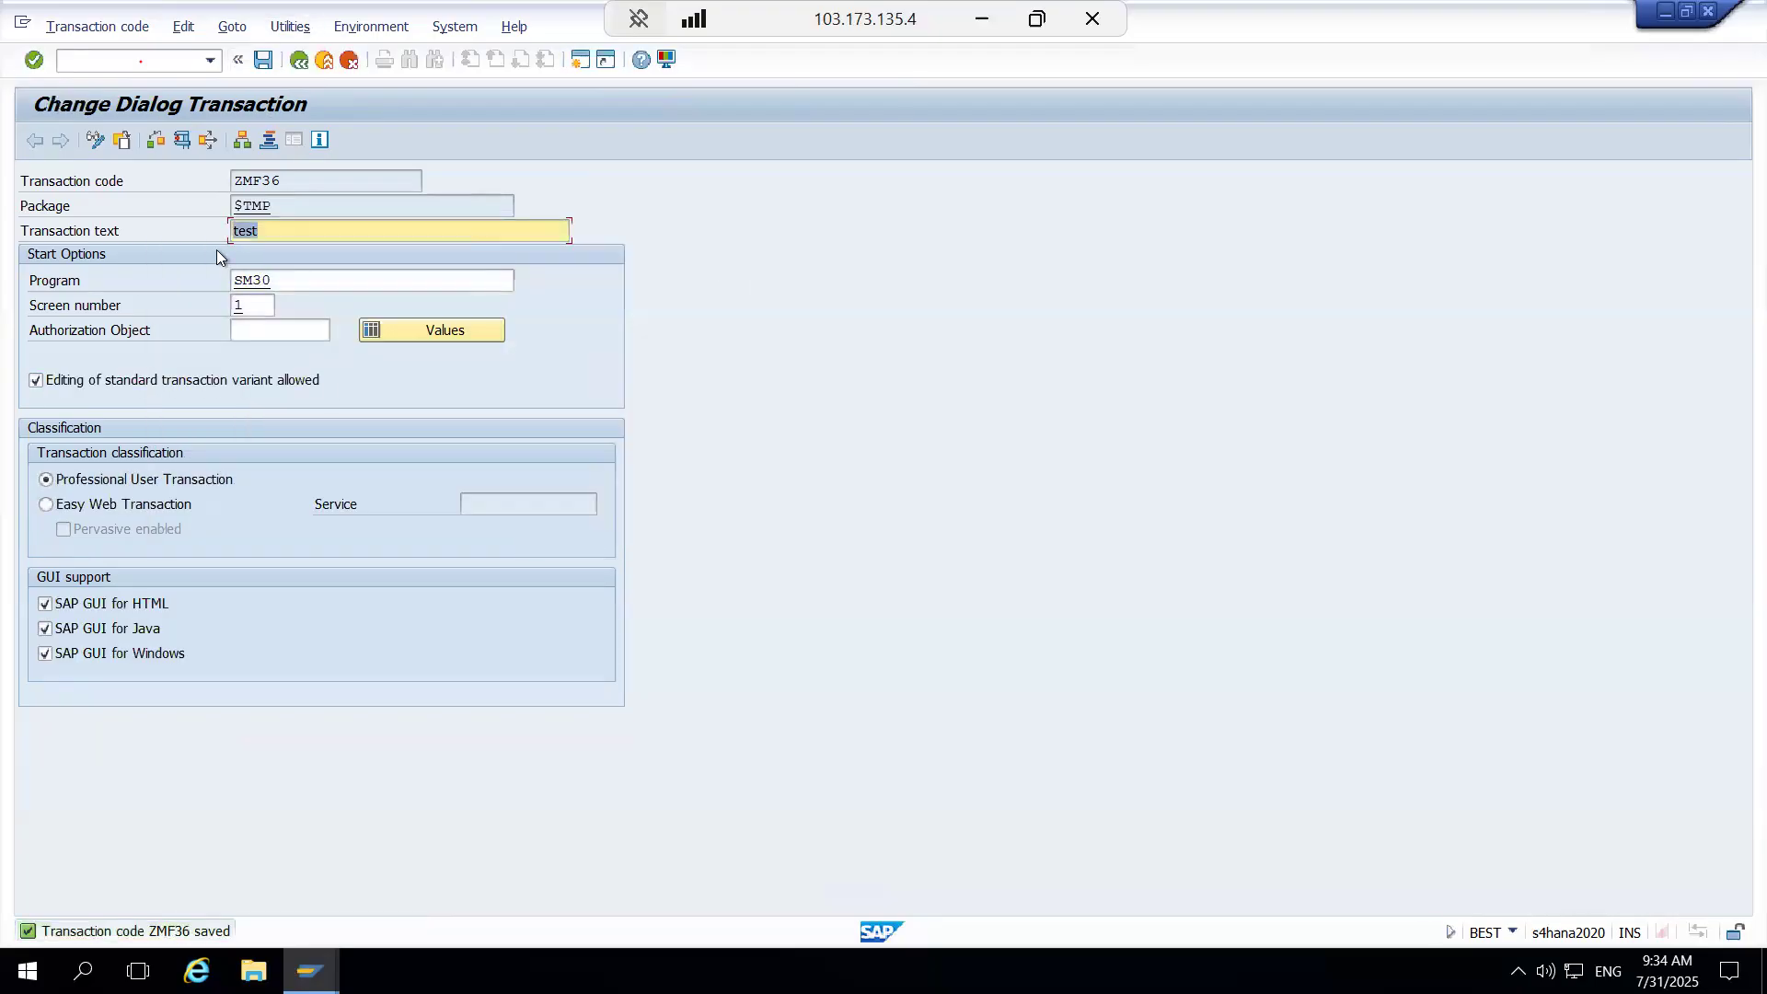
Step: Run the new transaction zmf36 to test it
click(150, 61)
text(/nzm)
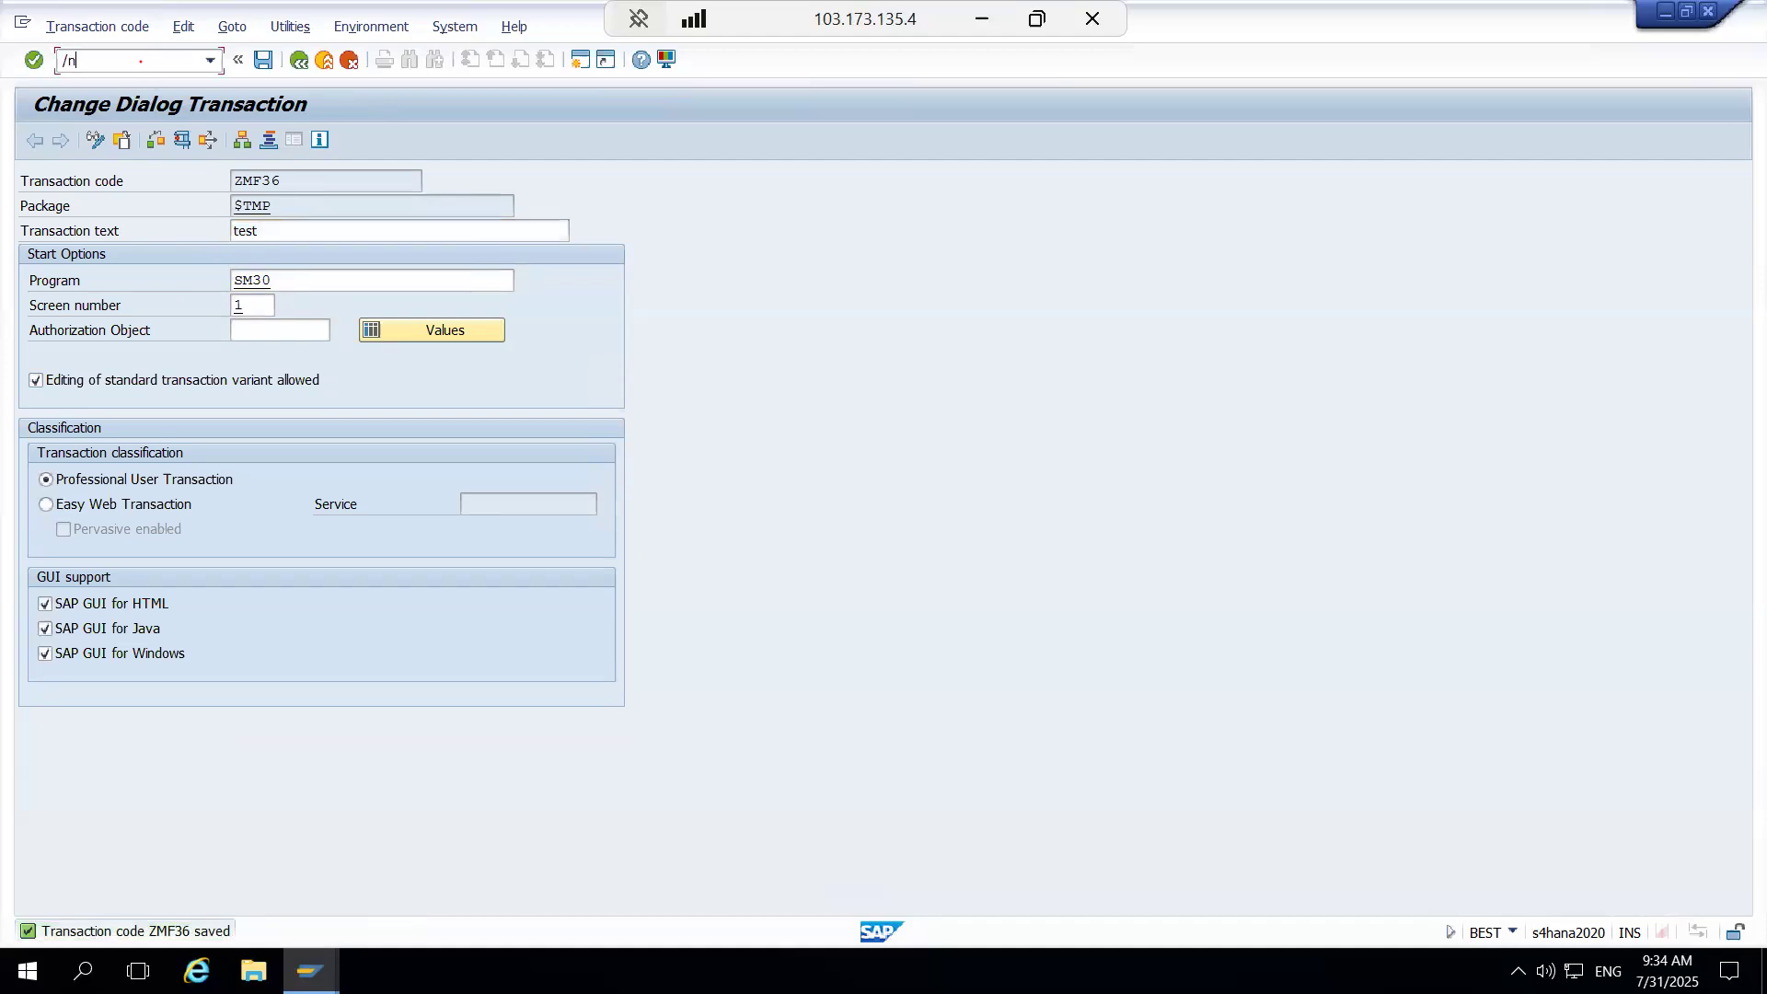
key(BackSpace)
key(BackSpace)
text(zmf36)
key(Return)
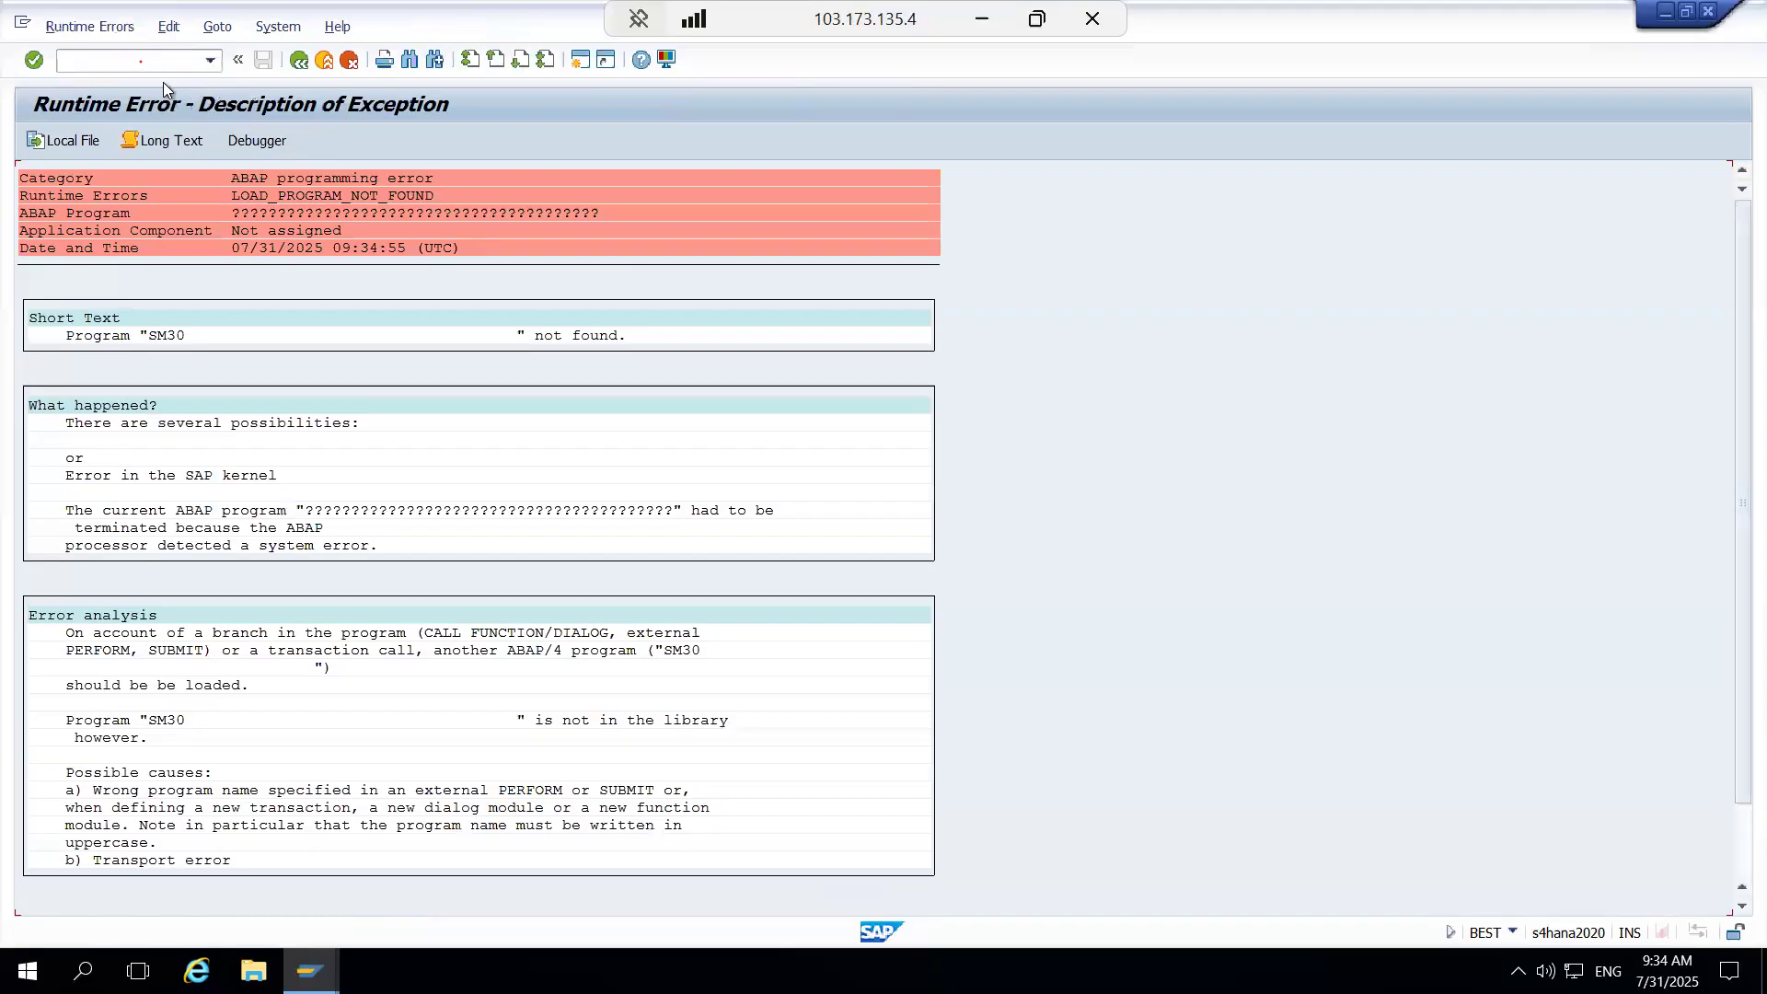
Step: Return to SE93, display Z_USR02 and check its default transaction and the DATABROWSE-TABLENAME value
key(F3)
text(/nse93)
key(Return)
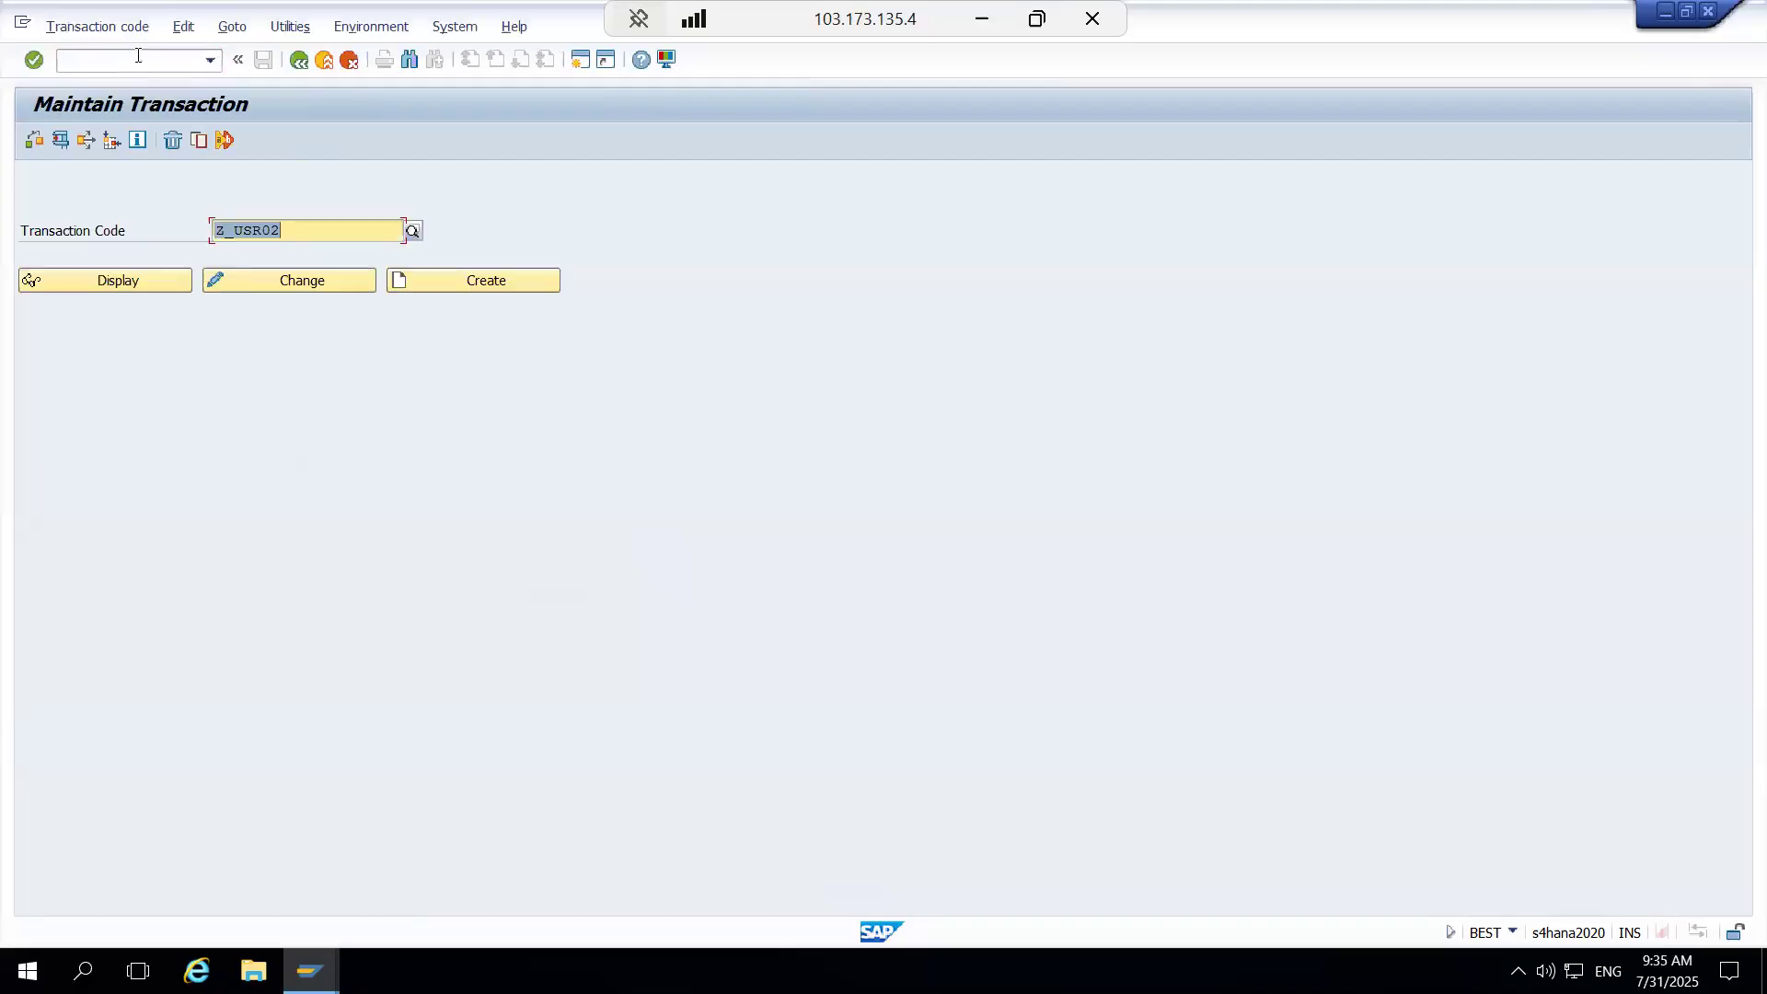
click(141, 284)
click(261, 277)
drag(261, 276, 204, 280)
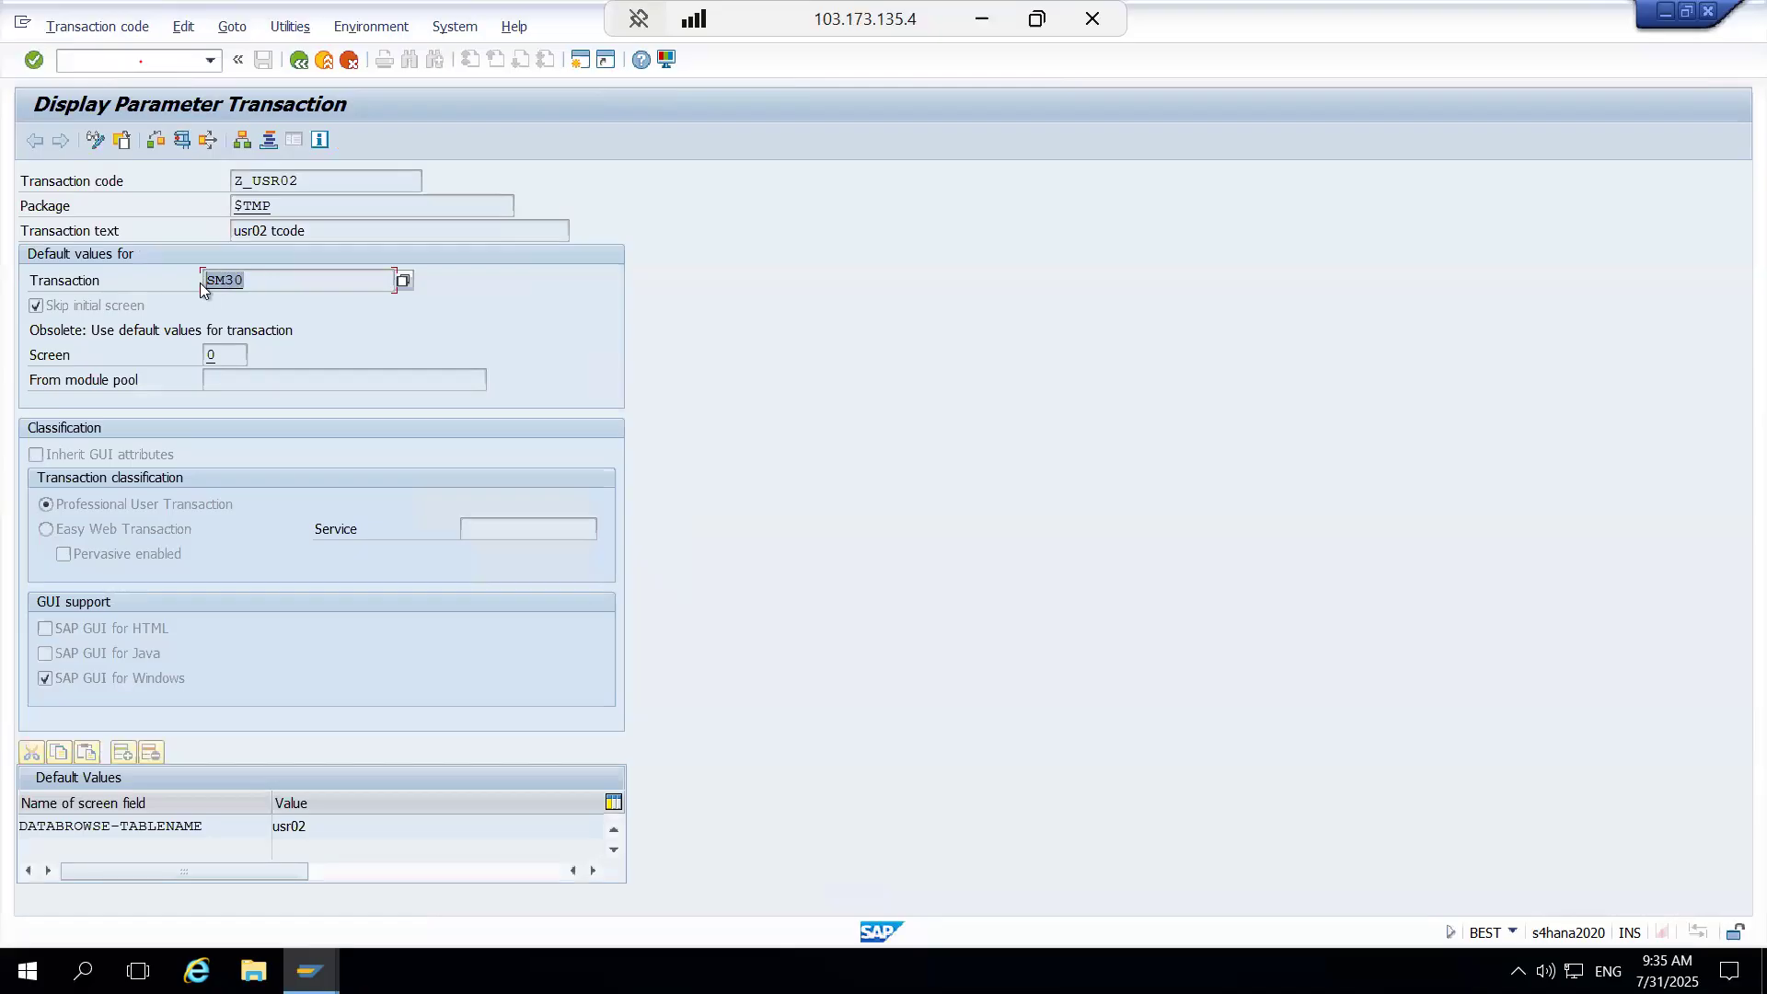
click(316, 826)
drag(327, 824, 273, 826)
Step: Switch Z_USR02 to change mode, set its default transaction to SE16 and save it
click(100, 138)
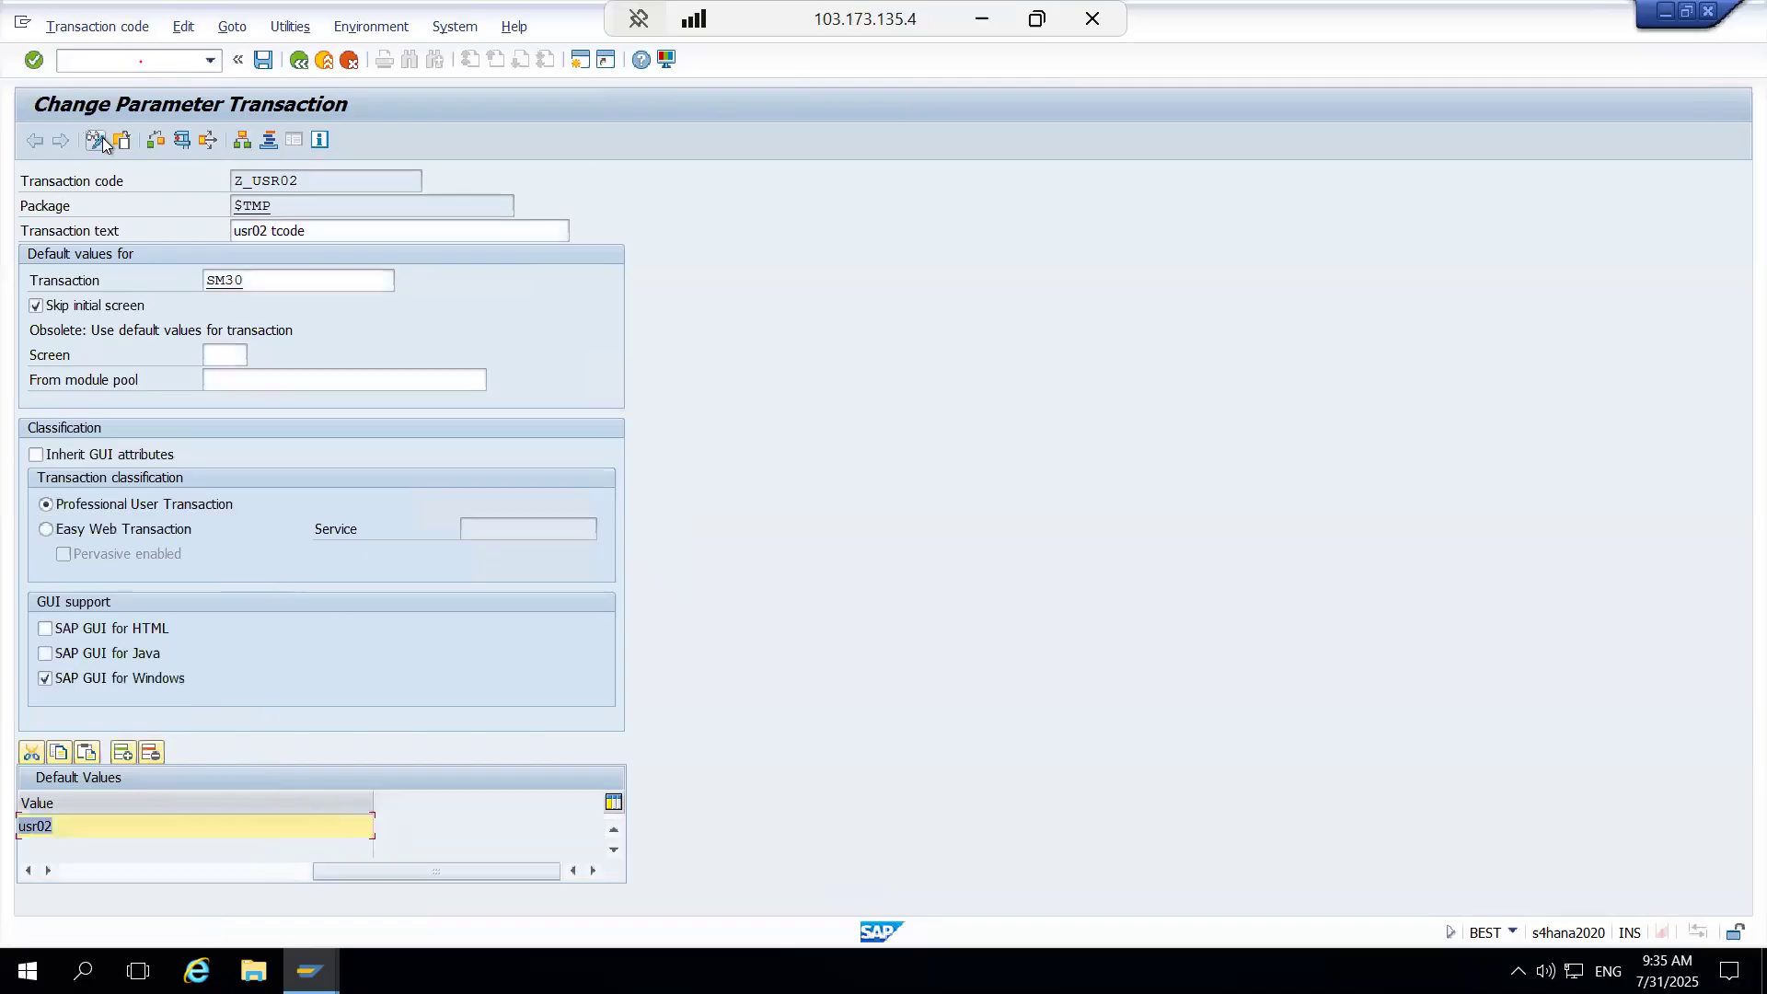
click(259, 284)
key(BackSpace)
key(BackSpace)
key(BackSpace)
key(BackSpace)
text(SE16)
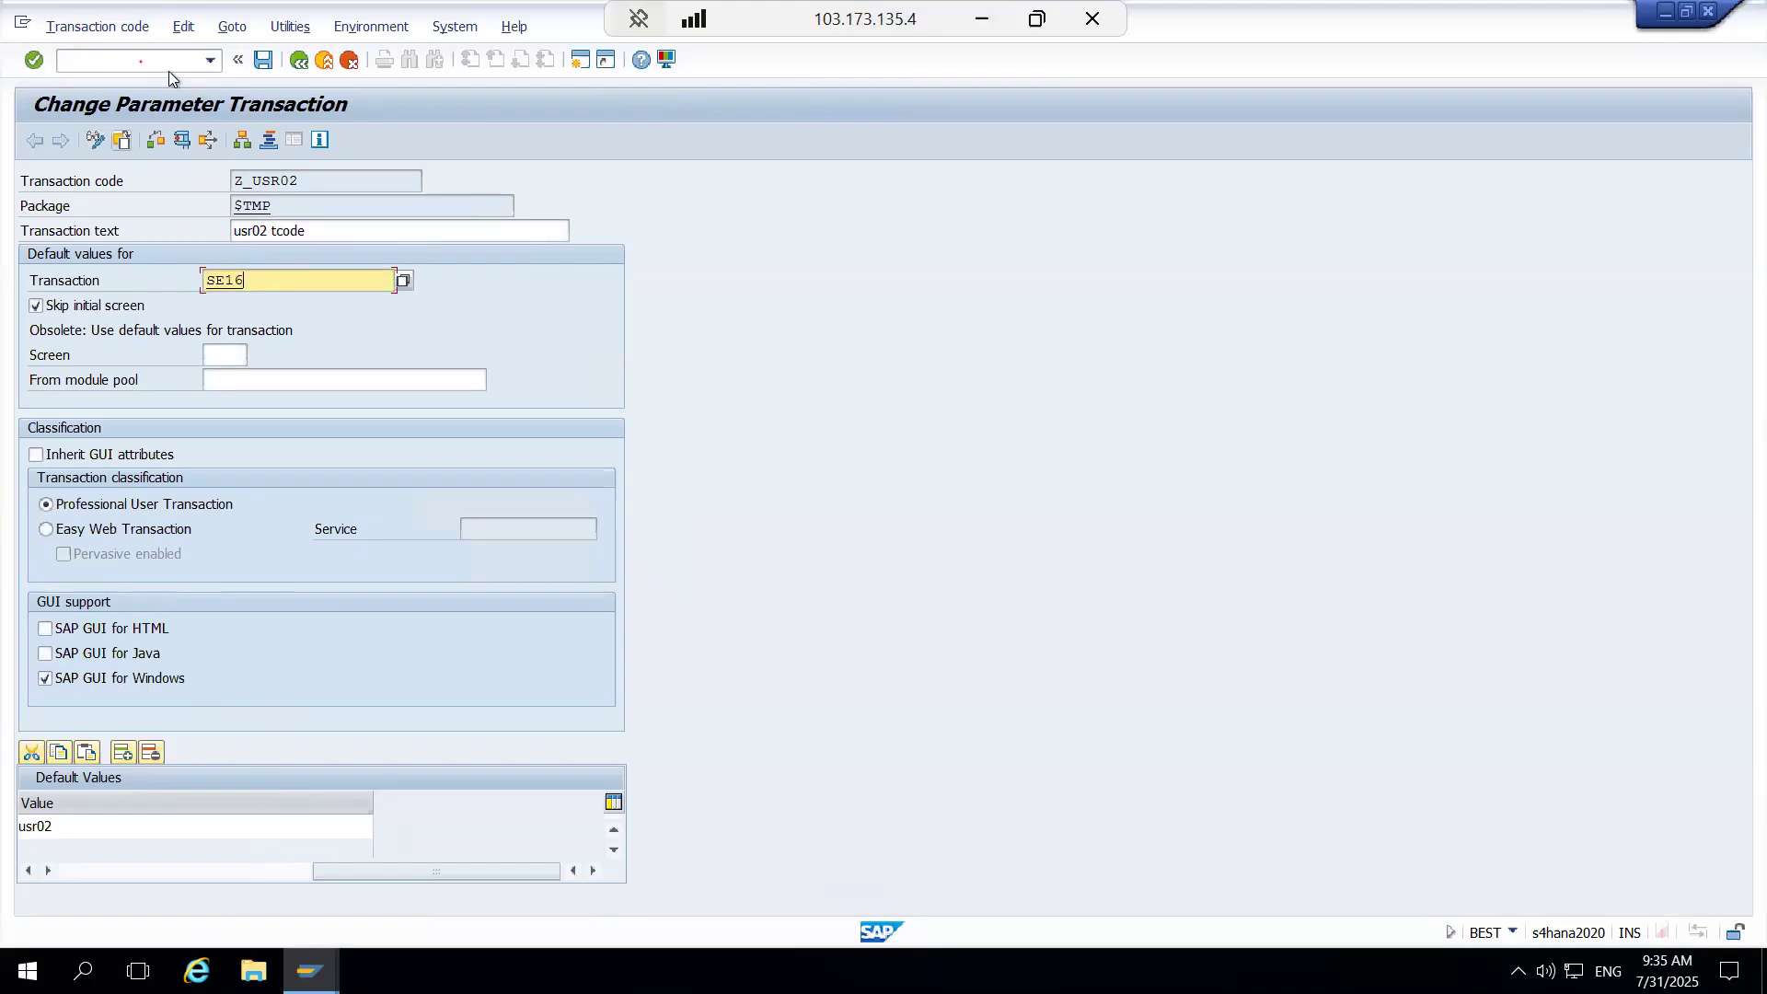
click(263, 60)
key(F3)
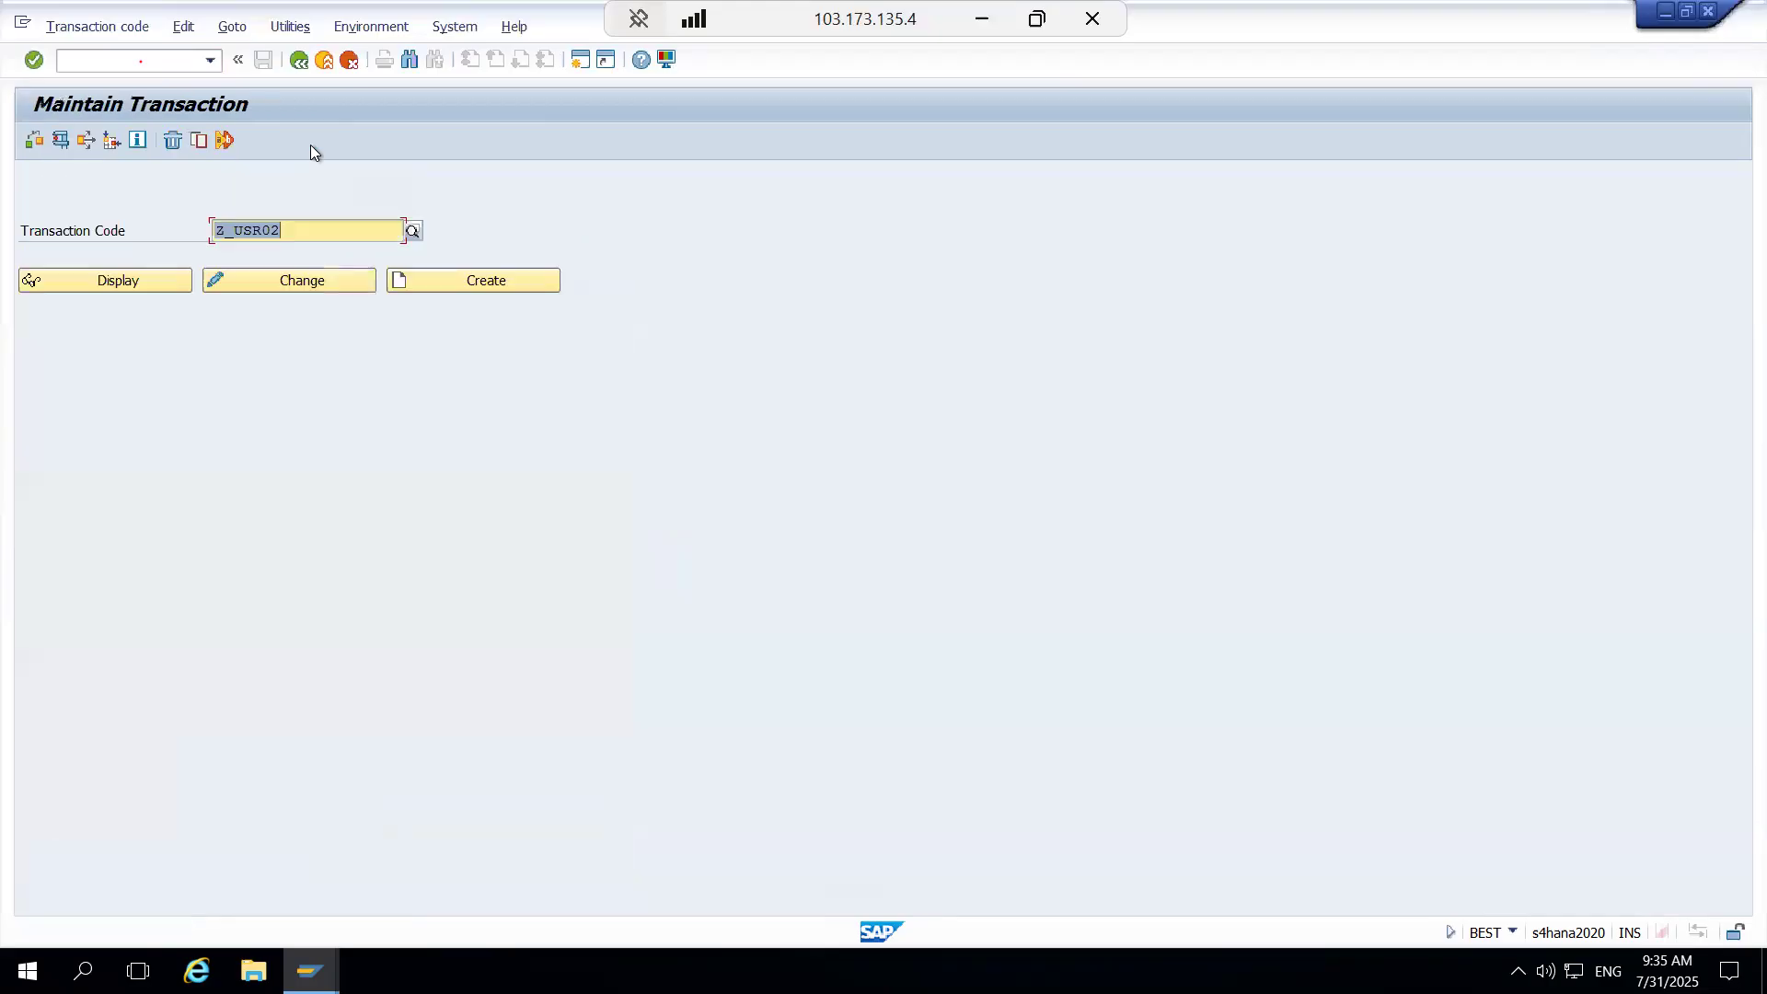
Step: Open parameter transaction MF36 for changing
key(BackSpace)
text(mf)
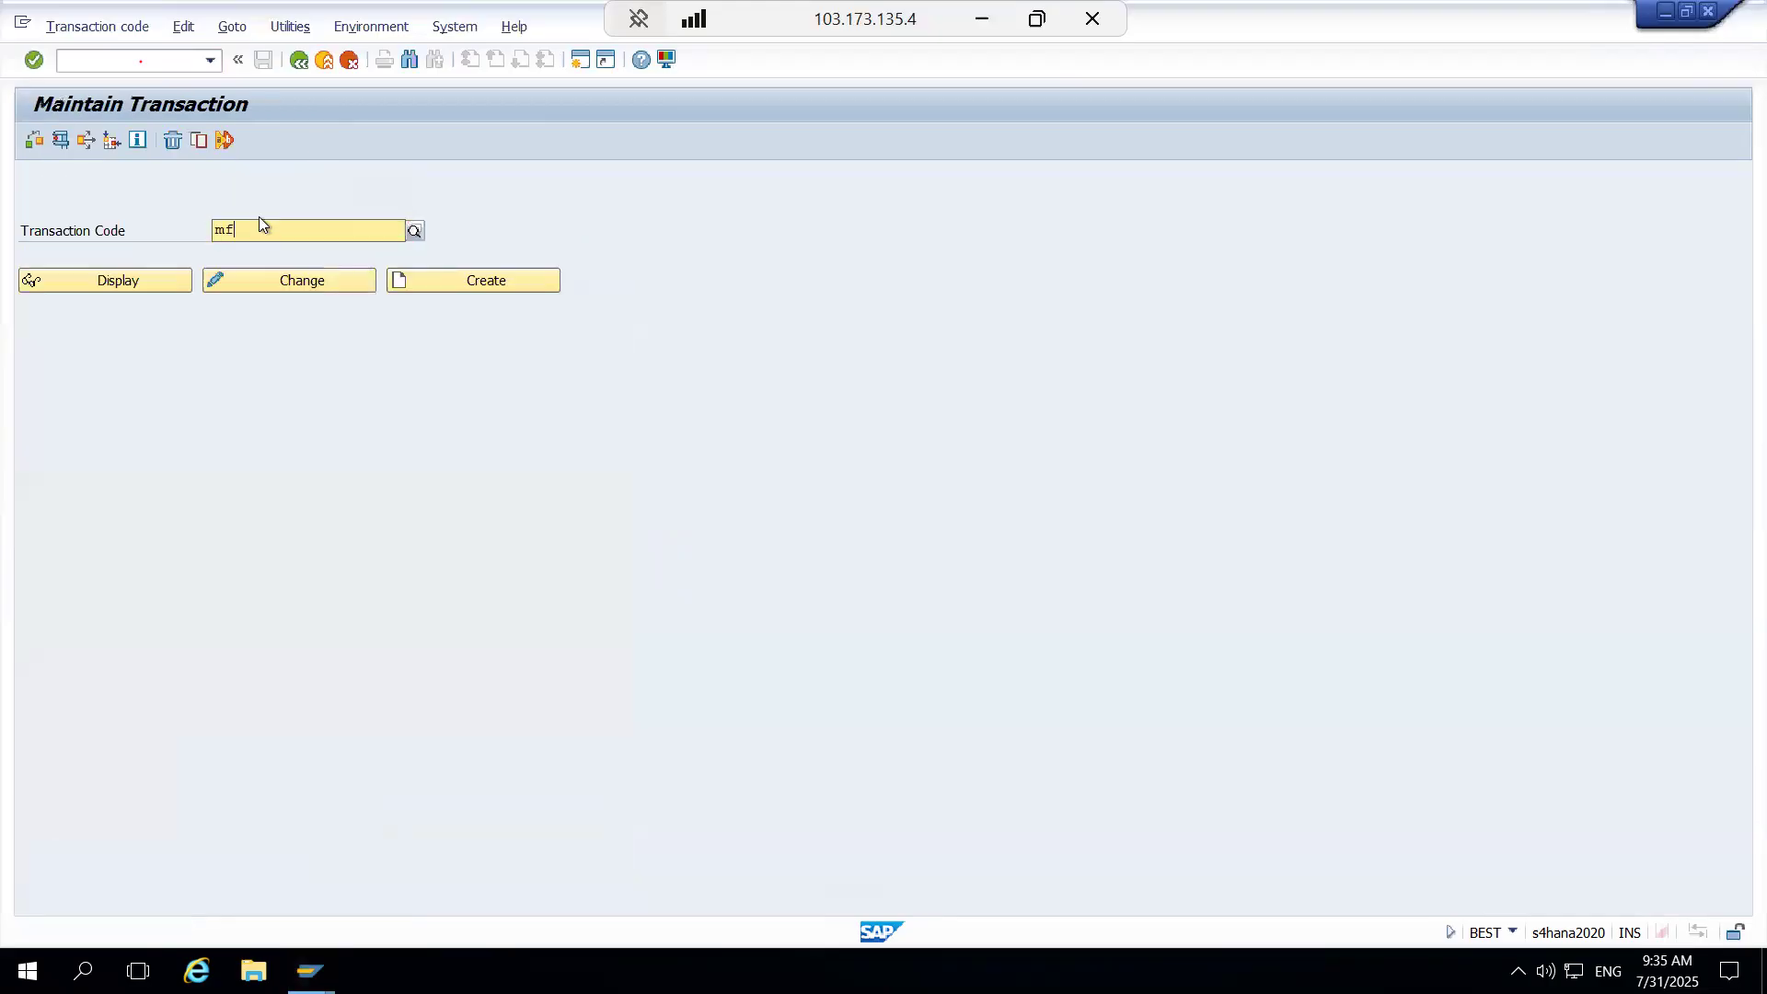
text(30)
key(Return)
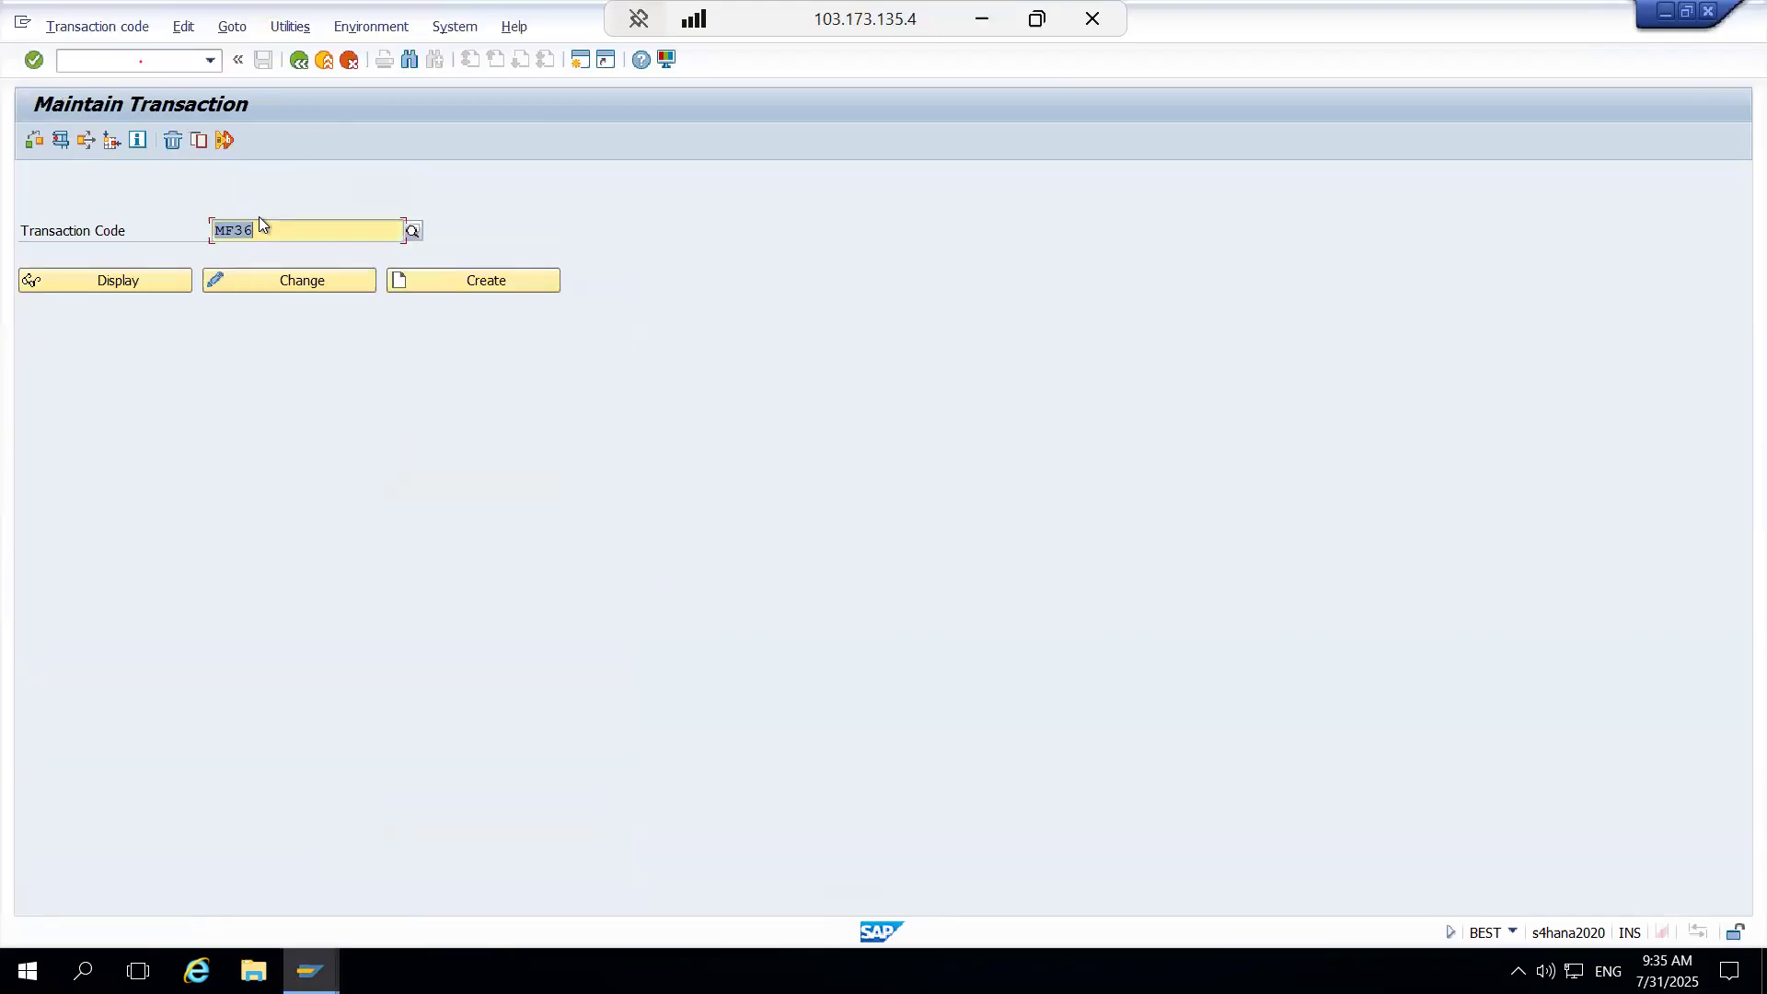
click(233, 274)
key(Return)
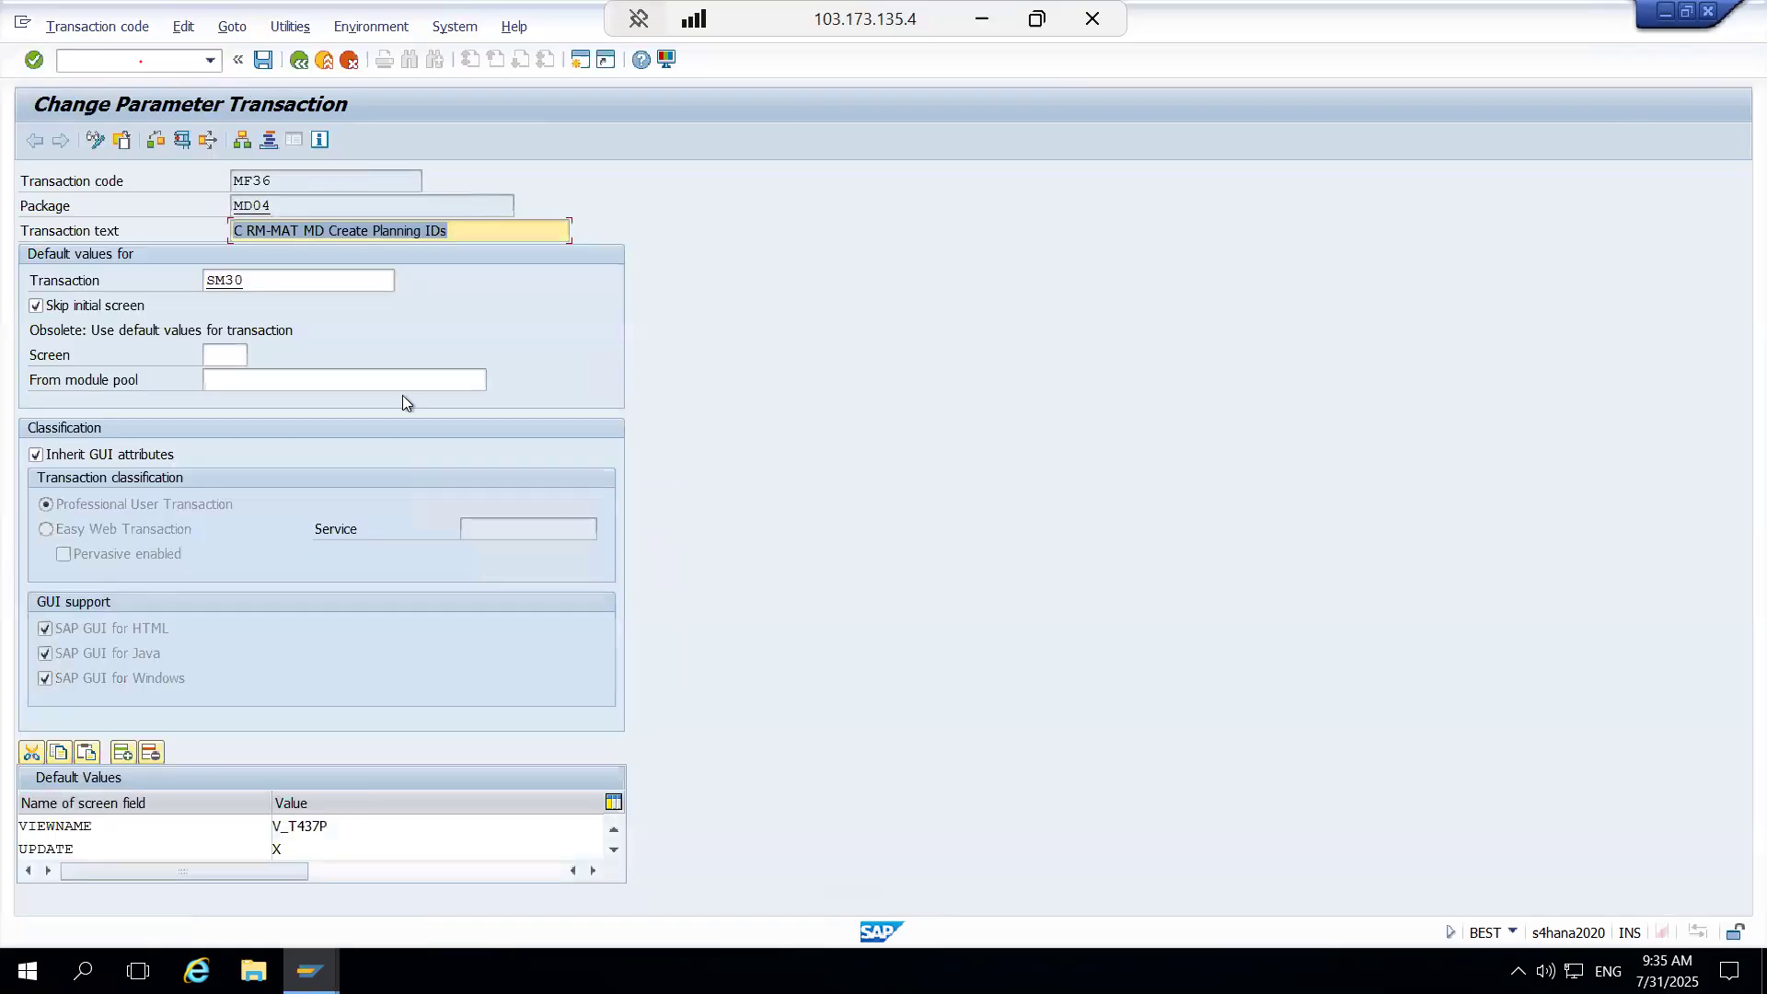
Step: Set MF36's default transaction to SE16 and save it under workbench request S4HK900181 with a new task
click(277, 280)
key(BackSpace)
key(BackSpace)
key(BackSpace)
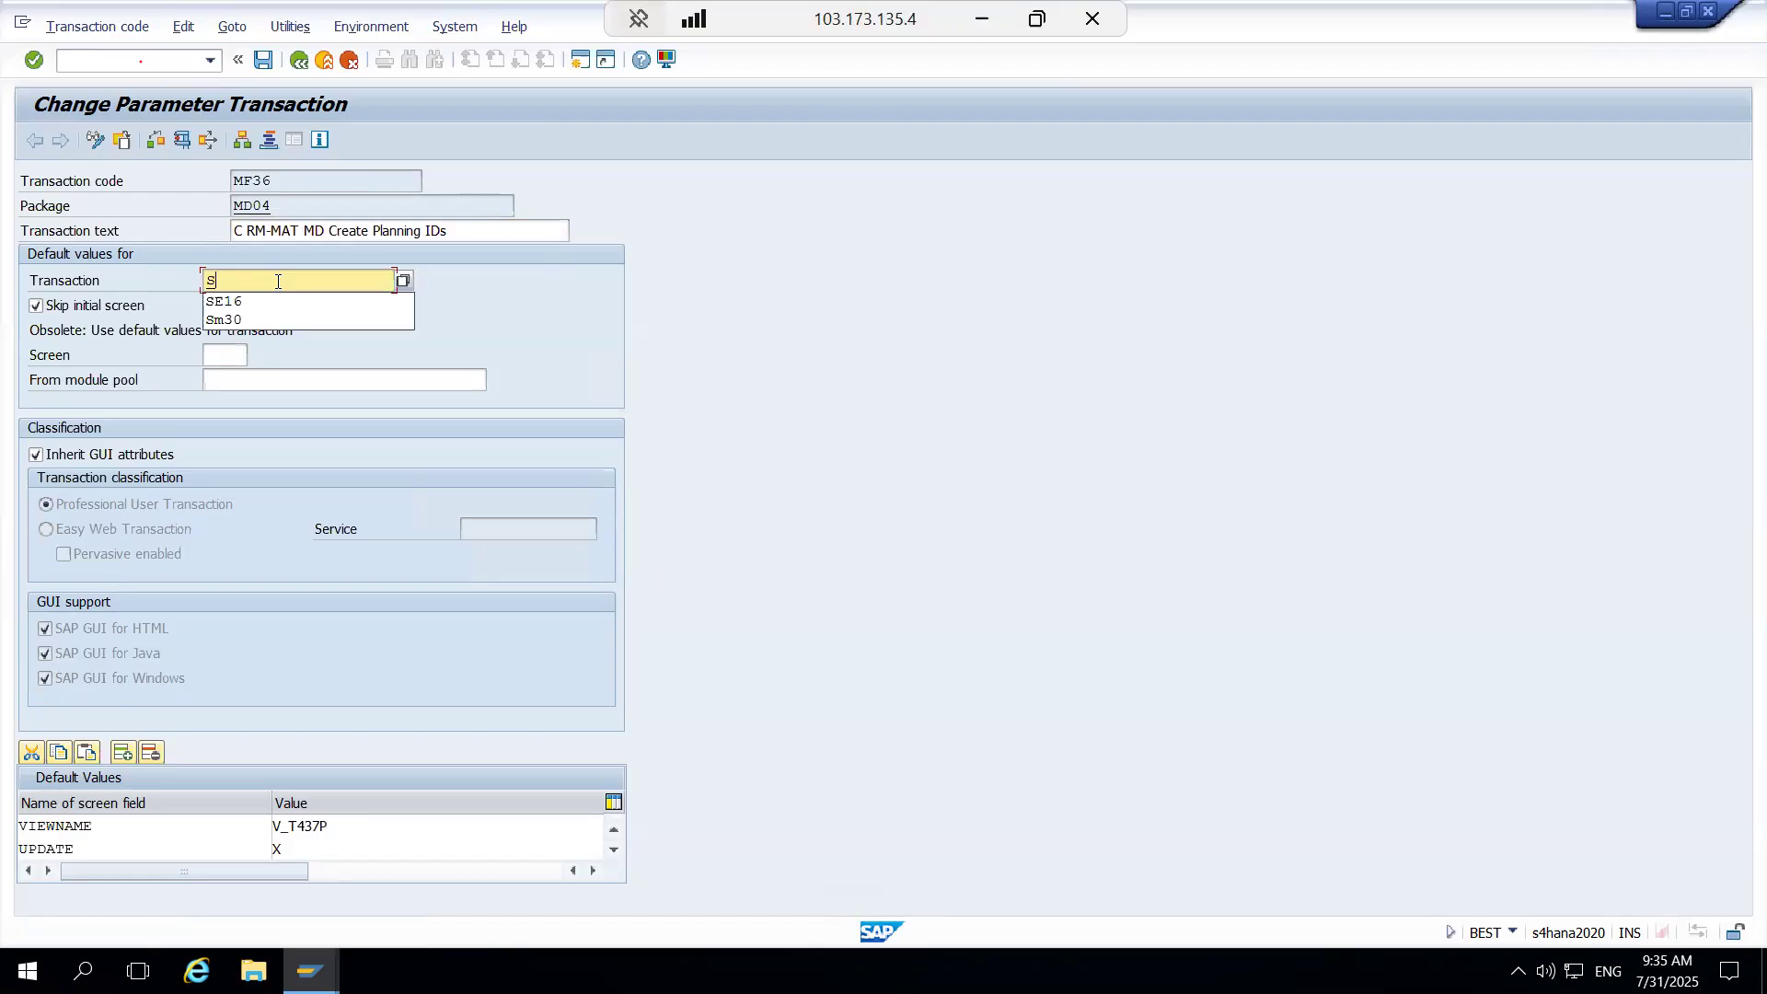
click(256, 296)
click(262, 60)
click(457, 383)
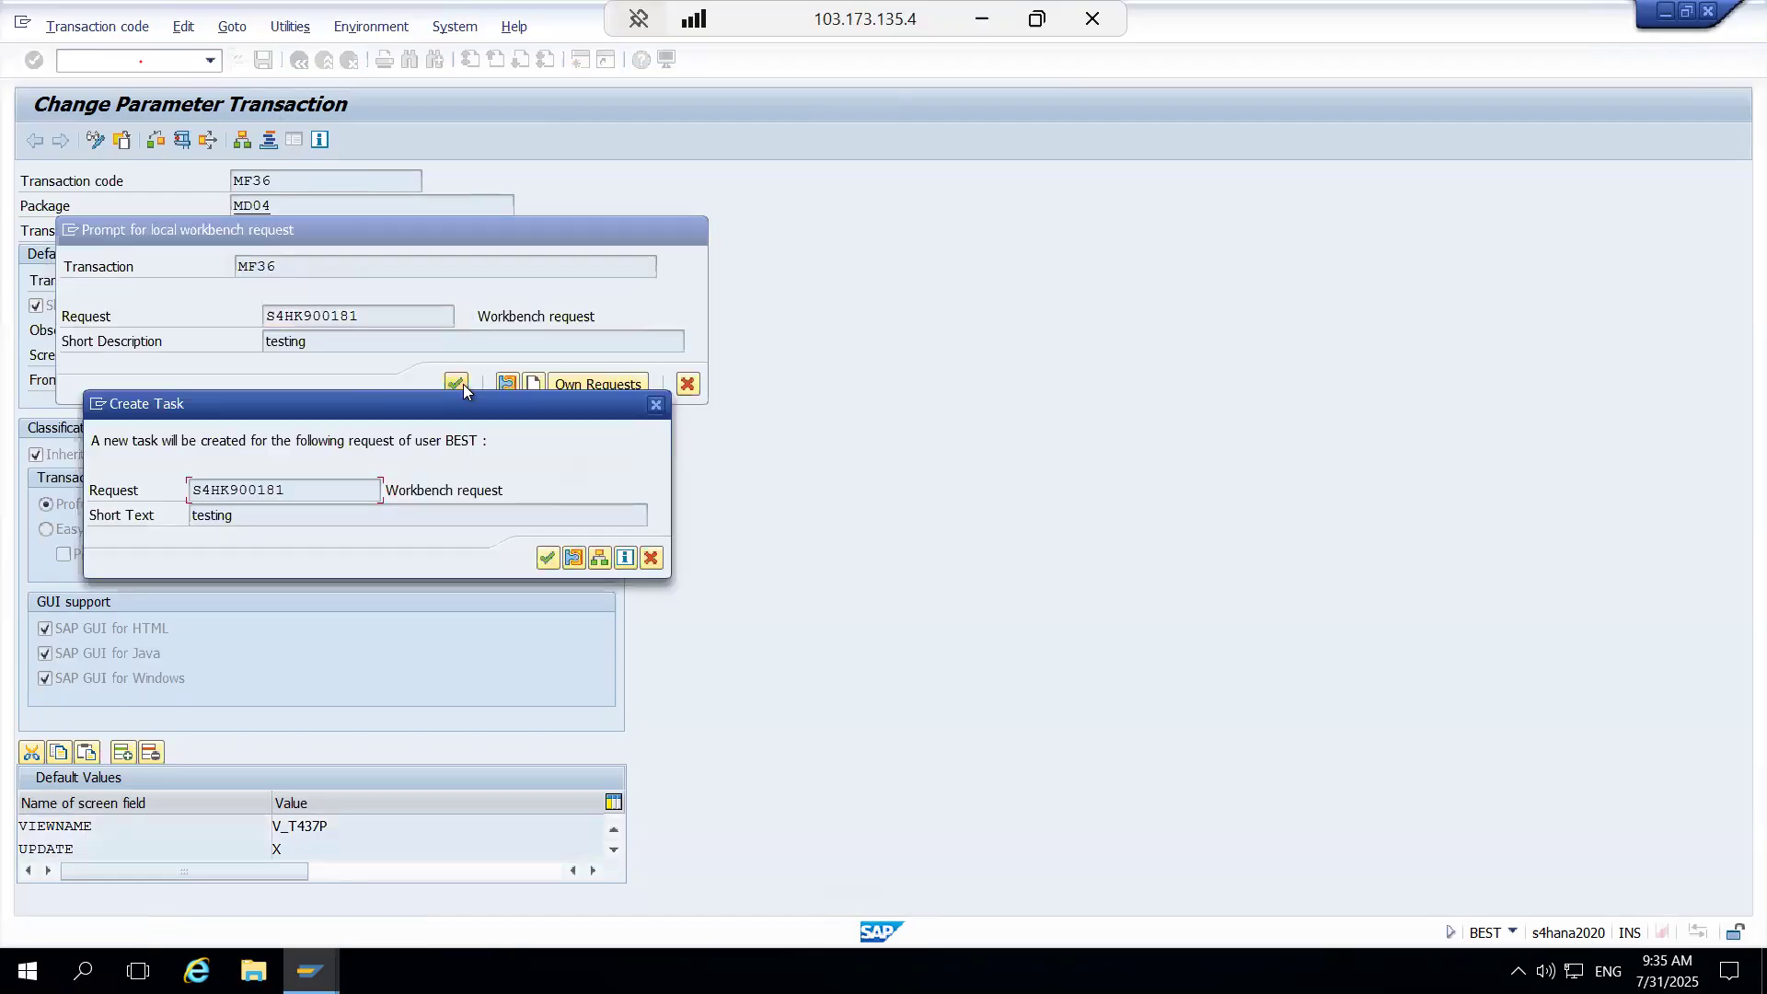
click(548, 558)
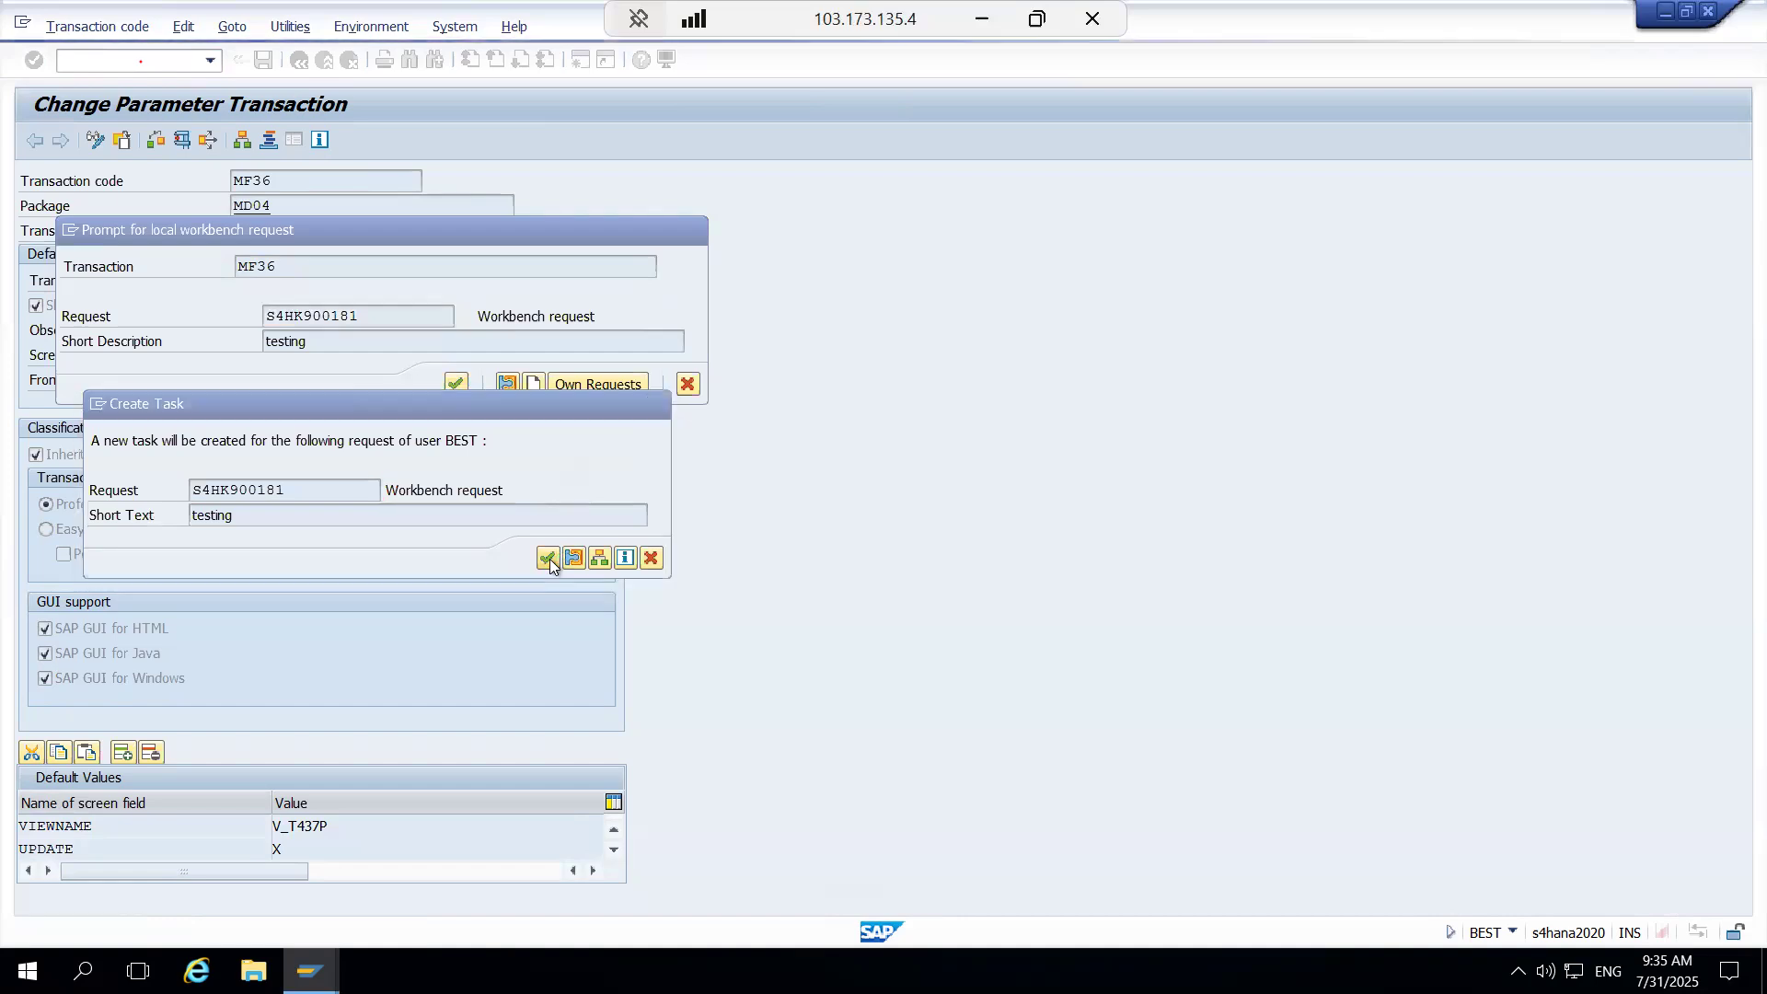
Step: Run MF36, list the table entries without any selection criteria, and return to the selection screen
click(136, 57)
text(/nm)
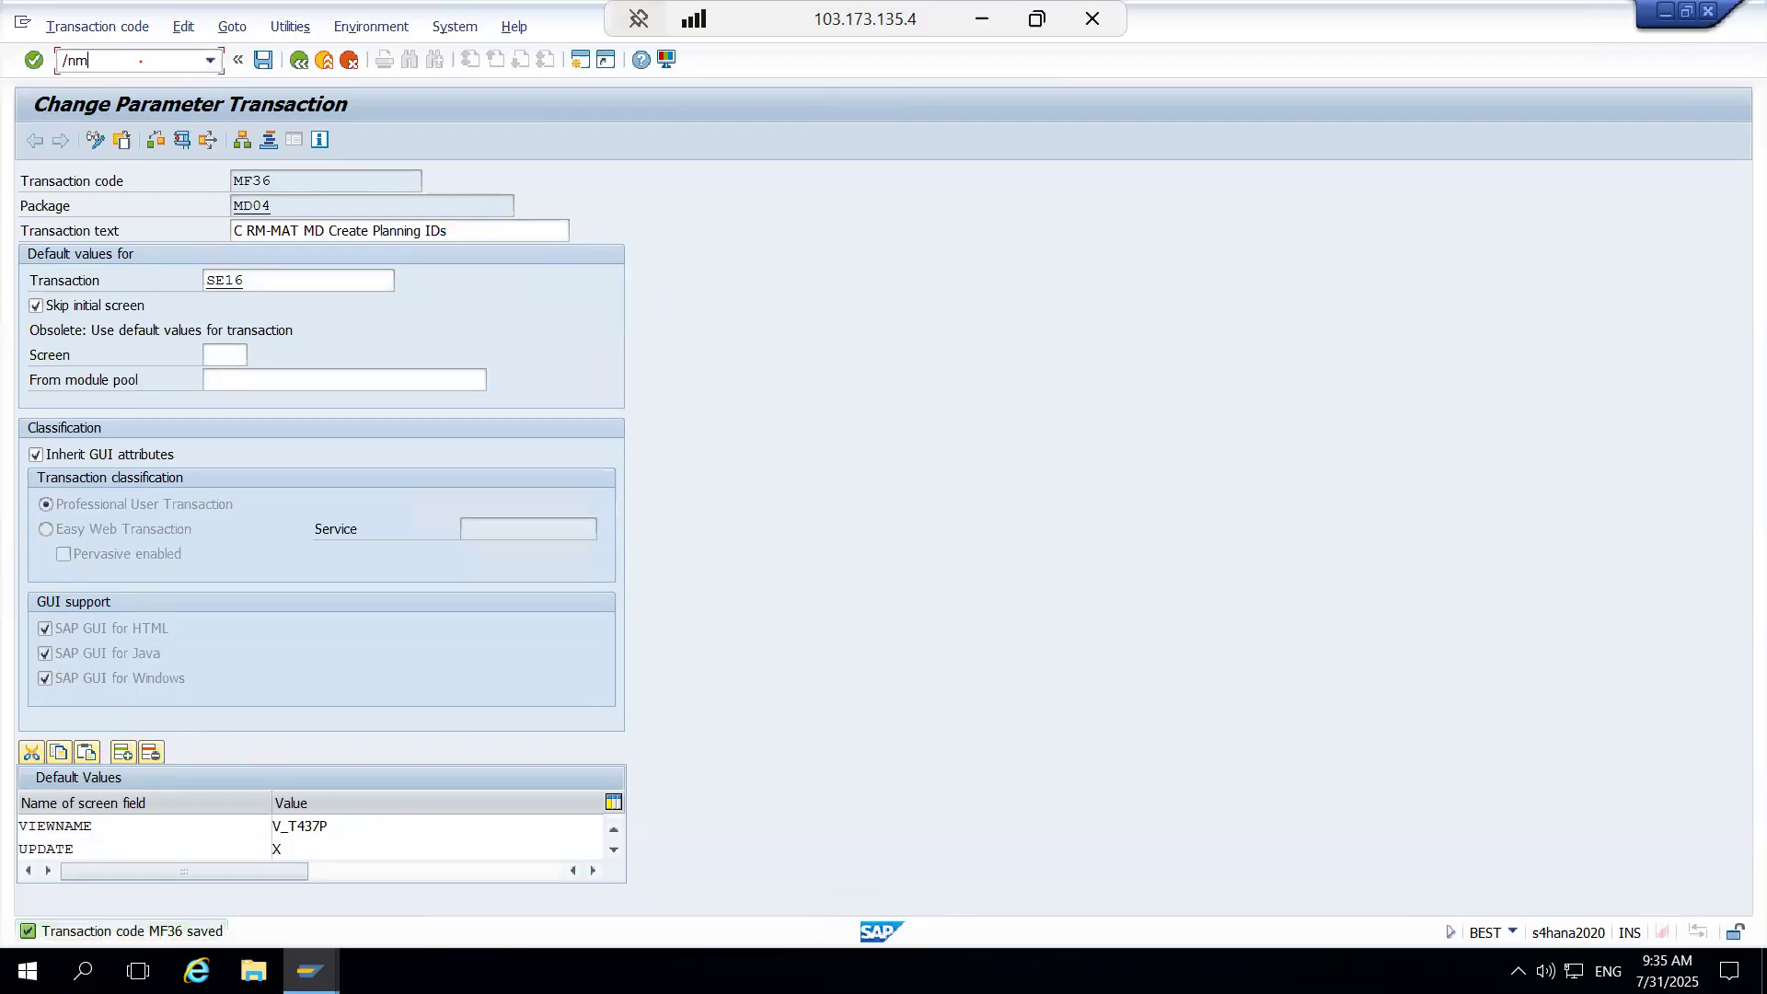
text(f36)
key(Return)
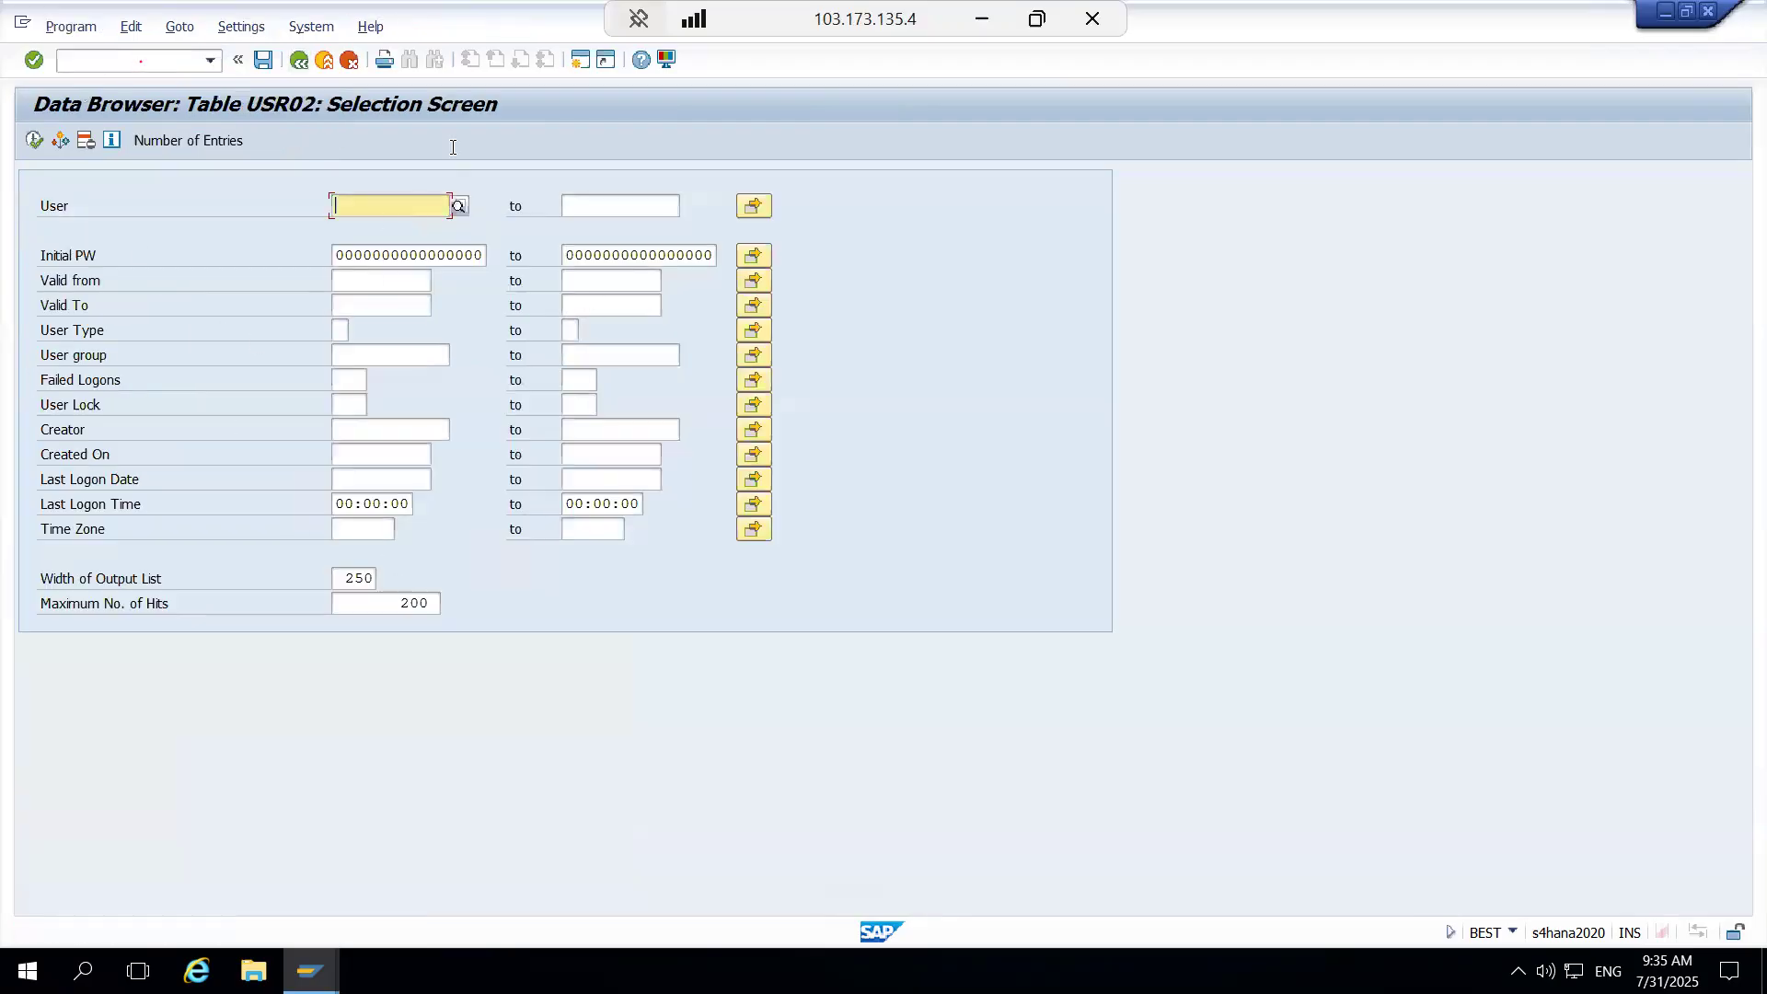
click(33, 141)
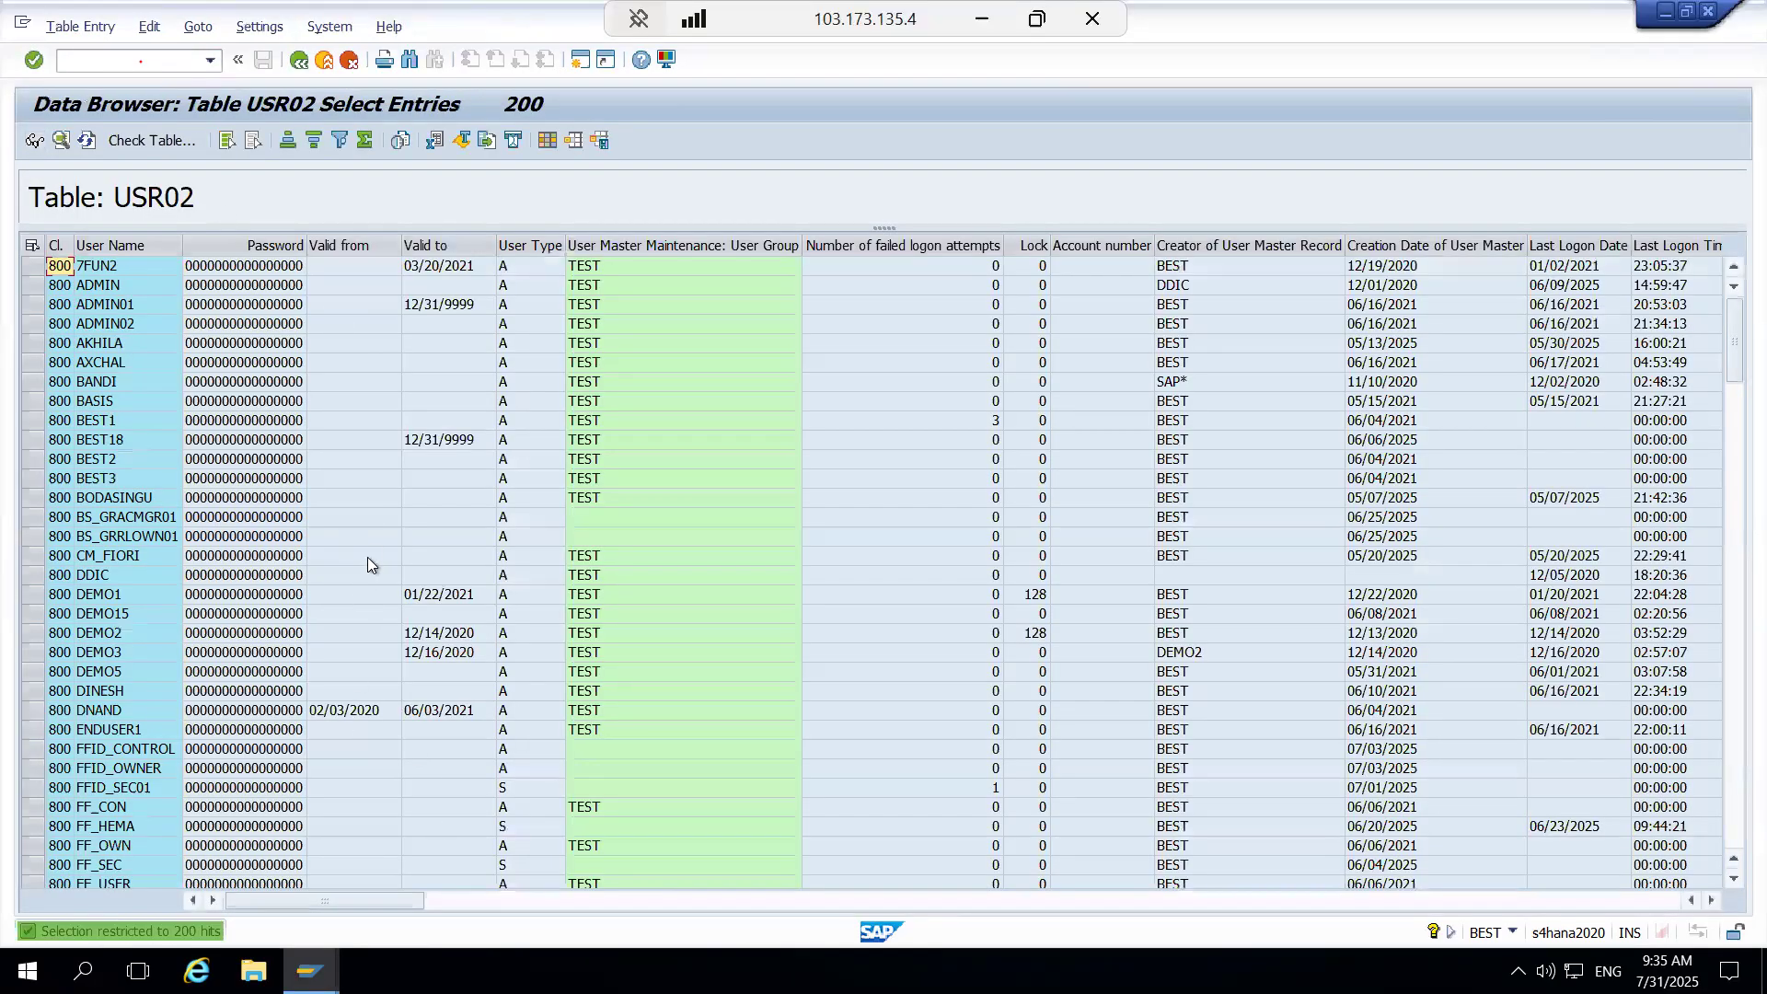
key(F3)
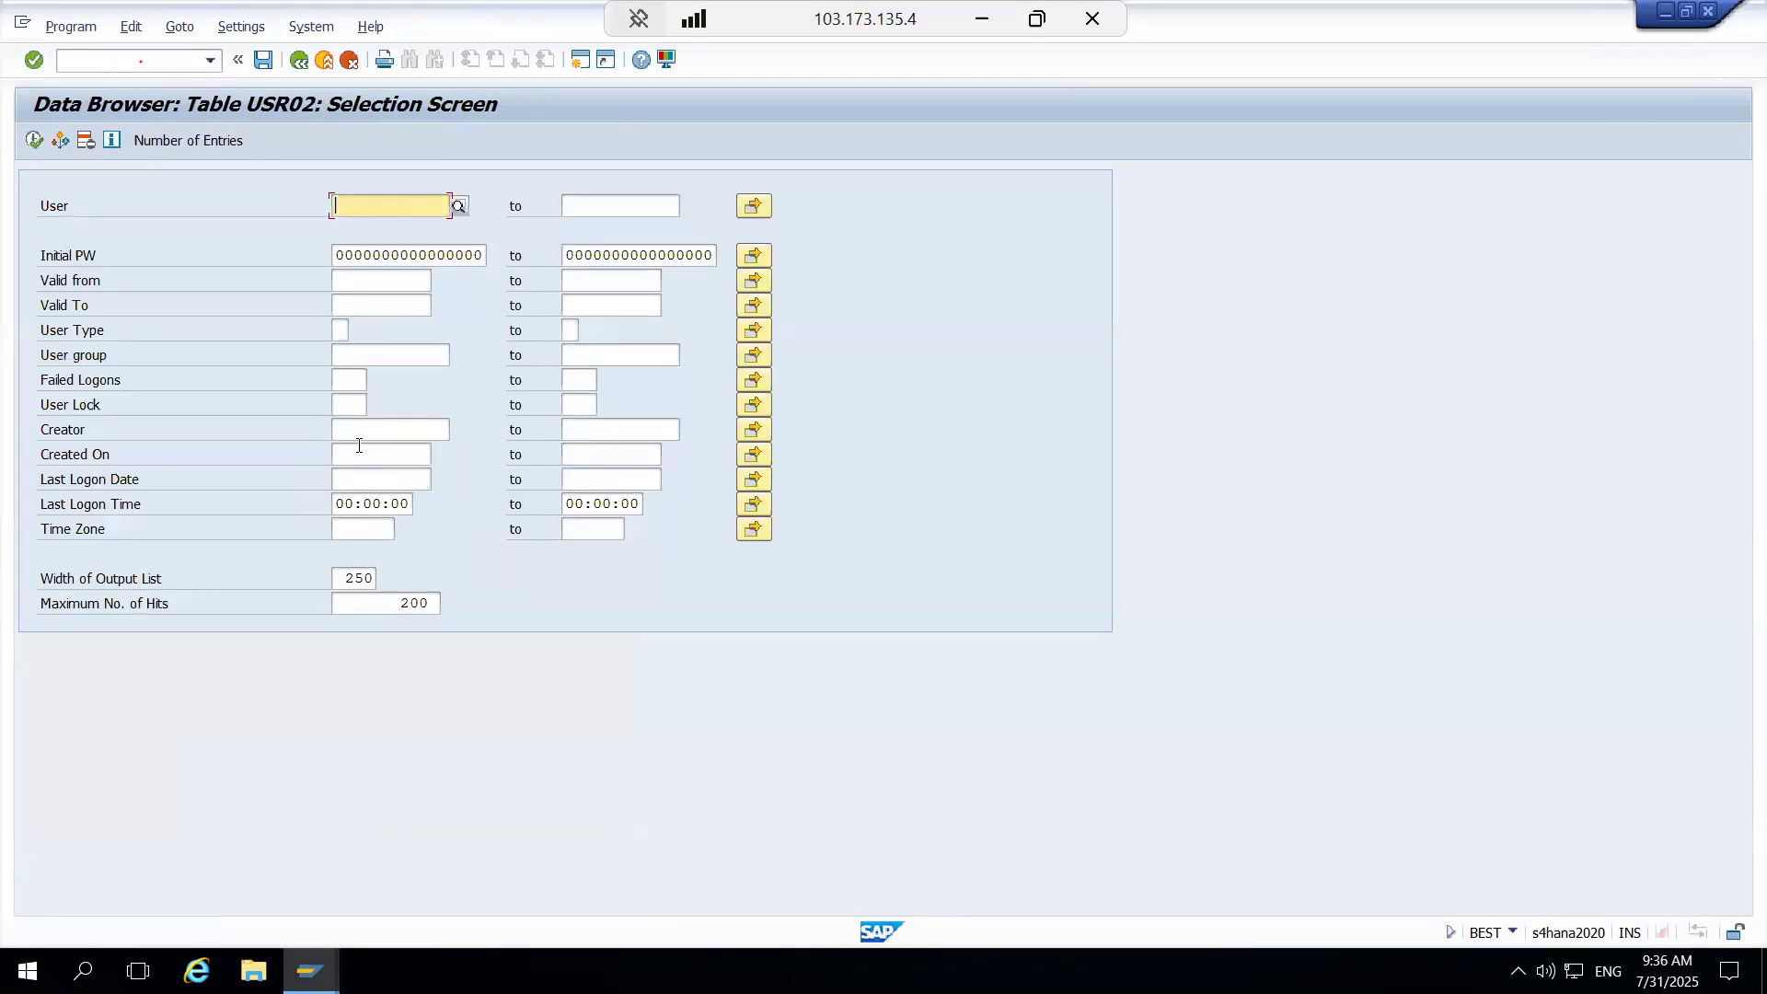
key(alt+Tab)
key(alt+Tab)
key(alt+Tab)
key(alt+Tab)
Step: Return to SE93 and reopen parameter transaction MF36 for changing
click(142, 57)
text(/nse9)
key(Return)
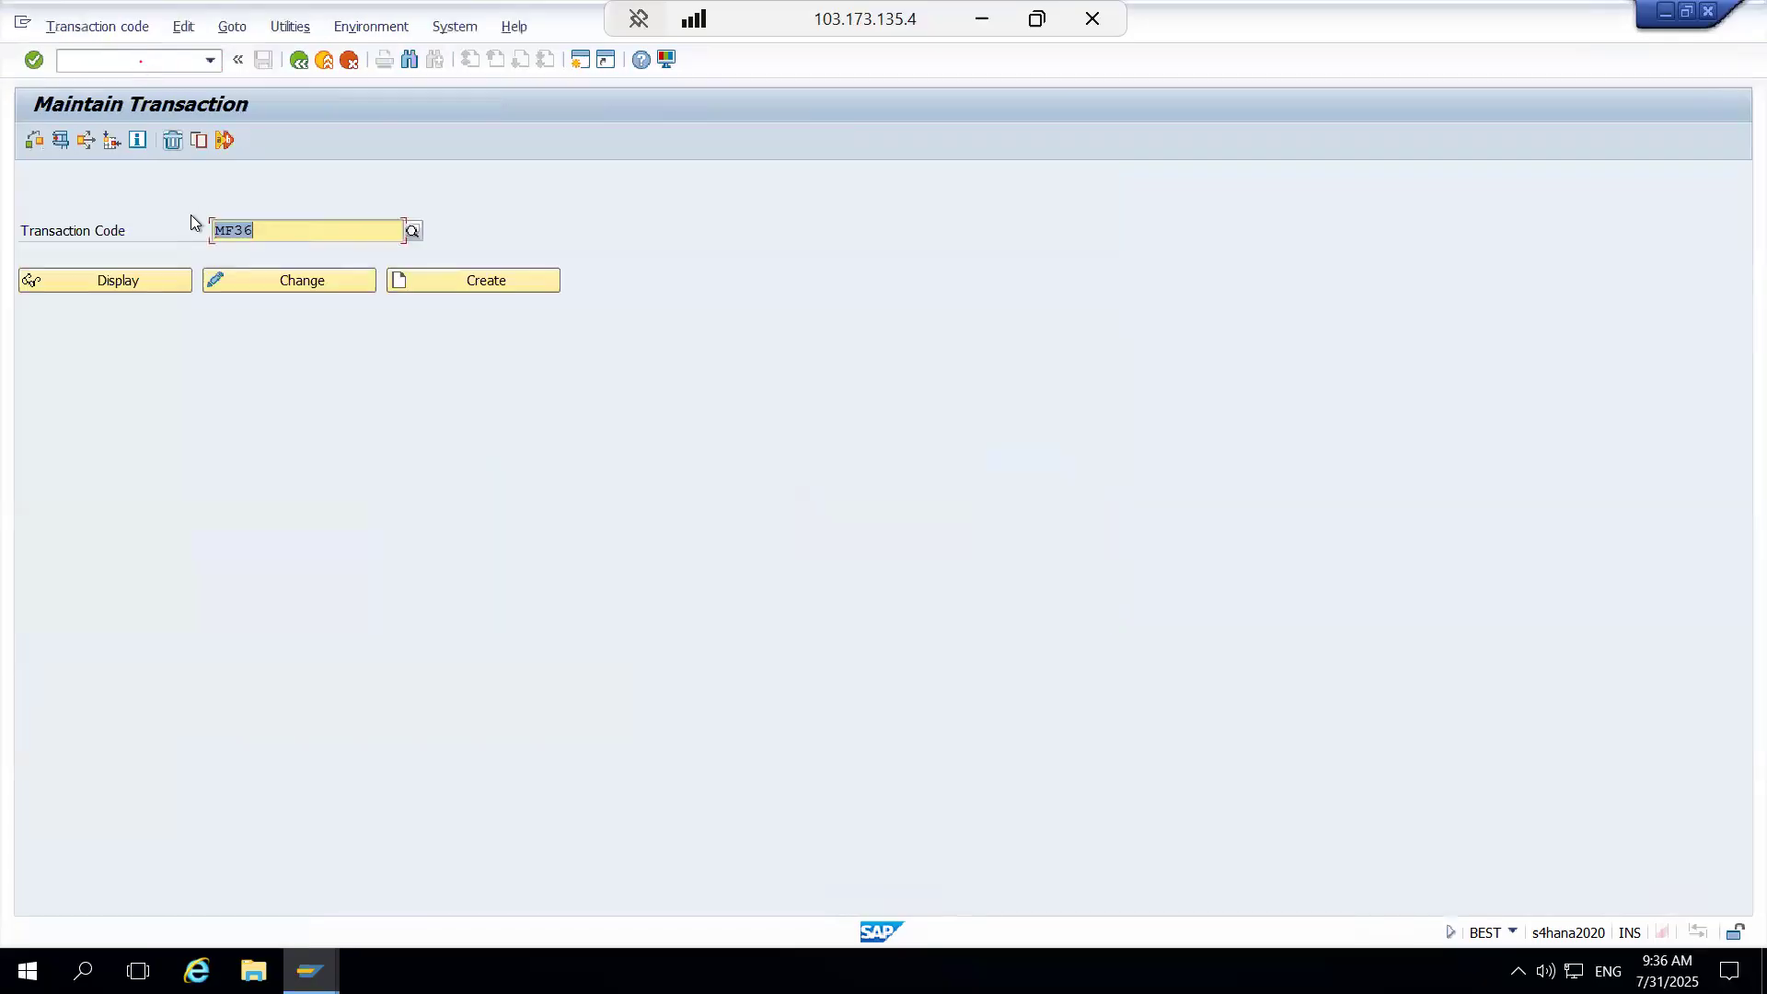
click(248, 289)
key(Return)
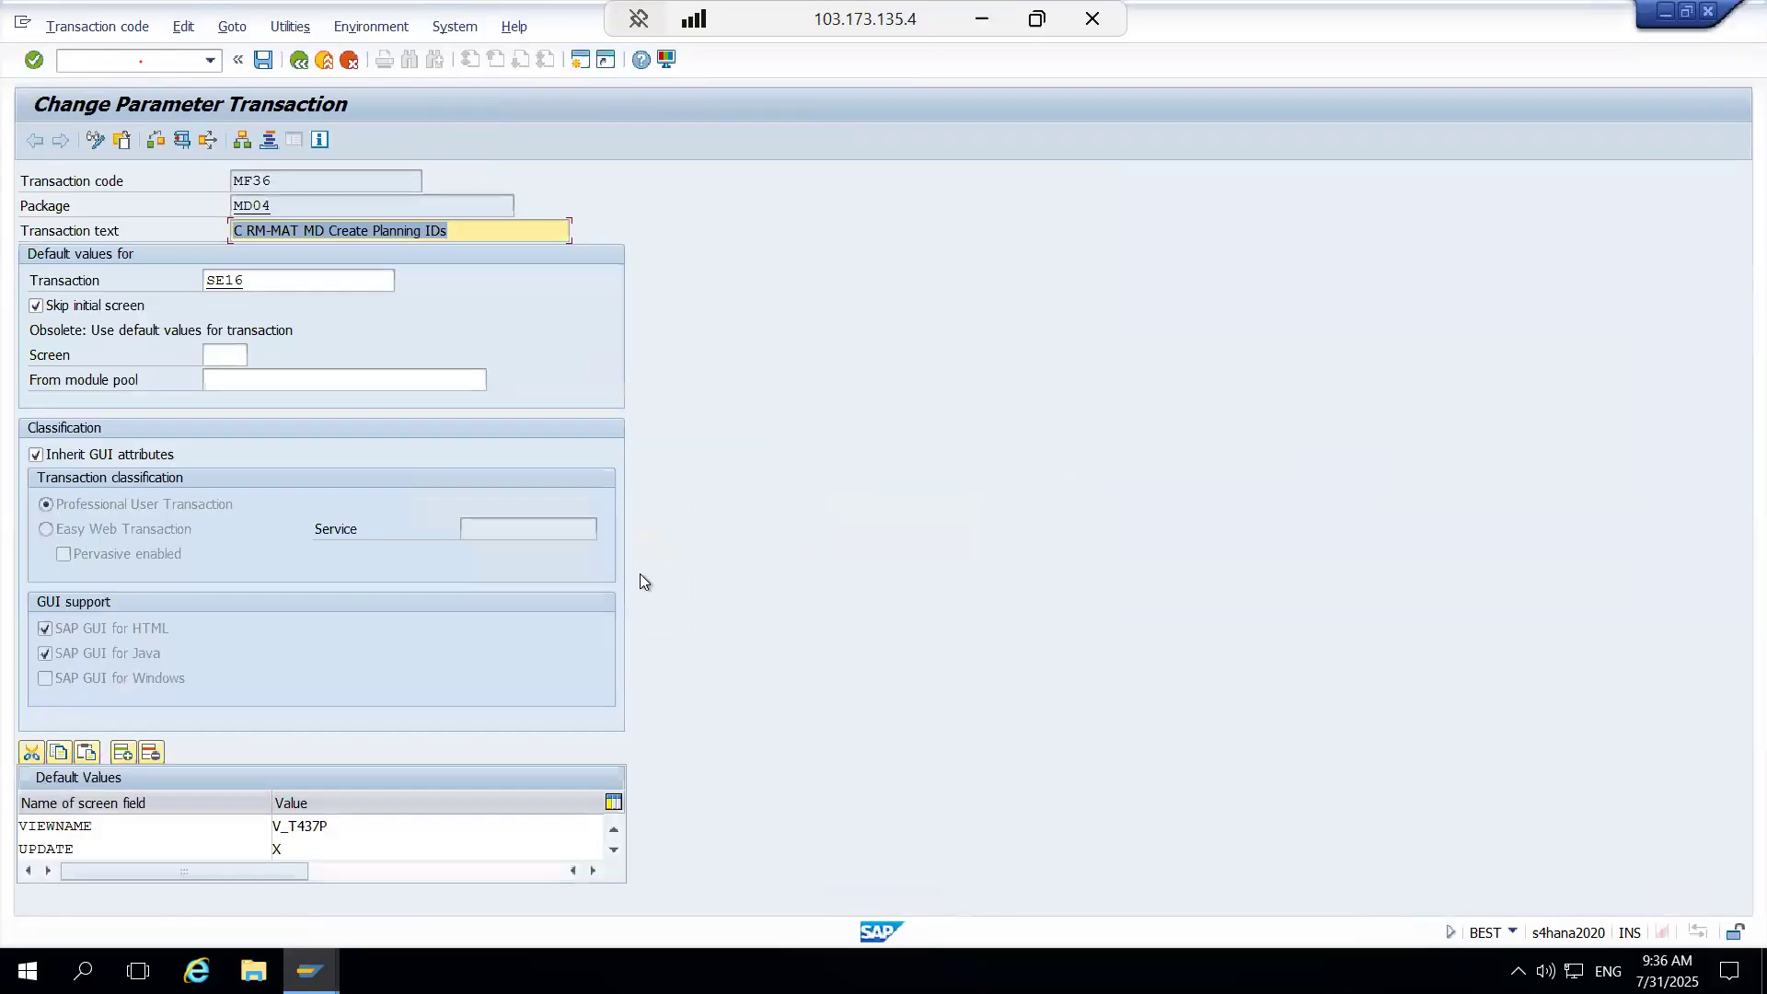
Step: Set MF36's default transaction to SM30 and save the change
double_click(336, 827)
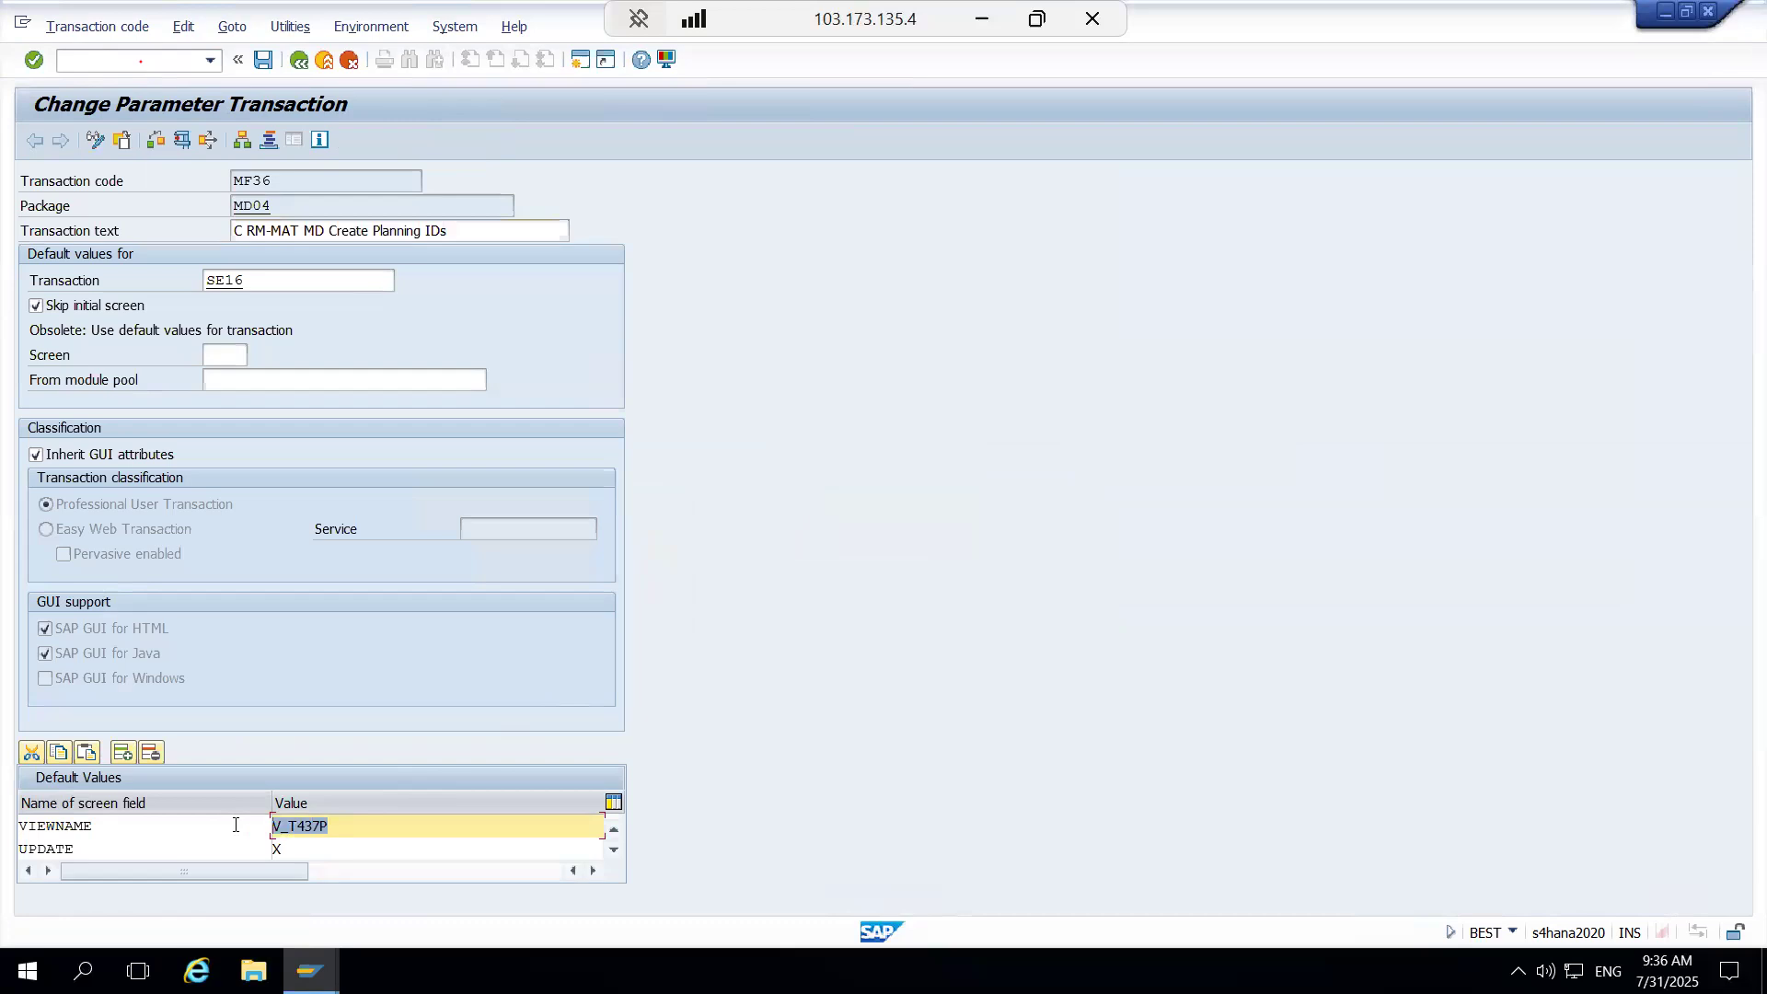
double_click(279, 285)
text(SM30)
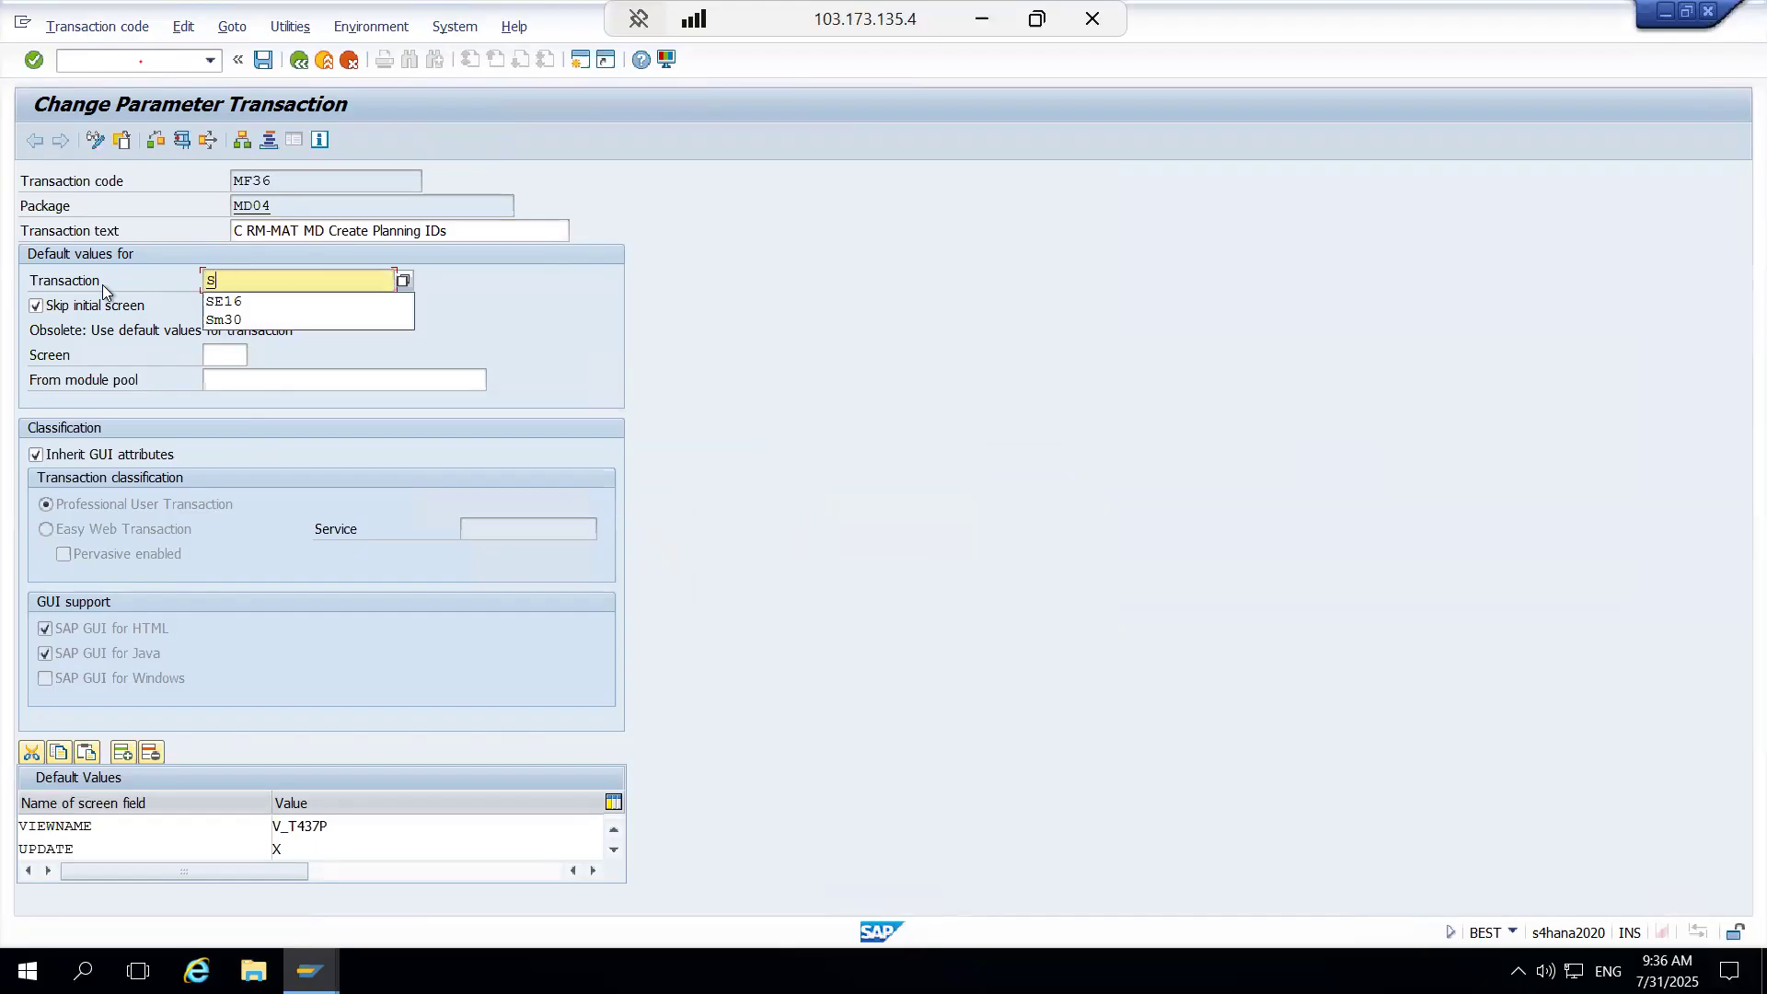
key(Down)
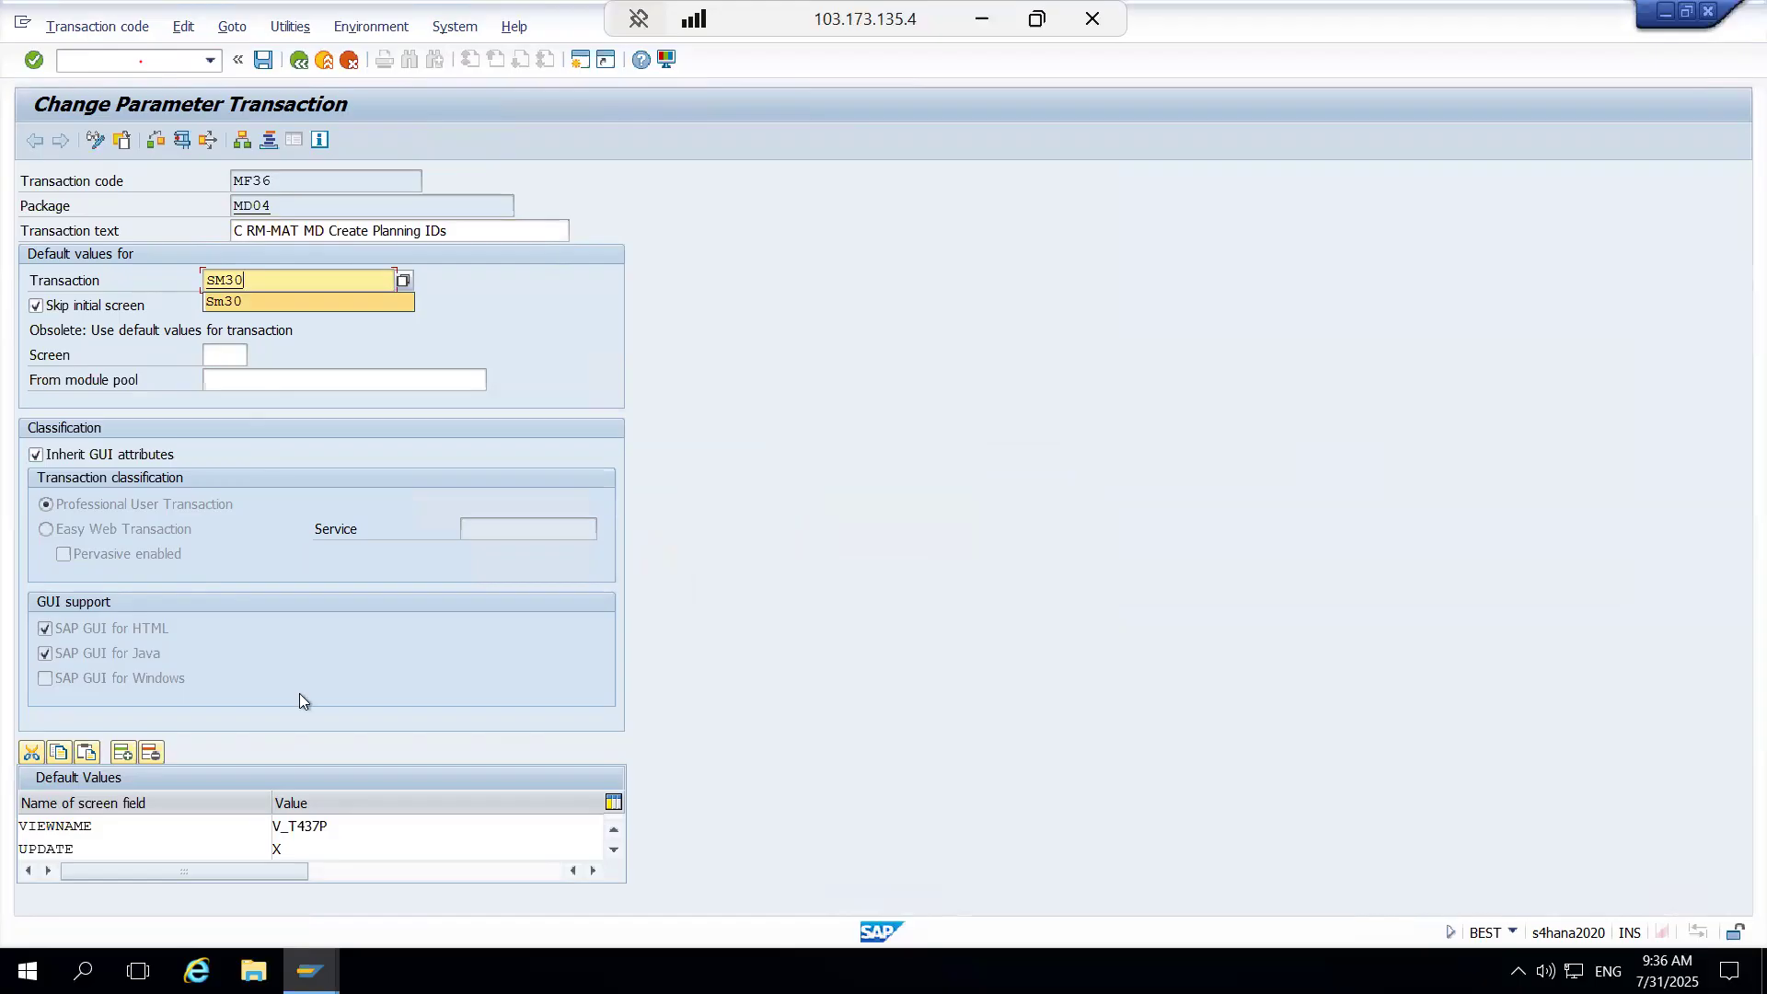
click(264, 60)
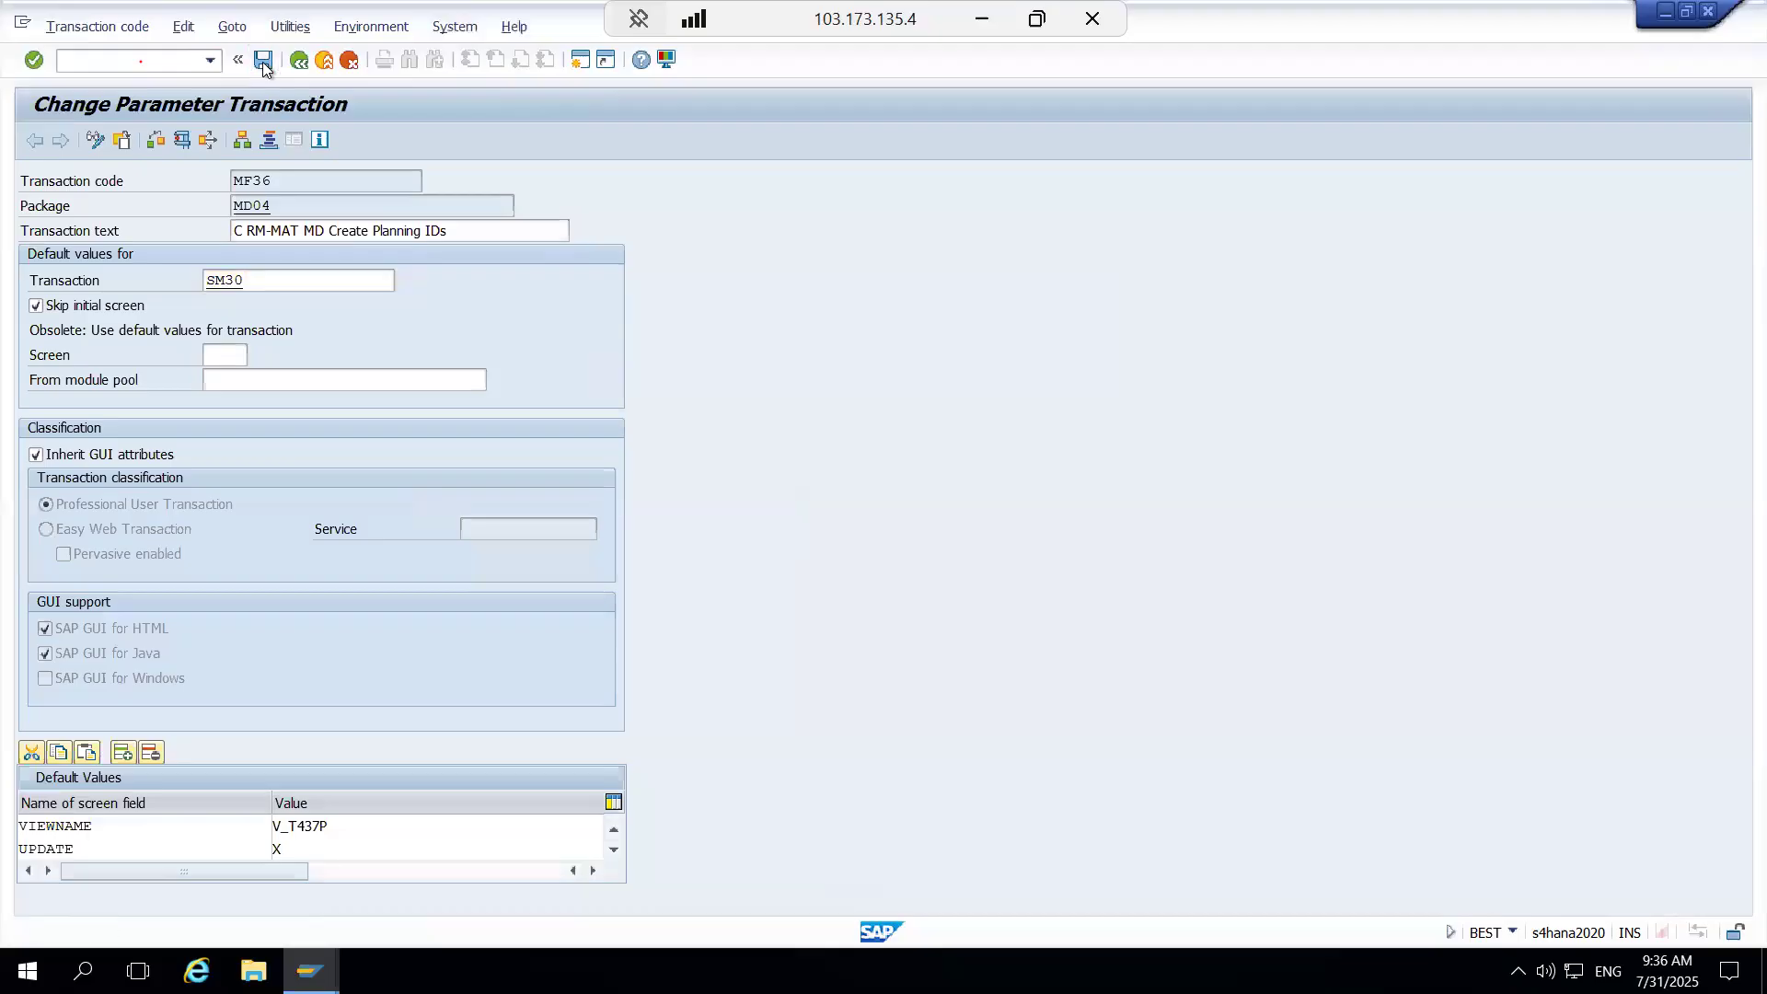
Step: Run MF36 to test which view it opens, then leave it
click(132, 64)
text(/)
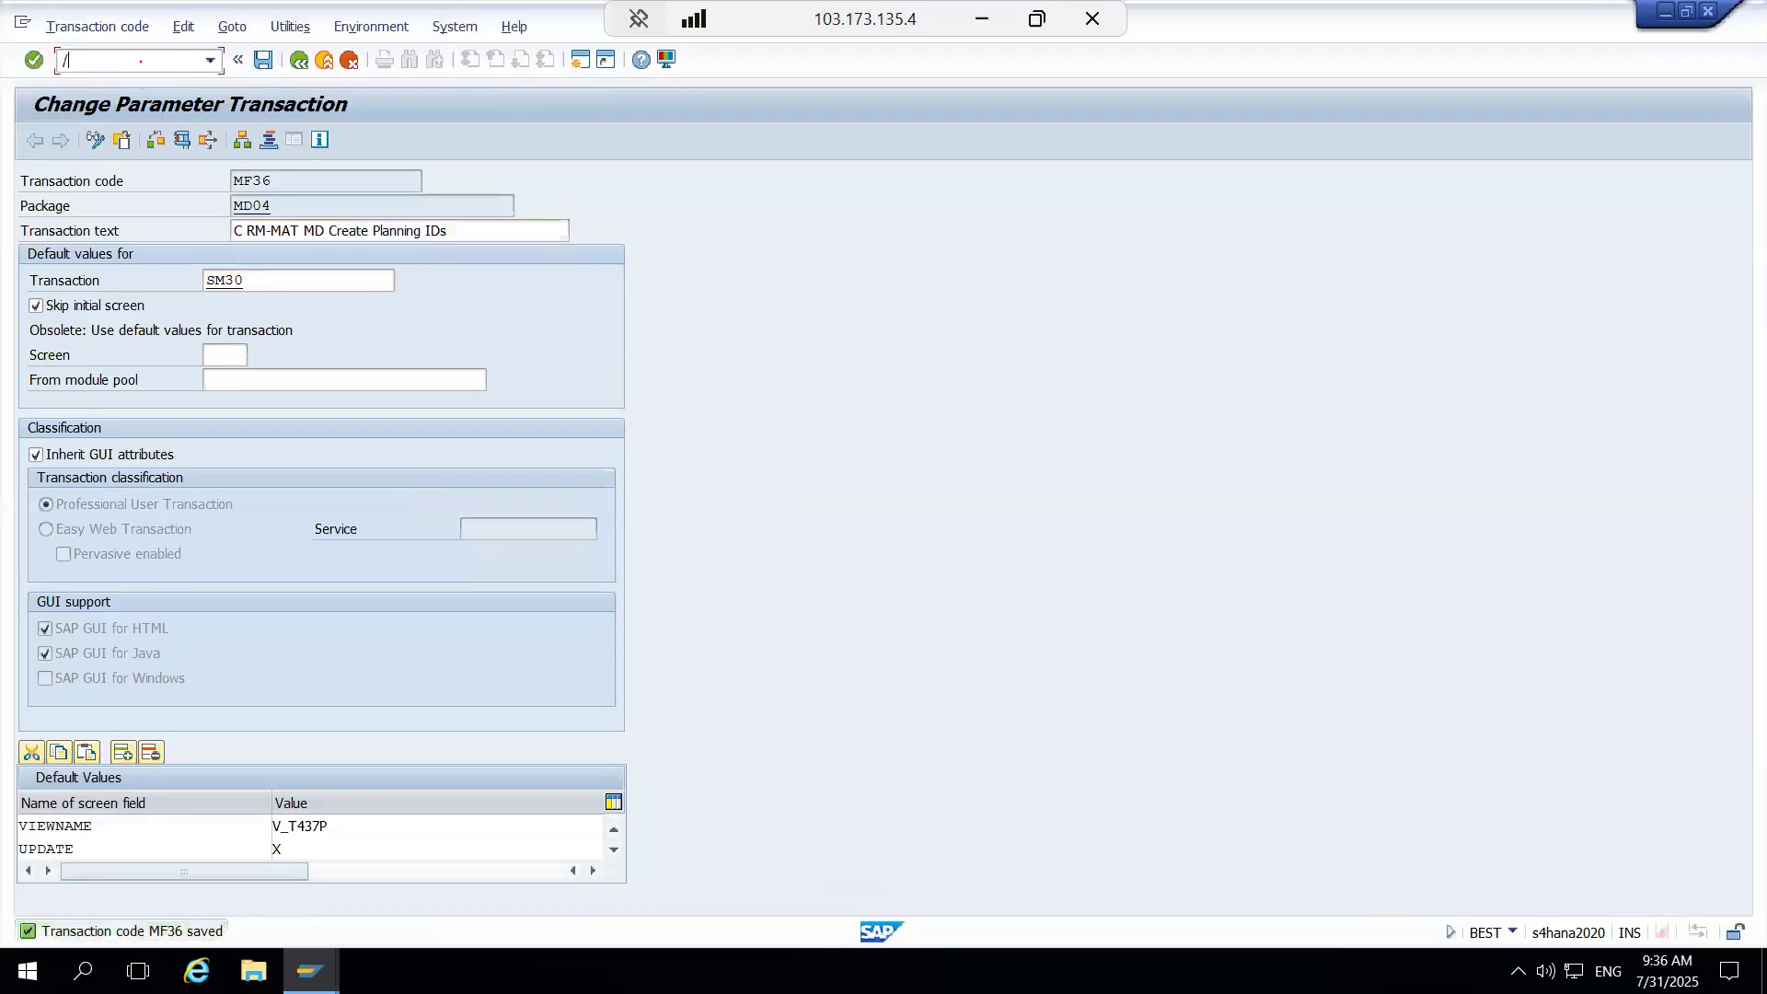
text(nmf36)
key(Return)
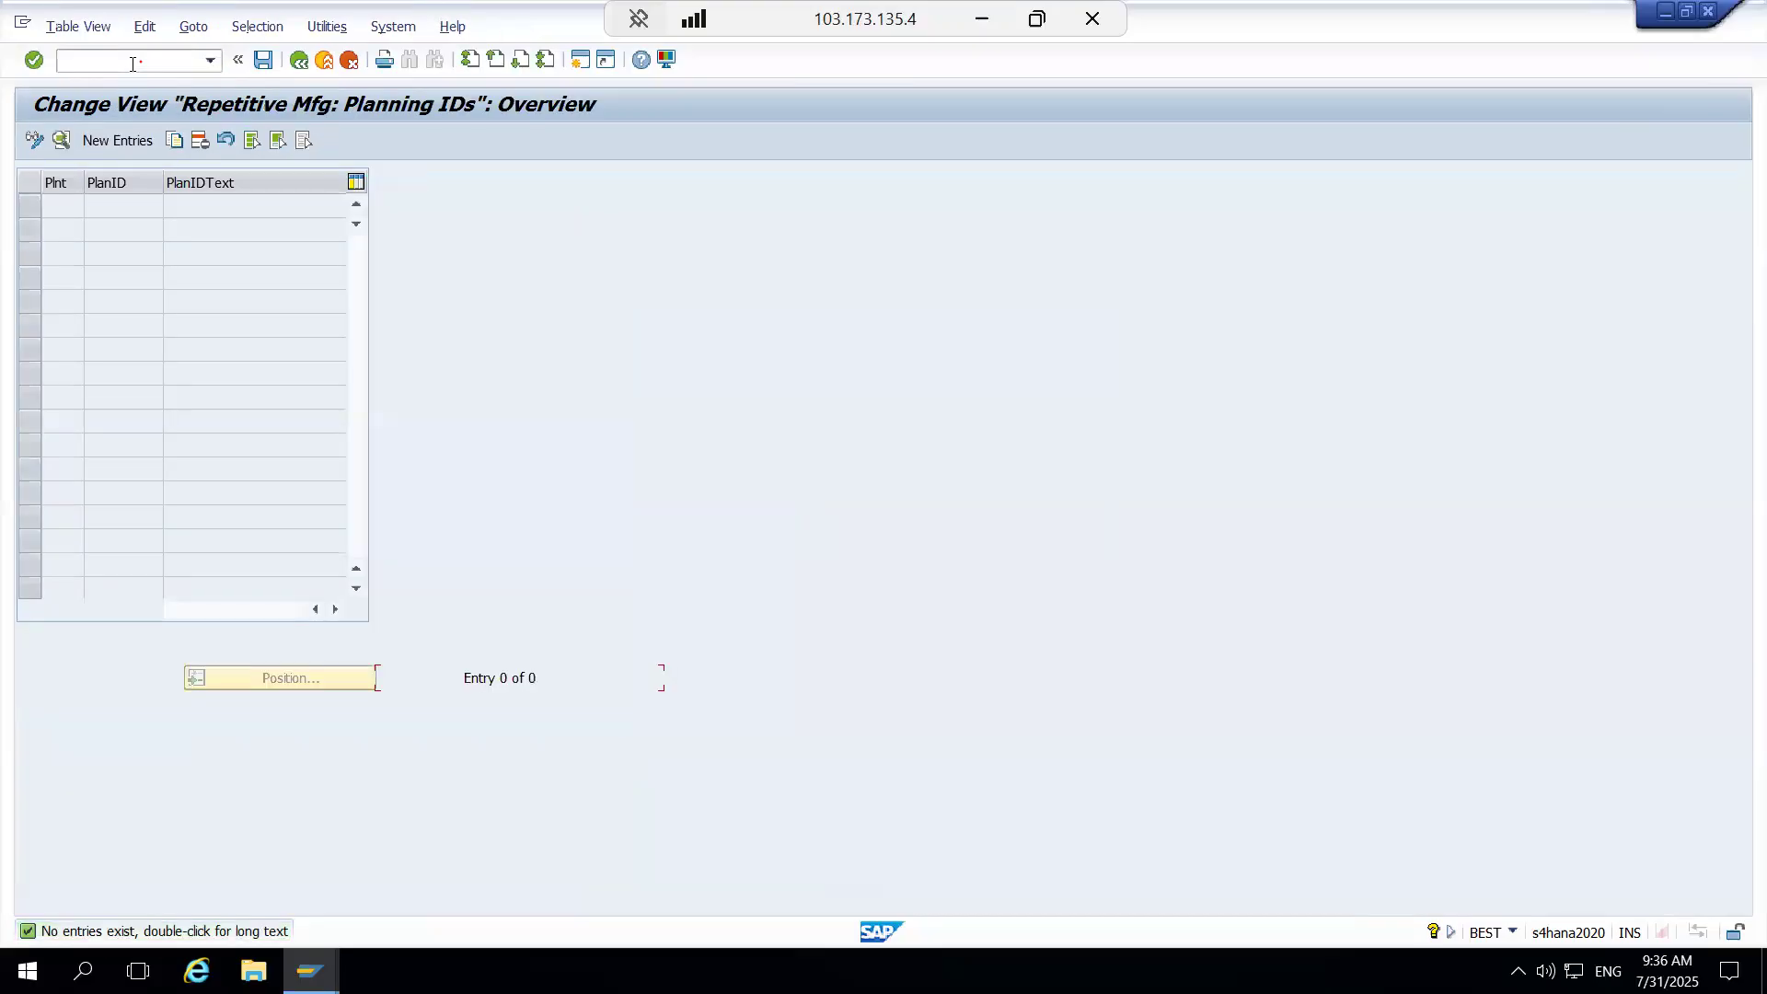
key(F3)
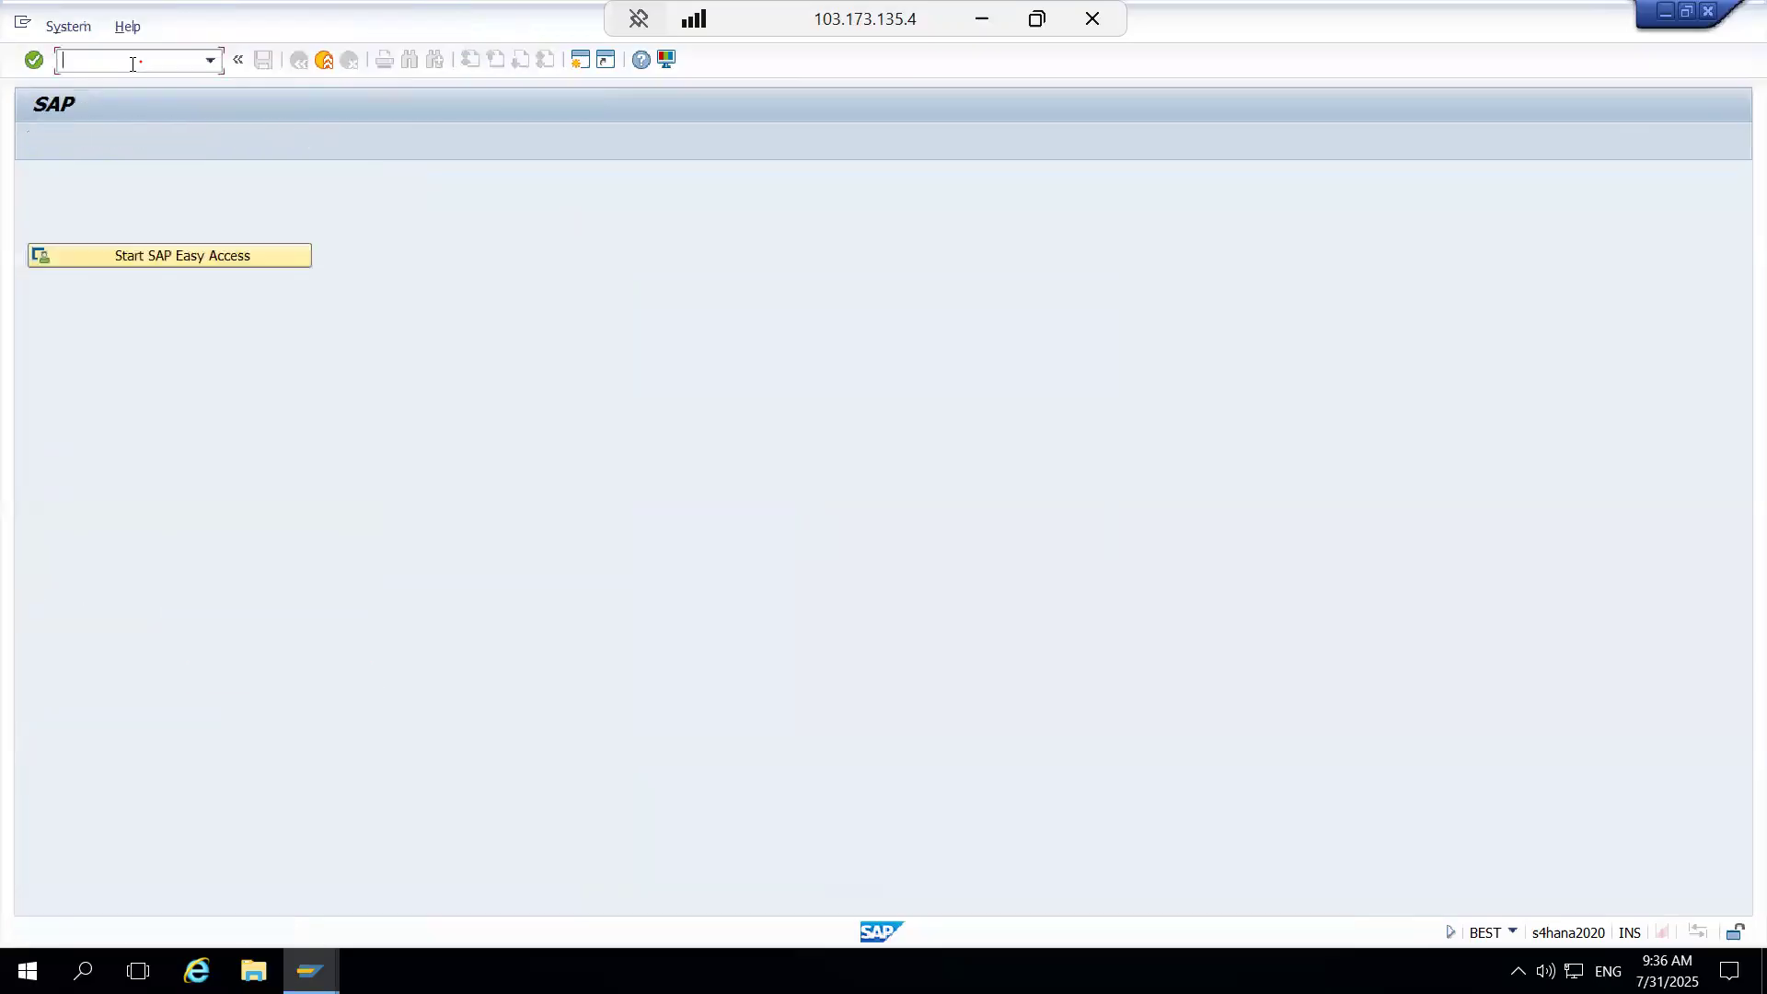
key(F3)
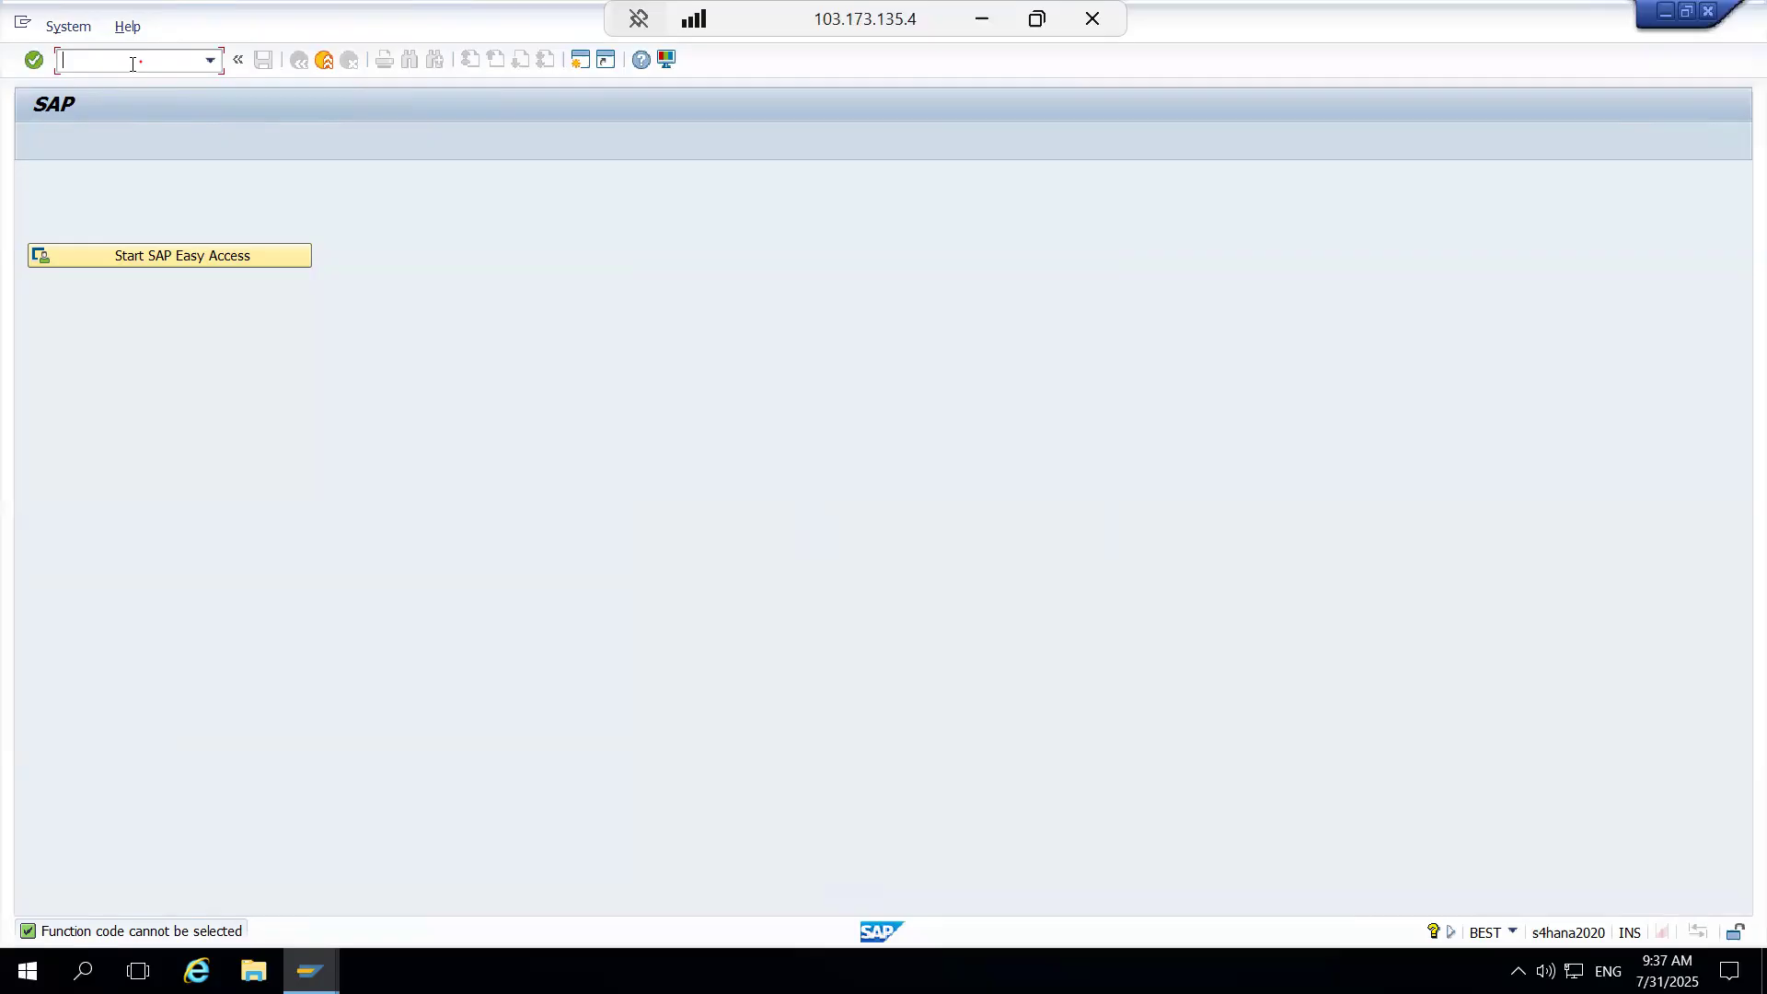
Step: Display MF36 in SE93, check the default value of its VIEWNAME field, and exit the transaction maintenance
text(/nse93)
key(Return)
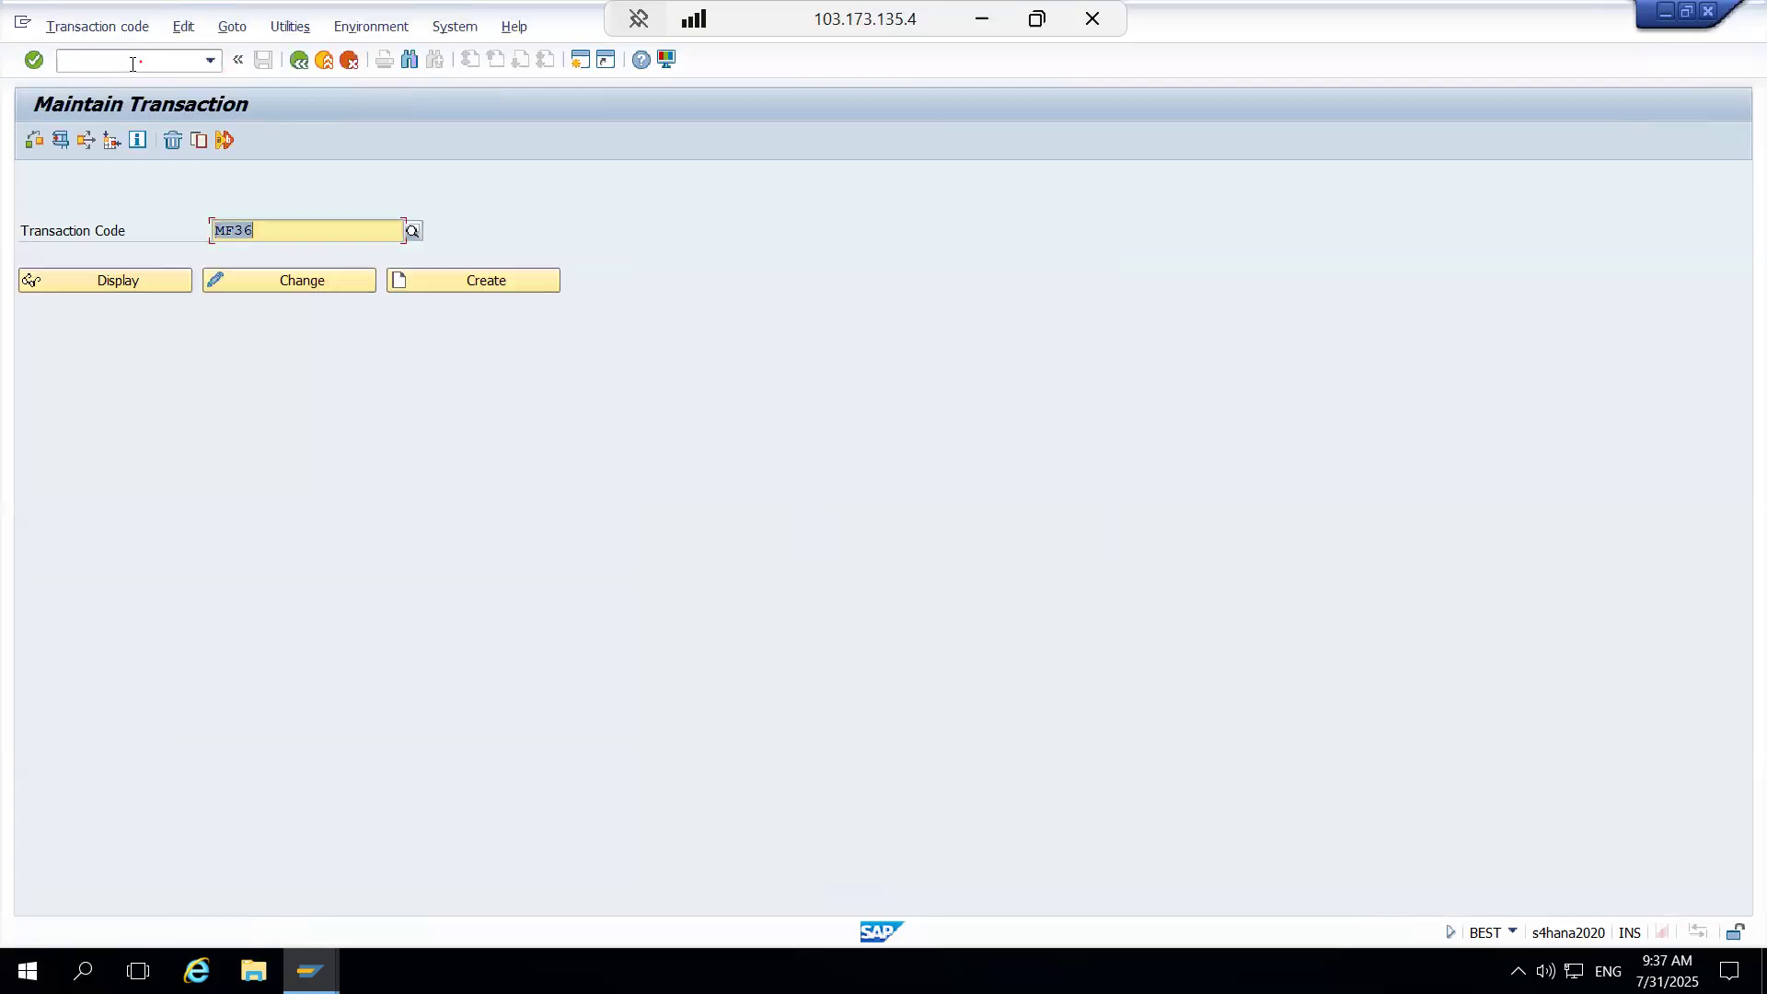
click(150, 279)
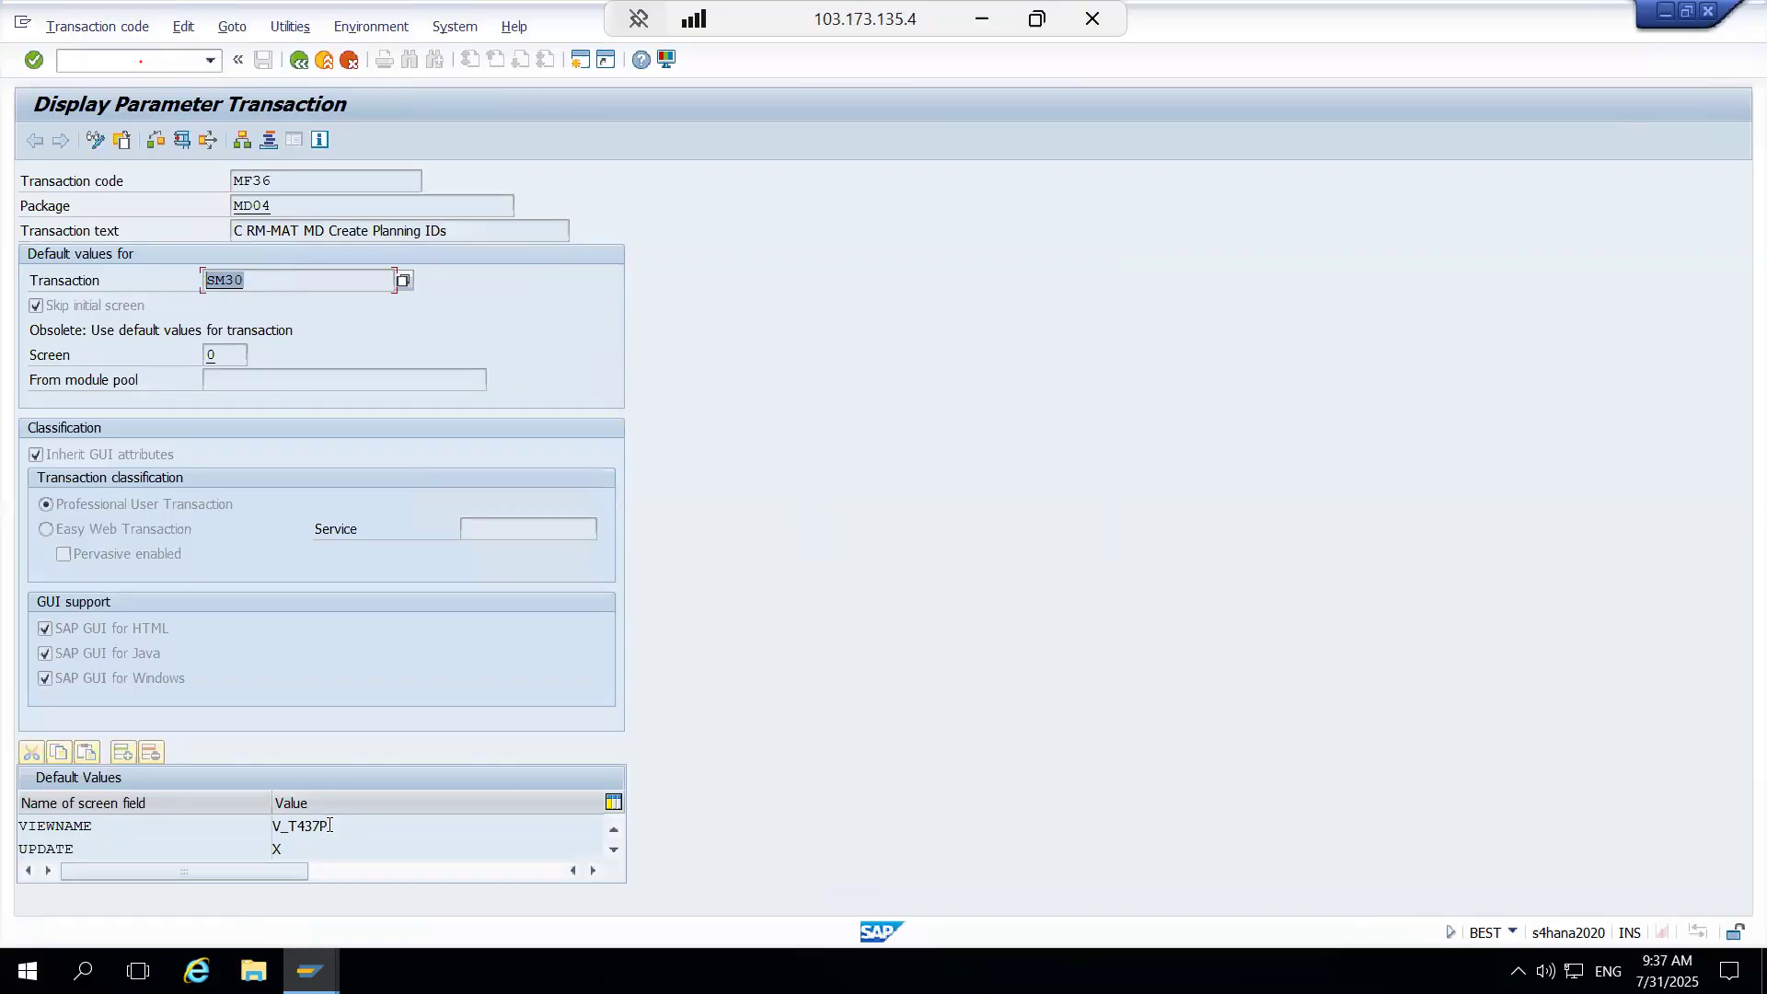
drag(342, 826, 260, 817)
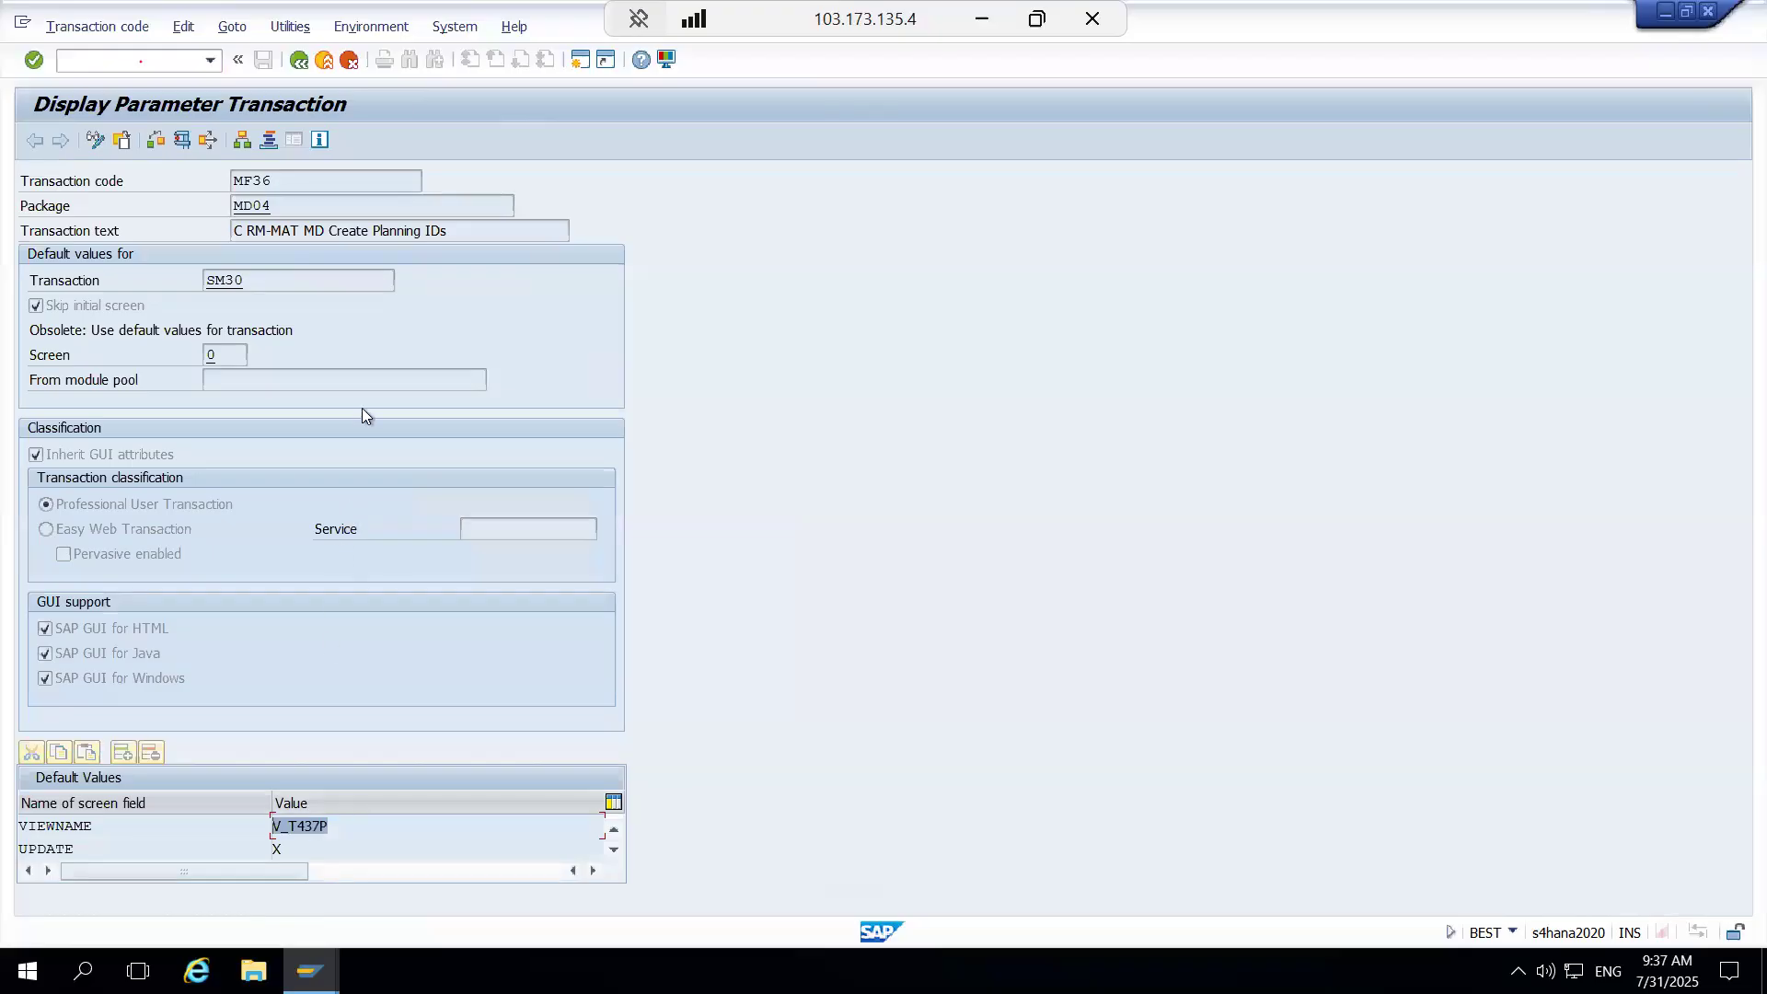
key(F3)
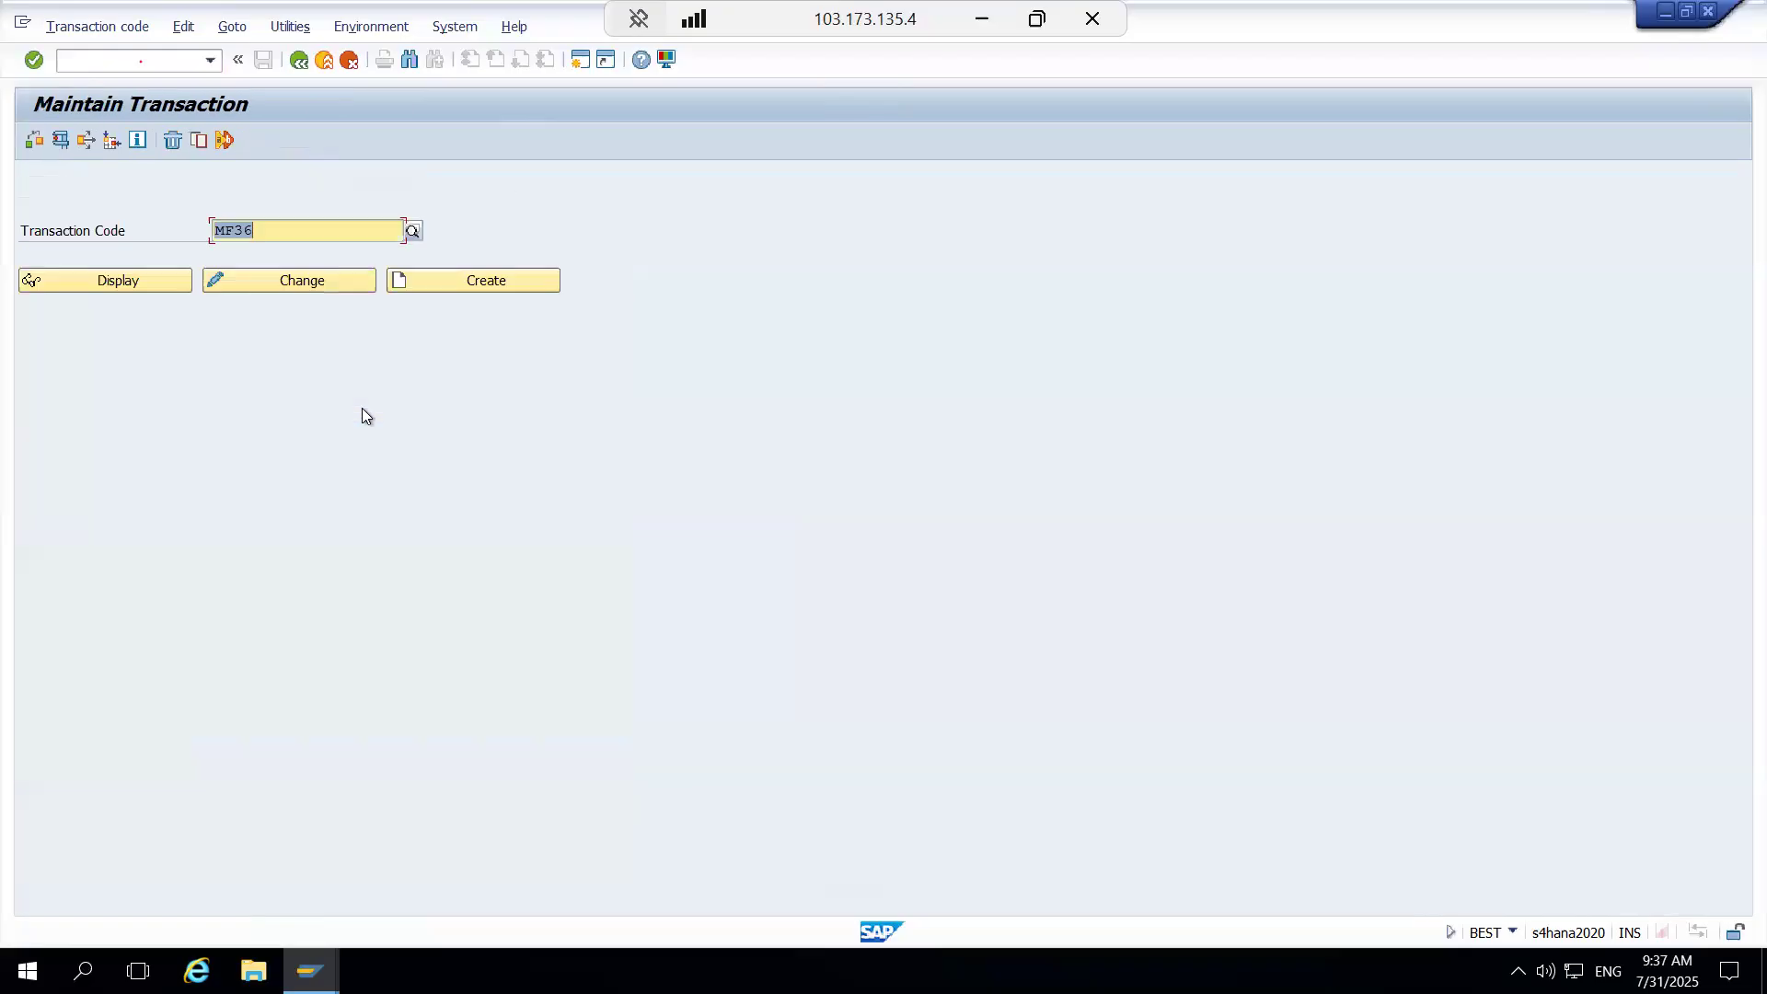
key(F3)
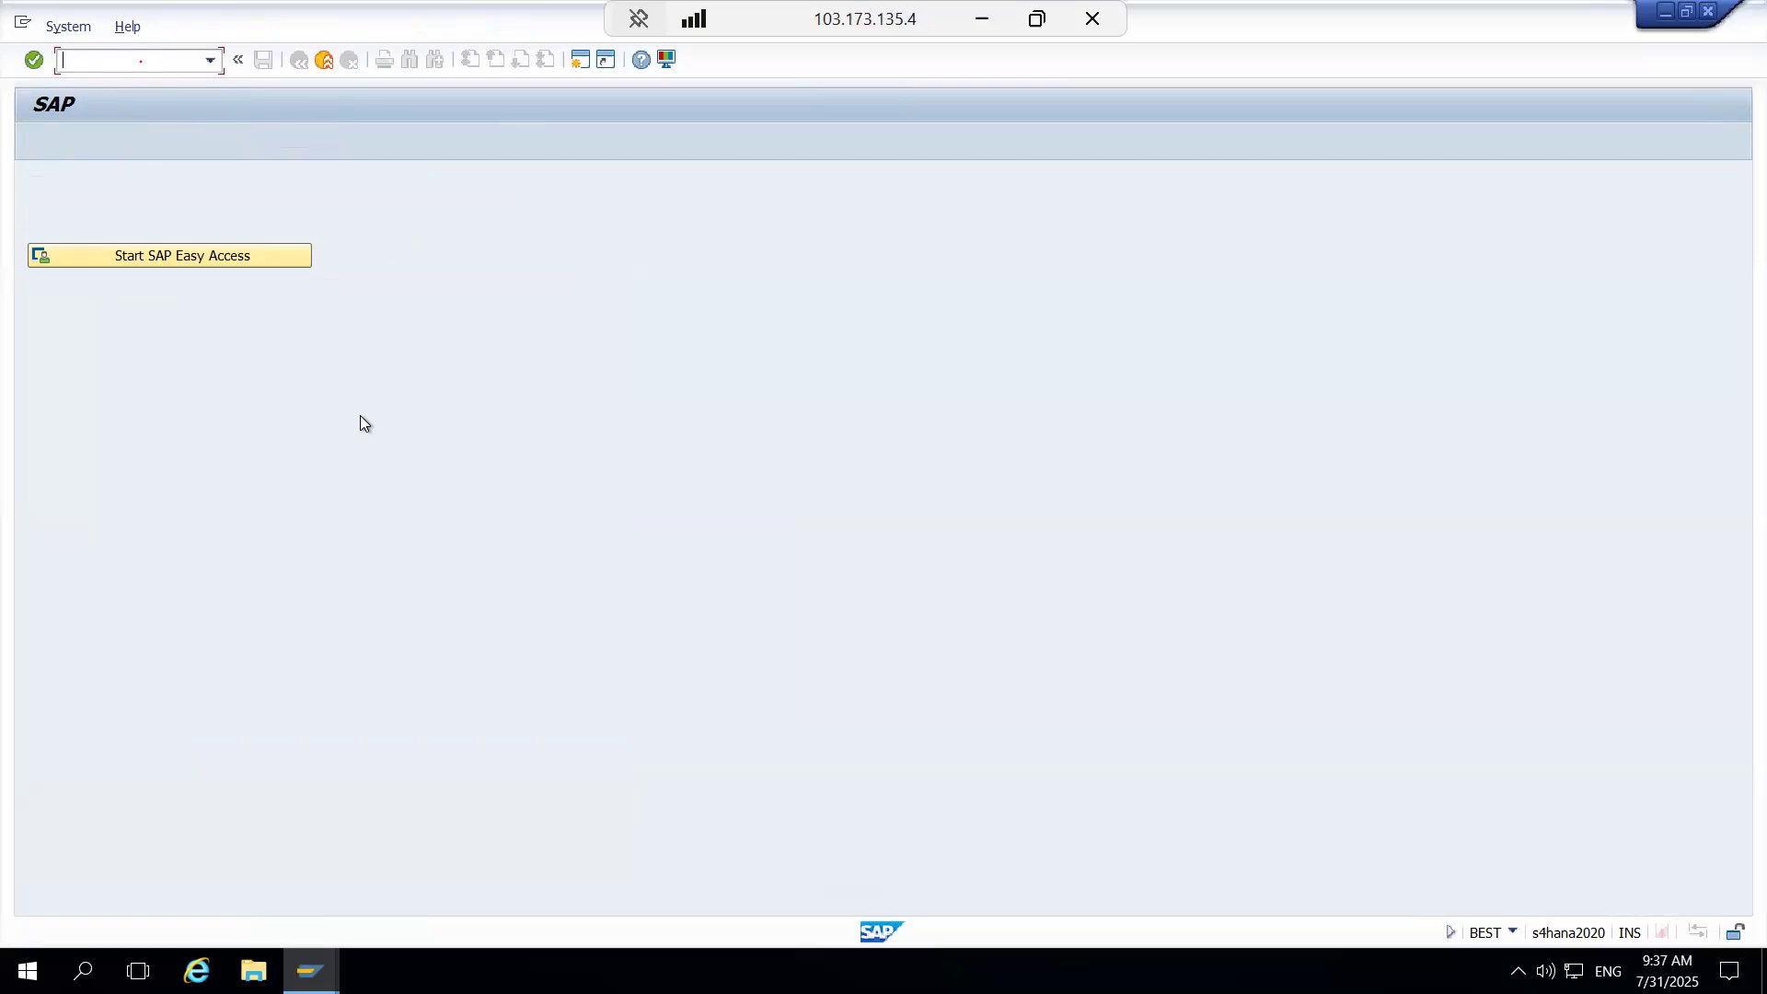
Step: Open the Data Browser with SE16 and try to open table Z_USR02
text(/nse16)
key(Return)
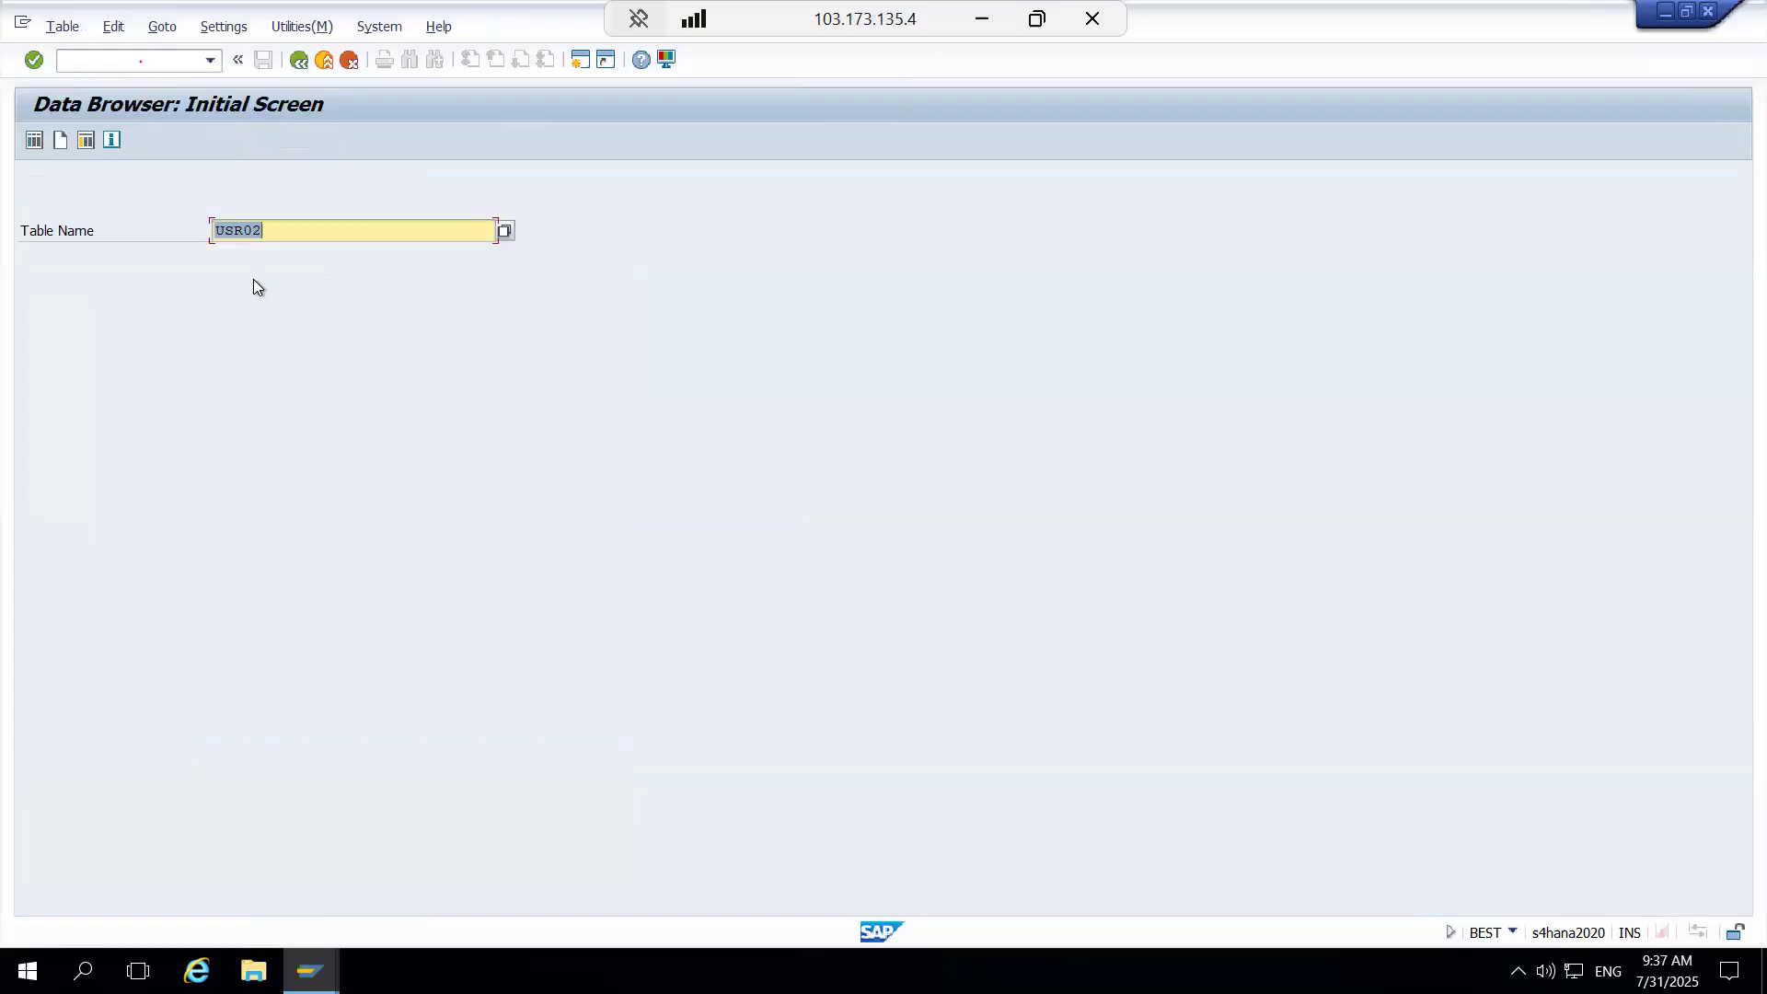
key(BackSpace)
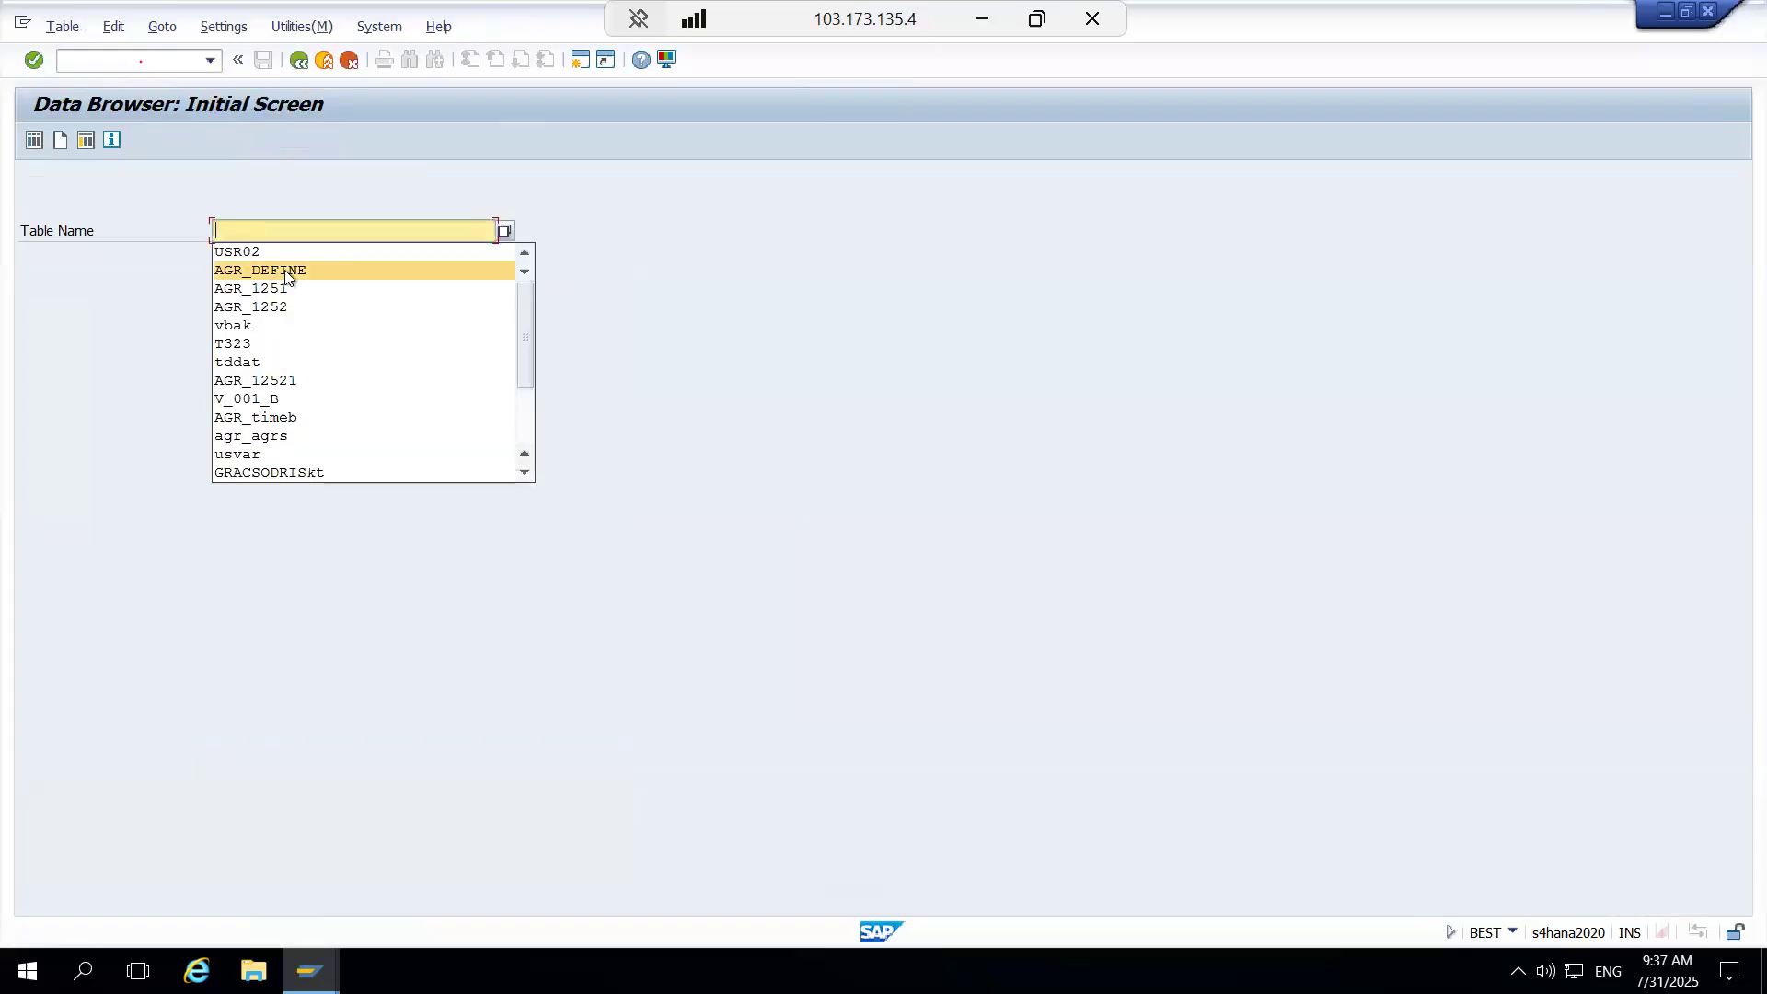
text(z_sur02)
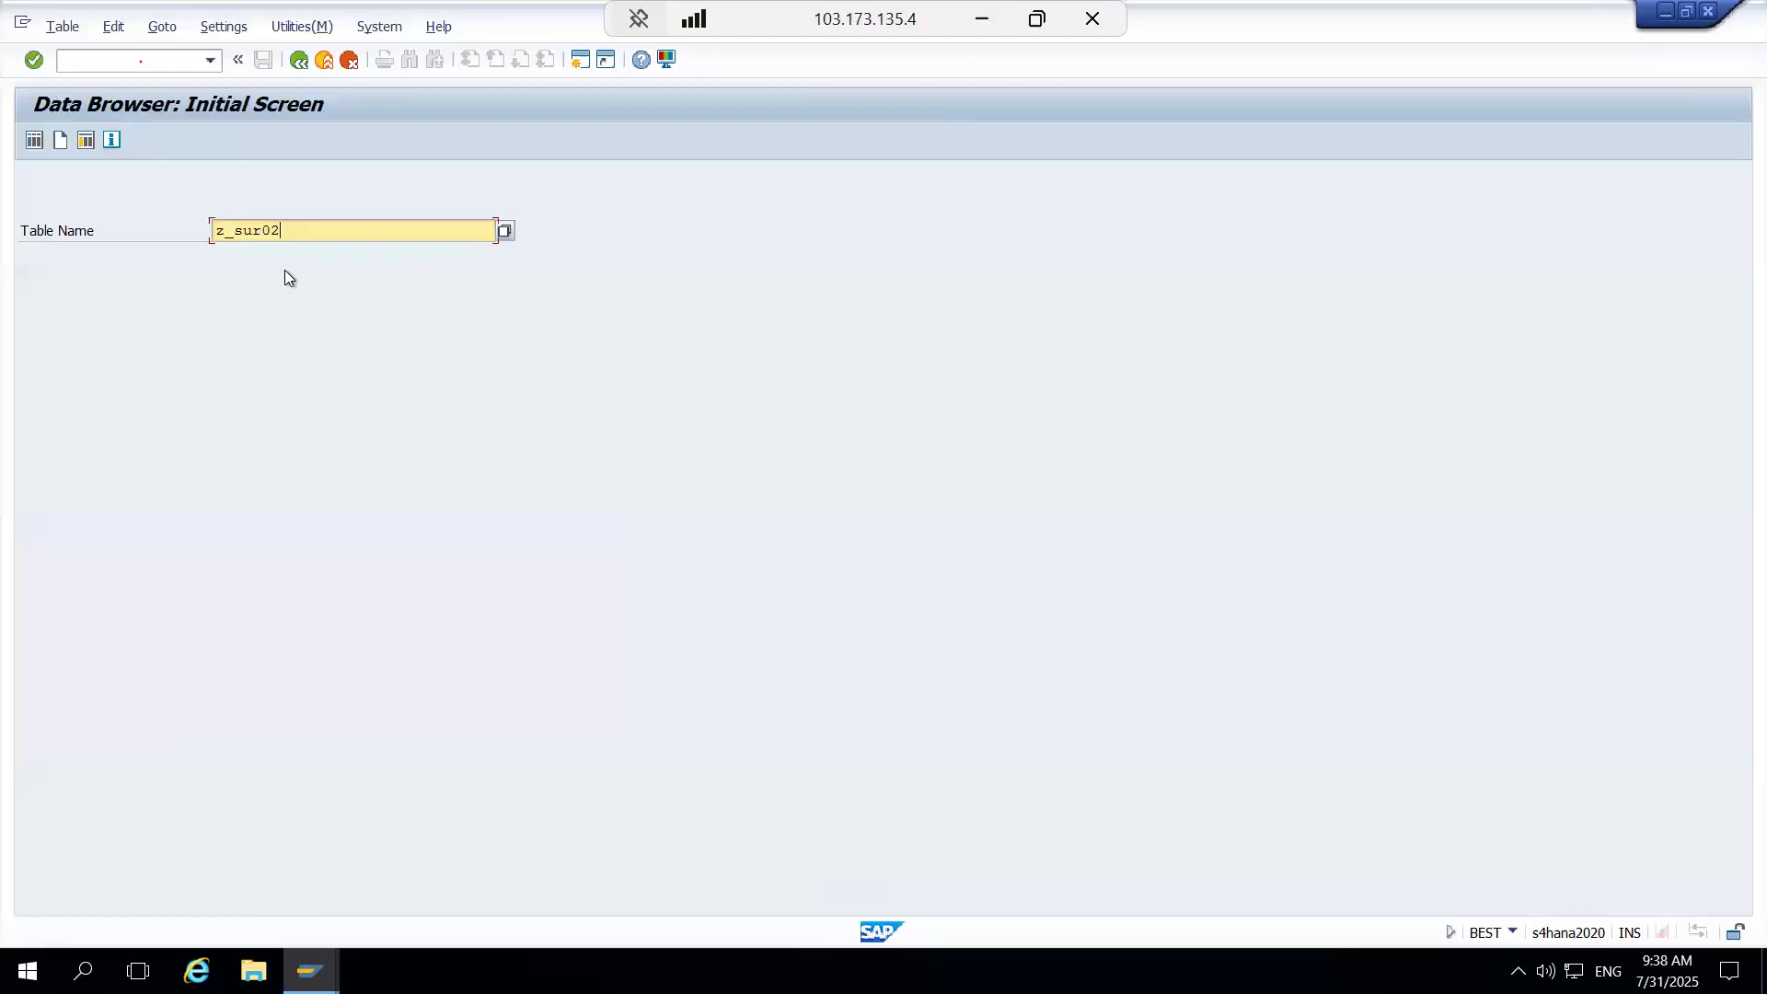
key(Return)
click(323, 227)
key(BackSpace)
key(BackSpace)
key(BackSpace)
key(BackSpace)
key(BackSpace)
text(us)
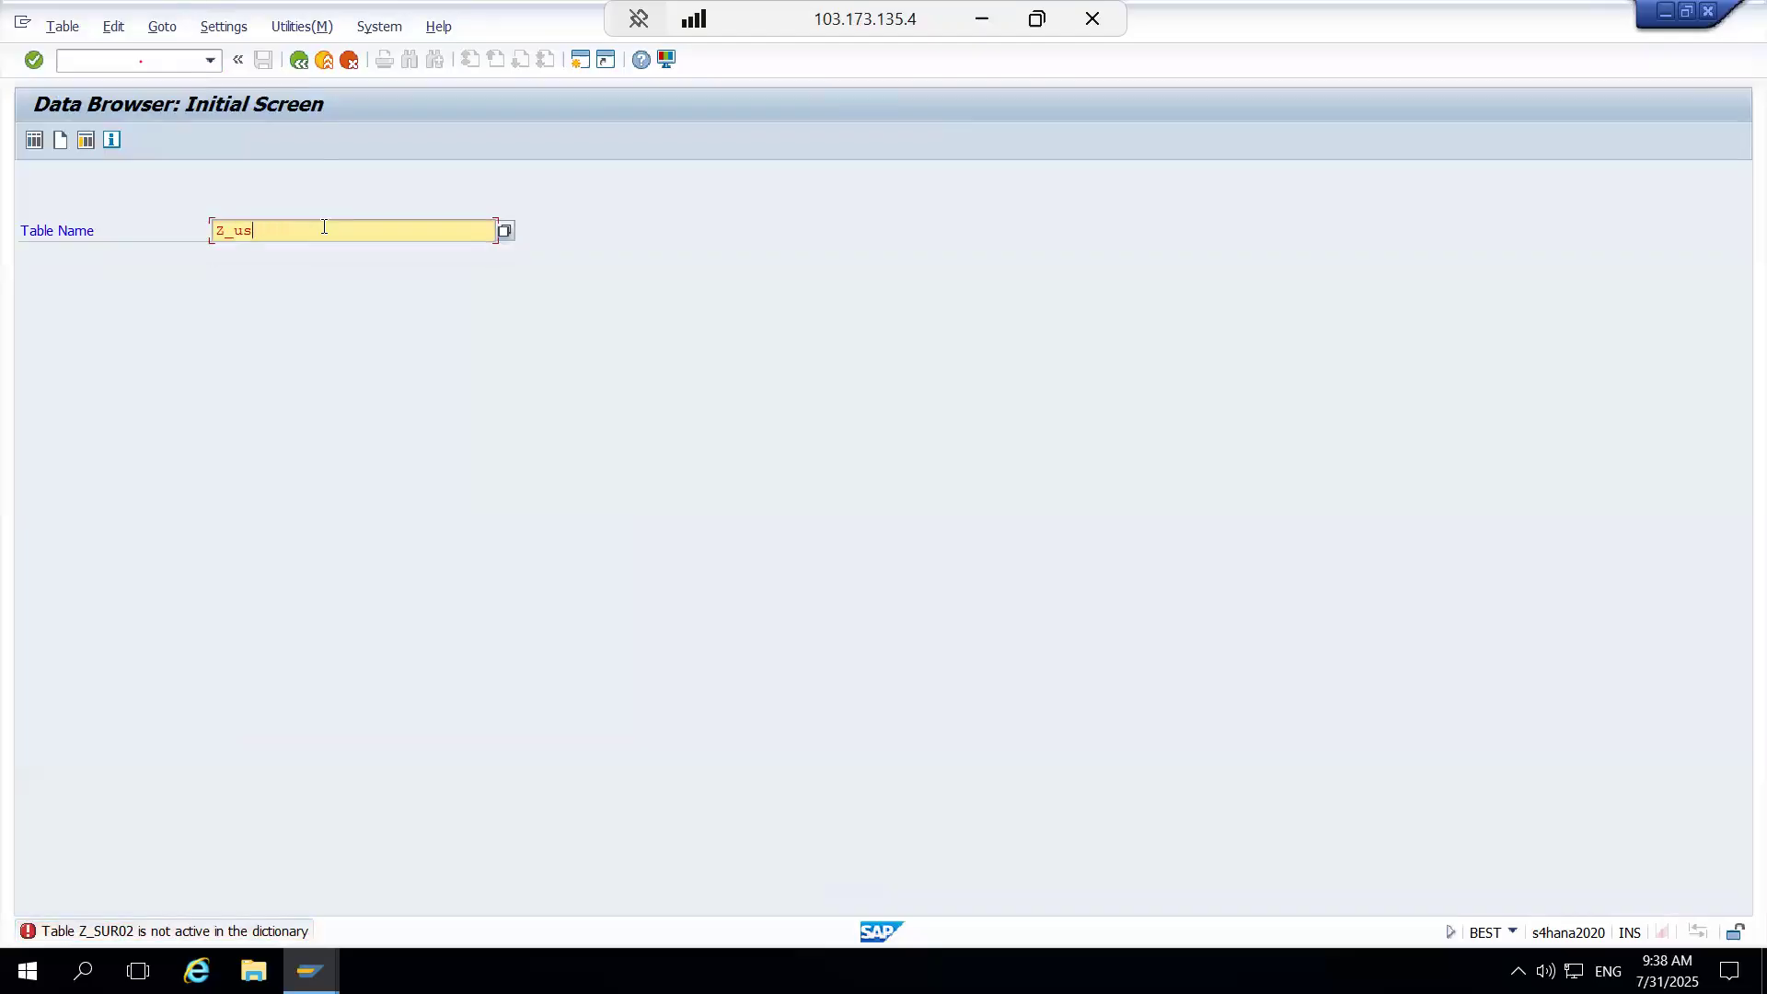
text(r02)
key(Return)
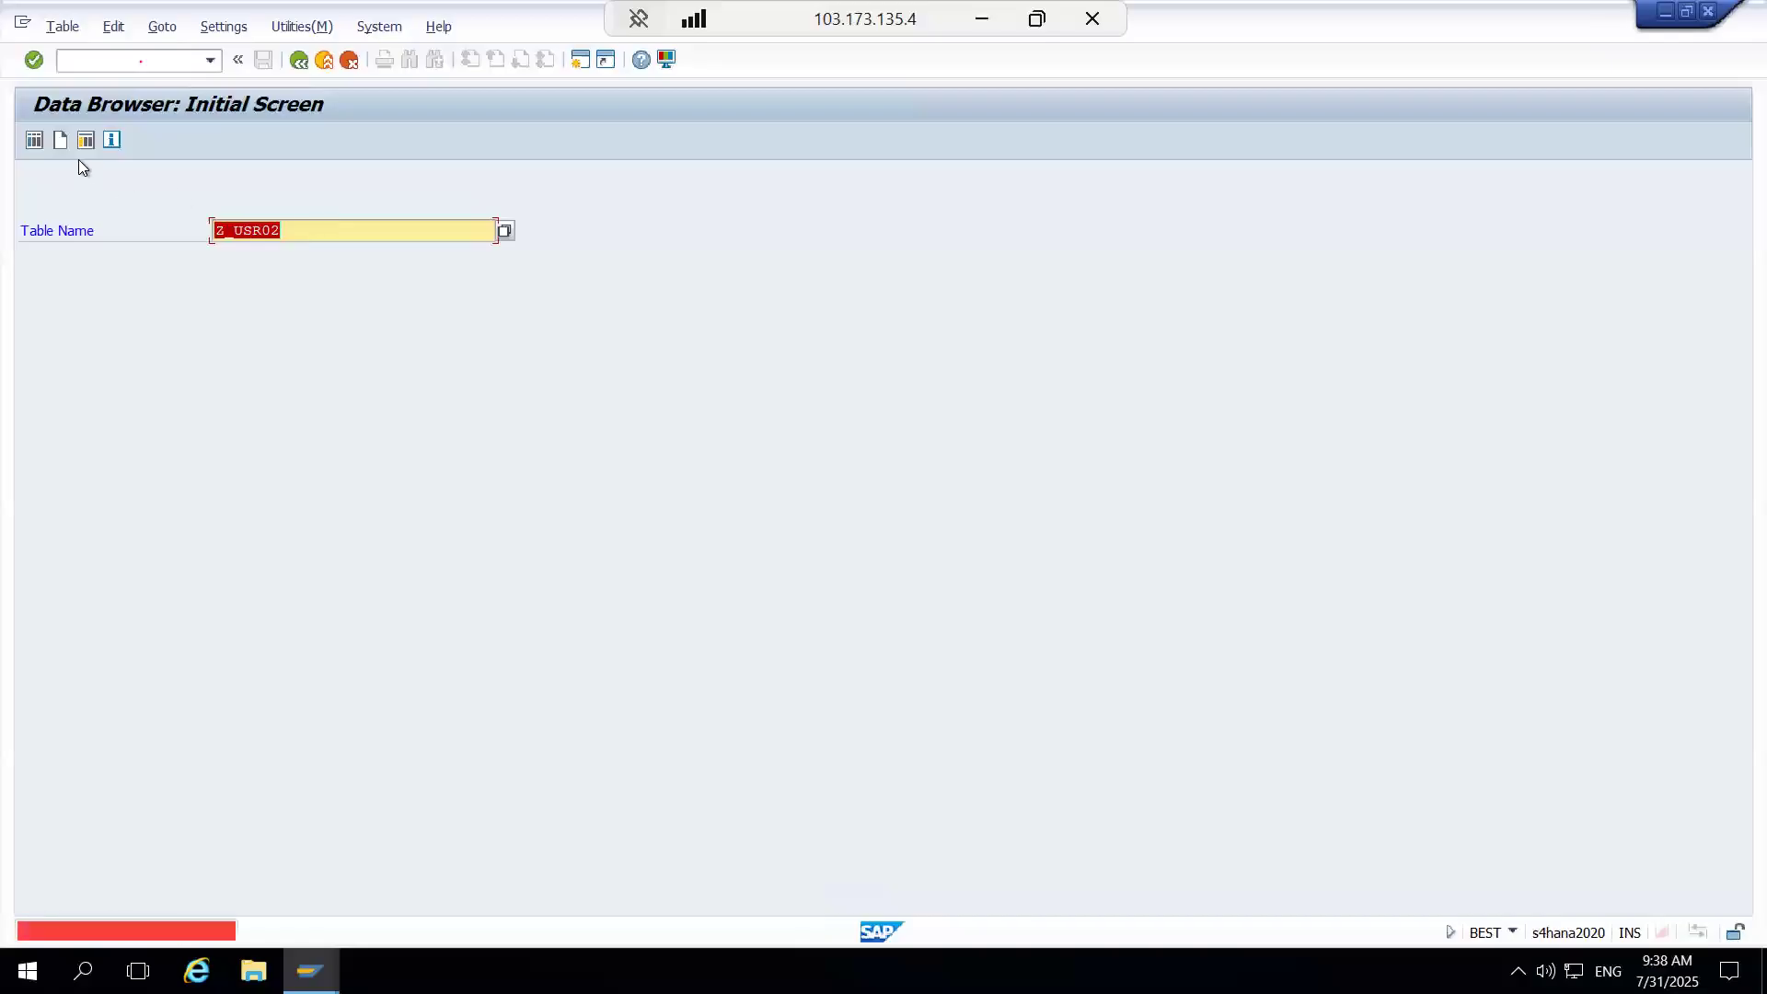
Step: Replace the table name with Z* and search the repository for matching tables
click(333, 233)
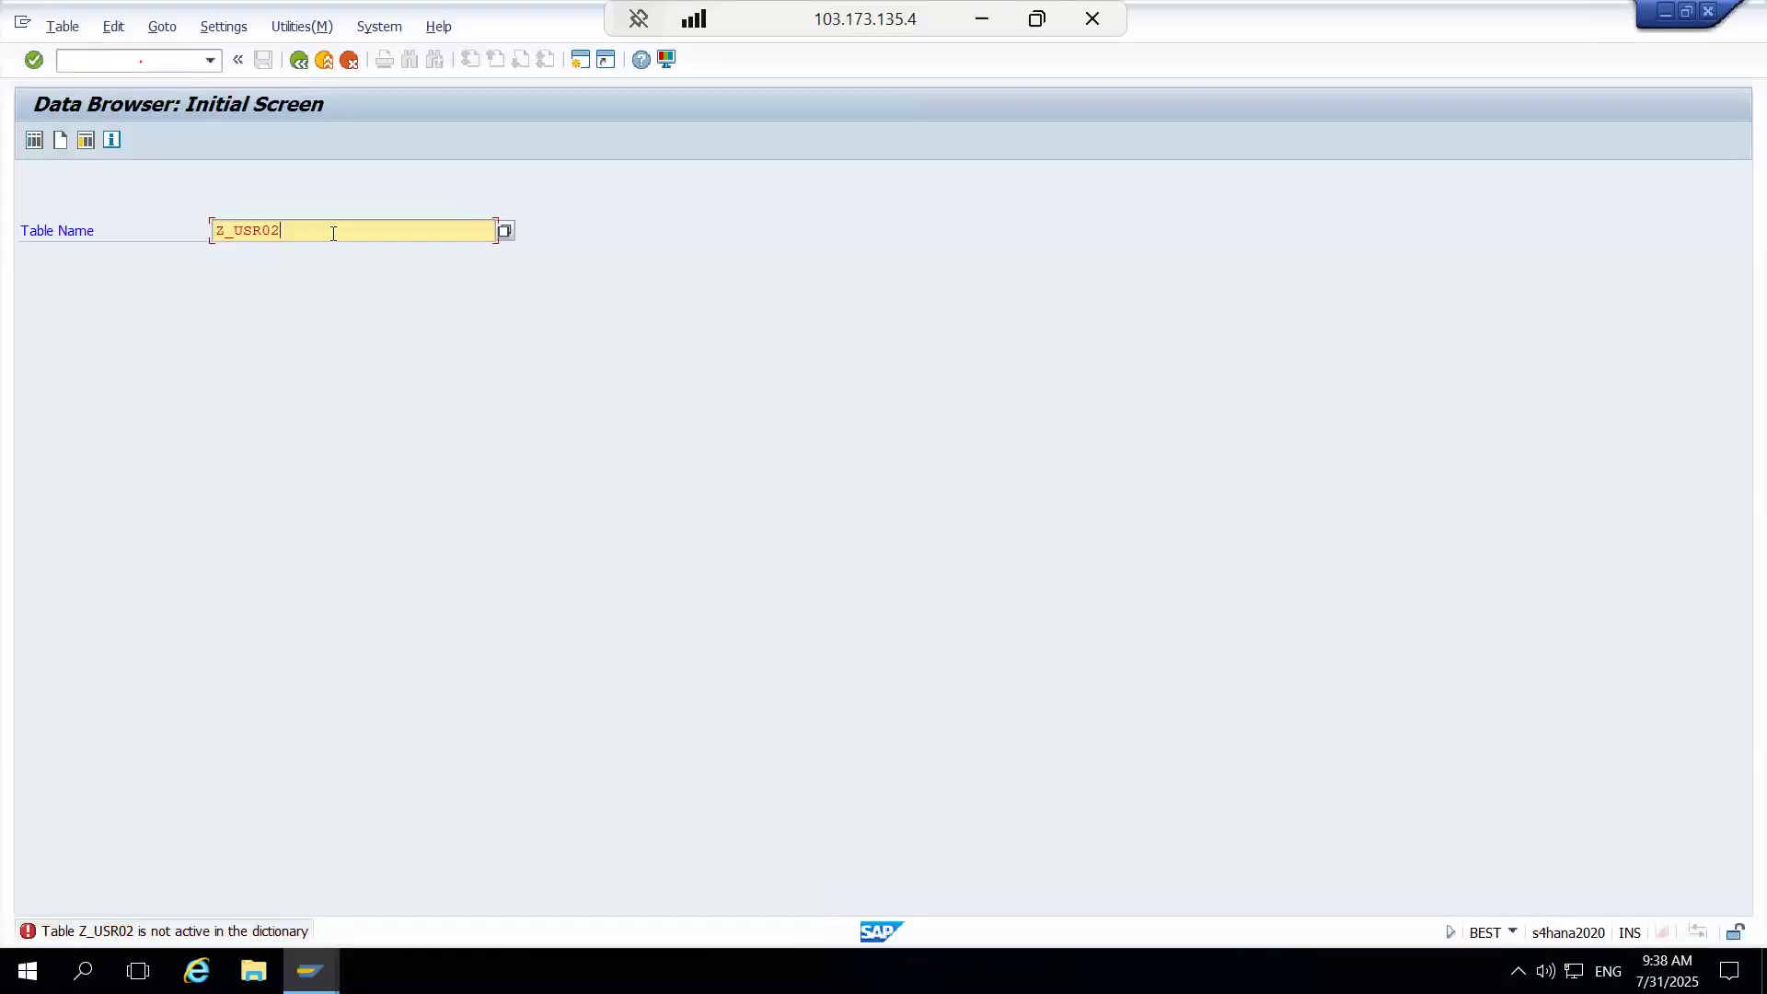
key(BackSpace)
key(BackSpace)
key(BackSpace)
key(BackSpace)
key(BackSpace)
key(BackSpace)
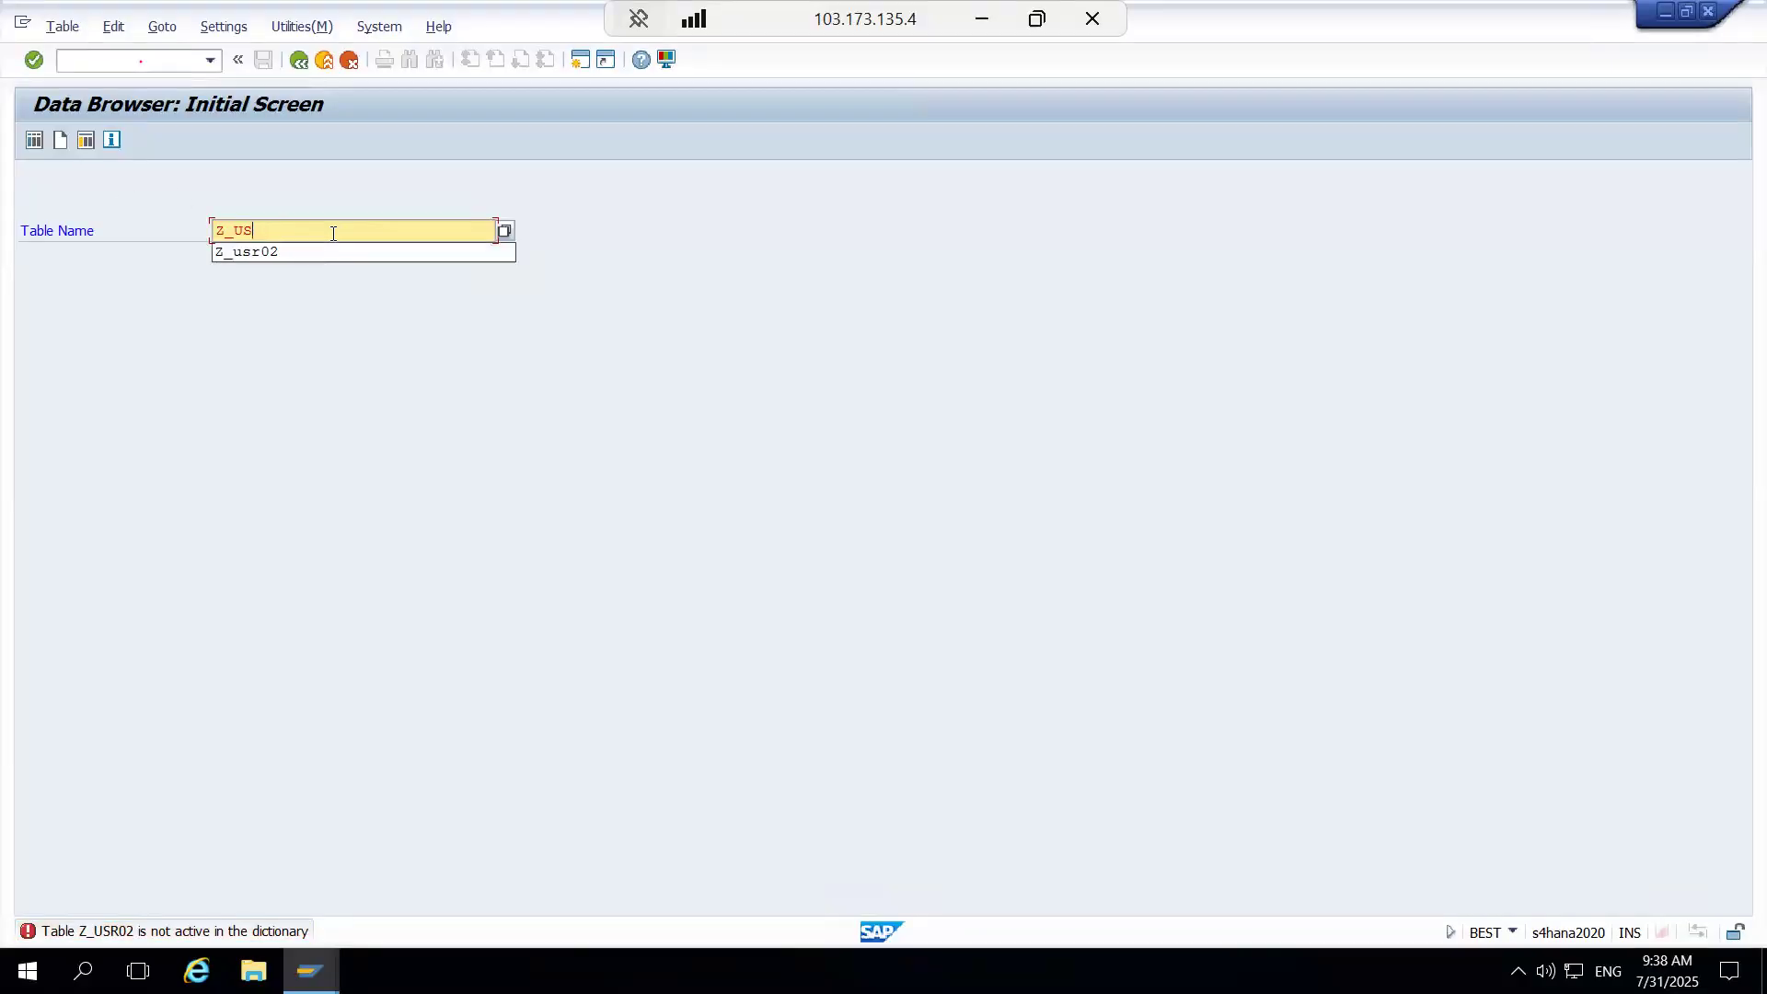
text(*)
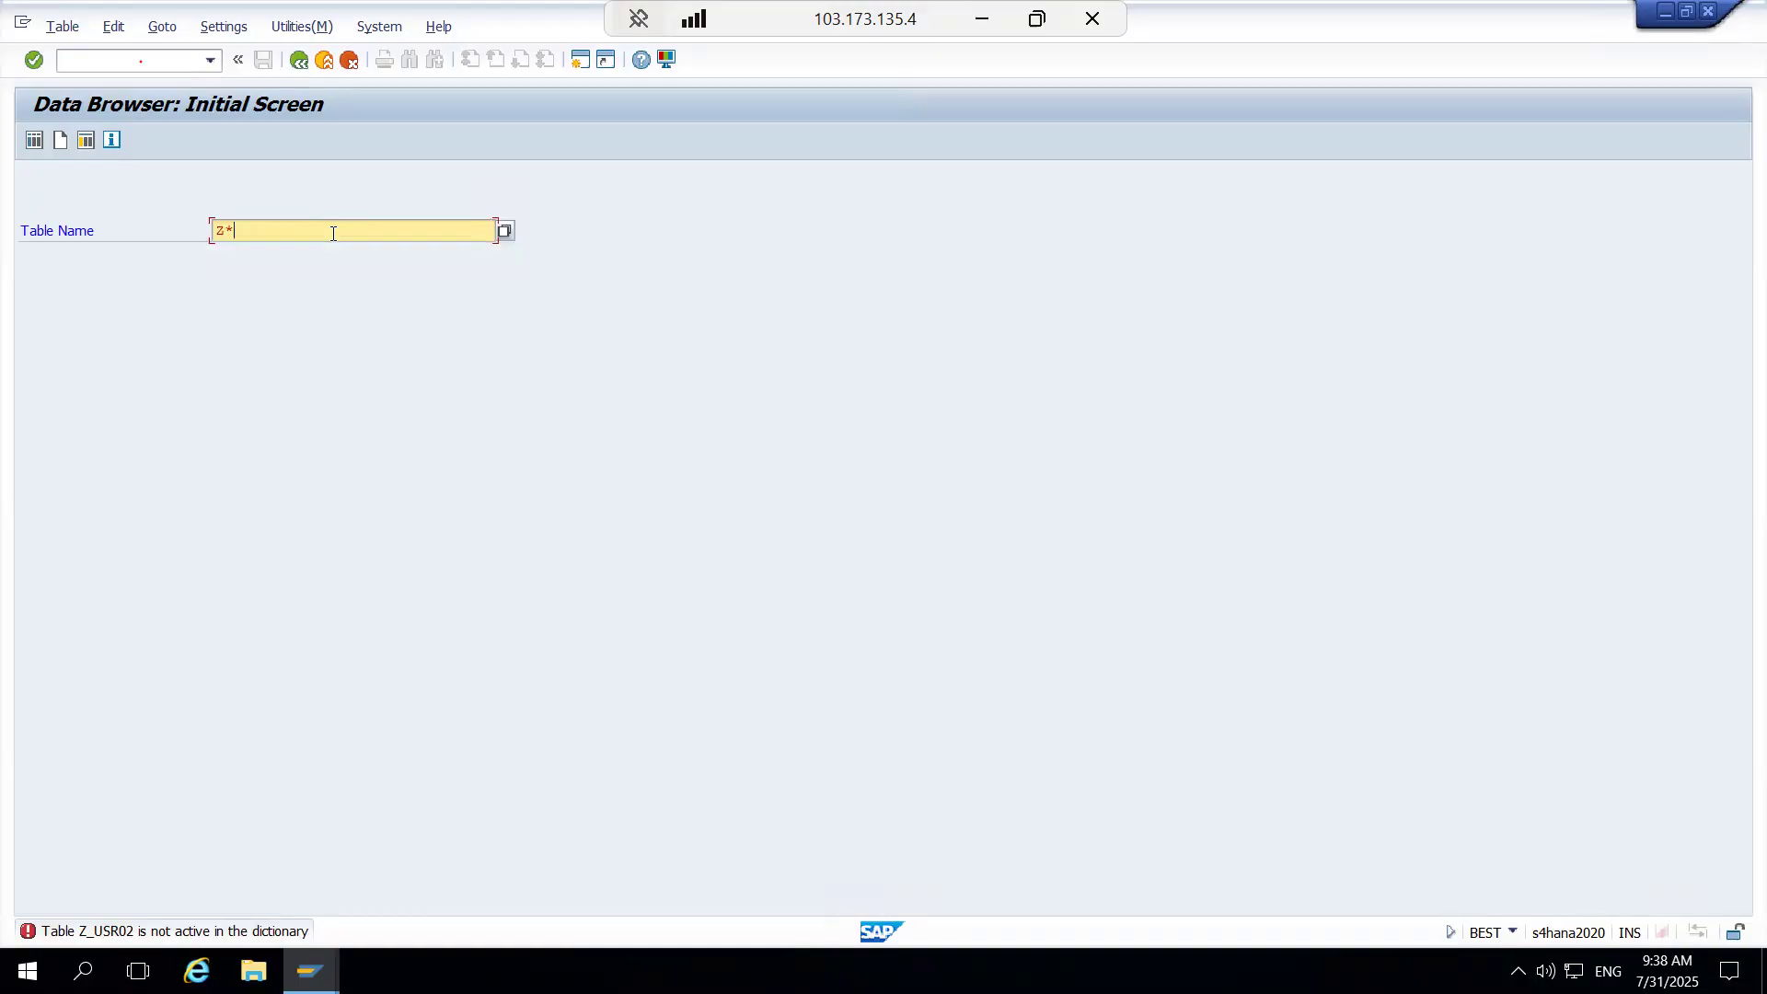
click(505, 231)
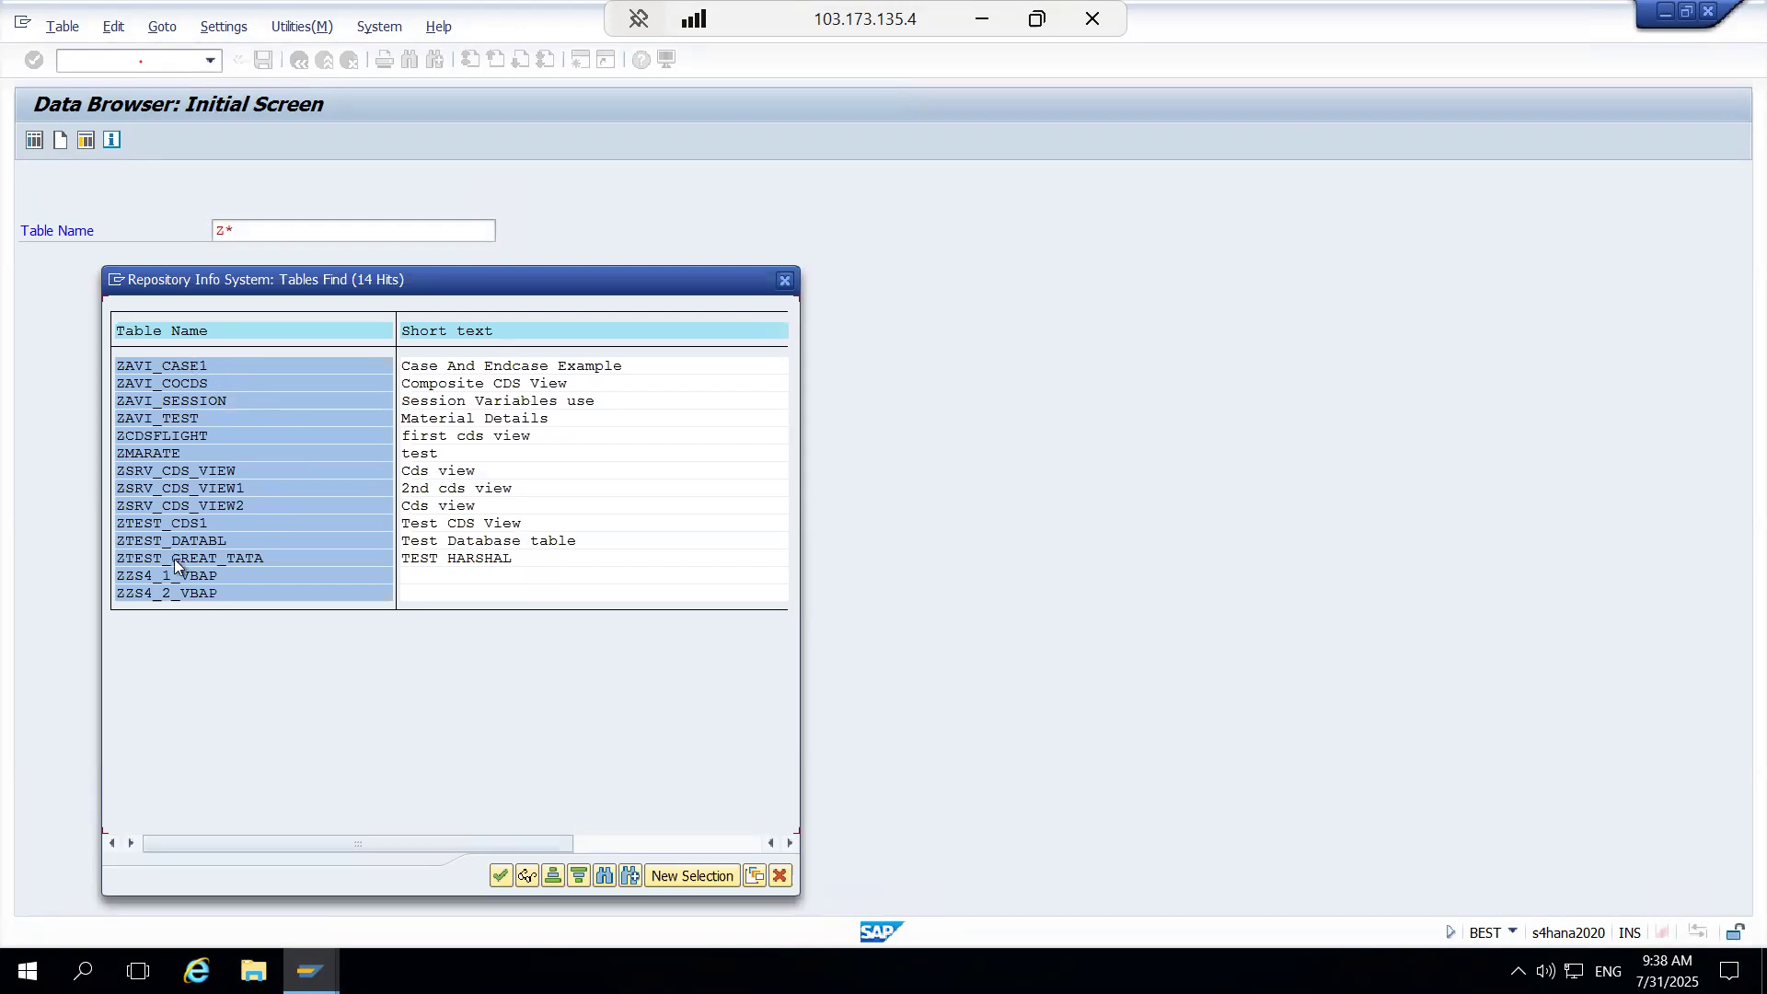
Step: Pick table ZAVI_CASE1 from the search hits, open its selection screen and return to the Data Browser's initial screen
double_click(180, 367)
key(Return)
key(F3)
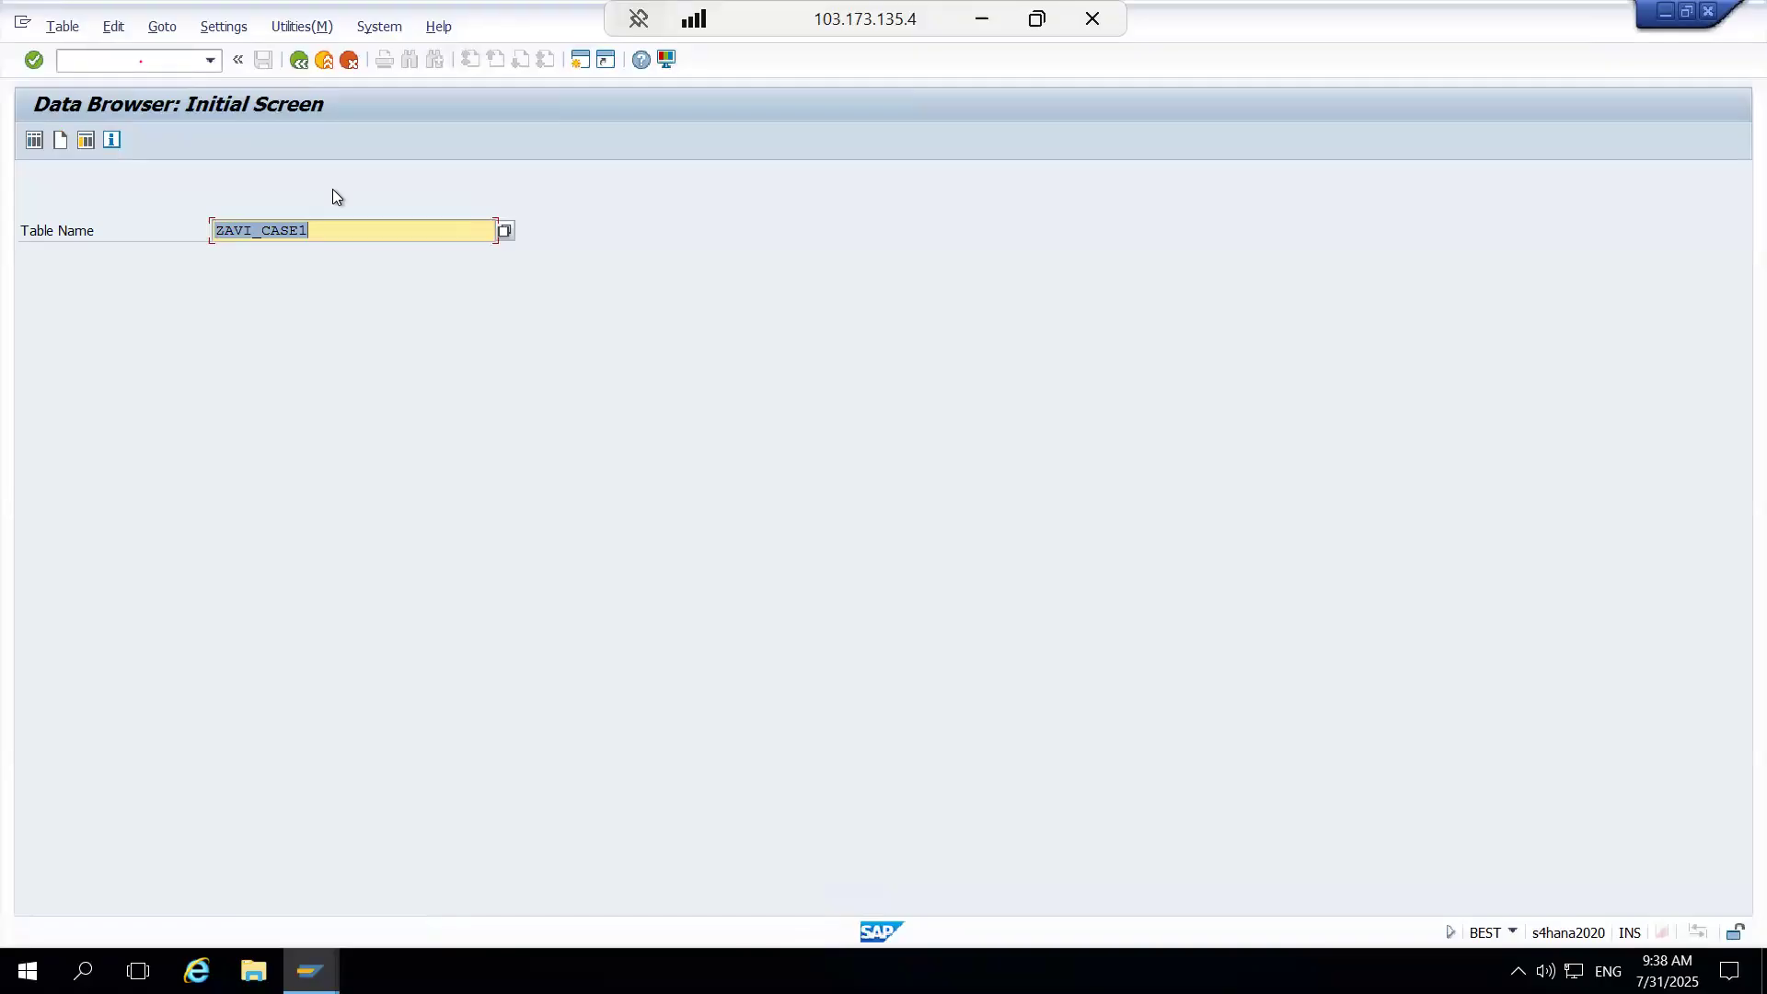
key(End)
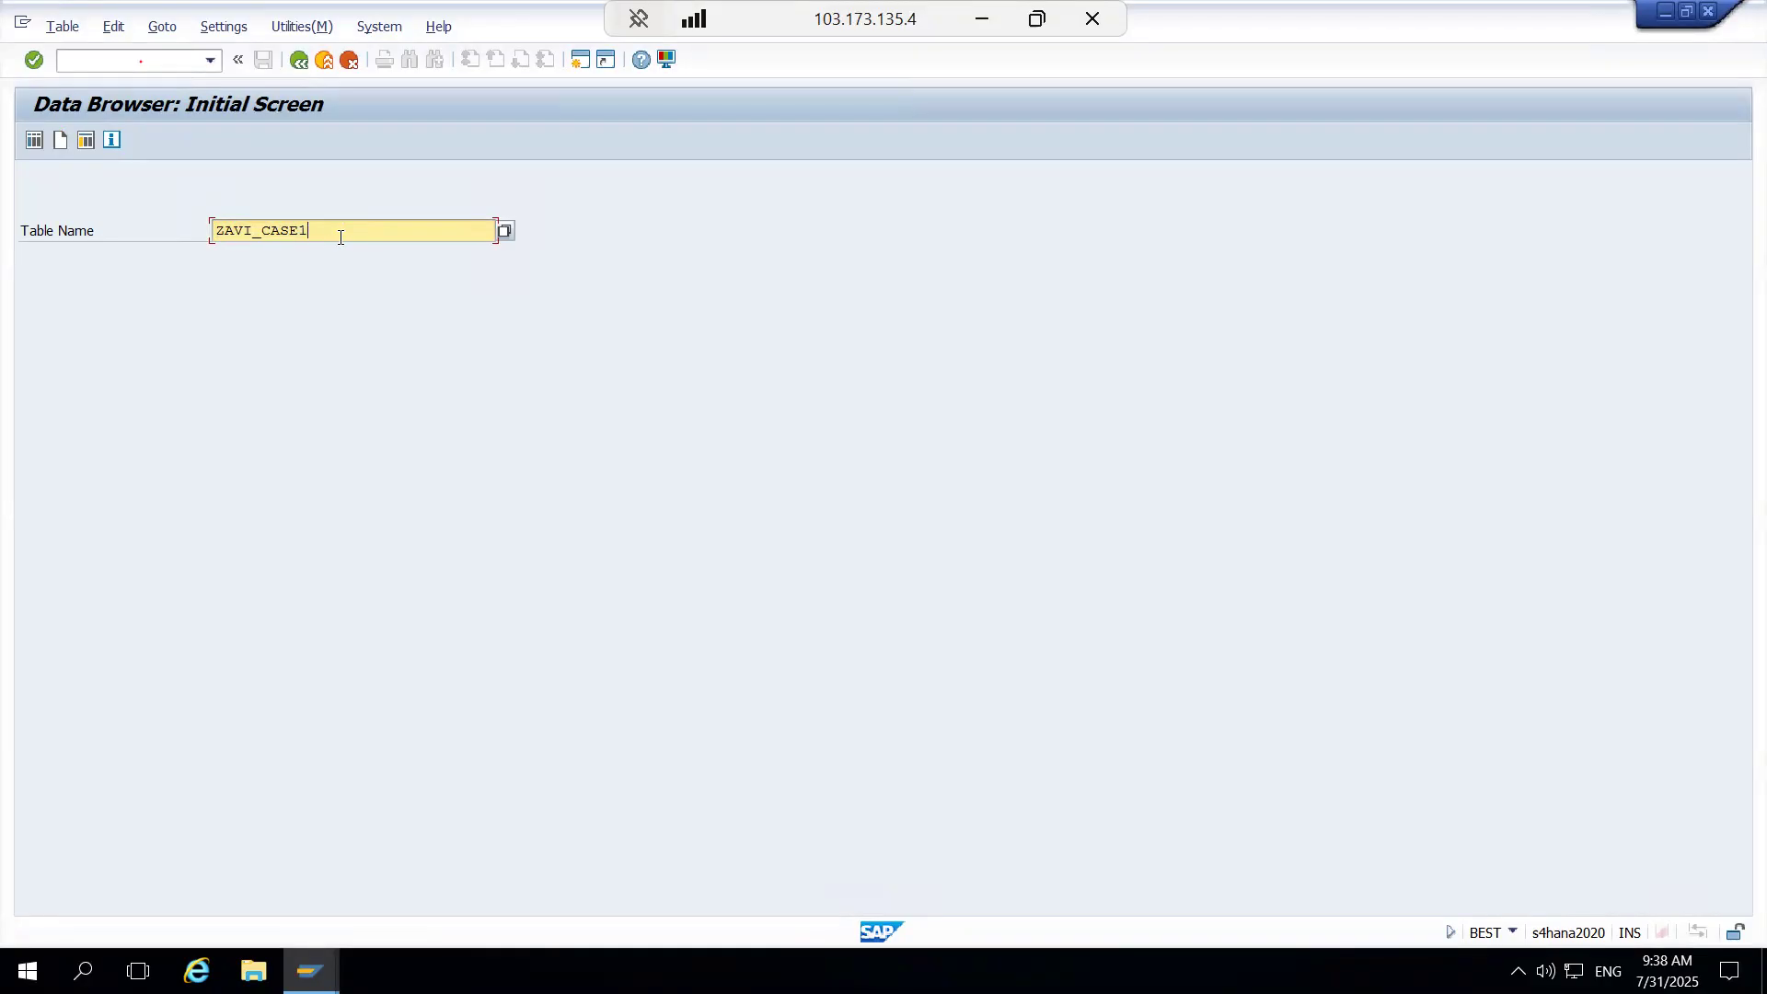
key(Return)
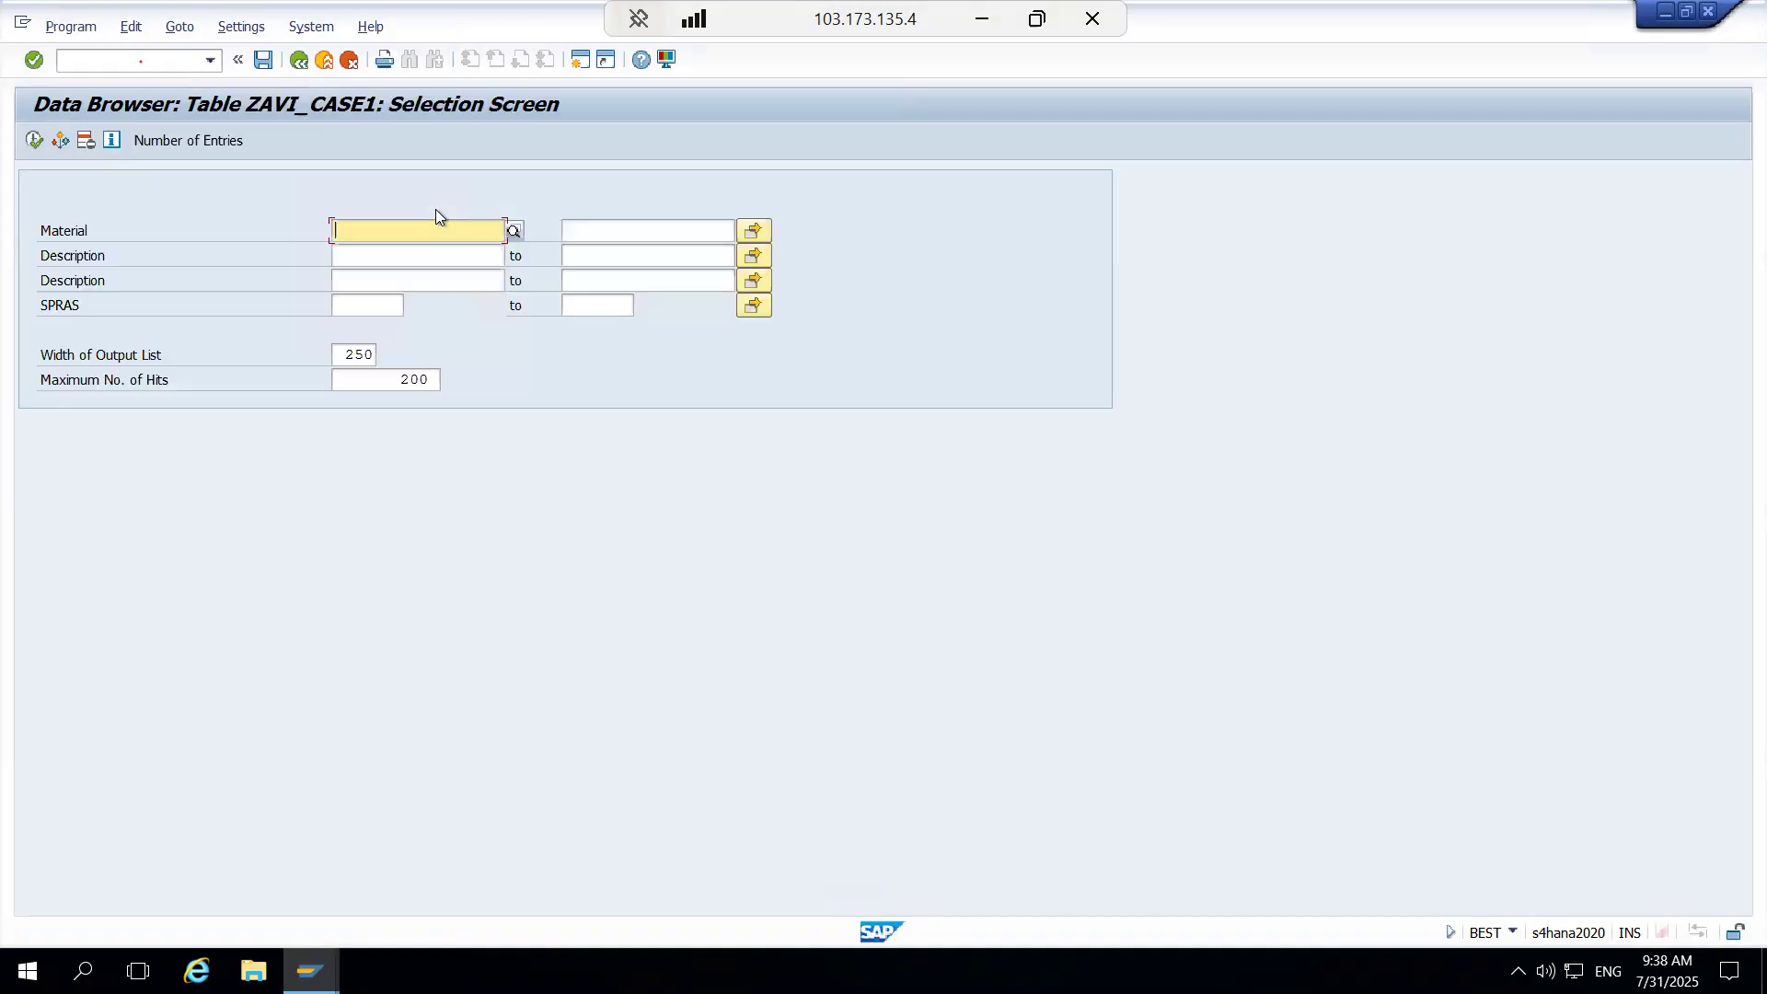
key(F3)
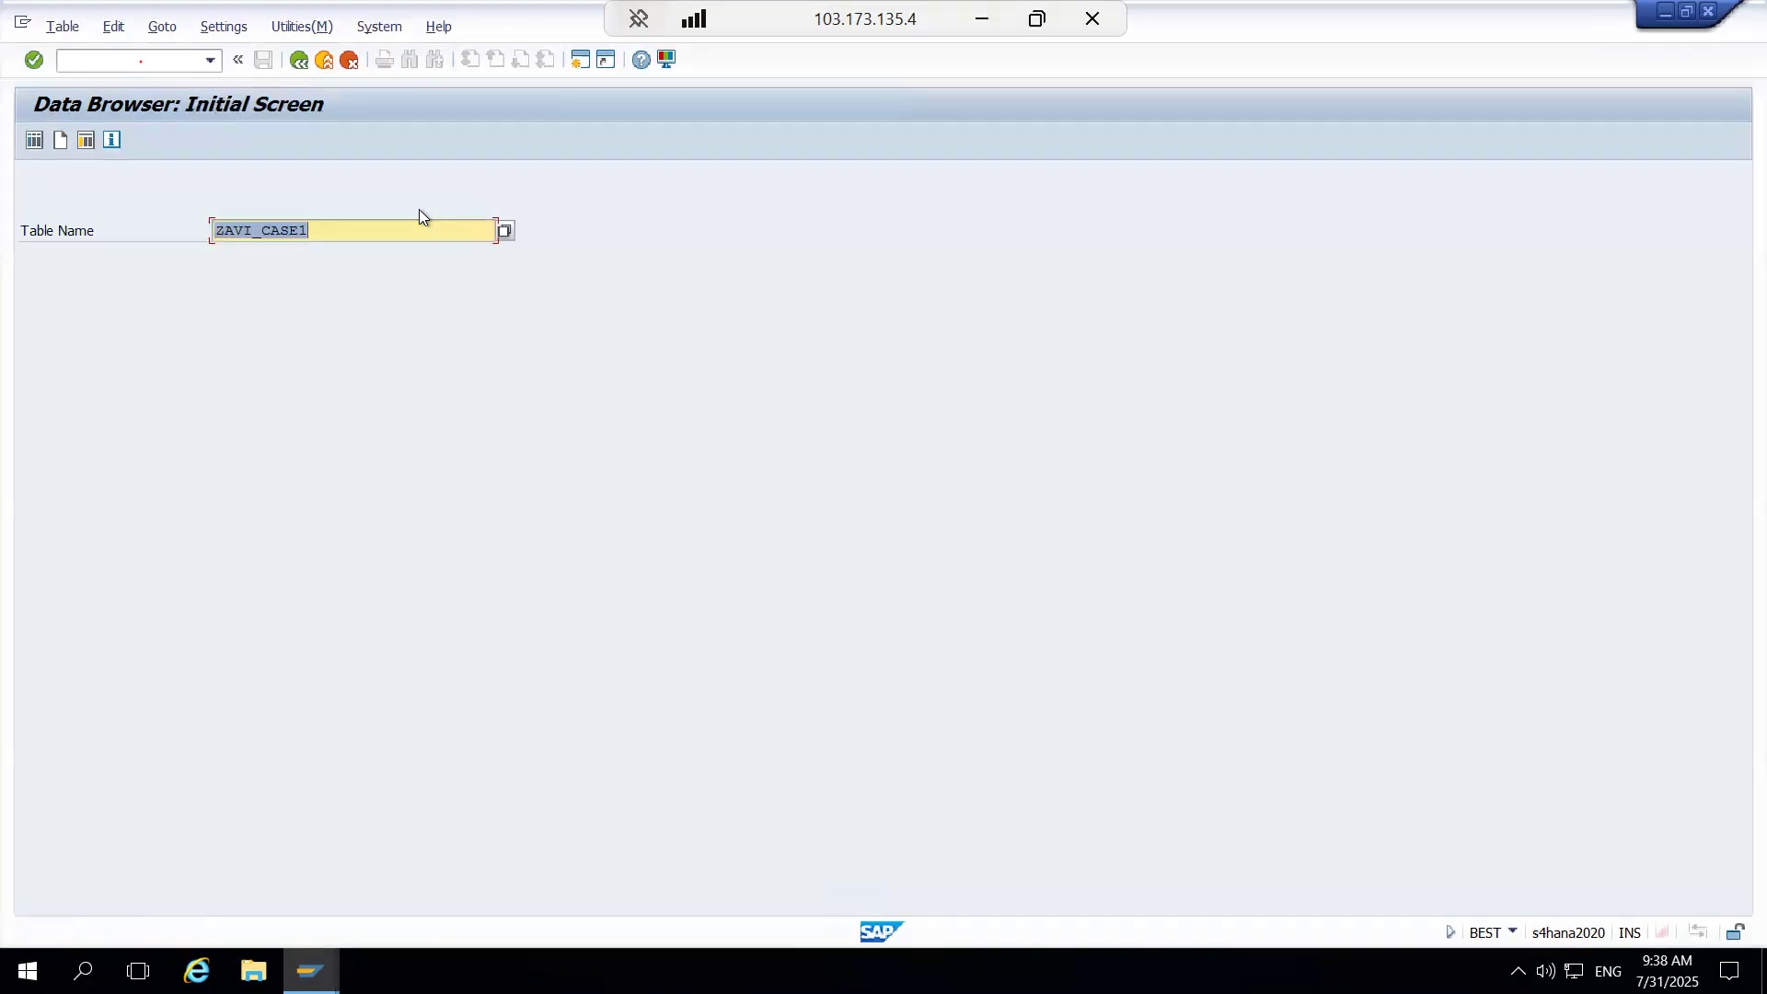
Step: Go to SE93 and display parameter transaction Z_USR02
click(134, 67)
text(/ns)
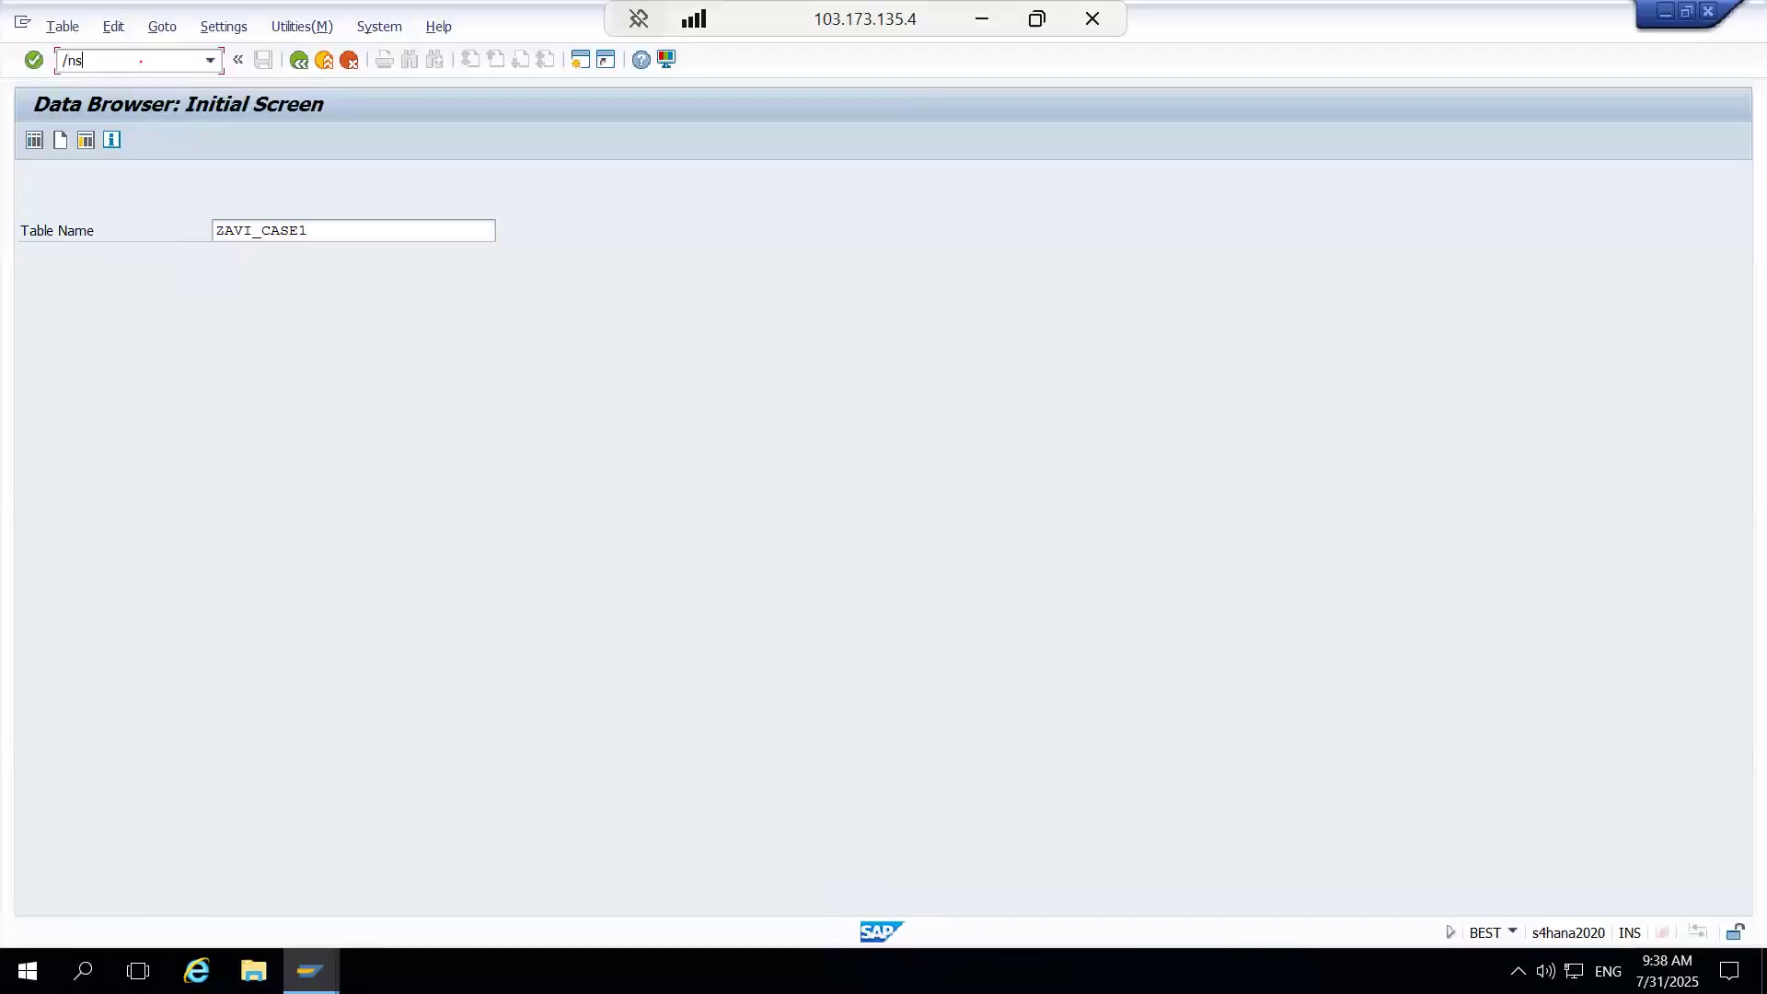
text(e93)
key(Return)
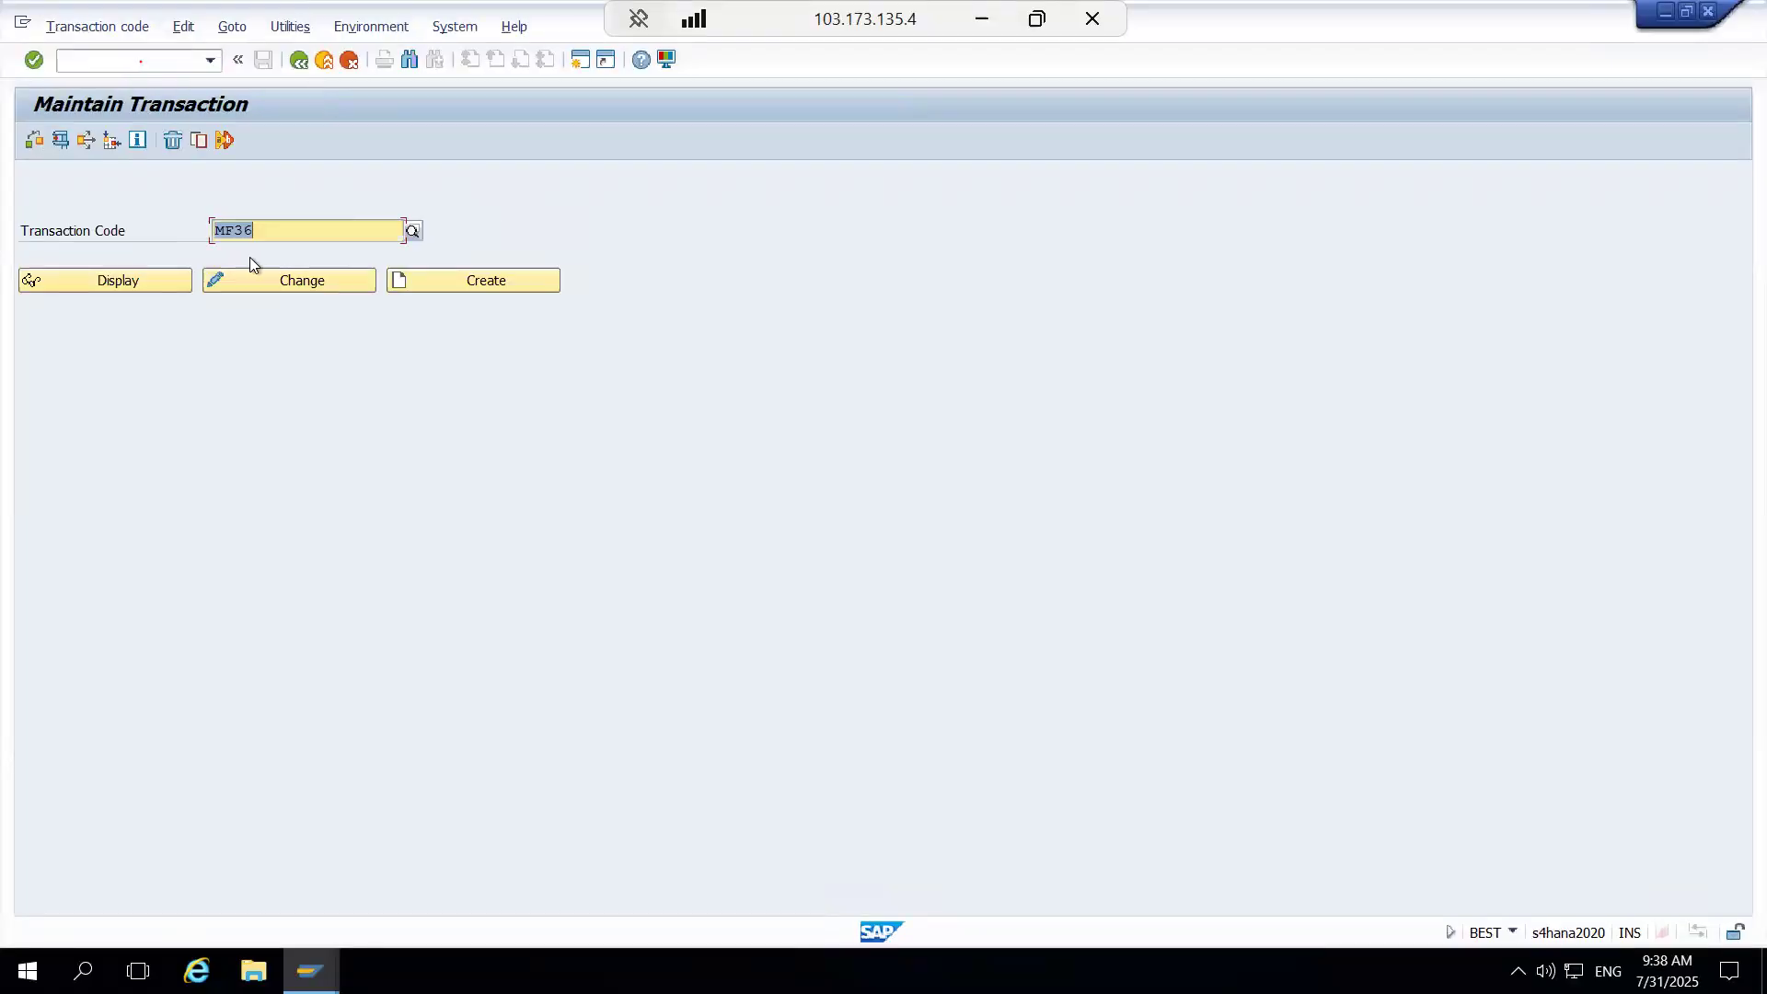
click(254, 235)
click(256, 269)
click(178, 283)
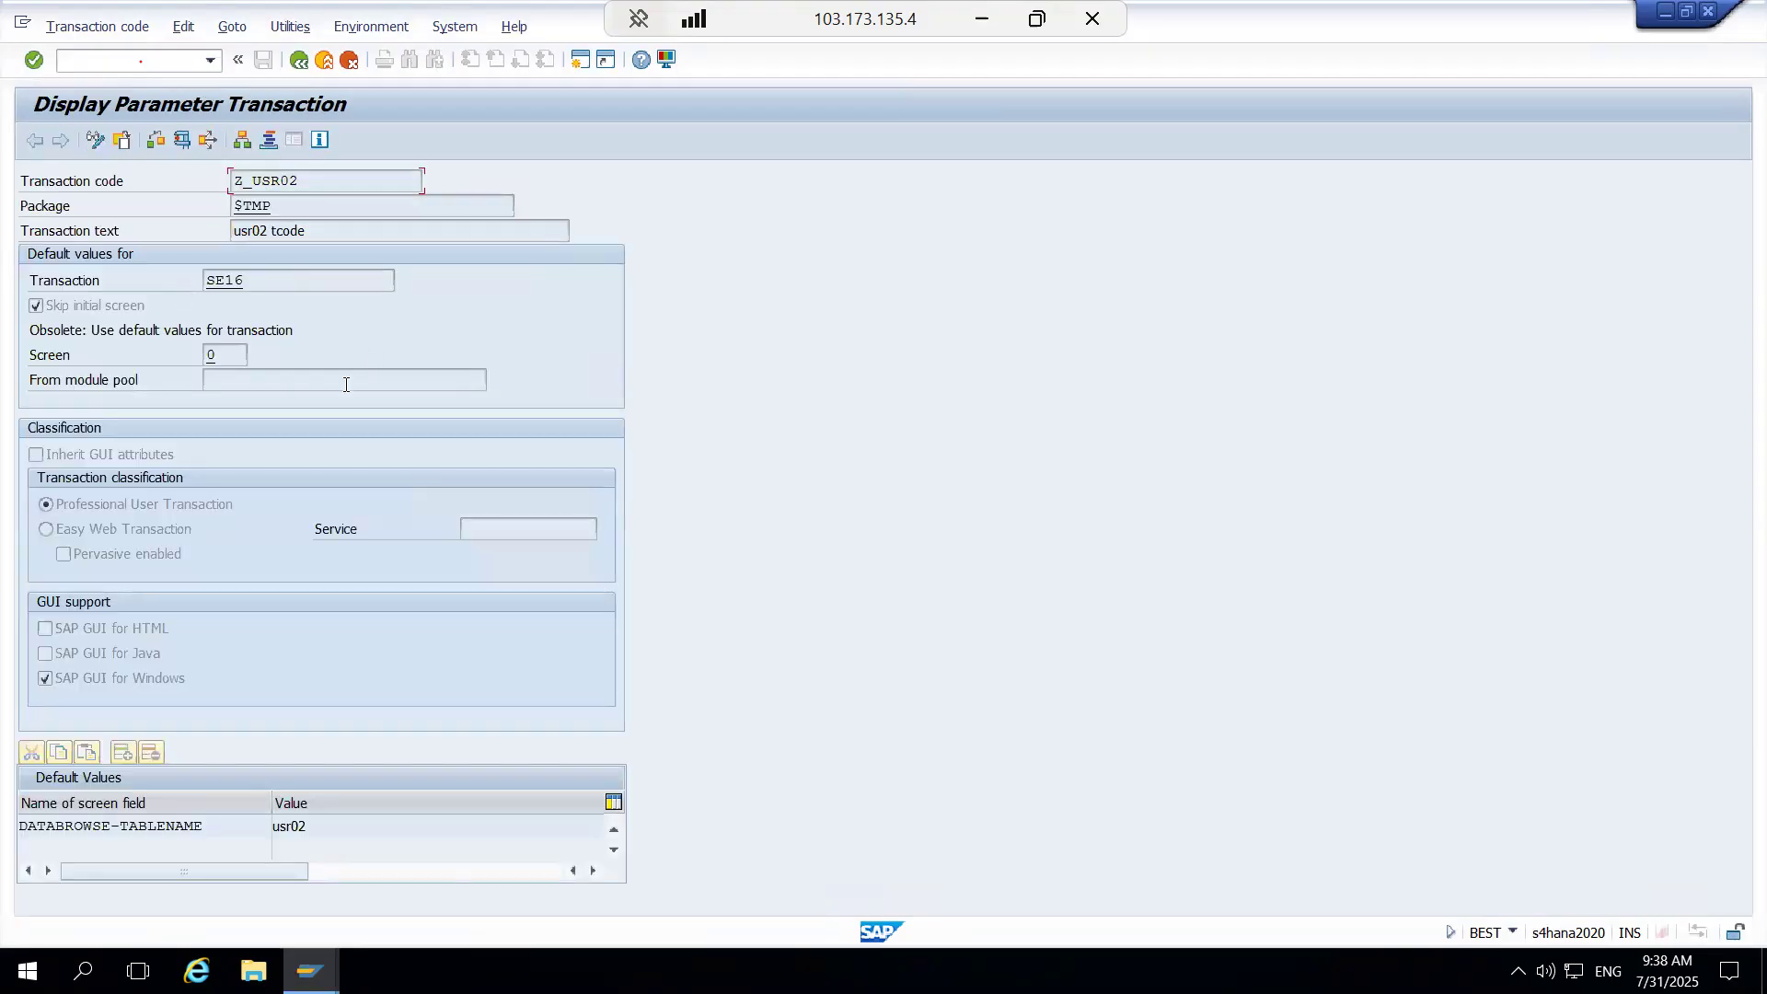
Step: Copy the transaction code Z_USR02 and look up its authorization default values in SU24
double_click(322, 183)
key(ctrl+c)
text(/nsu24)
key(Return)
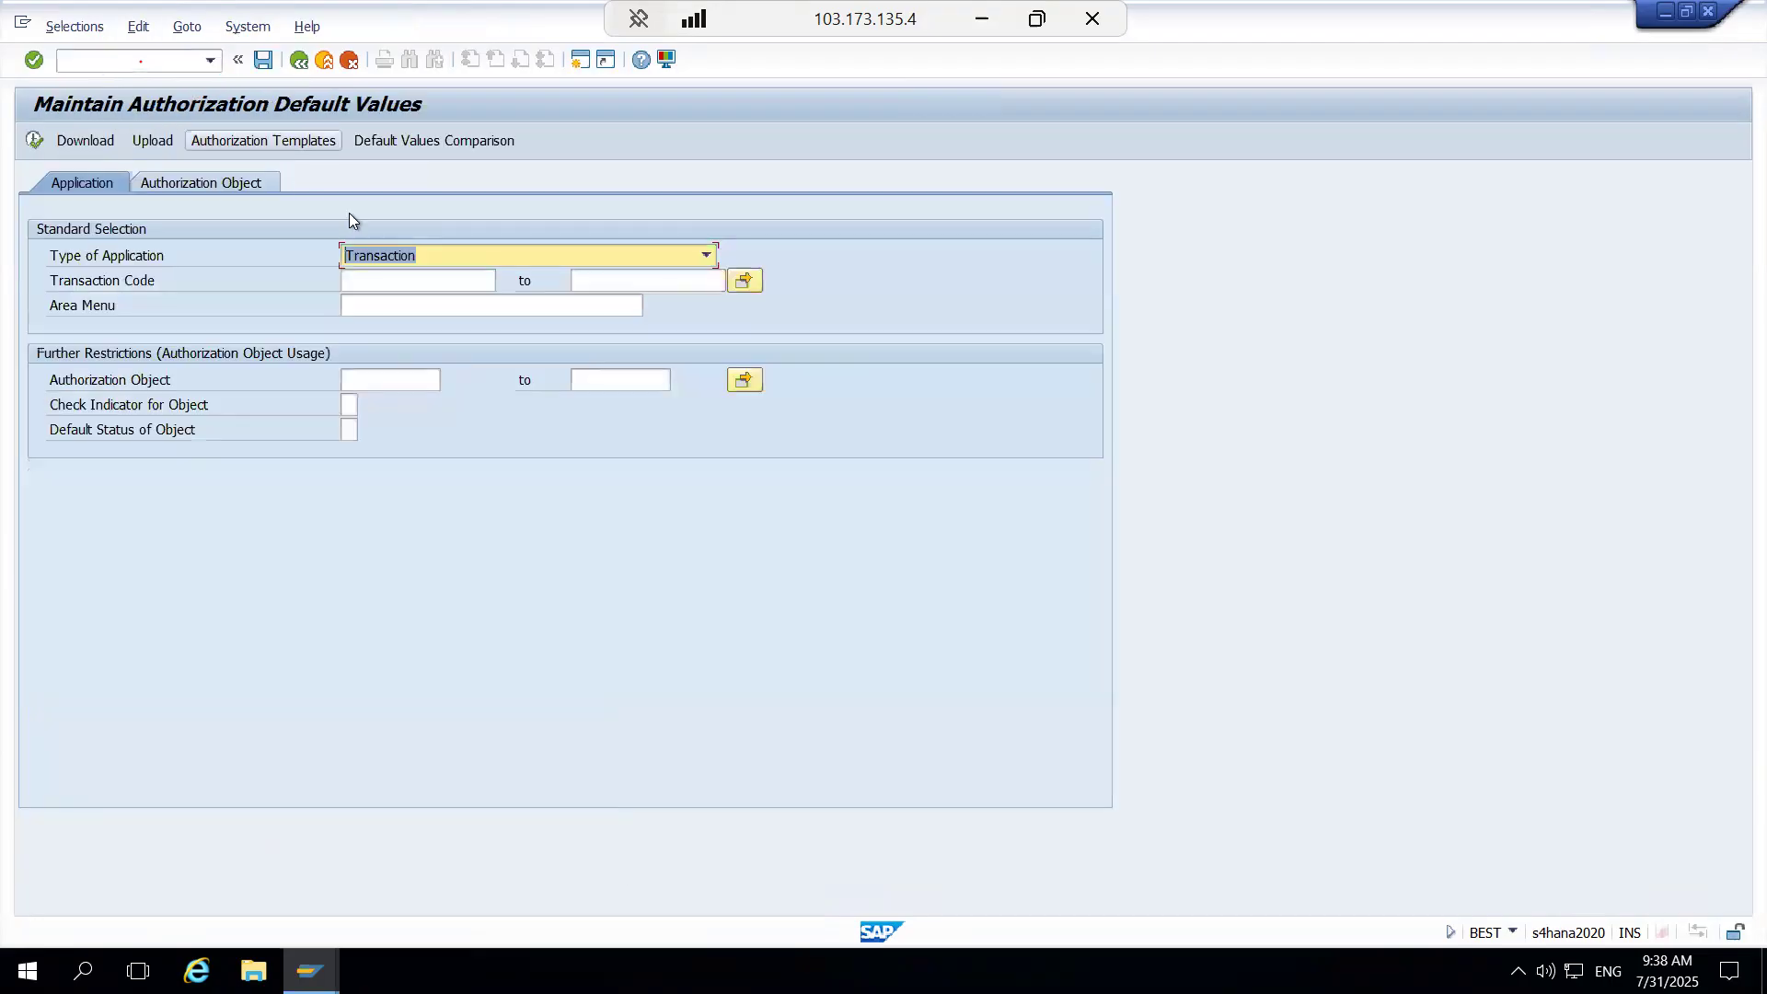
click(378, 280)
key(ctrl+v)
key(F8)
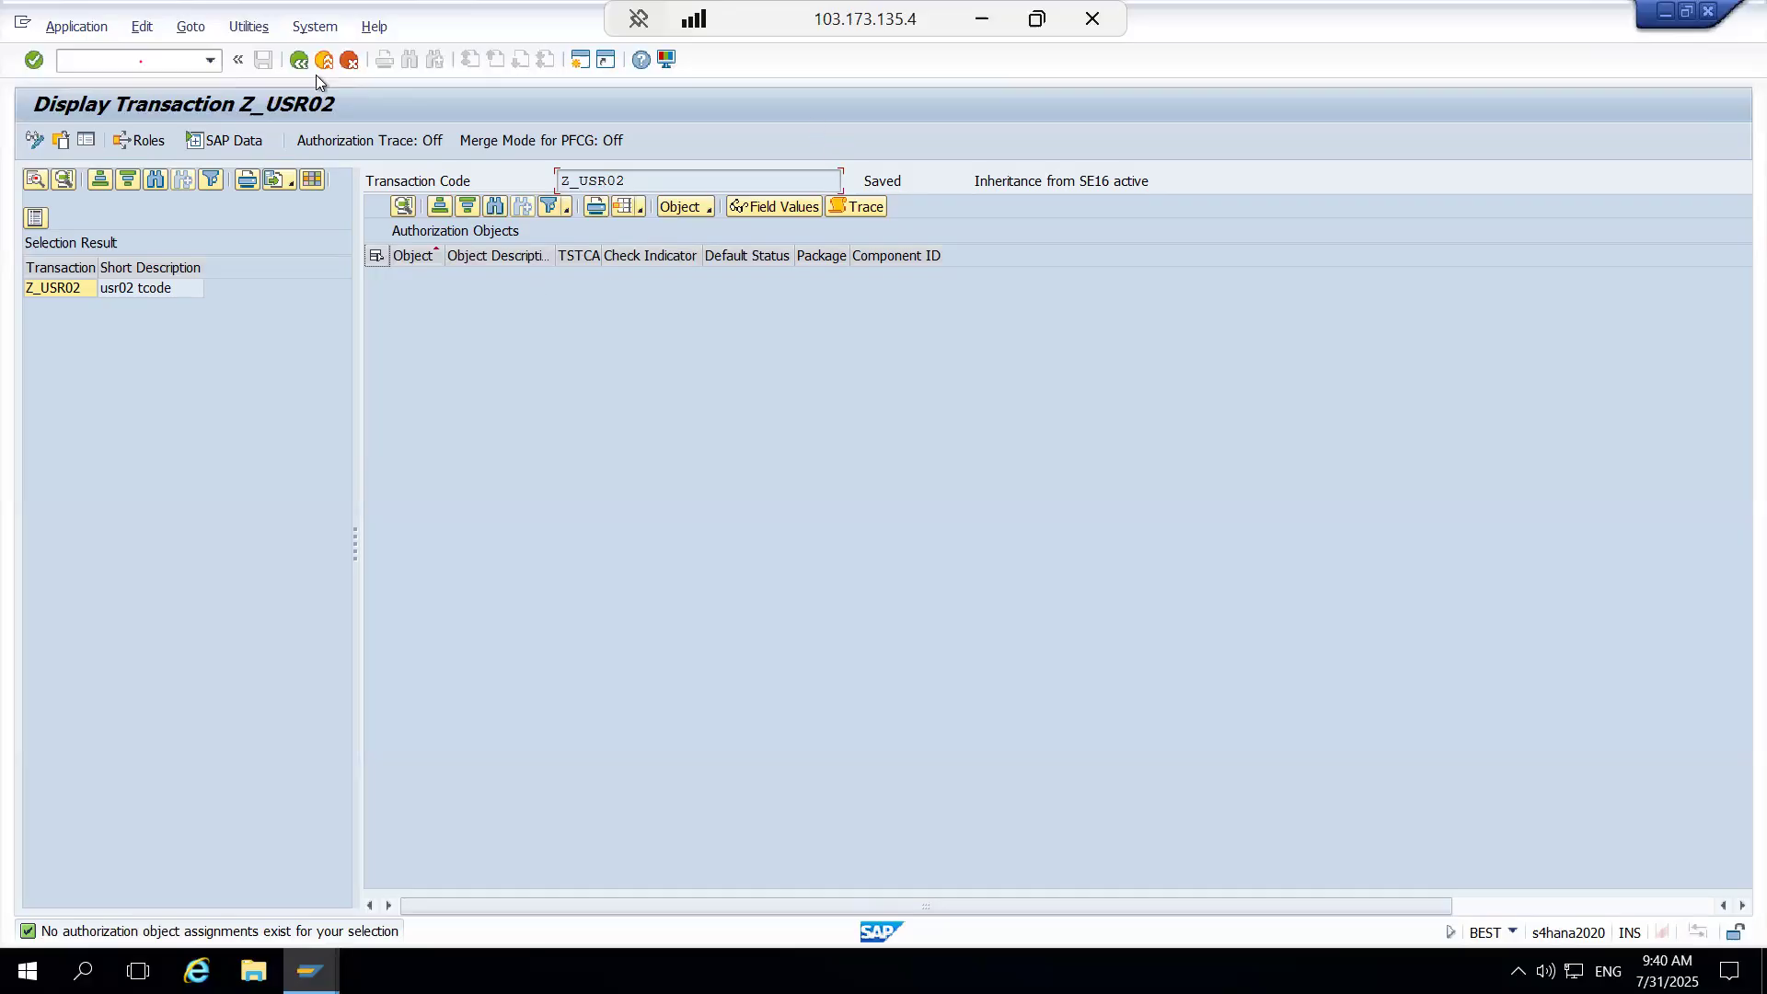
Step: Return to SE93, display Z_USR02 again and exit the transaction maintenance
text(/nse)
text(93)
key(Return)
click(140, 283)
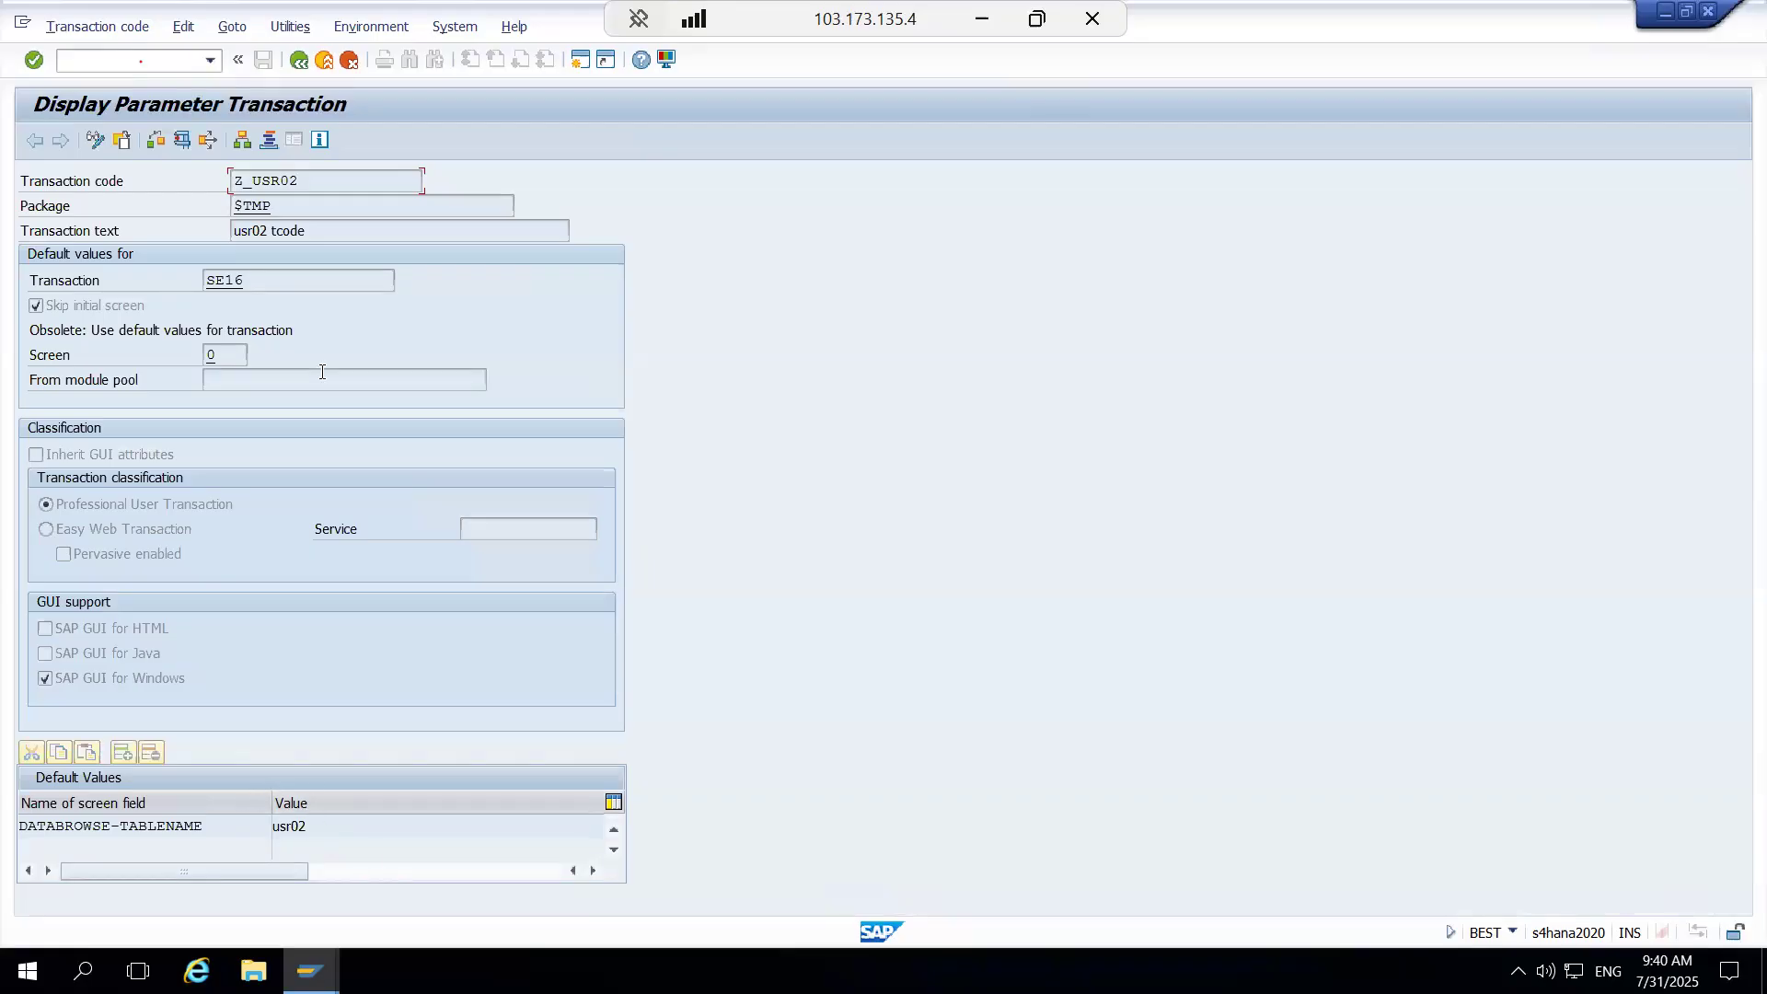
key(F3)
key(F3)
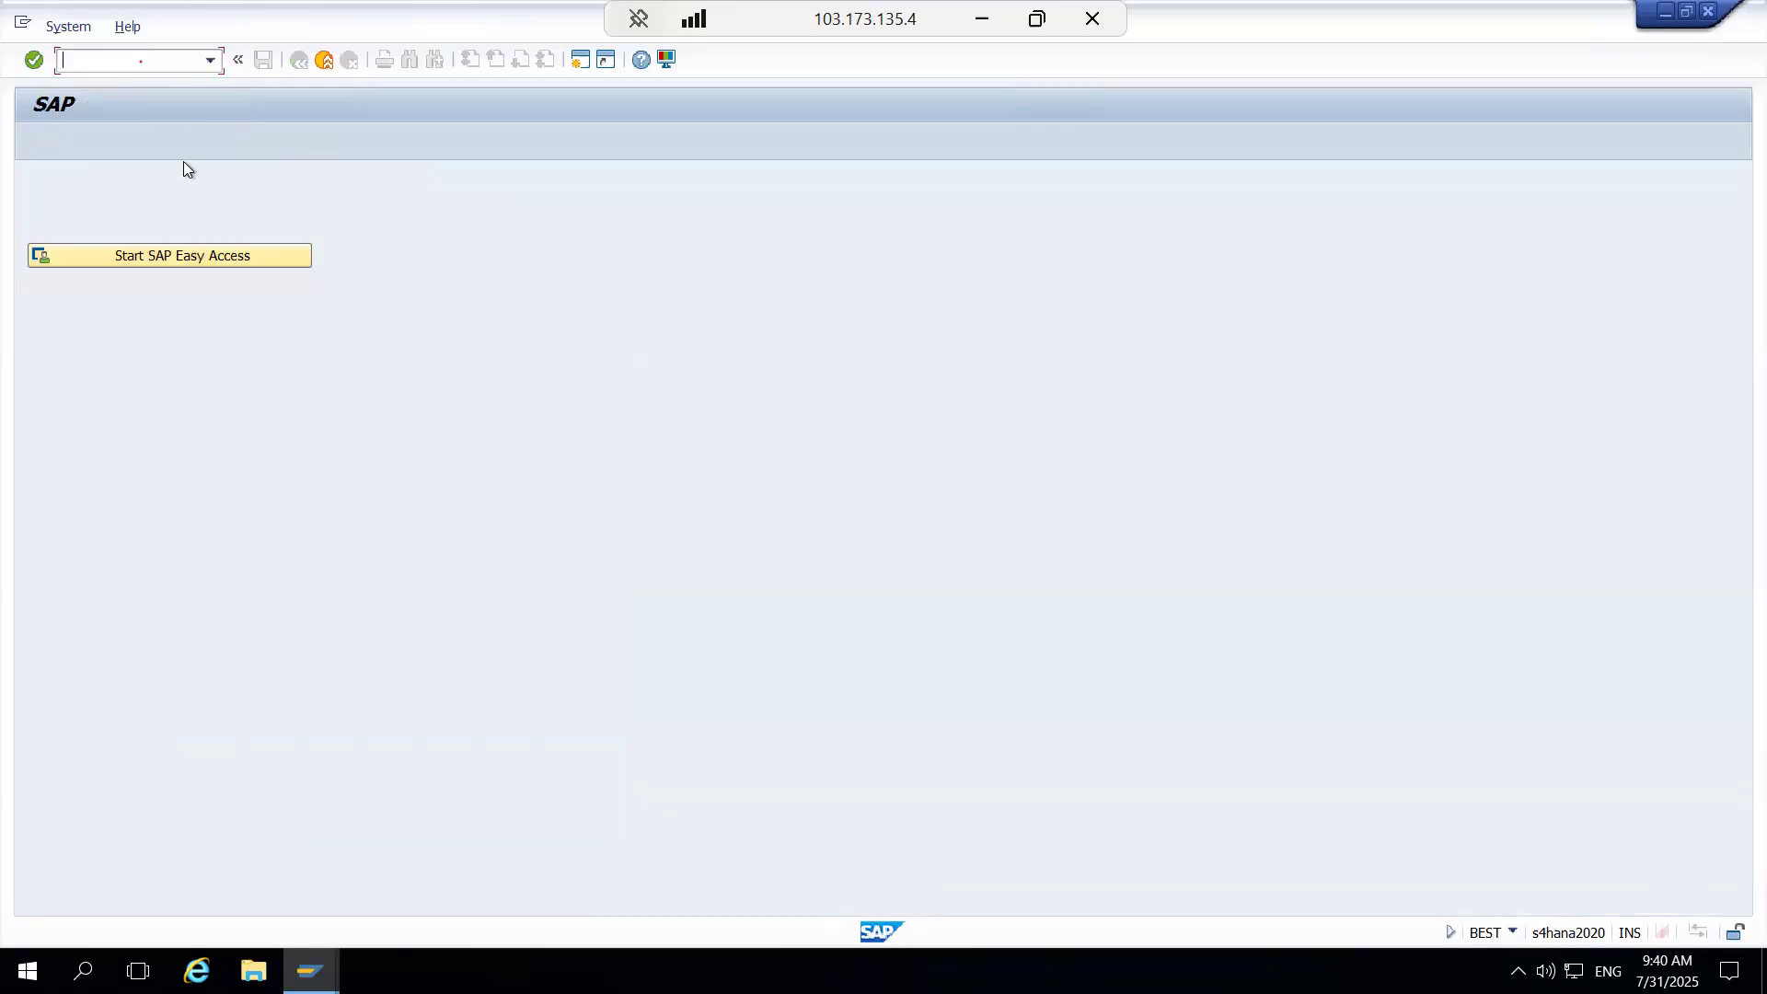
Step: Reopen SE16 and pick up the table name ZAVI_CASE1 for reuse
text(/nse16)
key(Return)
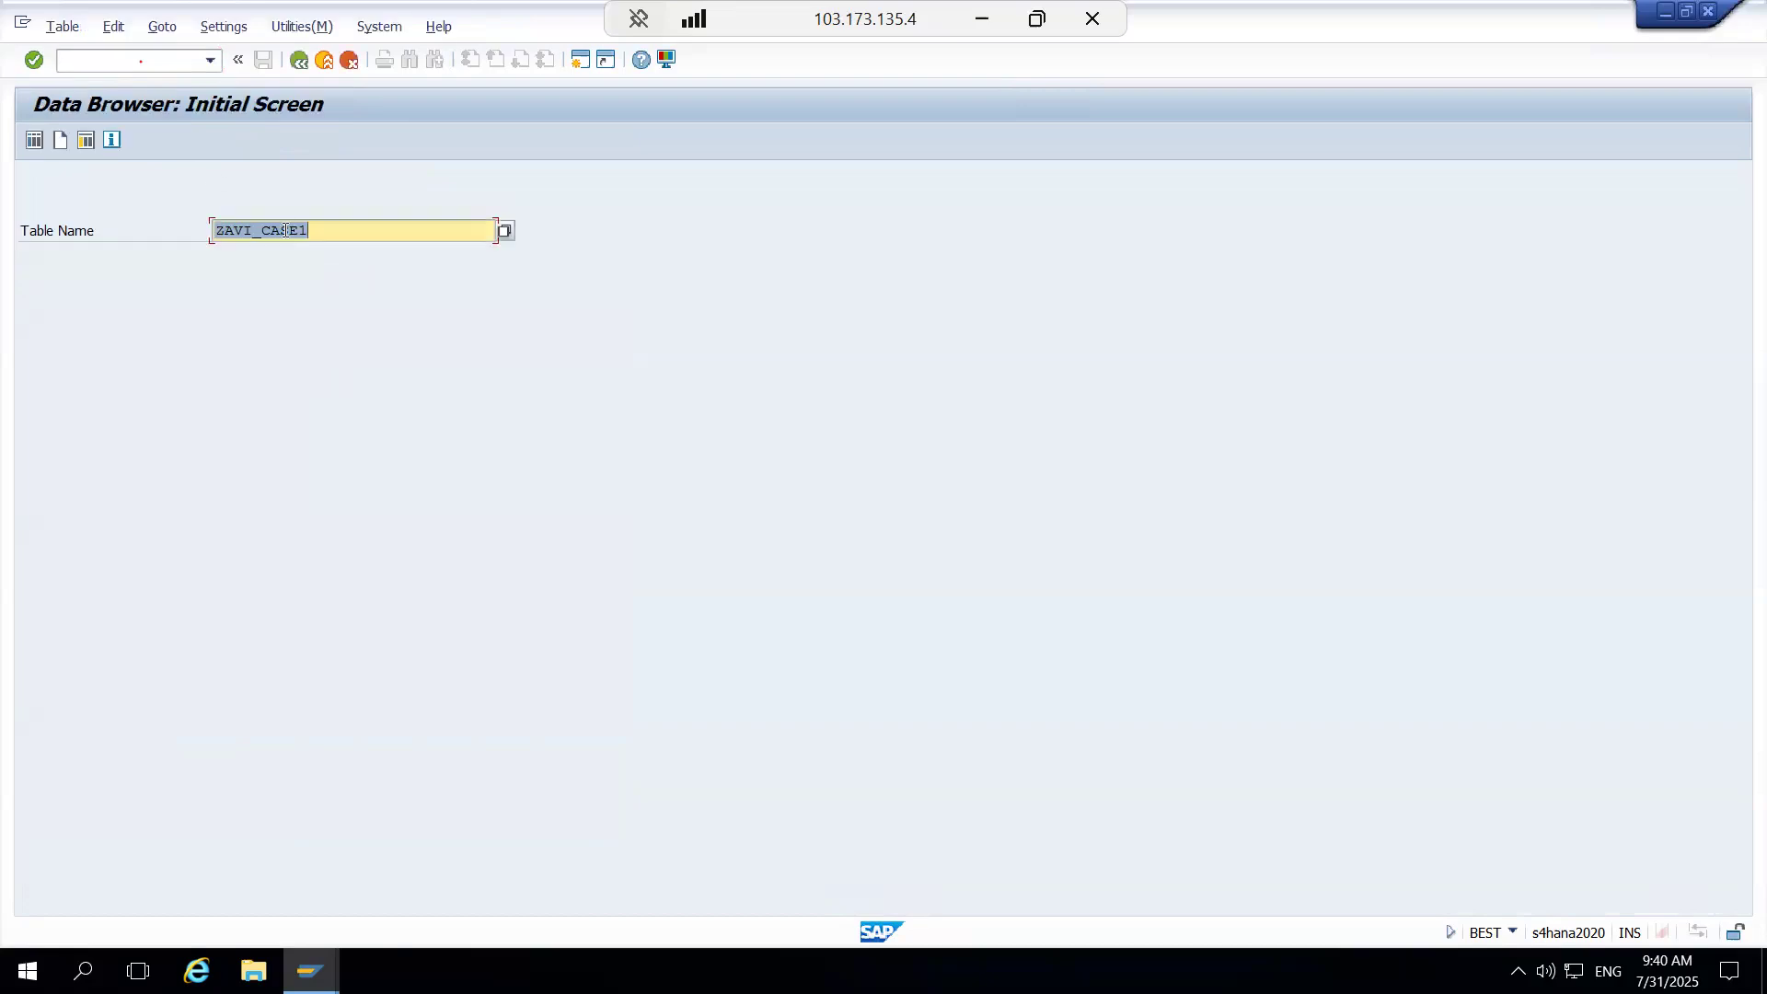
click(357, 223)
Step: Go to SE93 and start creating a transaction, choosing transaction with parameters as the start object
click(167, 67)
text(/nse1)
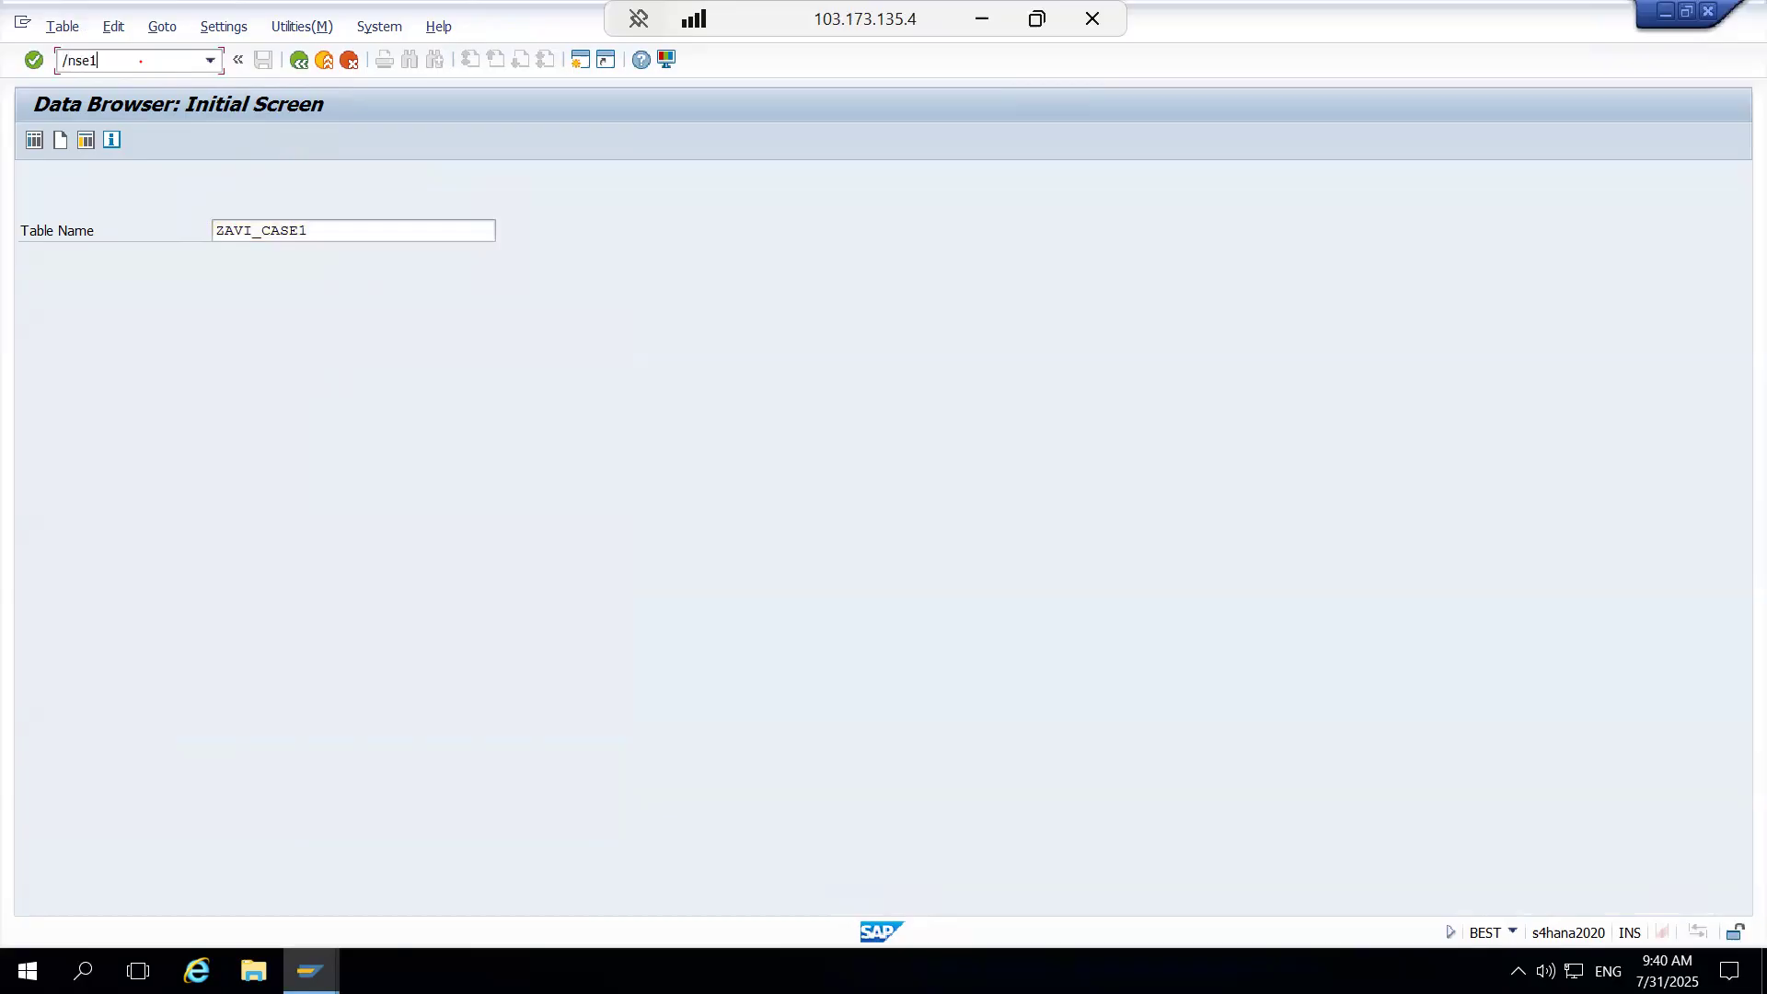
key(BackSpace)
text(93)
key(Return)
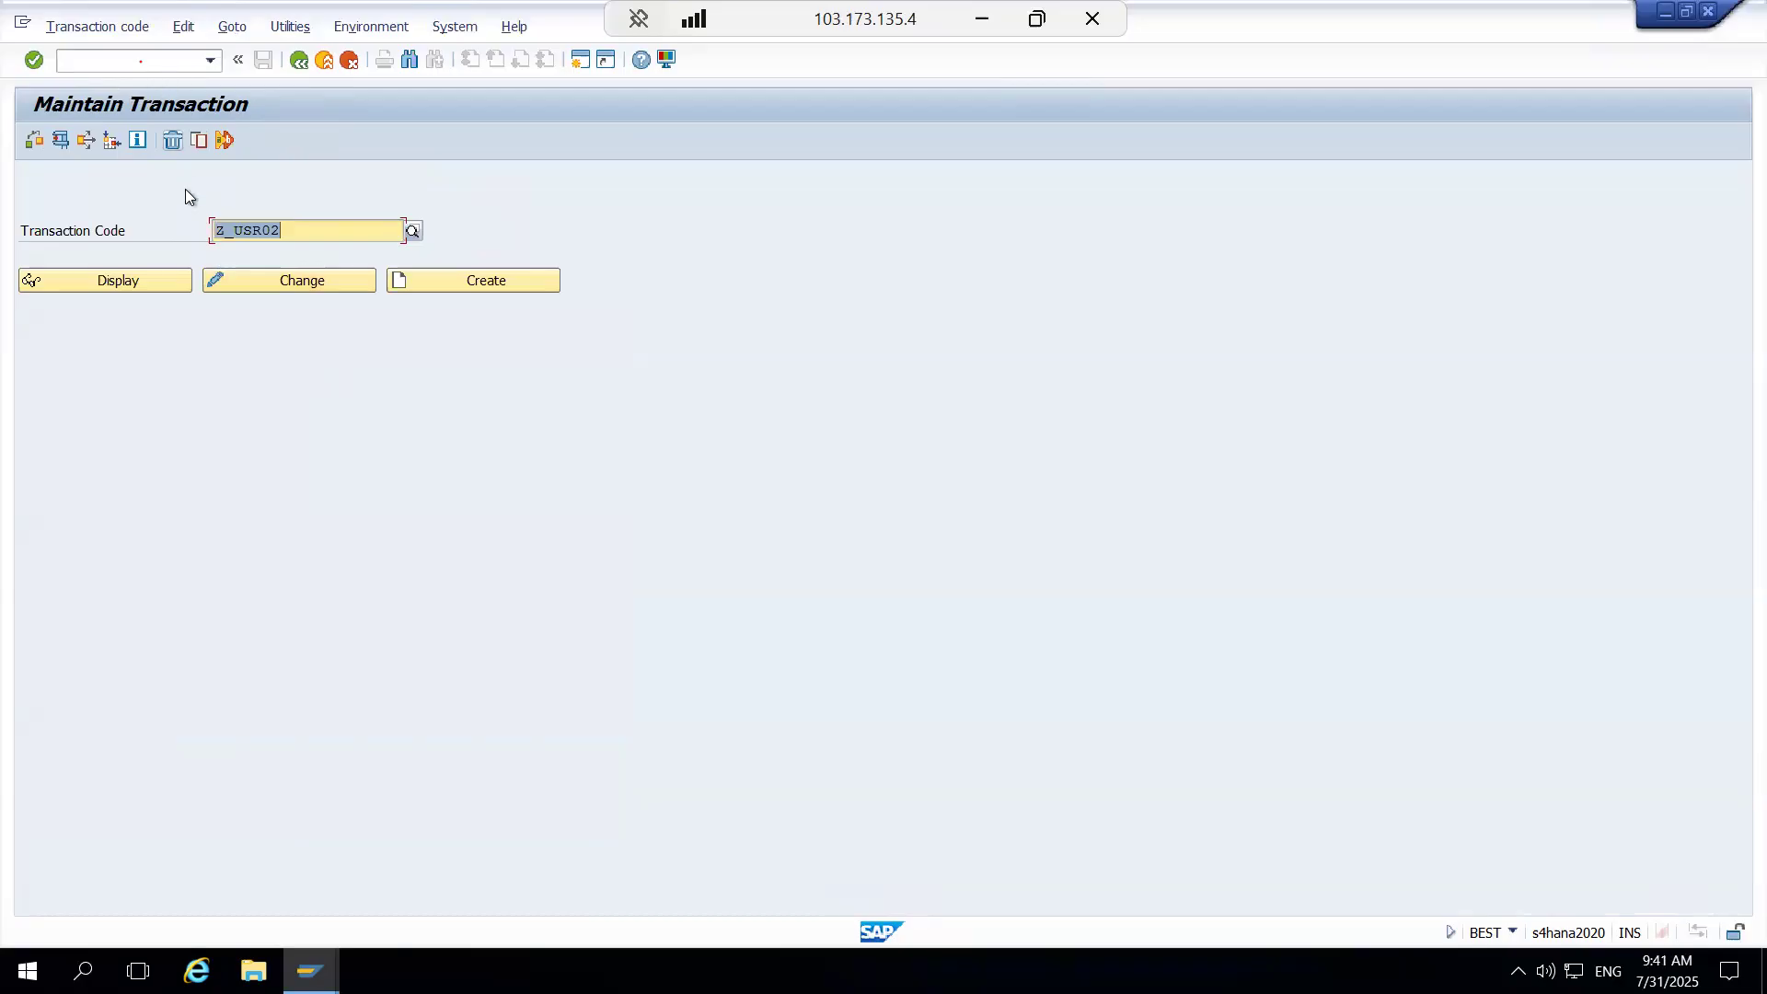
click(454, 287)
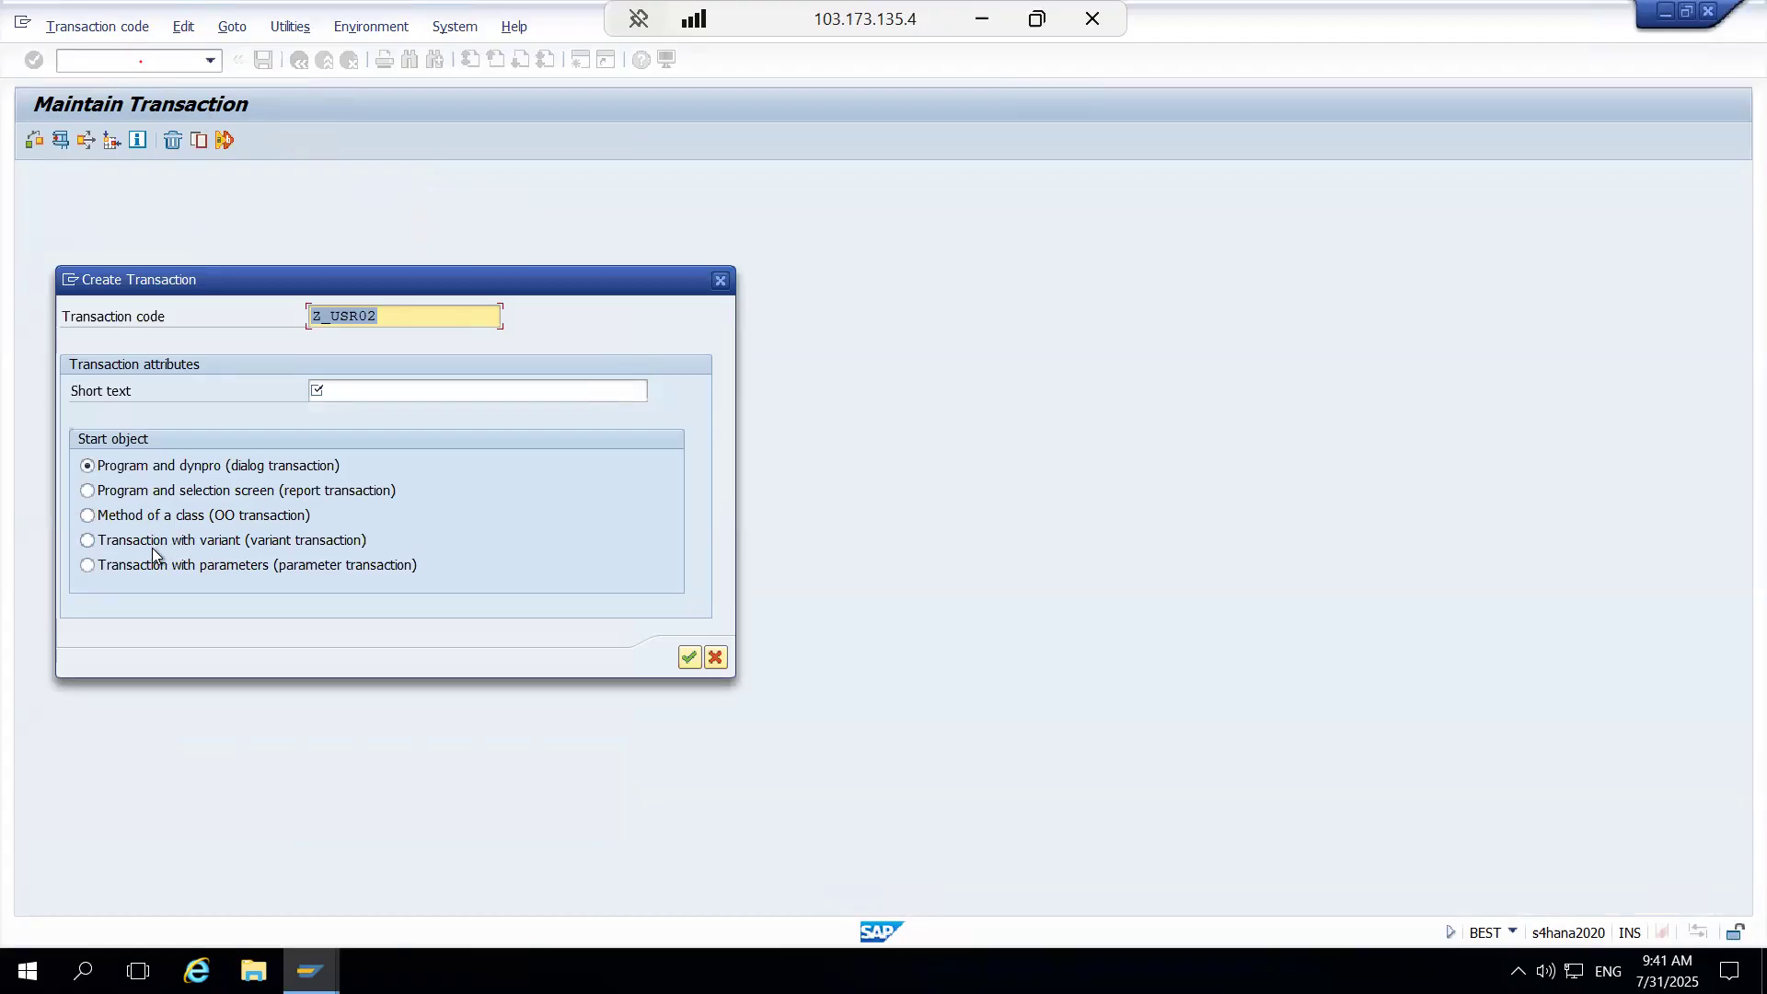
click(90, 565)
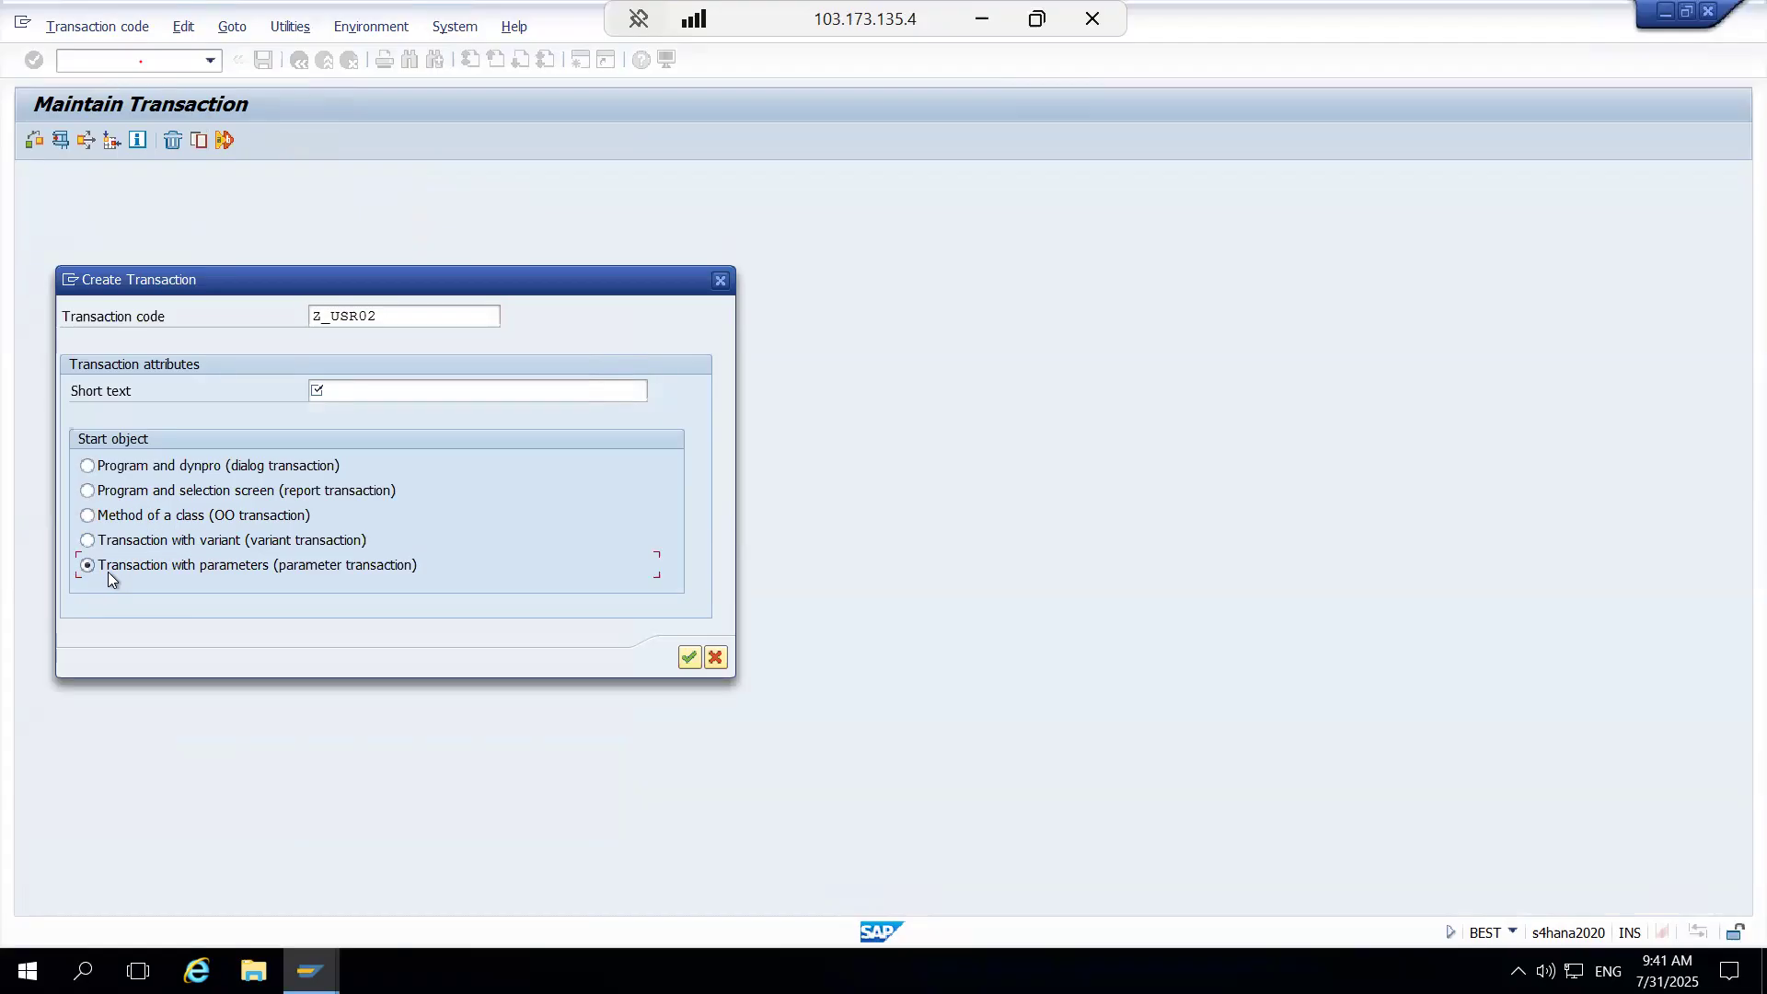
click(367, 393)
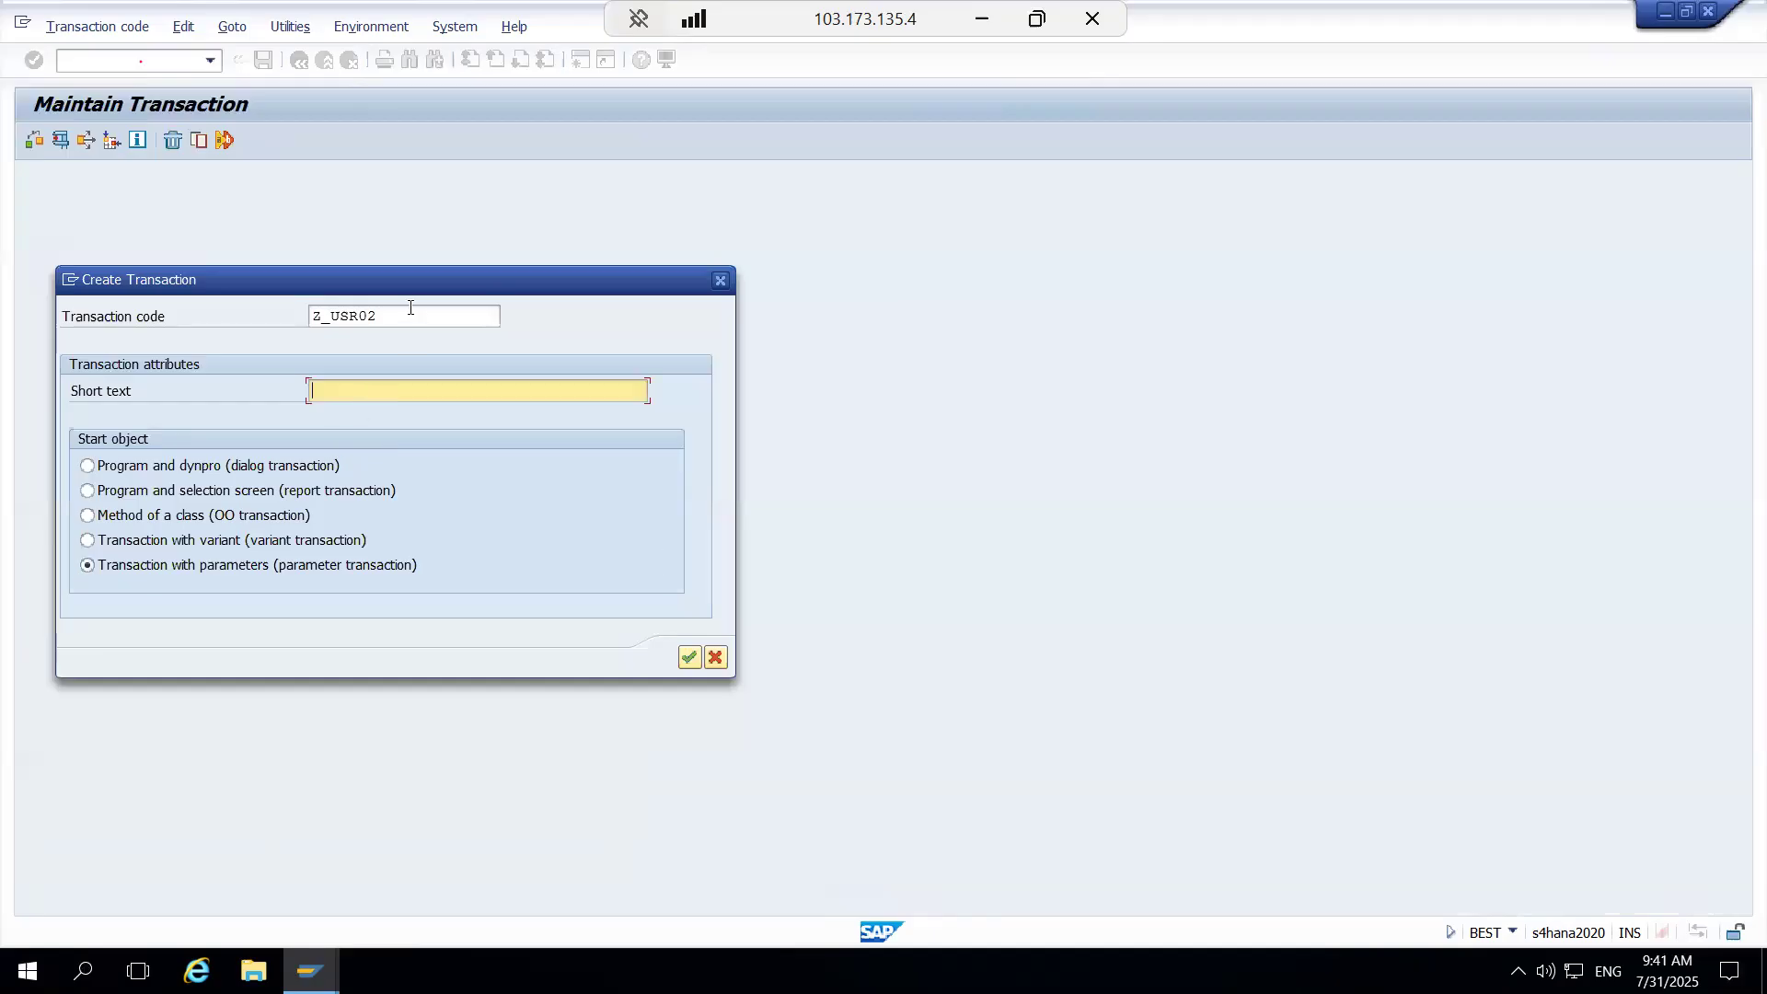
Step: Enter Z_ZAVI_CASE1 as the new transaction code with short text "test" and continue to its parameter settings
click(411, 308)
key(BackSpace)
key(BackSpace)
key(BackSpace)
key(BackSpace)
key(BackSpace)
text(ZAVI_CASE1)
click(344, 395)
text(test)
click(689, 657)
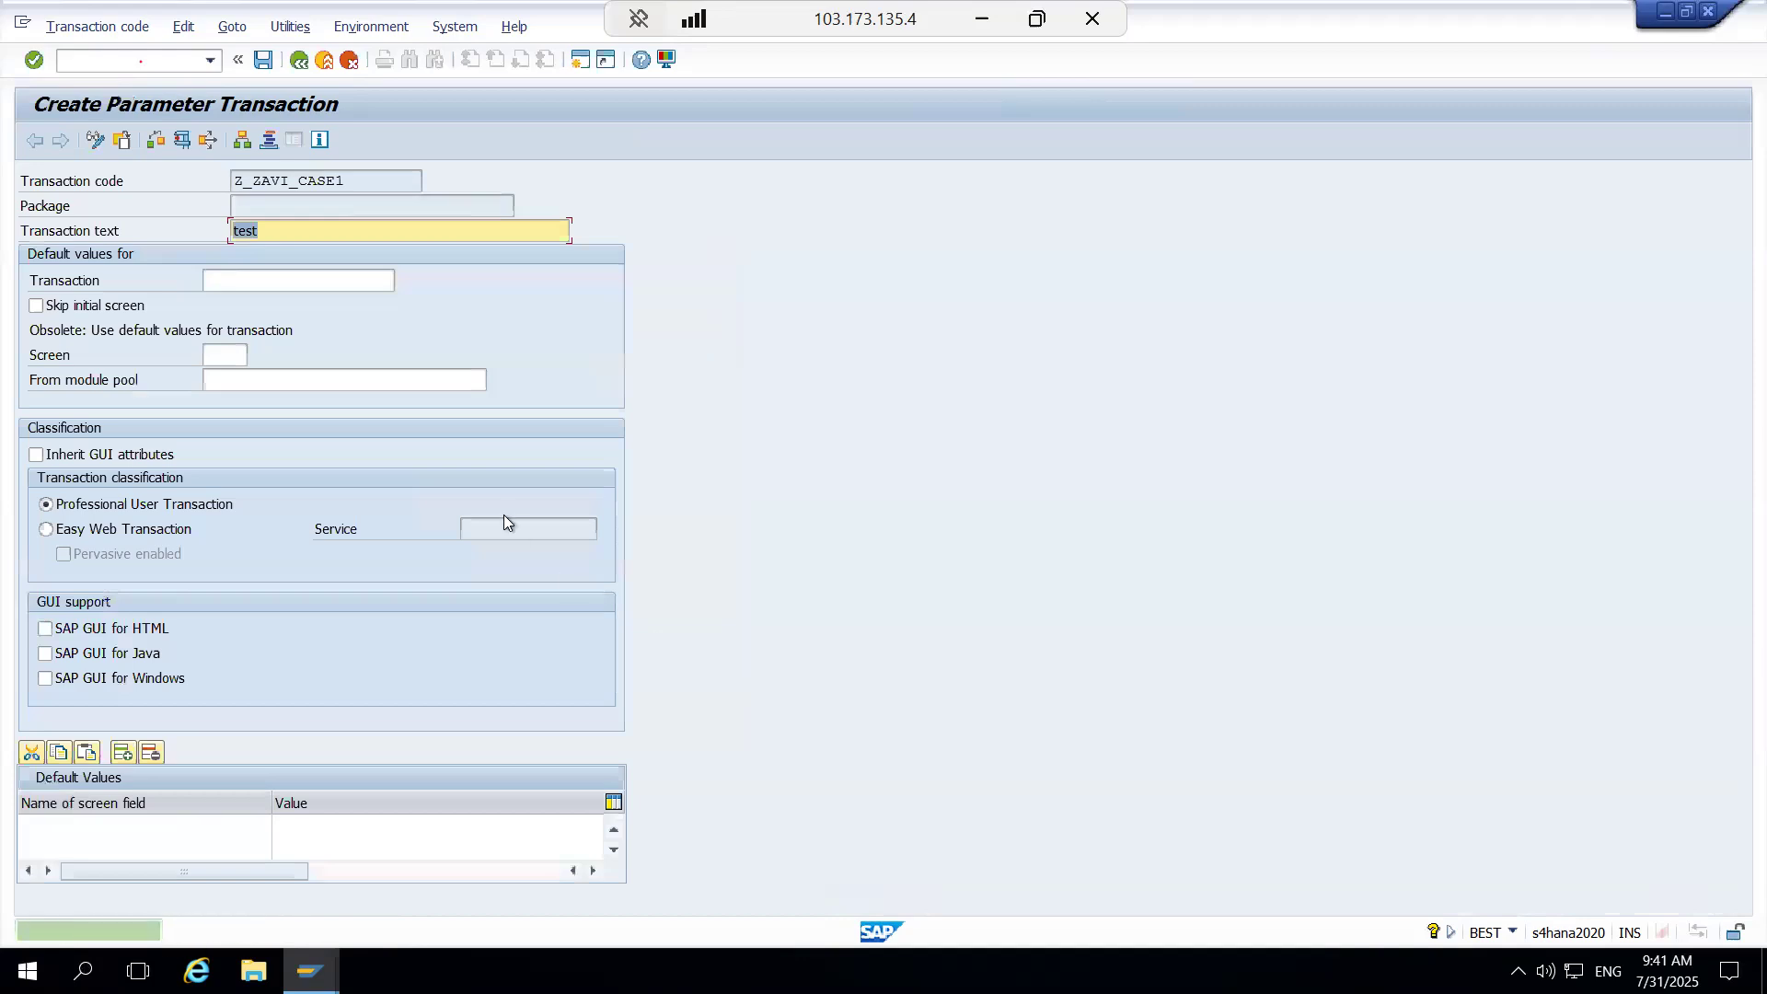
Step: Set the default transaction of Z_ZAVI_CASE1 to SM30
click(294, 277)
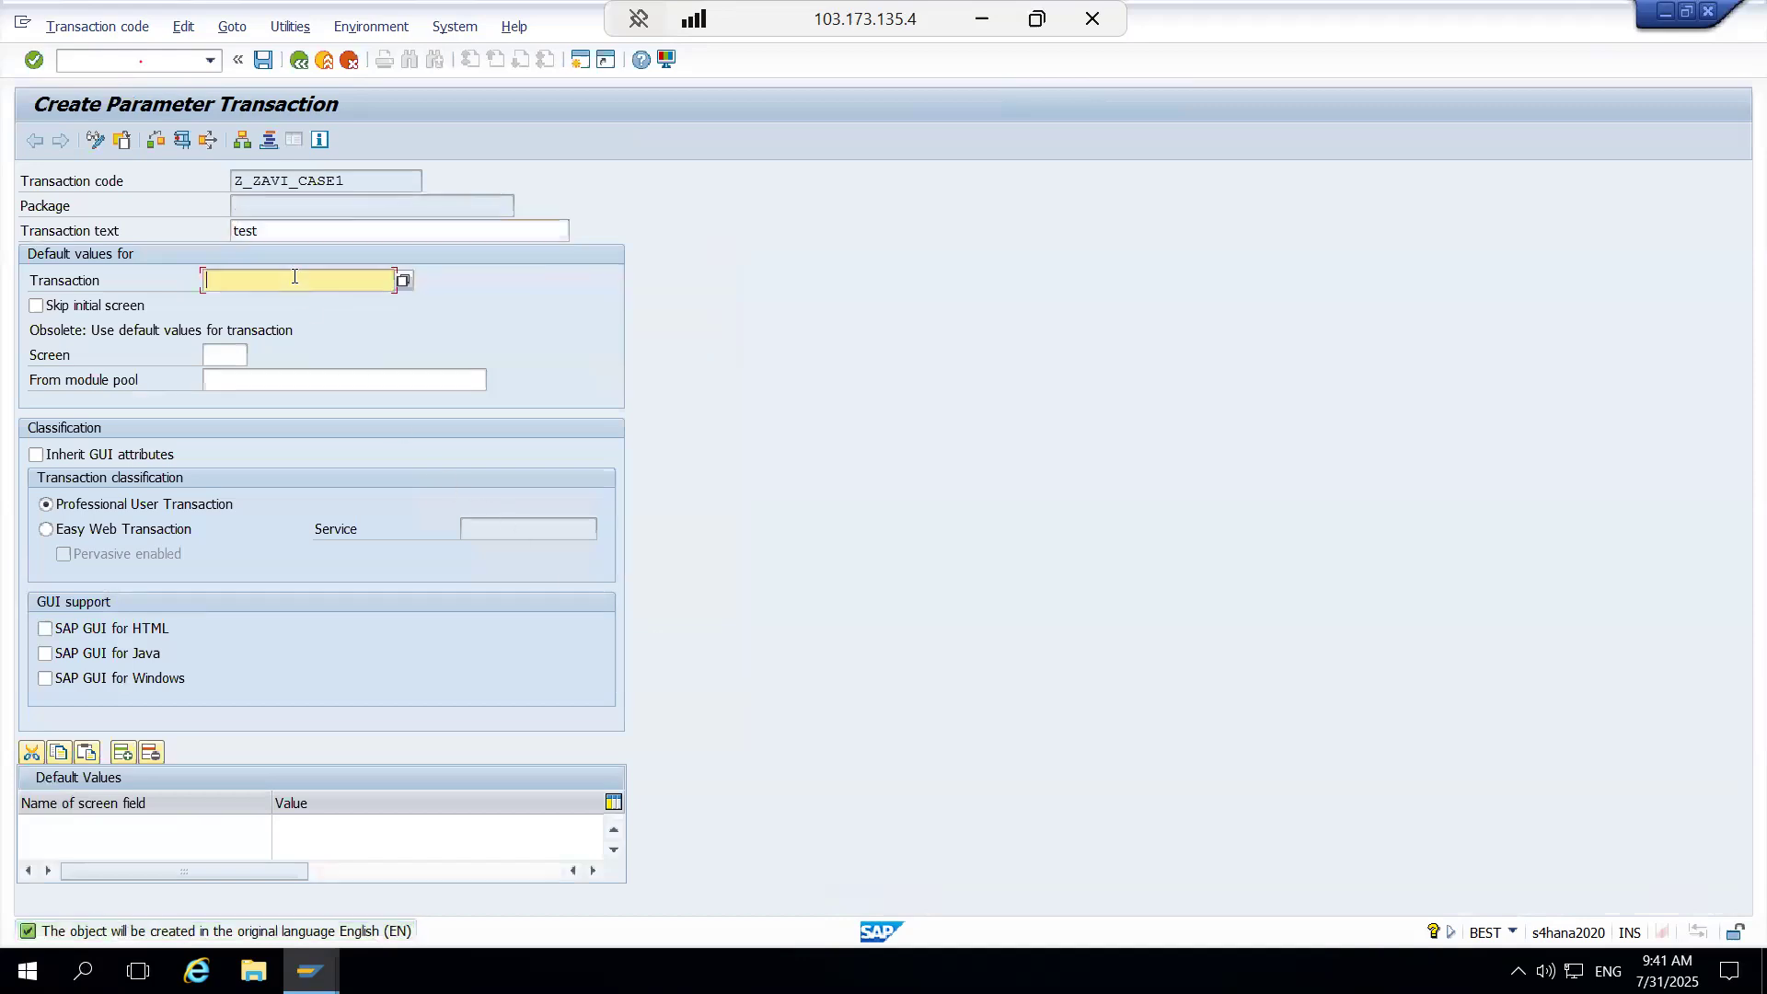
text(sm30)
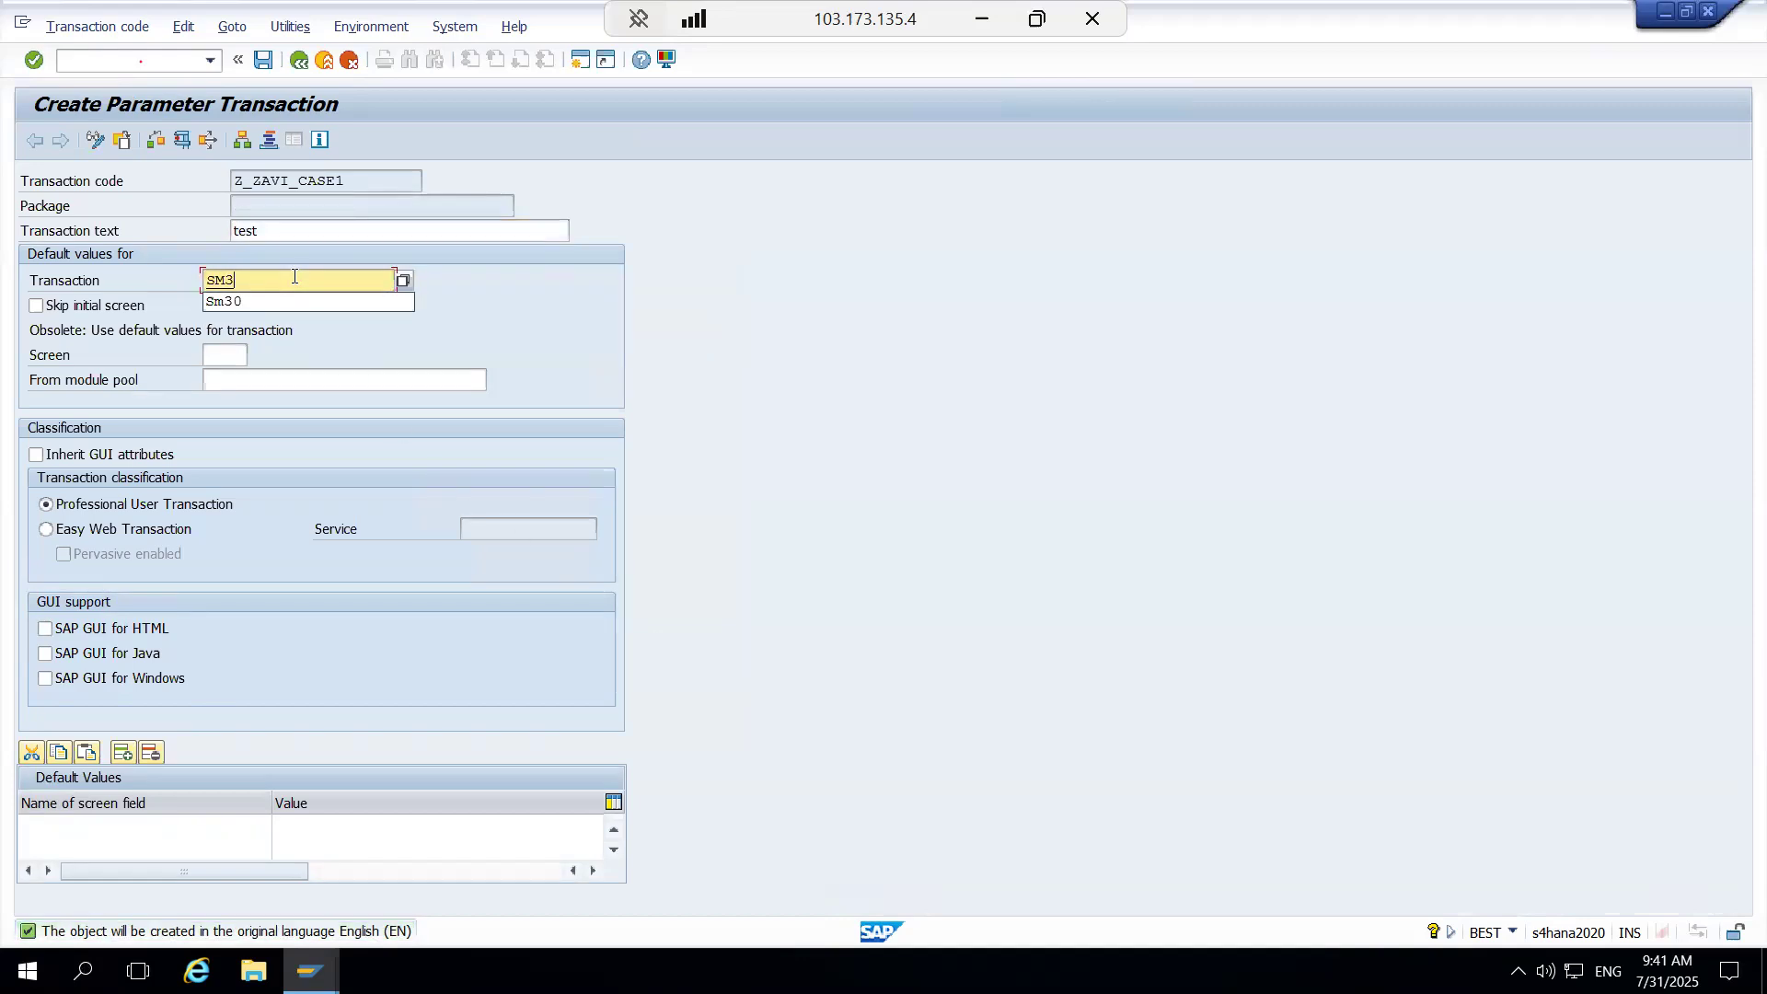
key(Return)
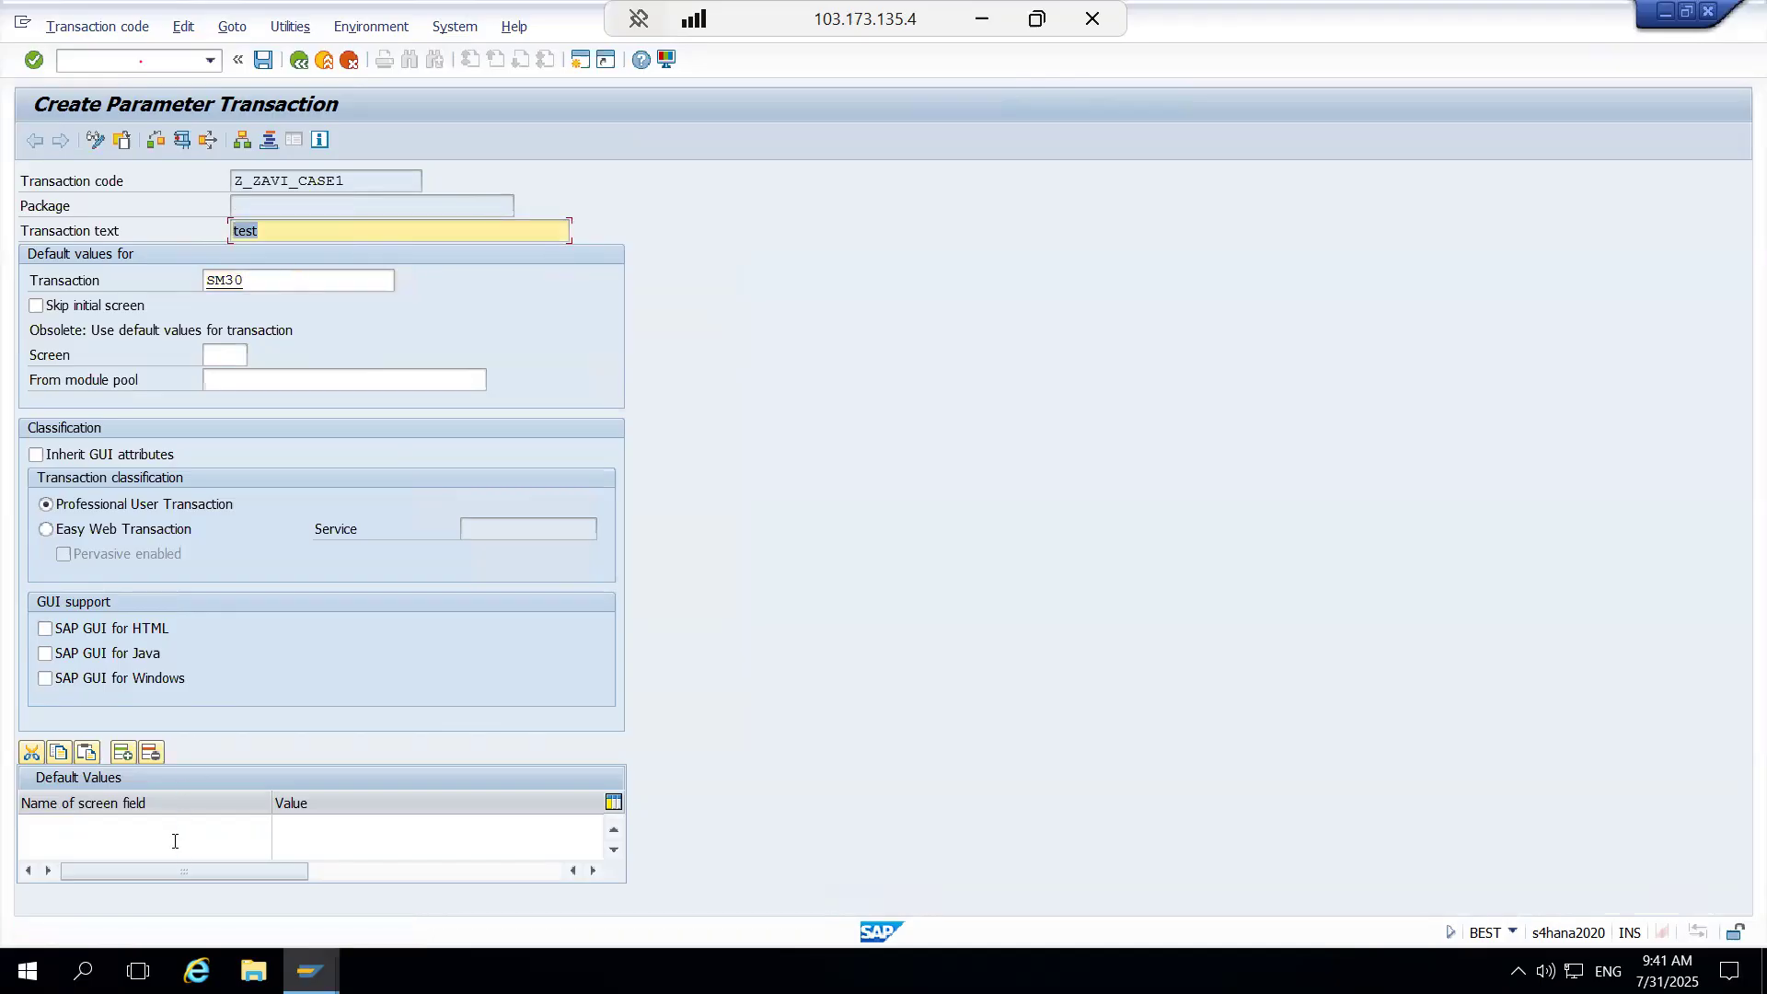
Step: Add the default value VIEWNAME = ZAVI_CASE1 to the parameter transaction and save it as a local object
click(174, 833)
click(281, 831)
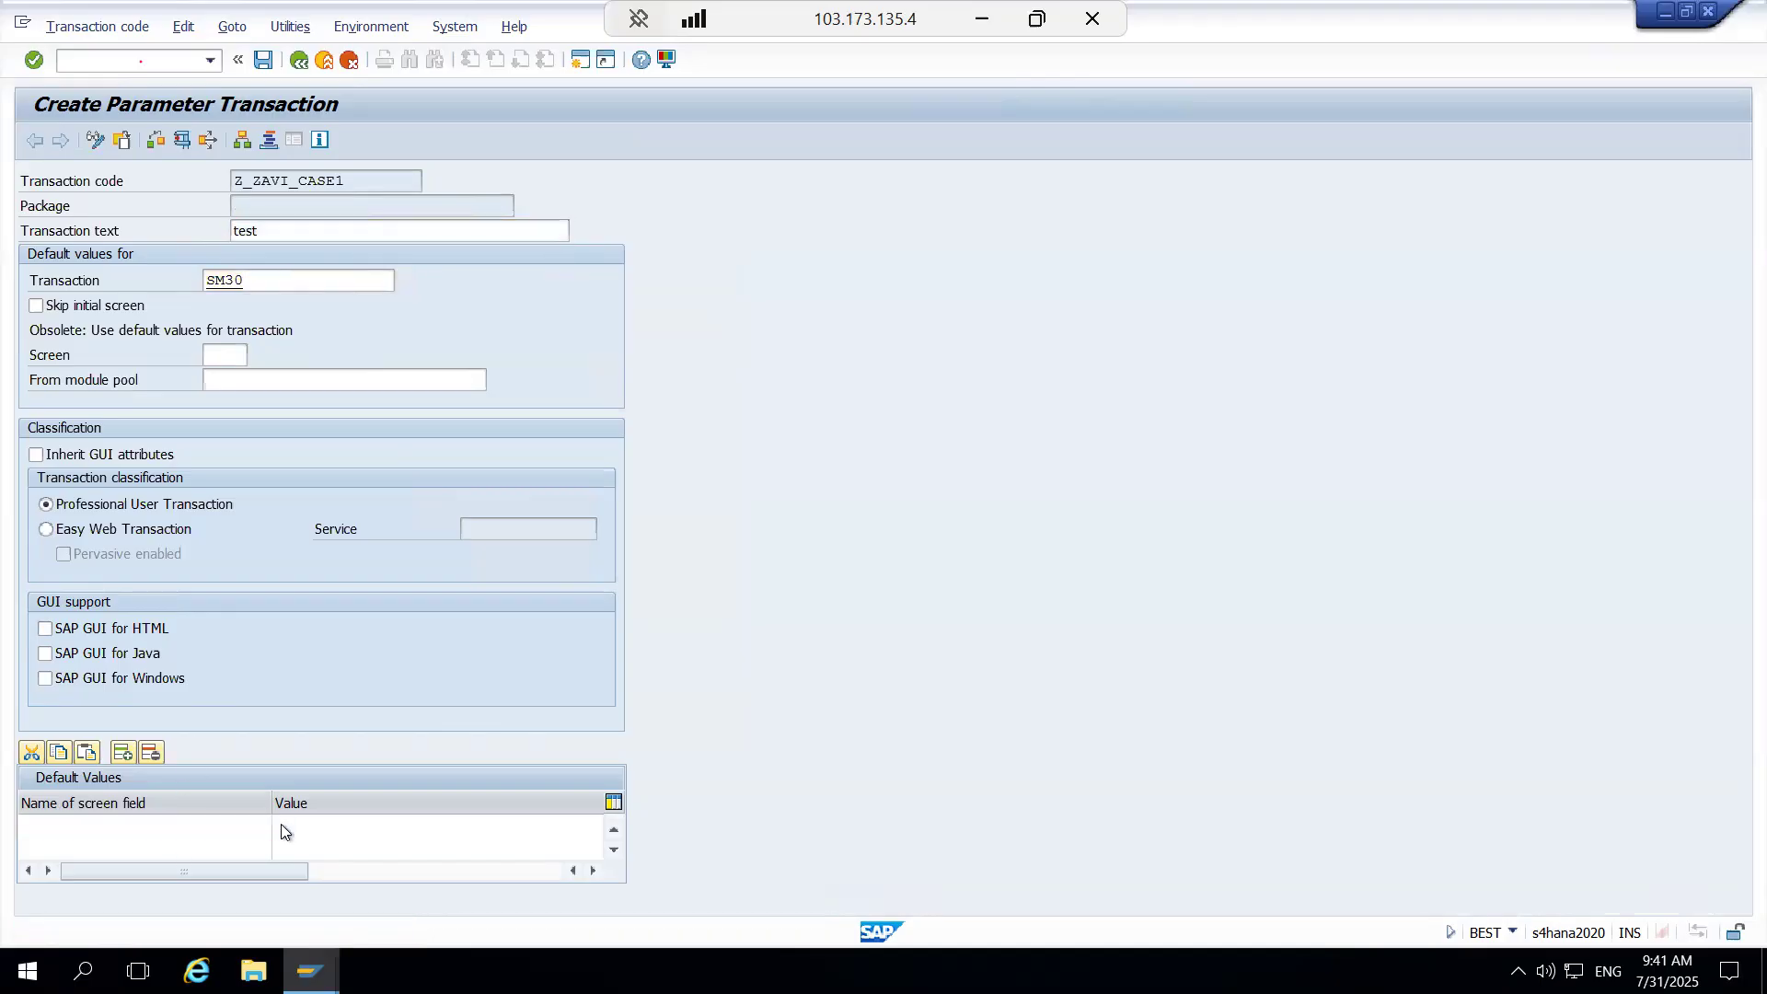
key(F4)
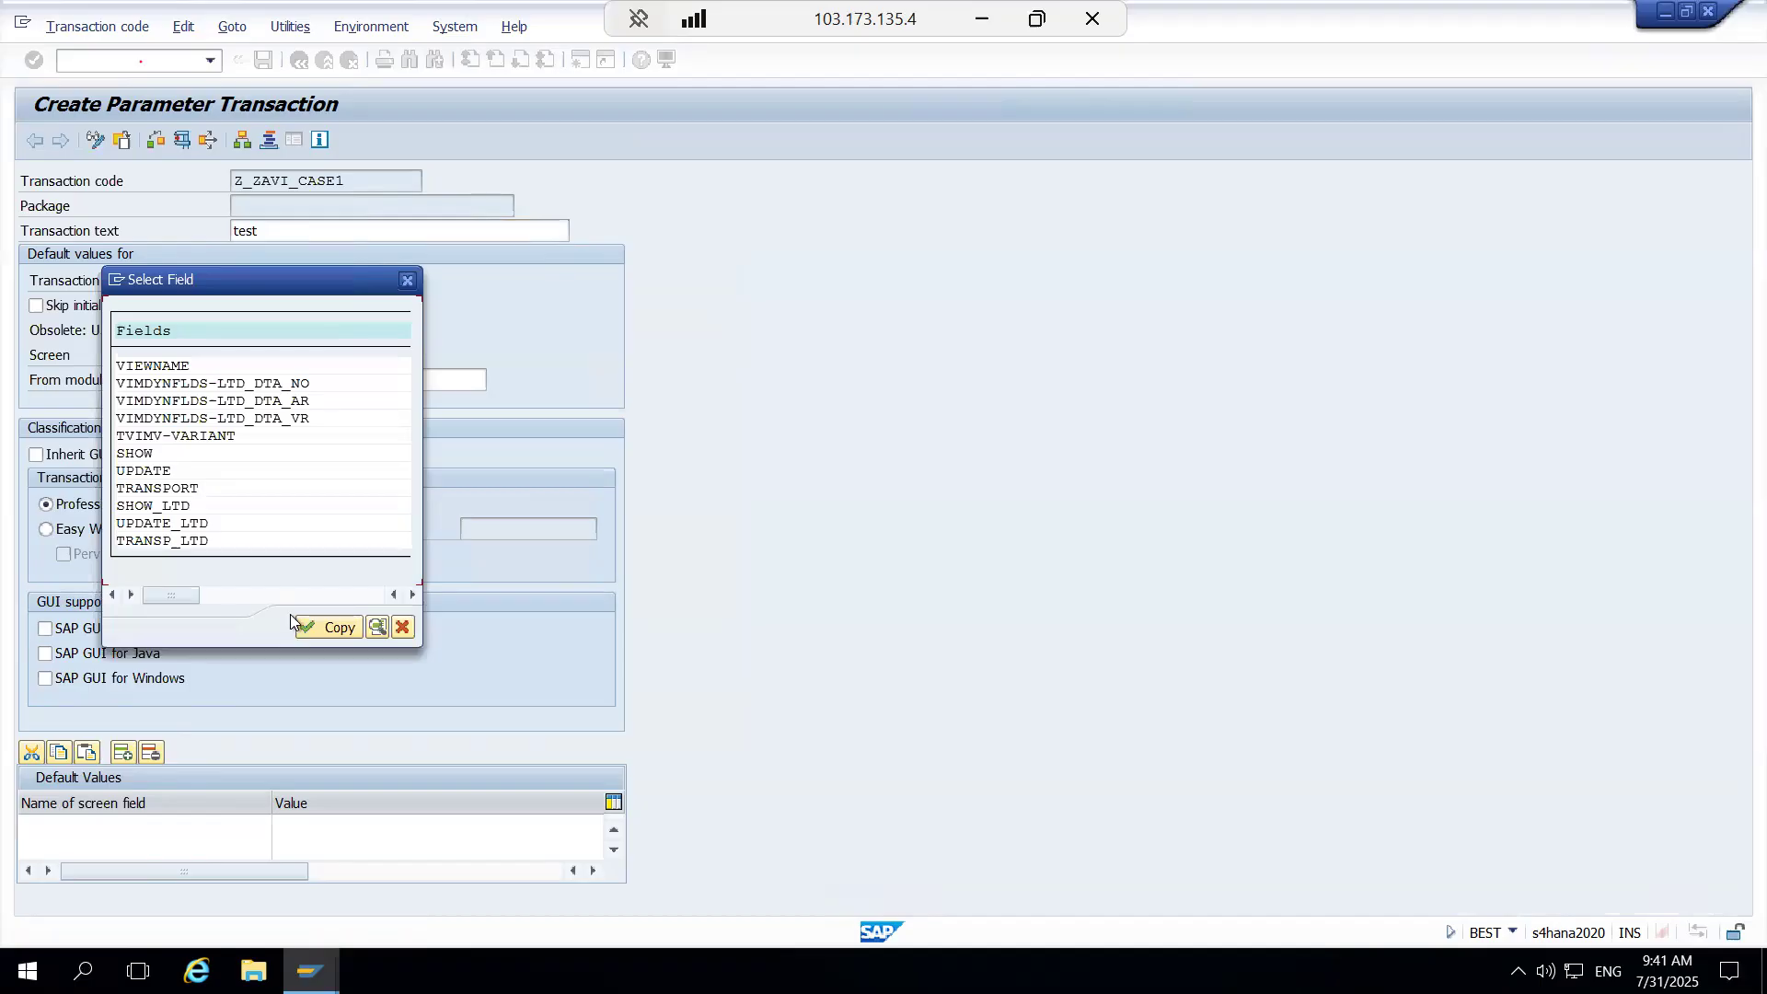
double_click(263, 364)
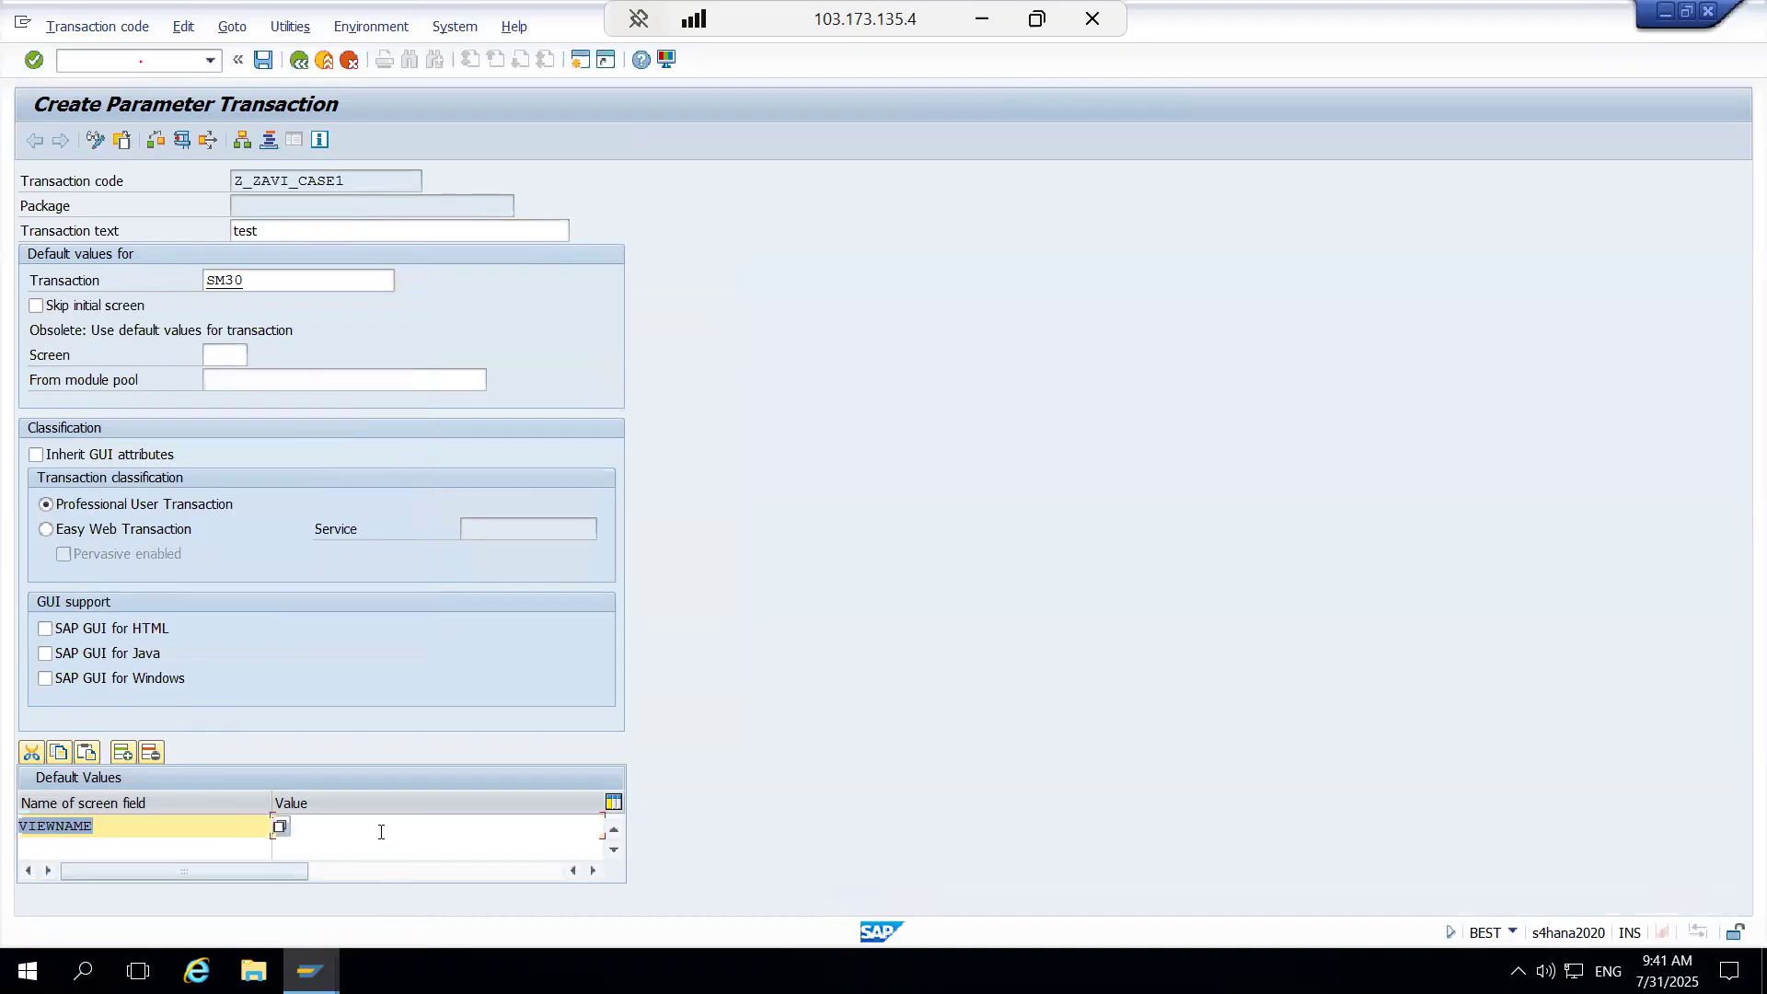
click(381, 832)
key(ctrl+v)
key(Return)
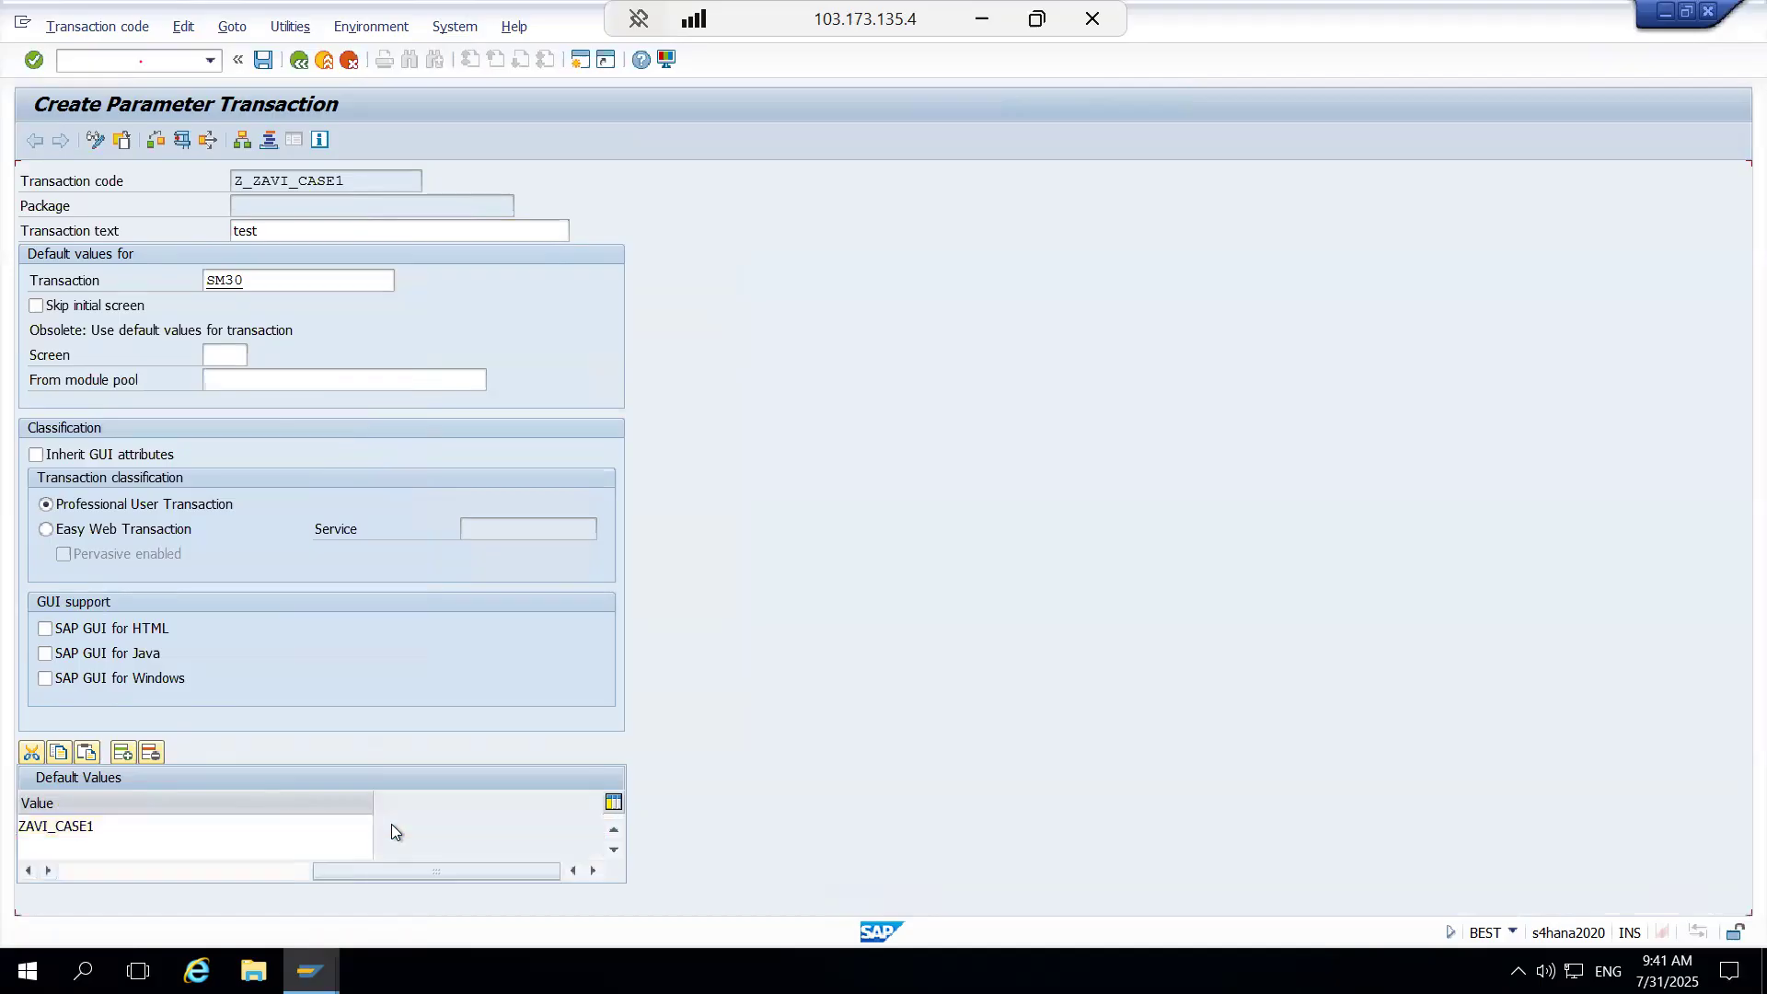
click(261, 64)
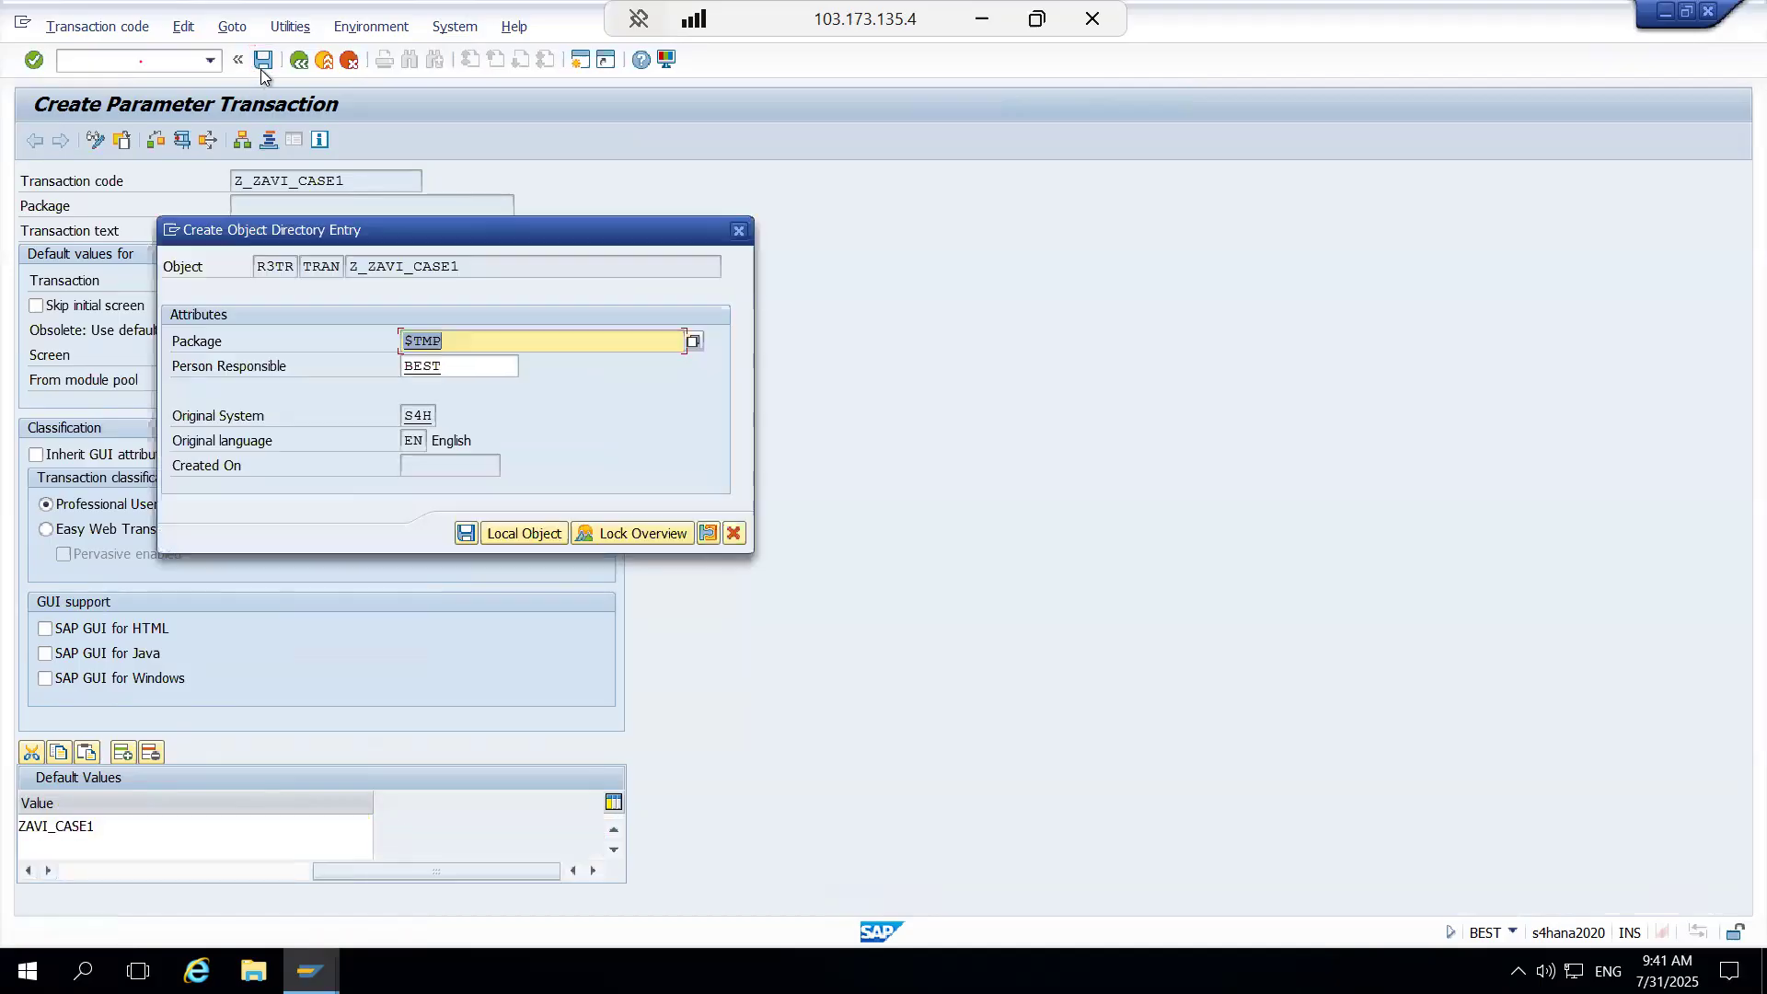
click(493, 532)
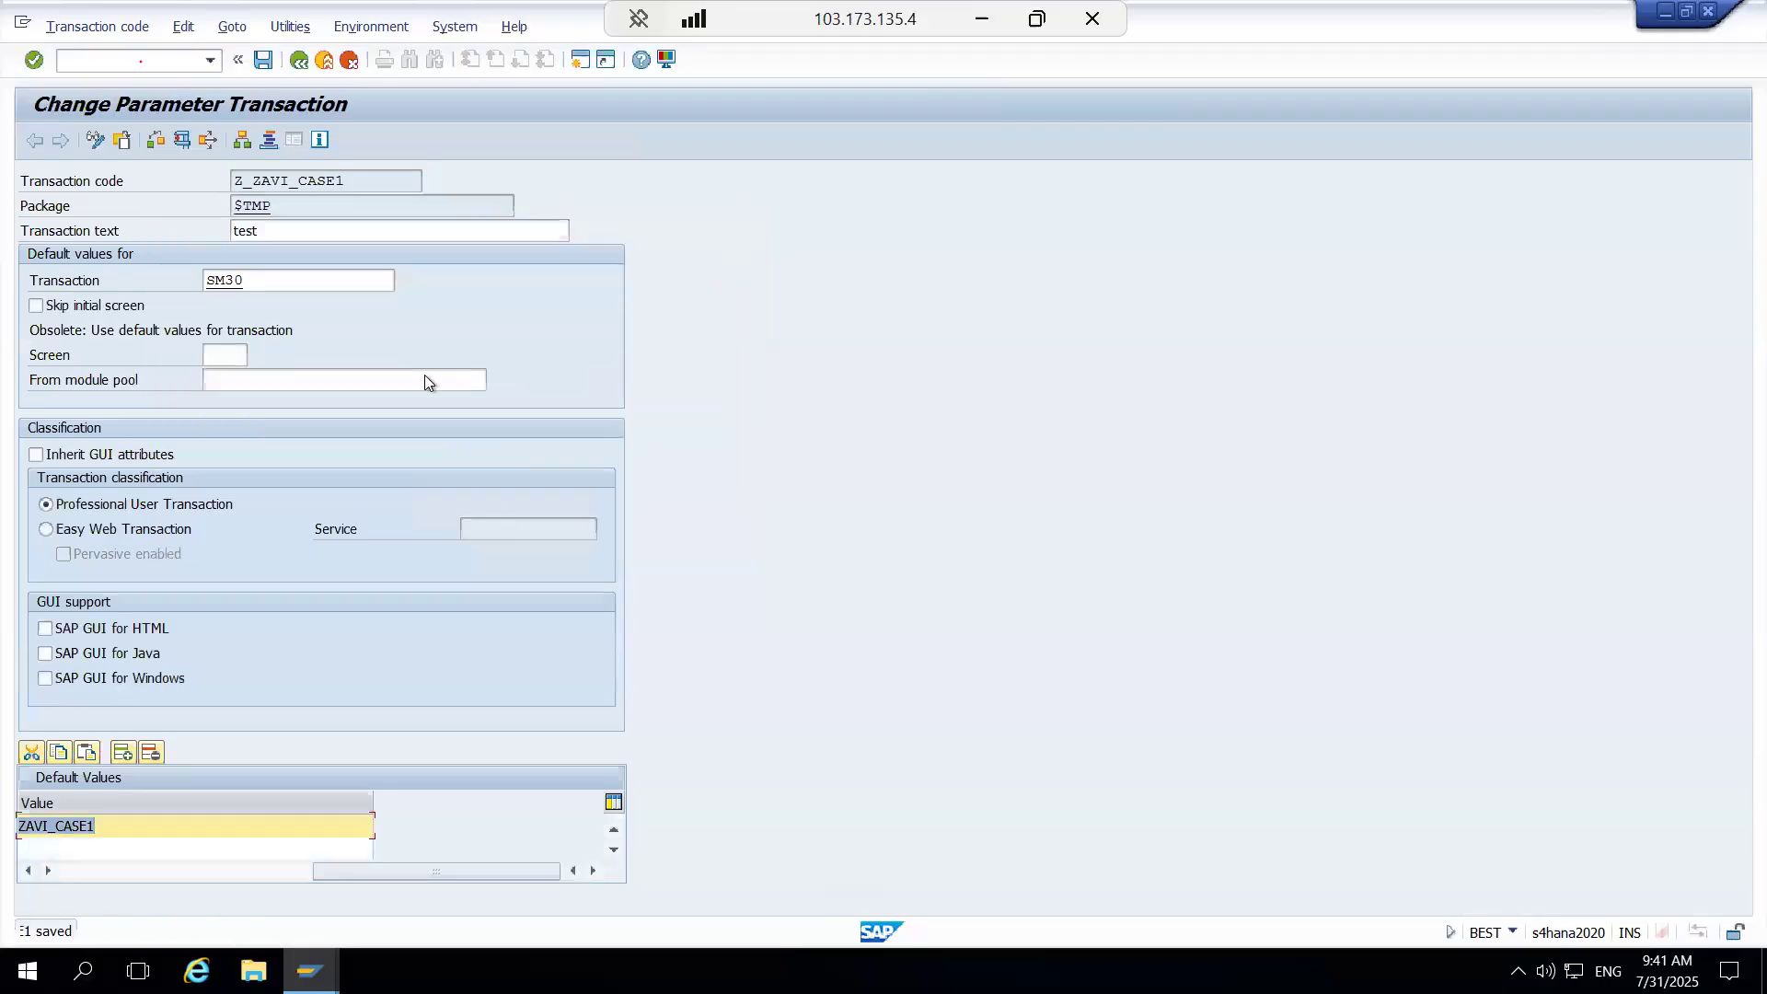
Step: Copy the transaction code Z_ZAVI_CASE1 and run it in the current session to test it
click(352, 181)
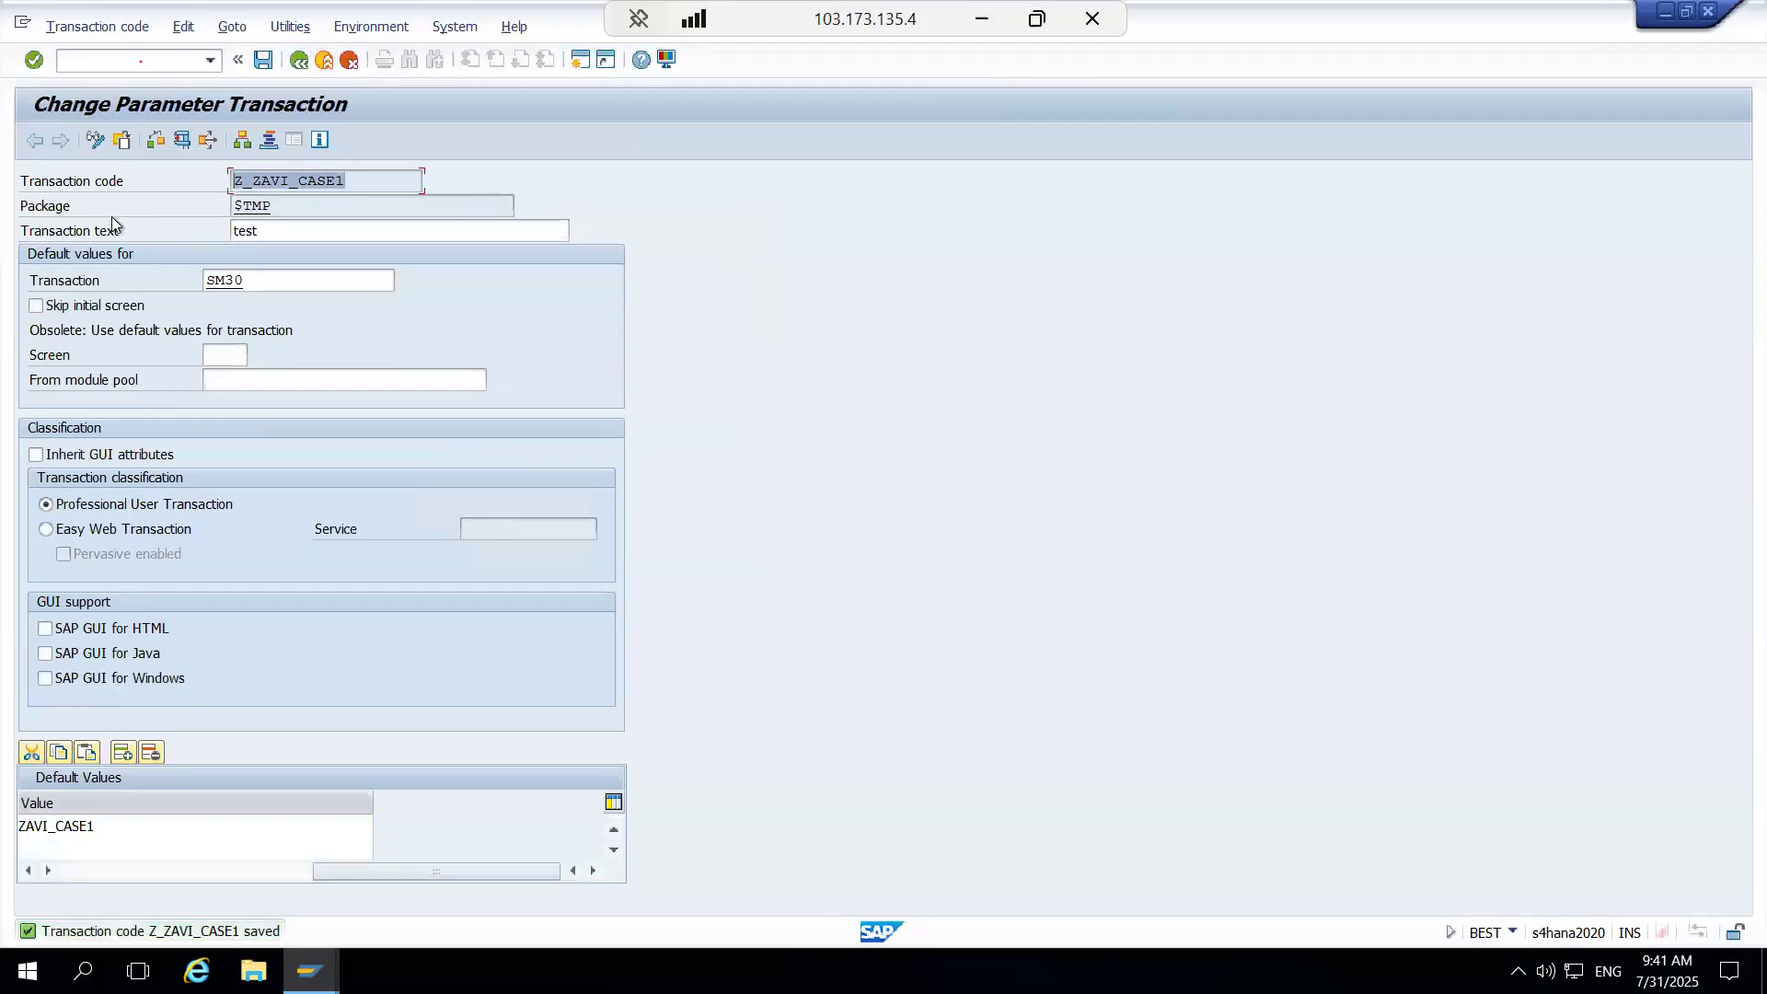
click(157, 66)
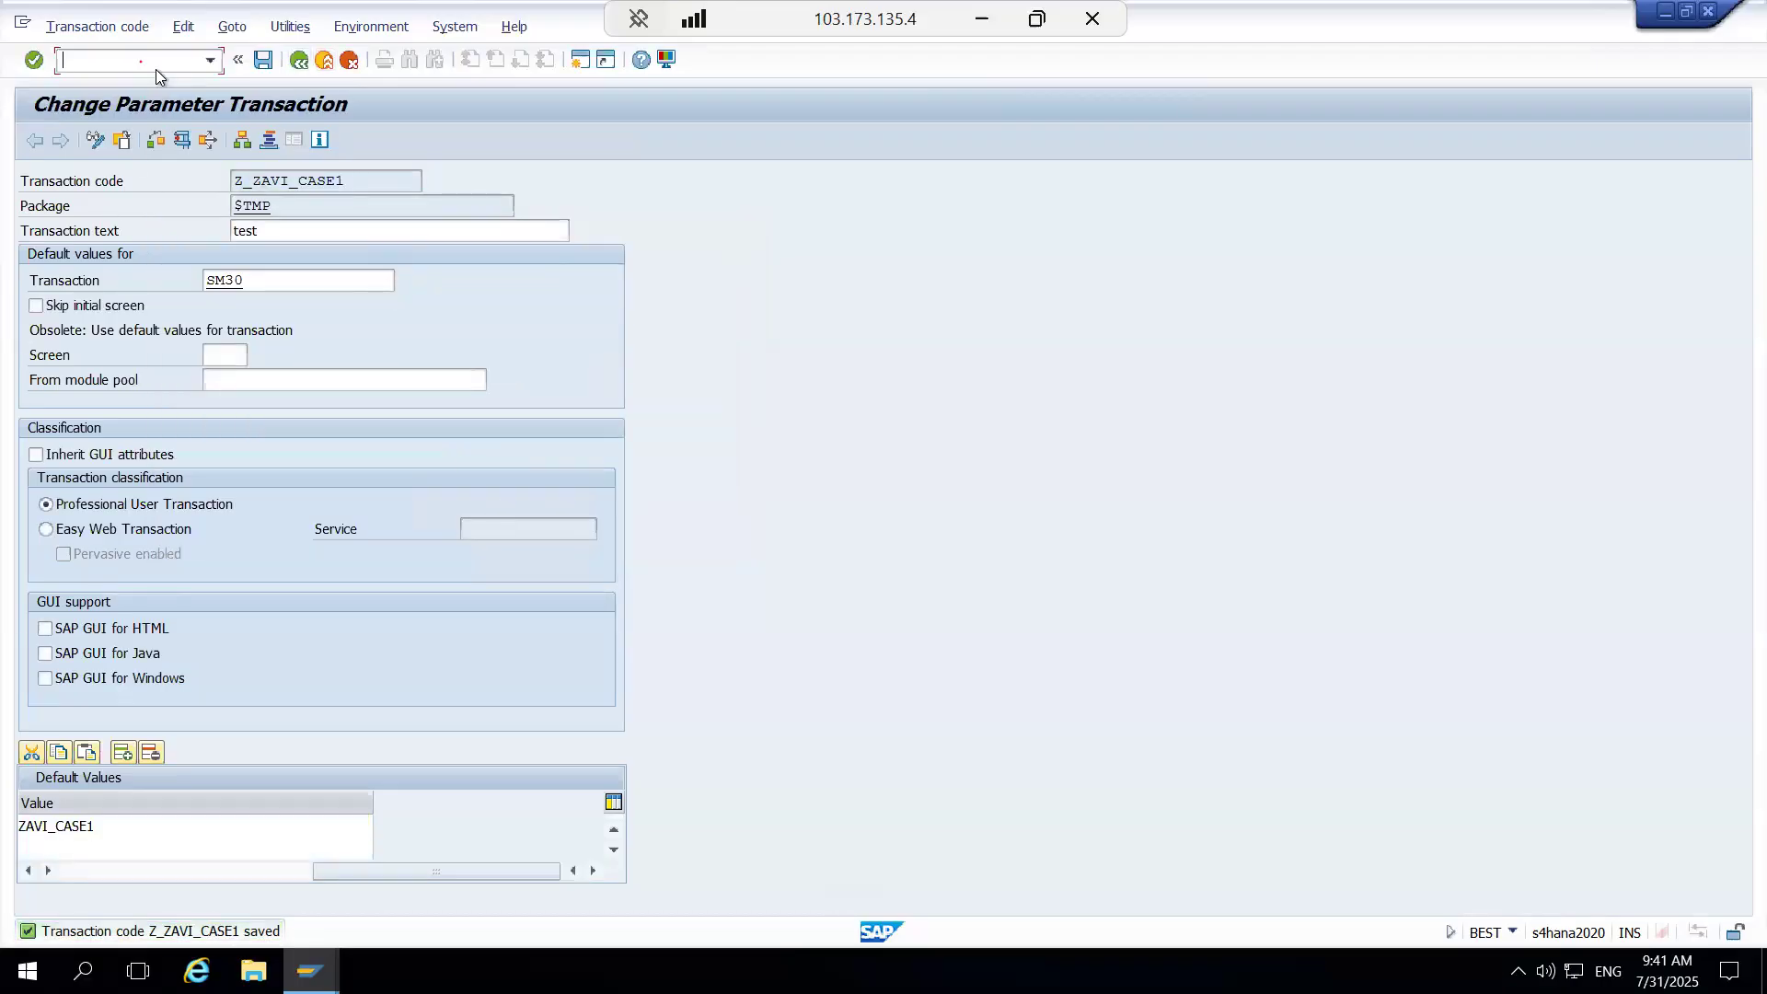
text(/n)
key(ctrl+v)
key(Return)
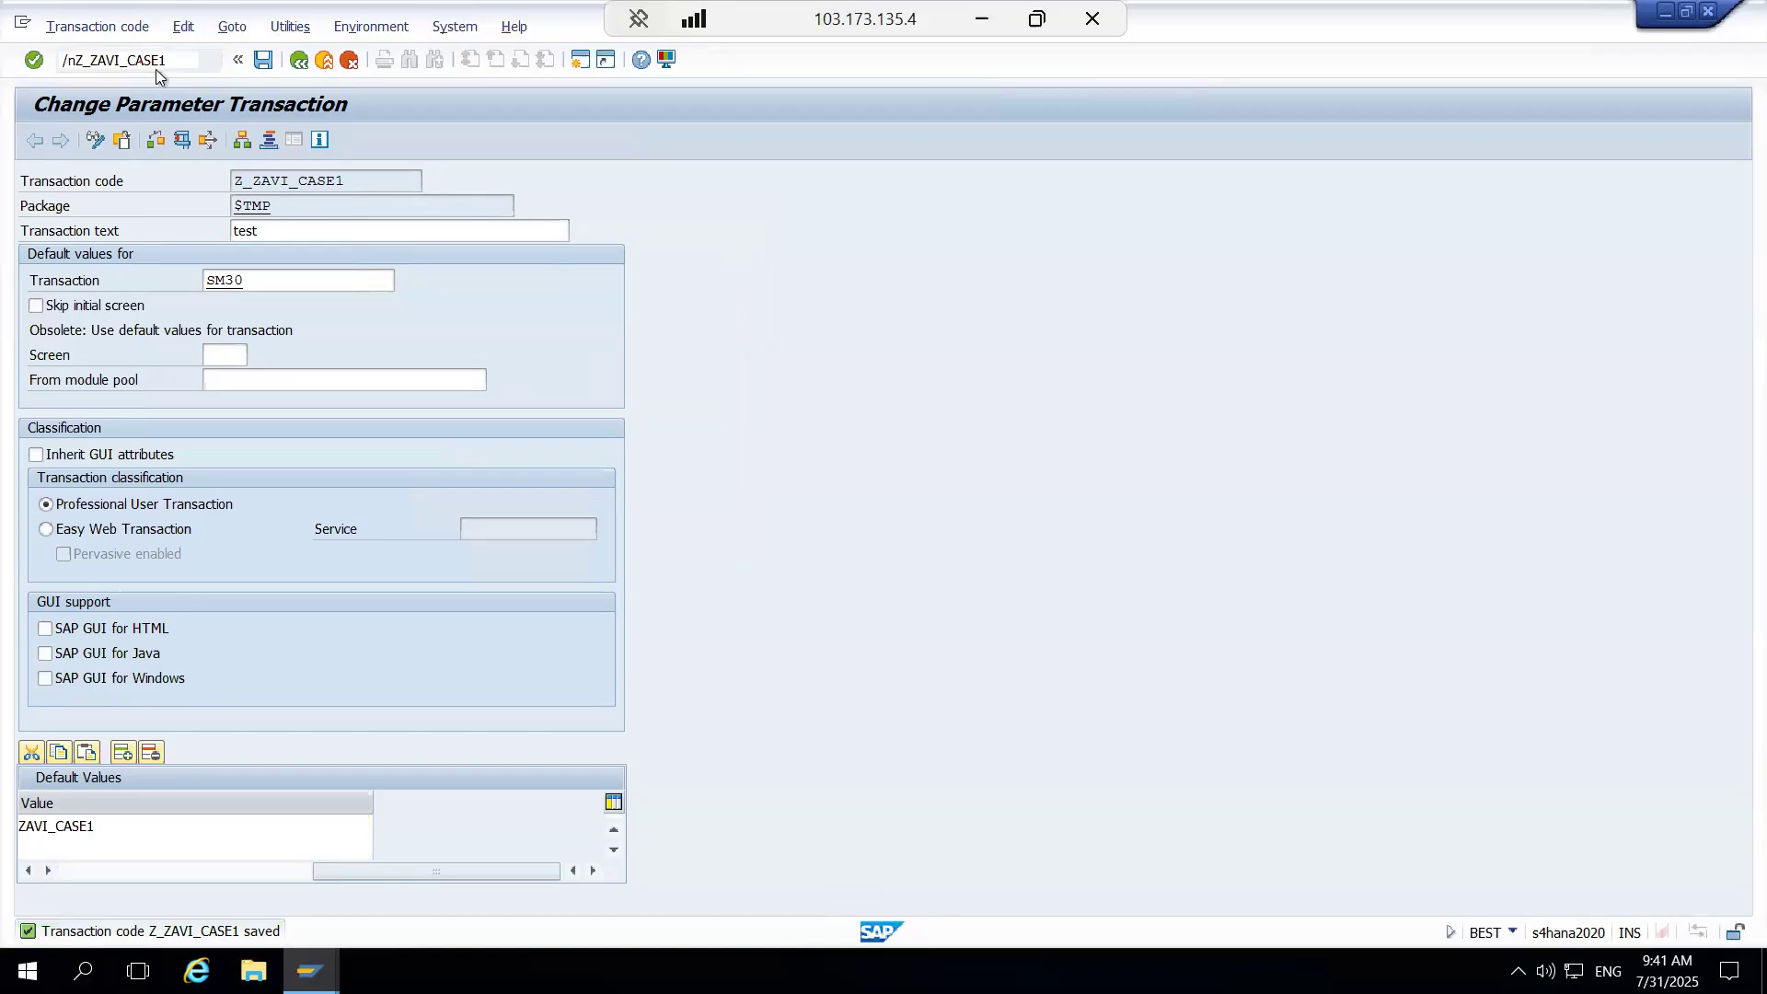
click(141, 429)
key(Return)
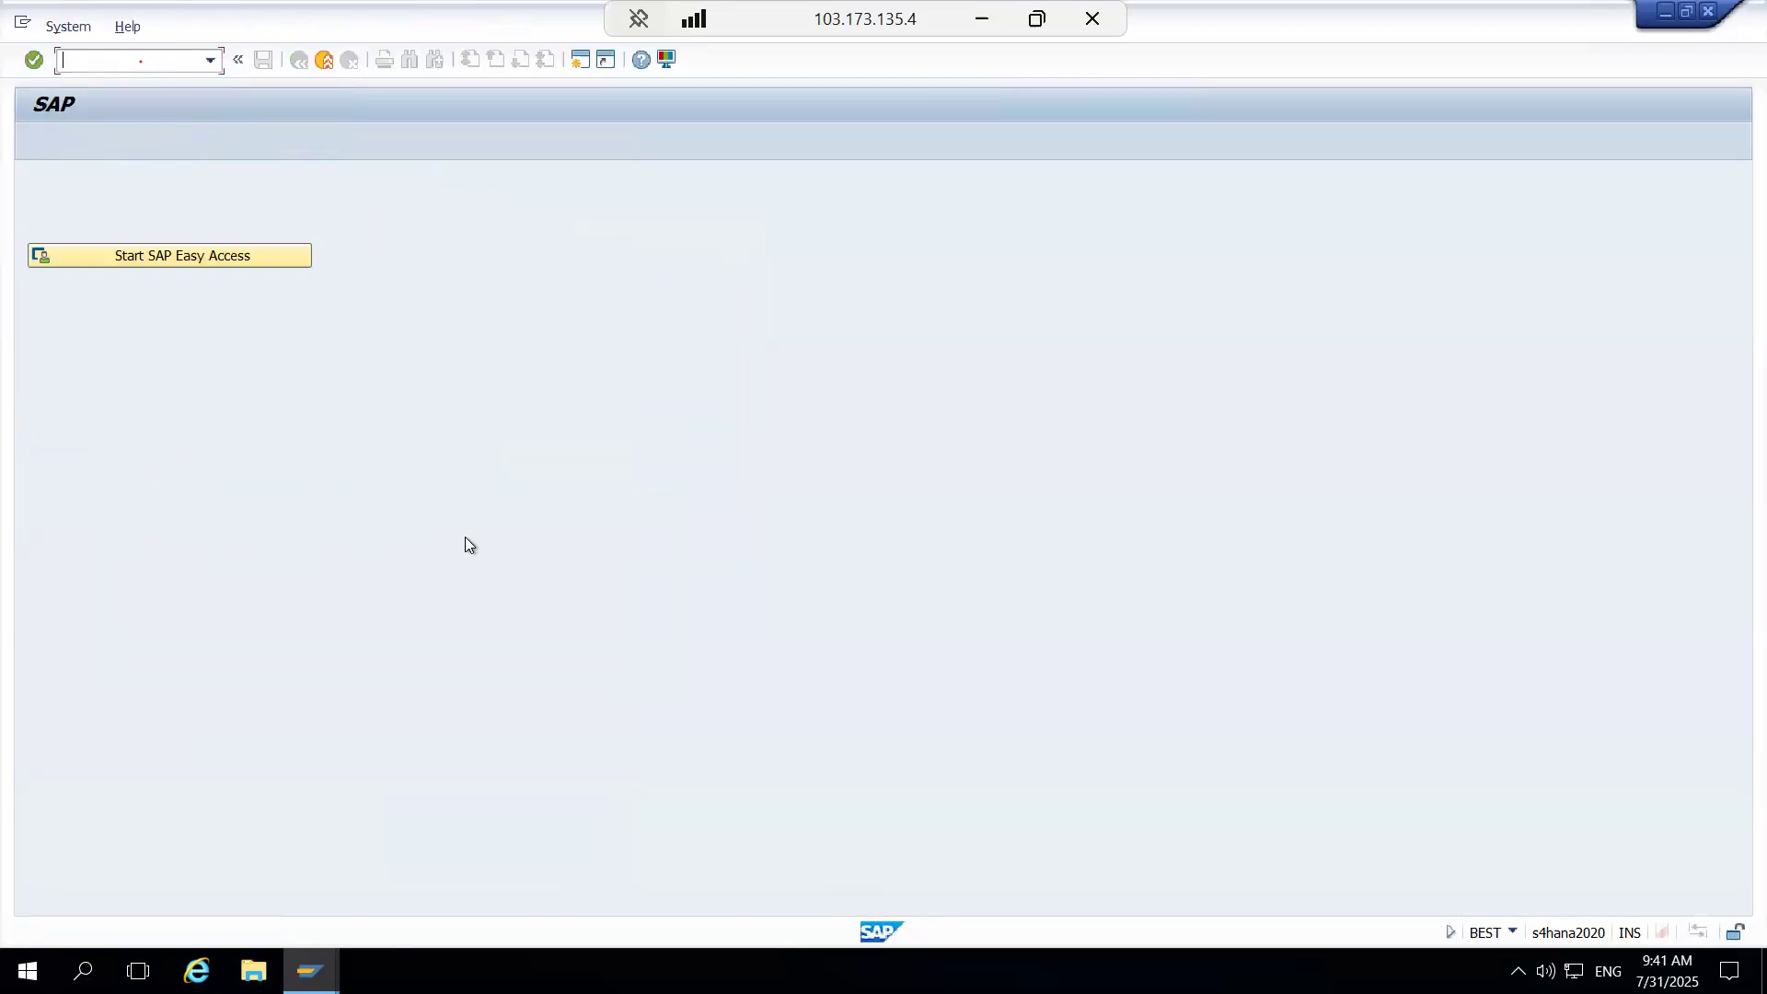
Step: Start SAP Easy Access, go to SE93 and open Z_ZAVI_CASE1 for changing
click(274, 257)
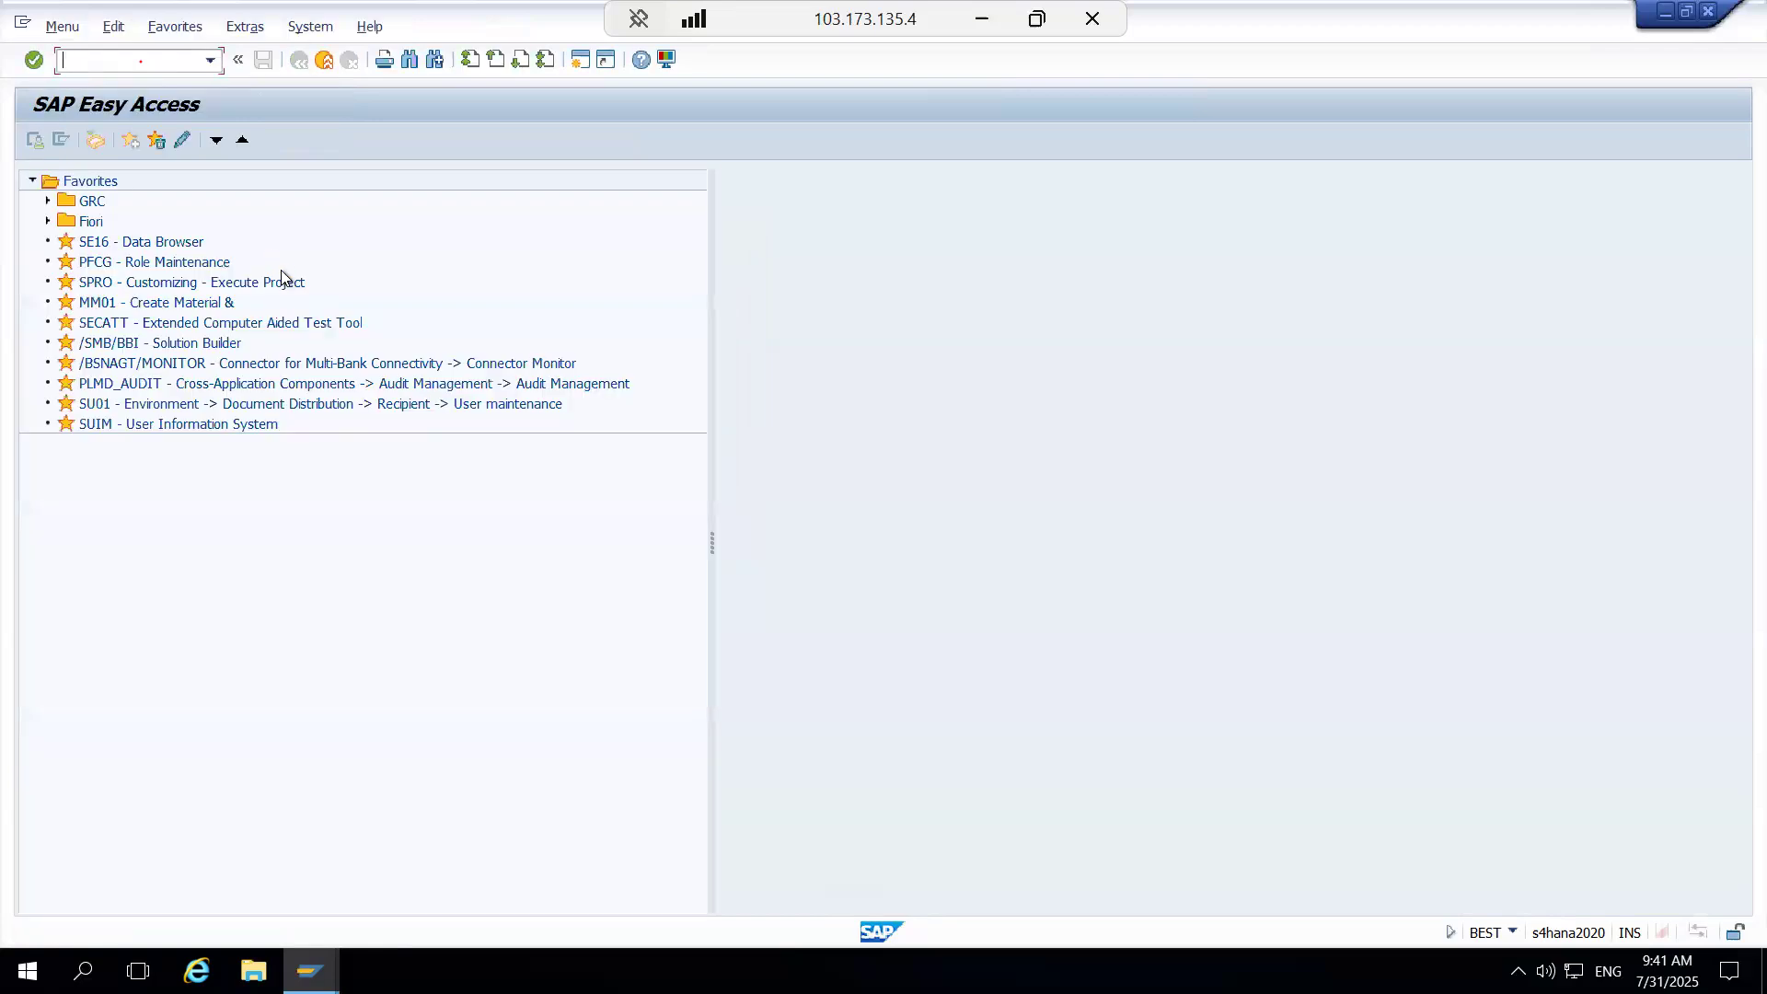
text(/nse93)
key(Return)
key(BackSpace)
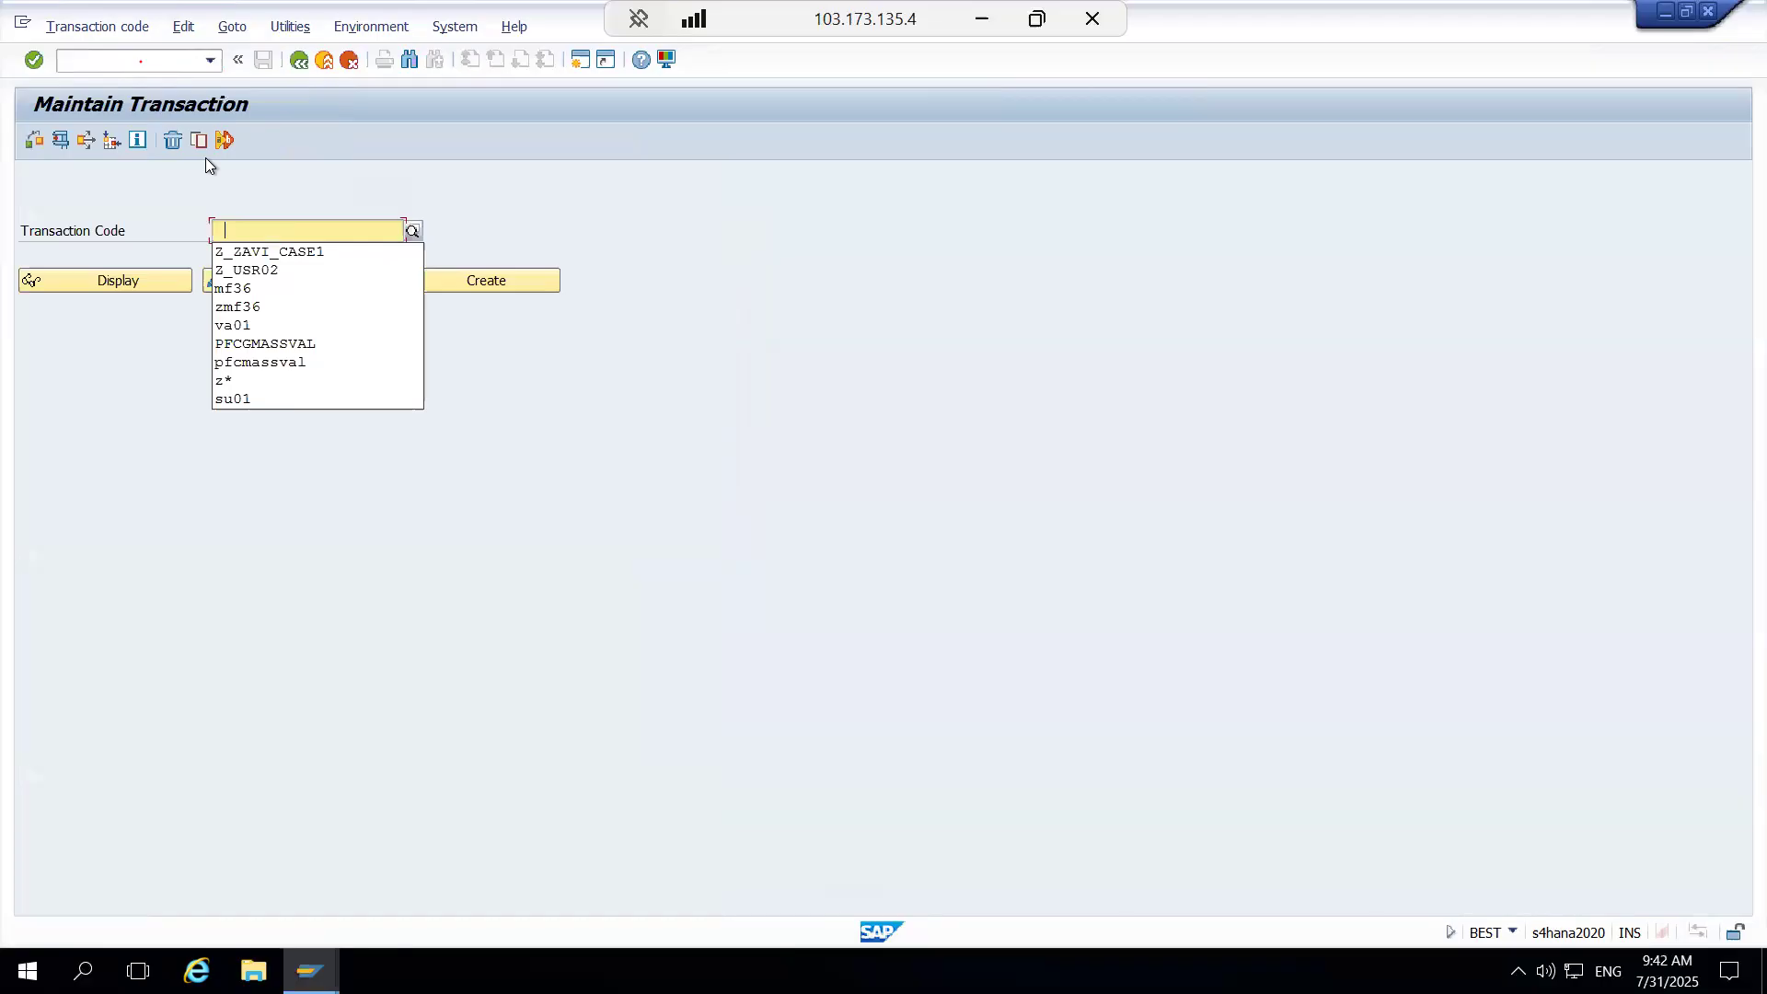
click(337, 254)
click(263, 276)
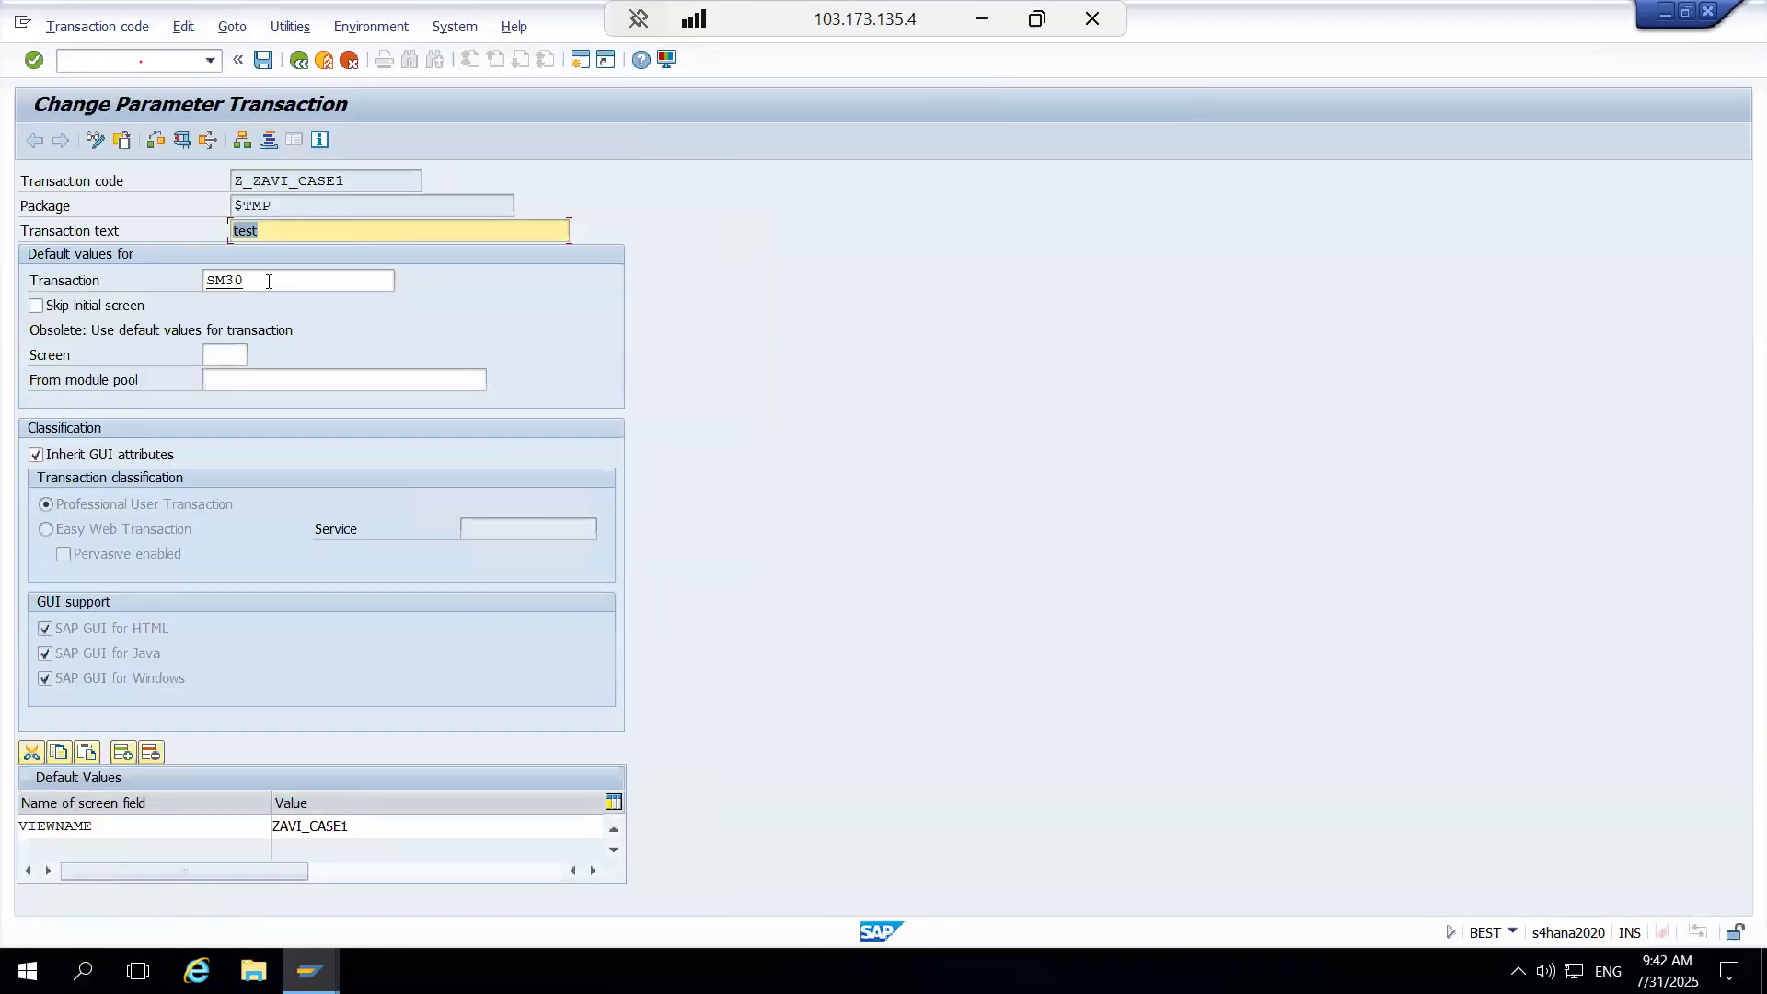
Step: Set the default transaction of Z_ZAVI_CASE1 to SE16 and save the change
double_click(268, 281)
text(se)
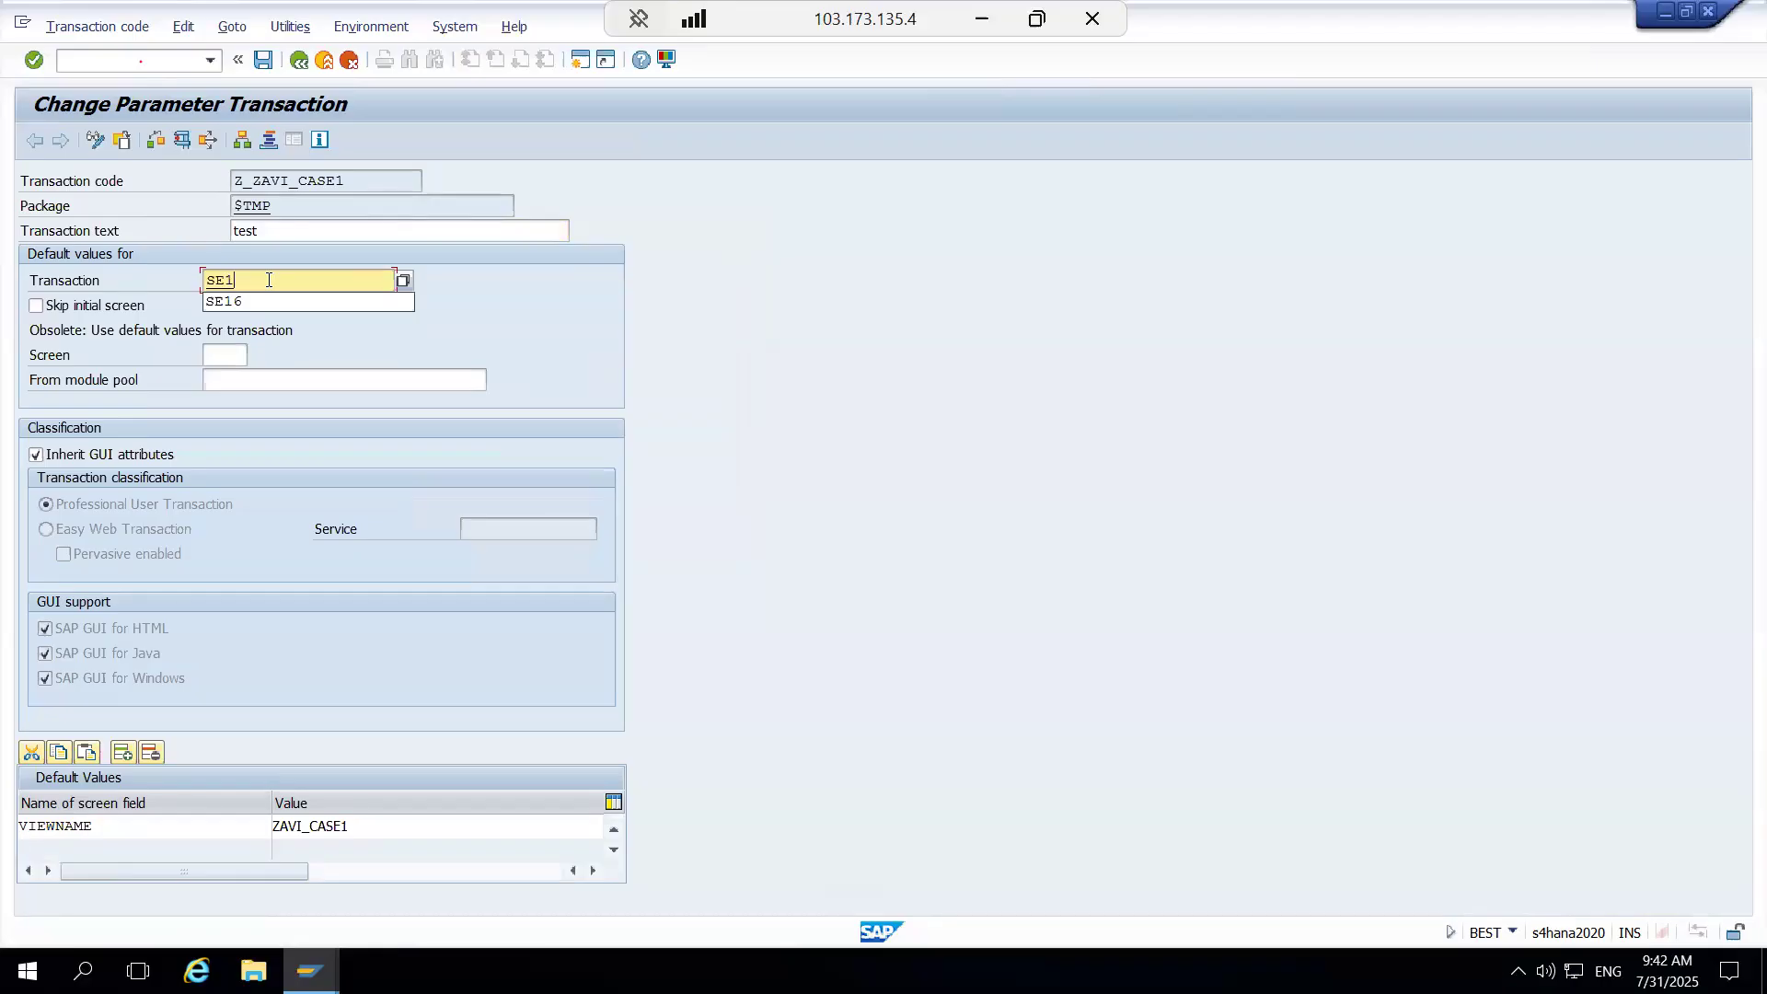
click(230, 301)
click(265, 60)
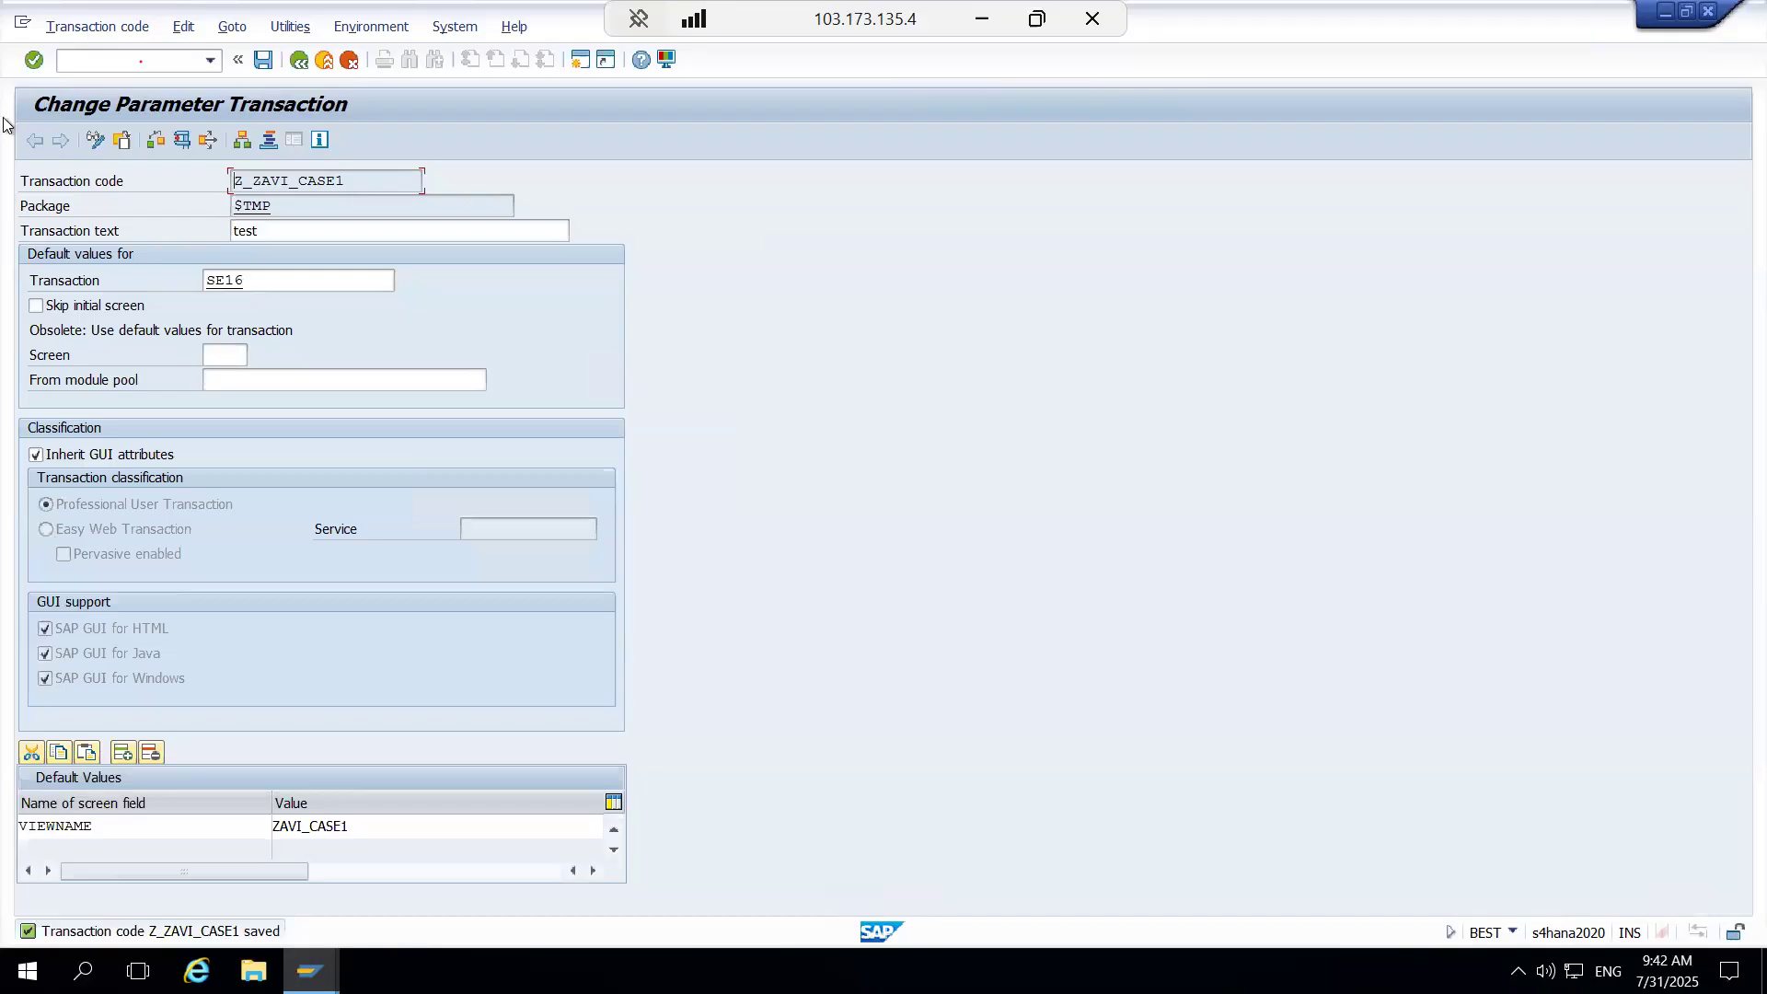
Step: Run Z_ZAVI_CASE1 to test its SE16 variant
click(155, 59)
text(/nZ_ZAVI_CASE1)
key(Return)
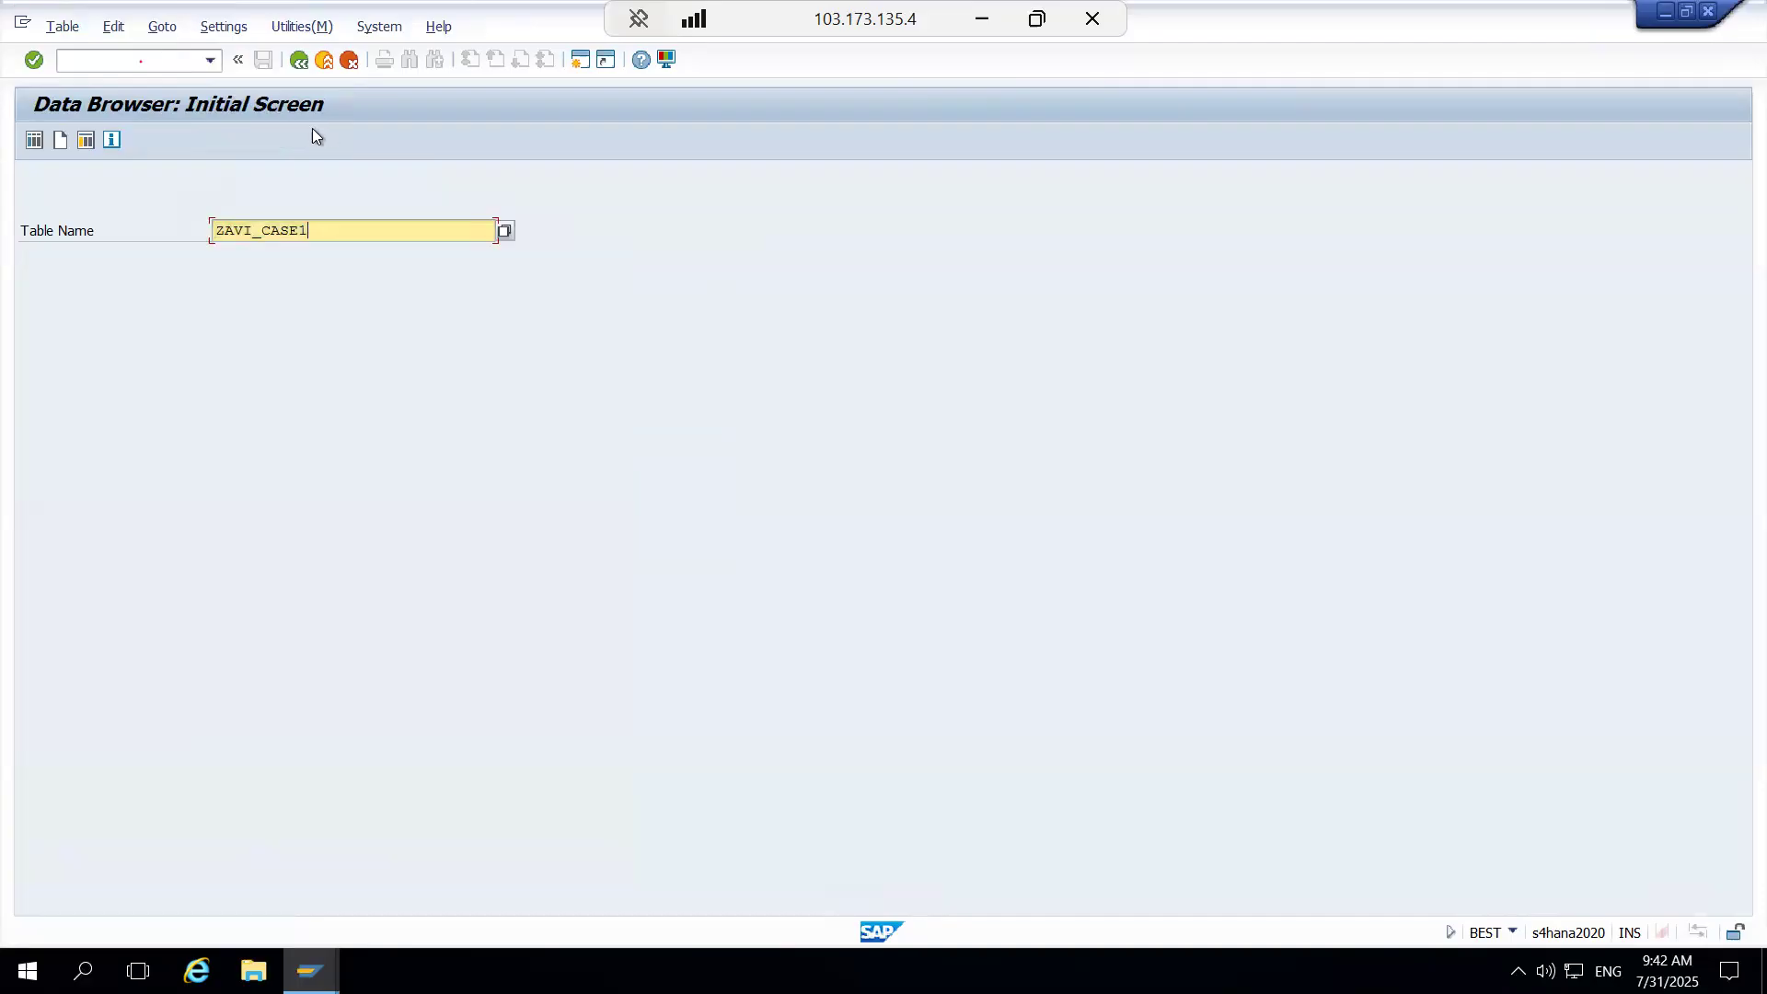
Step: Try to run the table name ZAVI_CASE1 directly as a transaction code
click(149, 63)
text(/nZAVI_CASE1)
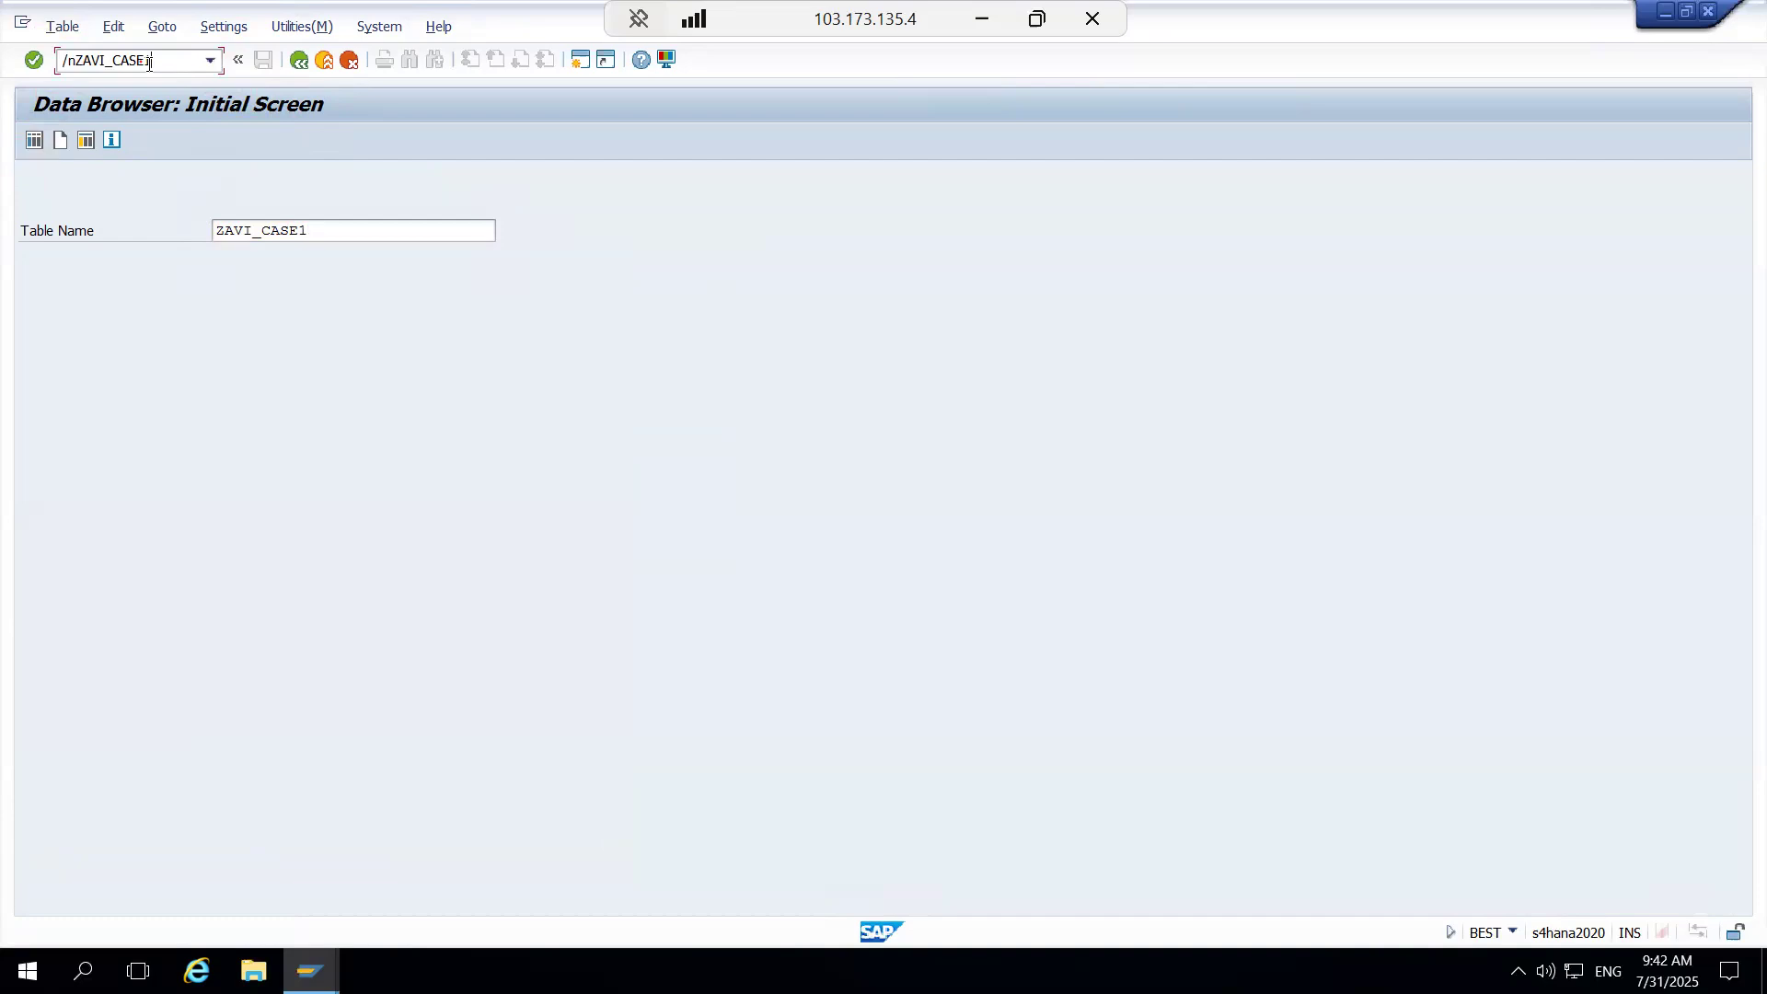
key(Return)
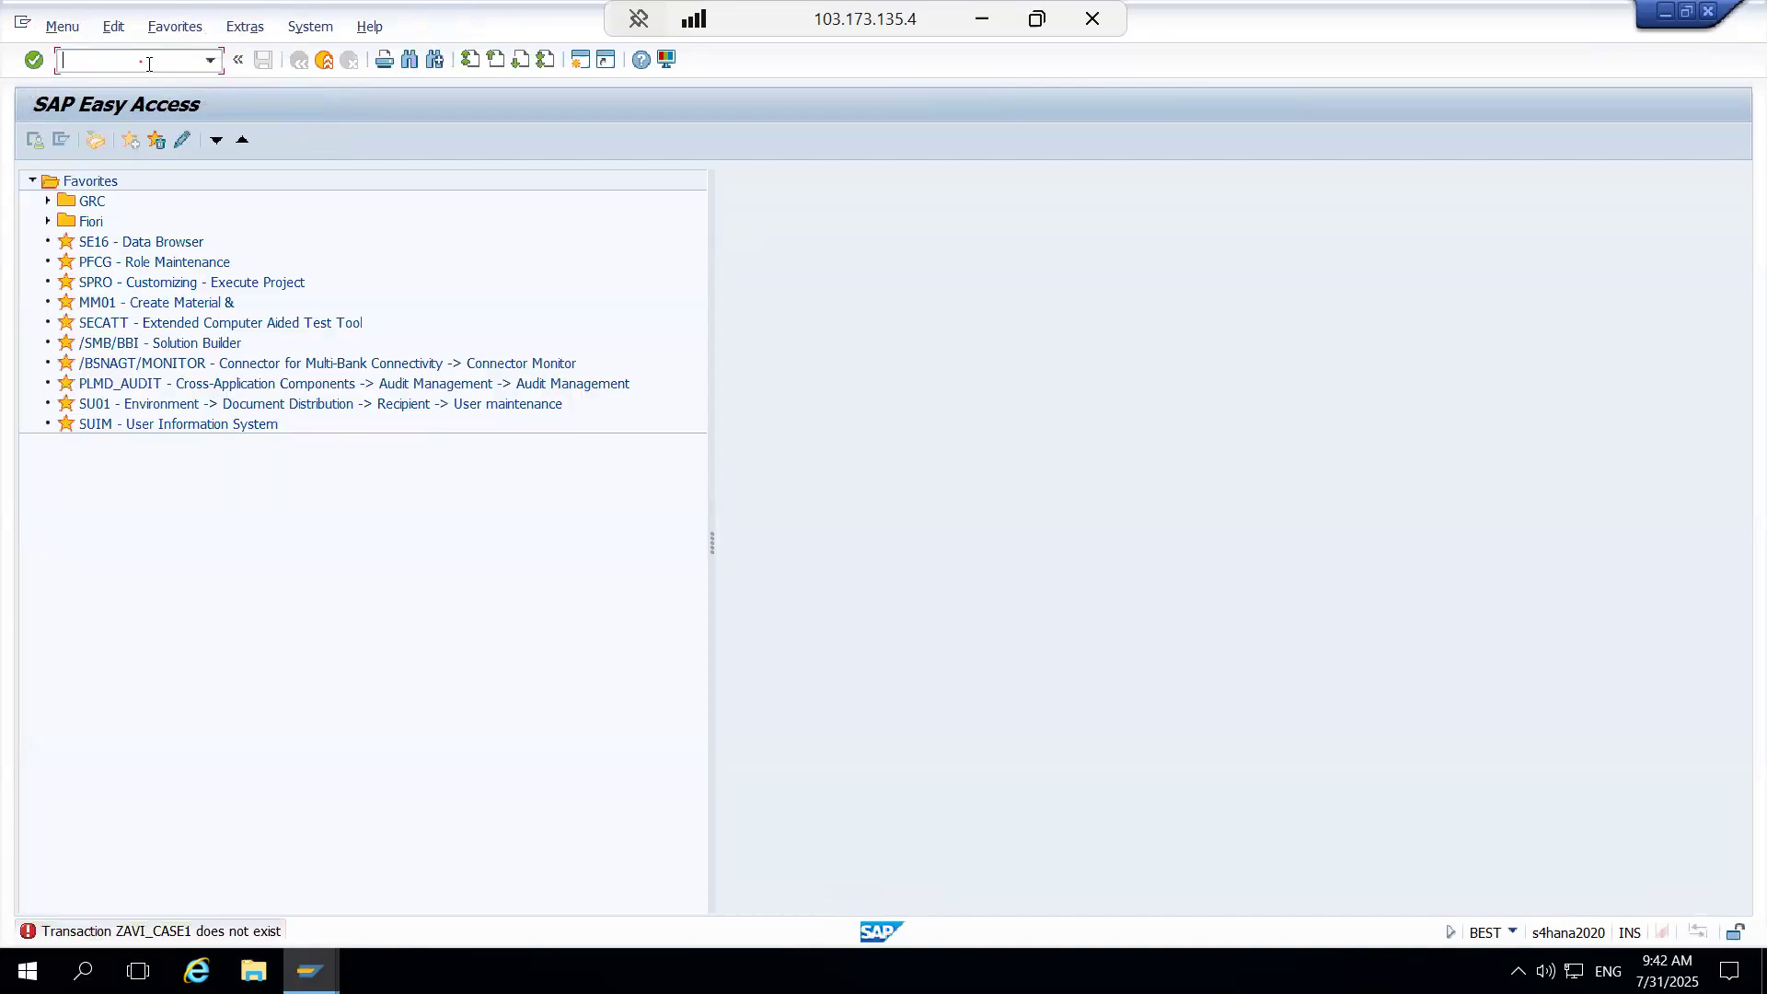
Step: Return to SE93 and display the settings of Z_ZAVI_CASE1
key(Down)
key(Return)
text(se93)
key(Return)
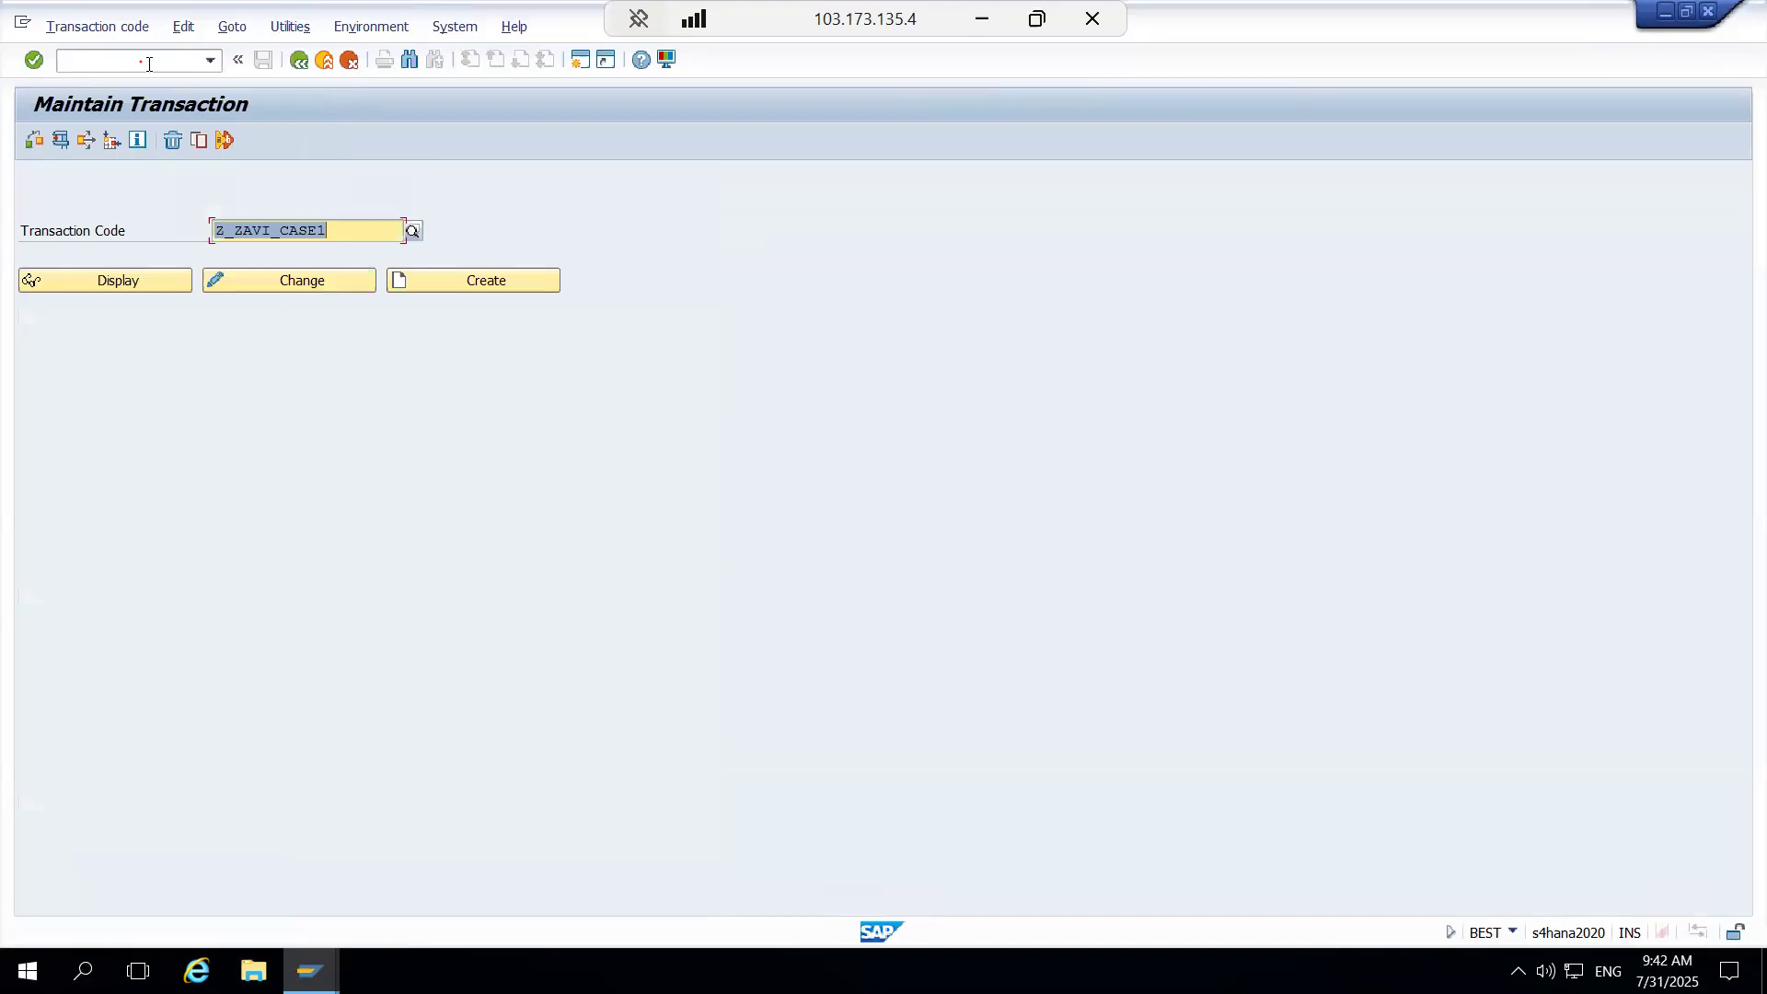
click(156, 280)
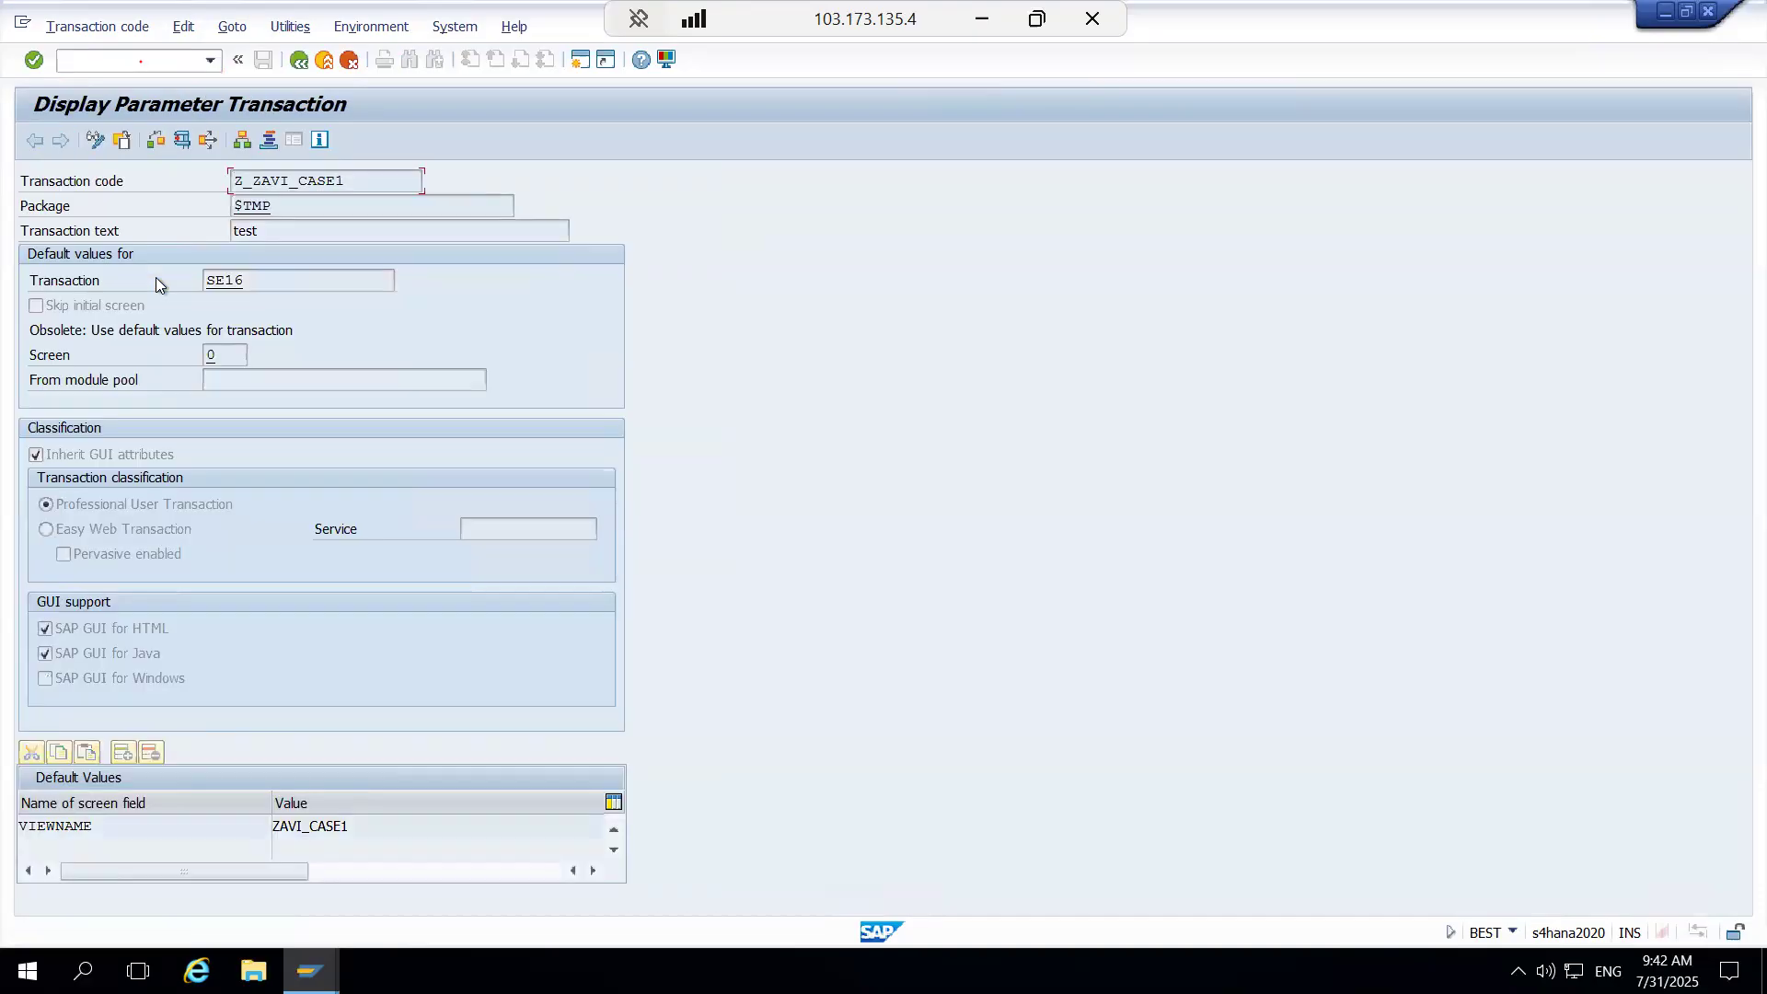
Step: Copy the code Z_ZAVI_CASE1, run it through to the selection screen for table ZAVI_CASE1, and exit
double_click(264, 179)
drag(371, 178, 177, 184)
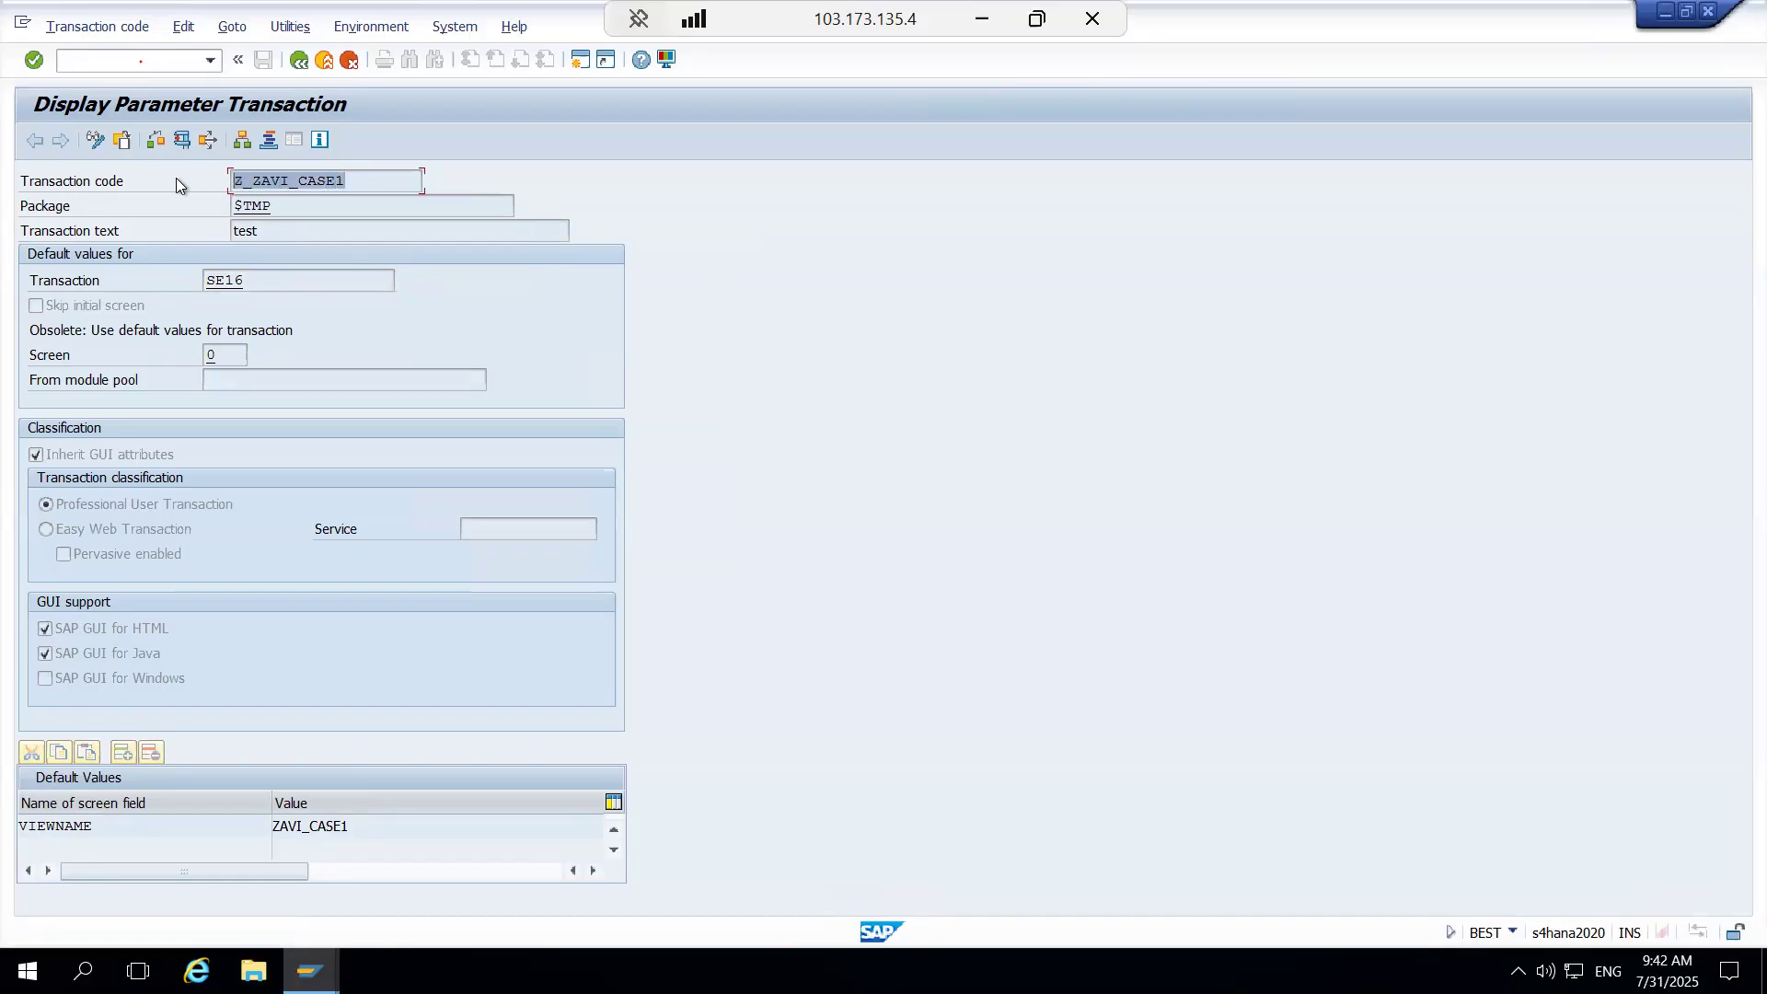
click(175, 179)
text(/n)
key(ctrl+v)
key(Return)
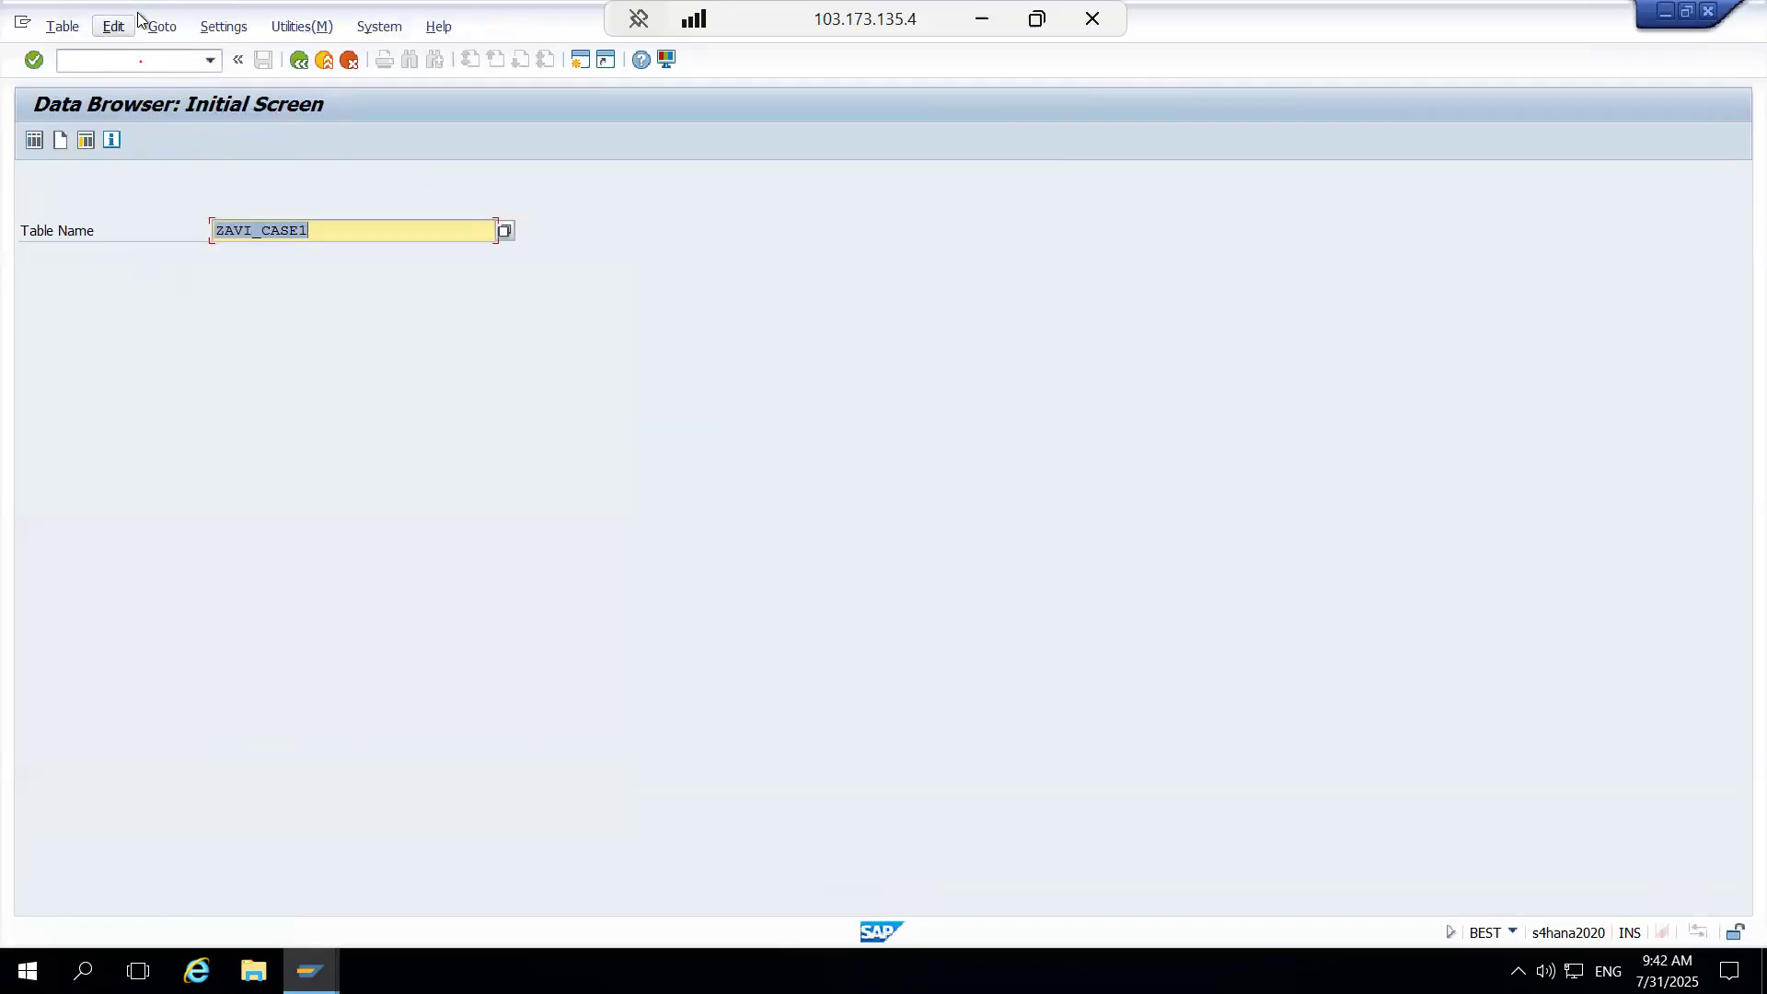
key(Return)
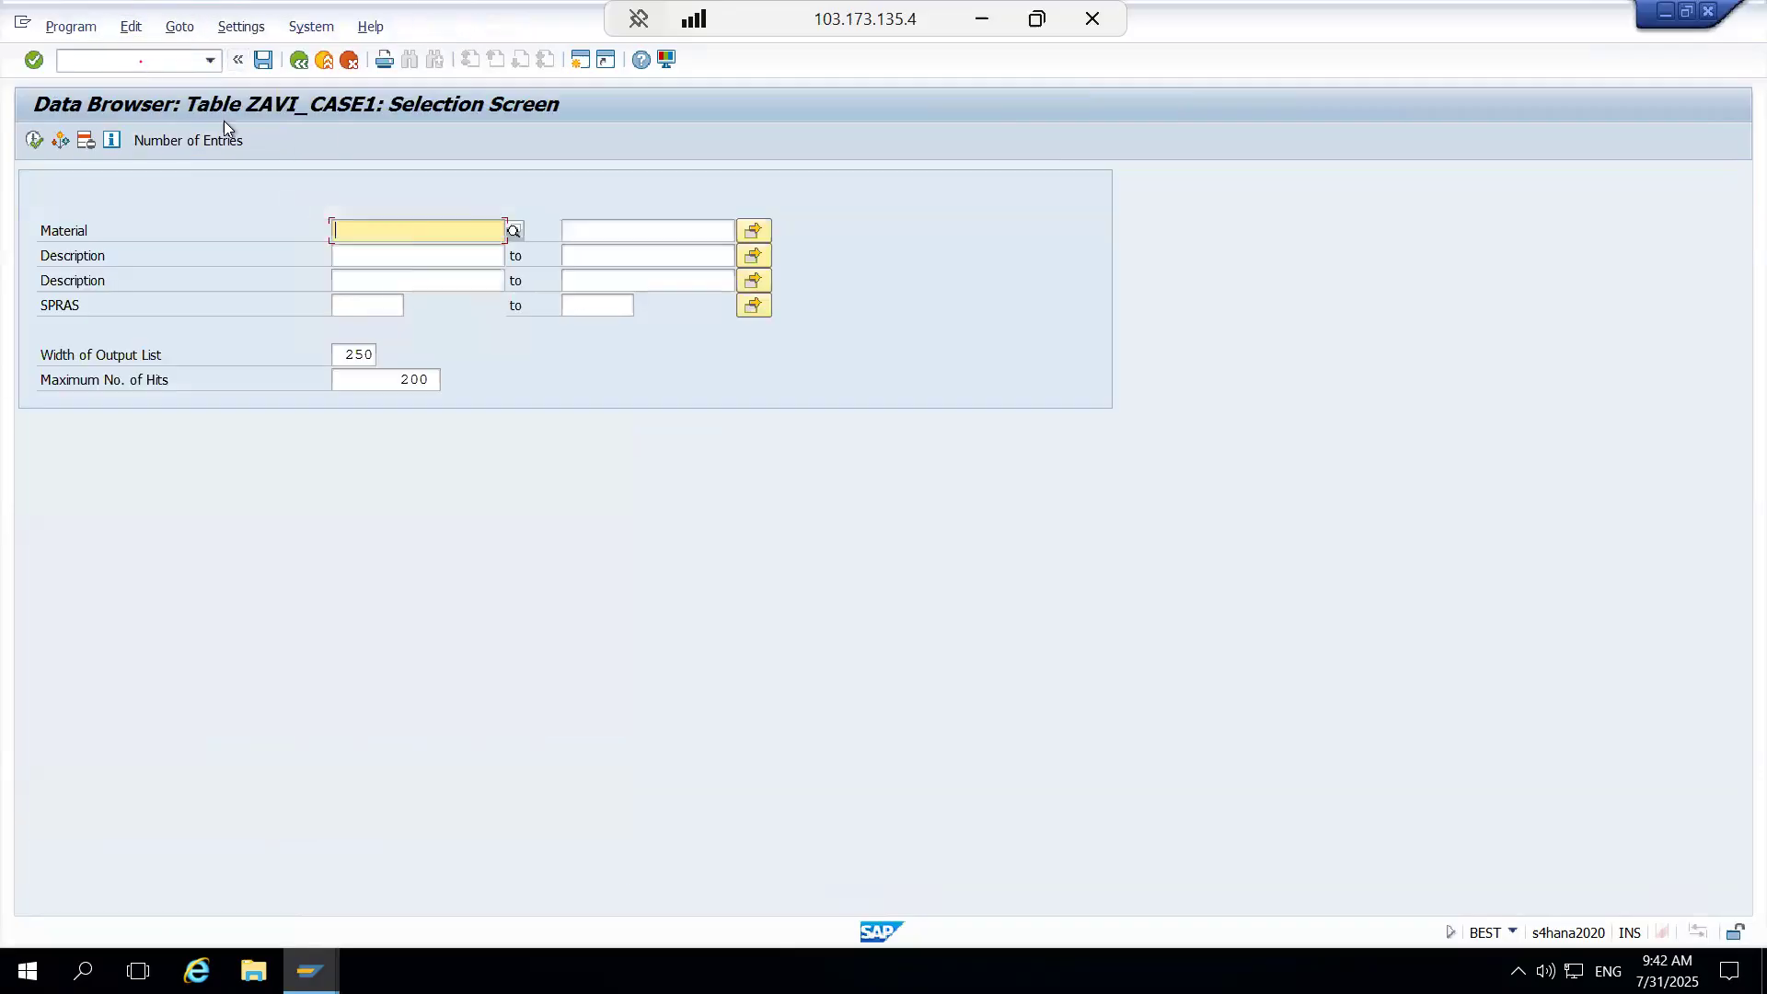
key(shift+F3)
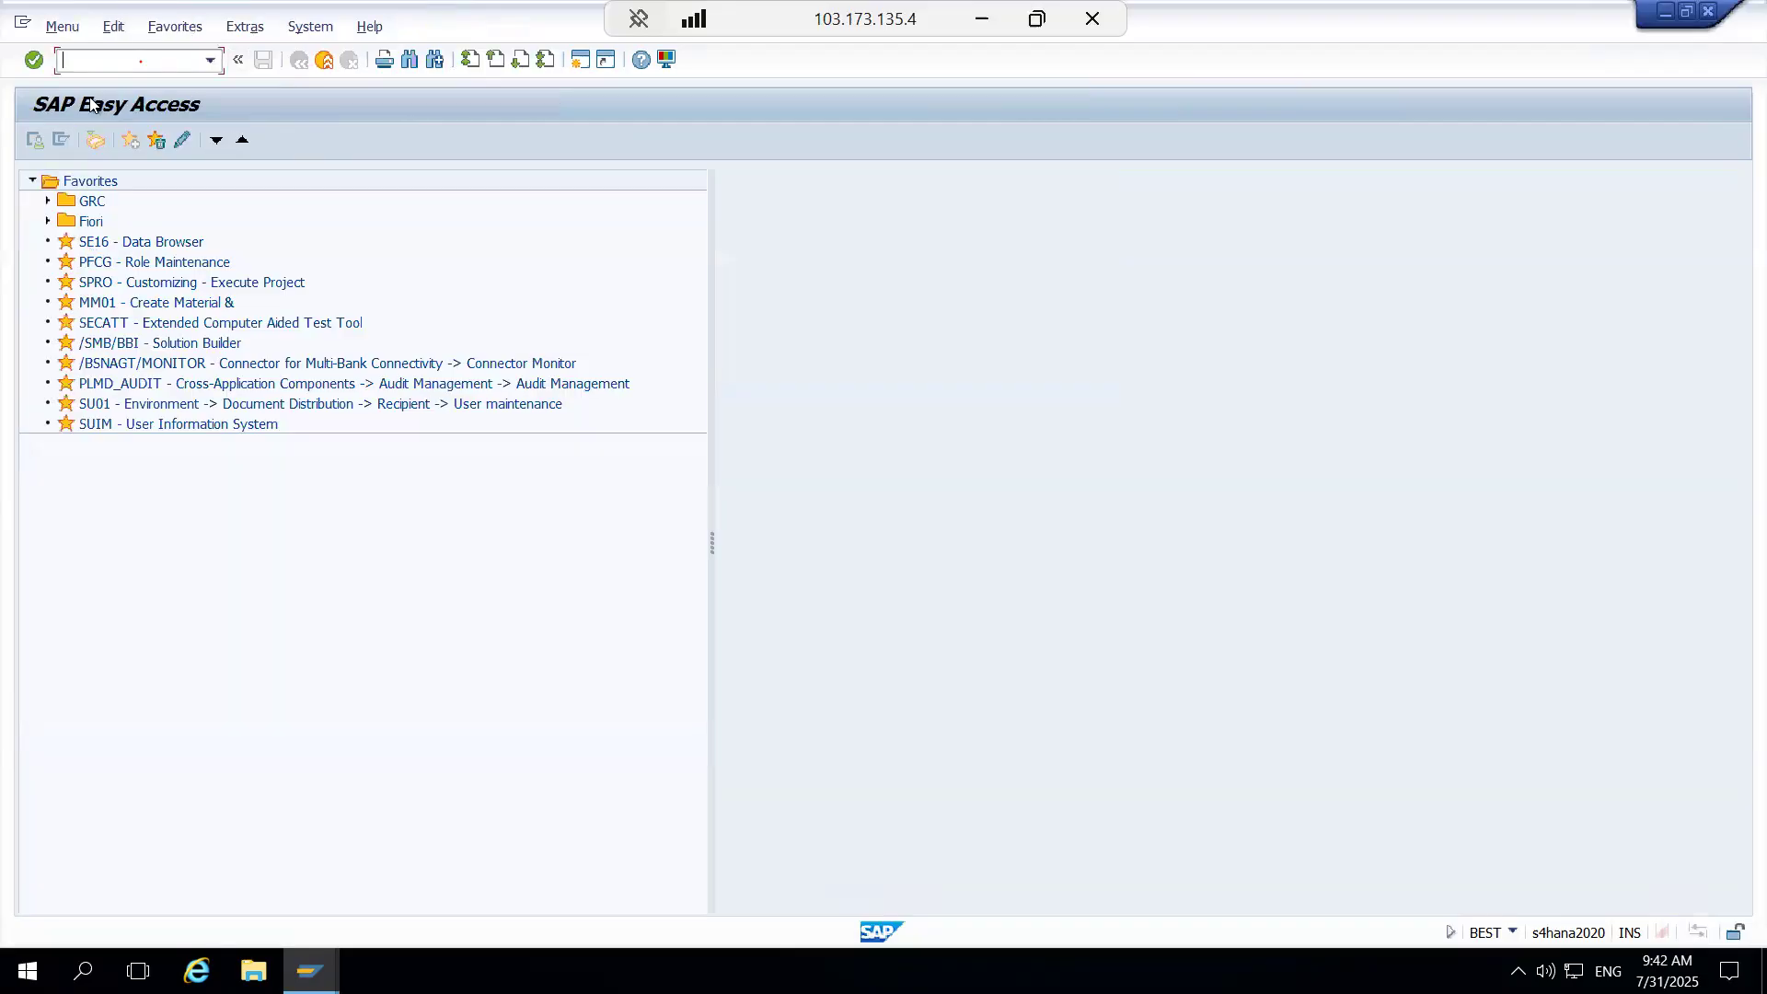
Step: Run transaction Z_USR02 to open the selection screen for table USR02
key(Down)
click(186, 63)
key(BackSpace)
key(BackSpace)
key(BackSpace)
key(BackSpace)
key(BackSpace)
key(BackSpace)
key(BackSpace)
key(BackSpace)
key(BackSpace)
key(BackSpace)
text(usr02)
key(Return)
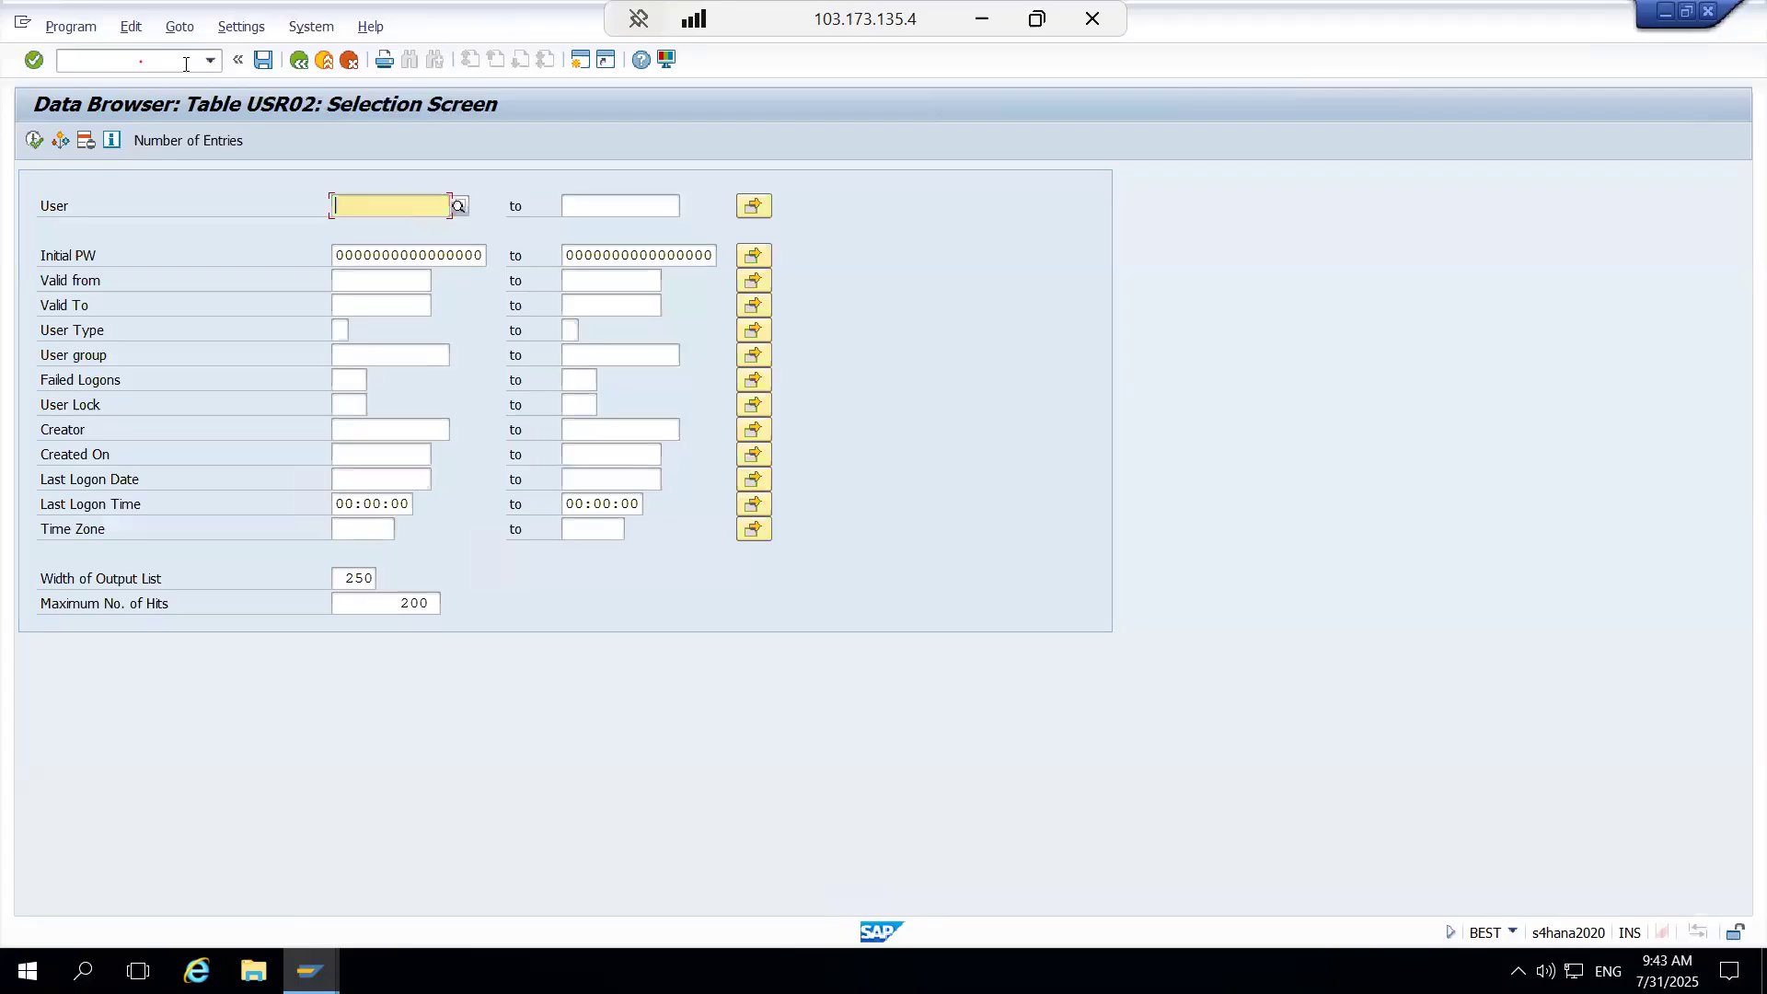
Step: Go to SM30 in the current session
click(185, 63)
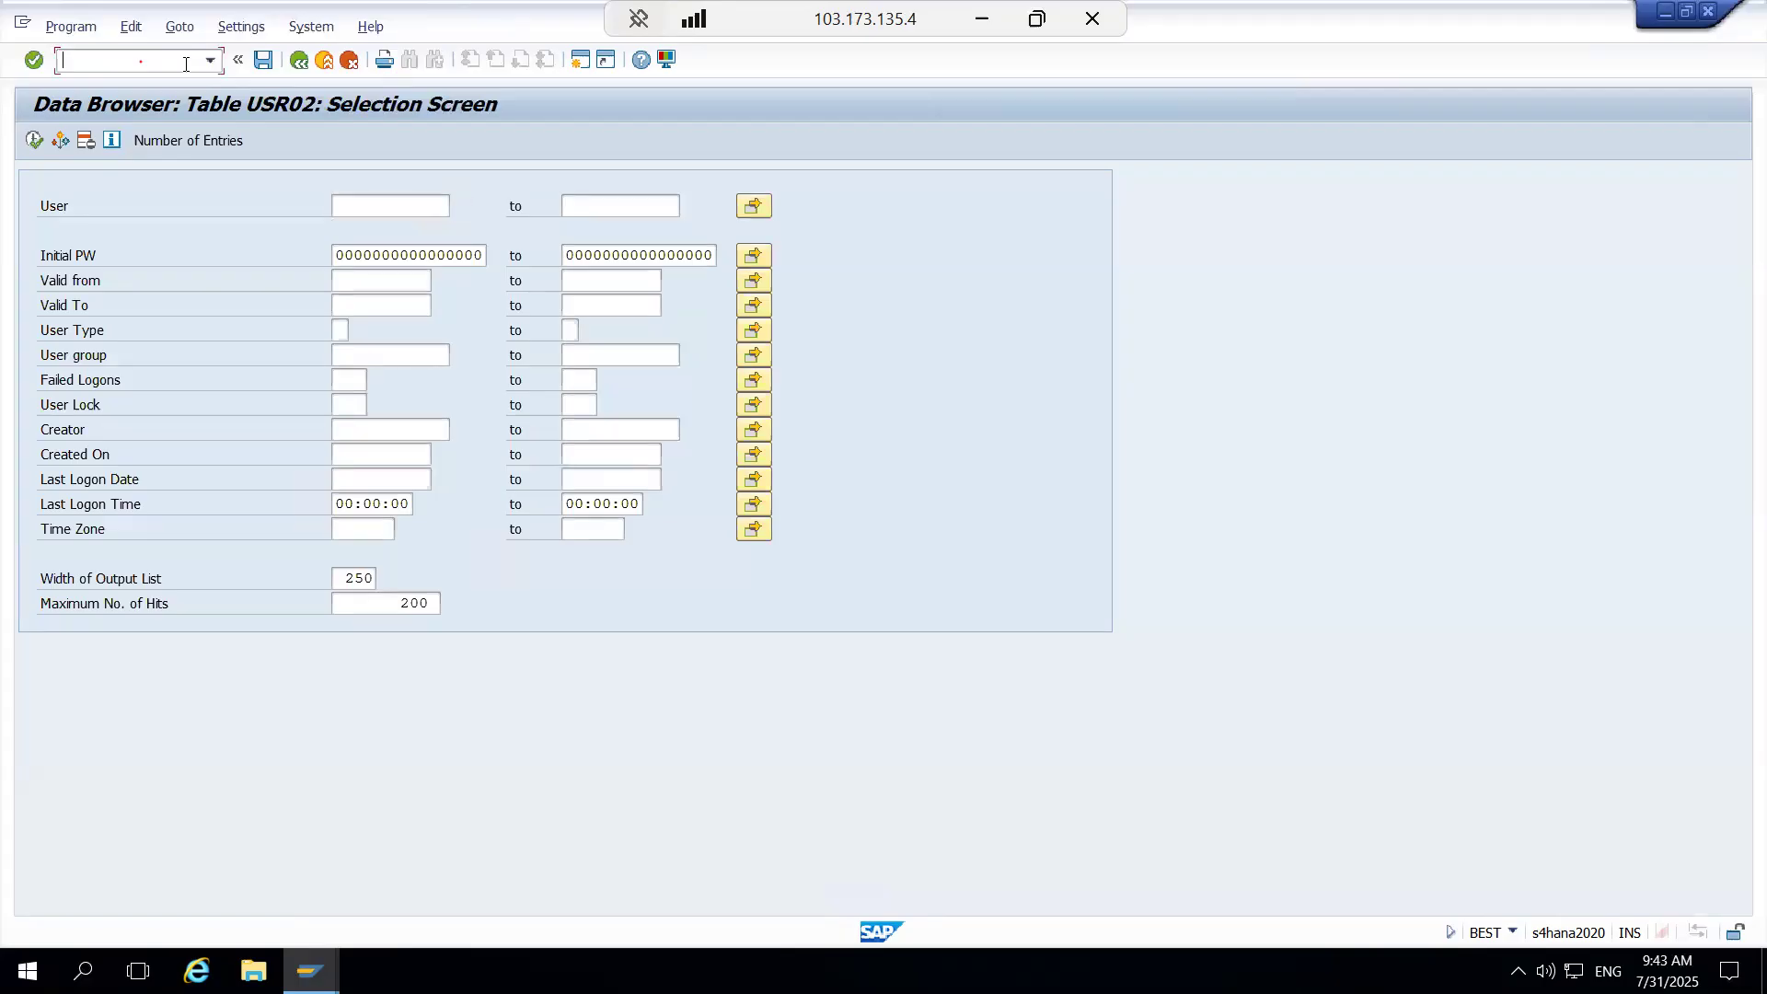
text(/nsm30)
key(Return)
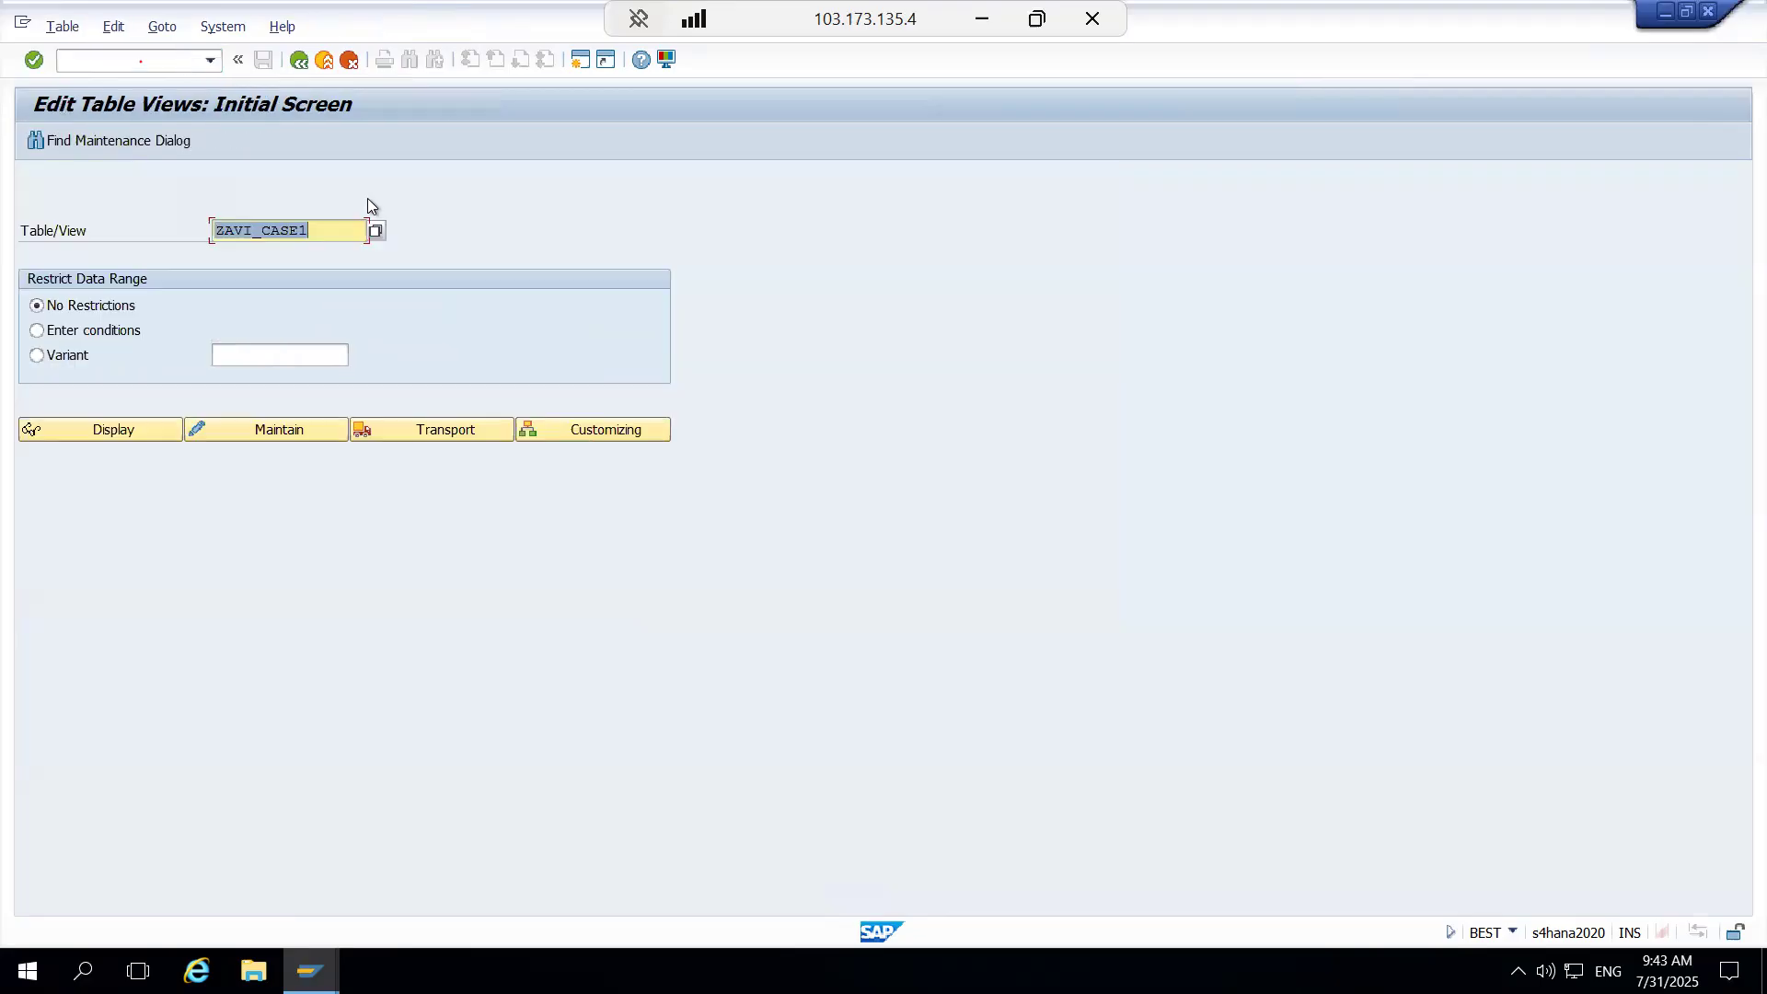
Step: Look up tables and views matching z*, choose ZUWE02_VSTABC0 and try to maintain it
key(BackSpace)
text(z*)
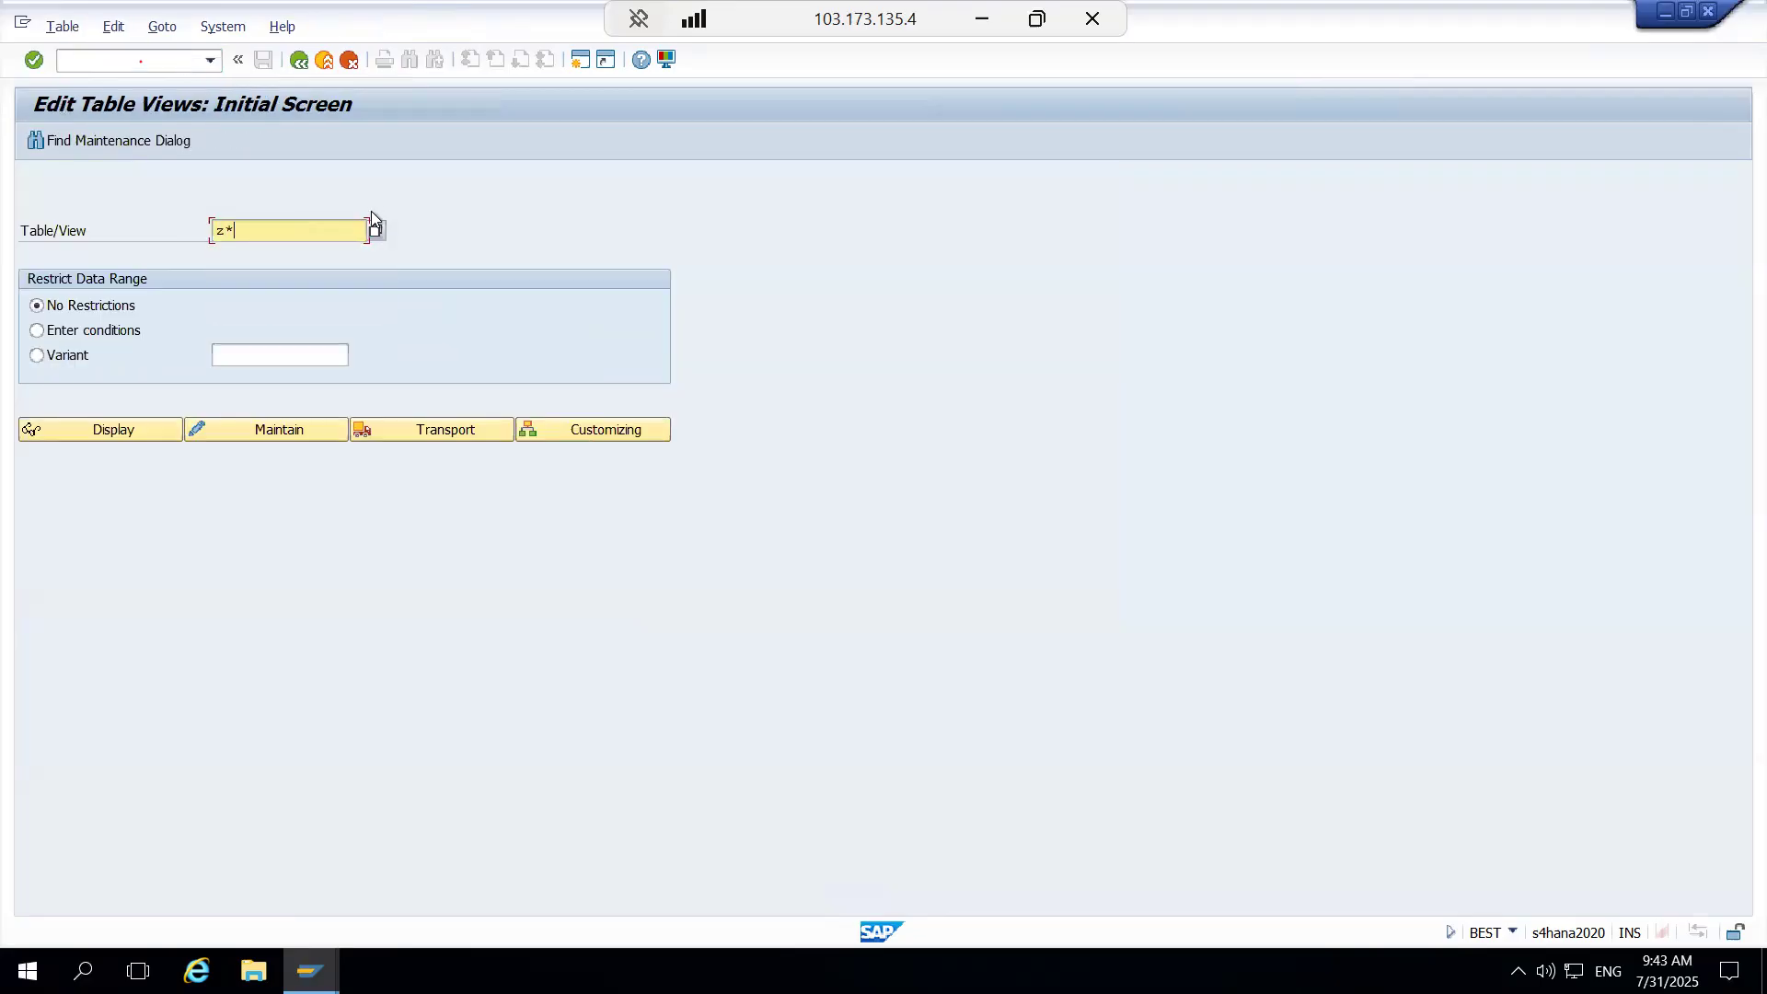
click(376, 228)
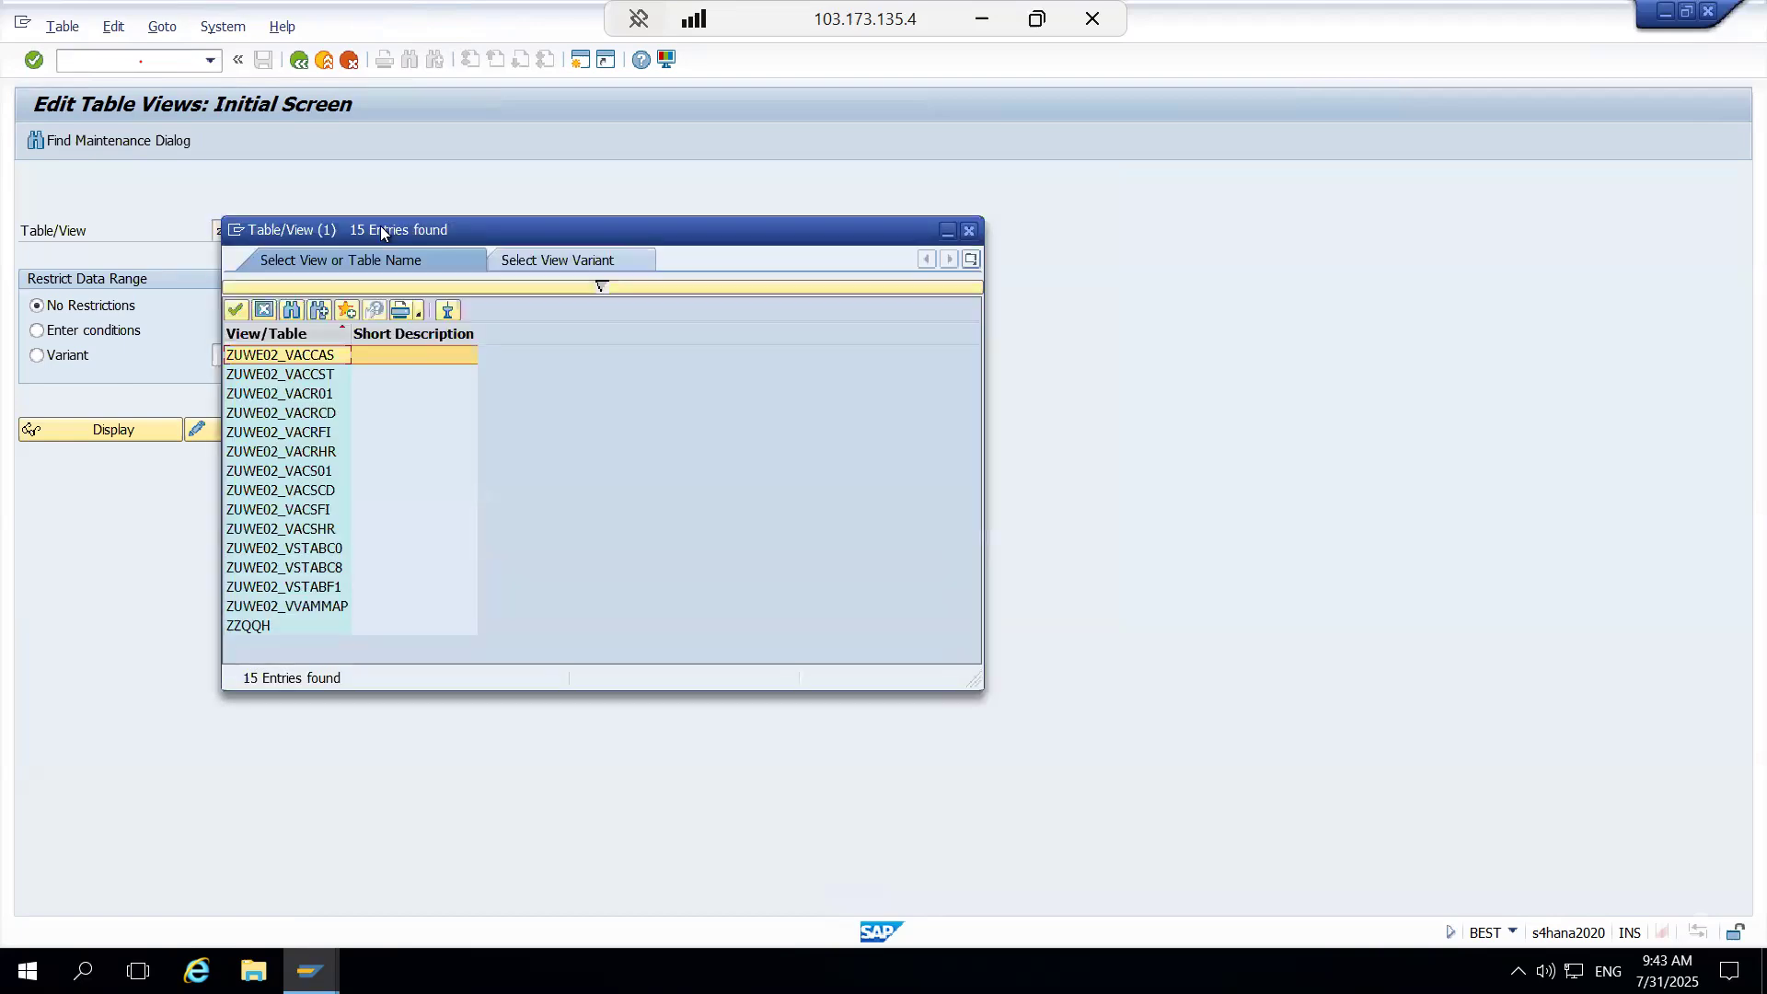
double_click(295, 551)
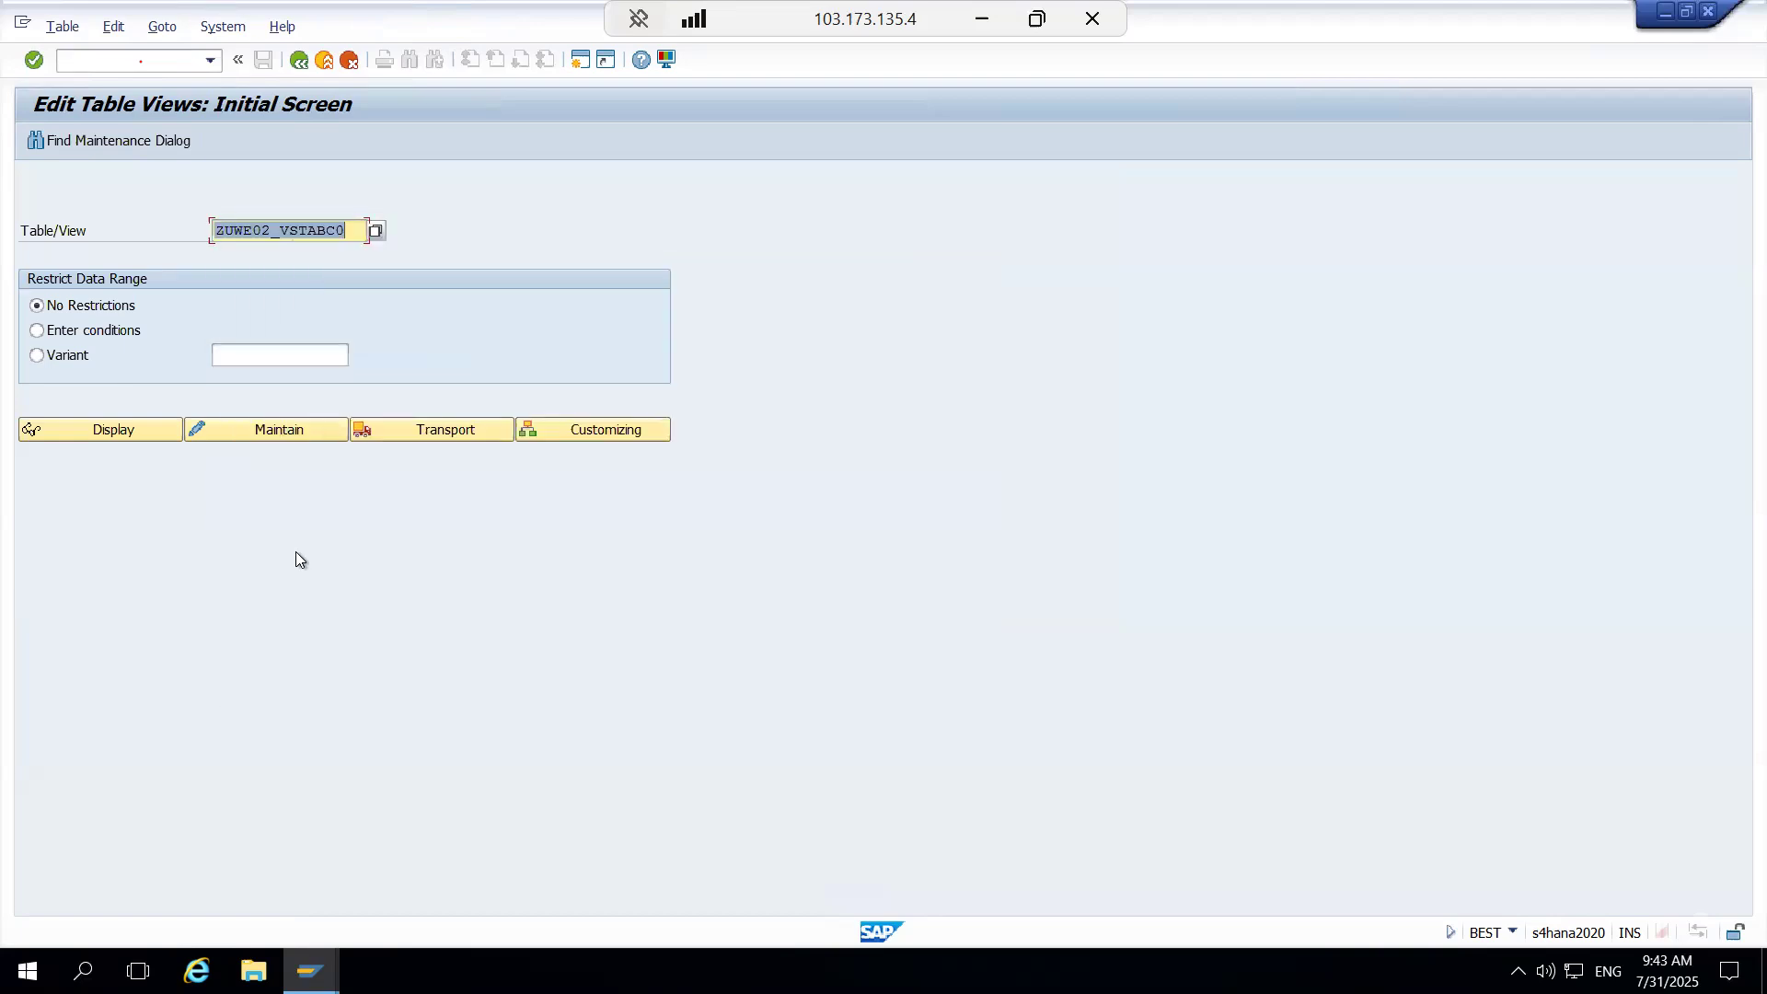
click(236, 433)
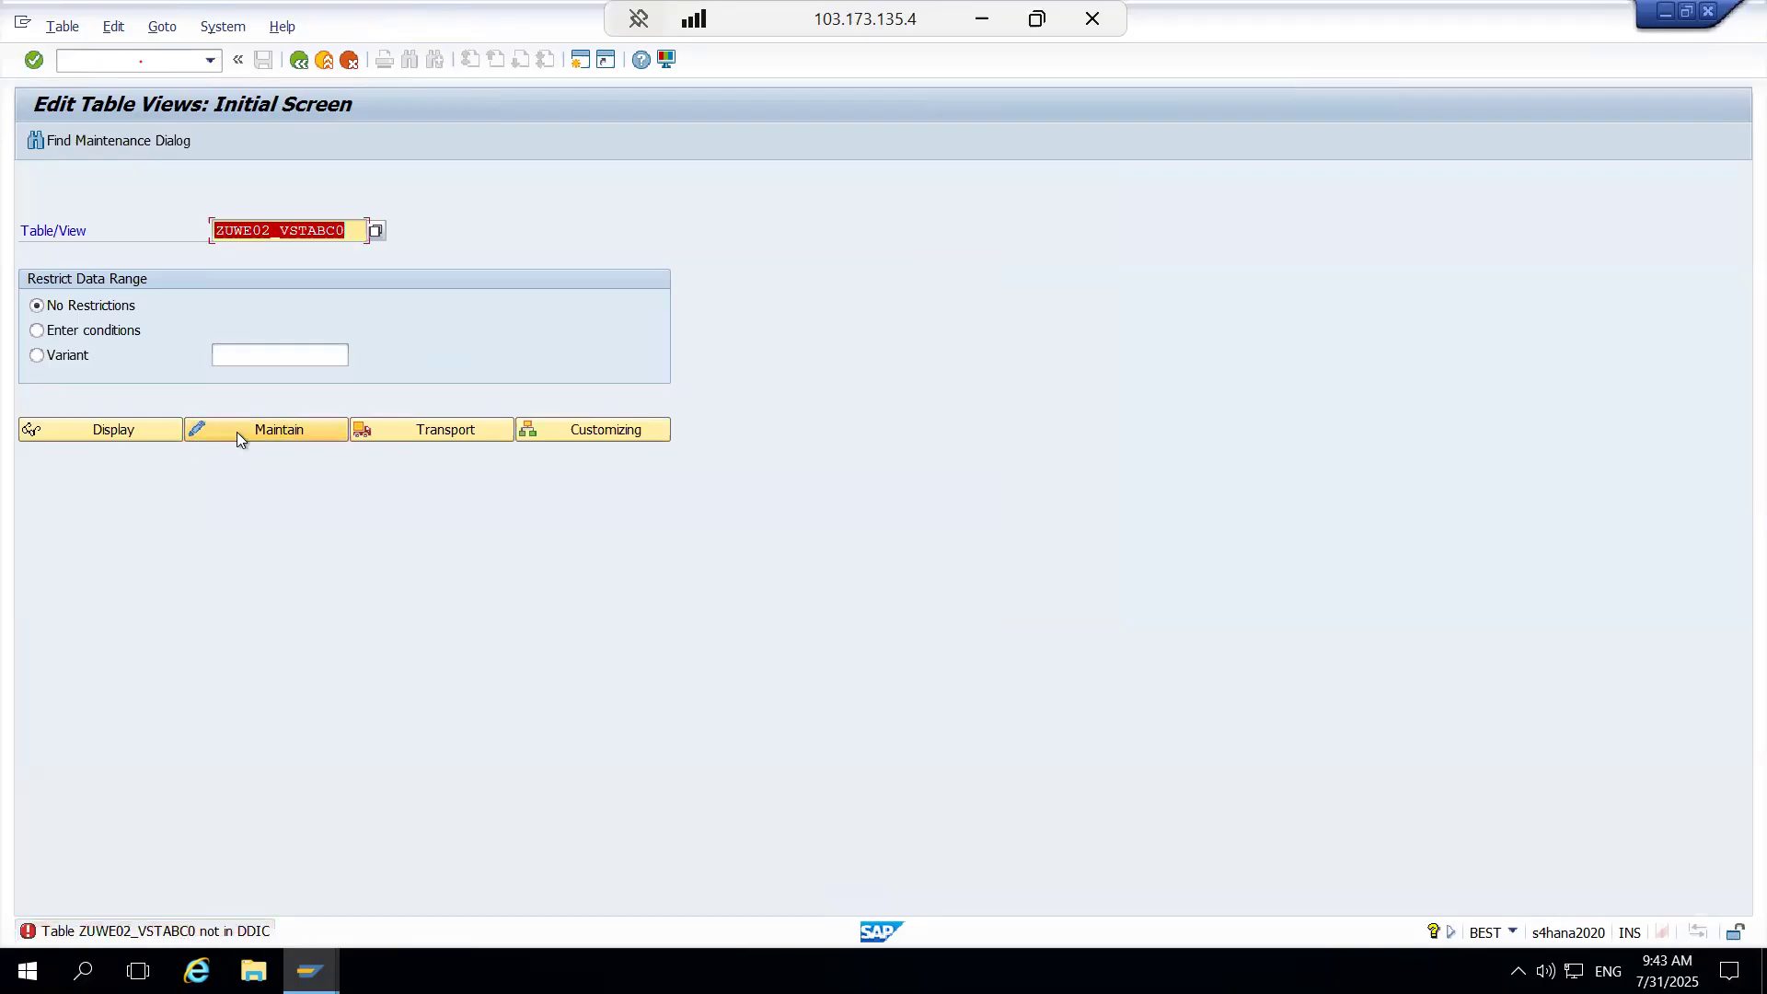
Step: Repeat the z* table lookup, choose ZZQQH and try to maintain it
key(BackSpace)
click(359, 270)
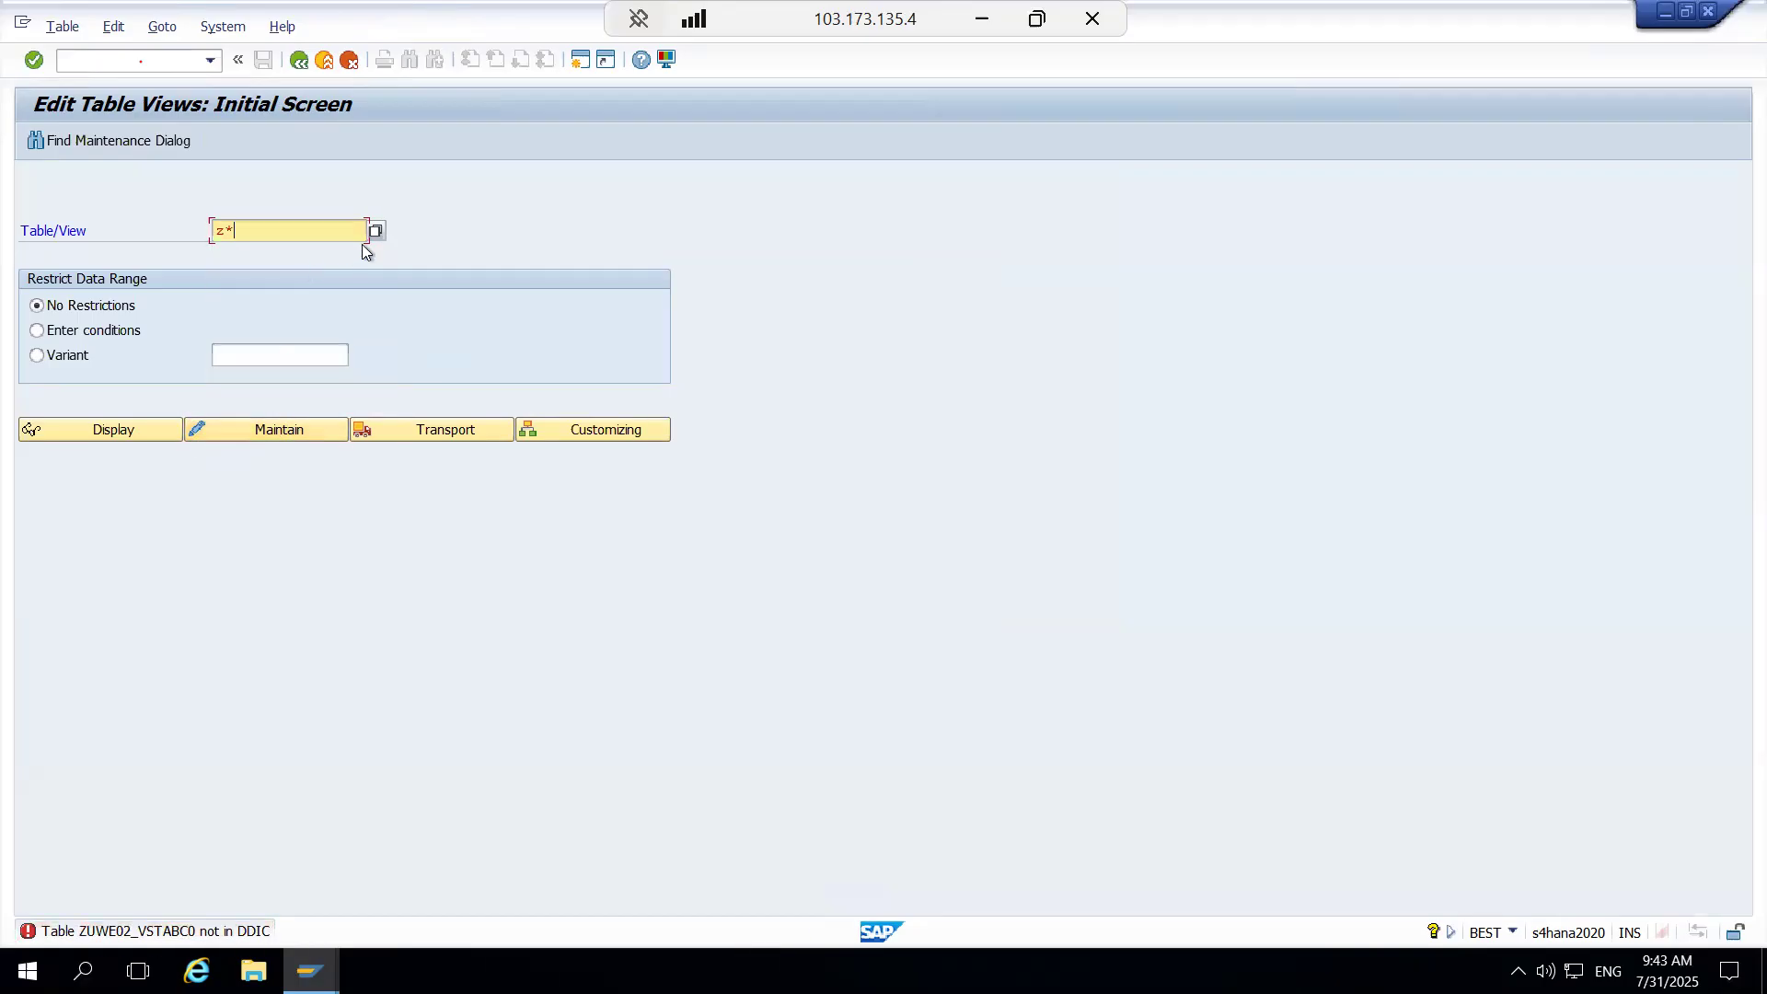
click(378, 232)
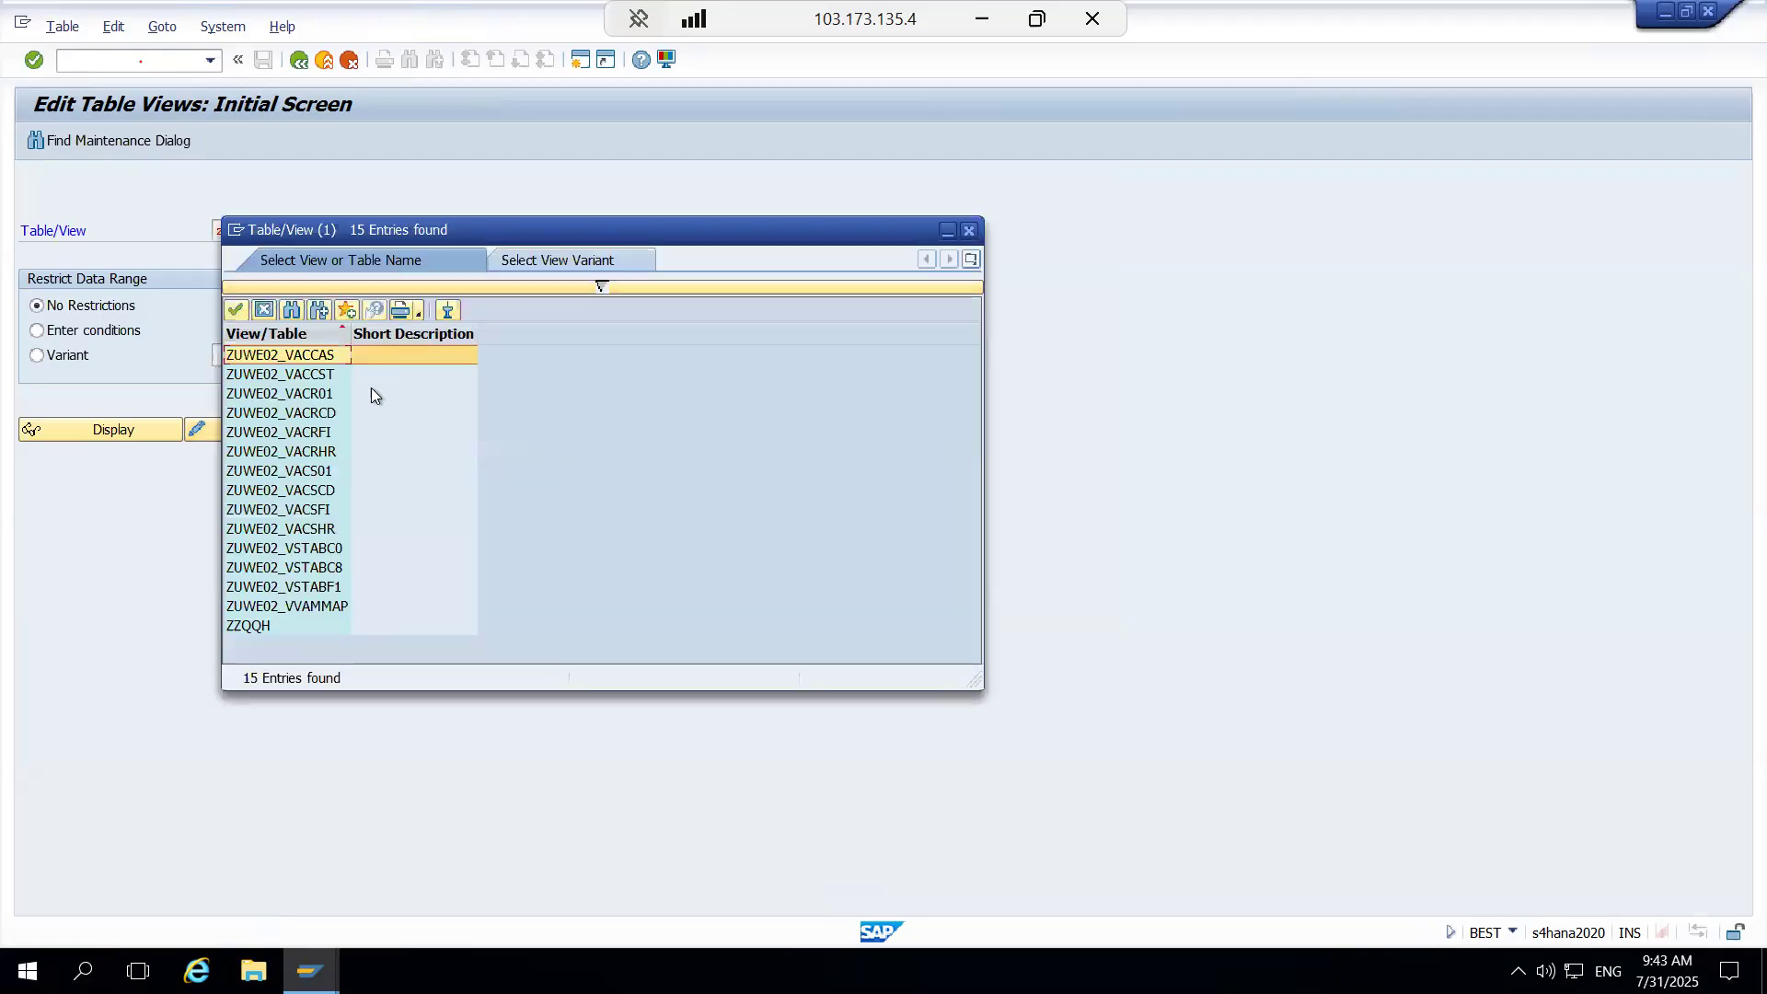
click(274, 625)
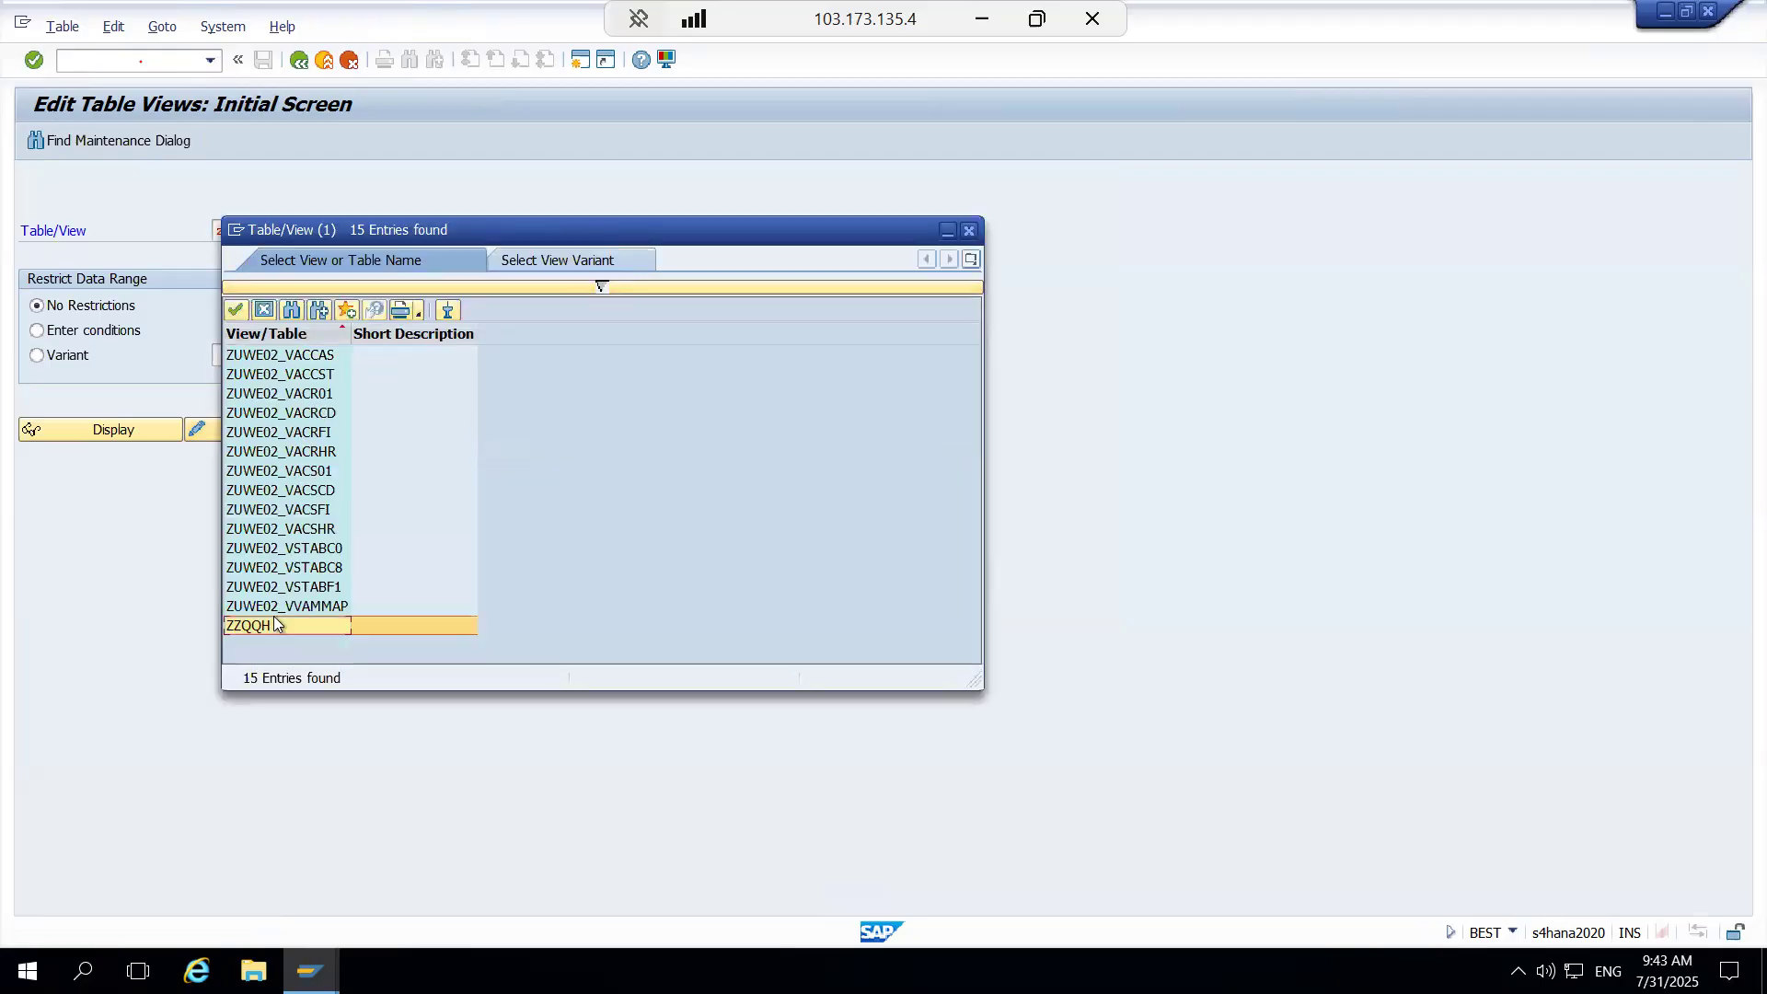
double_click(268, 625)
click(279, 433)
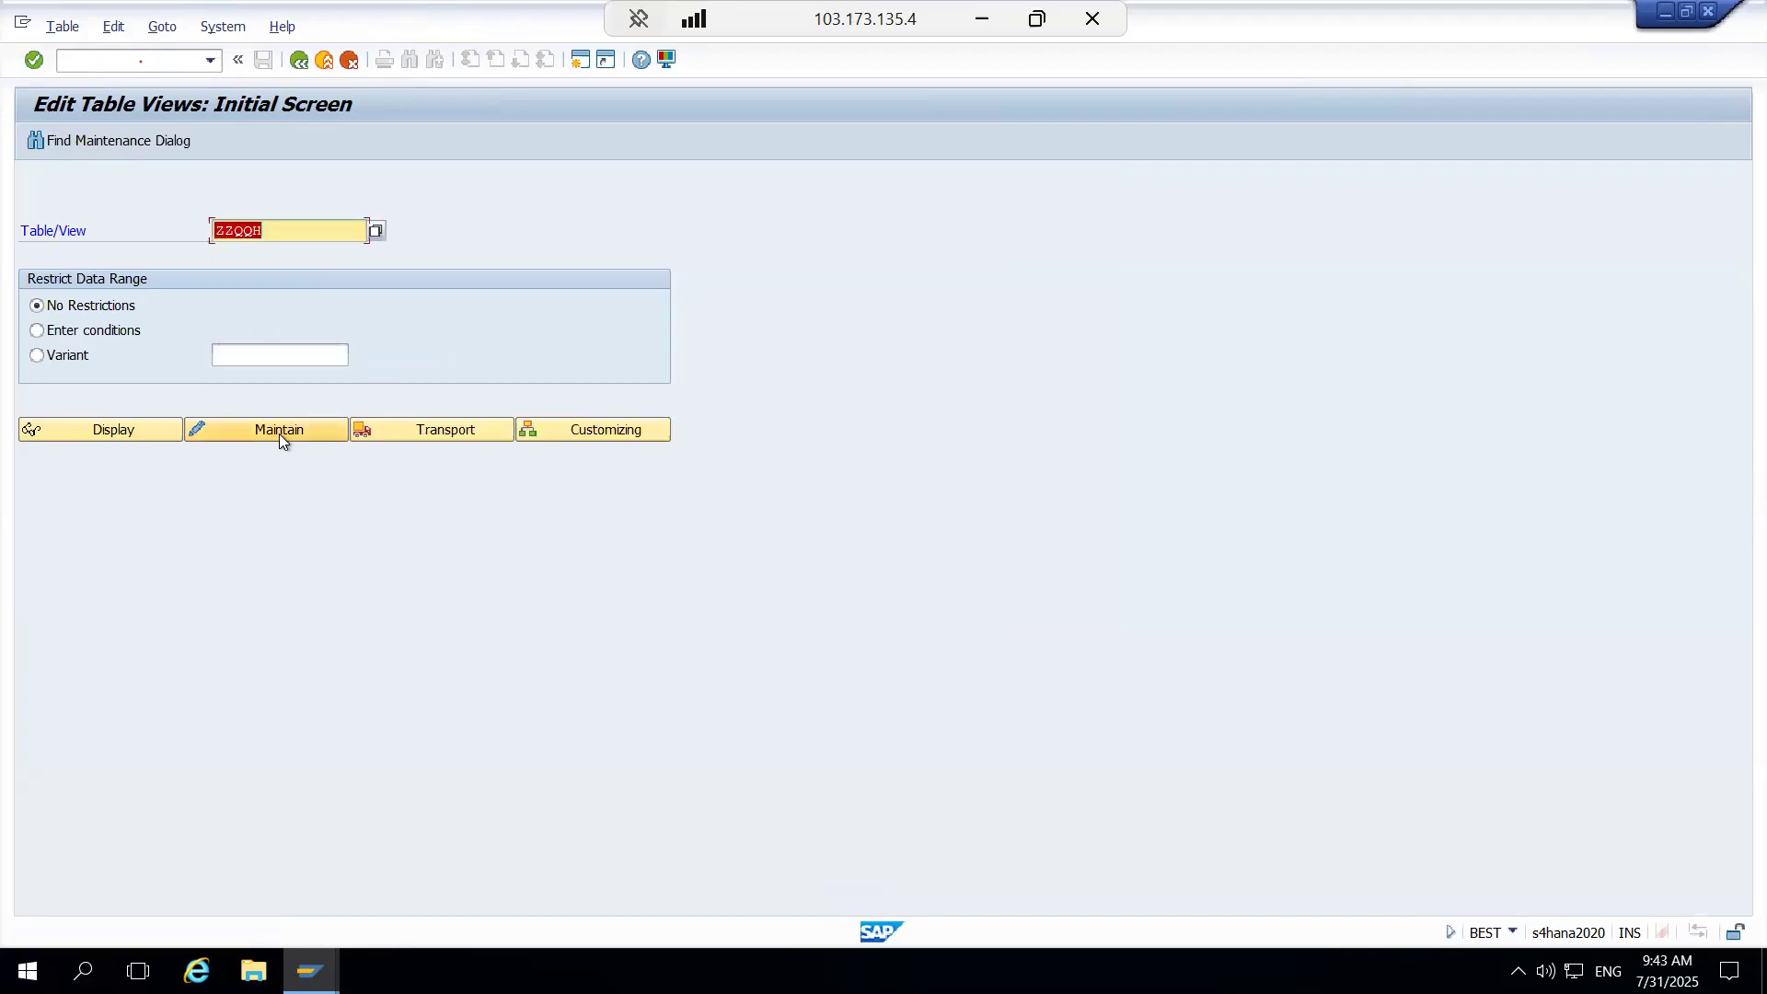
Step: Look up tables and views matching z* again, try to maintain ZUWE02_VSTABC0, and leave SM30
click(374, 229)
text(z*)
key(Return)
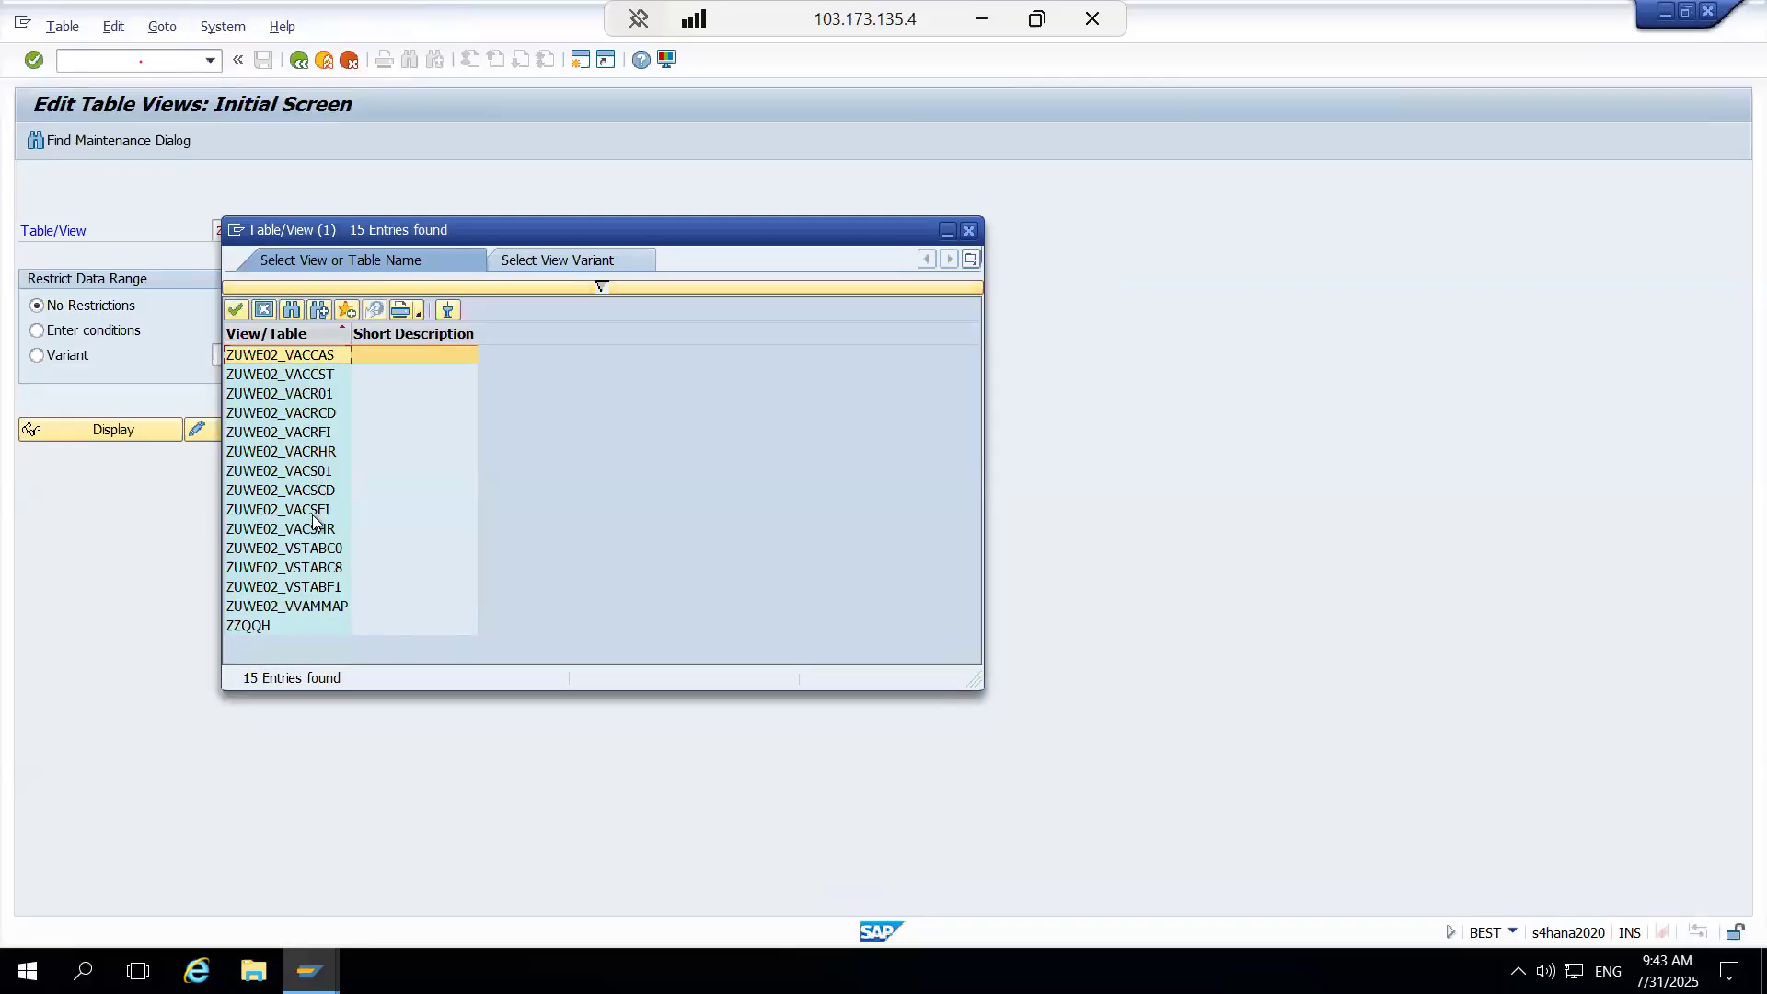
double_click(309, 540)
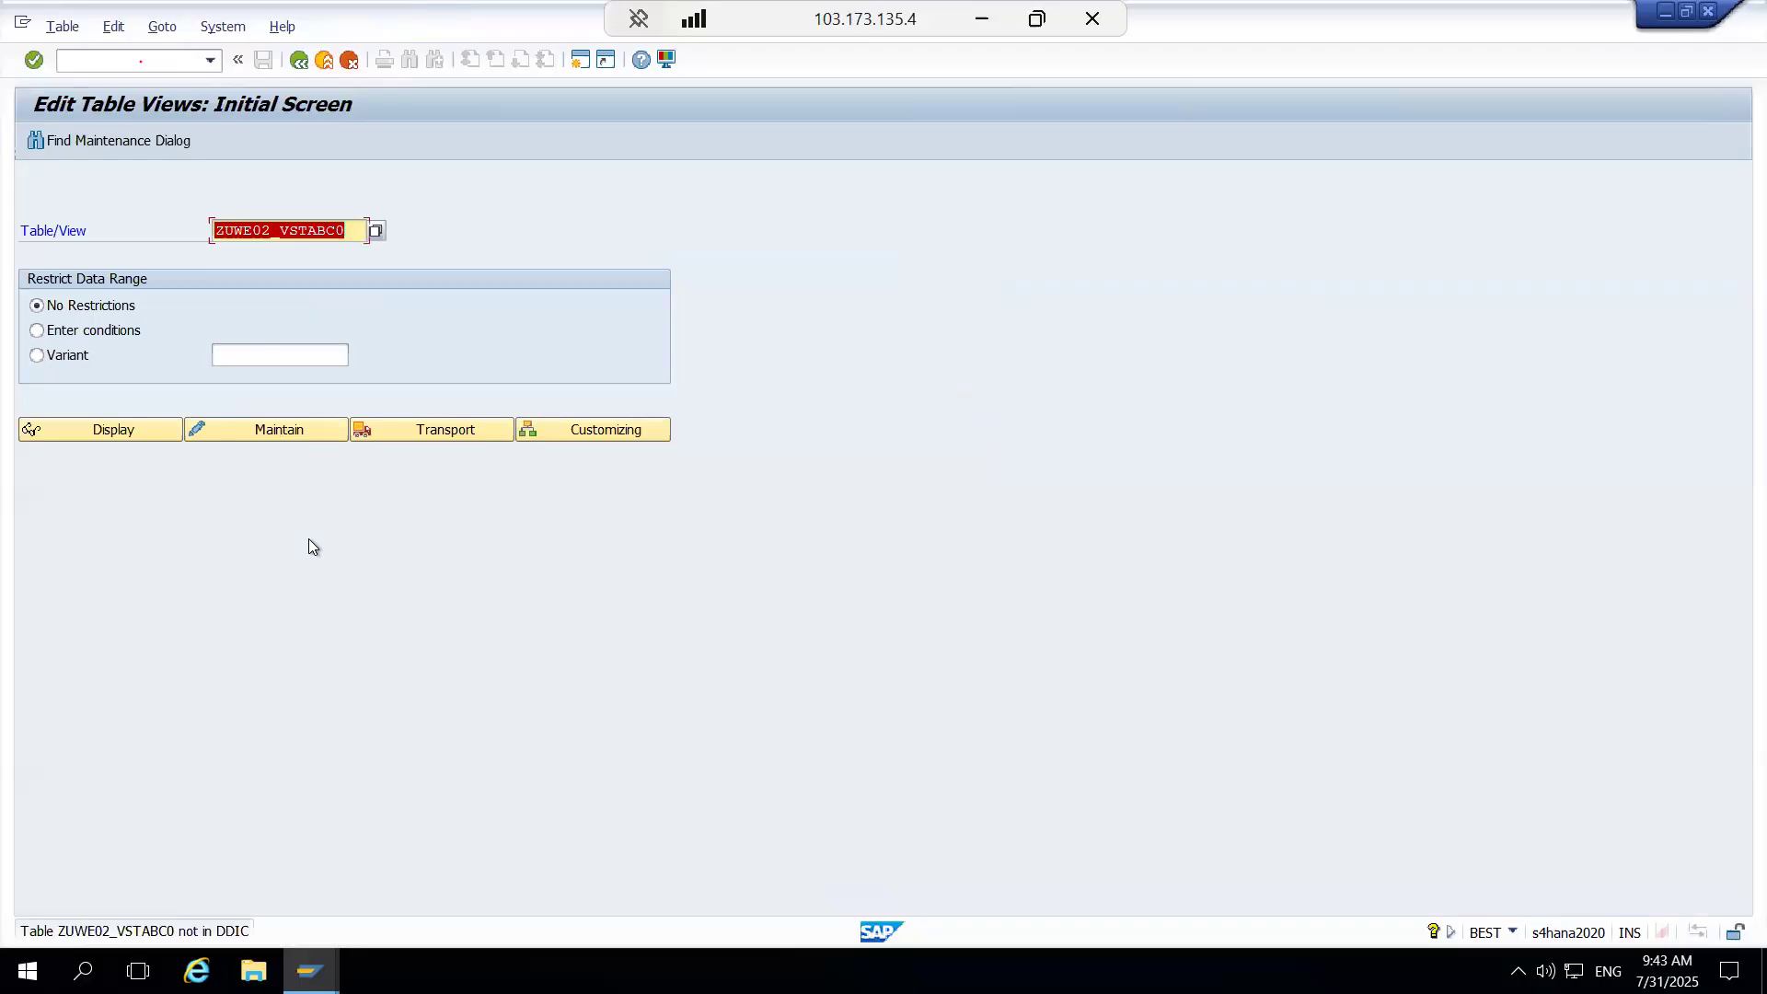
click(261, 427)
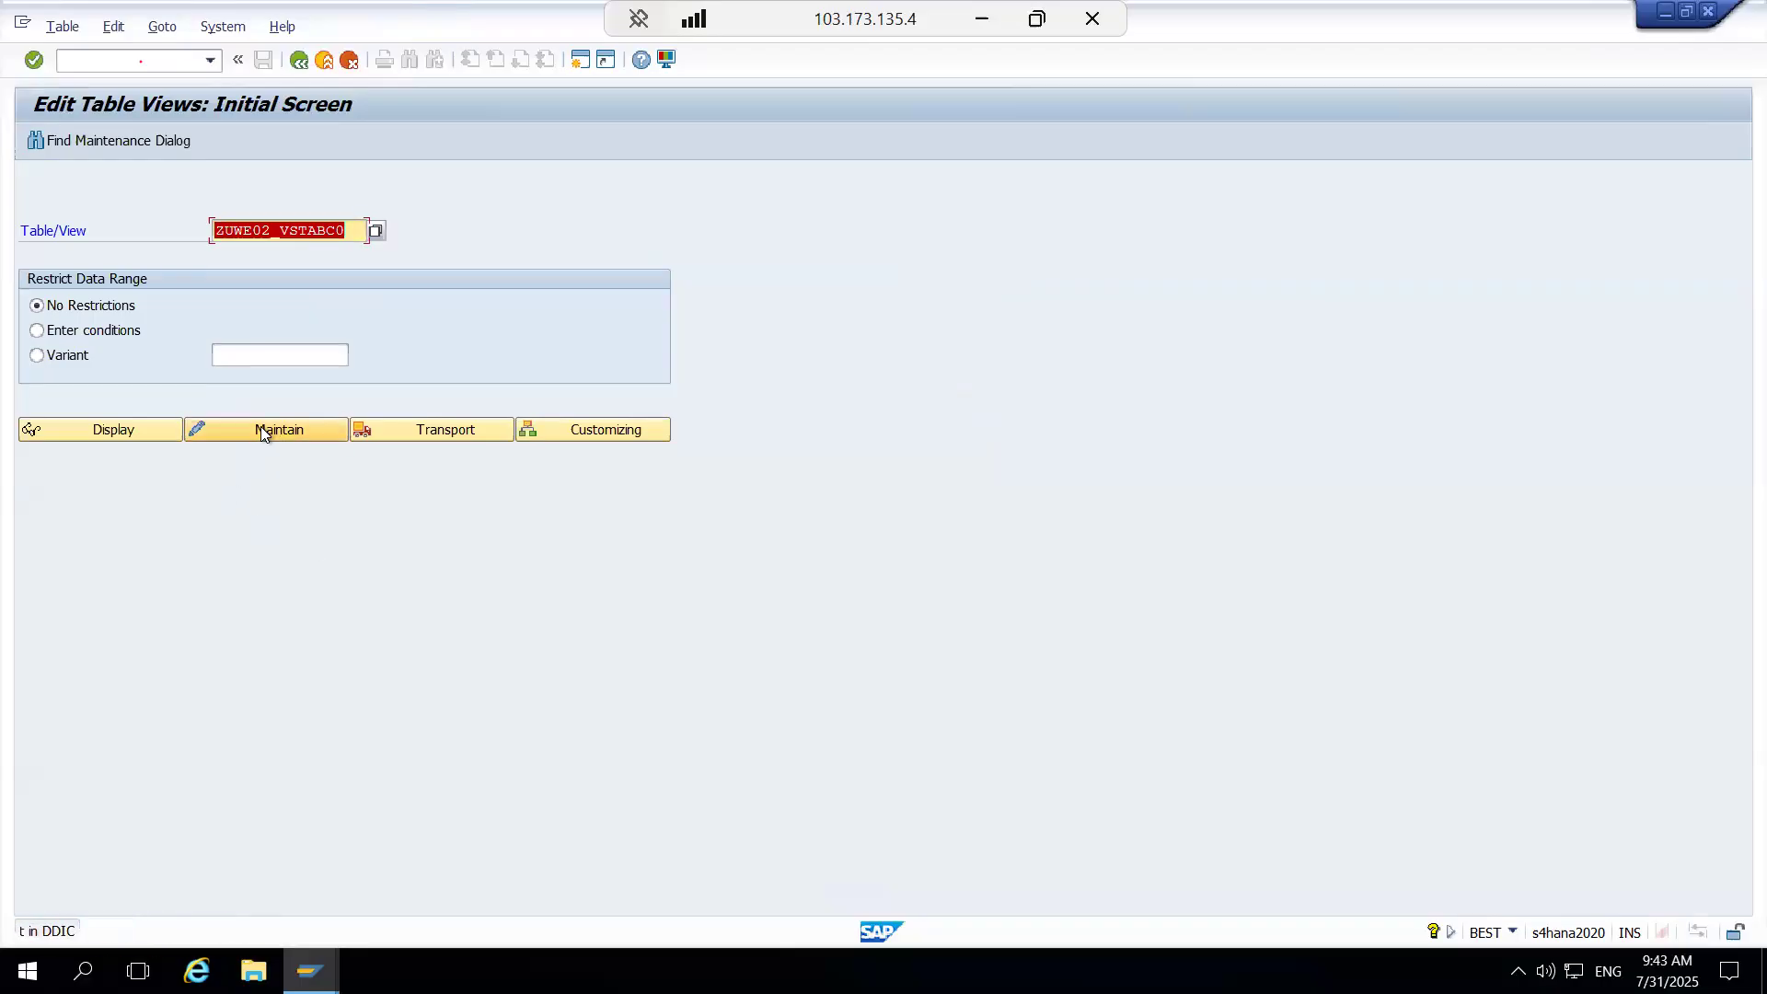
click(299, 61)
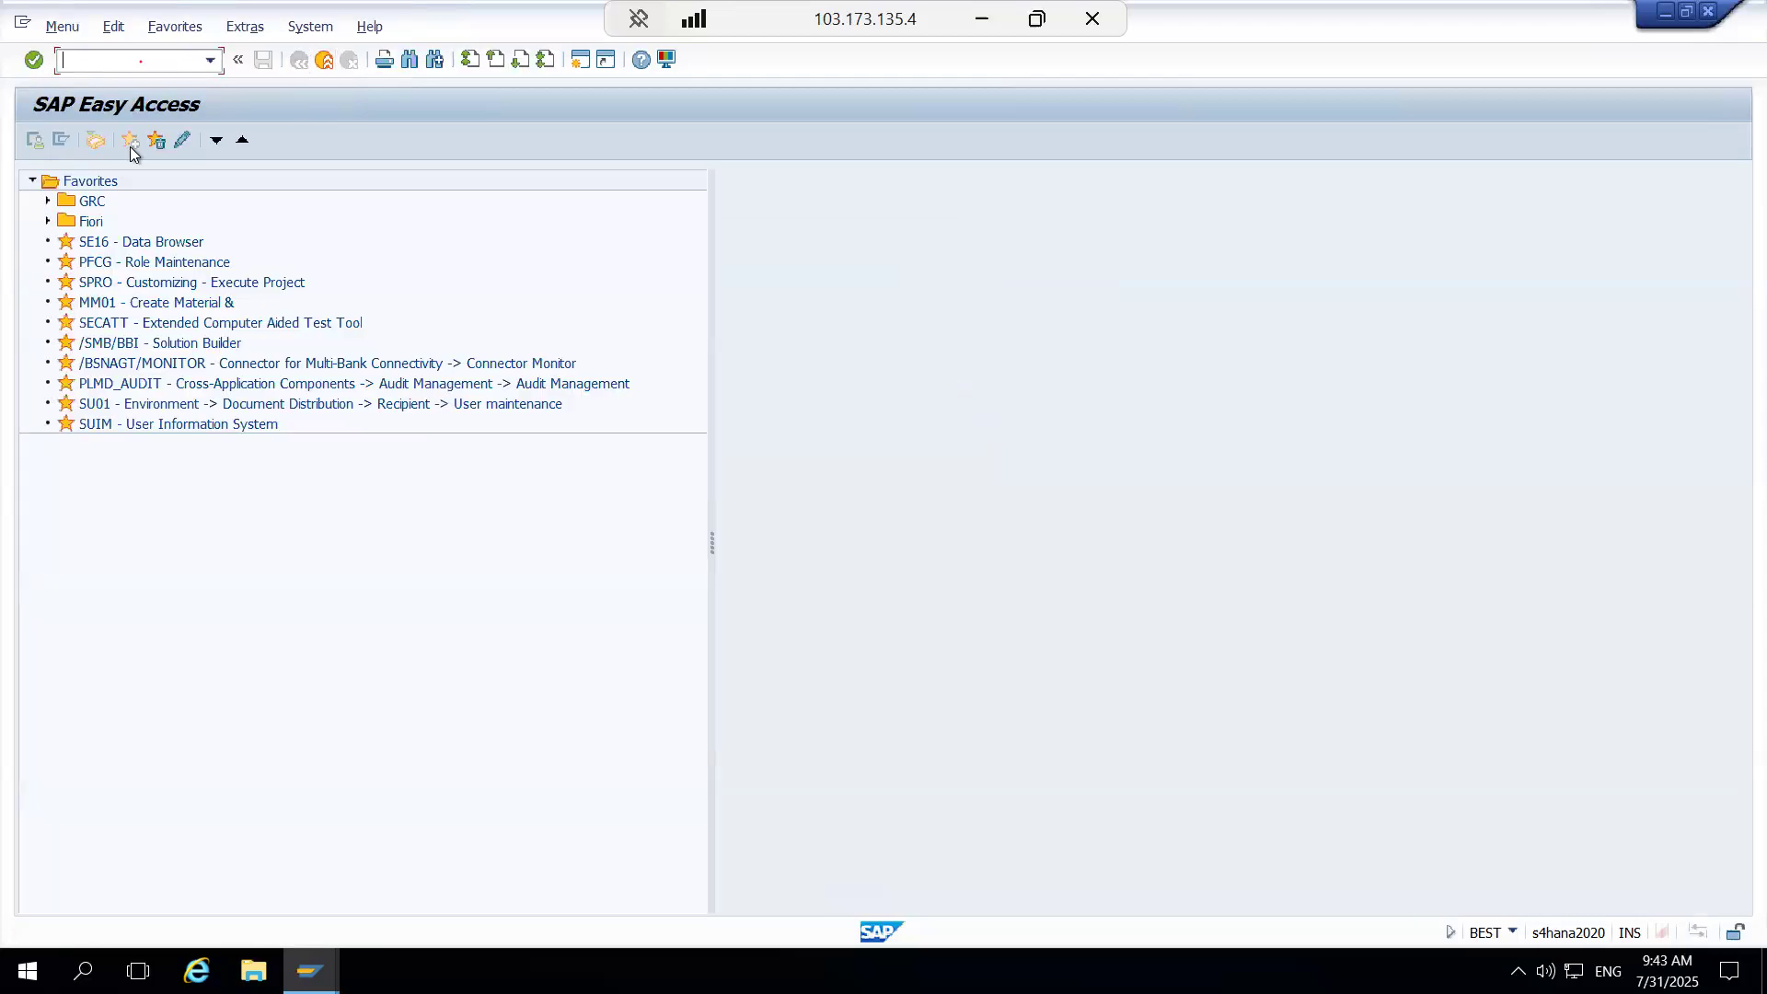
Step: Display transaction MF36 in SU24 and show the default authorization values of object S_TABU_NAM
text(su24)
key(Return)
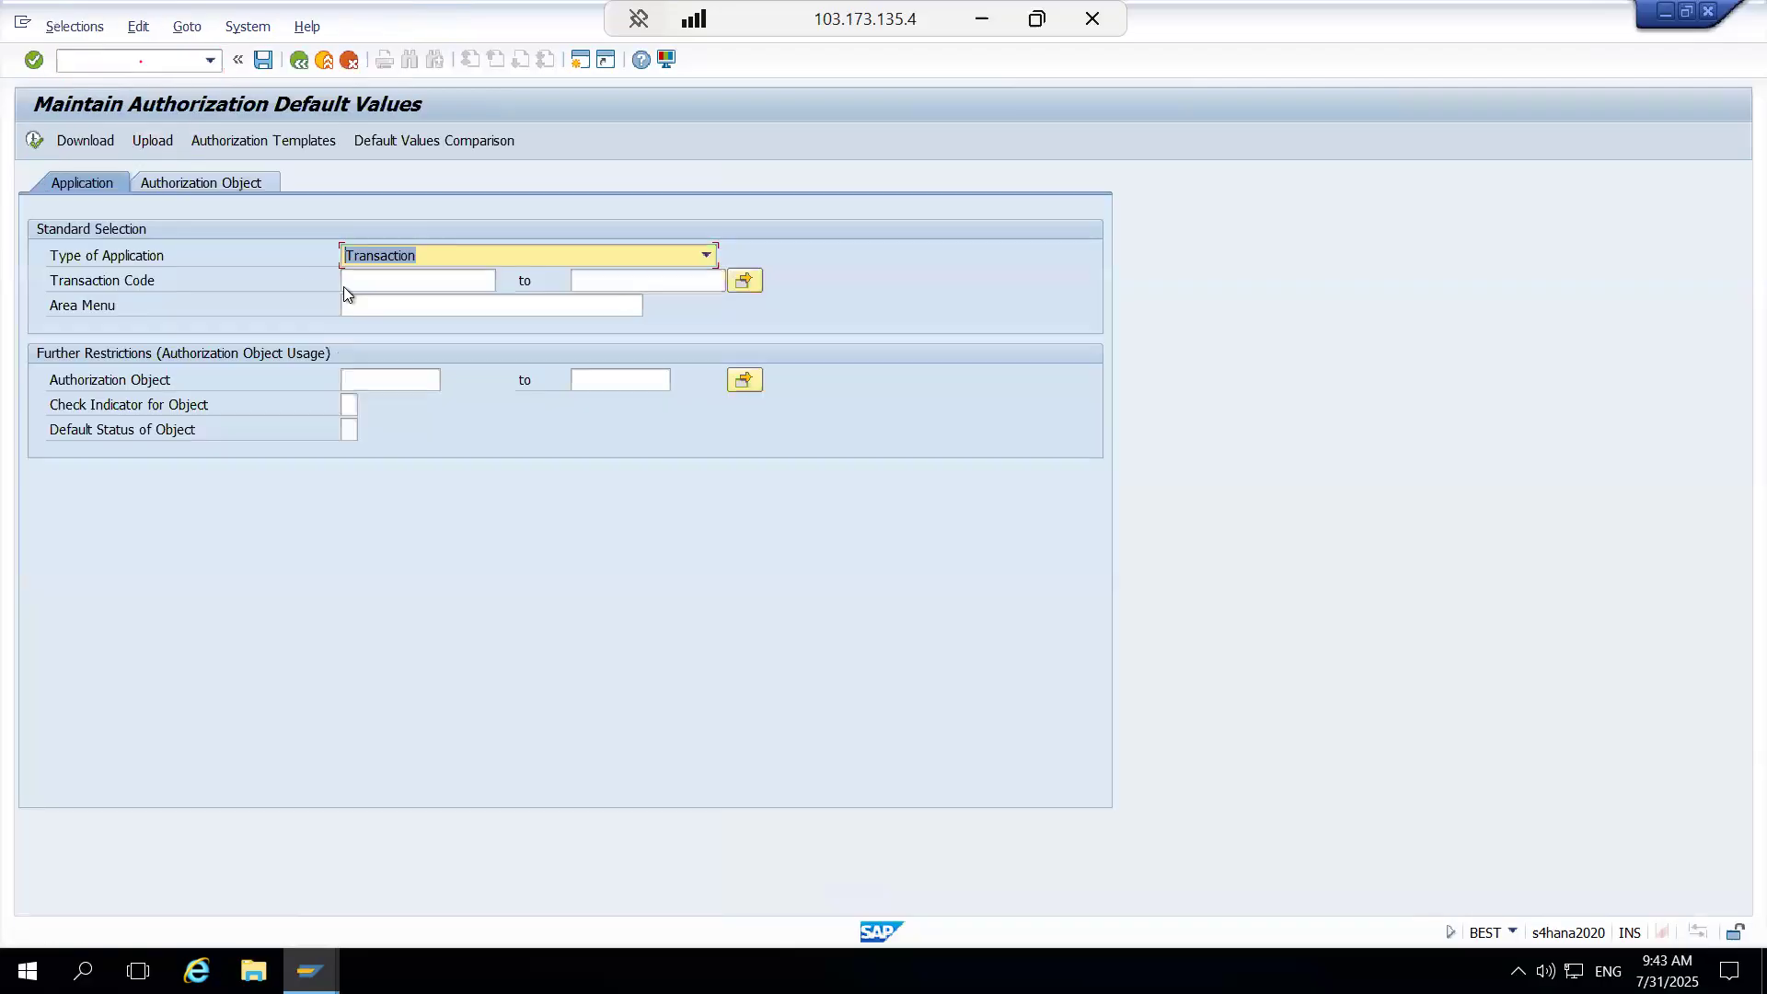
click(374, 288)
text(mf)
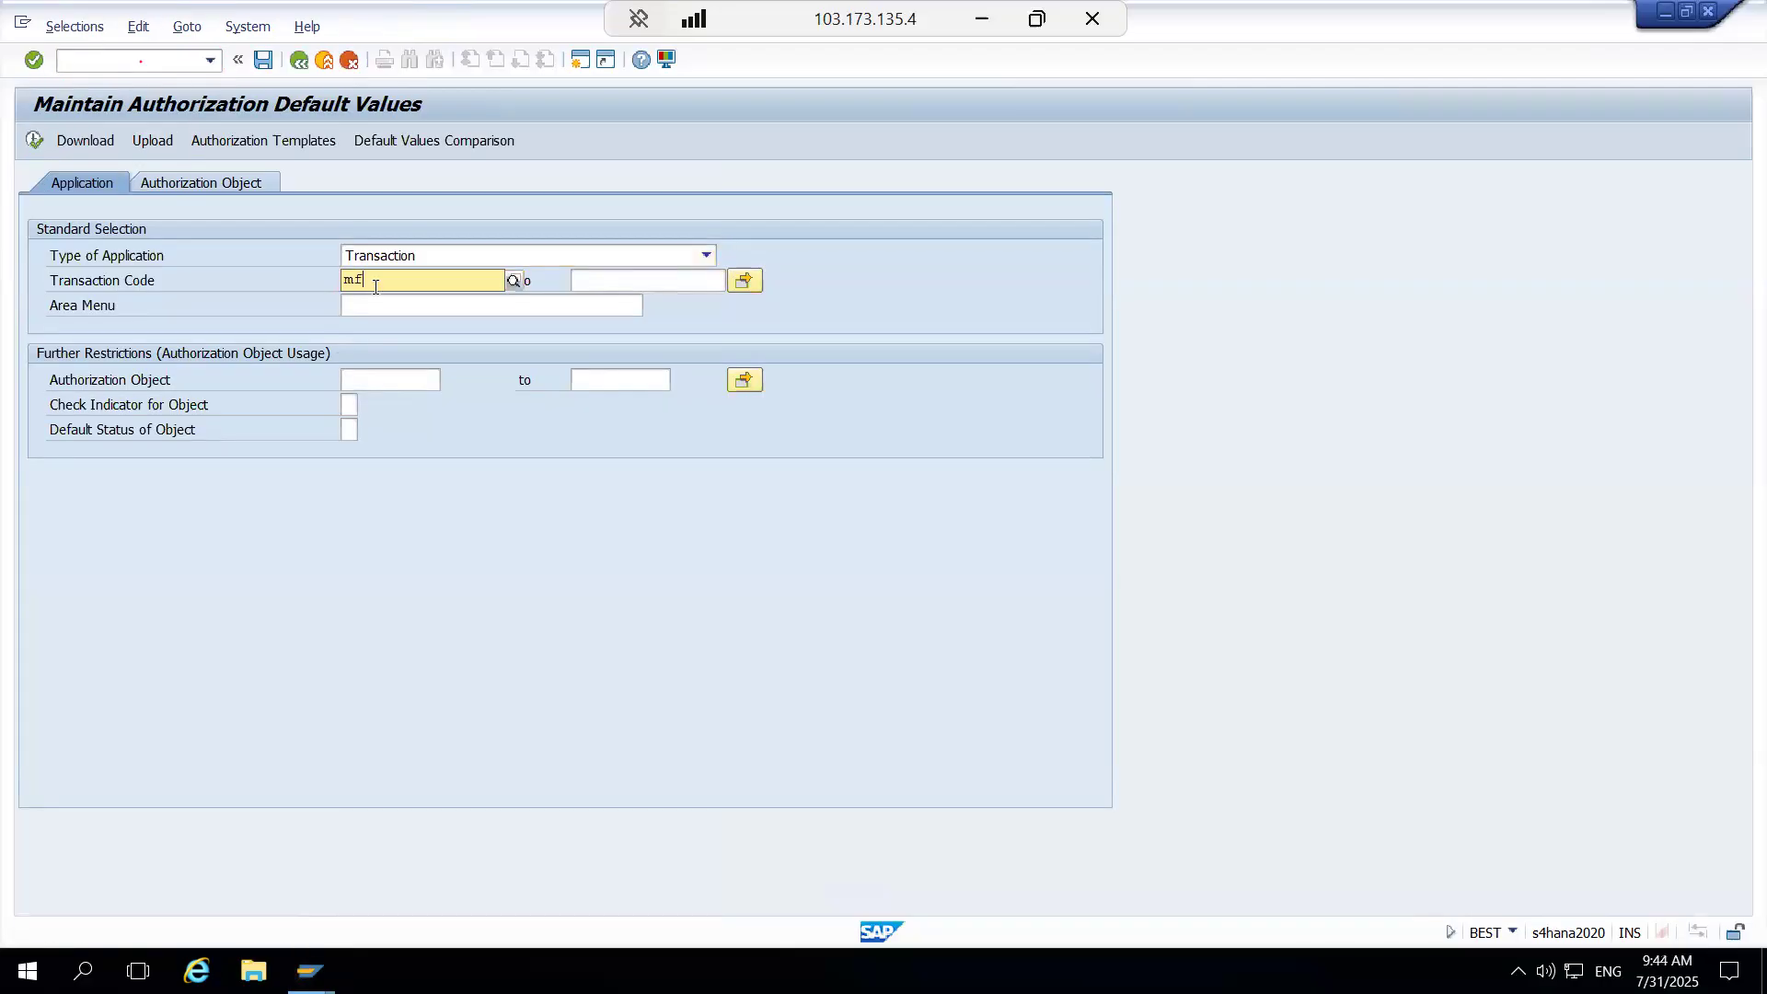
text(36)
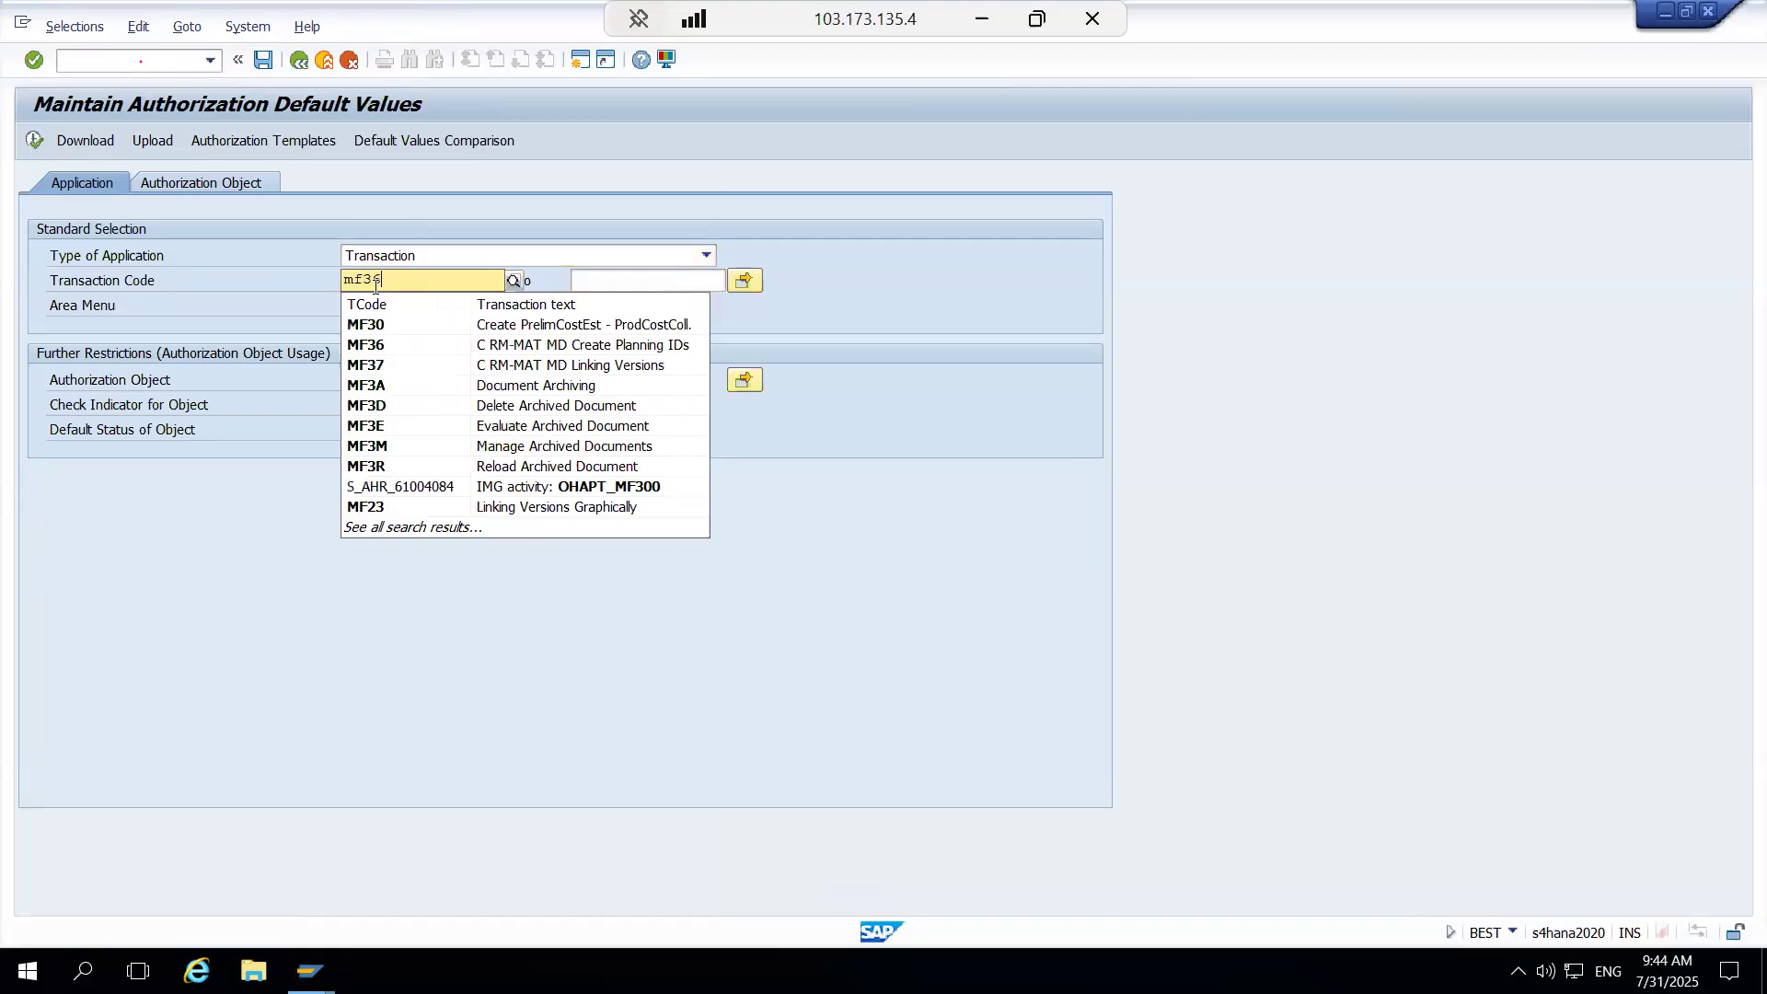
click(35, 142)
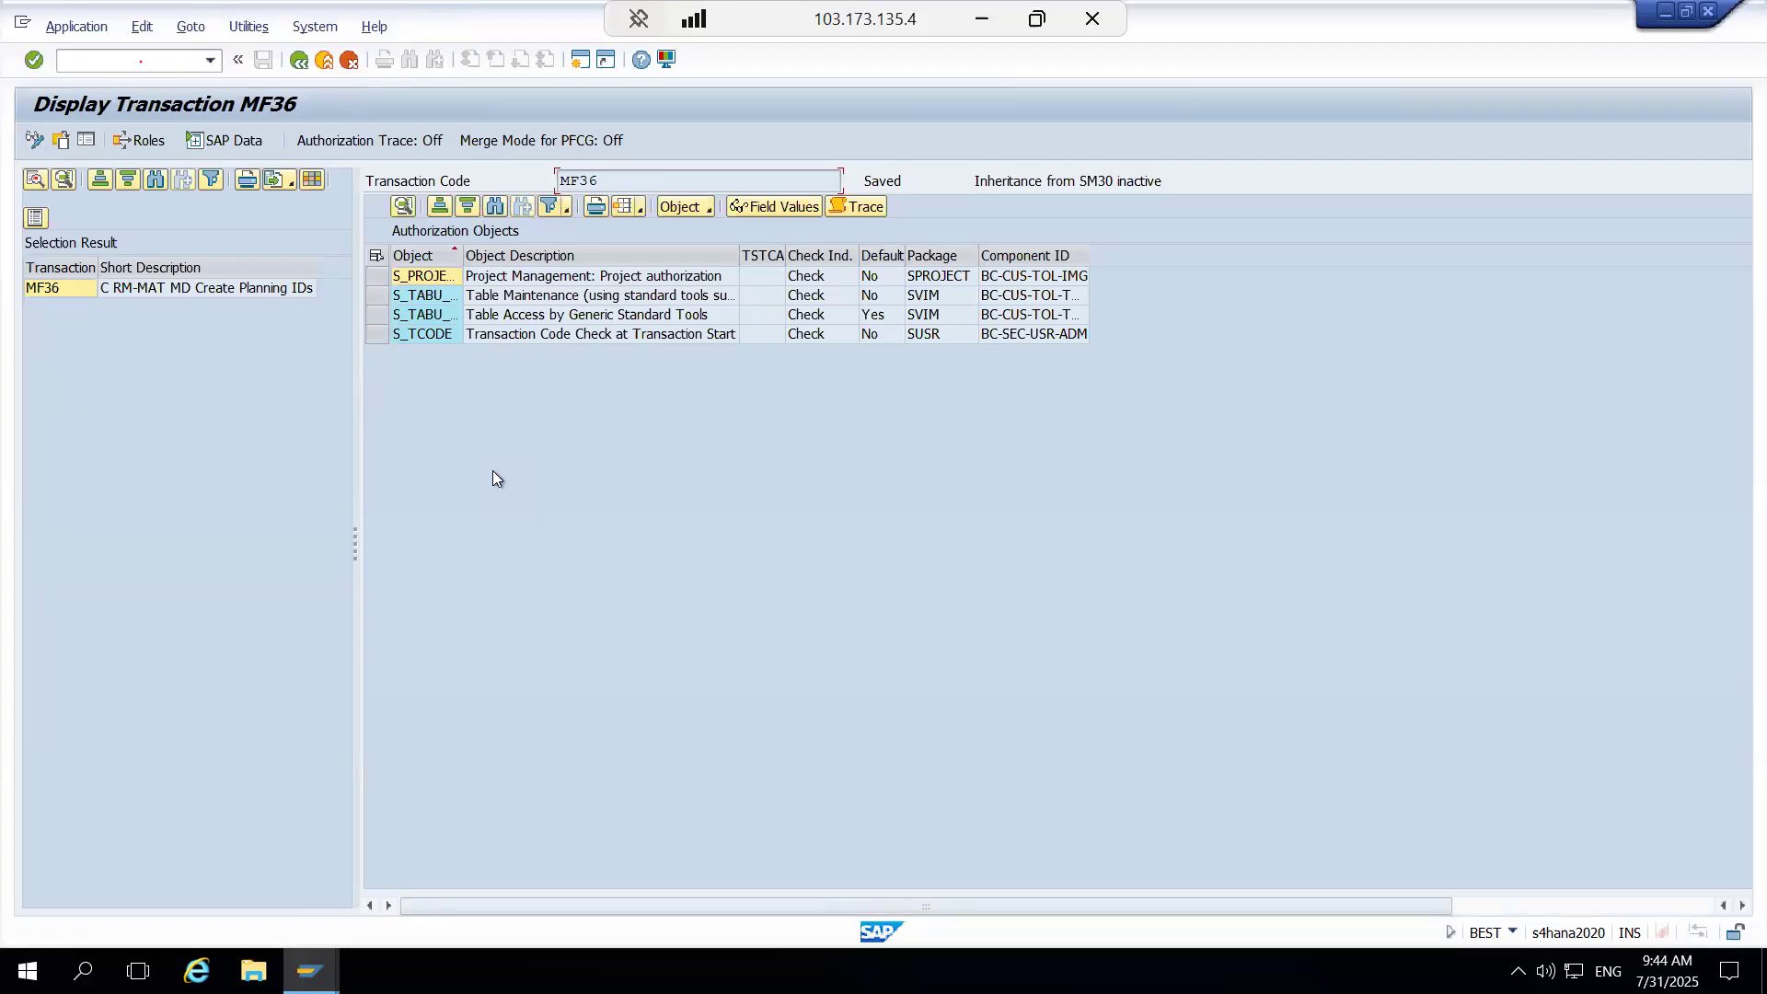
double_click(443, 324)
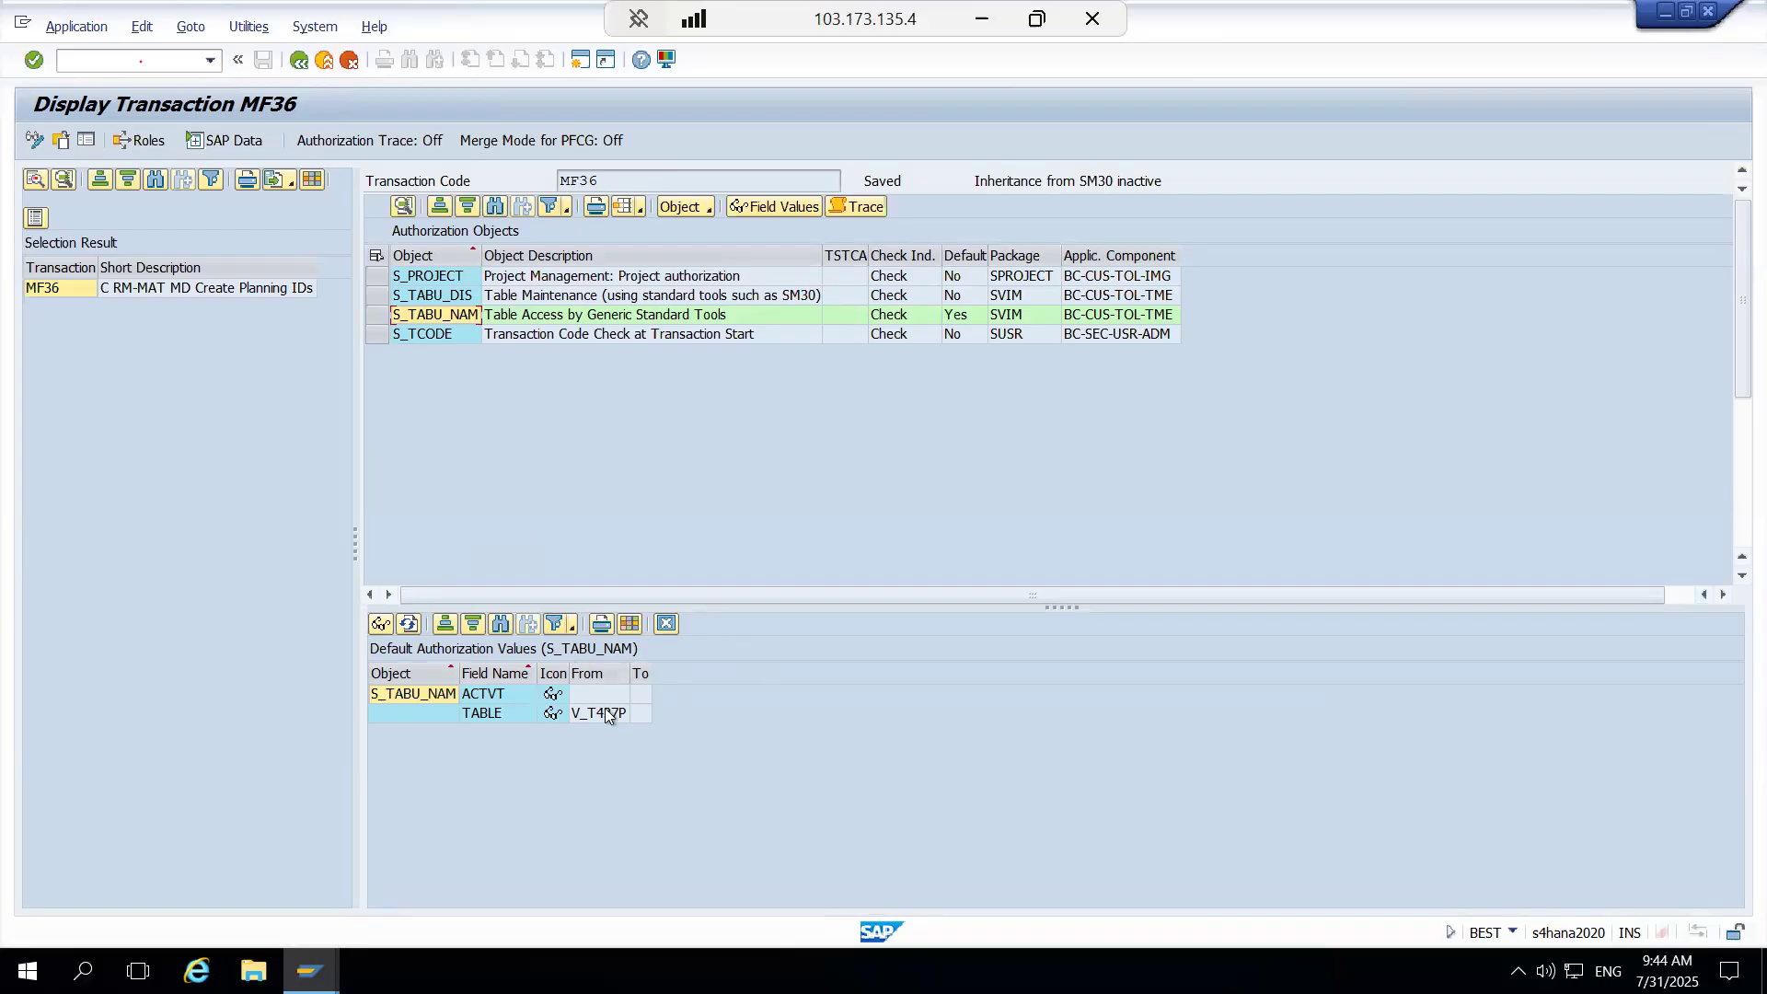
Step: Go to SE93 in the current session, display parameter transaction MF36, then return and clear the transaction code
click(598, 673)
text(/nse93)
key(Return)
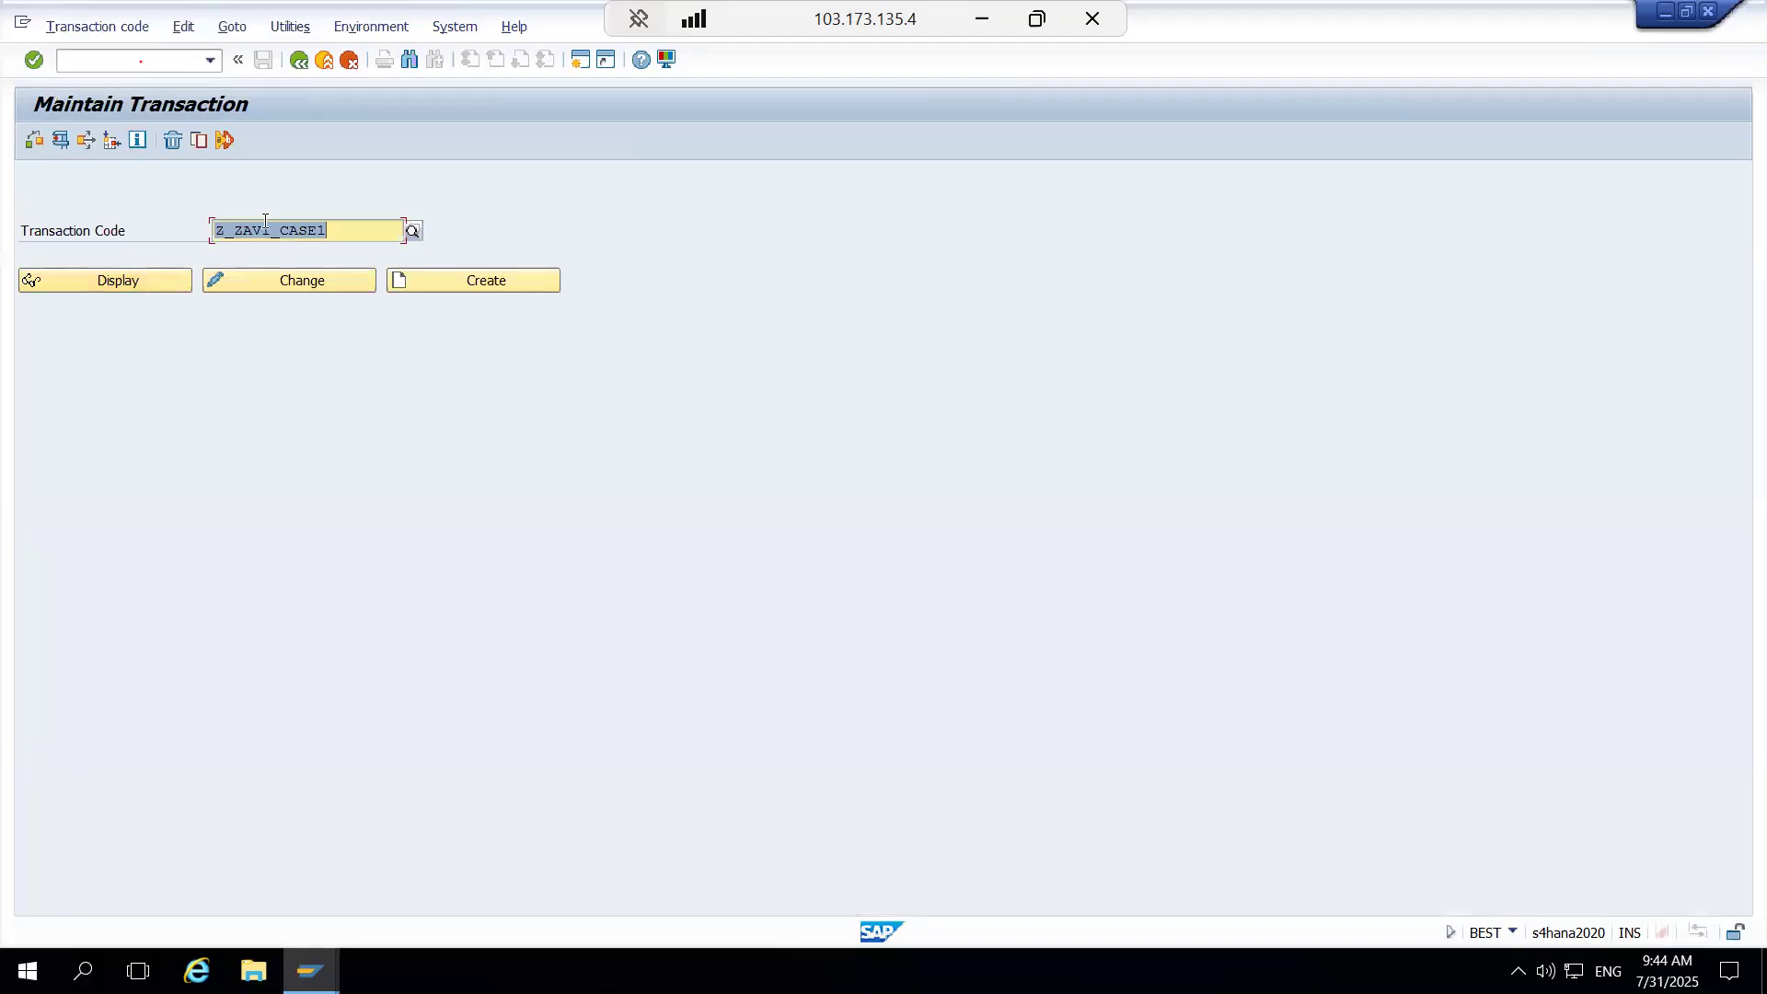
key(BackSpace)
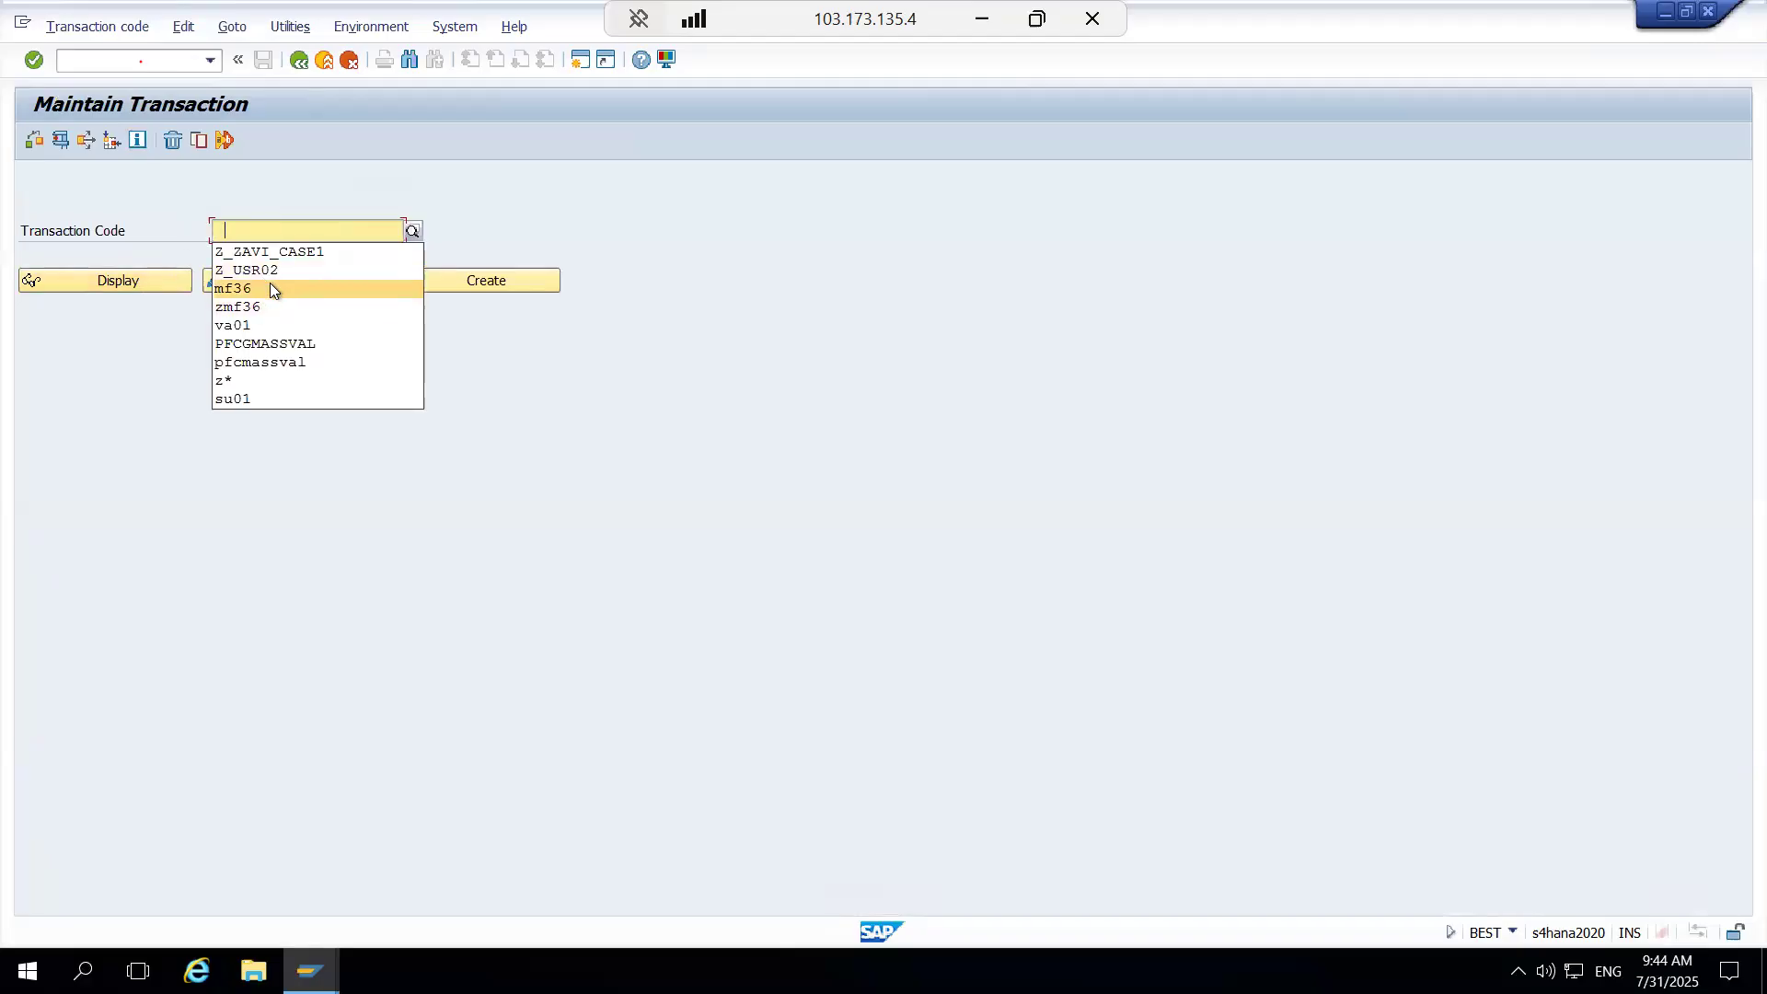
click(269, 289)
click(164, 278)
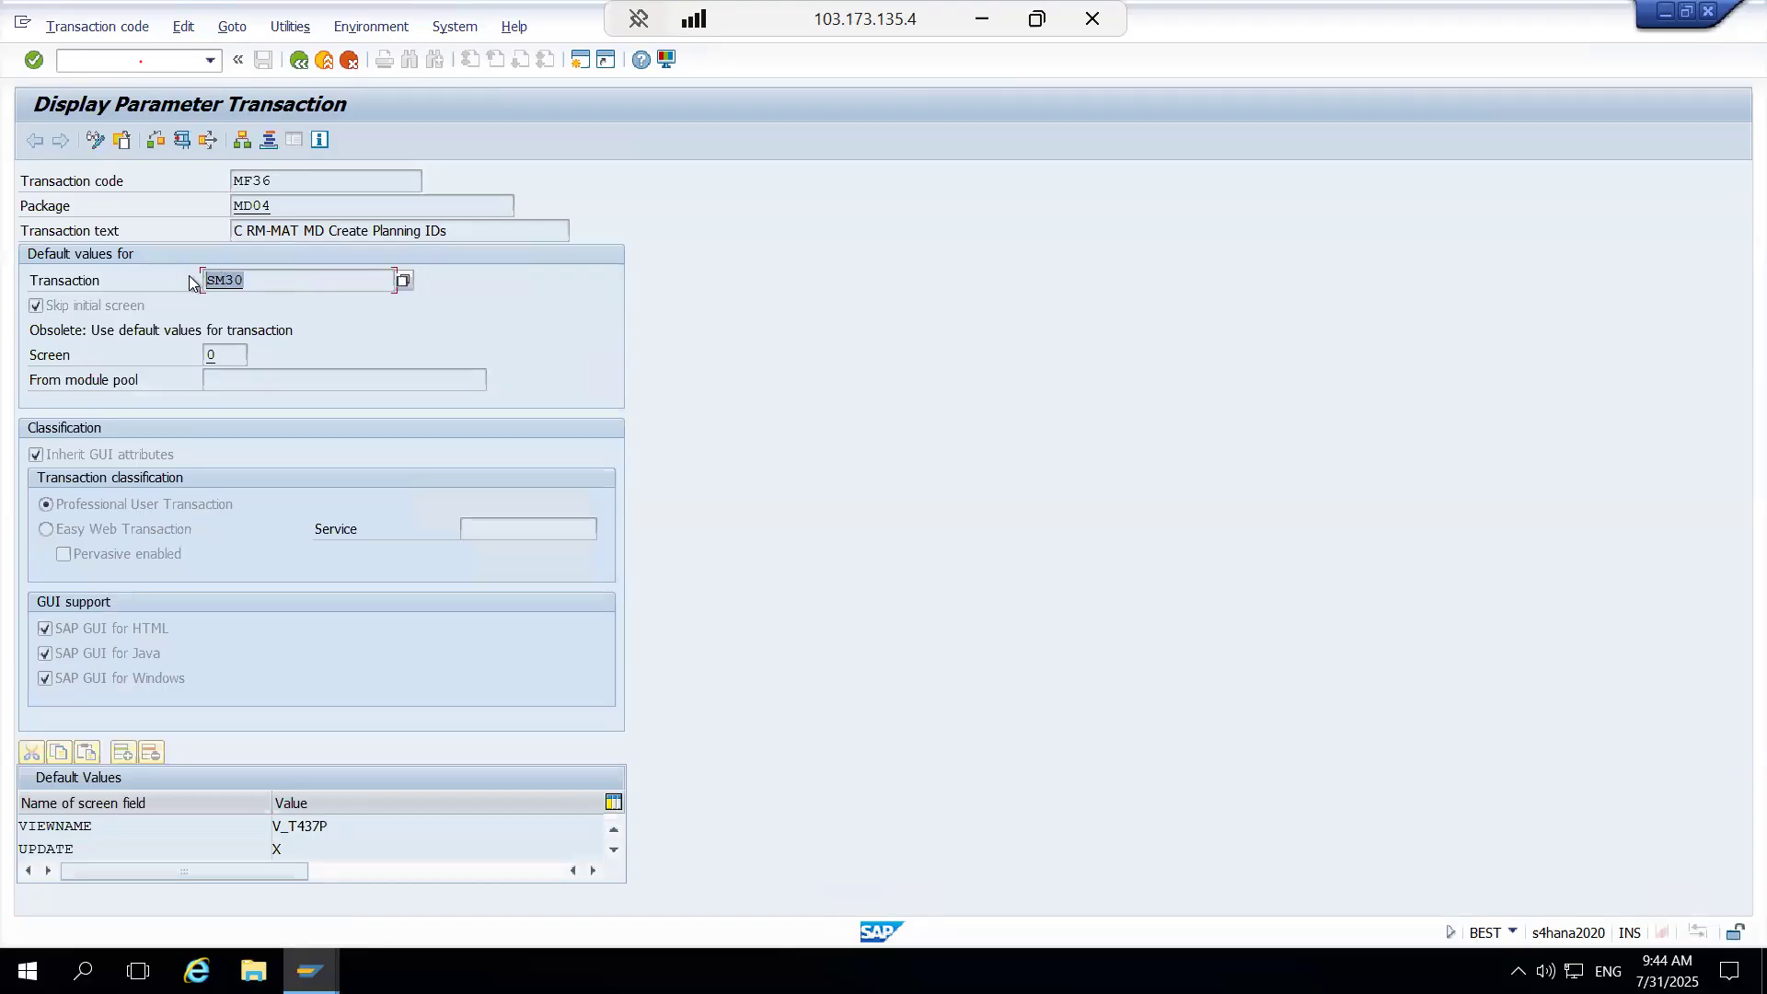
key(F3)
key(BackSpace)
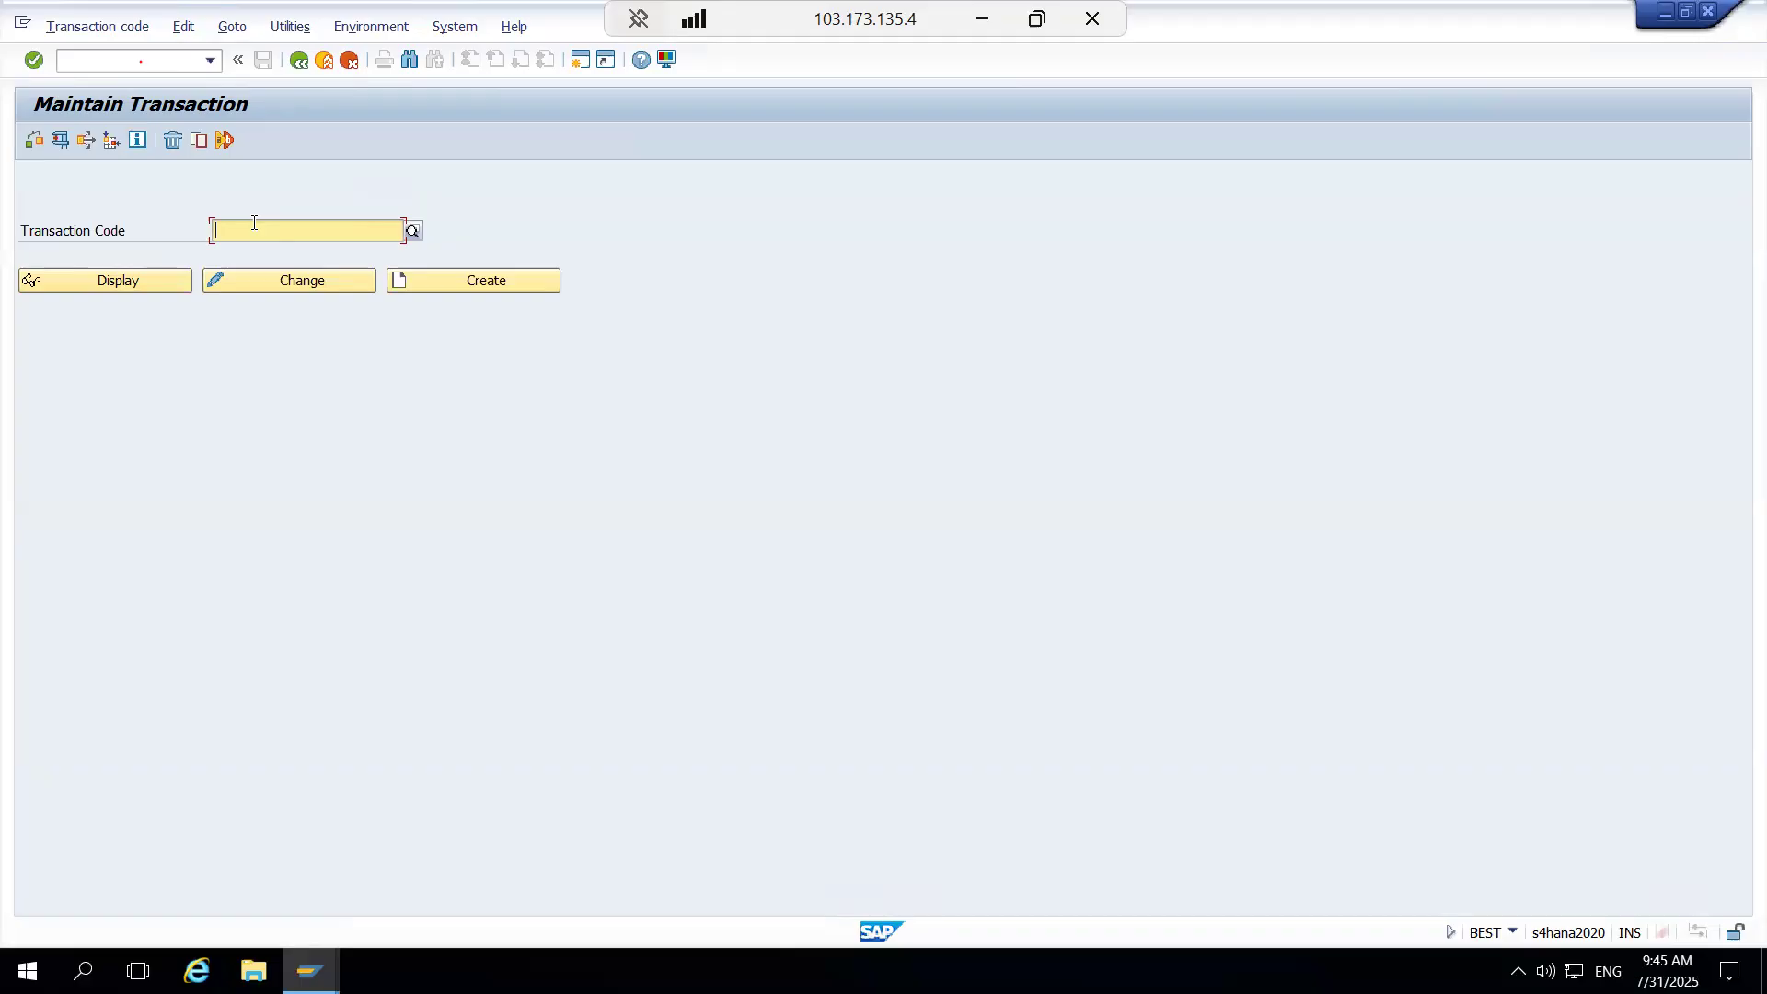
Step: Switch to the Data Browser session with table AGR_DEFINE and try to go to transaction SA38 there
key(alt+Tab)
key(alt+Tab)
key(Tab)
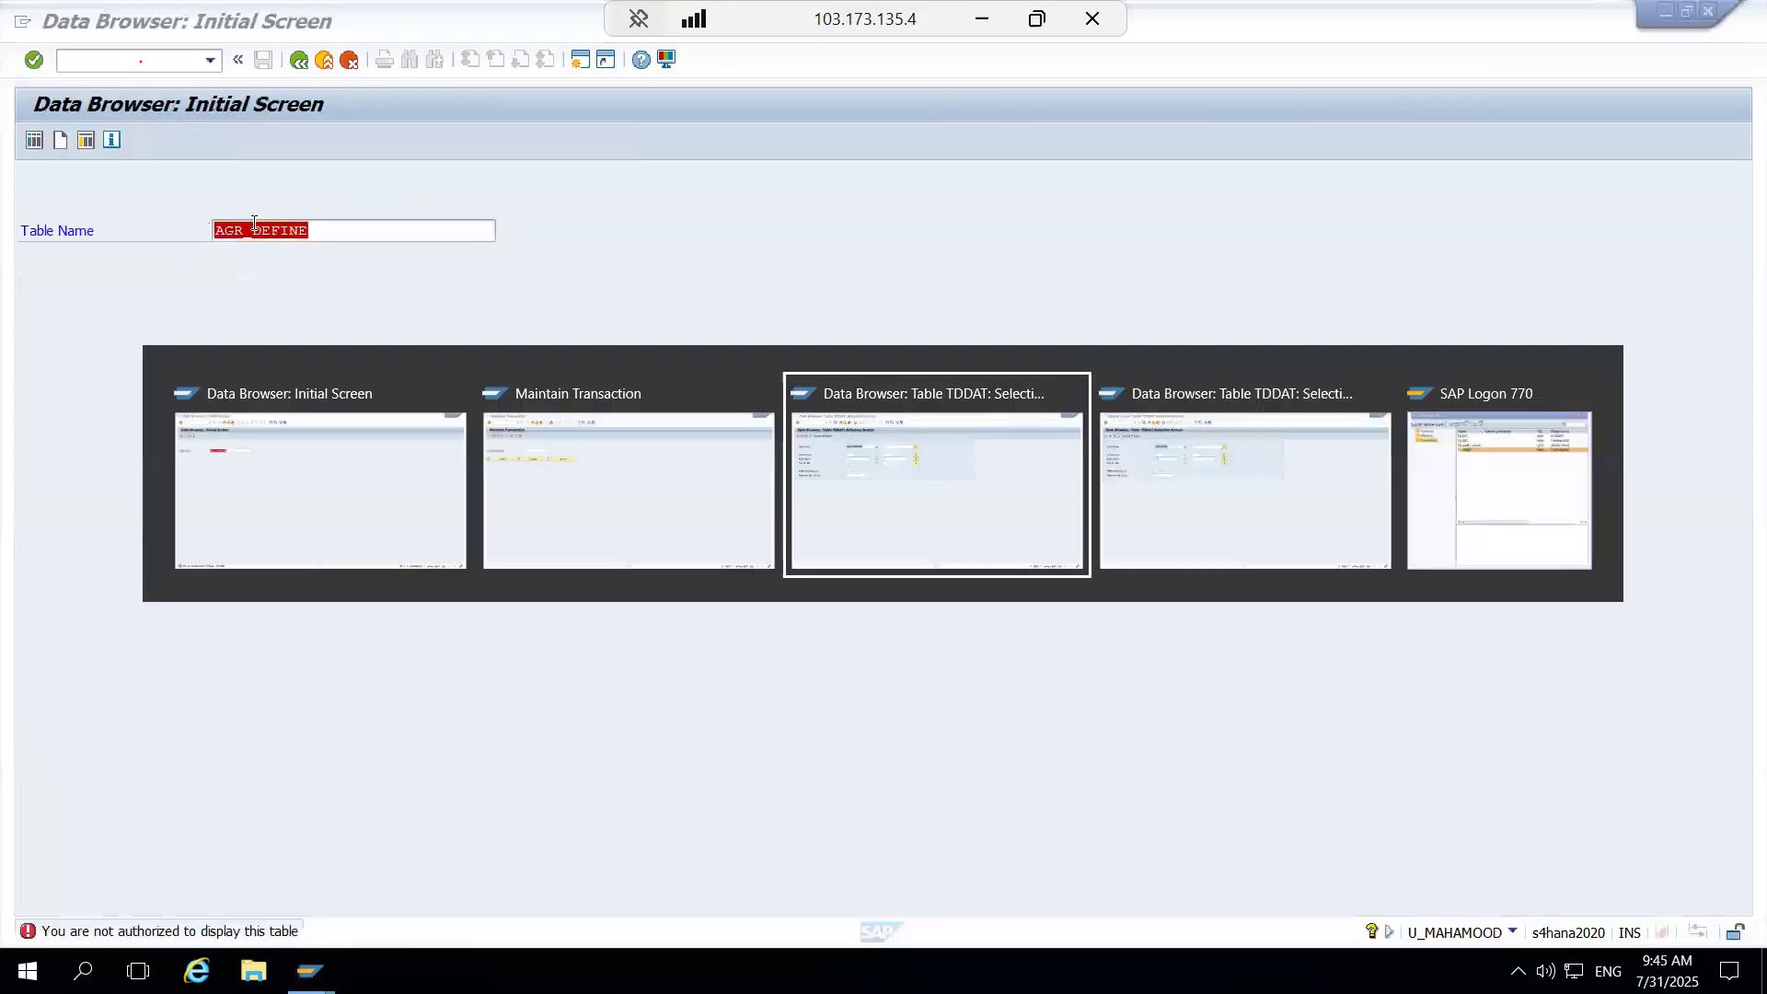
key(alt+Tab)
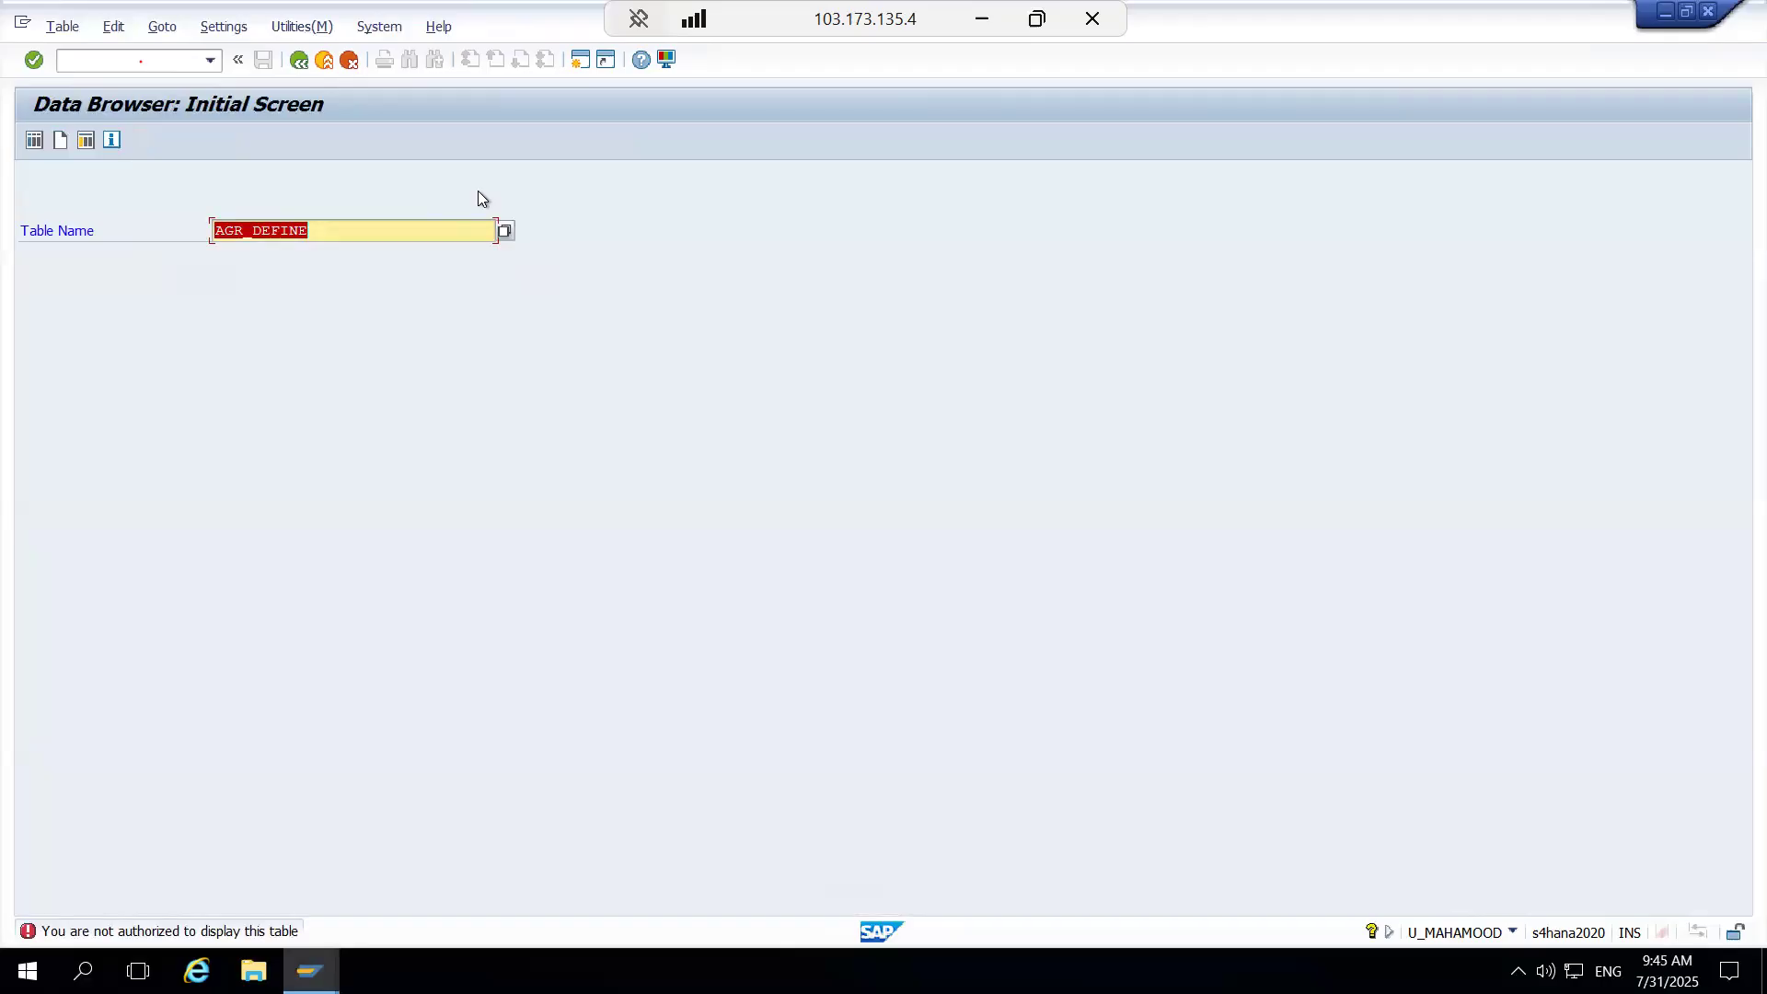
click(367, 227)
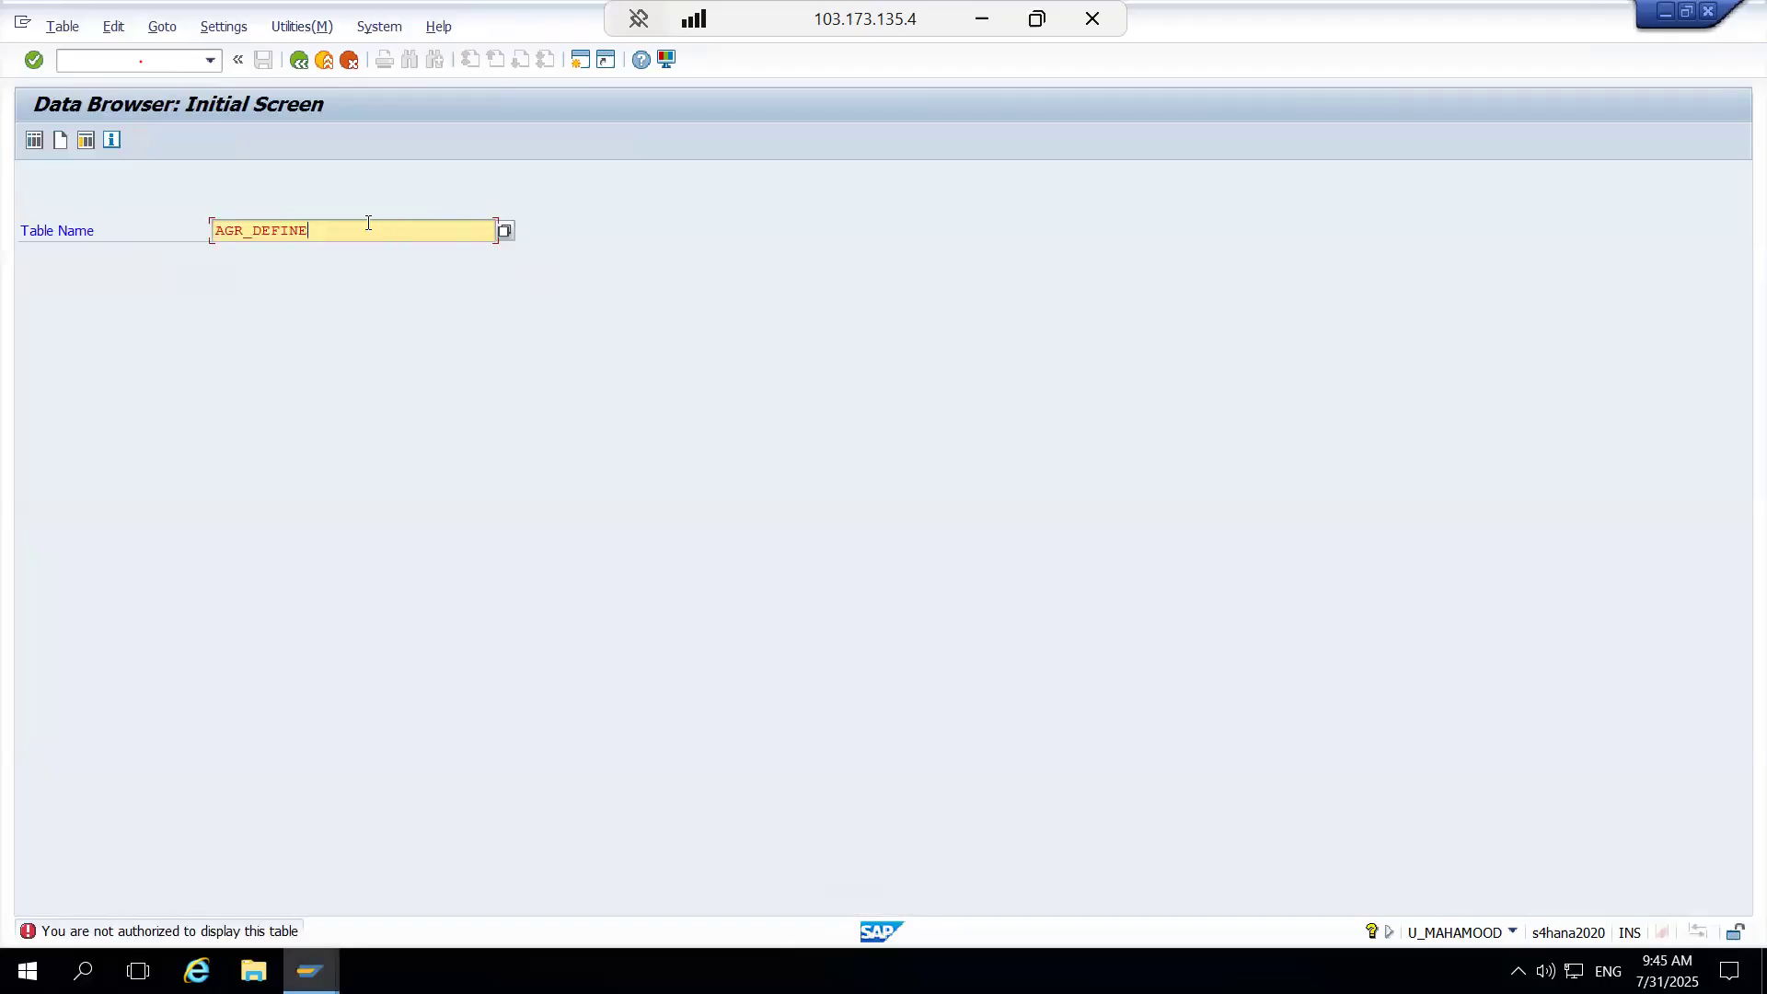
click(134, 57)
text(/n)
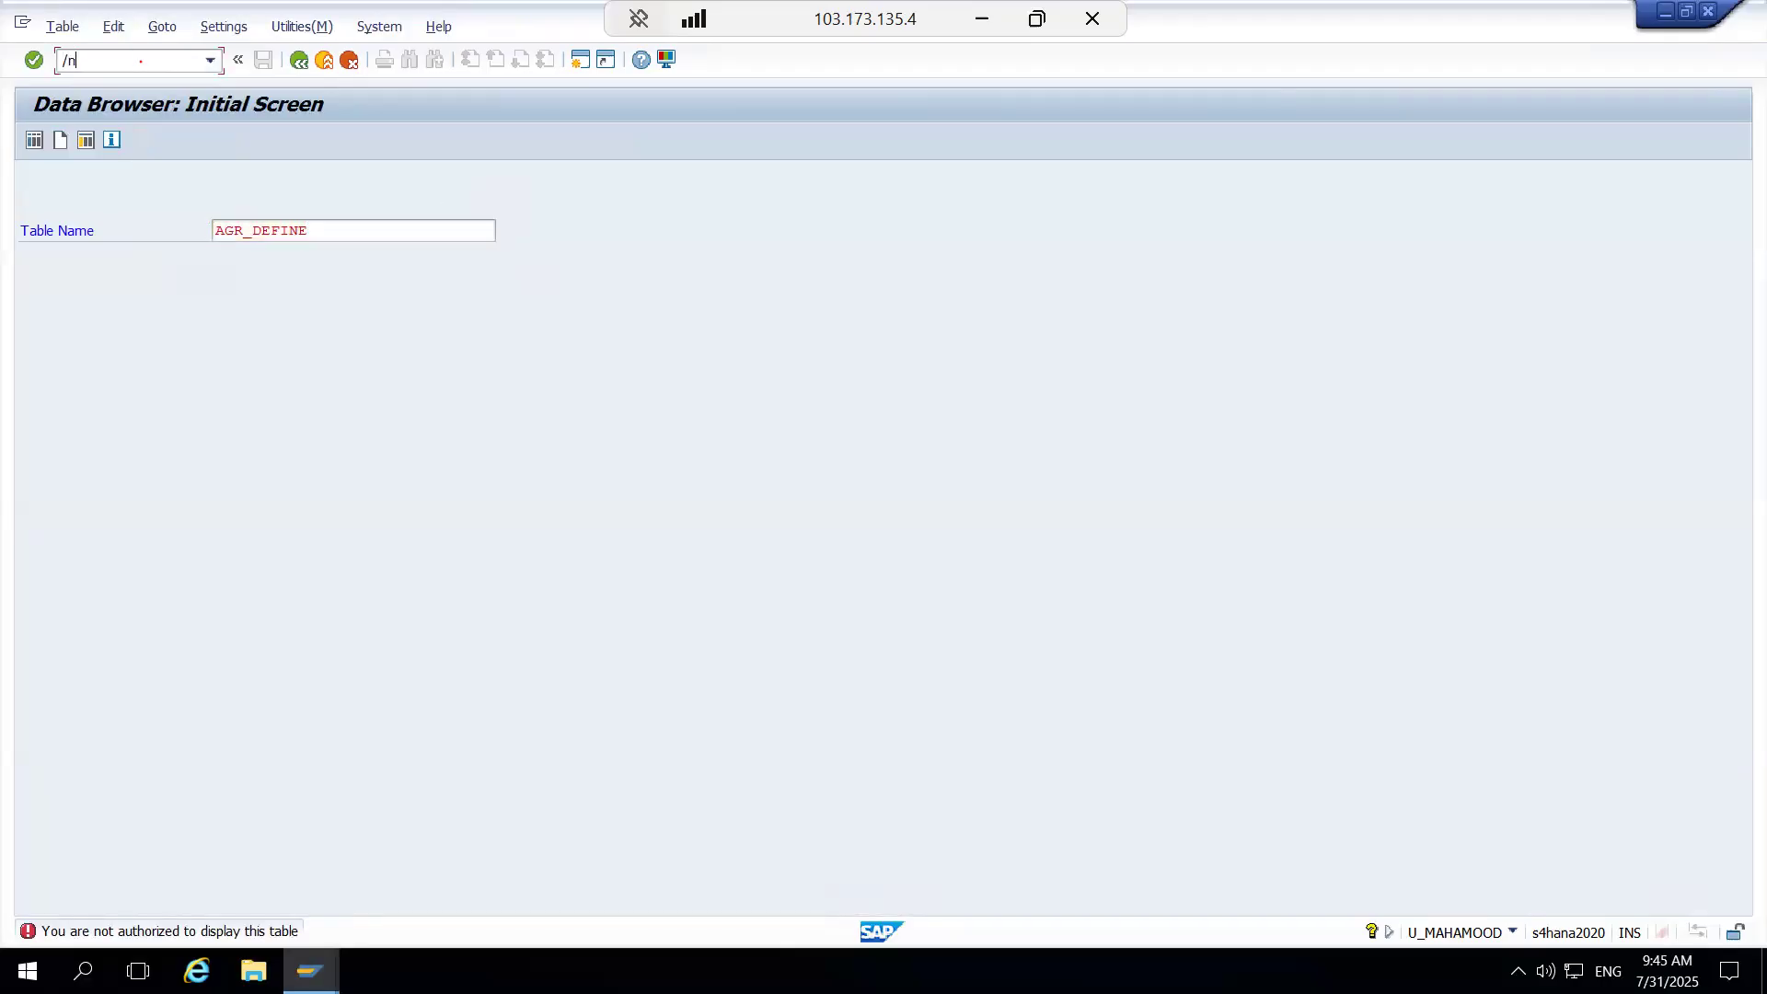
text(sa38)
key(Return)
Step: Log off the test user's session with the /nex command
click(155, 63)
text(best)
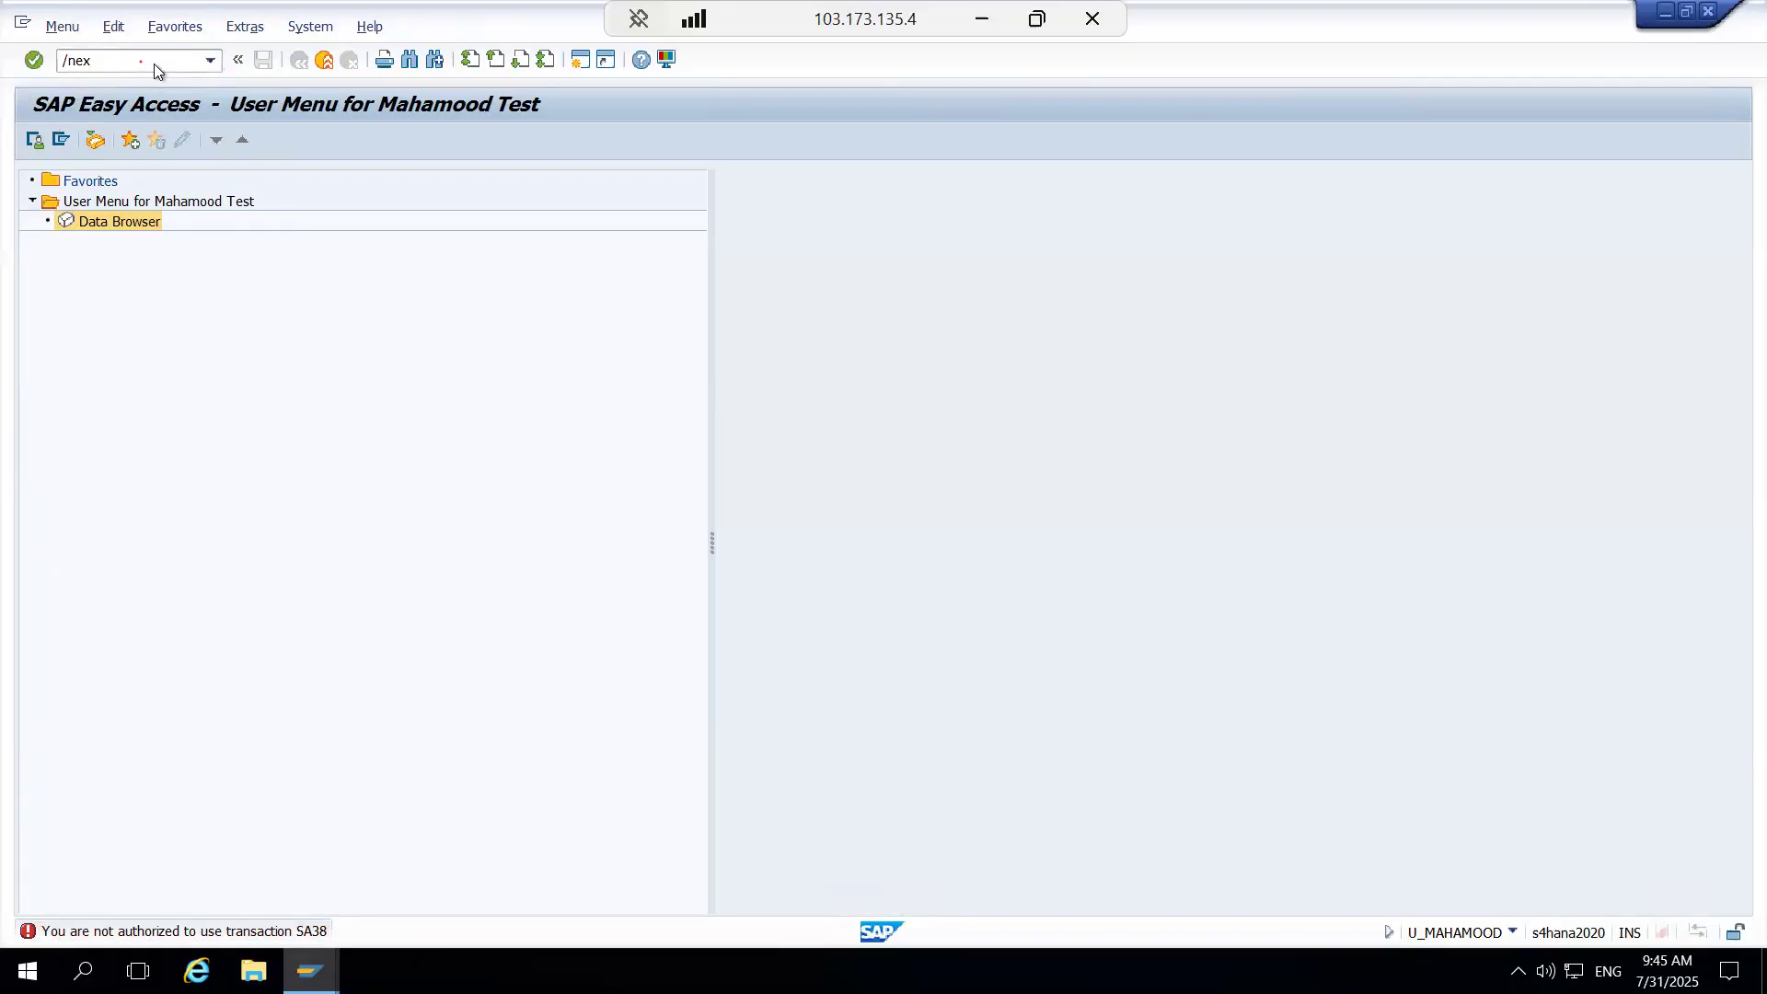
key(Return)
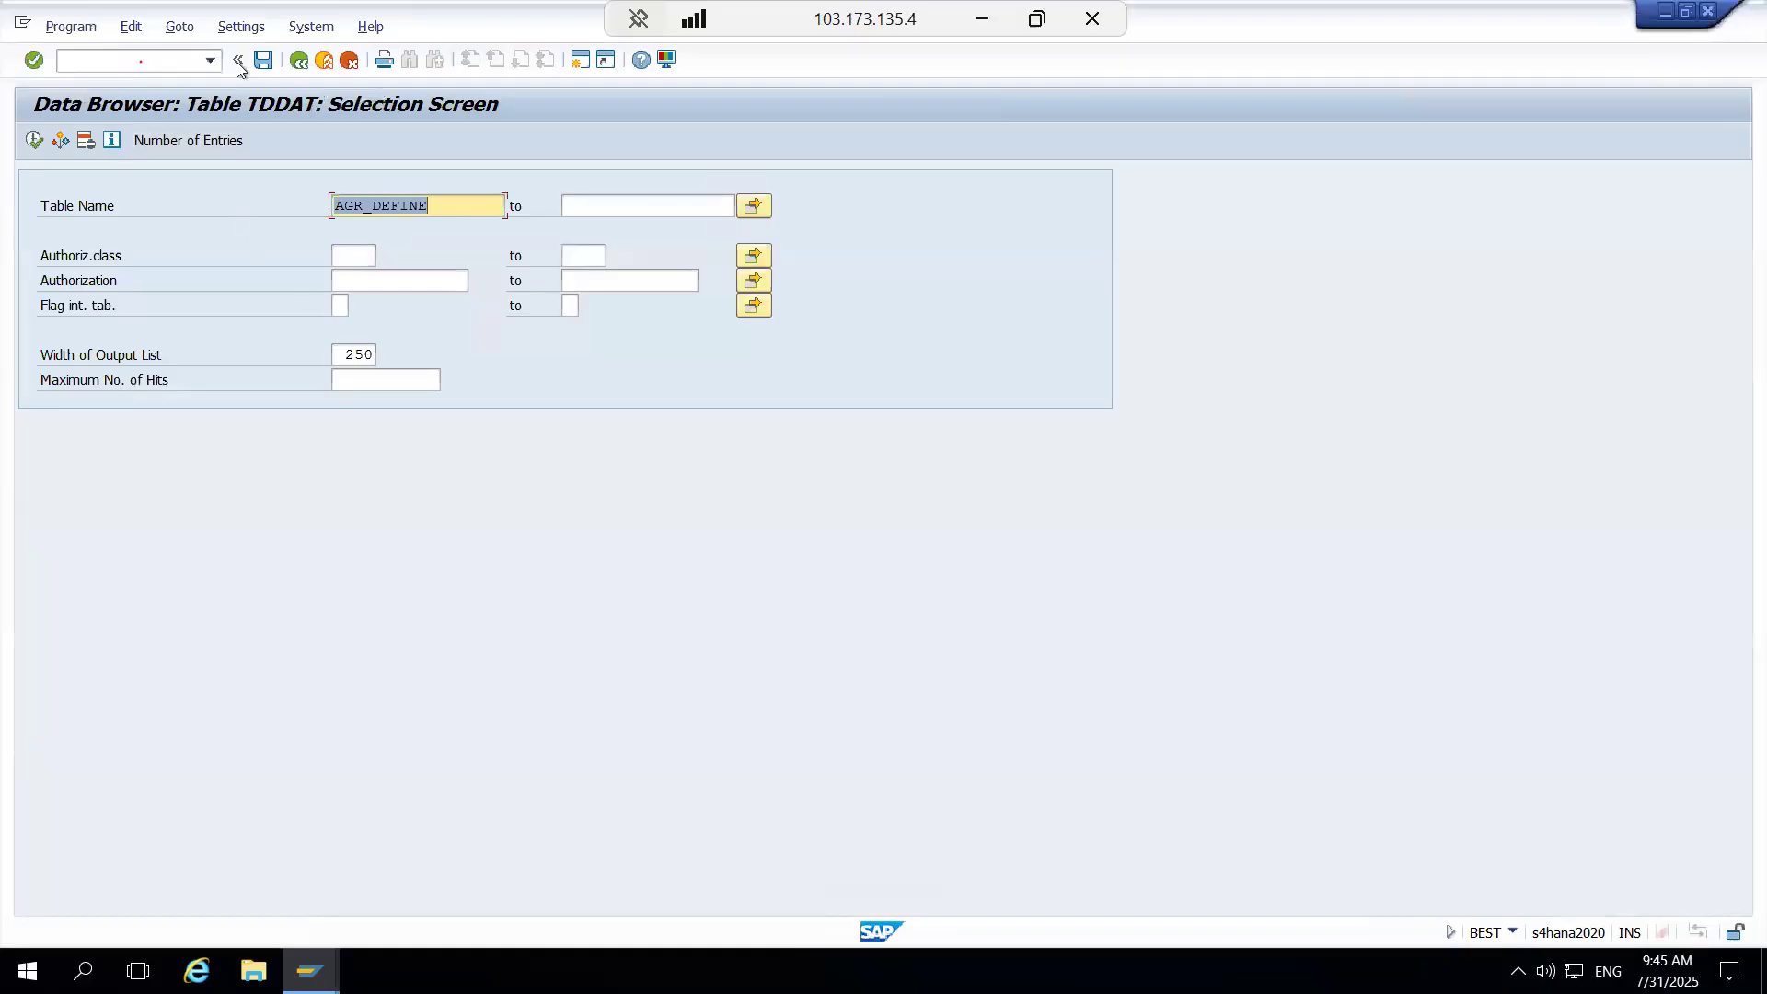
Step: Go to SA38 from the TDDAT selection screen in the BEST user's session
click(147, 62)
text(/)
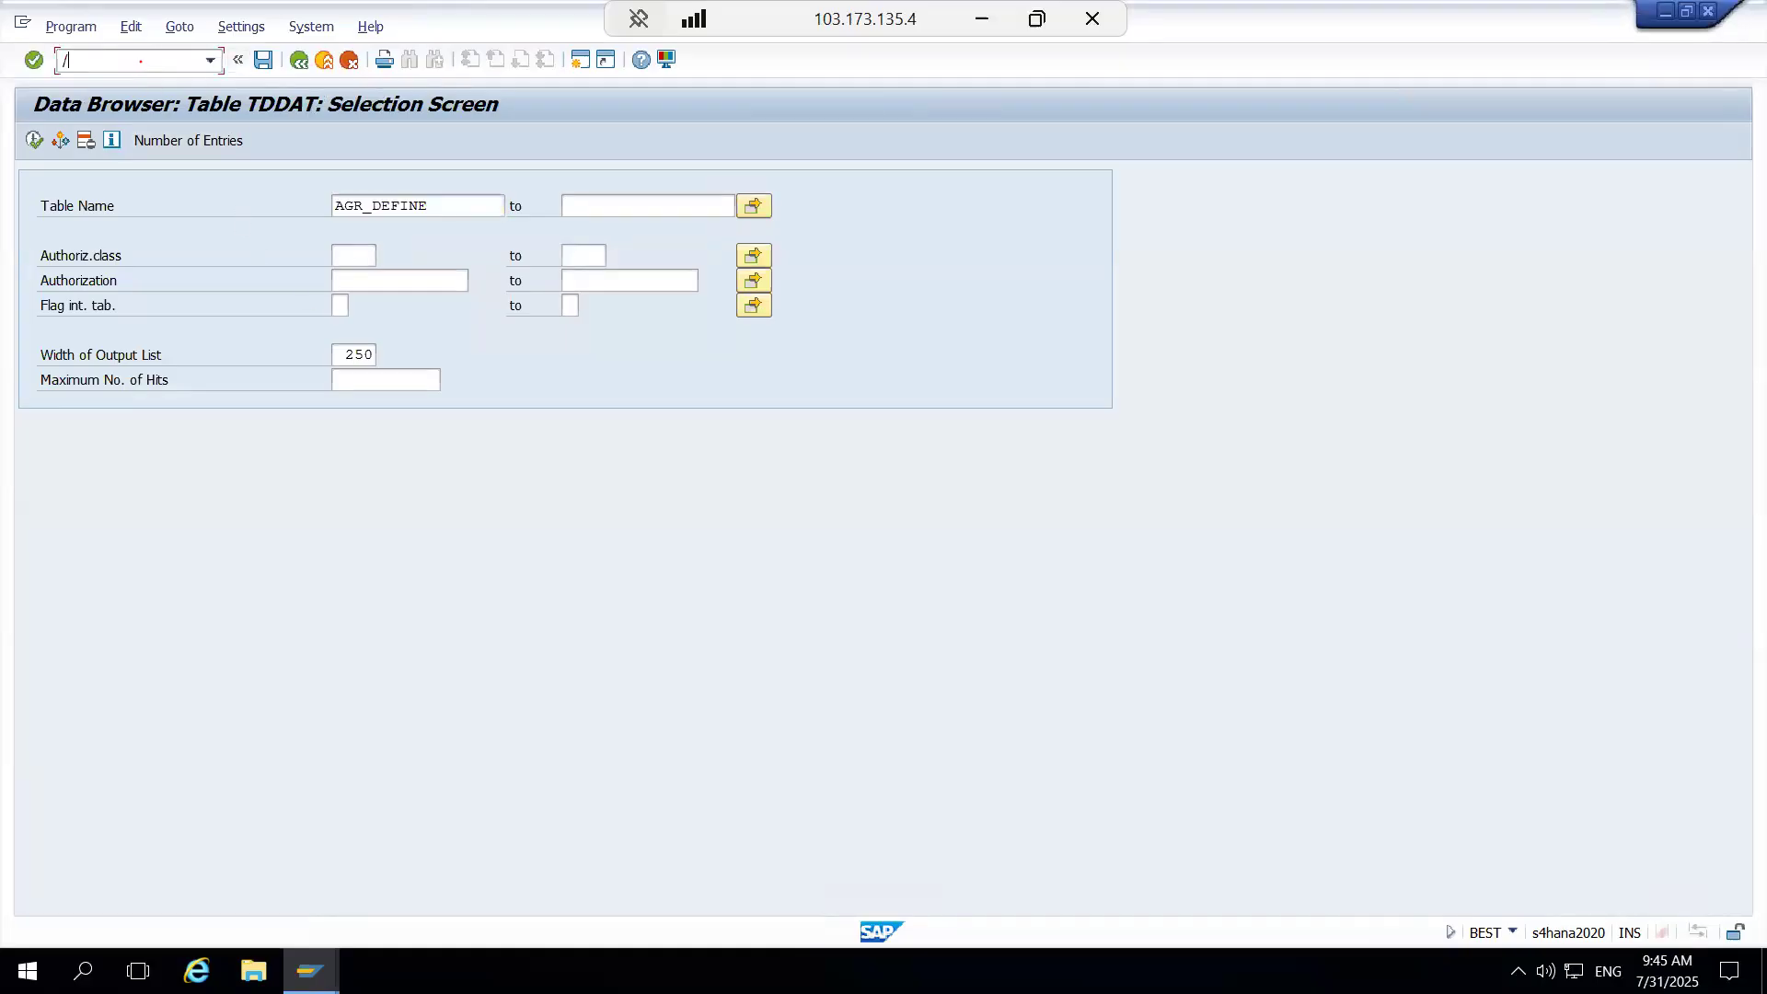
text(nsa38)
key(Return)
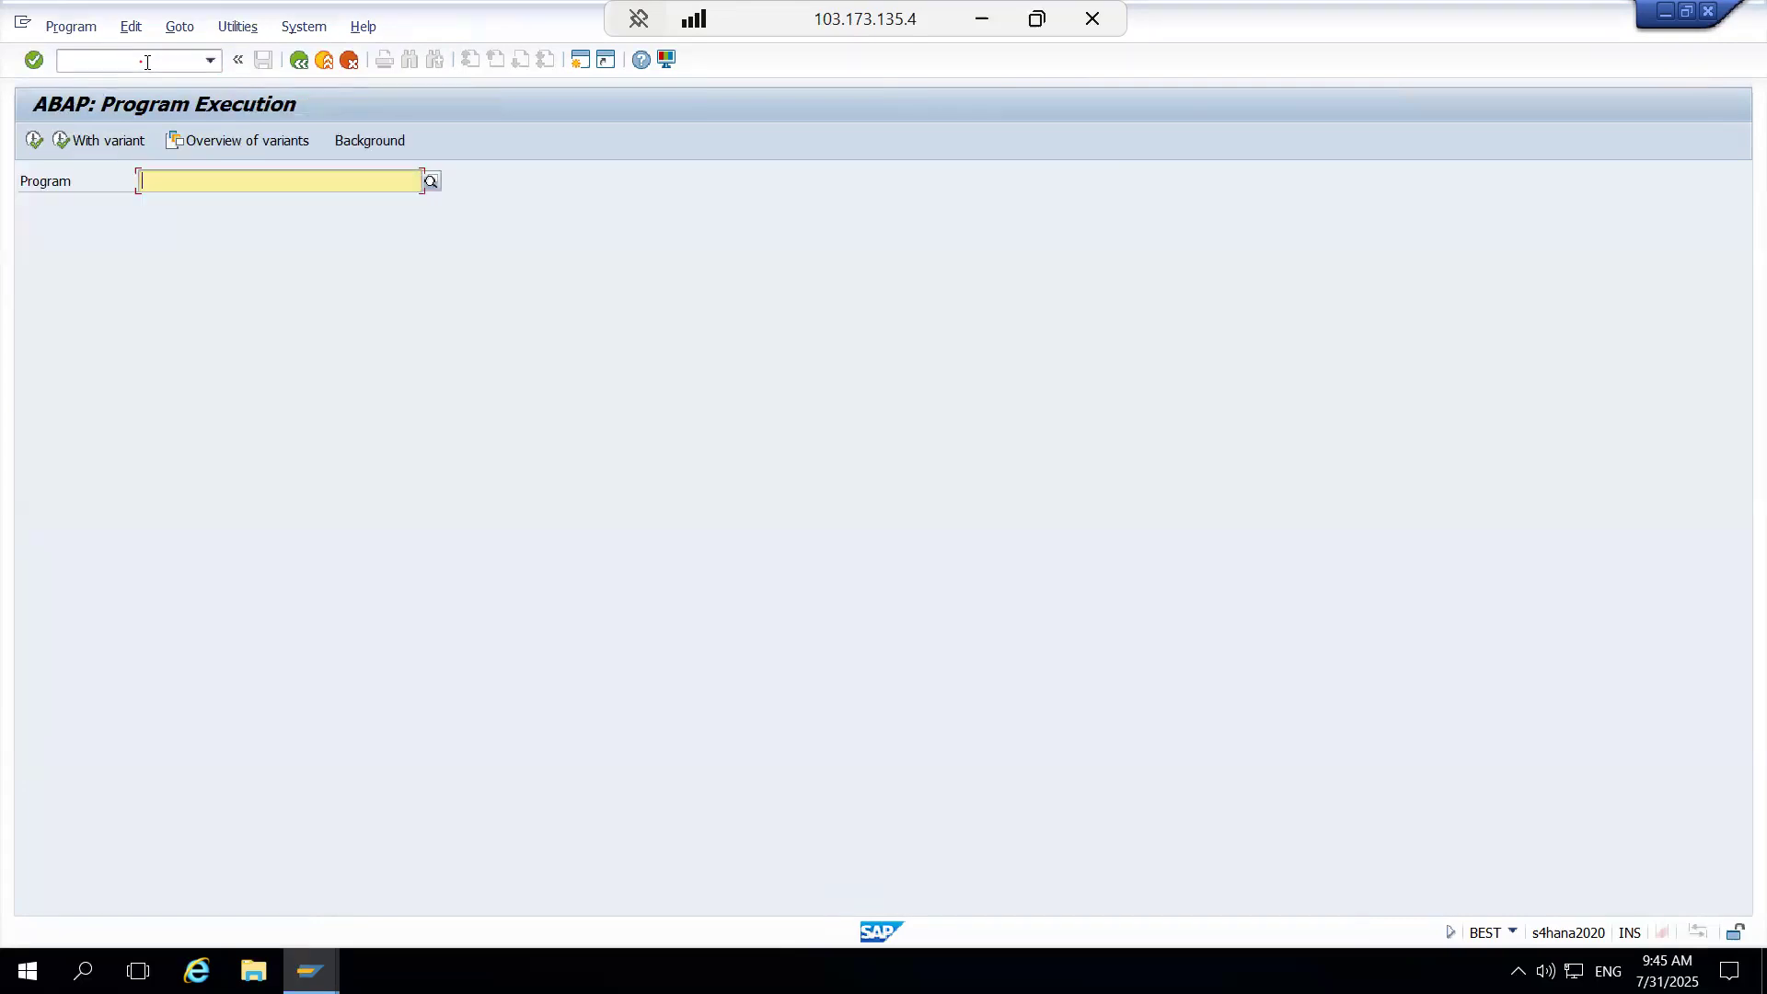
Step: Run custom program Z_FLIGHT__NEWOPENSQL twice, review its flight output and close the output each time
text(z*)
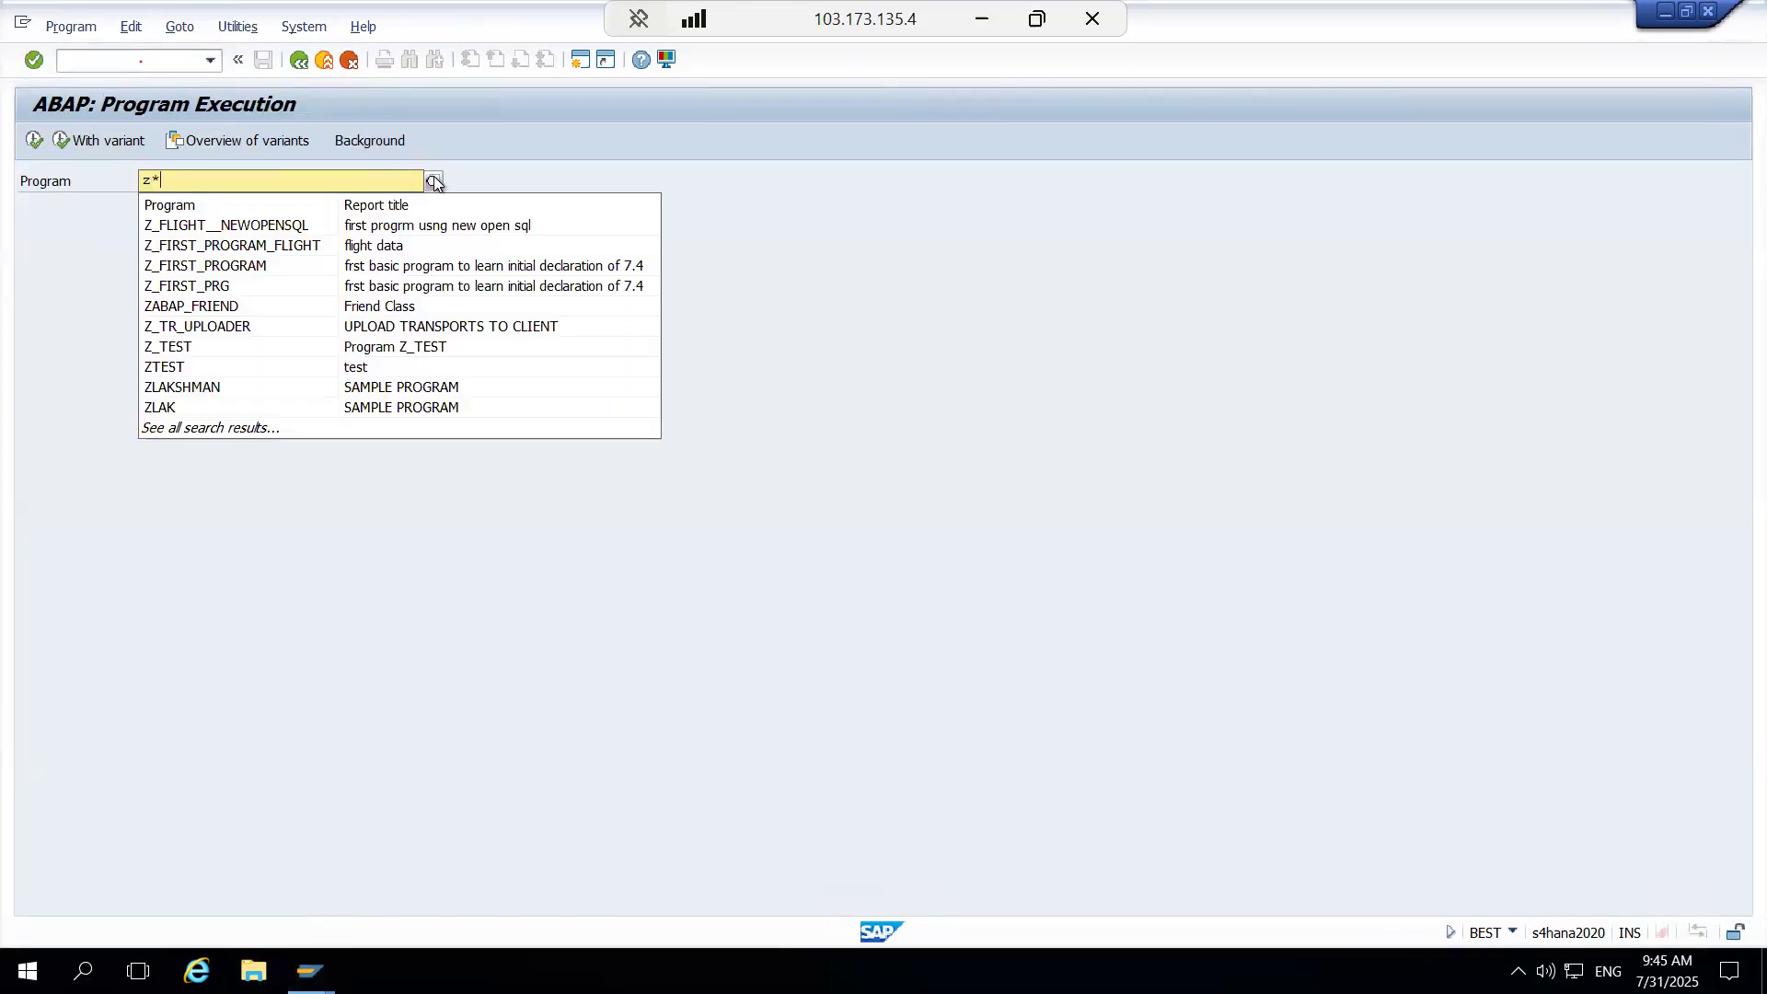
click(281, 225)
key(F8)
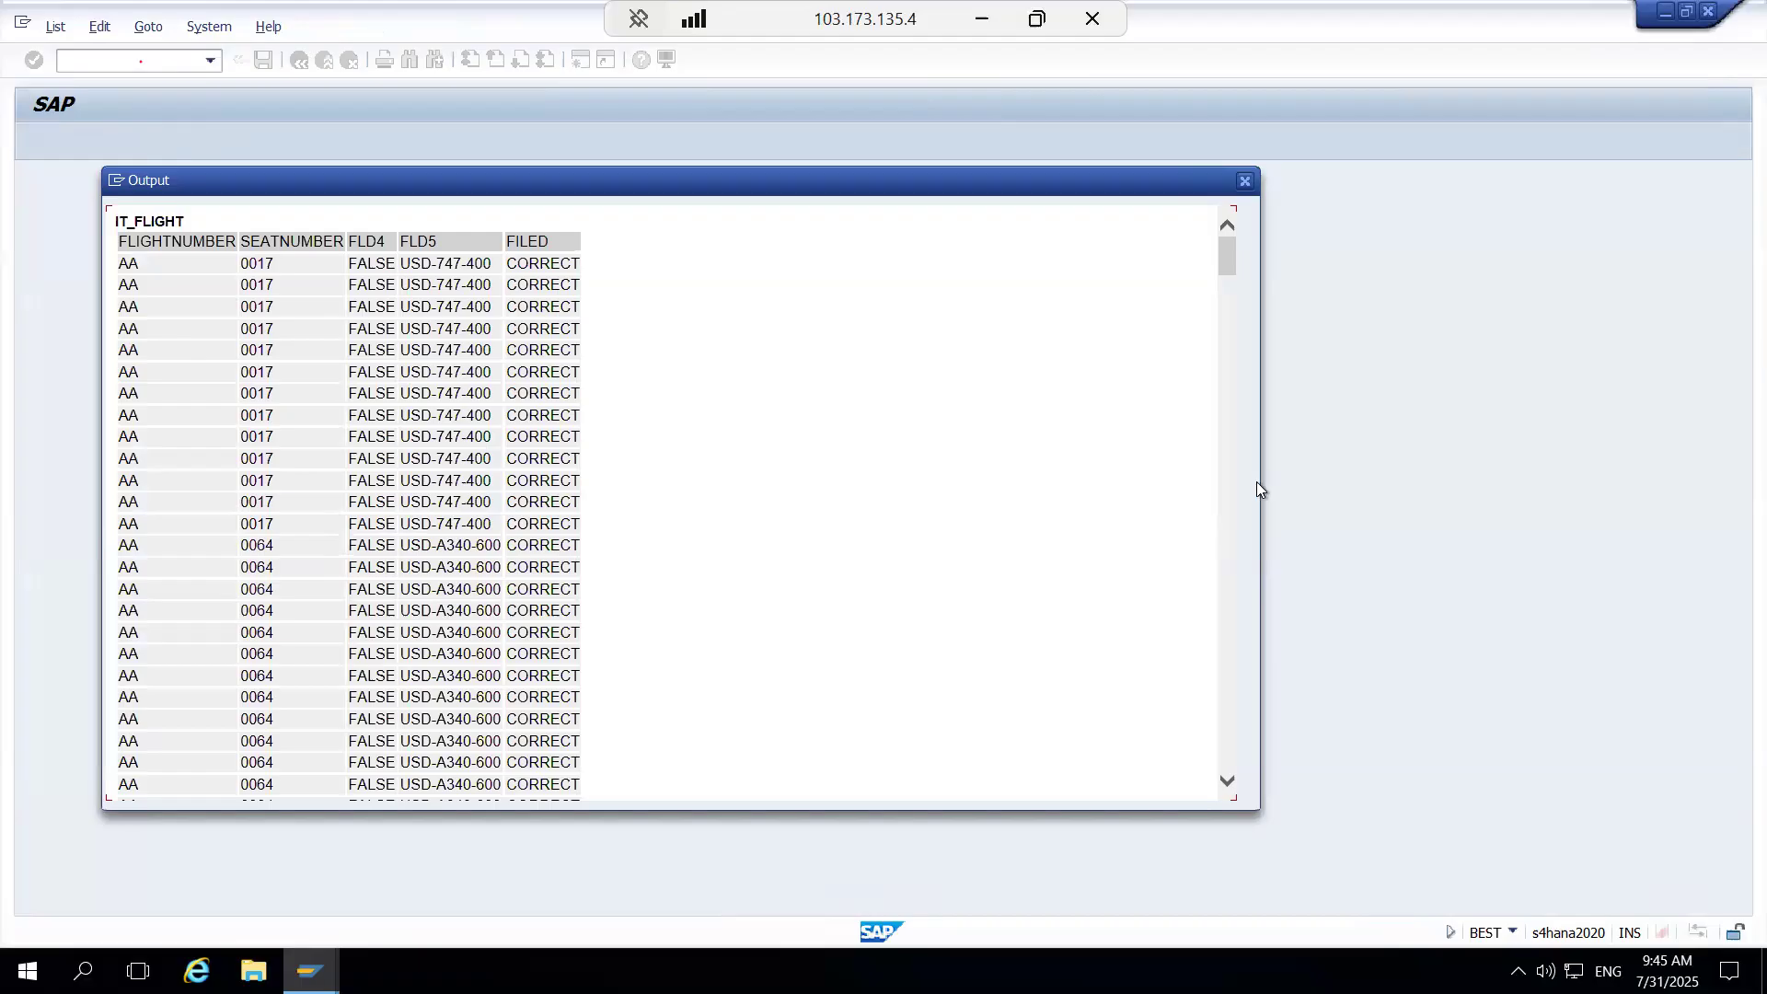
click(1231, 493)
drag(1231, 494, 1235, 417)
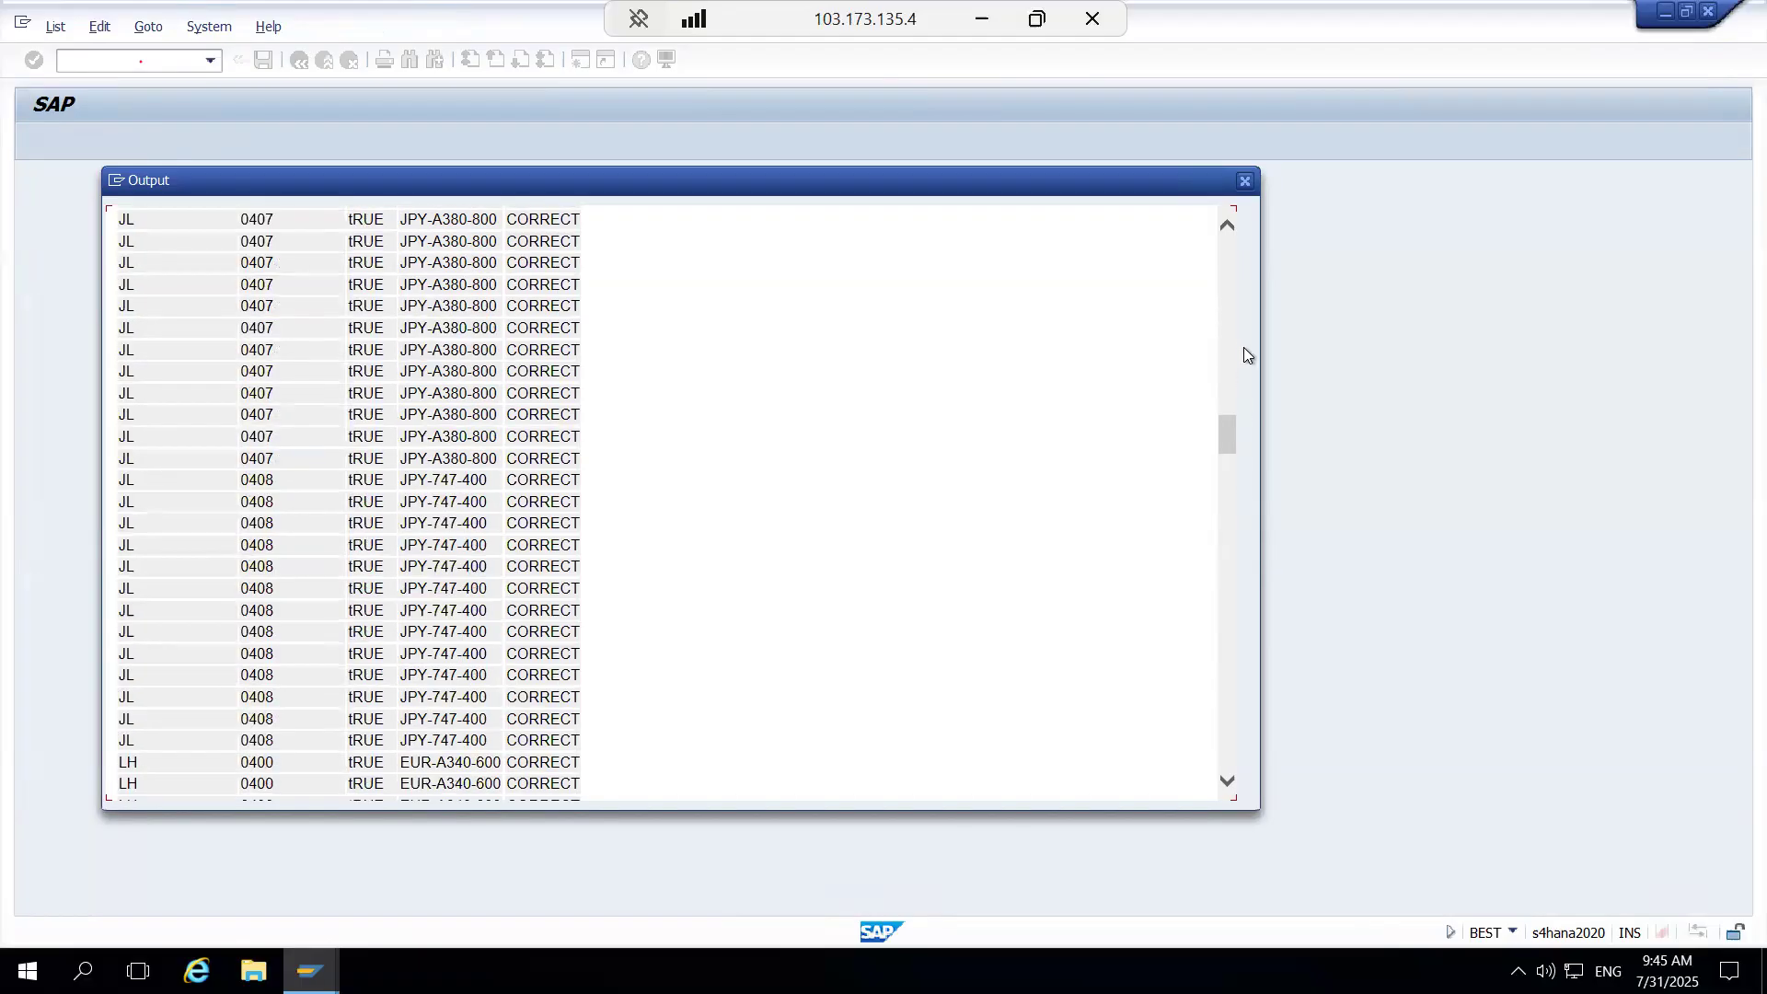
click(1247, 187)
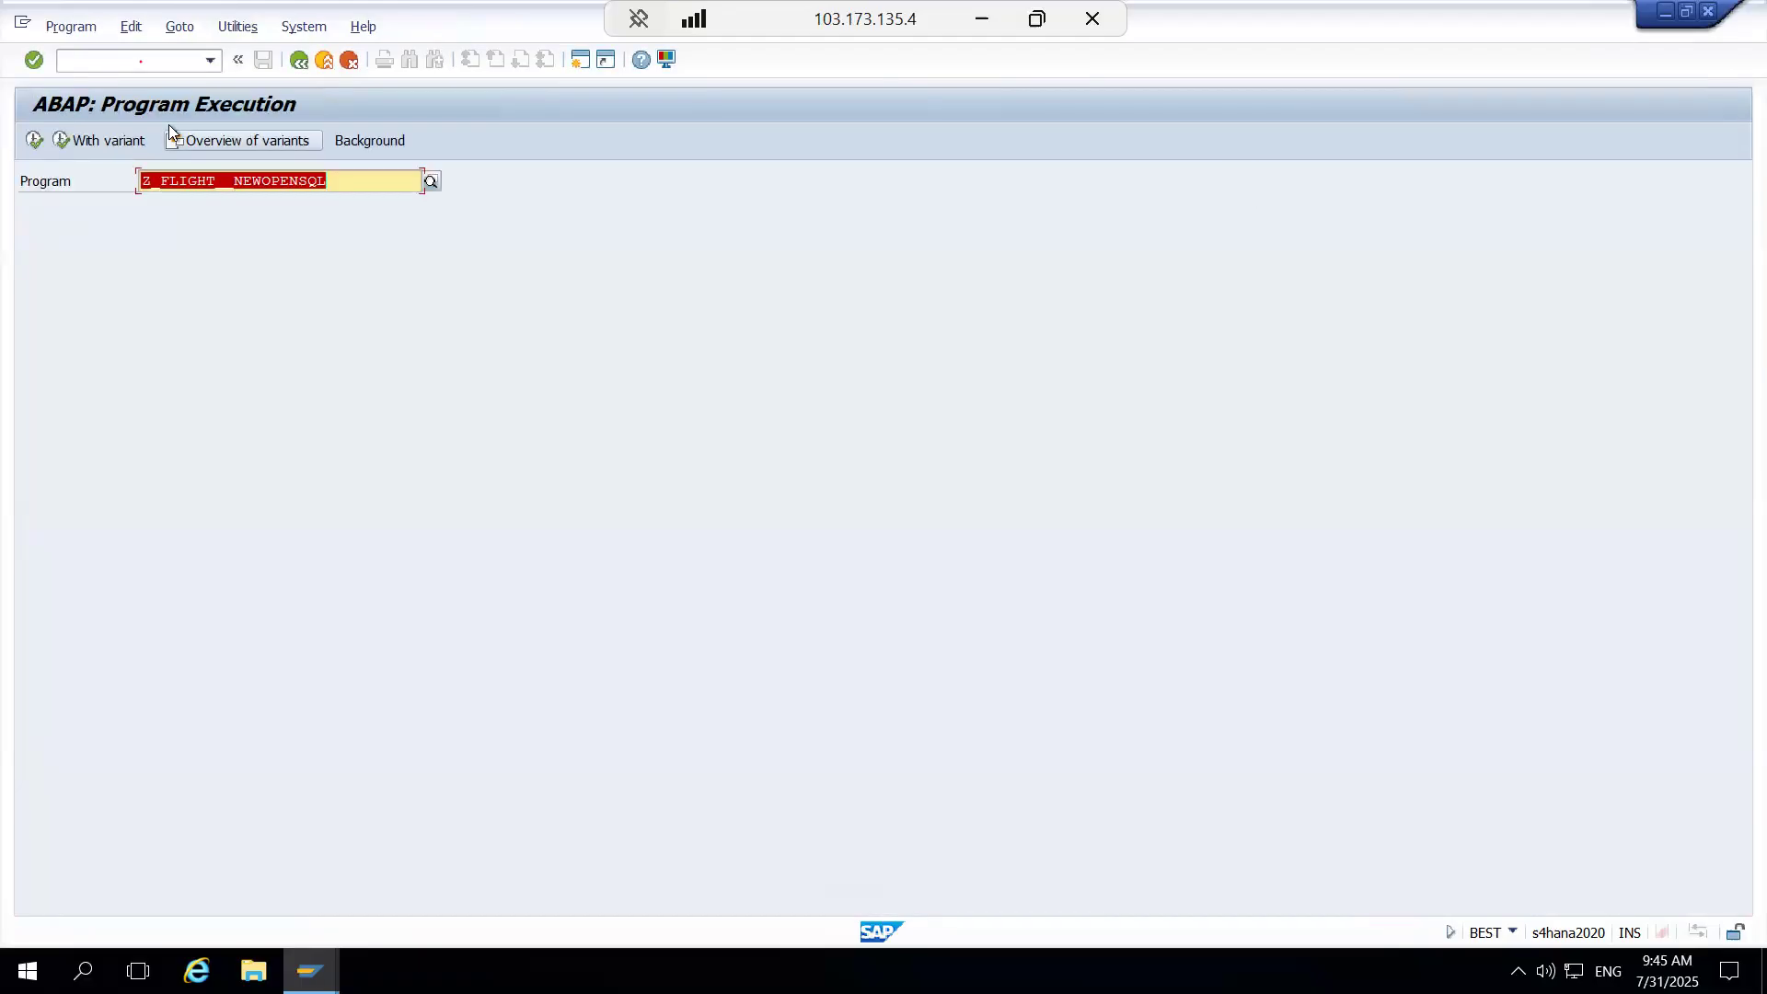
click(34, 140)
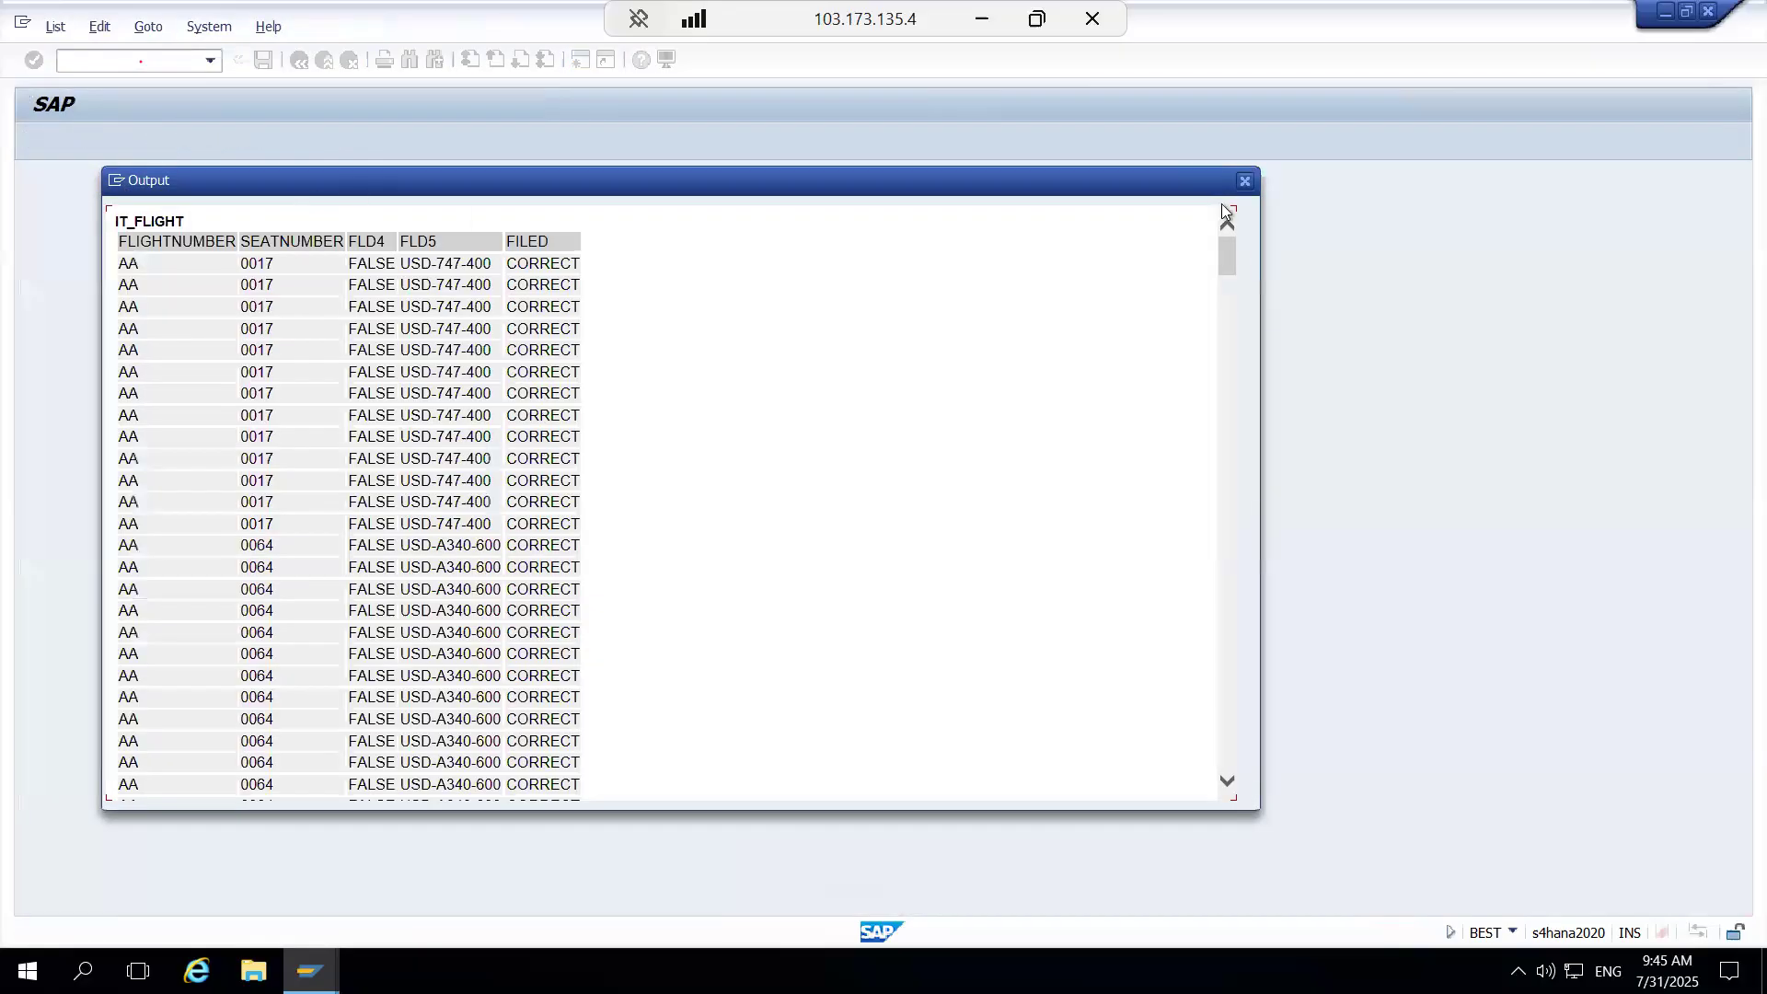
click(1248, 183)
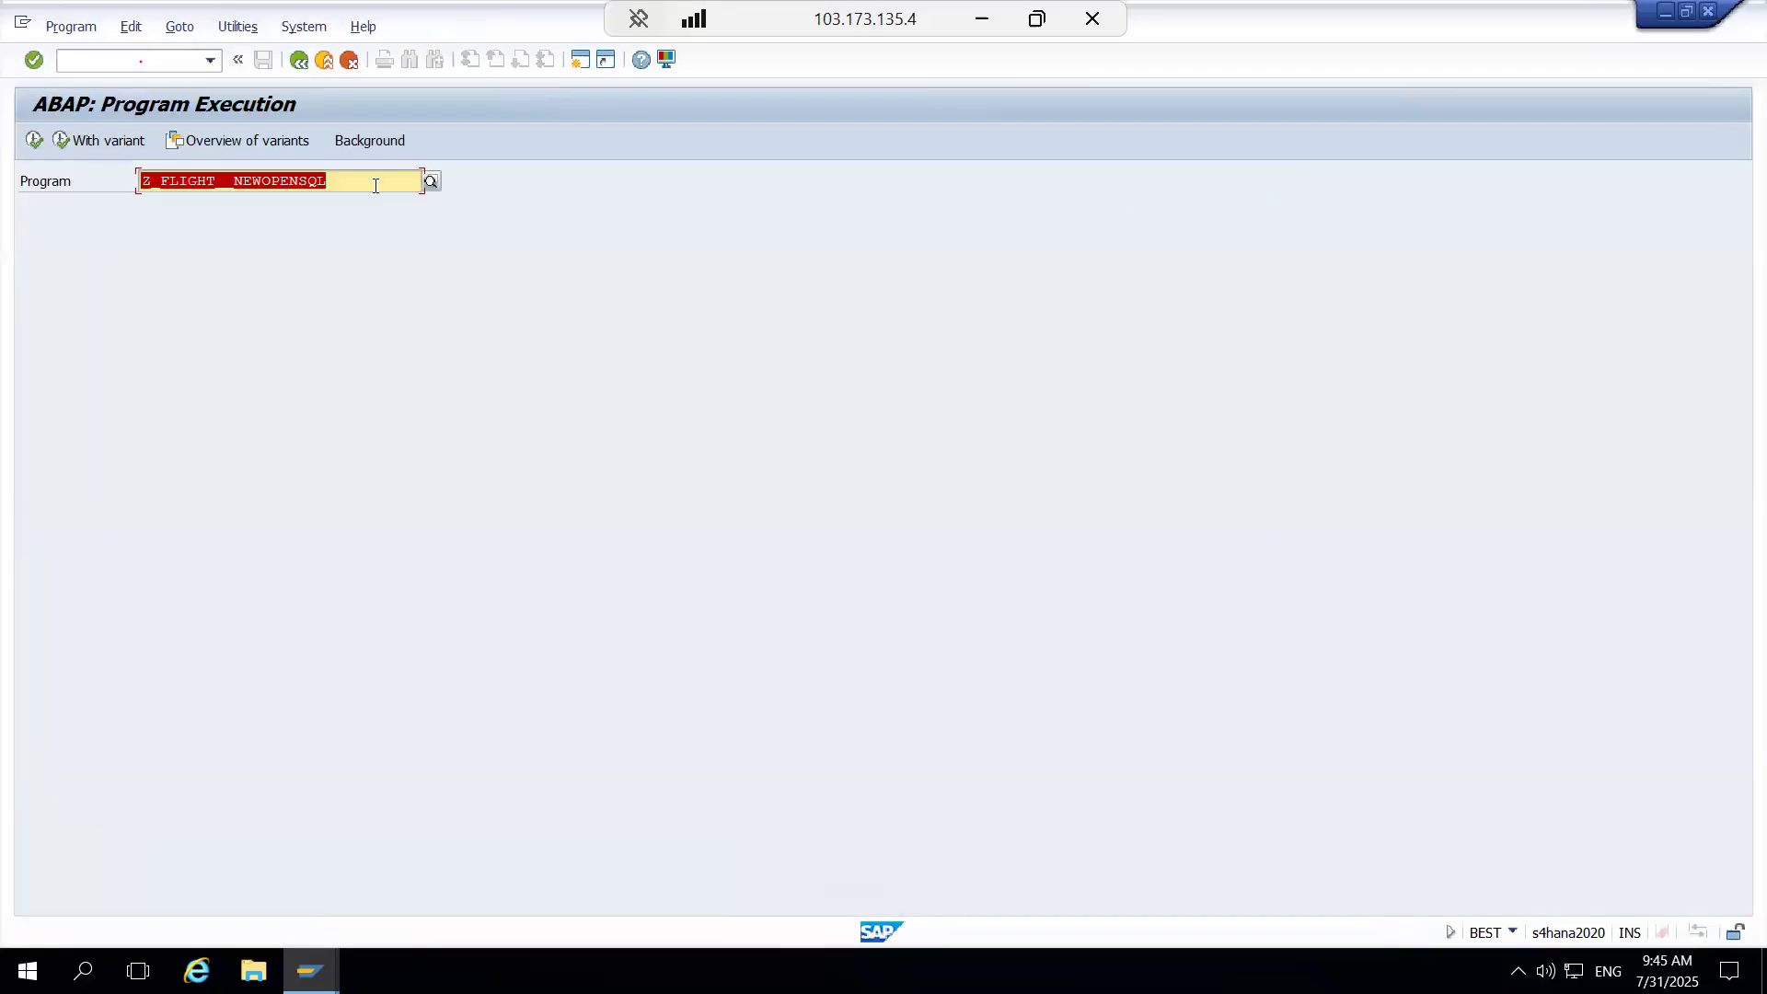
Step: Look up programs matching z*, run ZMR_TEST_REPORT, review its sales document list and return to the program selection
text(z*)
click(433, 180)
click(434, 181)
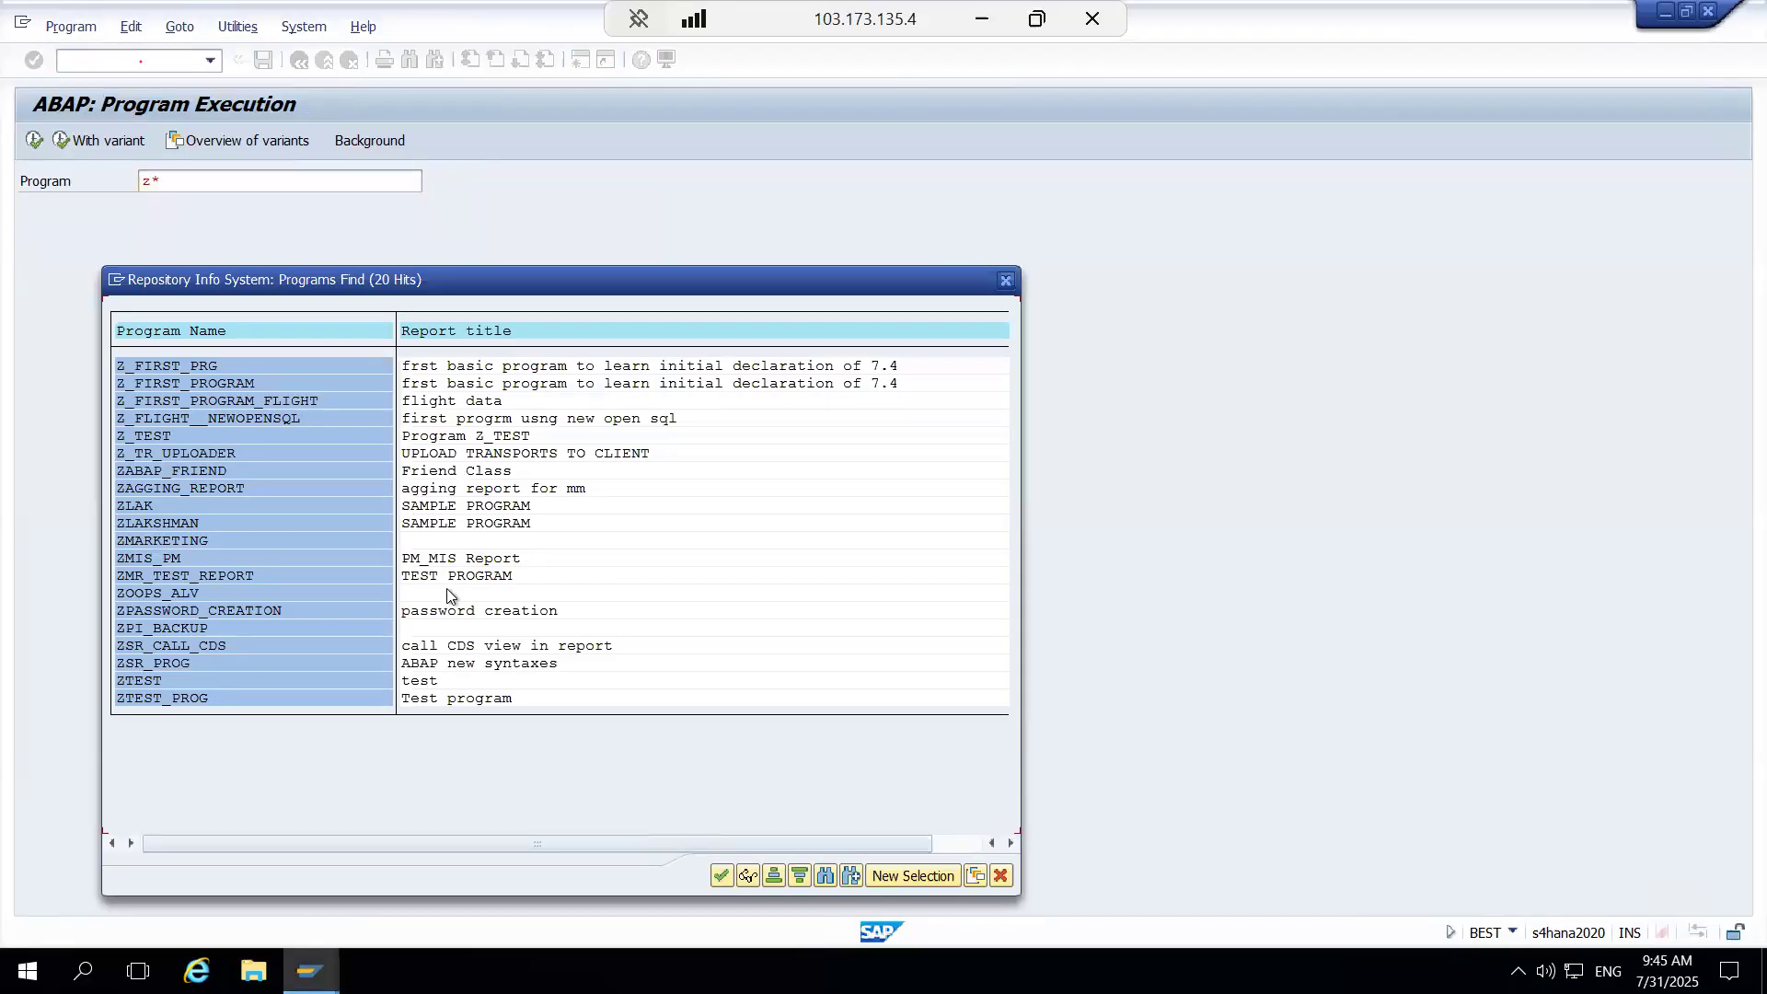
double_click(208, 577)
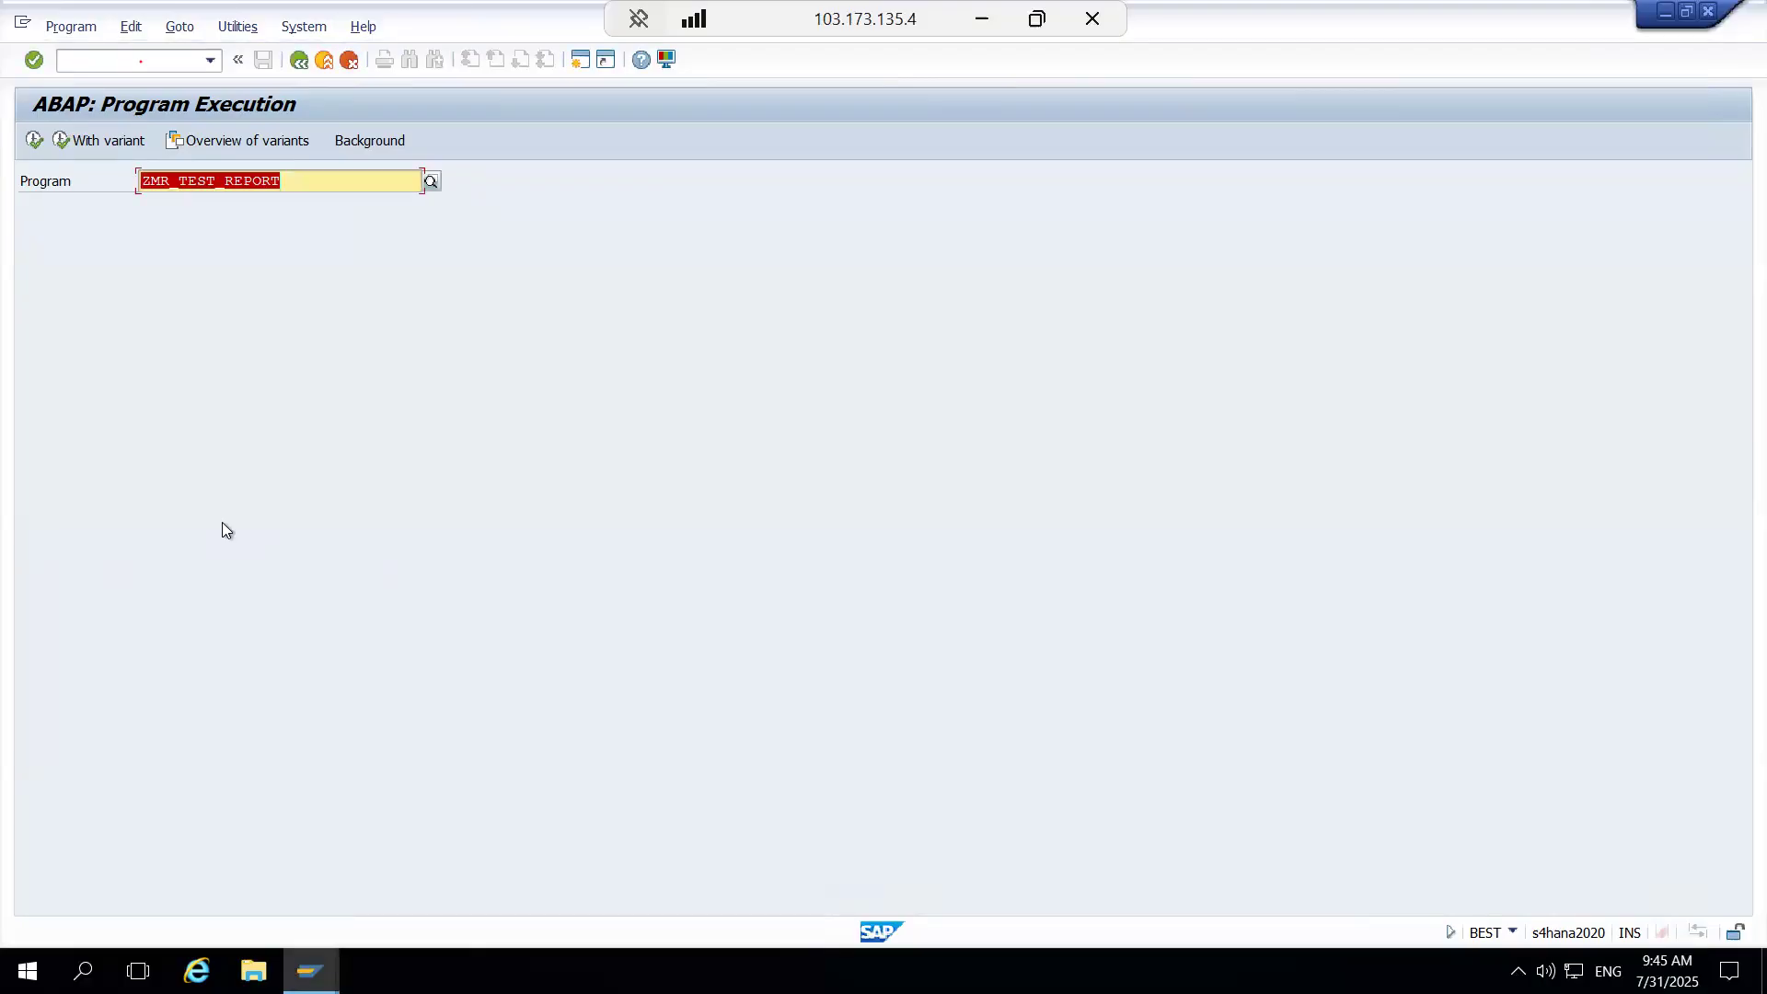
click(34, 140)
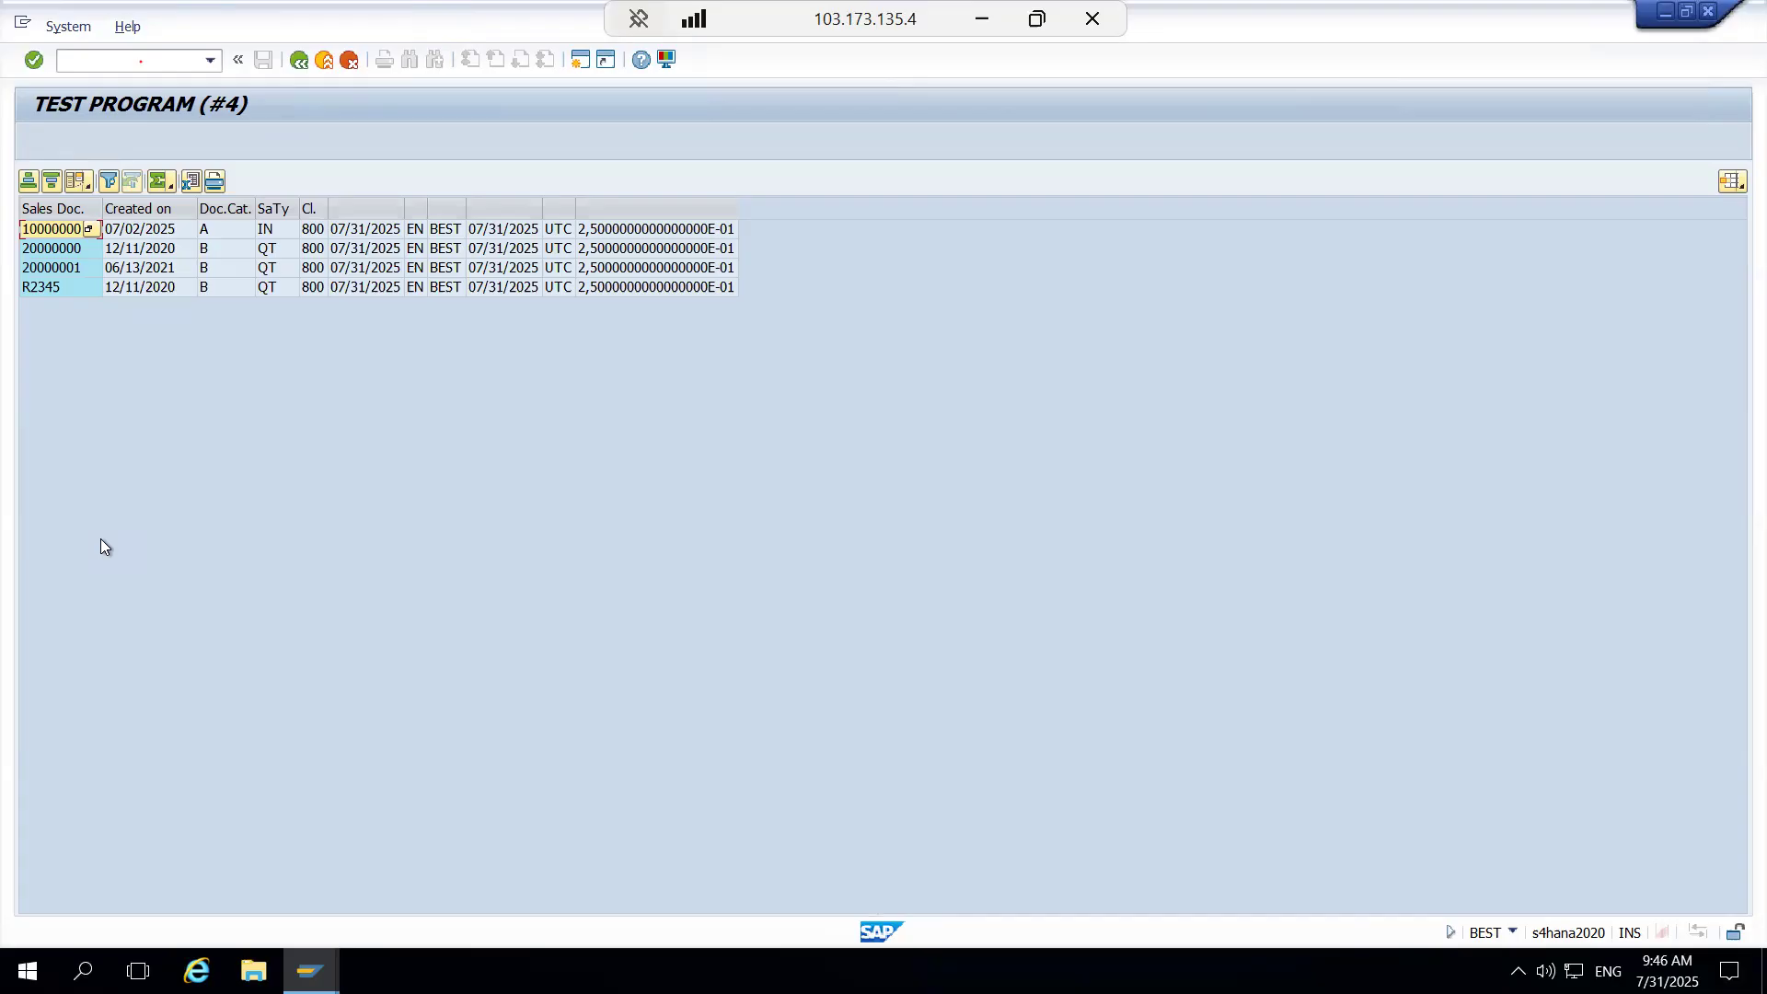
key(F3)
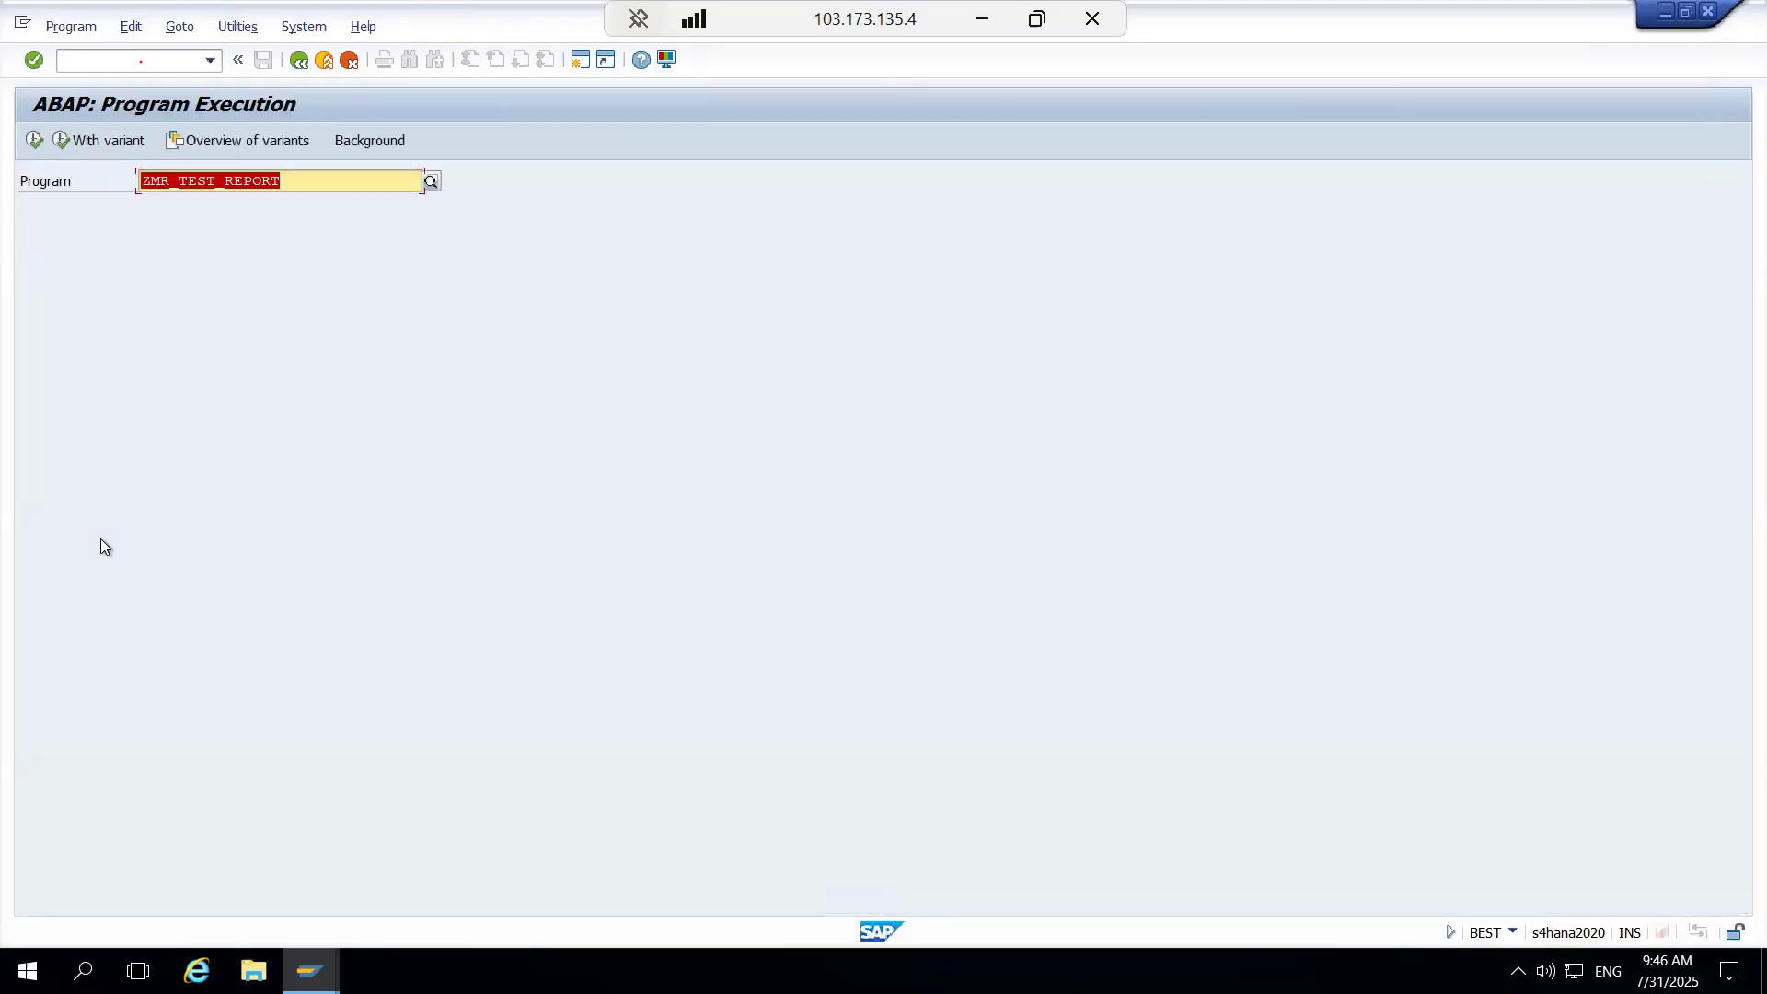
Step: Look up programs matching Z*, select ZMIS_PM and run it to reach its PM_MIS Report selection screen
key(Delete)
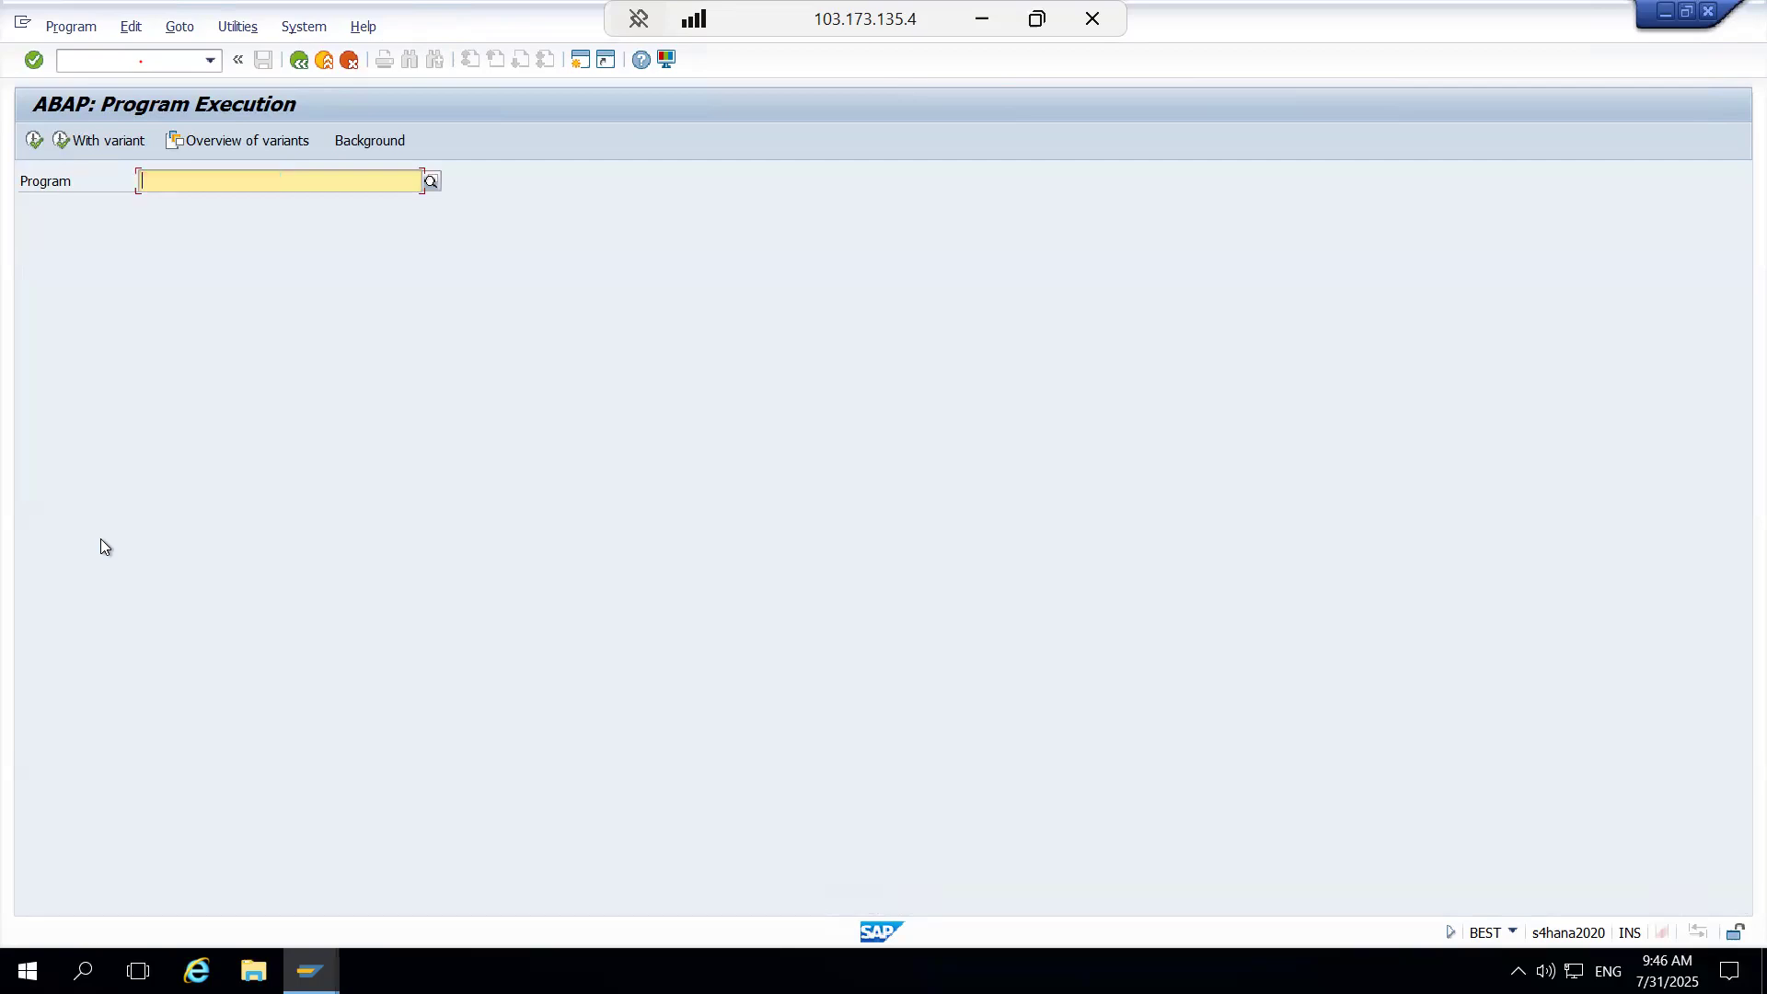
text(Z*)
key(F4)
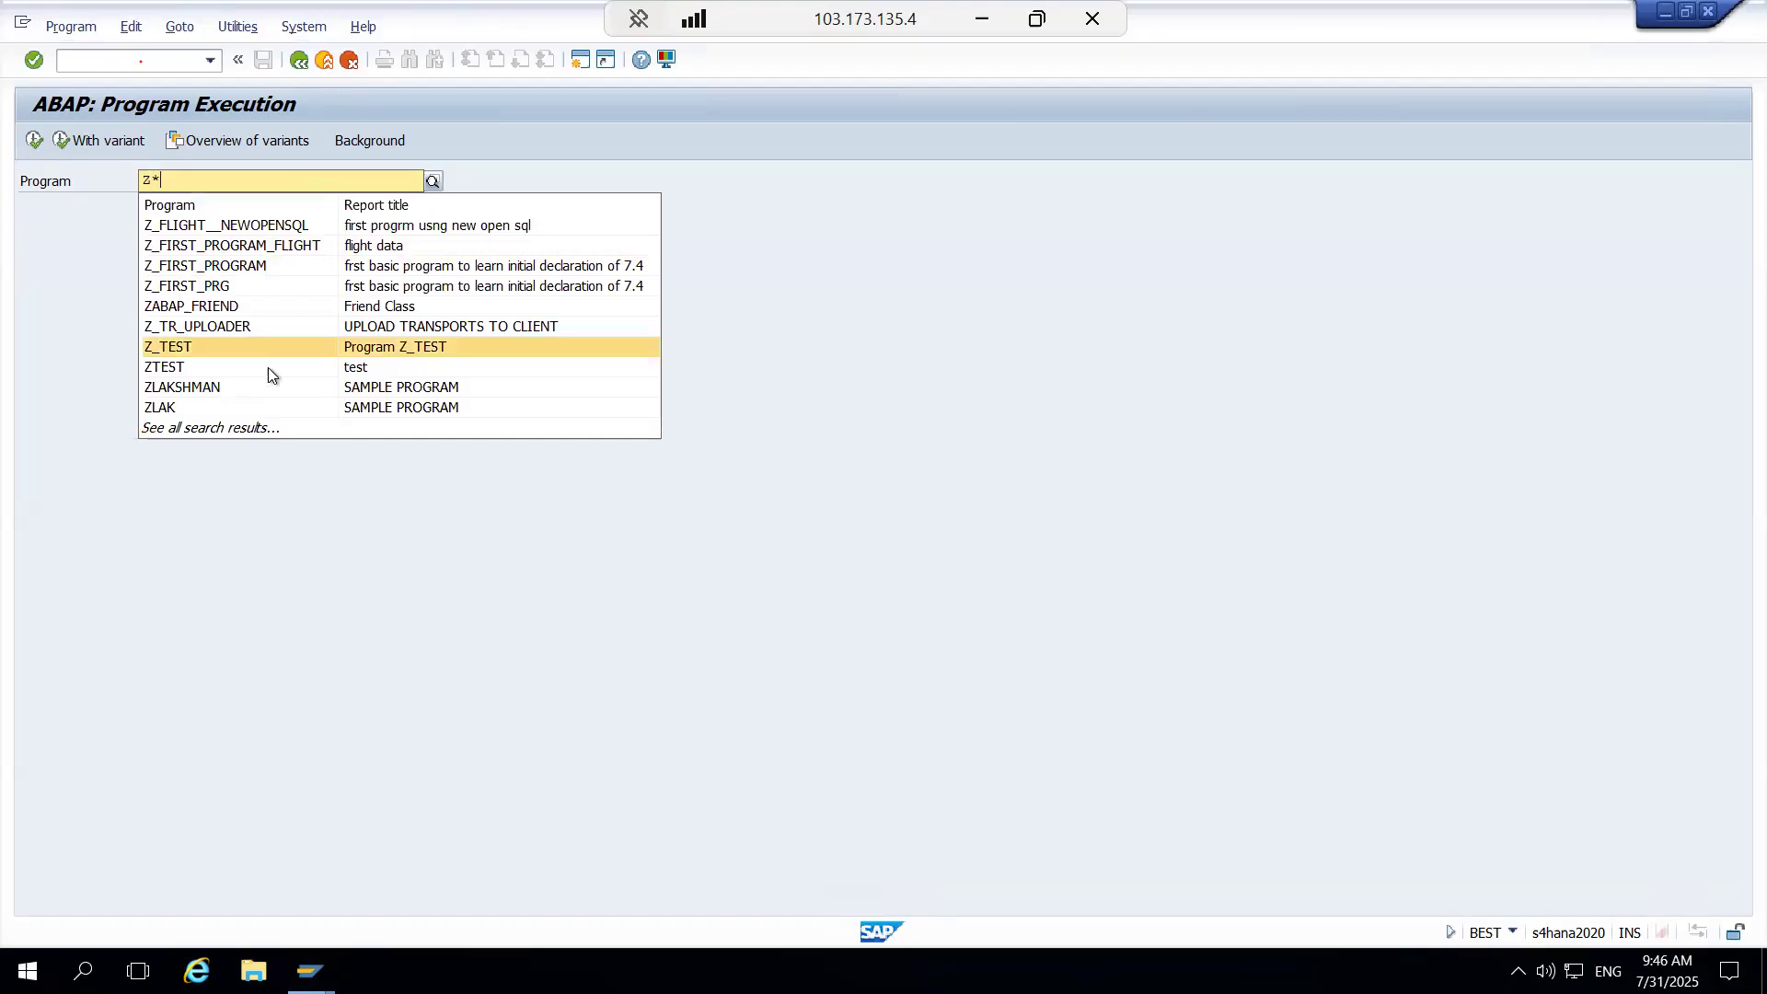
click(434, 178)
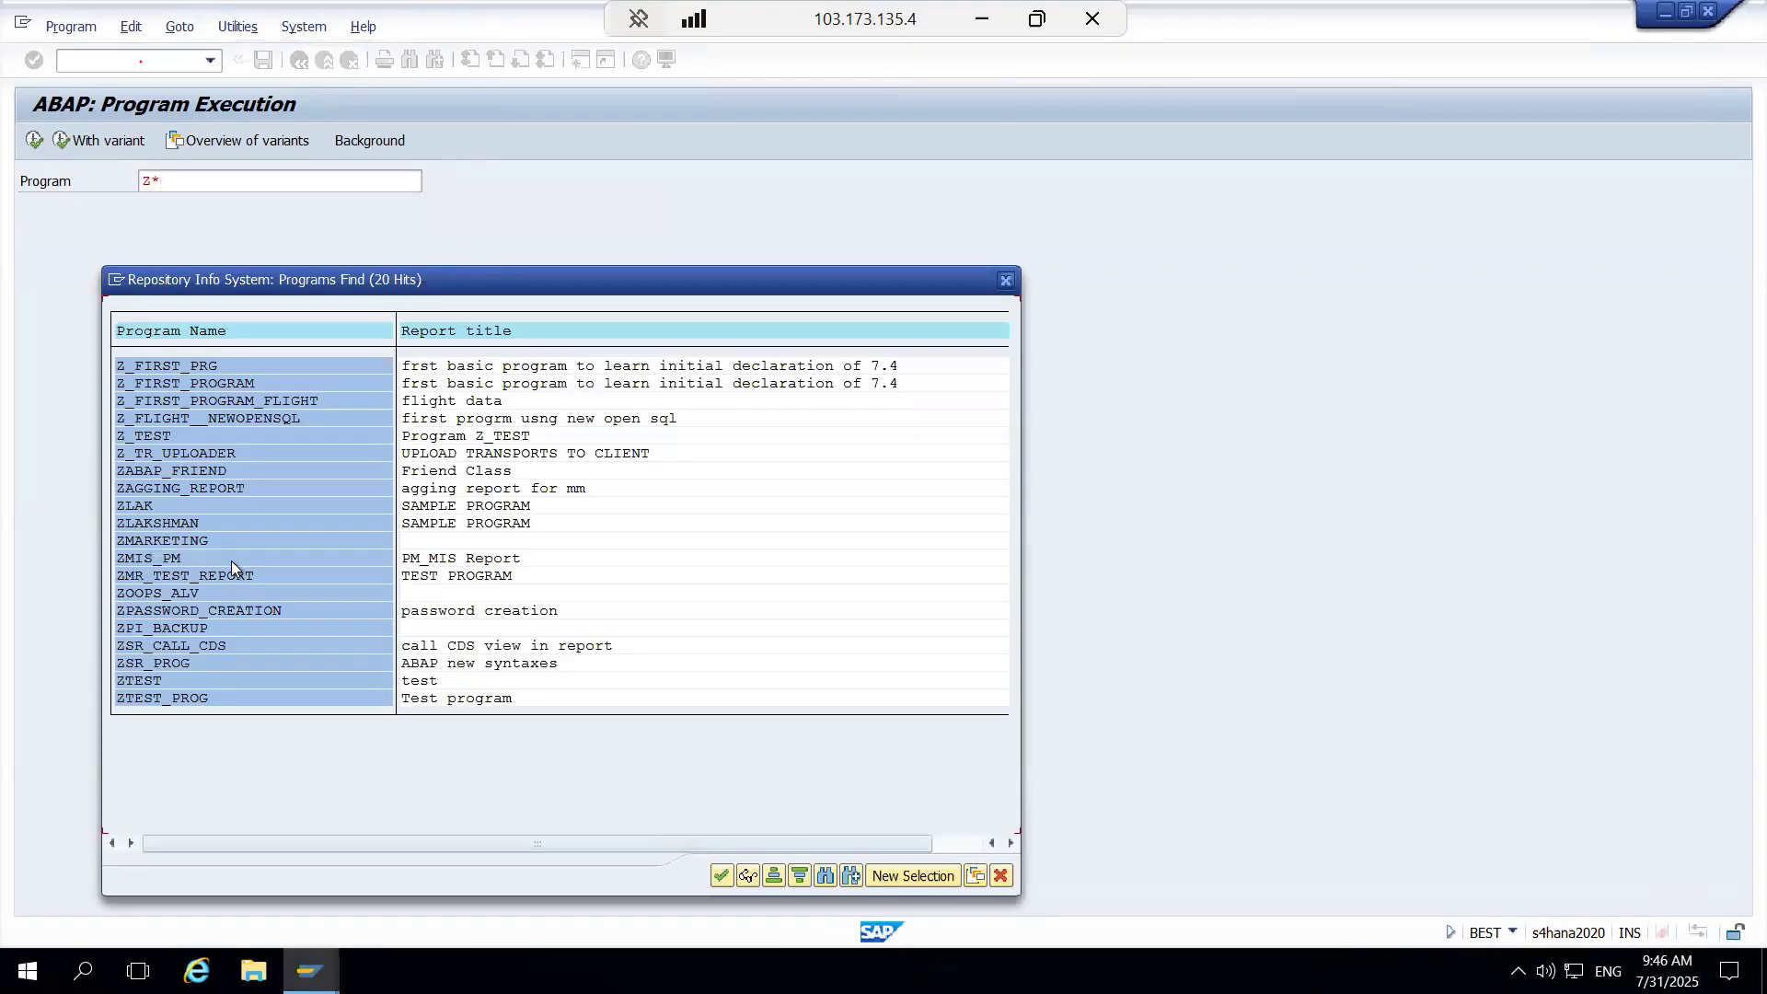
double_click(433, 559)
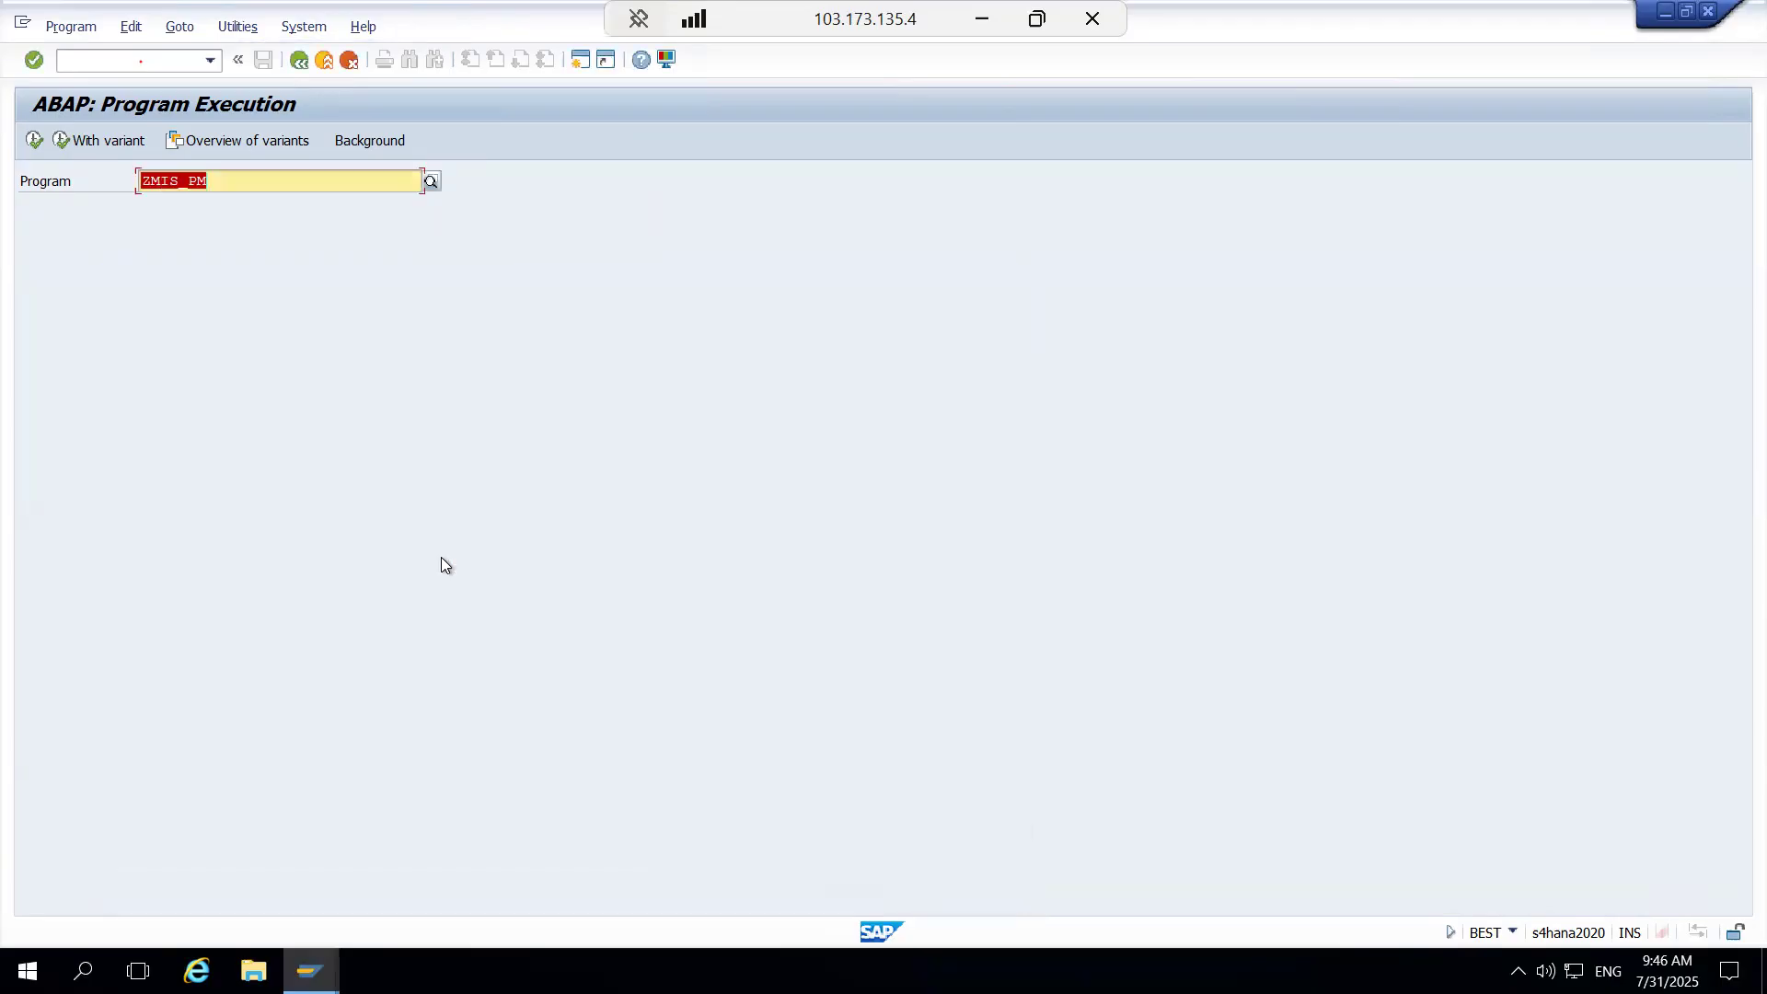
click(36, 143)
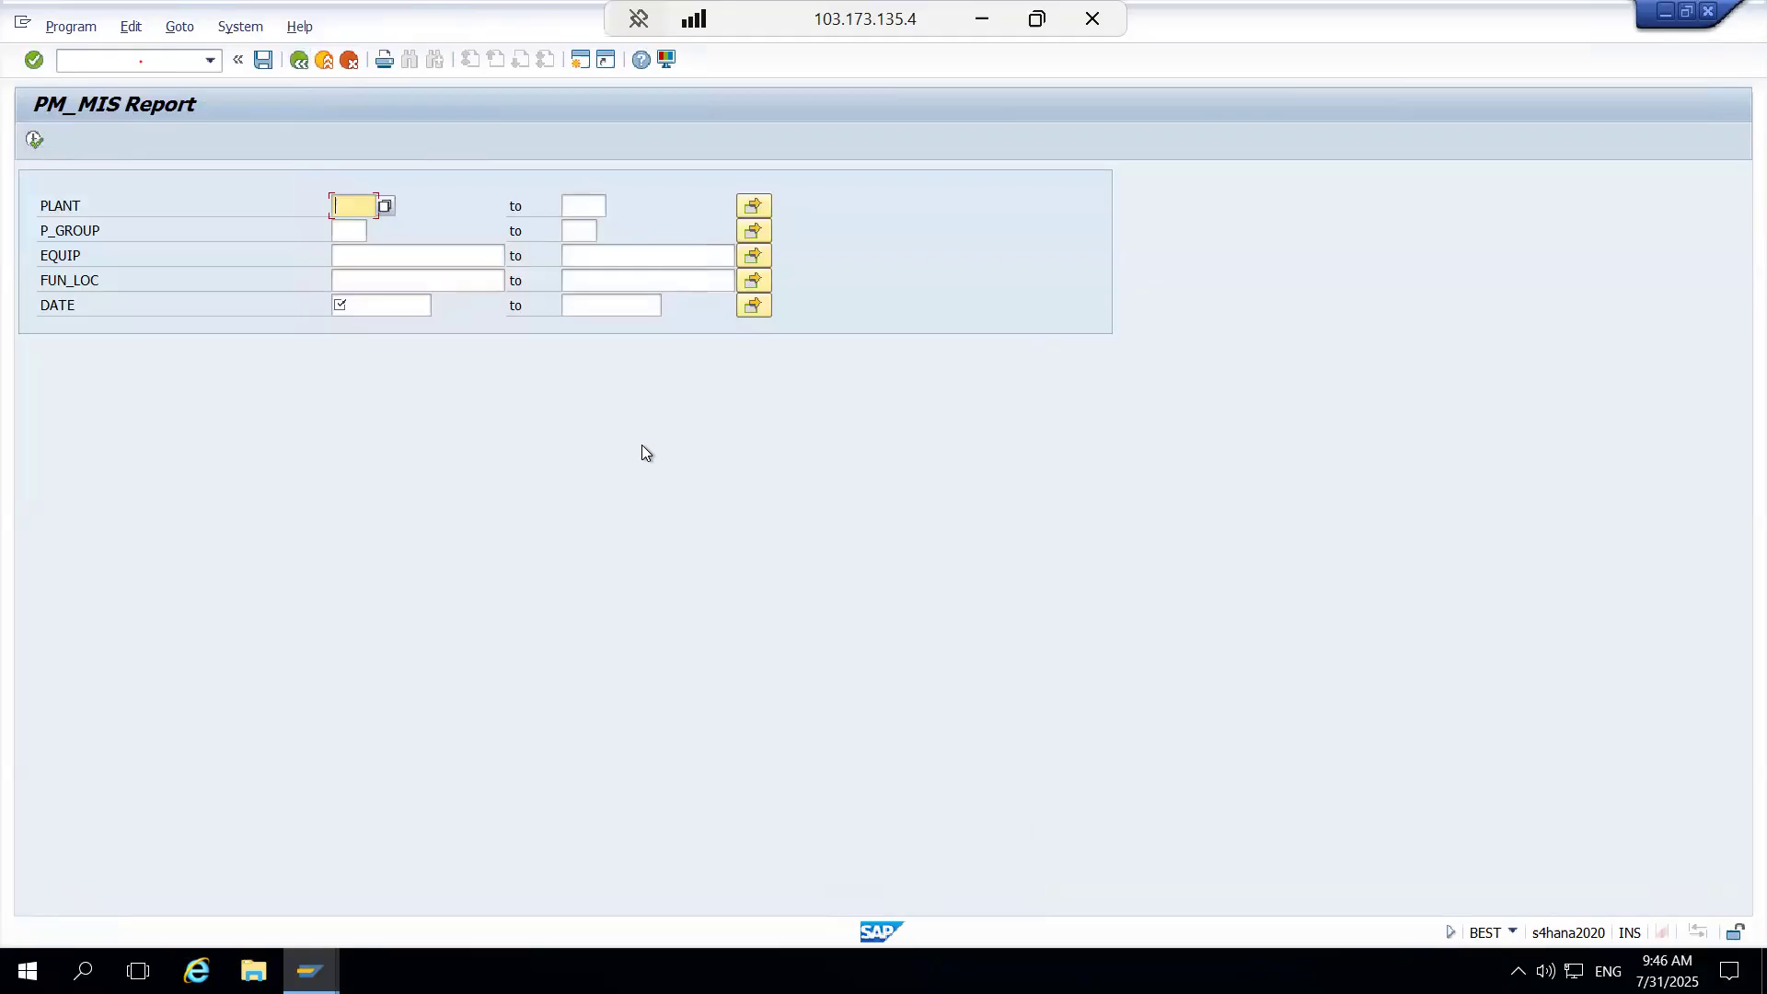
Step: Run the PM_MIS report for the date range 06/30/2025 to 08/08/2025
click(28, 144)
click(32, 141)
click(441, 305)
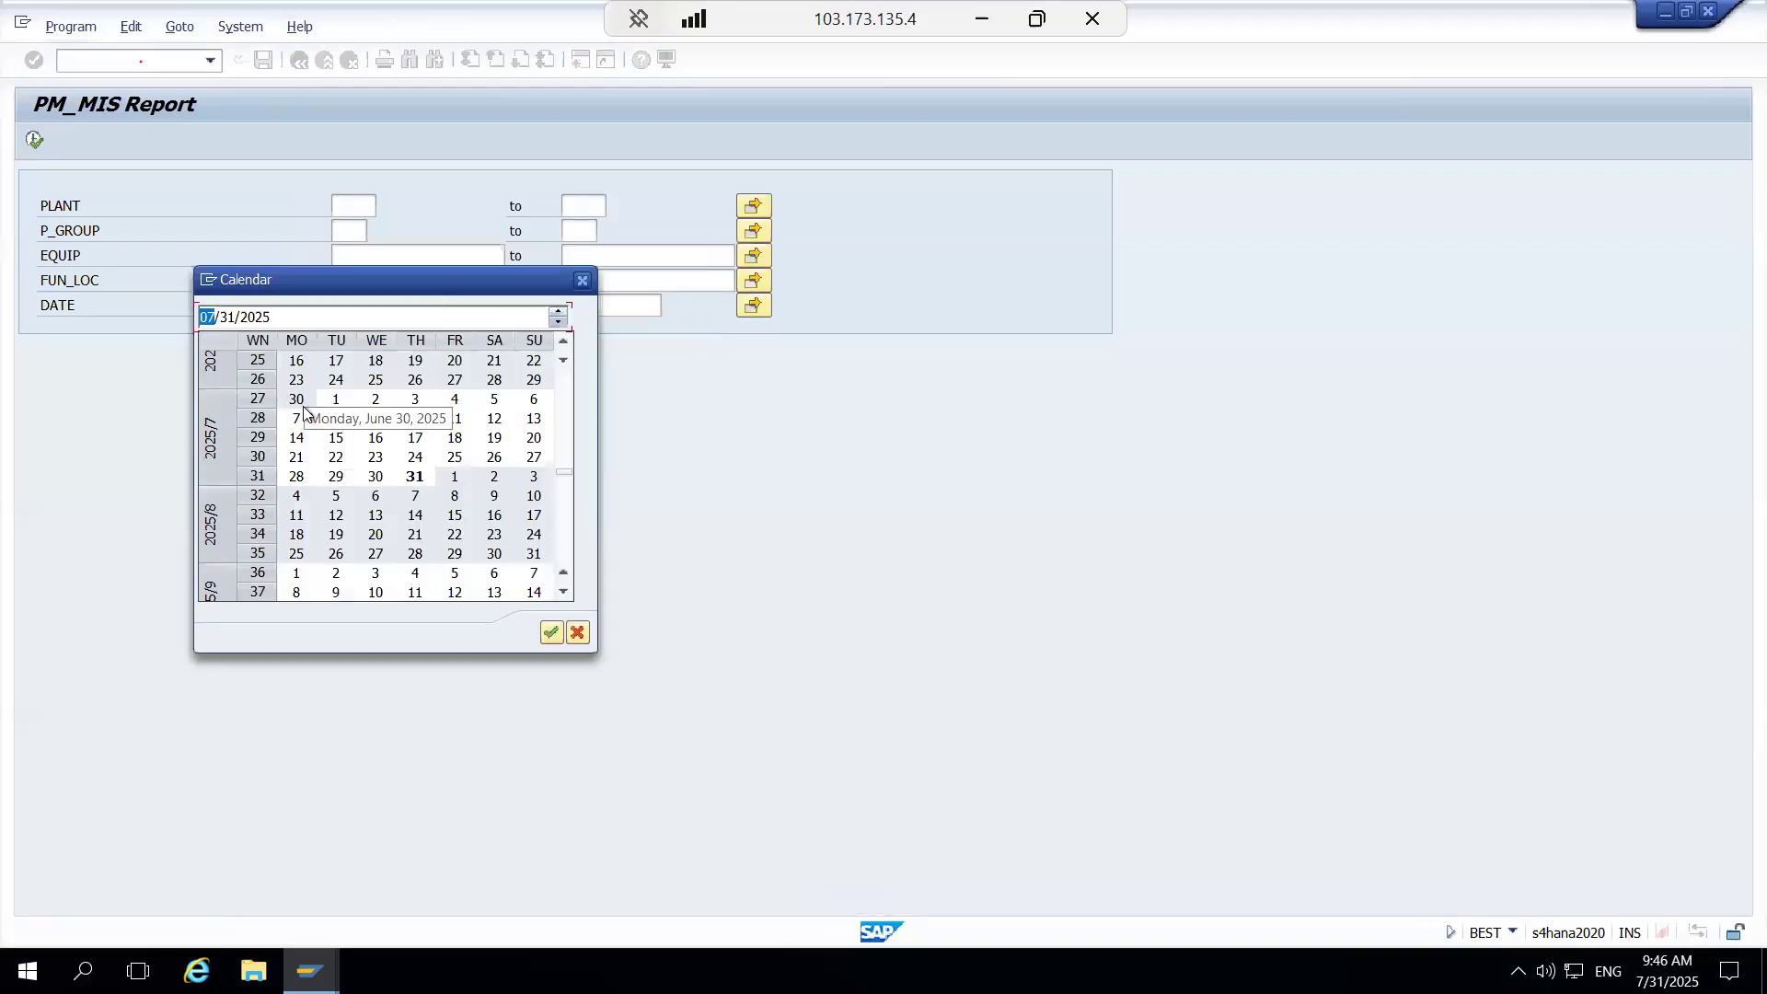
double_click(294, 399)
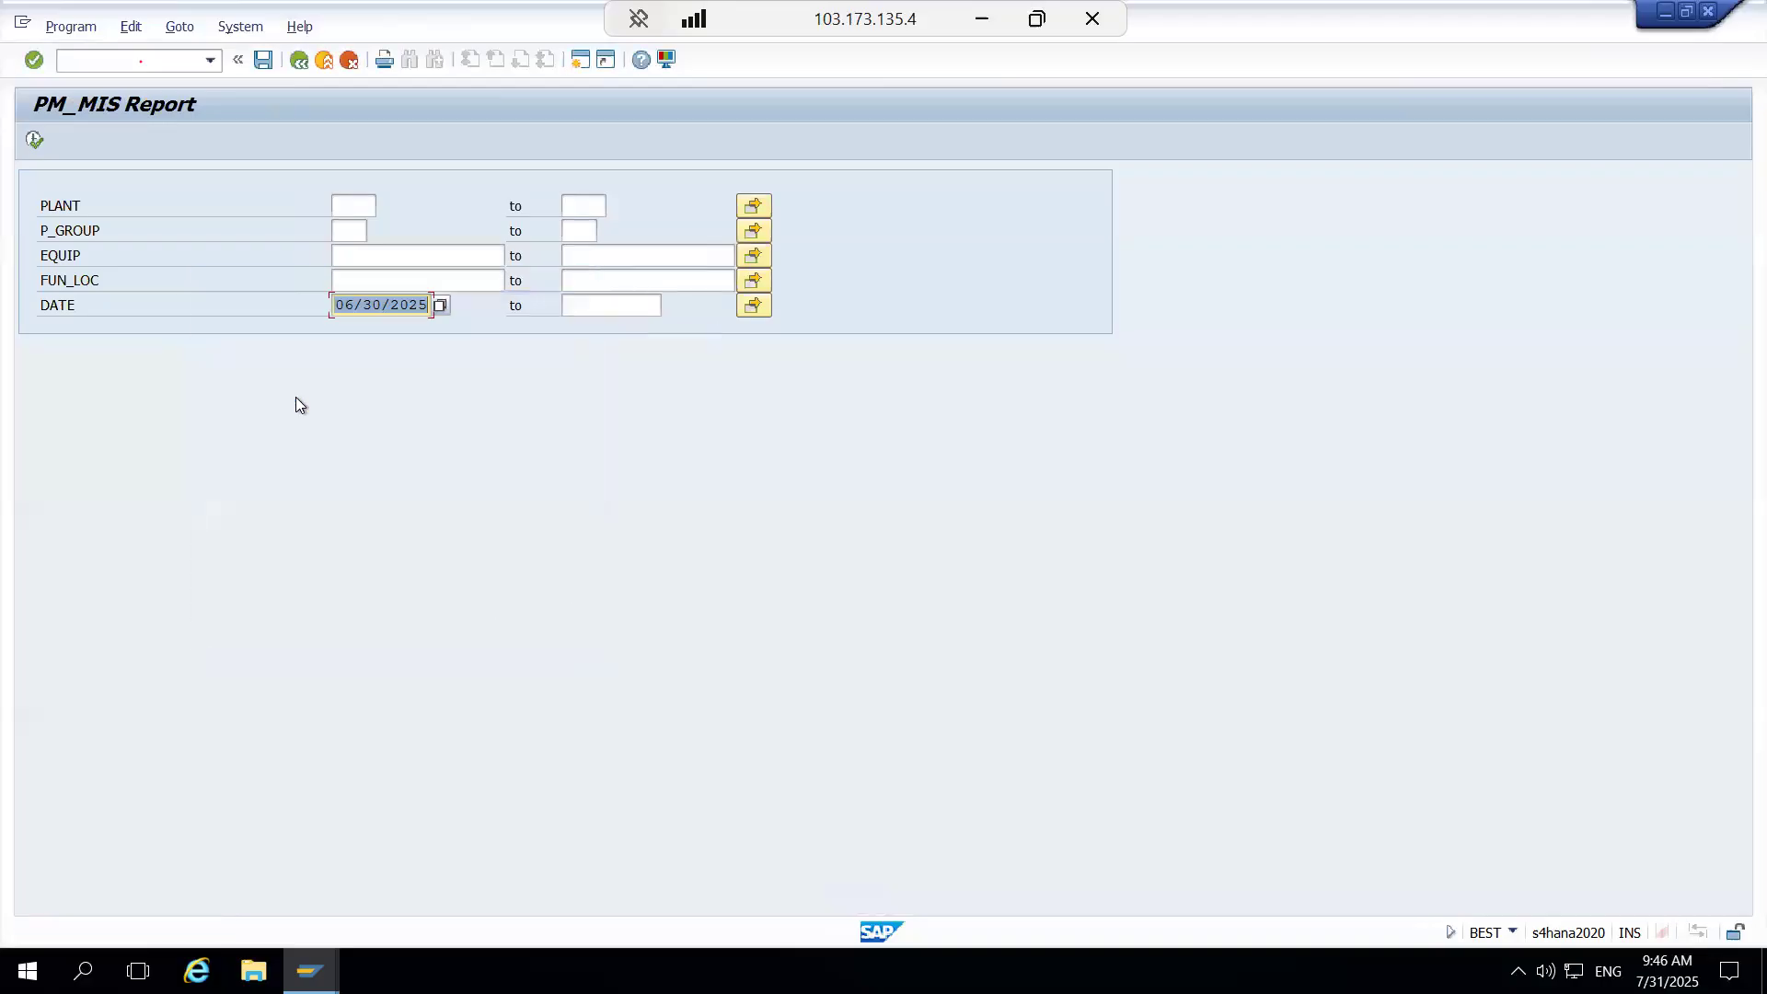
click(589, 305)
click(673, 305)
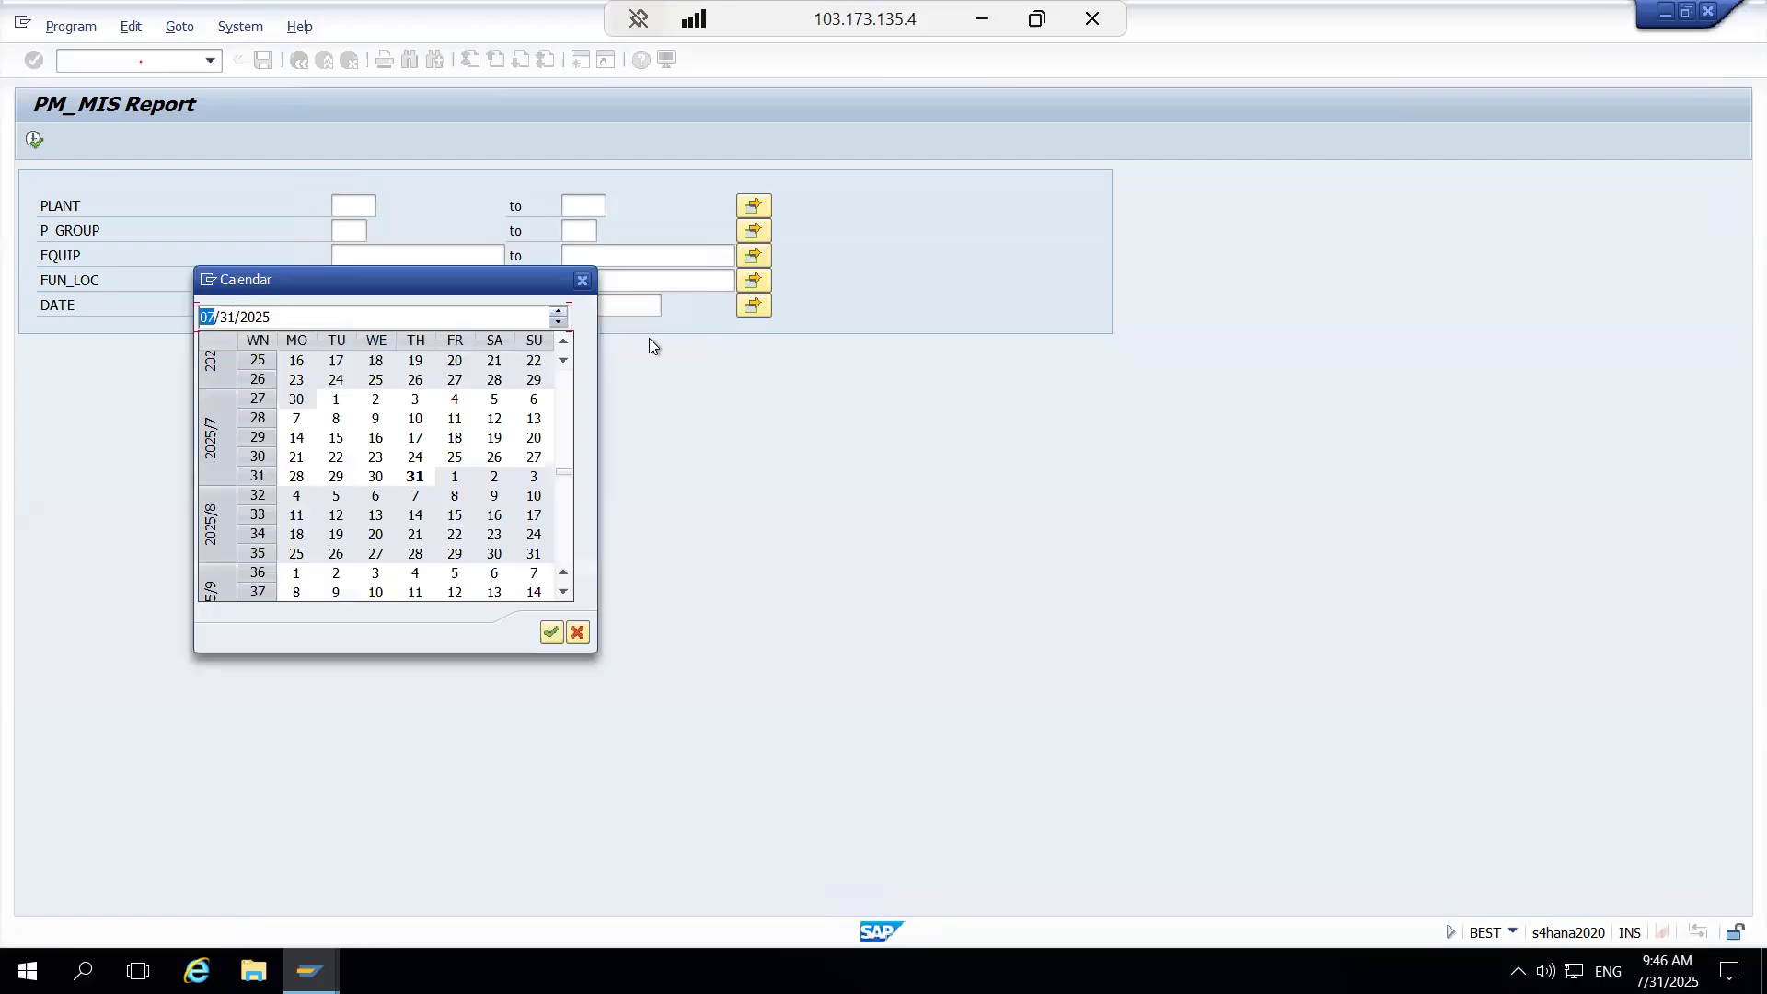
double_click(454, 496)
click(34, 141)
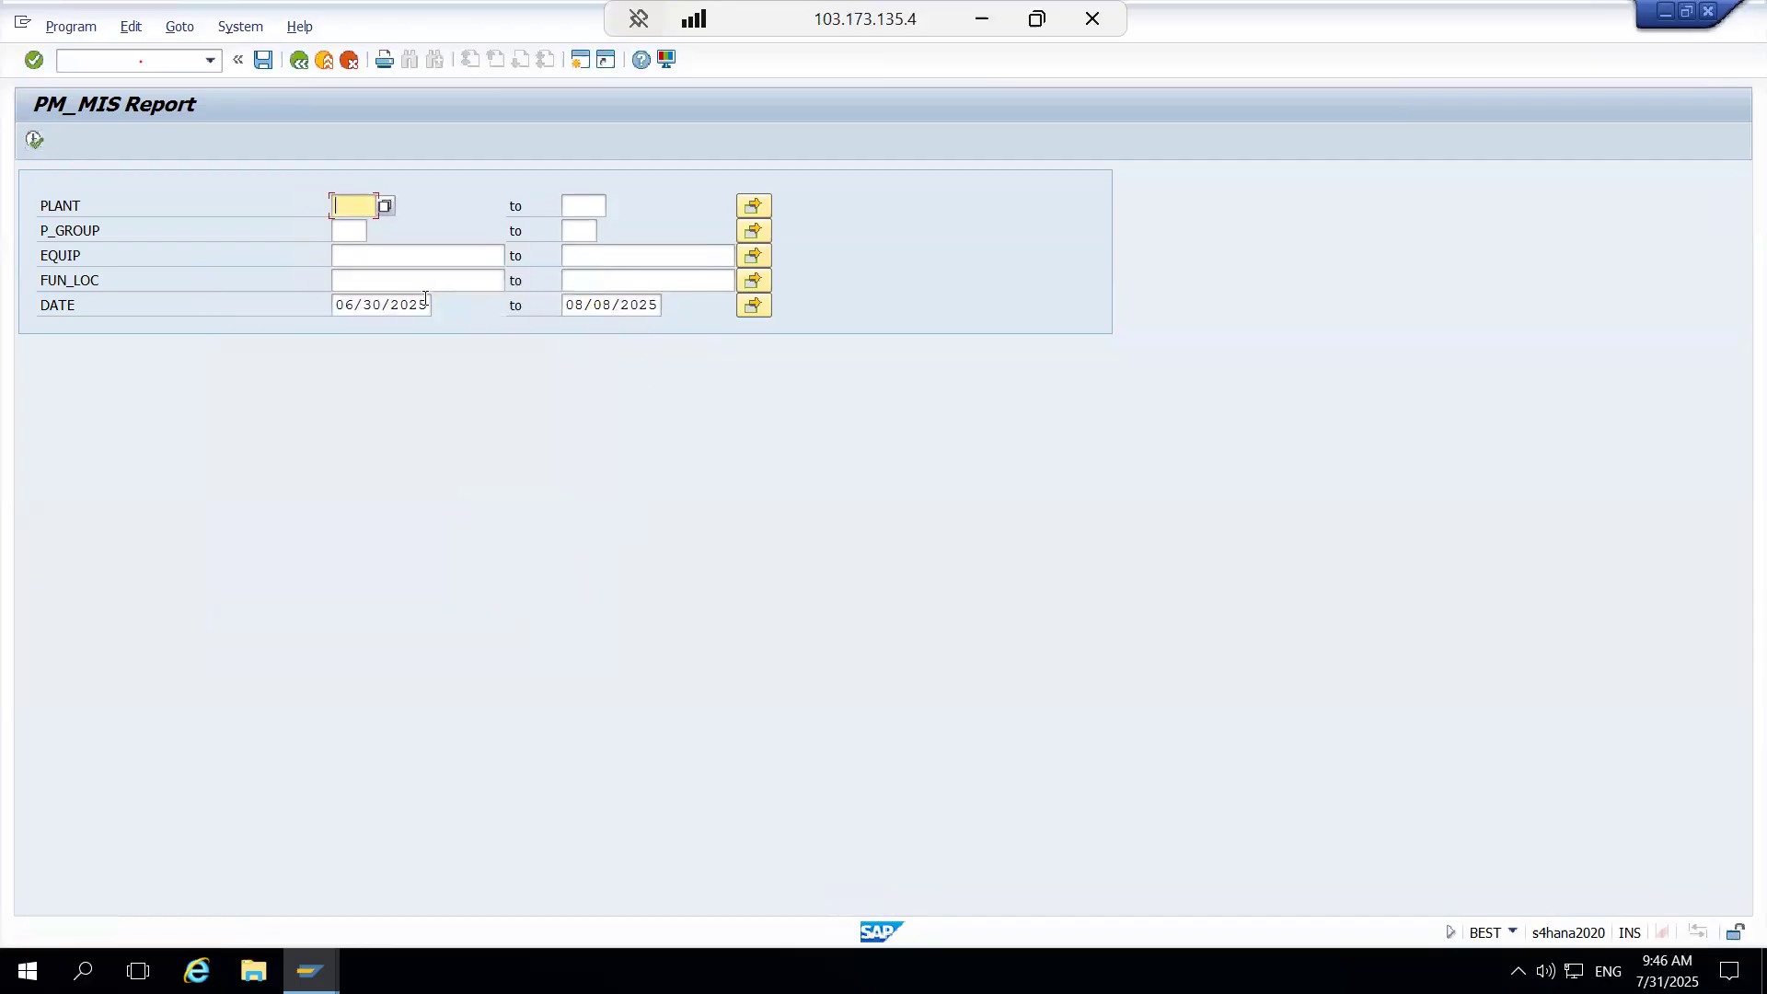
Step: Try the PM_MIS report with plant set to *, and return to the program selection
click(386, 208)
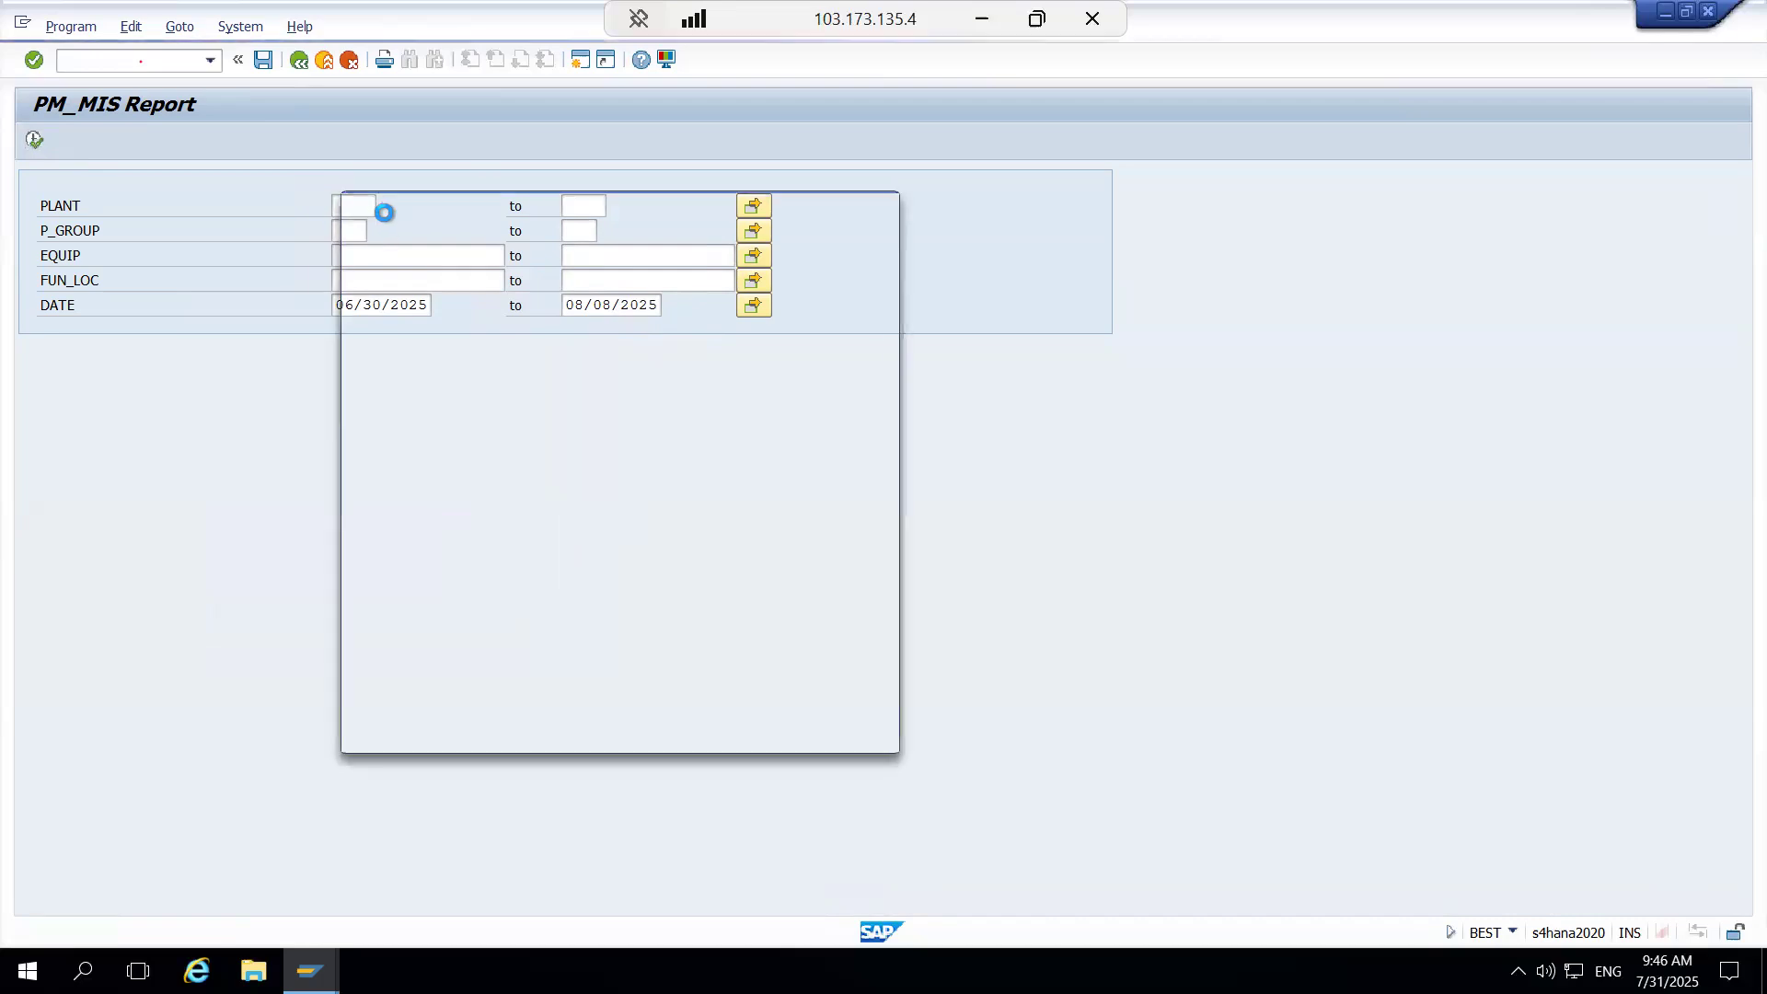
click(422, 356)
double_click(423, 357)
key(BackSpace)
text(*)
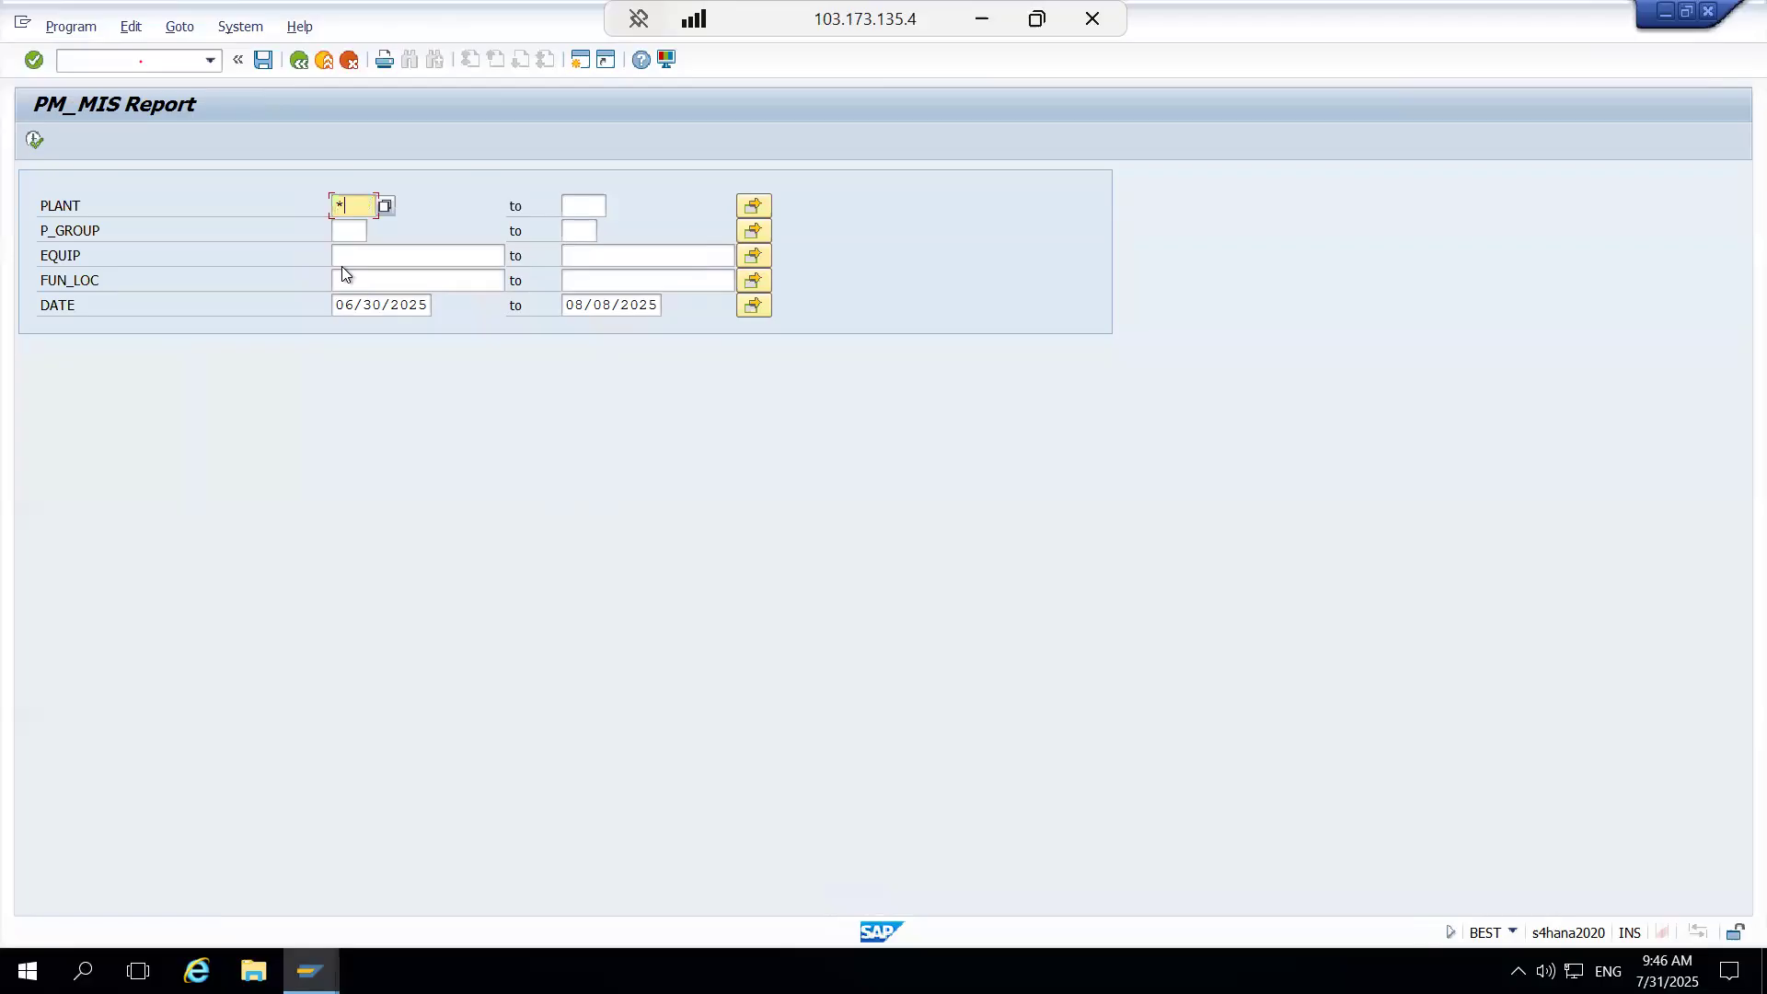
key(Return)
key(F3)
Step: Look up programs matching z* and choose ZLAKSHMAN to run
key(BackSpace)
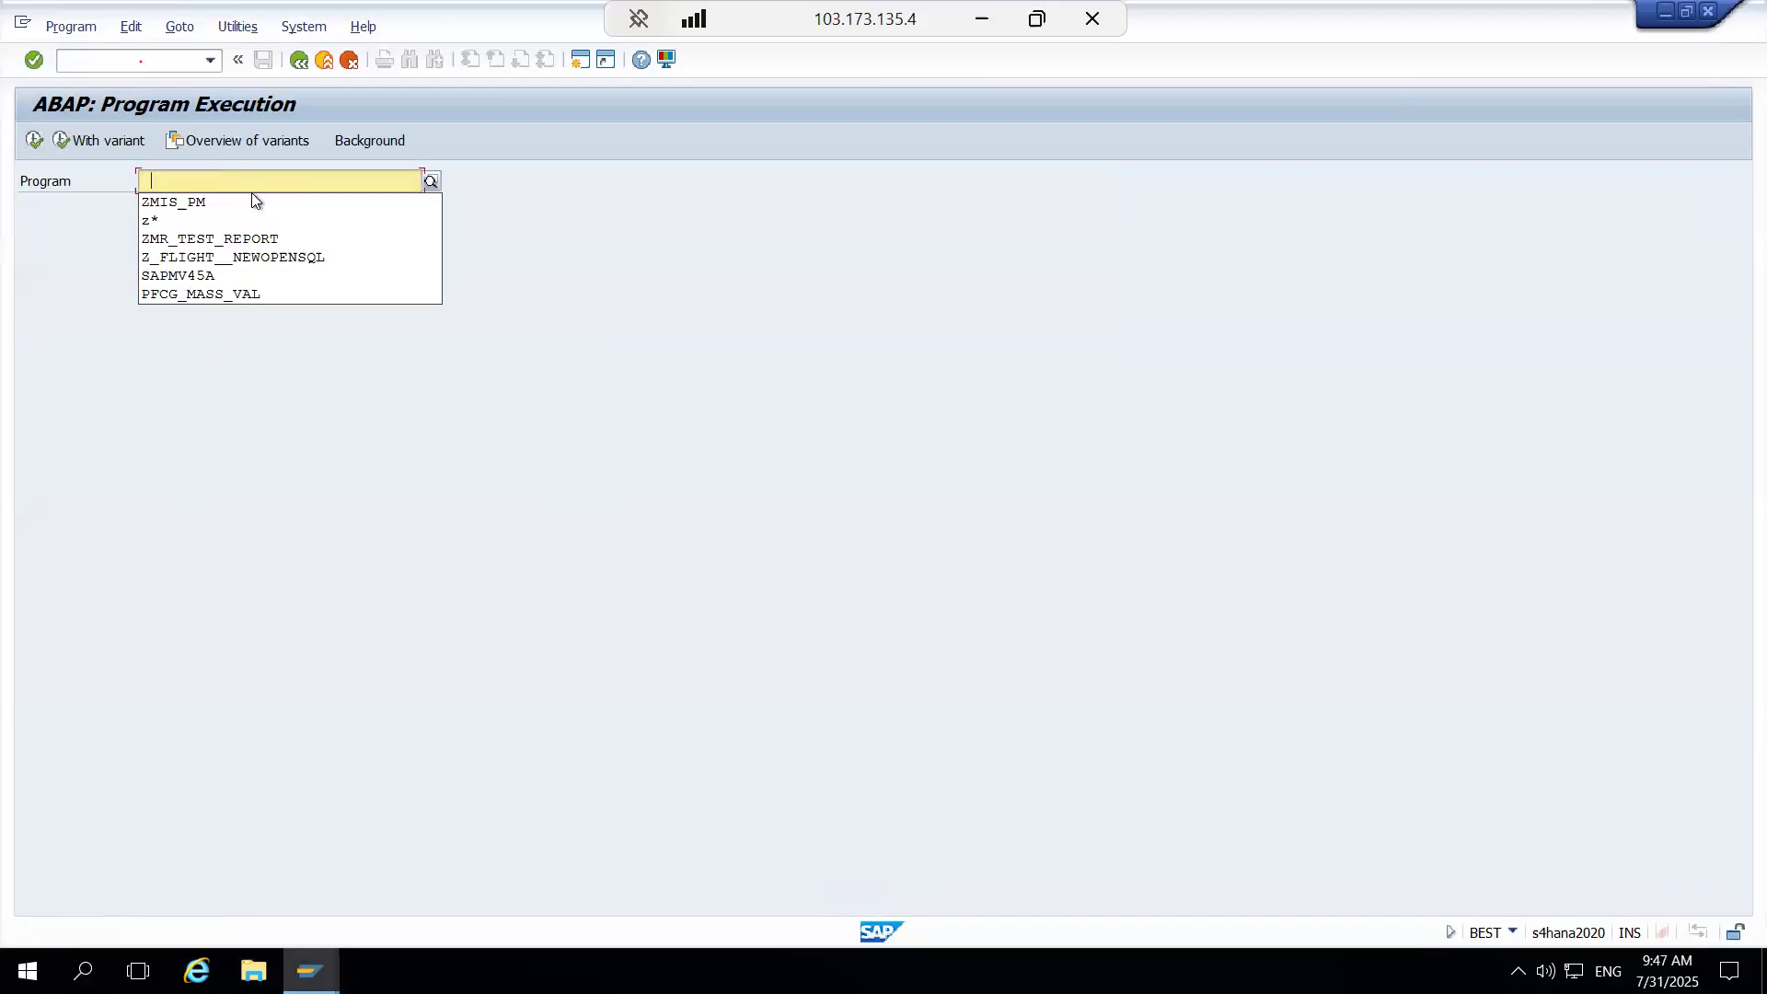
text(z*)
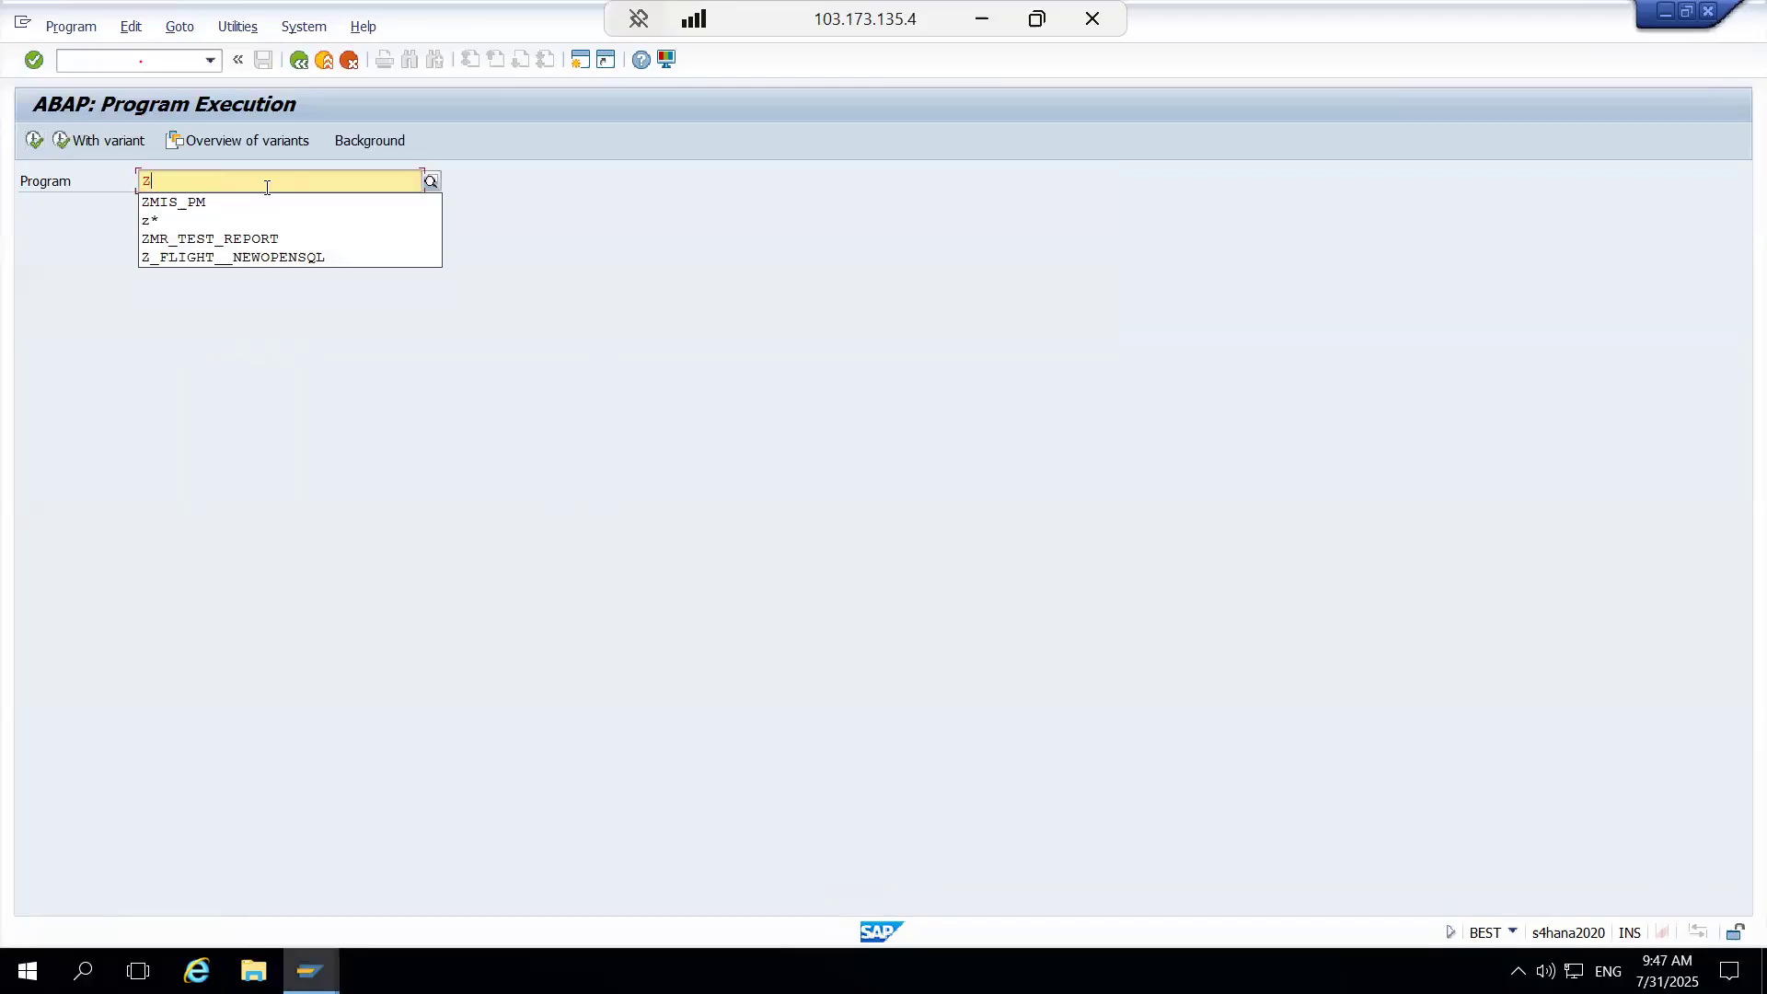
click(433, 178)
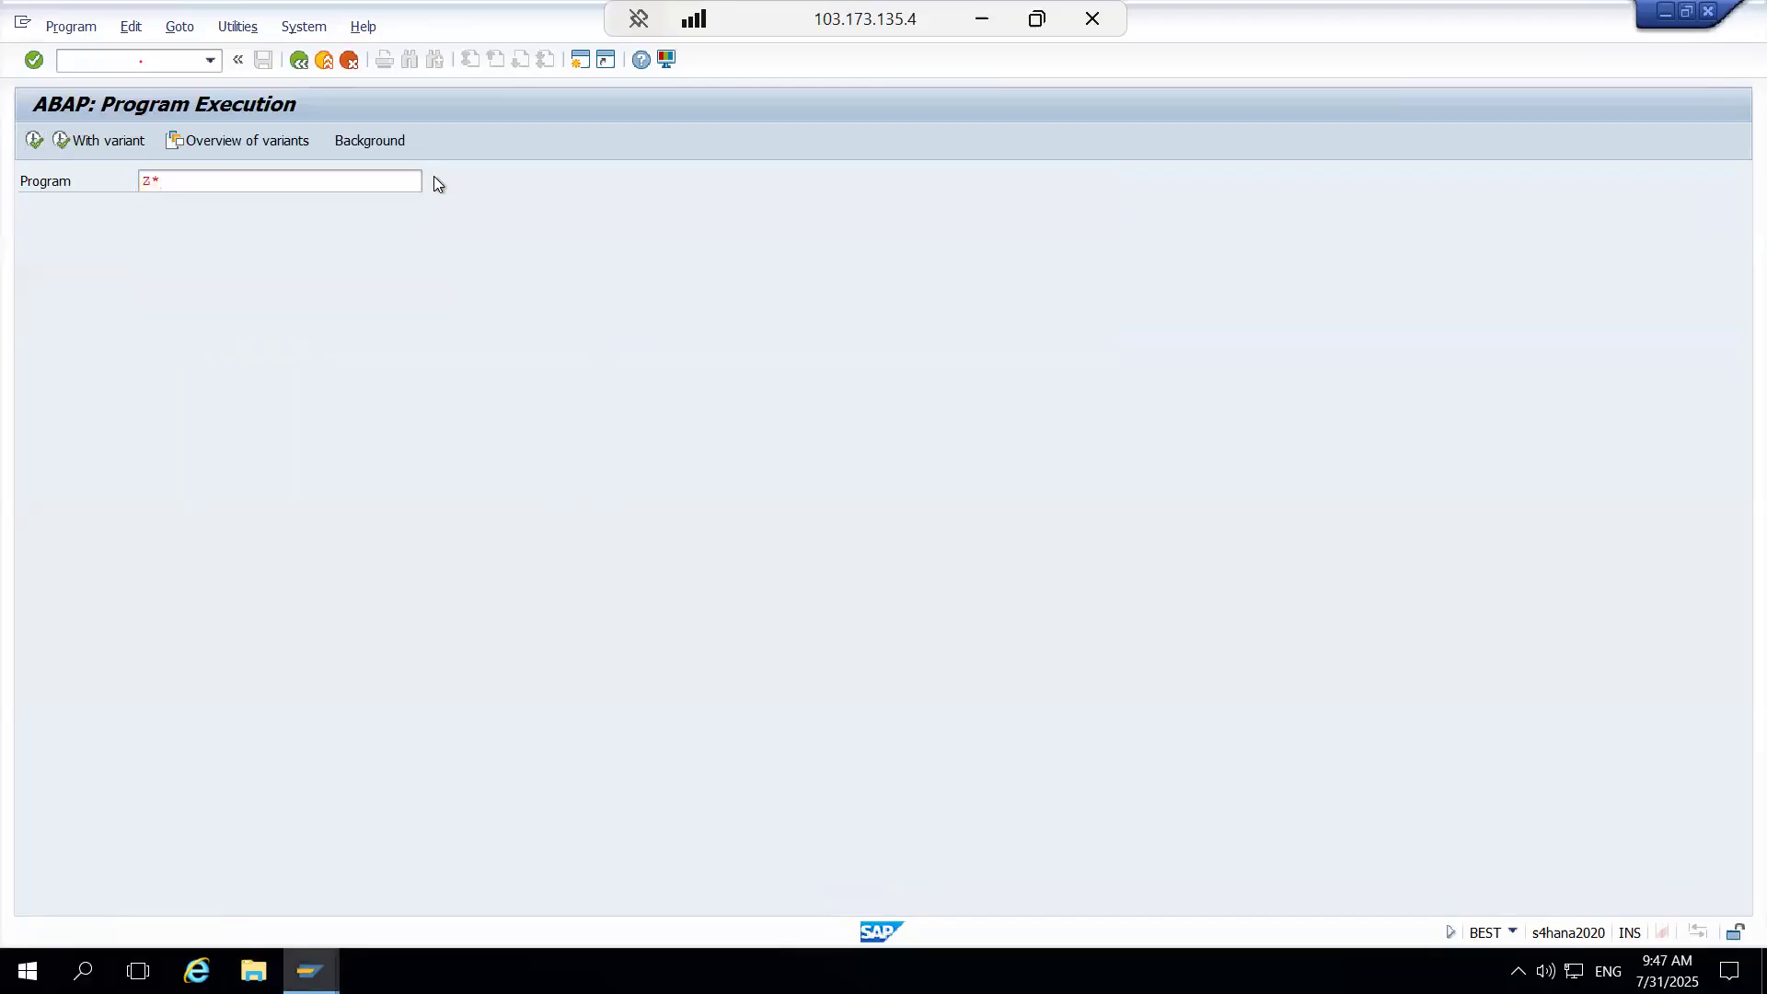
double_click(173, 525)
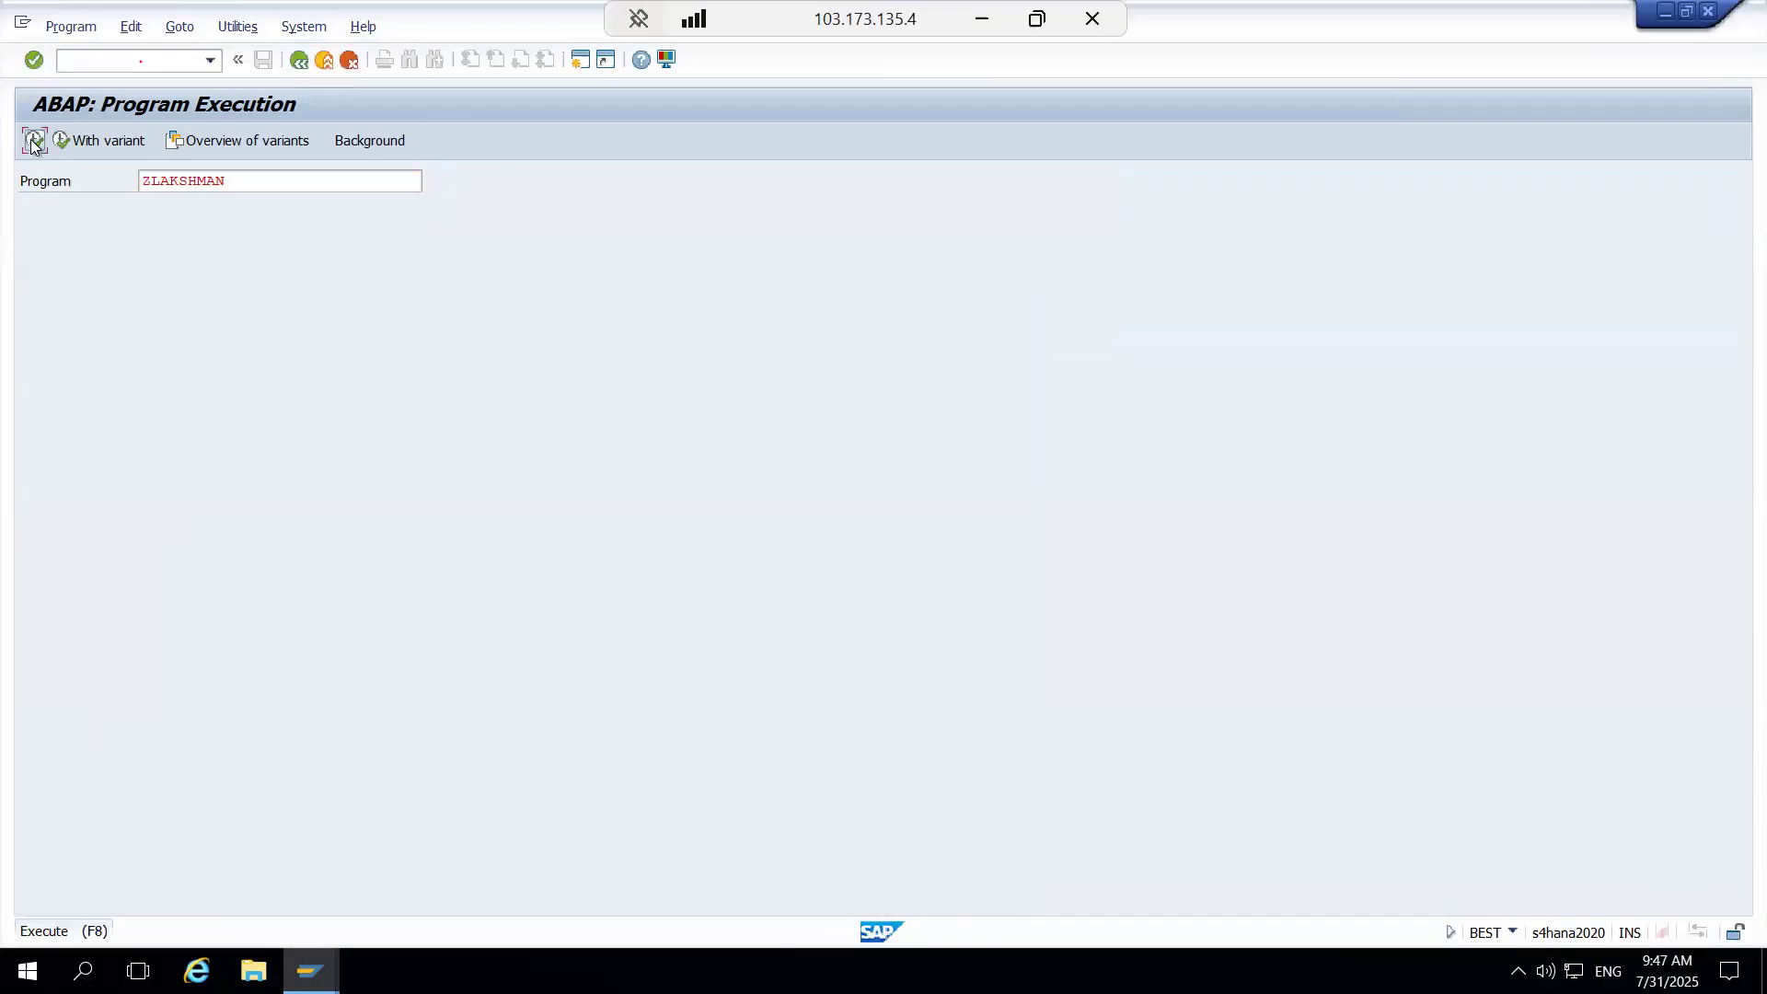
Step: Select ZMR_TEST_REPORT again, copy its name, run it to check the sales document list and return to the program selection
key(Delete)
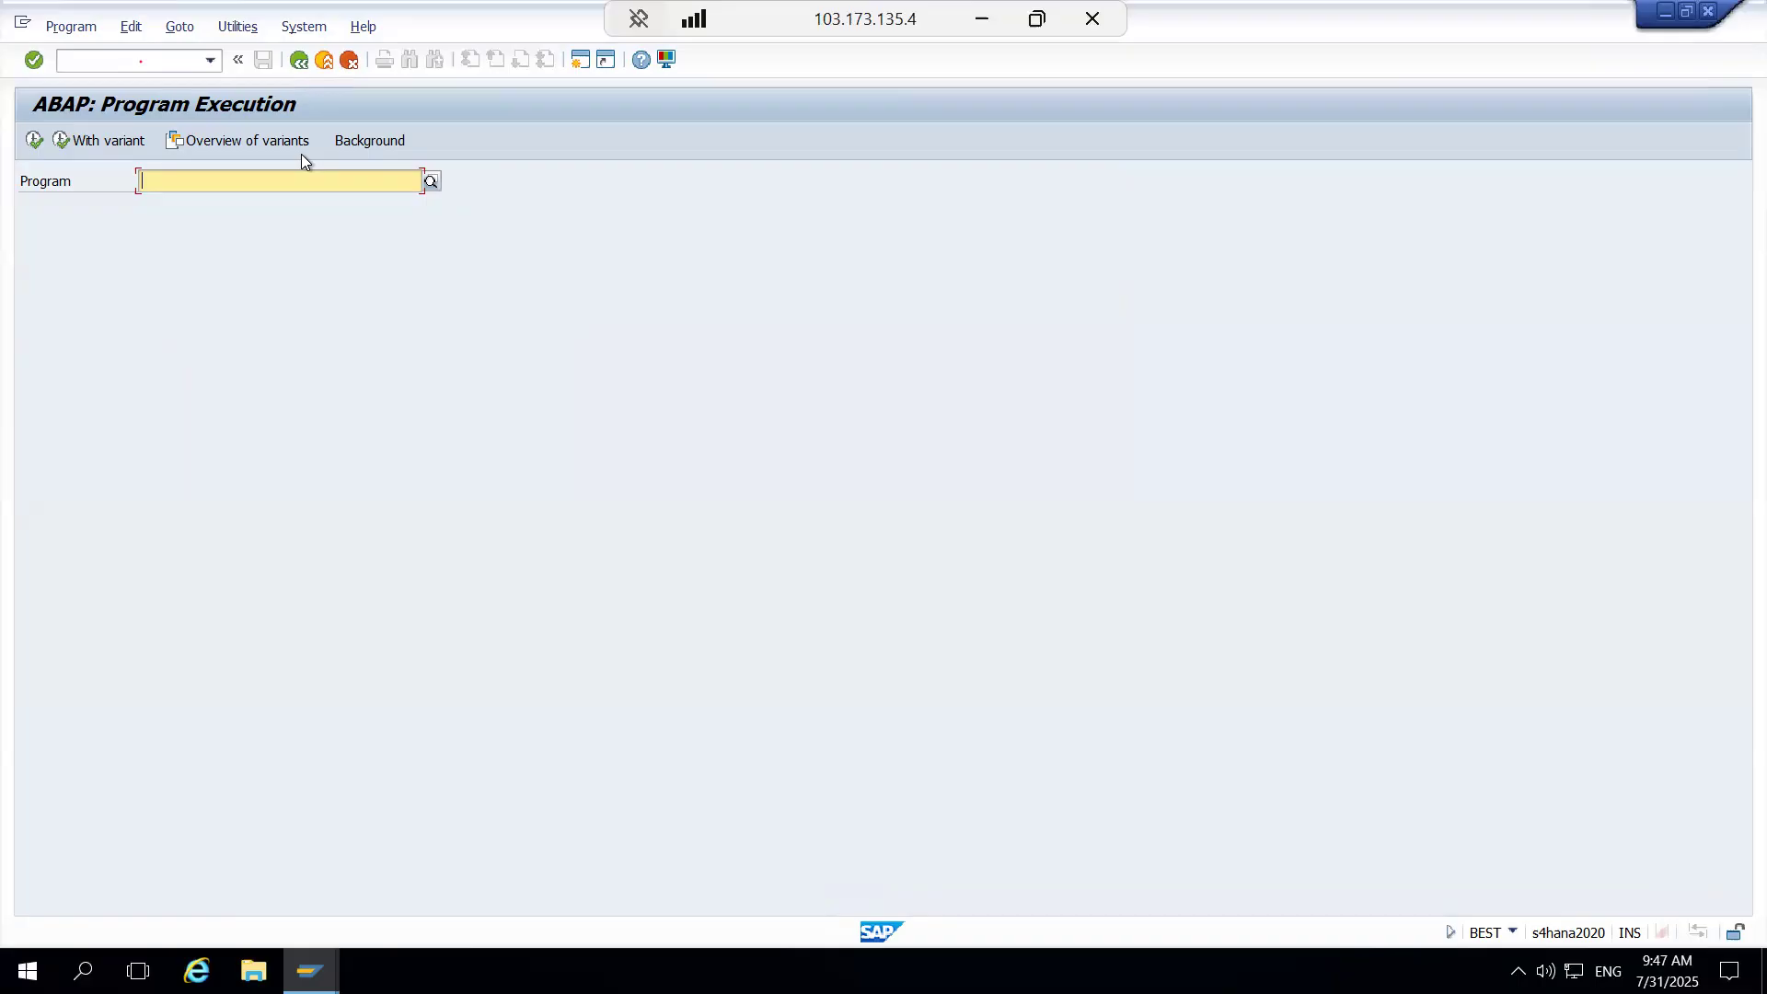
key(BackSpace)
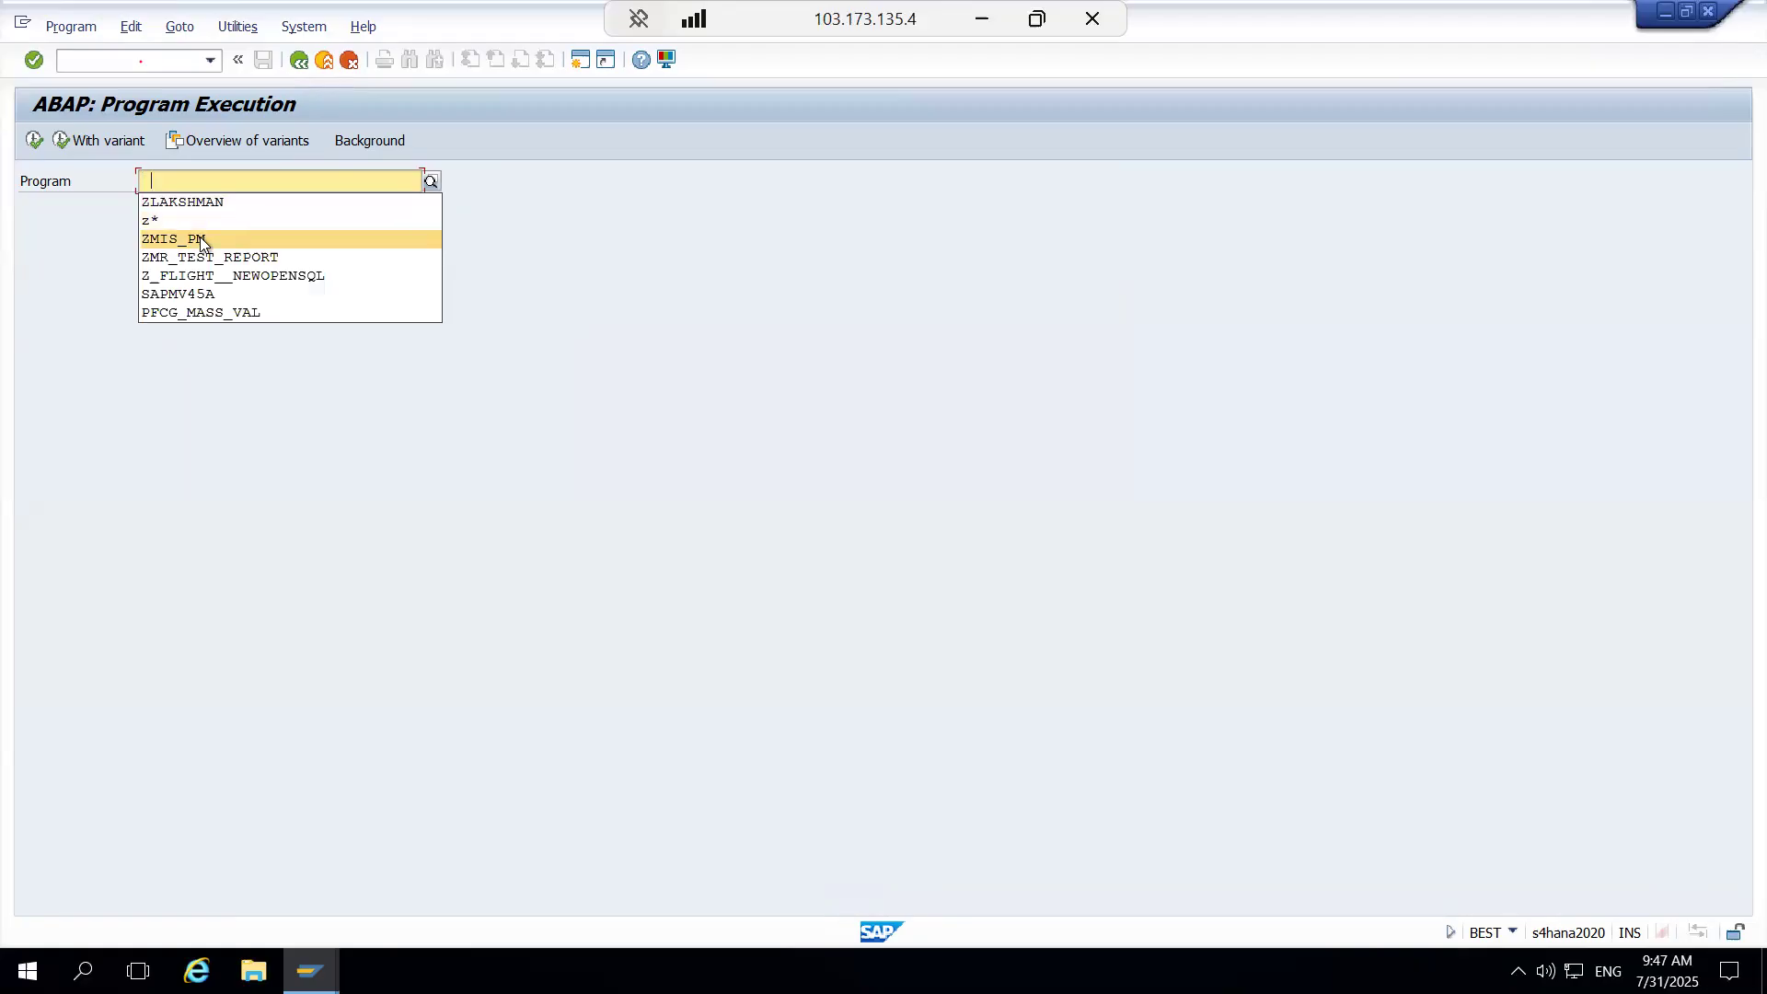
click(280, 256)
key(ctrl+c)
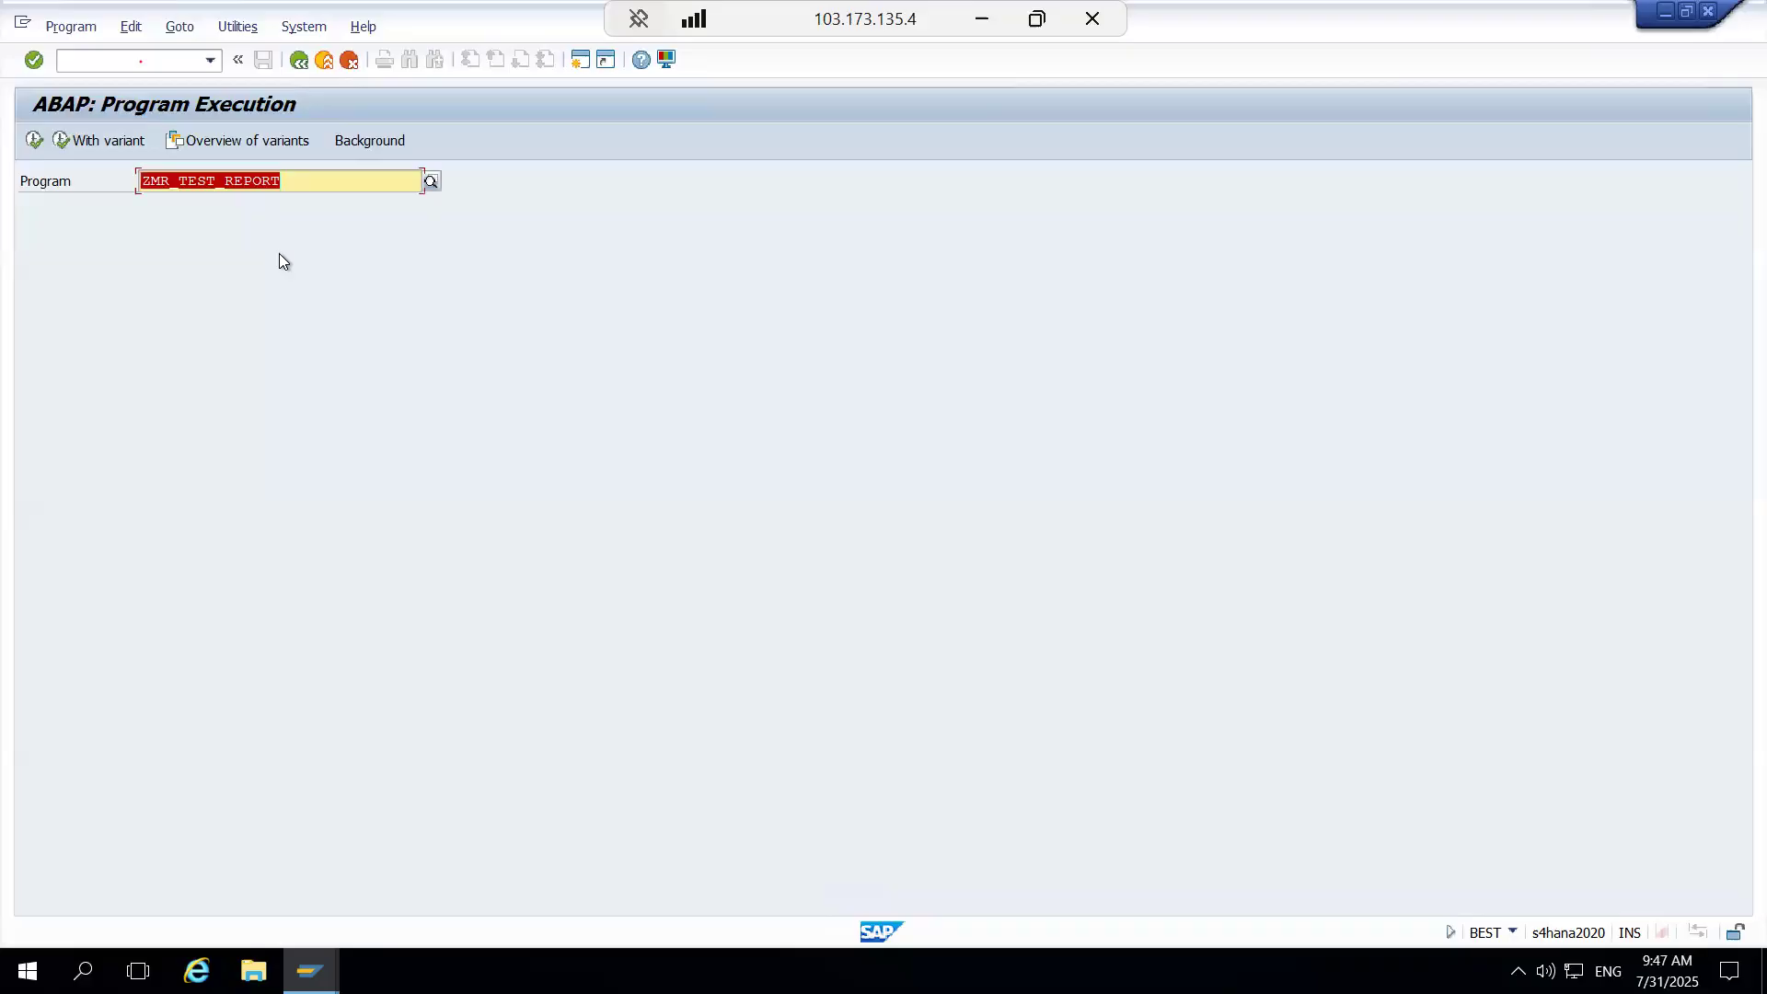
click(34, 141)
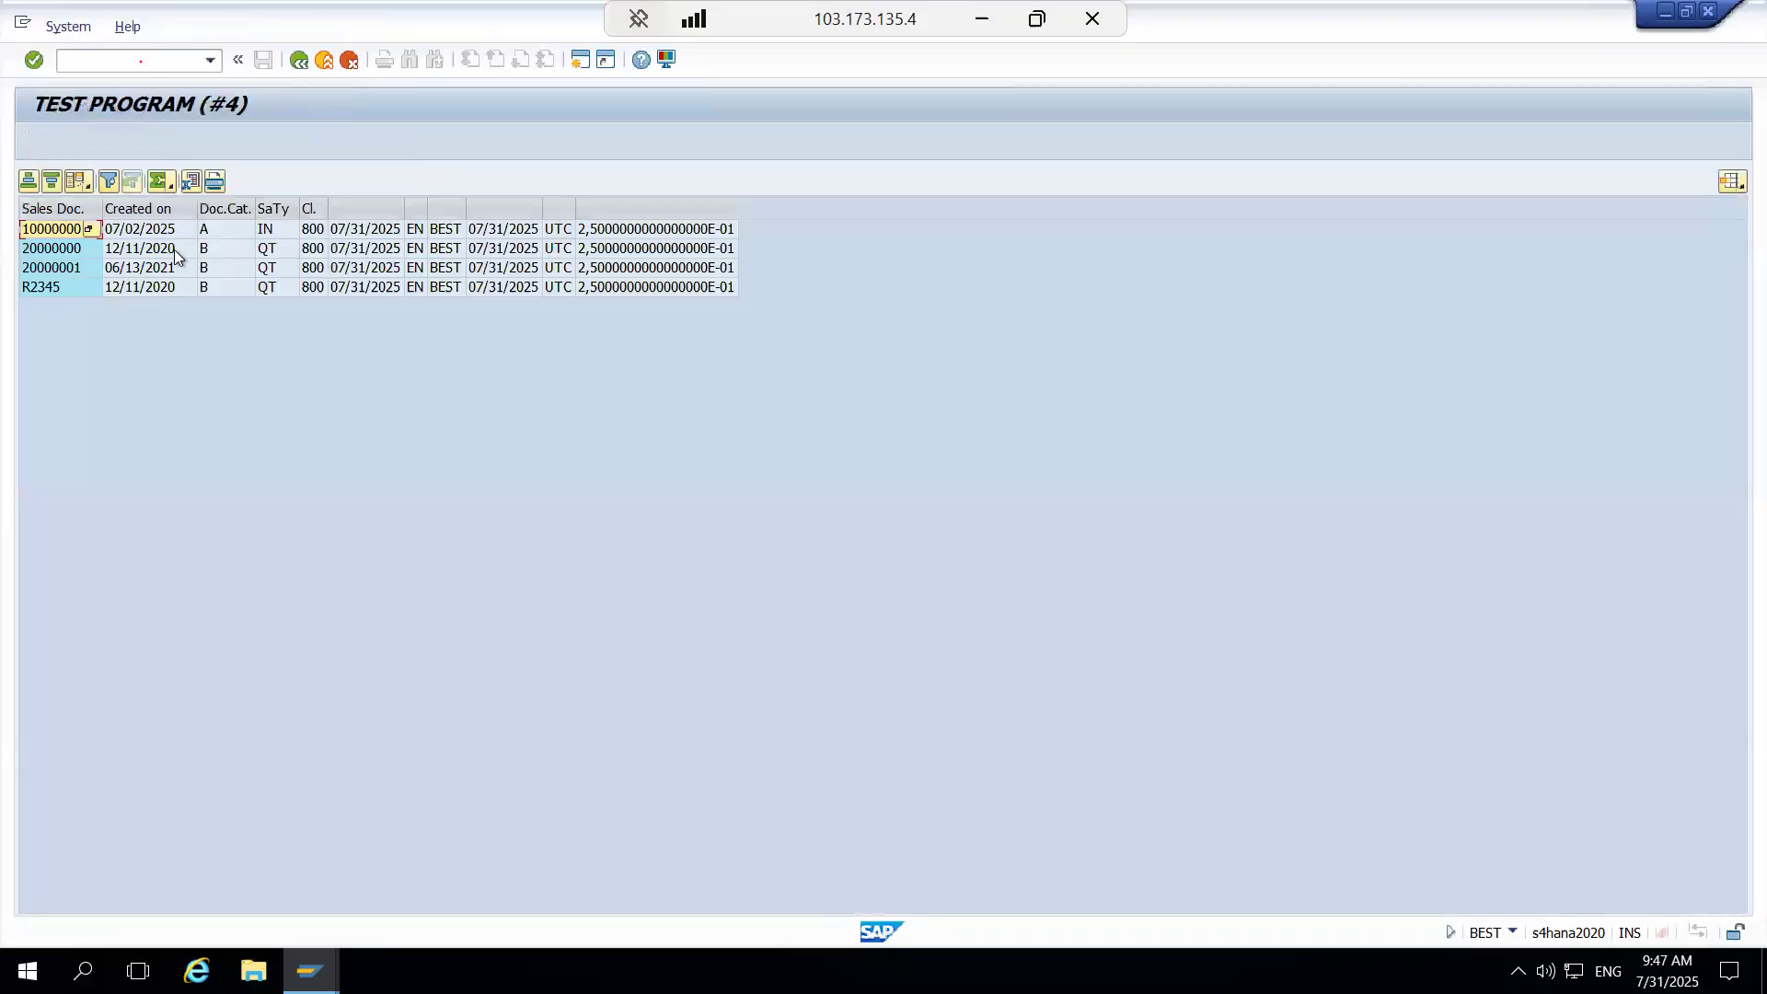
key(F3)
click(280, 180)
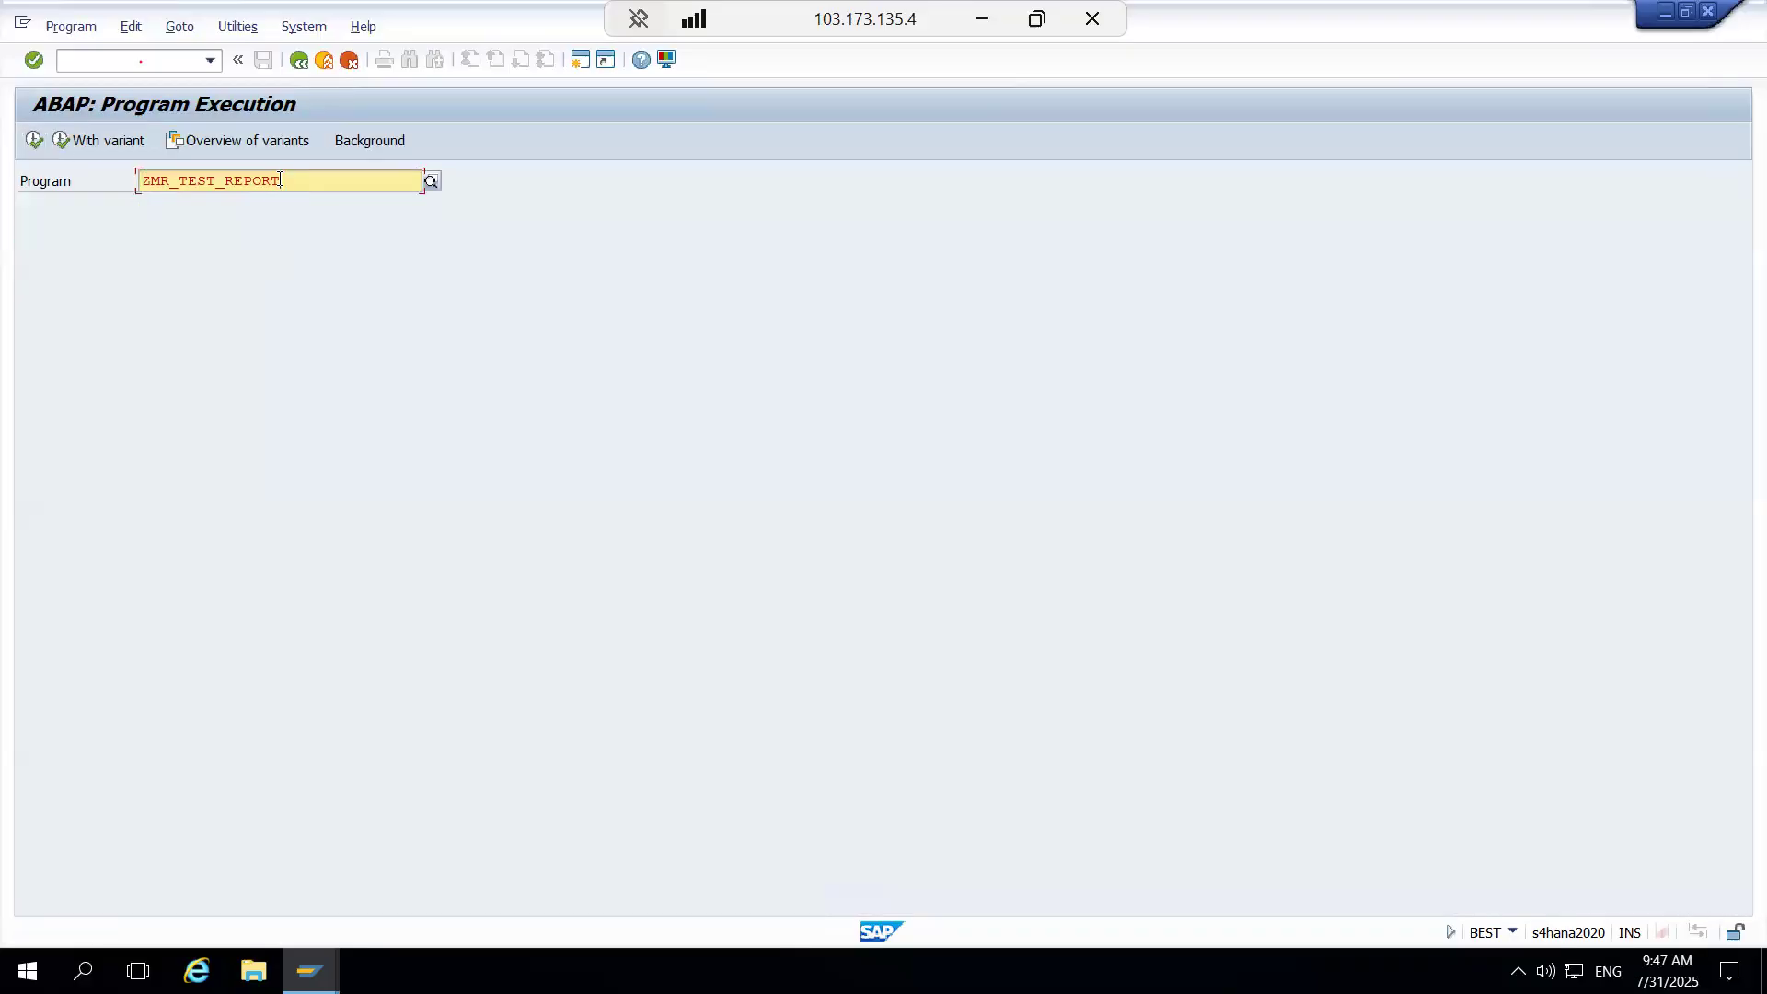
Step: Go to SE93 with /nse93 and enter ZZMR_TEST_REPORT as the transaction code
click(145, 58)
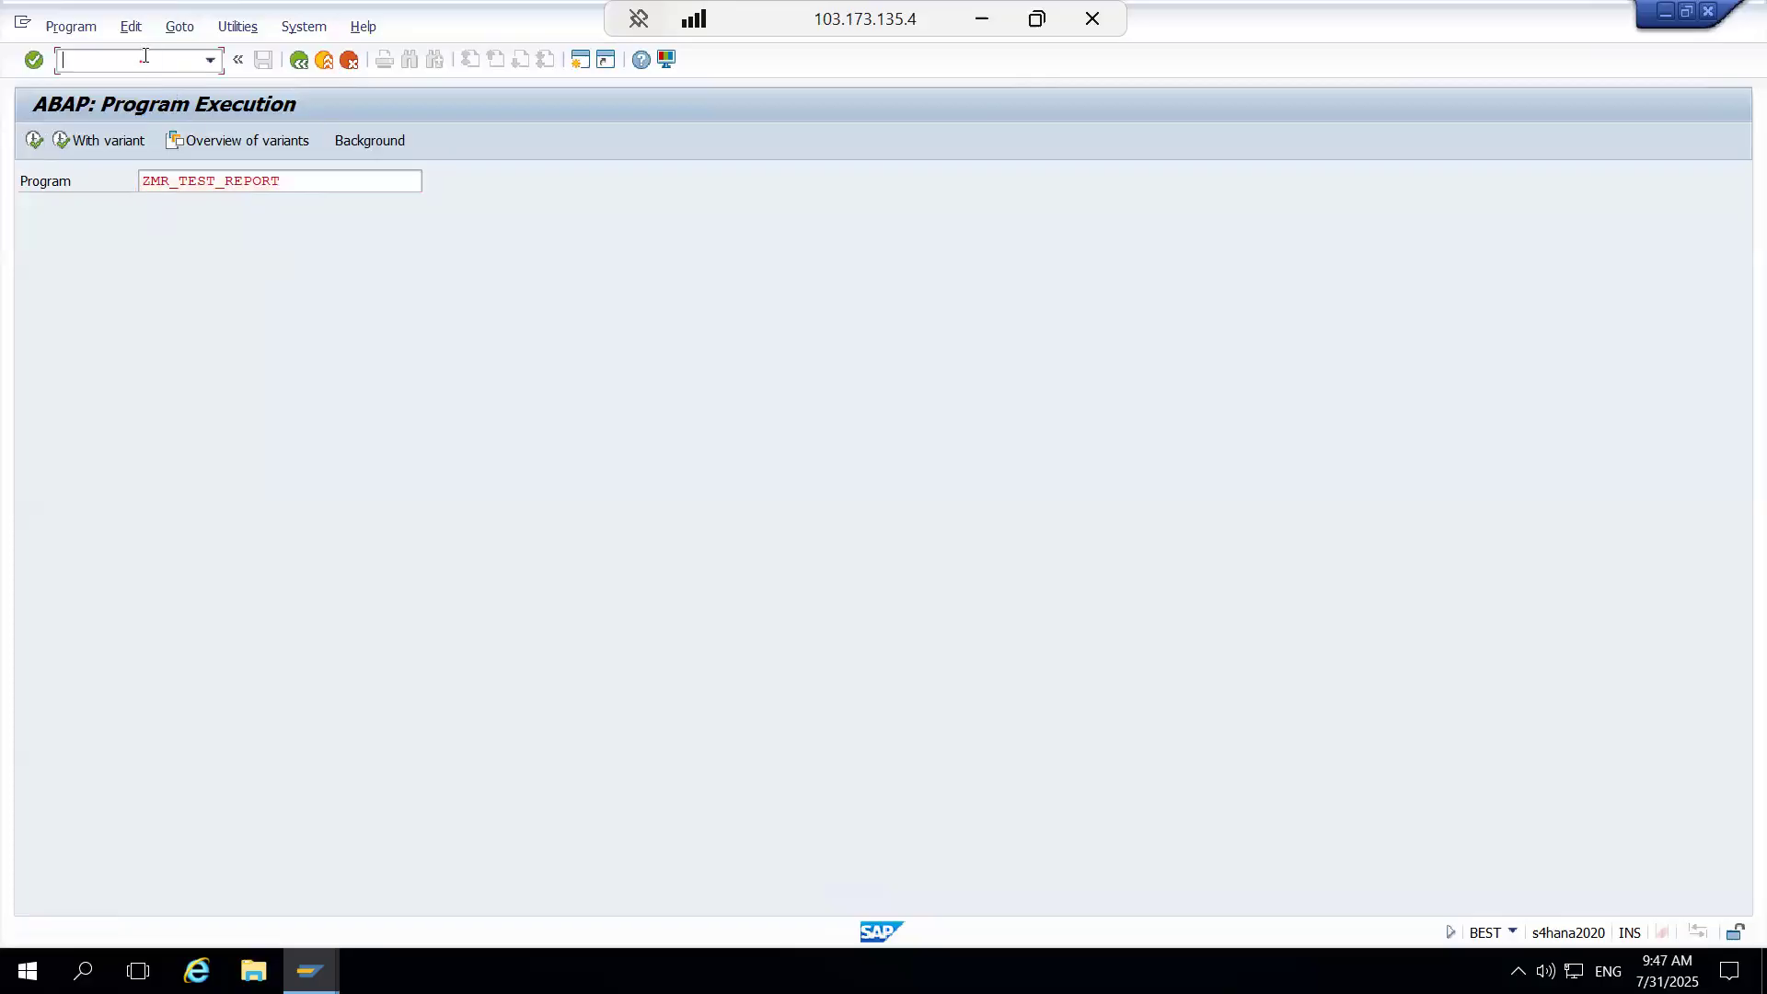
text(/nse93)
key(Return)
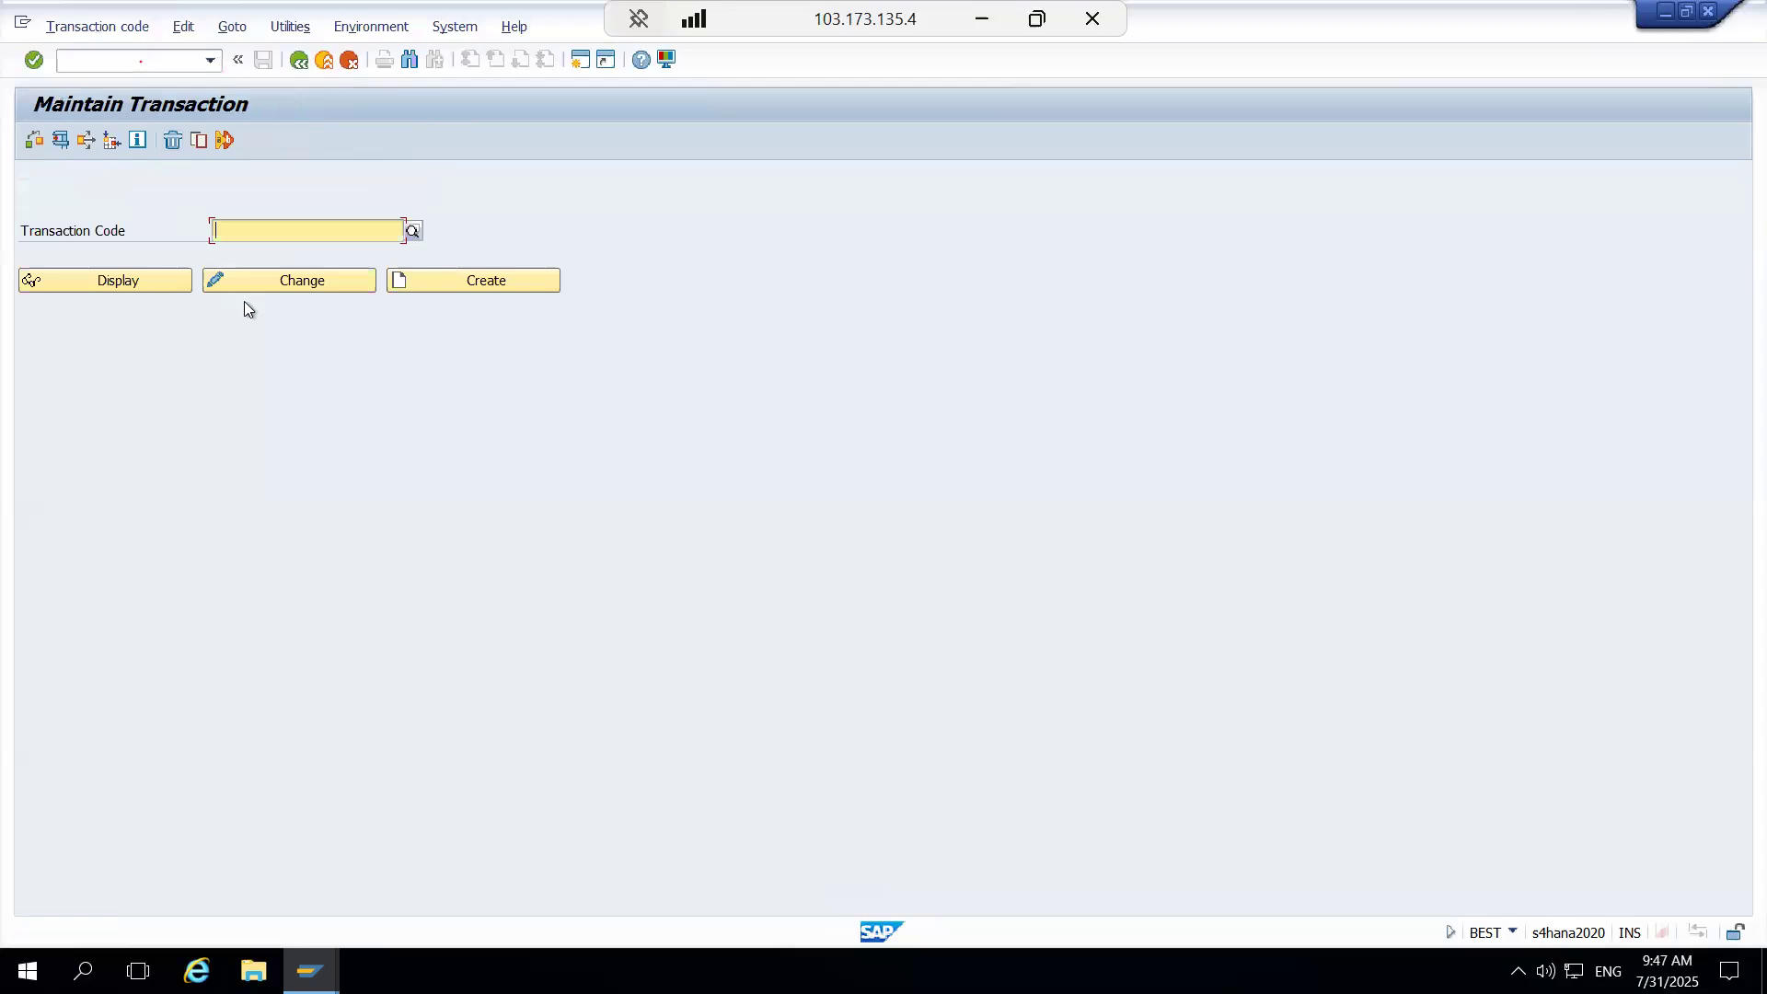
text(z)
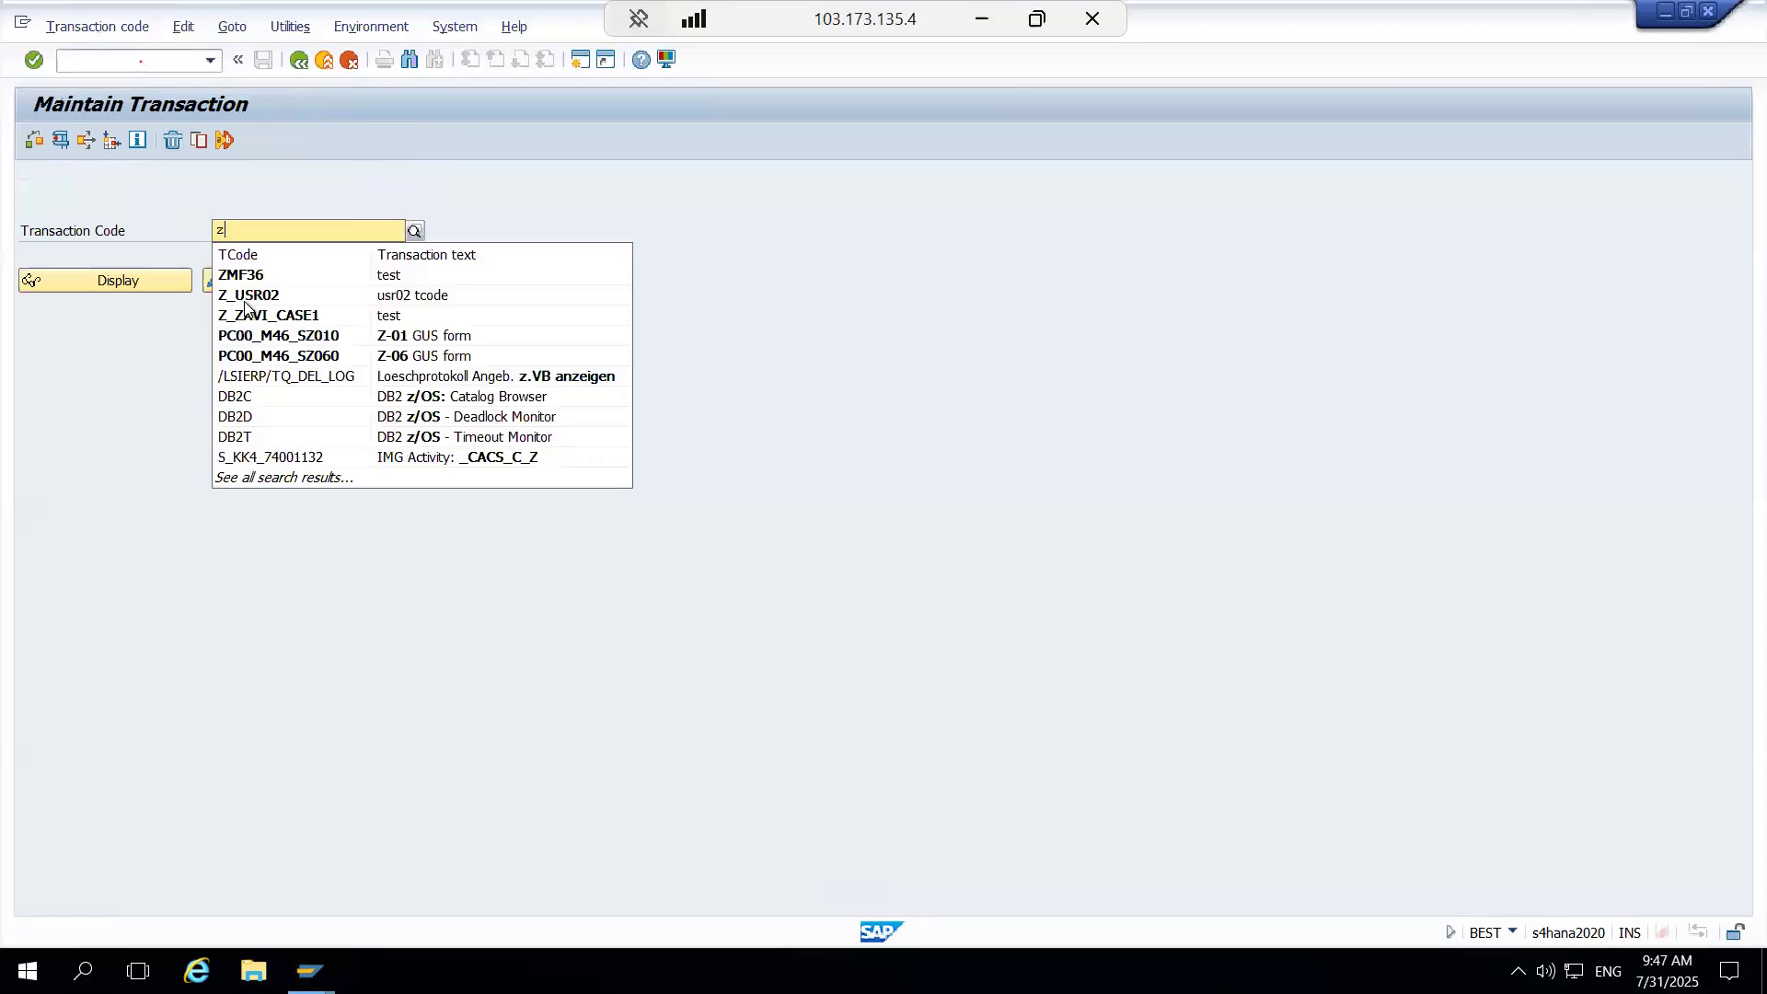
key(ctrl+v)
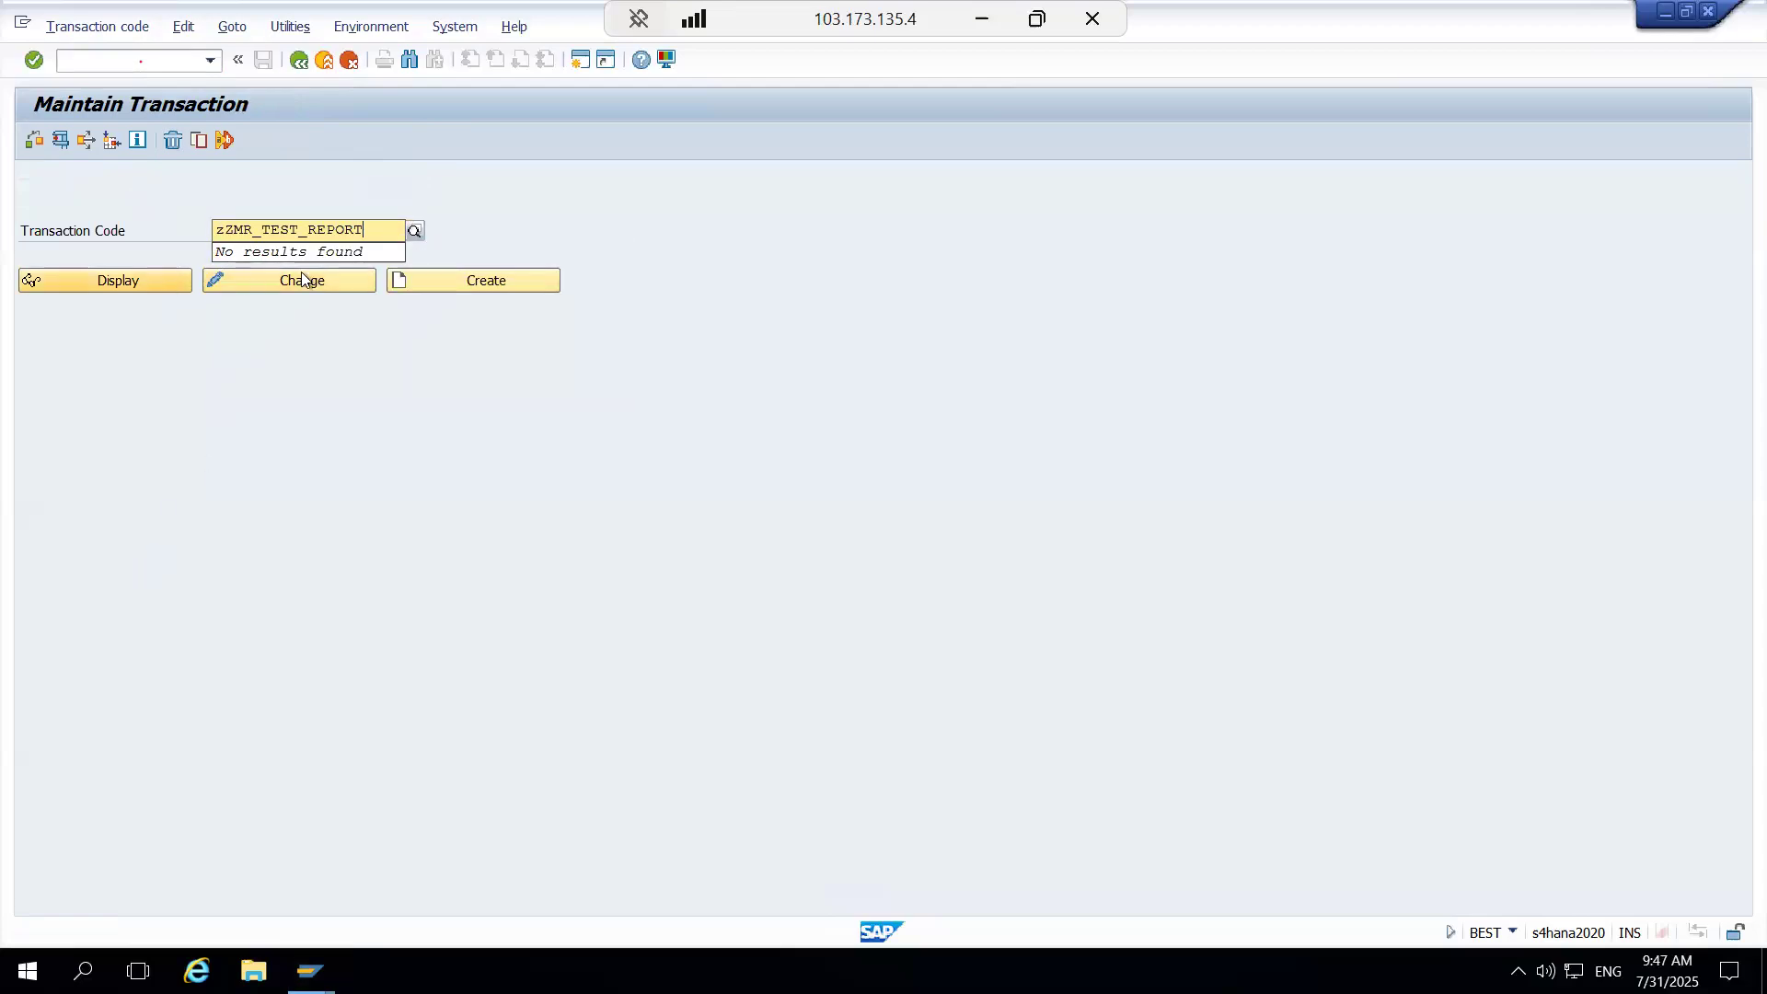
Step: Try creating ZZMR_TEST_REPORT as a parameter transaction with the short text ZMR_TEST_REPORT
click(451, 280)
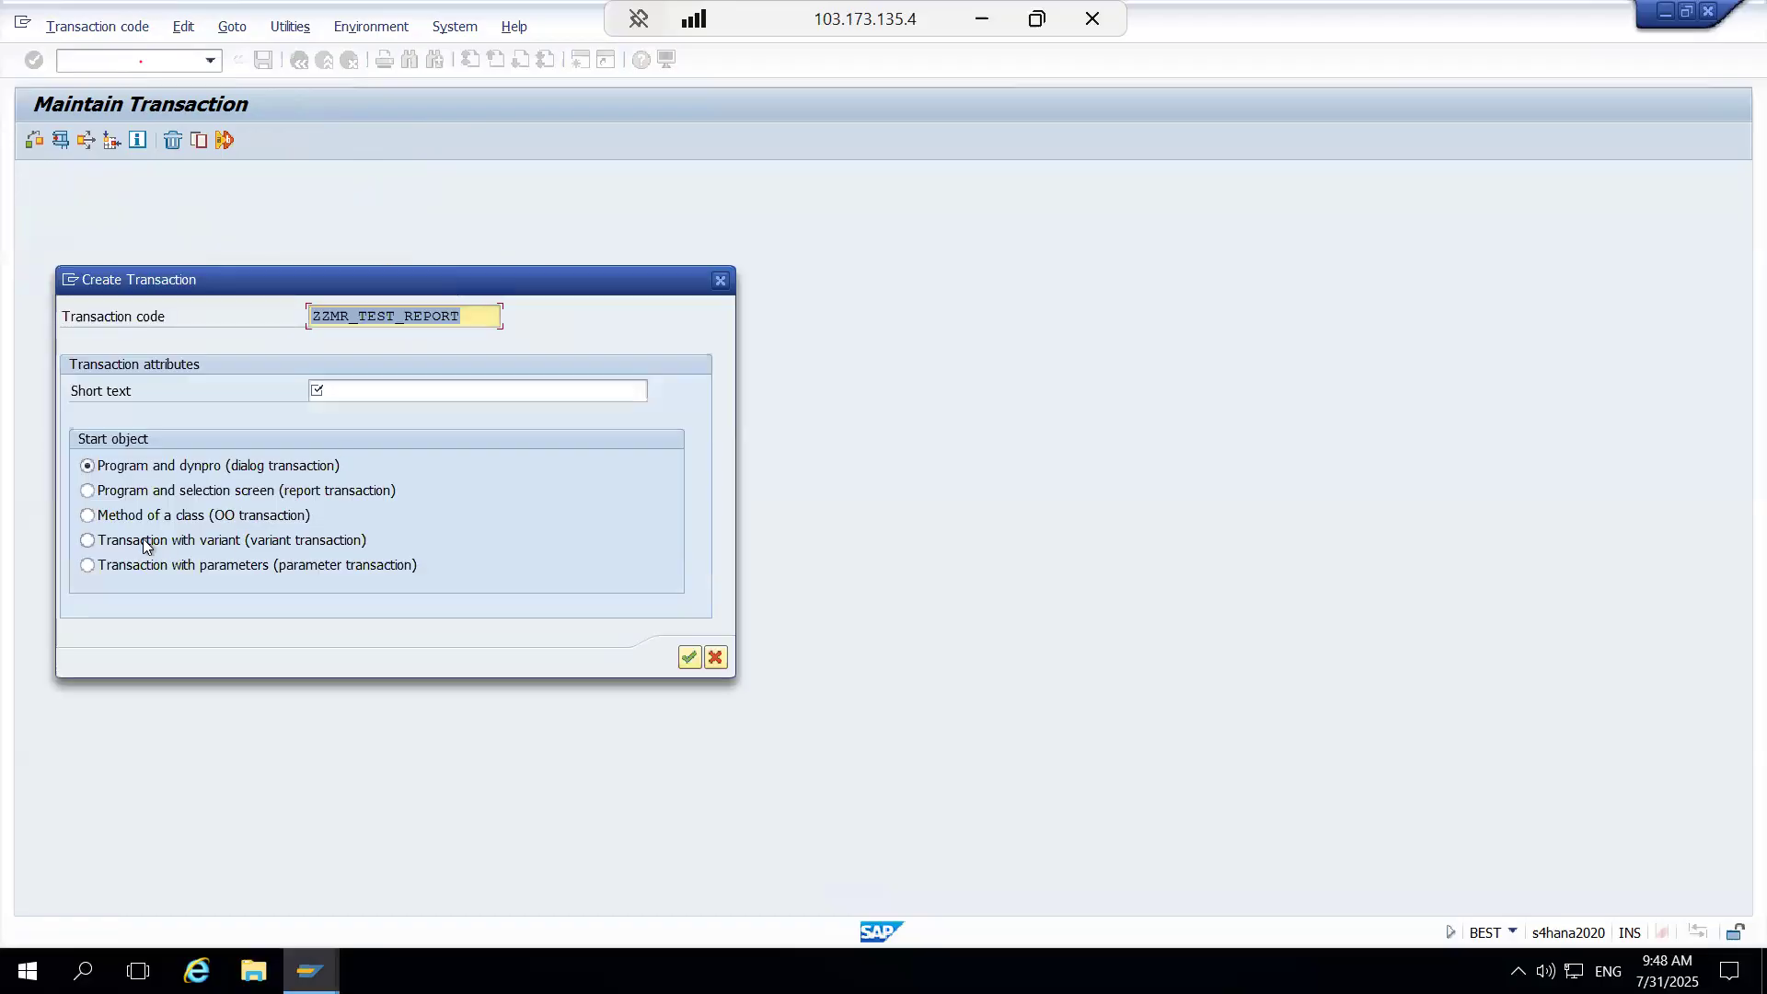
click(87, 565)
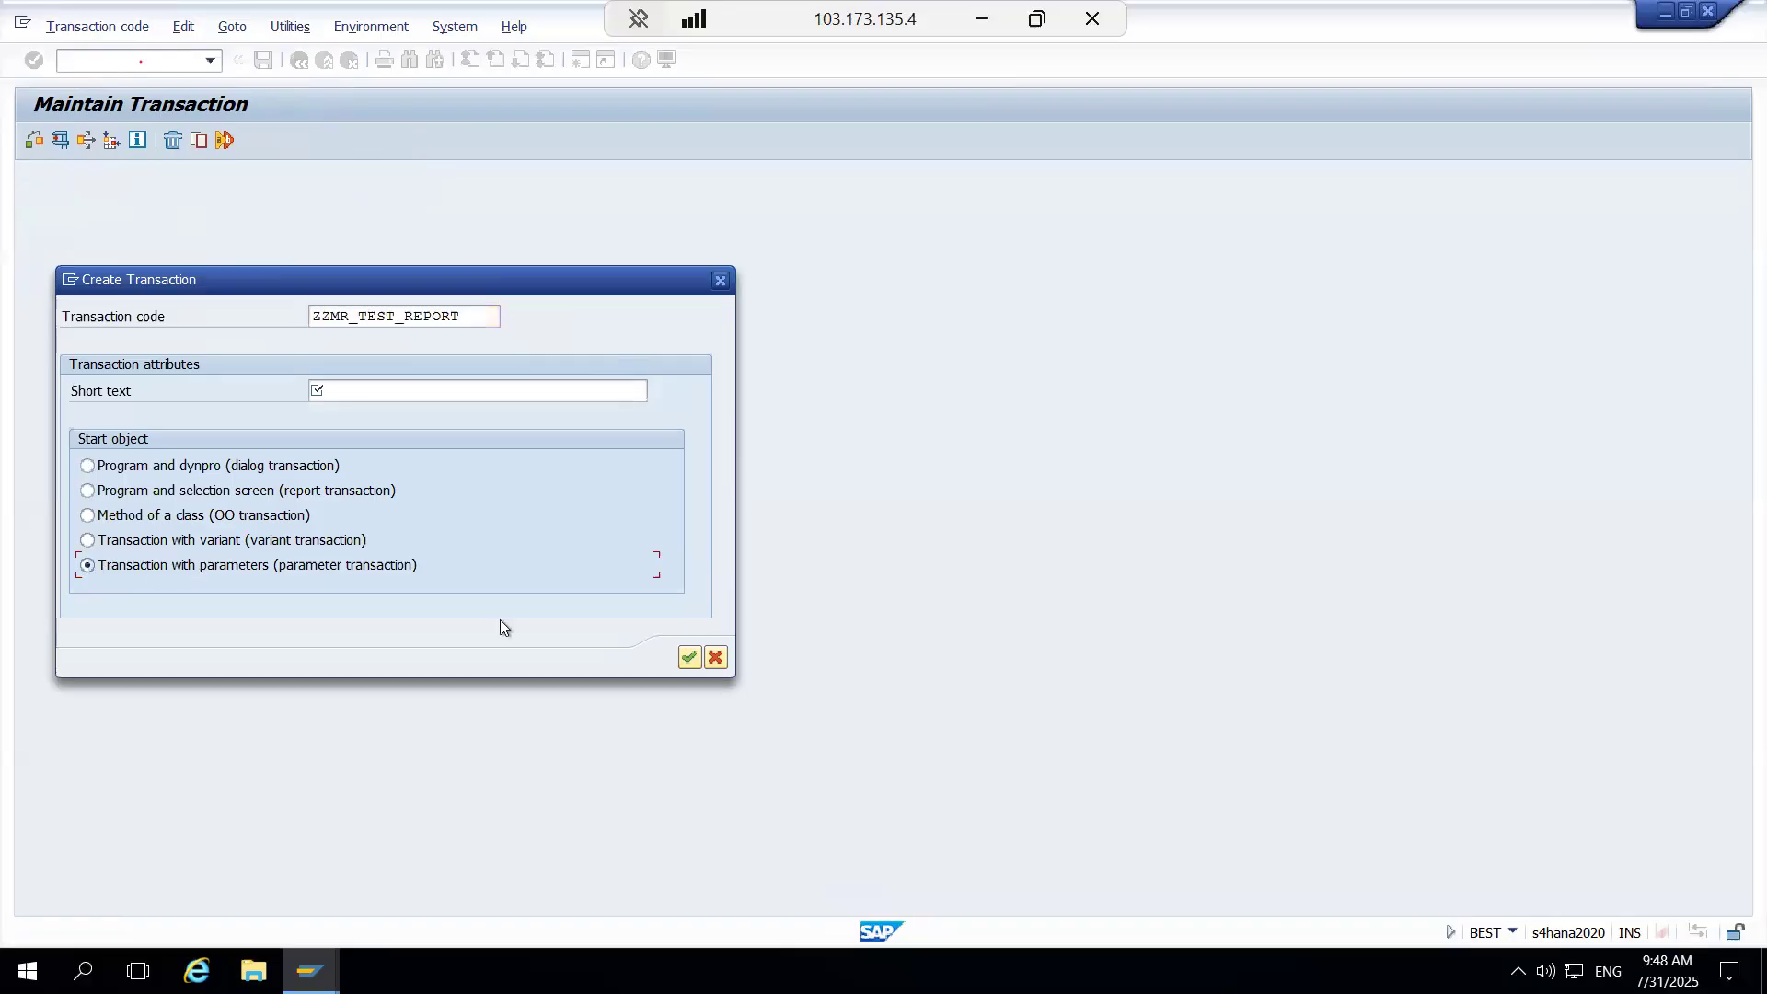
click(692, 660)
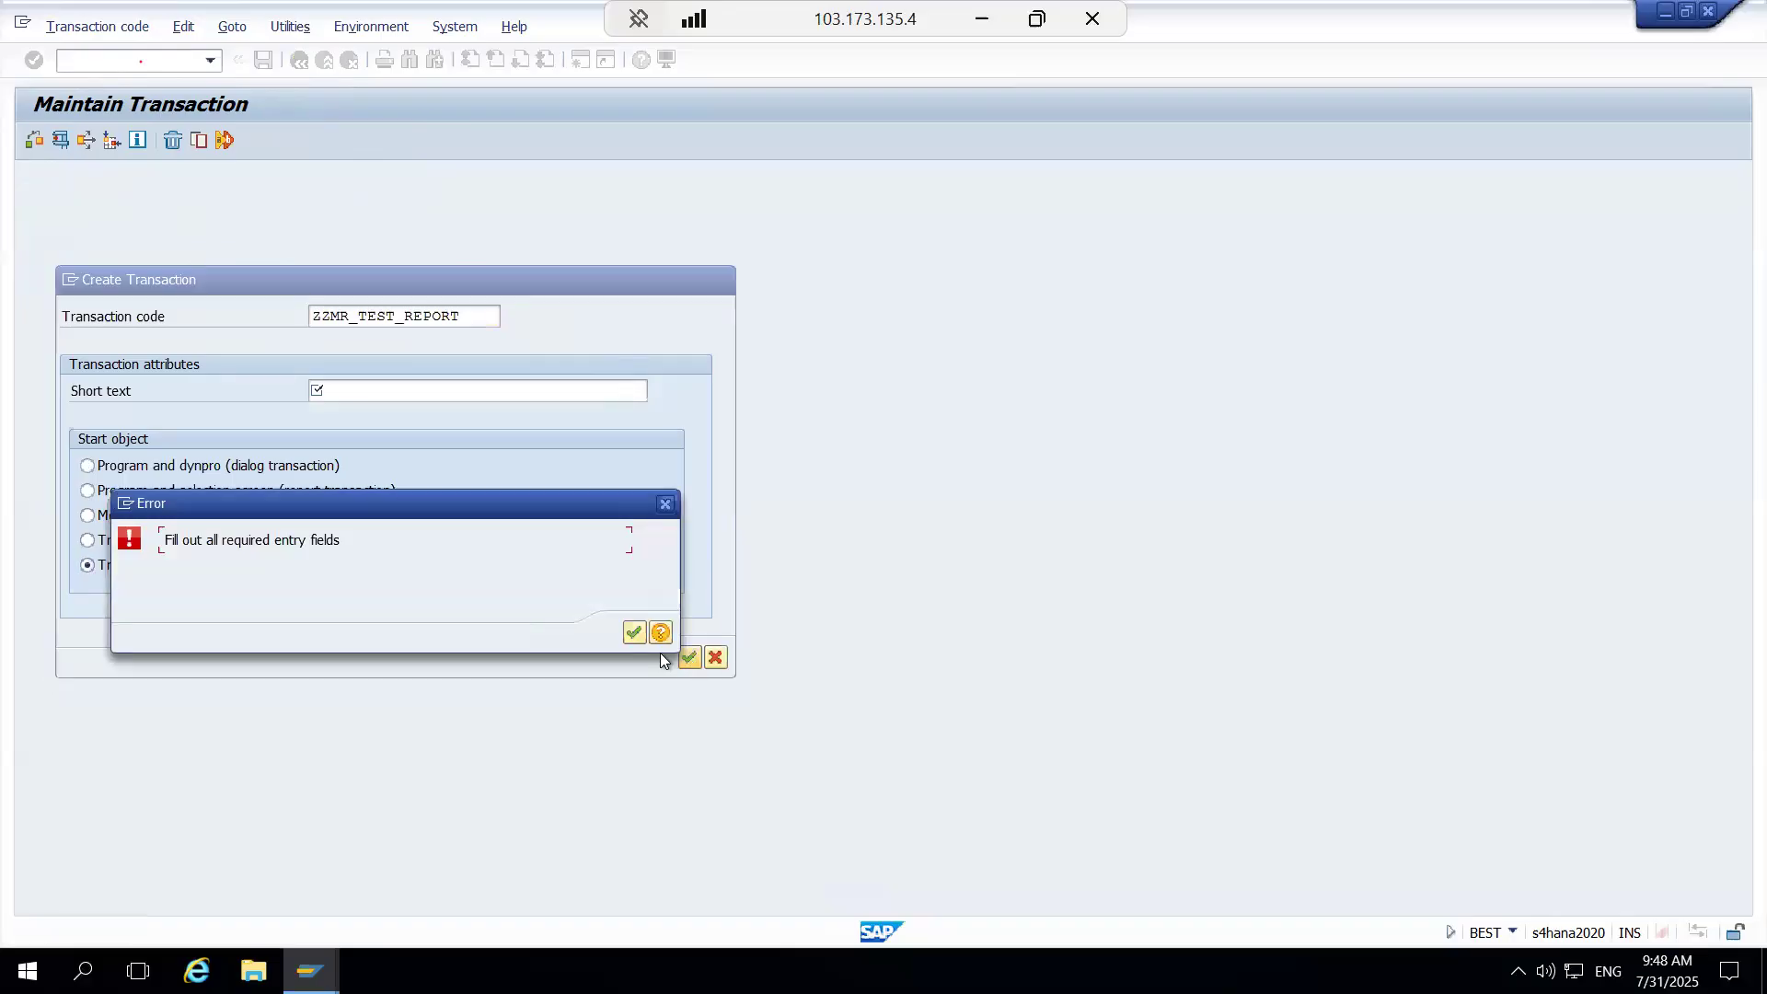
click(635, 633)
text(r)
key(BackSpace)
key(ctrl+v)
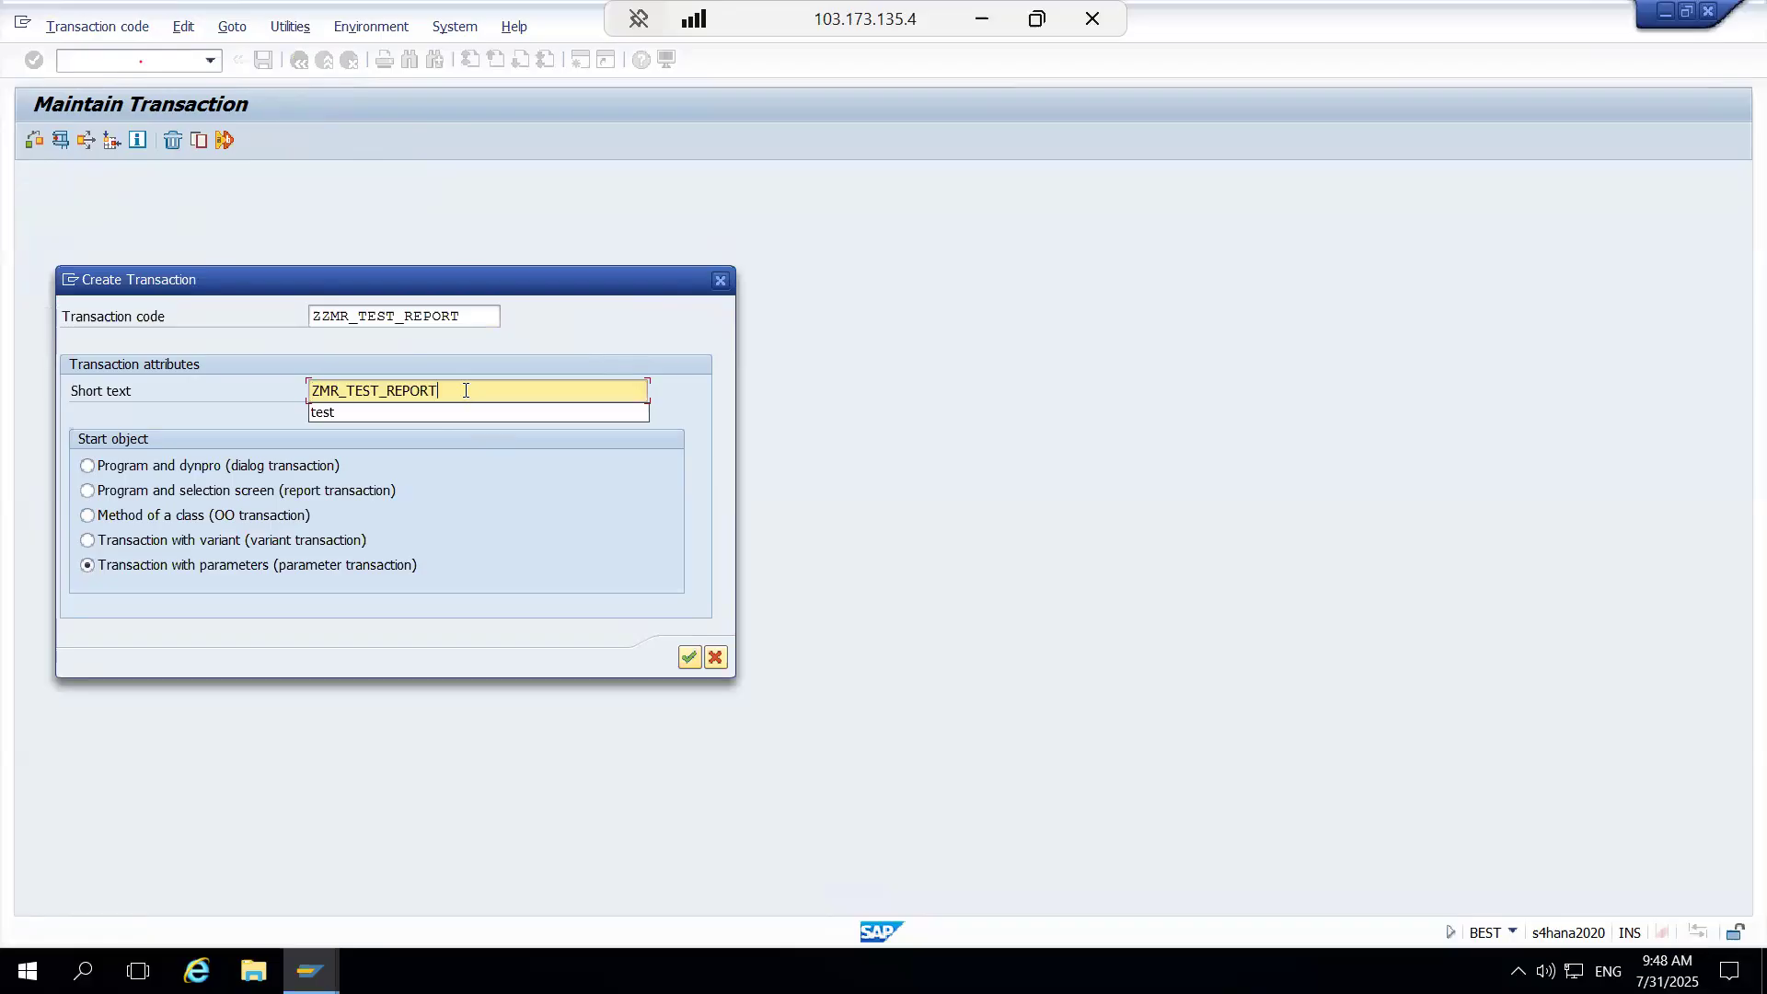
click(689, 656)
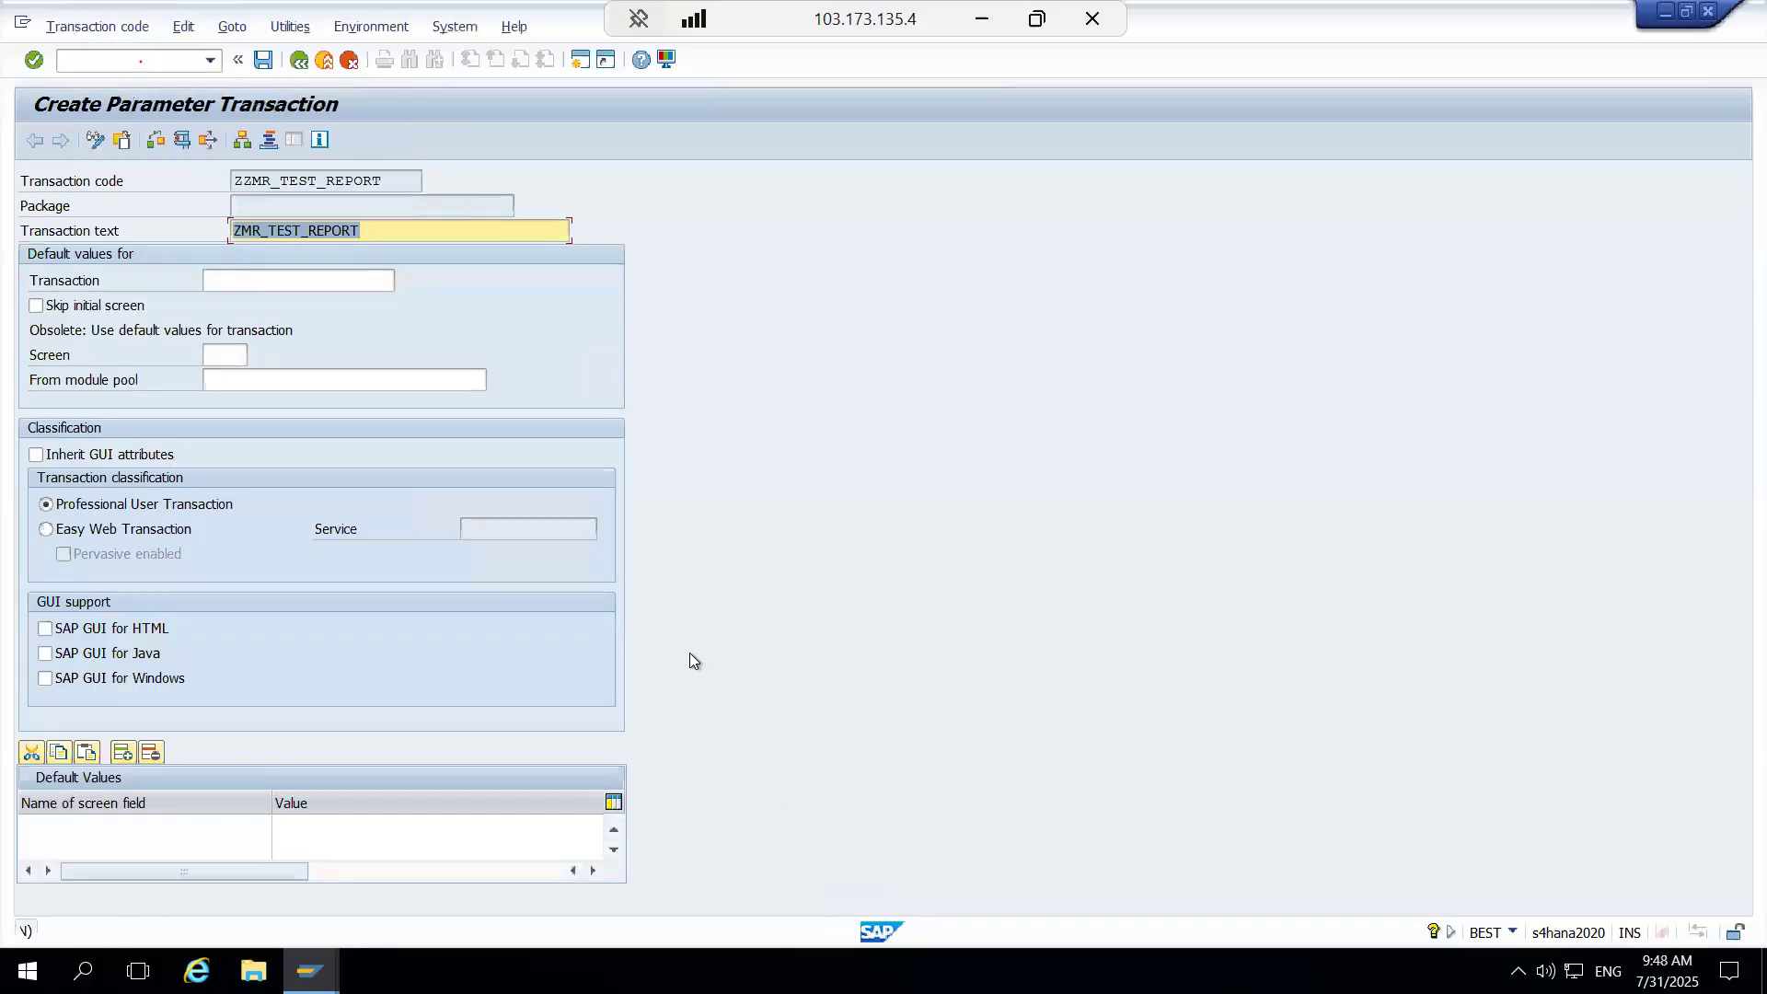
Step: Try SA38 as the parameter transaction's default transaction, look for its screen fields and leave without saving
click(236, 282)
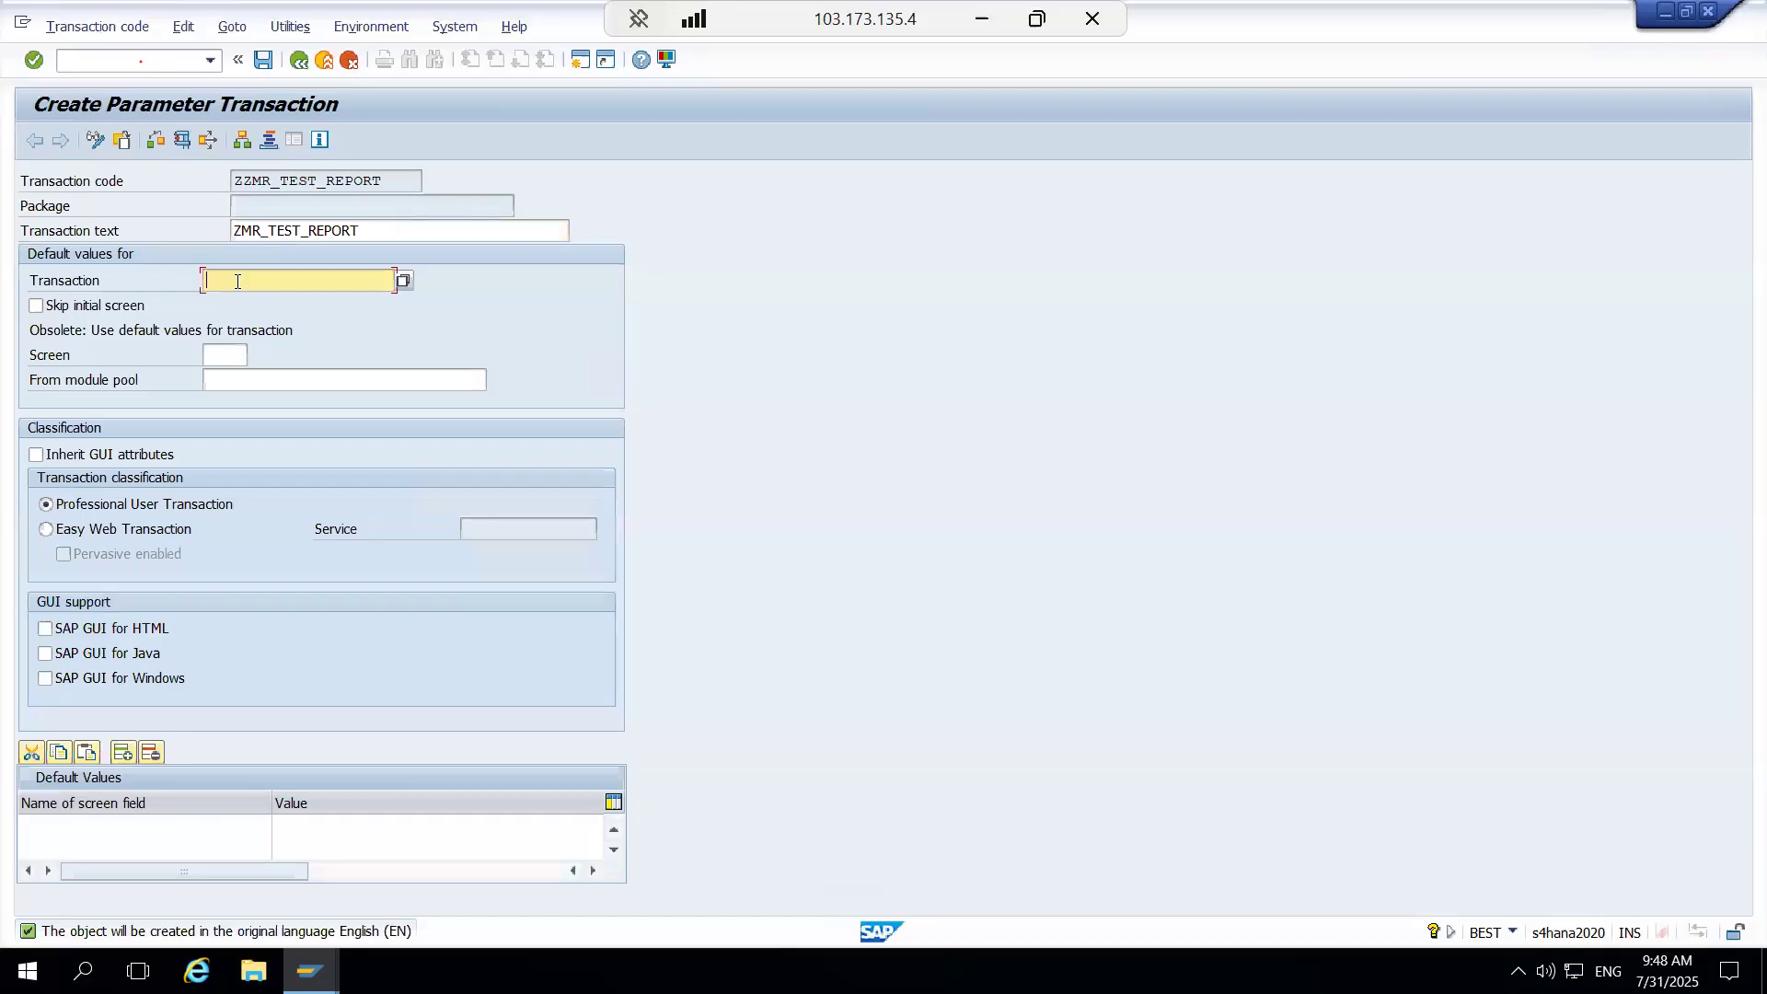
text(S)
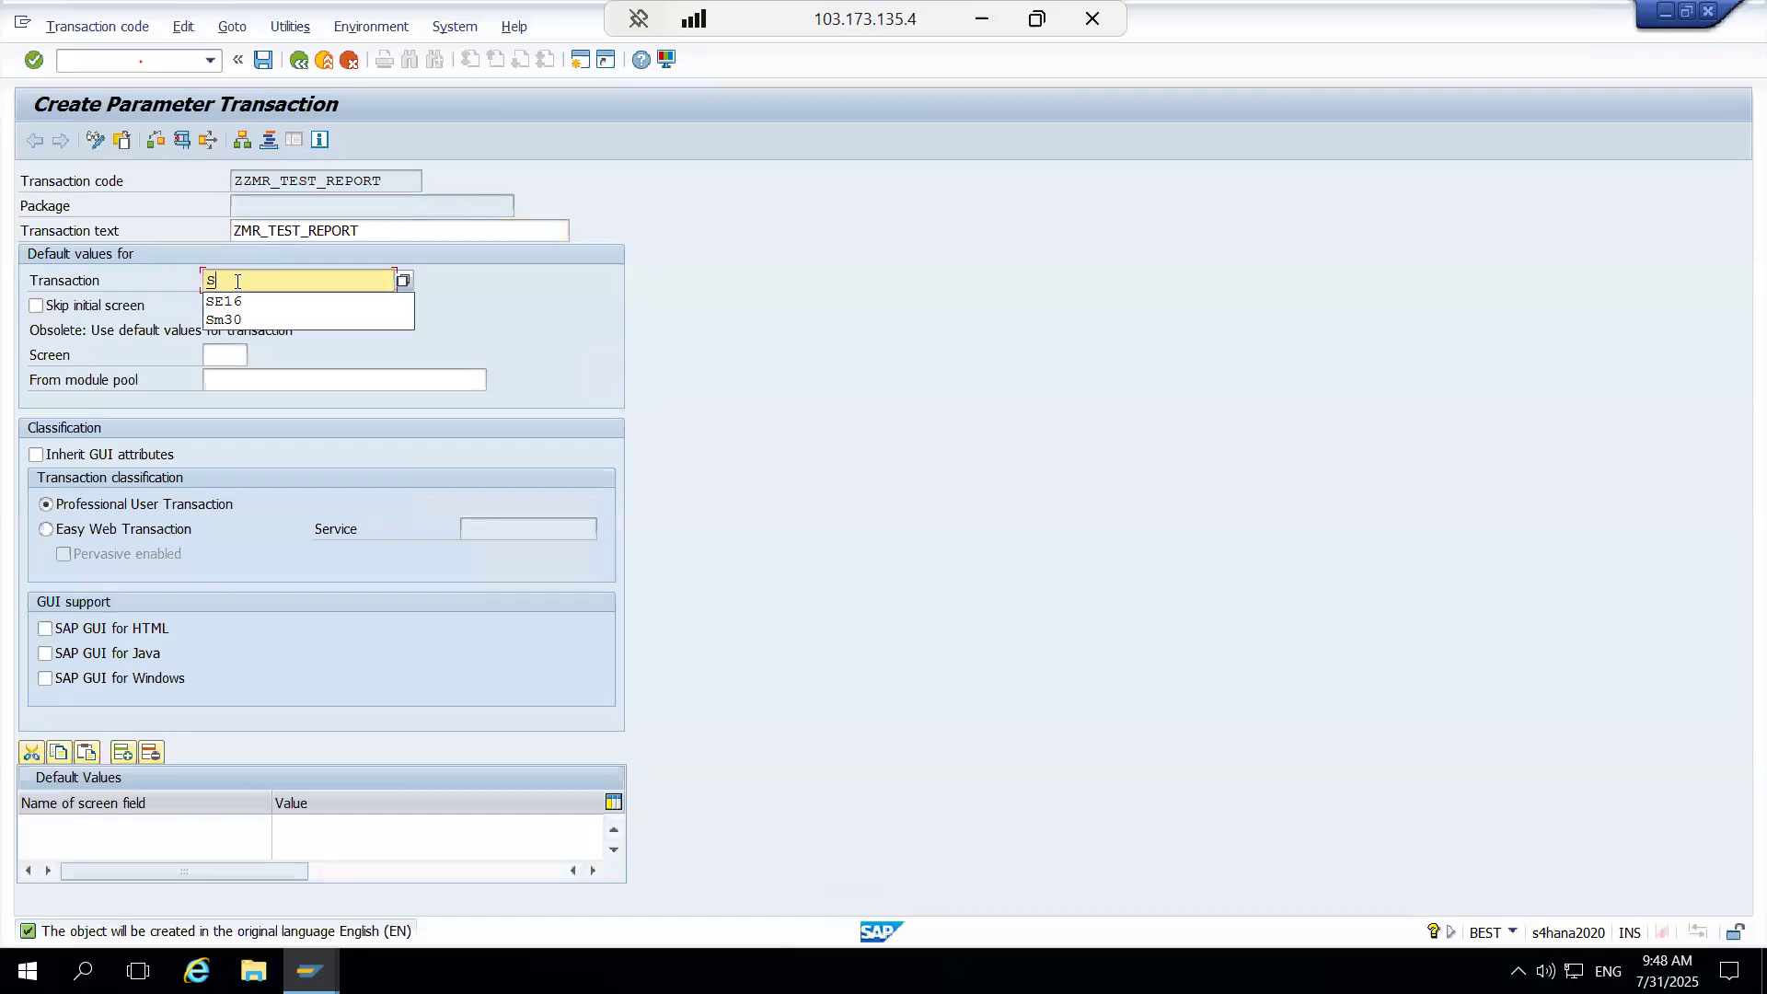
text(A38)
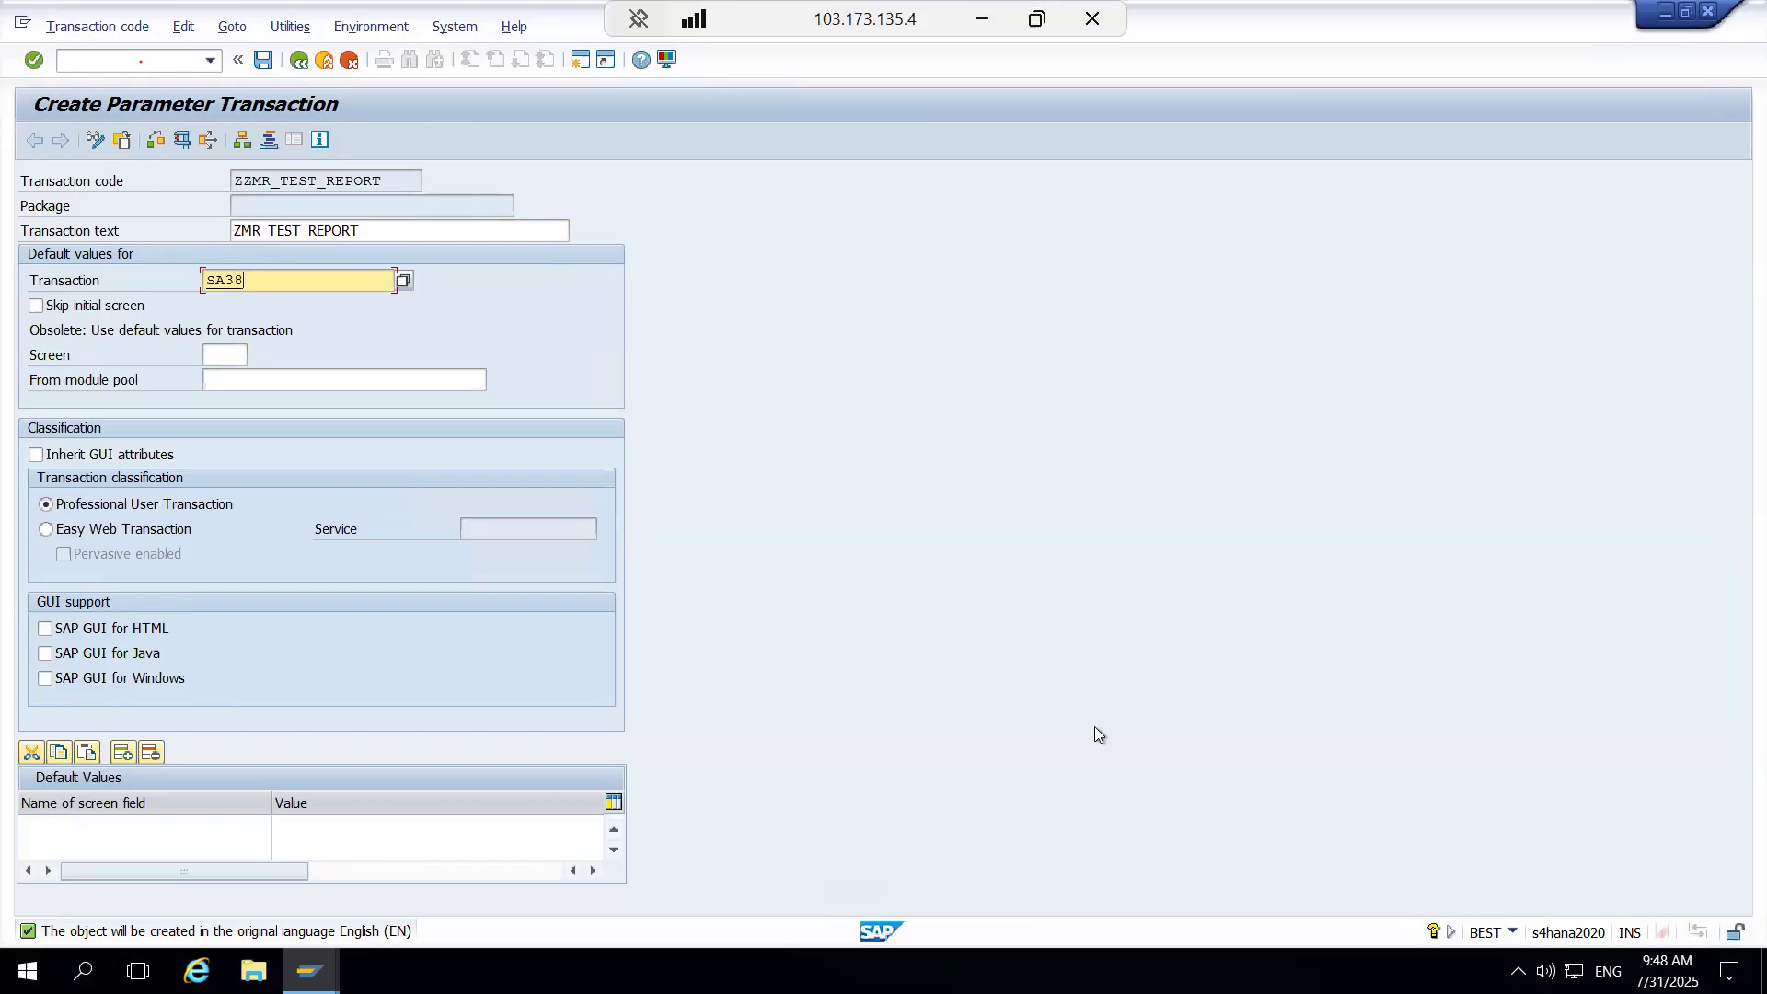
click(179, 825)
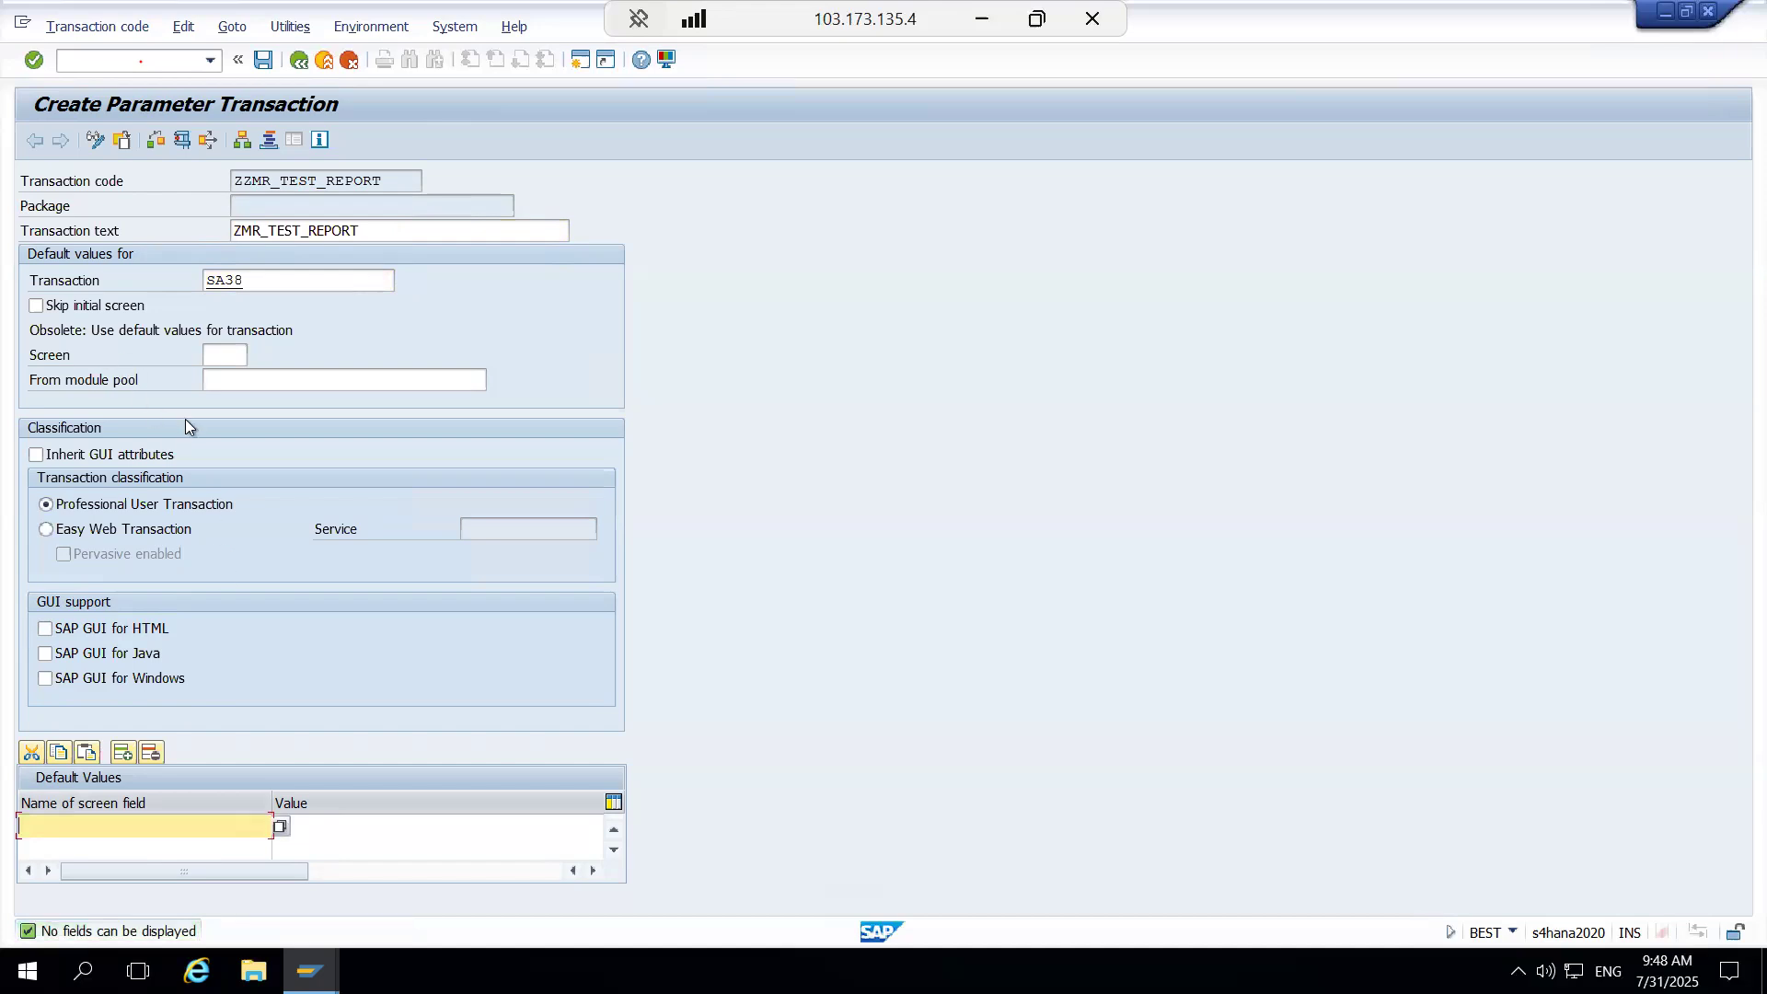
key(F3)
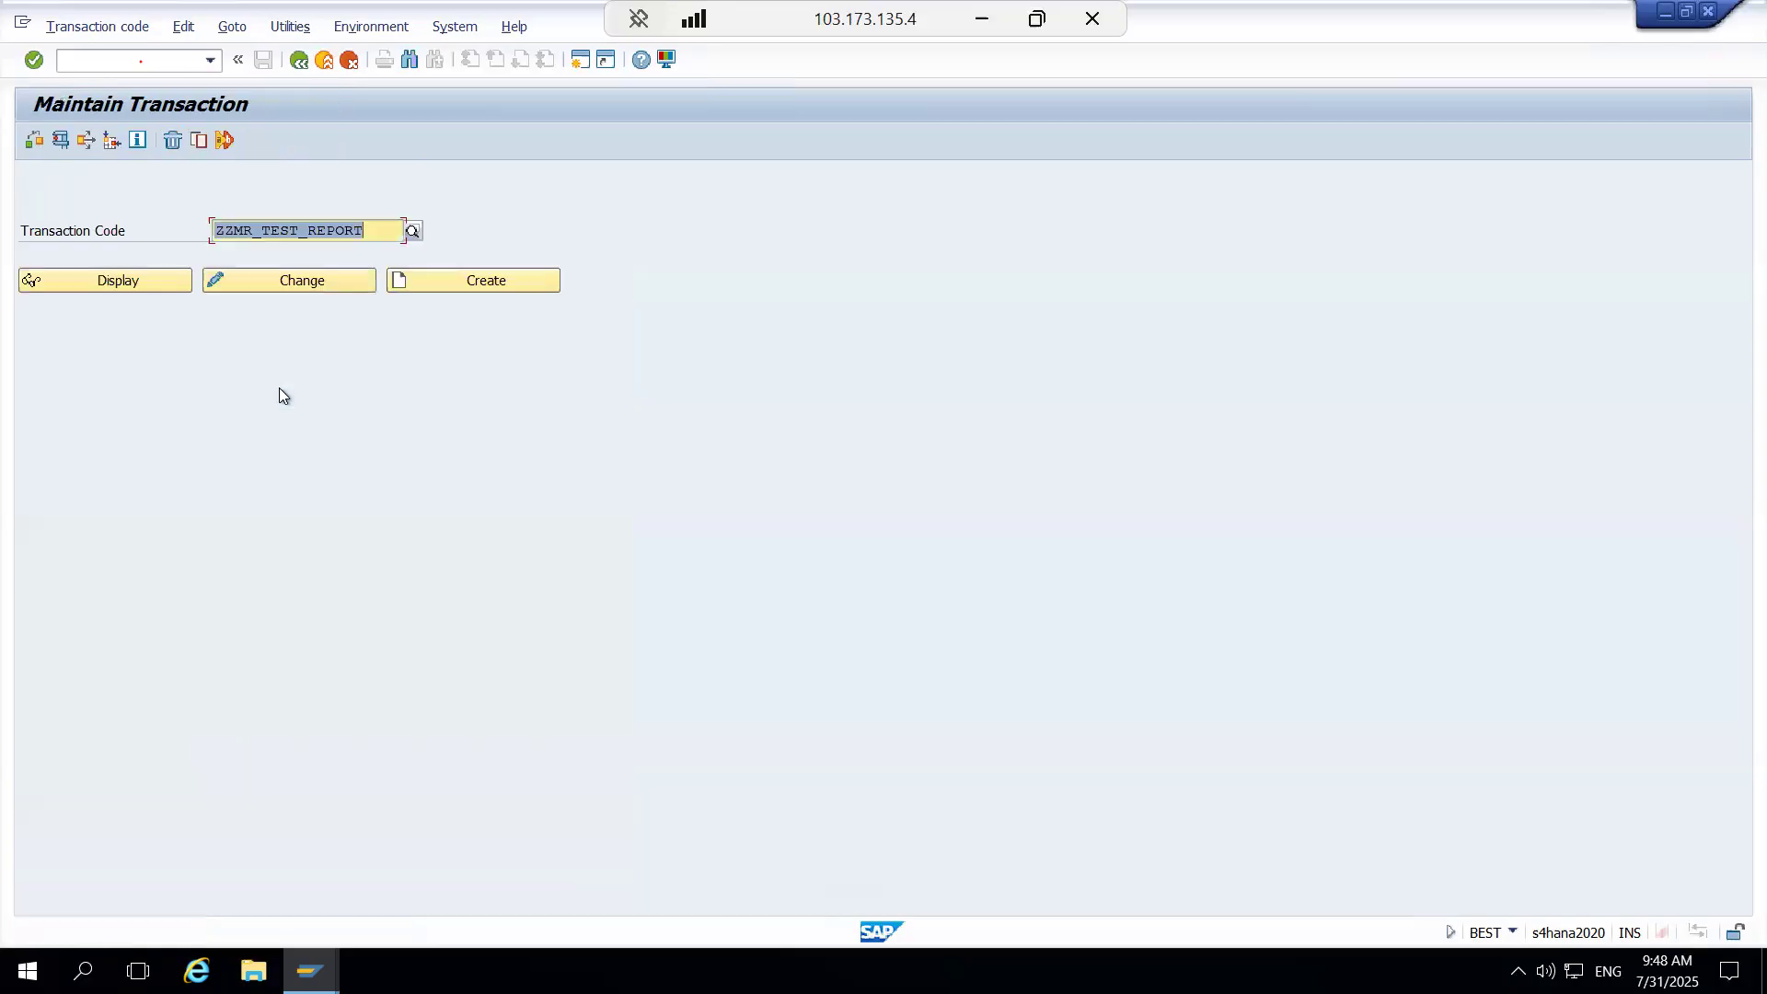
Step: Start creating ZZMR_TEST_REPORT again as a parameter transaction with the short text t
click(444, 280)
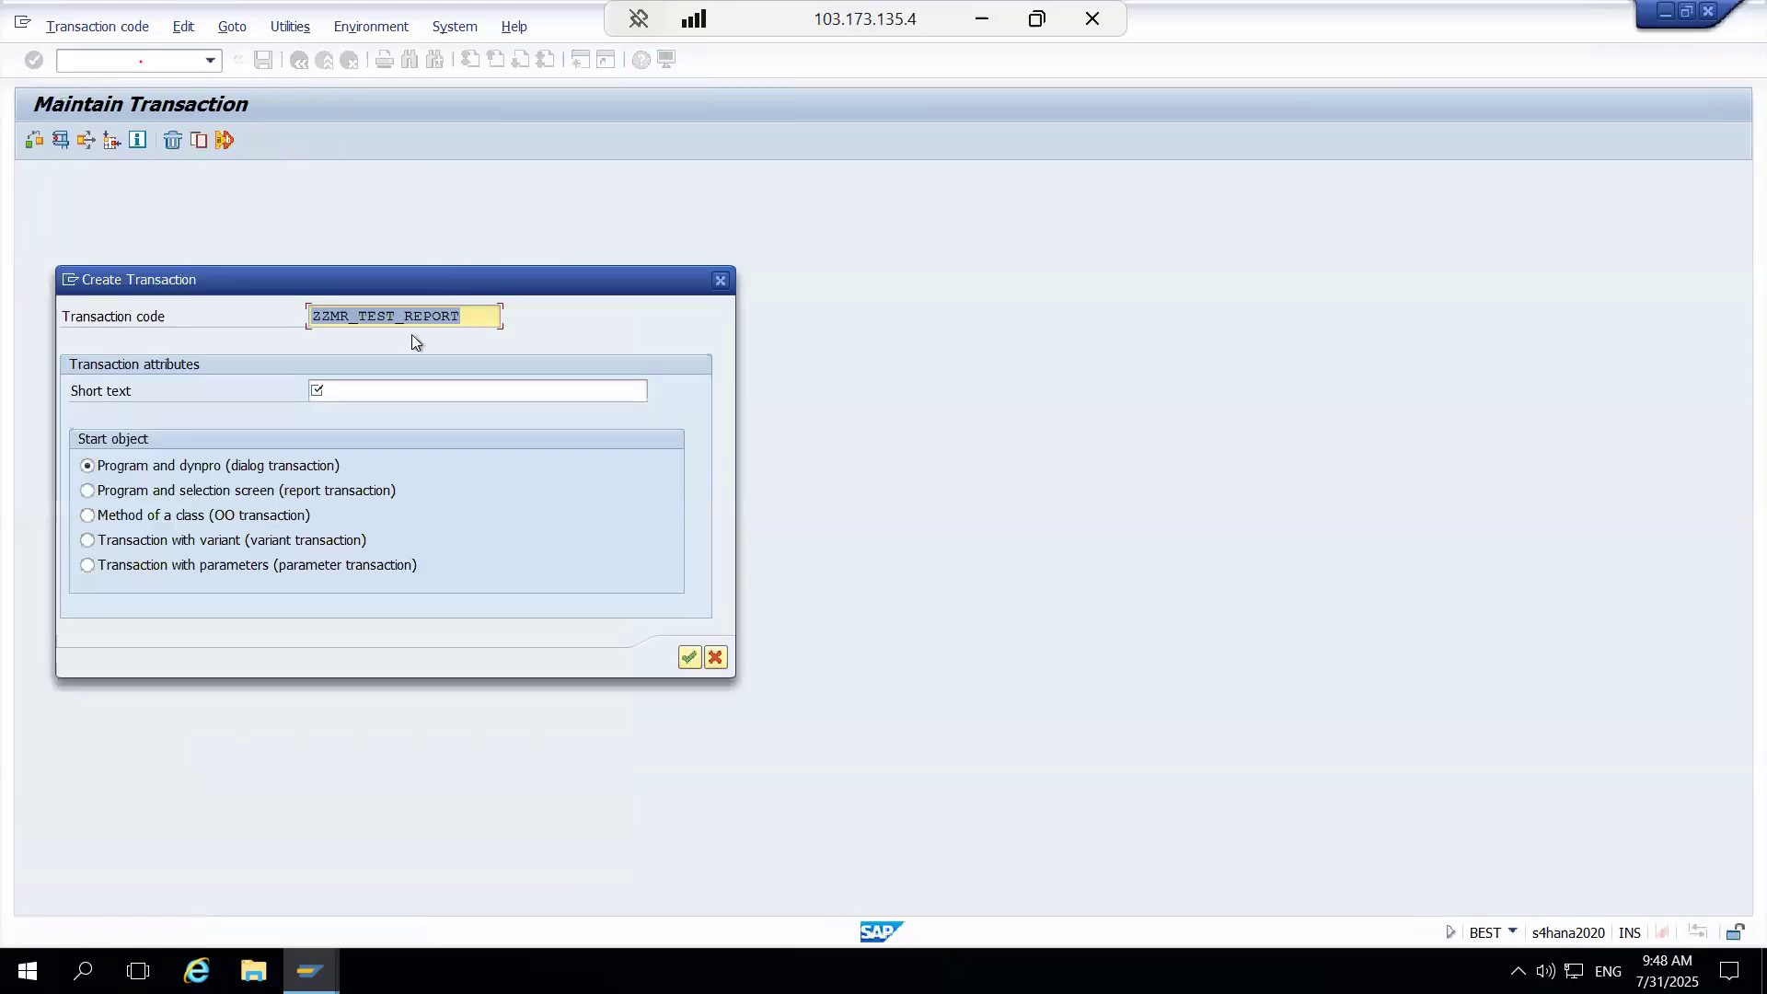
click(396, 395)
text(t)
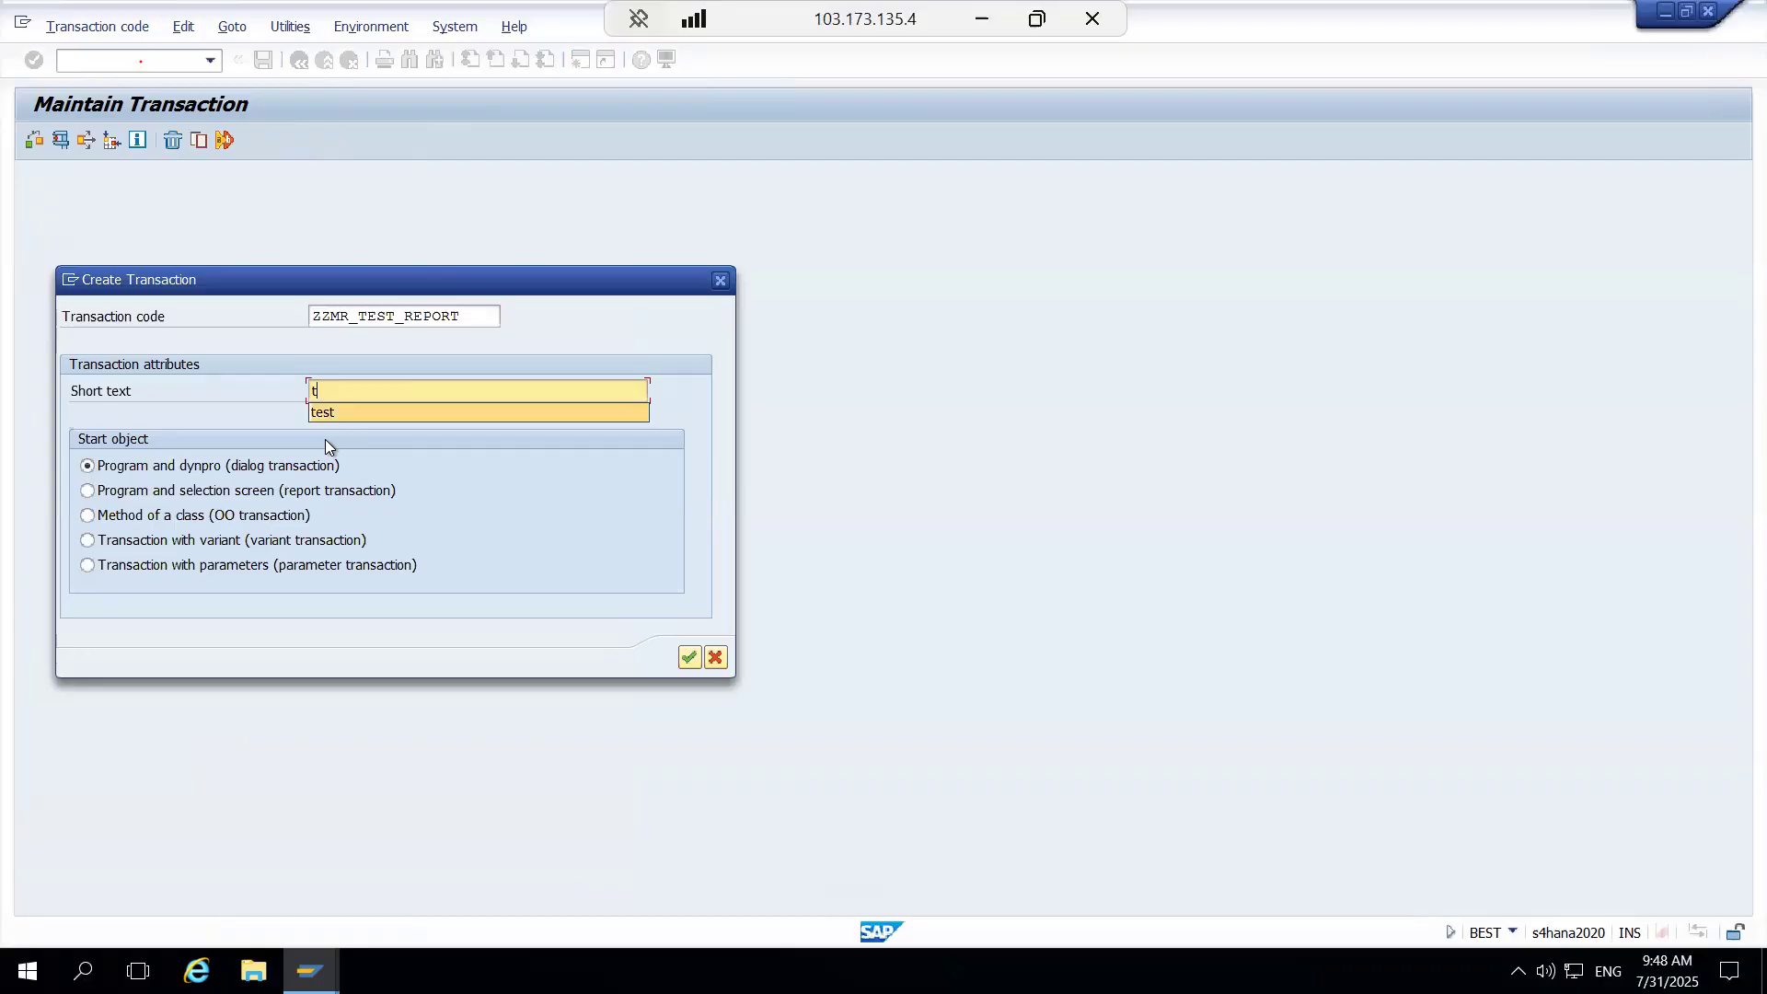
click(89, 563)
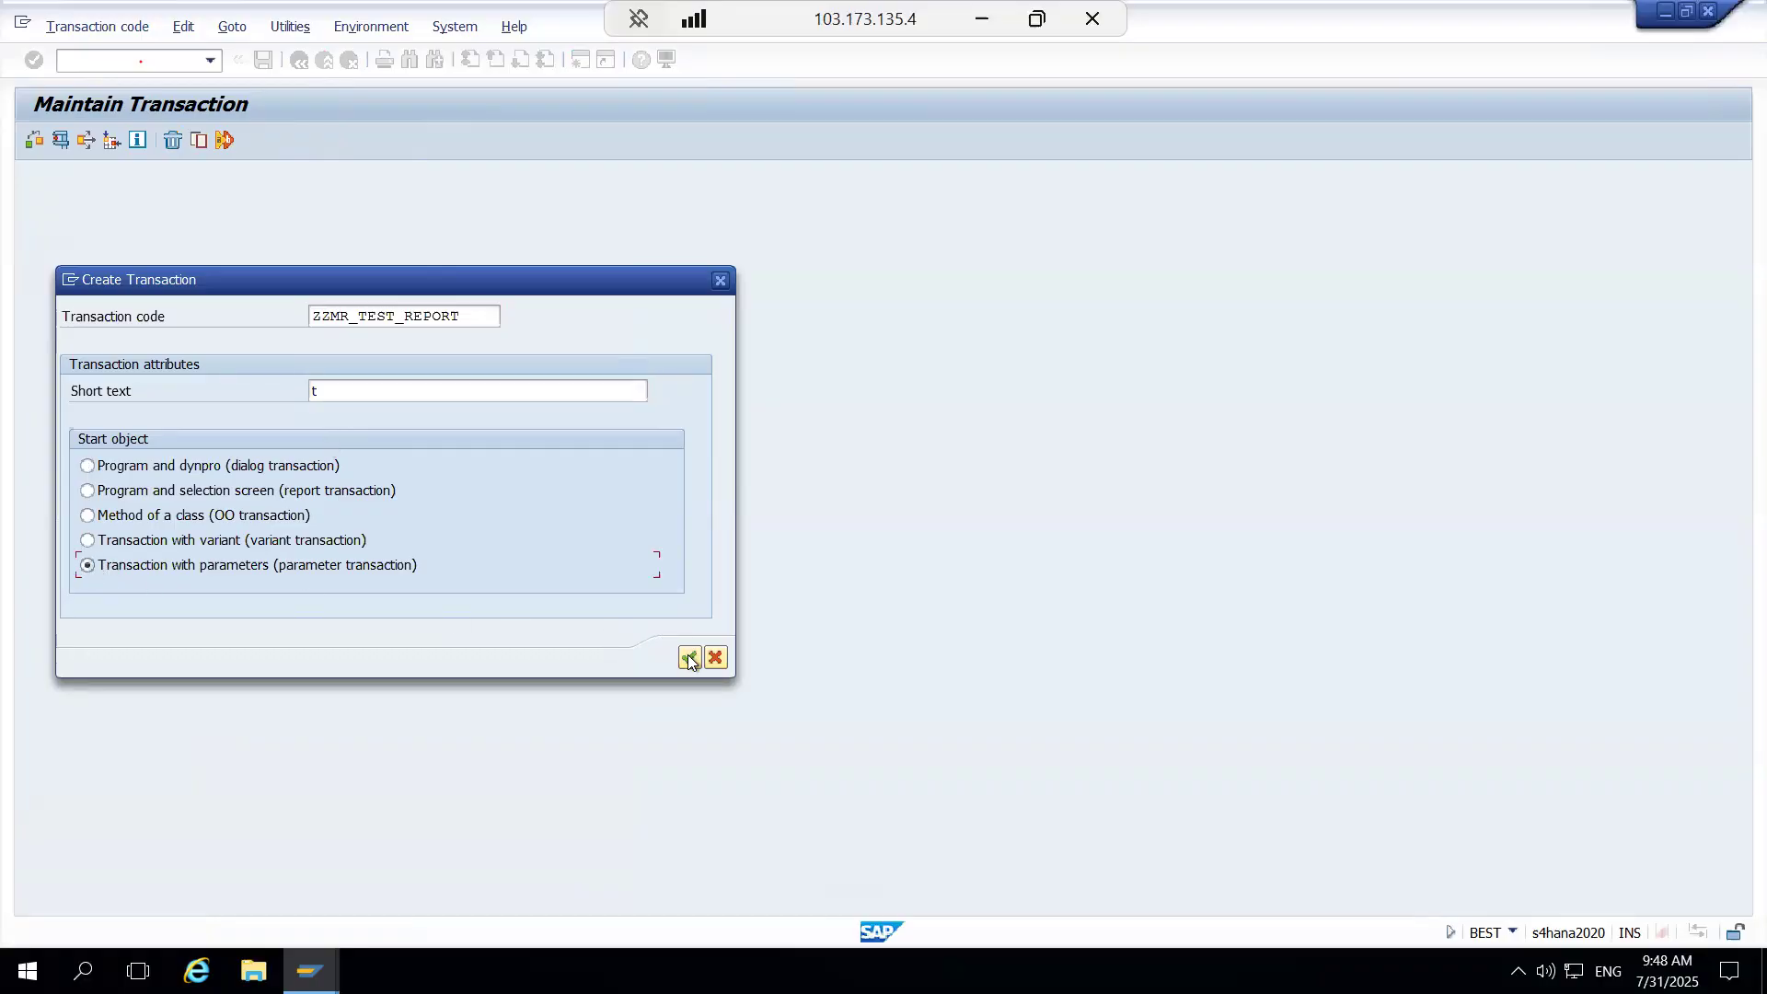
click(690, 658)
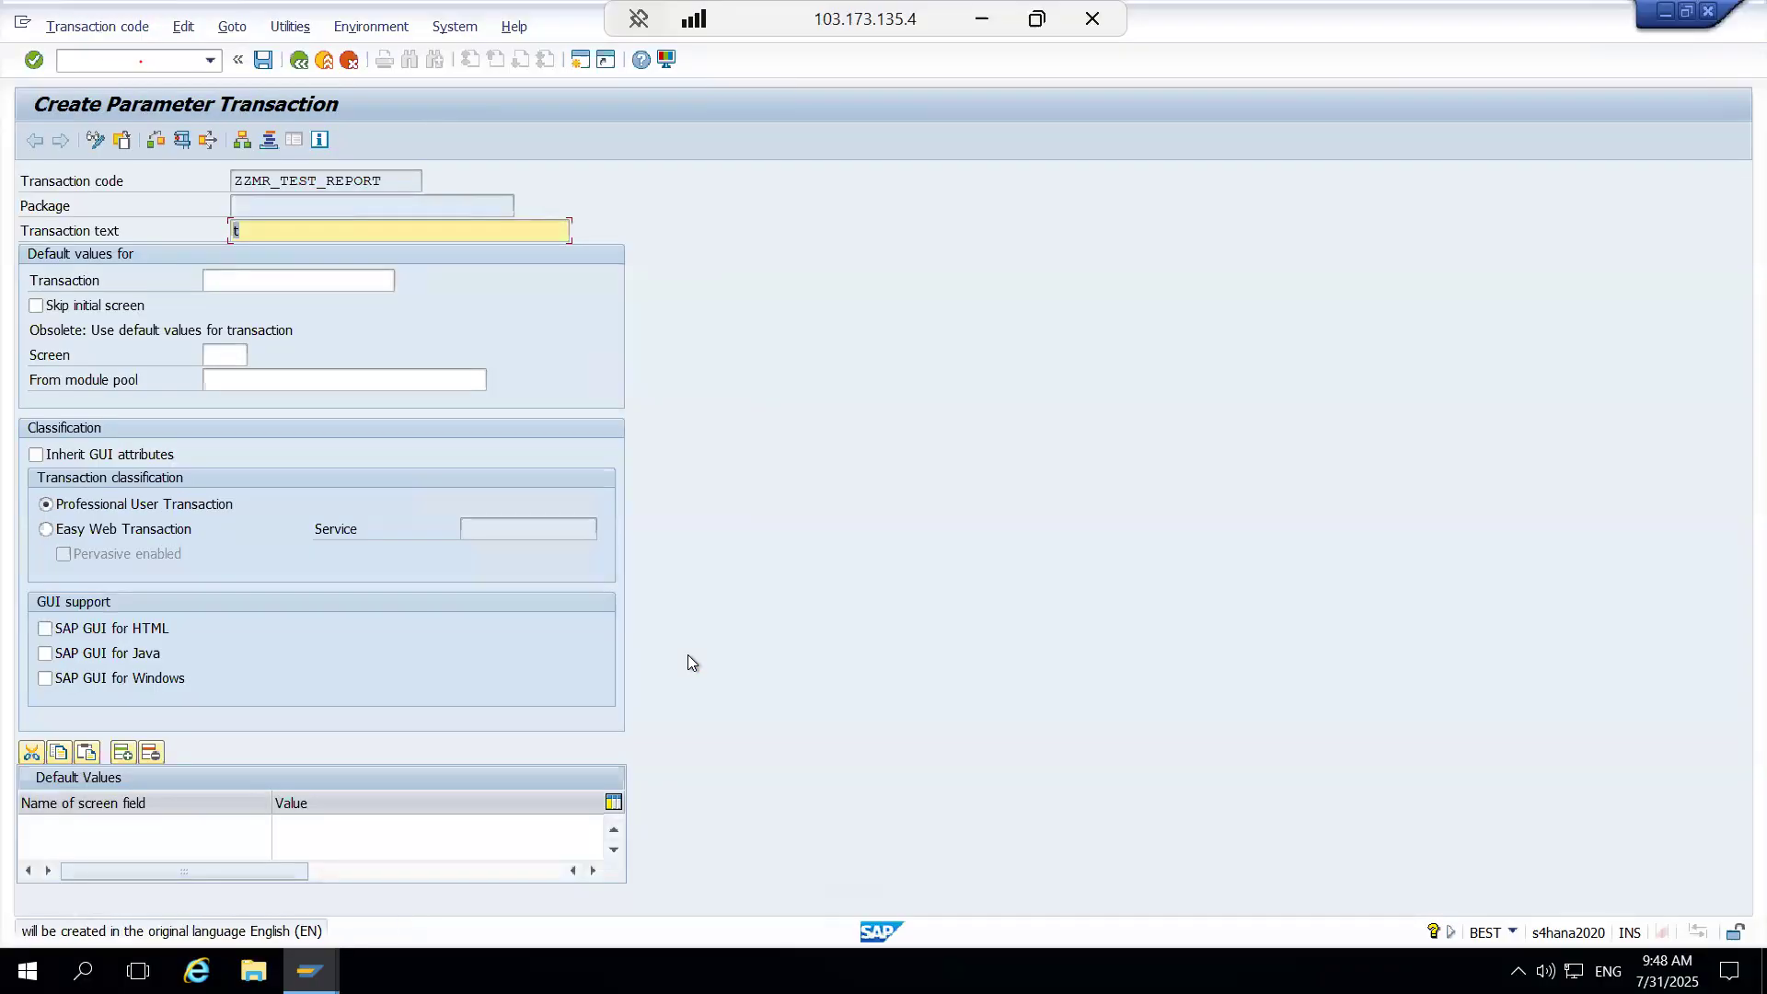
Step: Check the available screen fields for the default values and set SA38 as the parameter transaction's default transaction
click(242, 815)
click(284, 825)
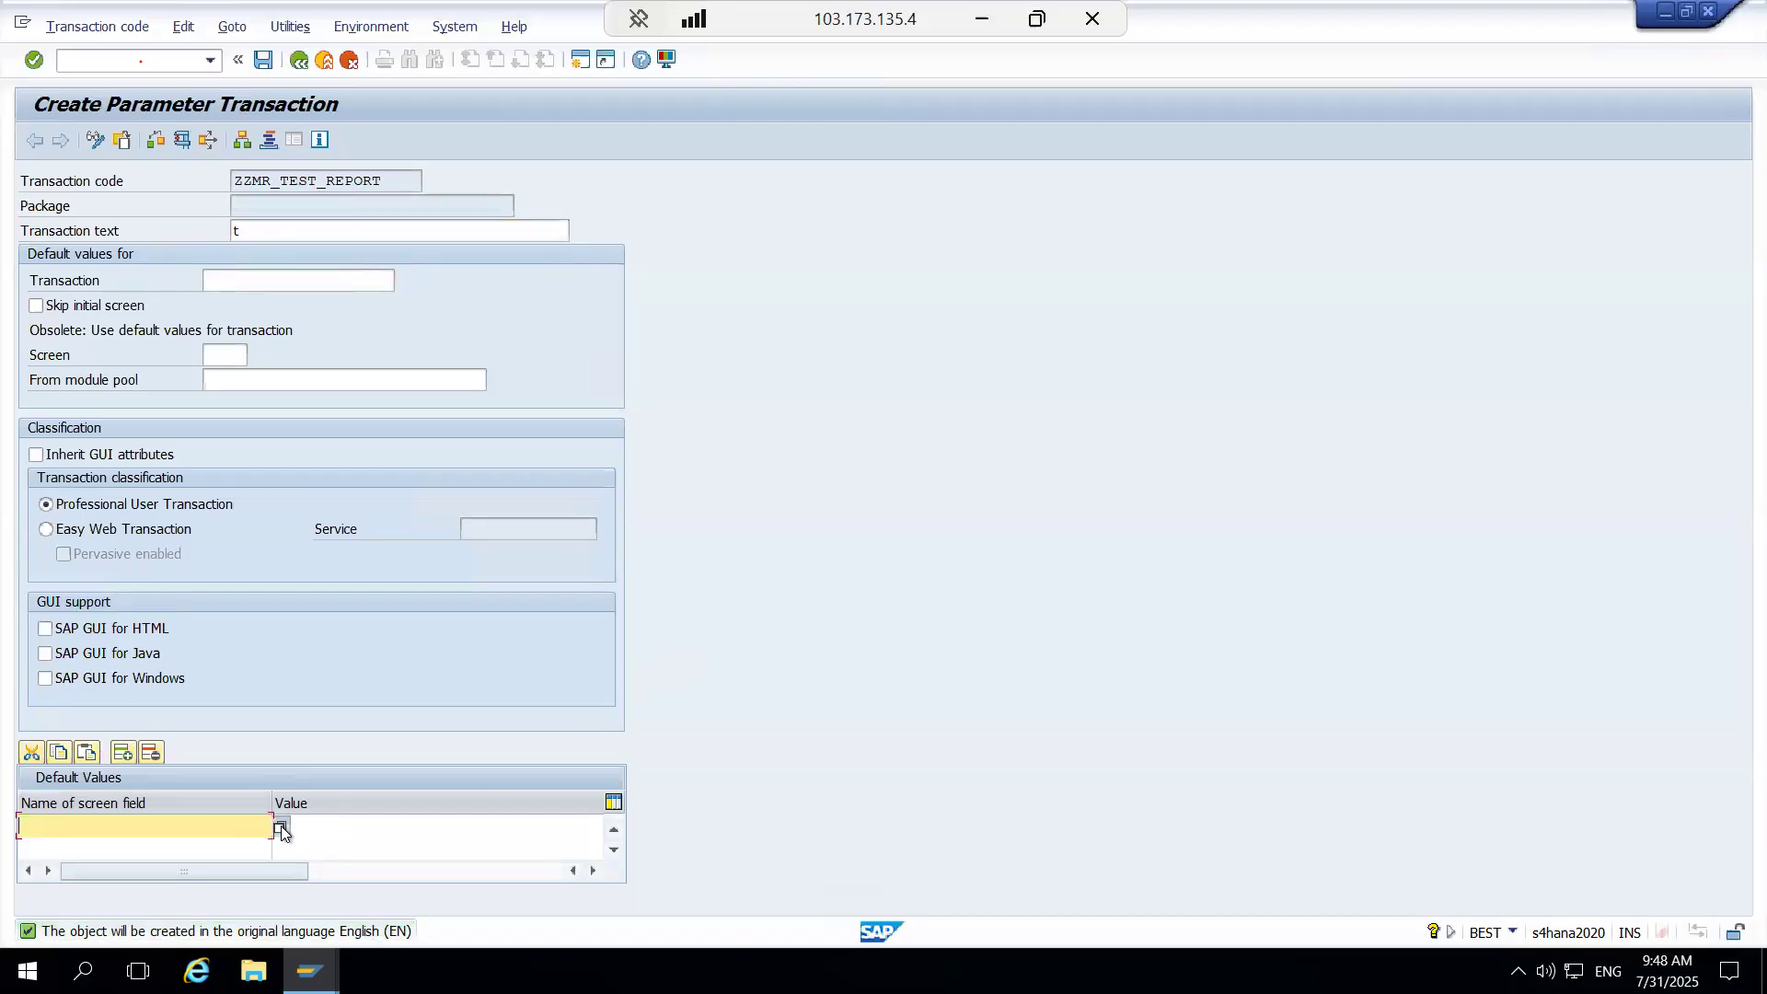
click(280, 289)
text(SA38)
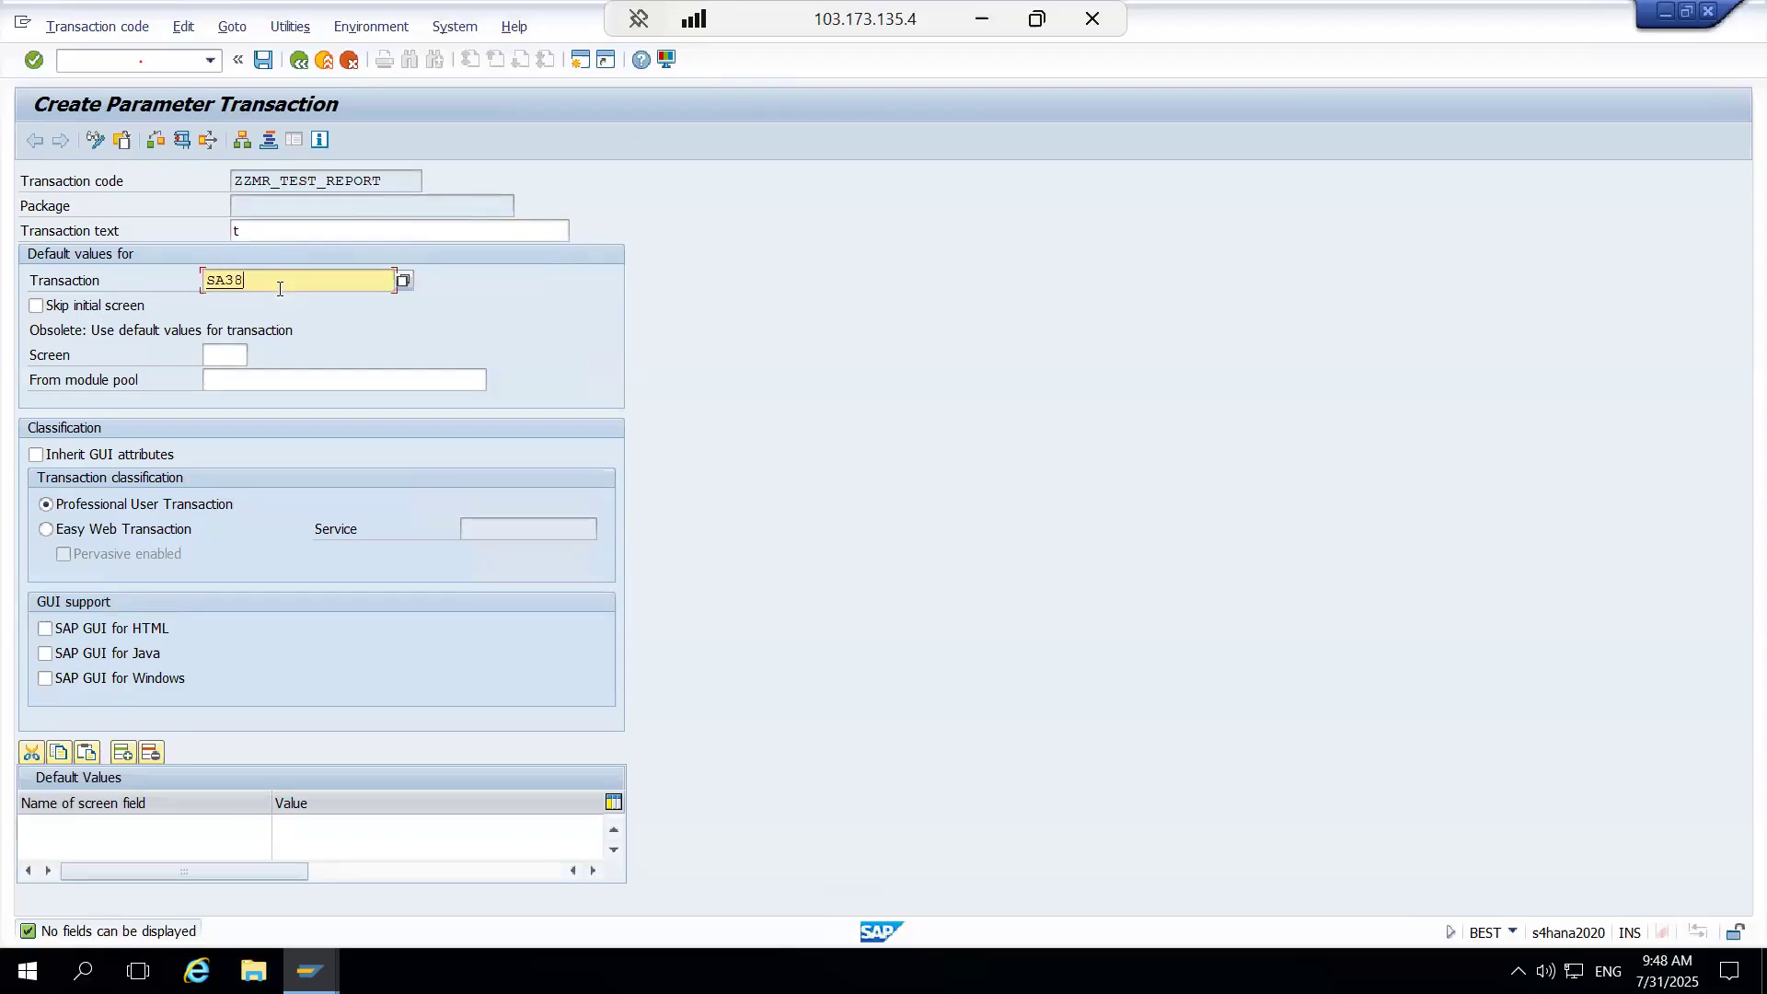
key(Return)
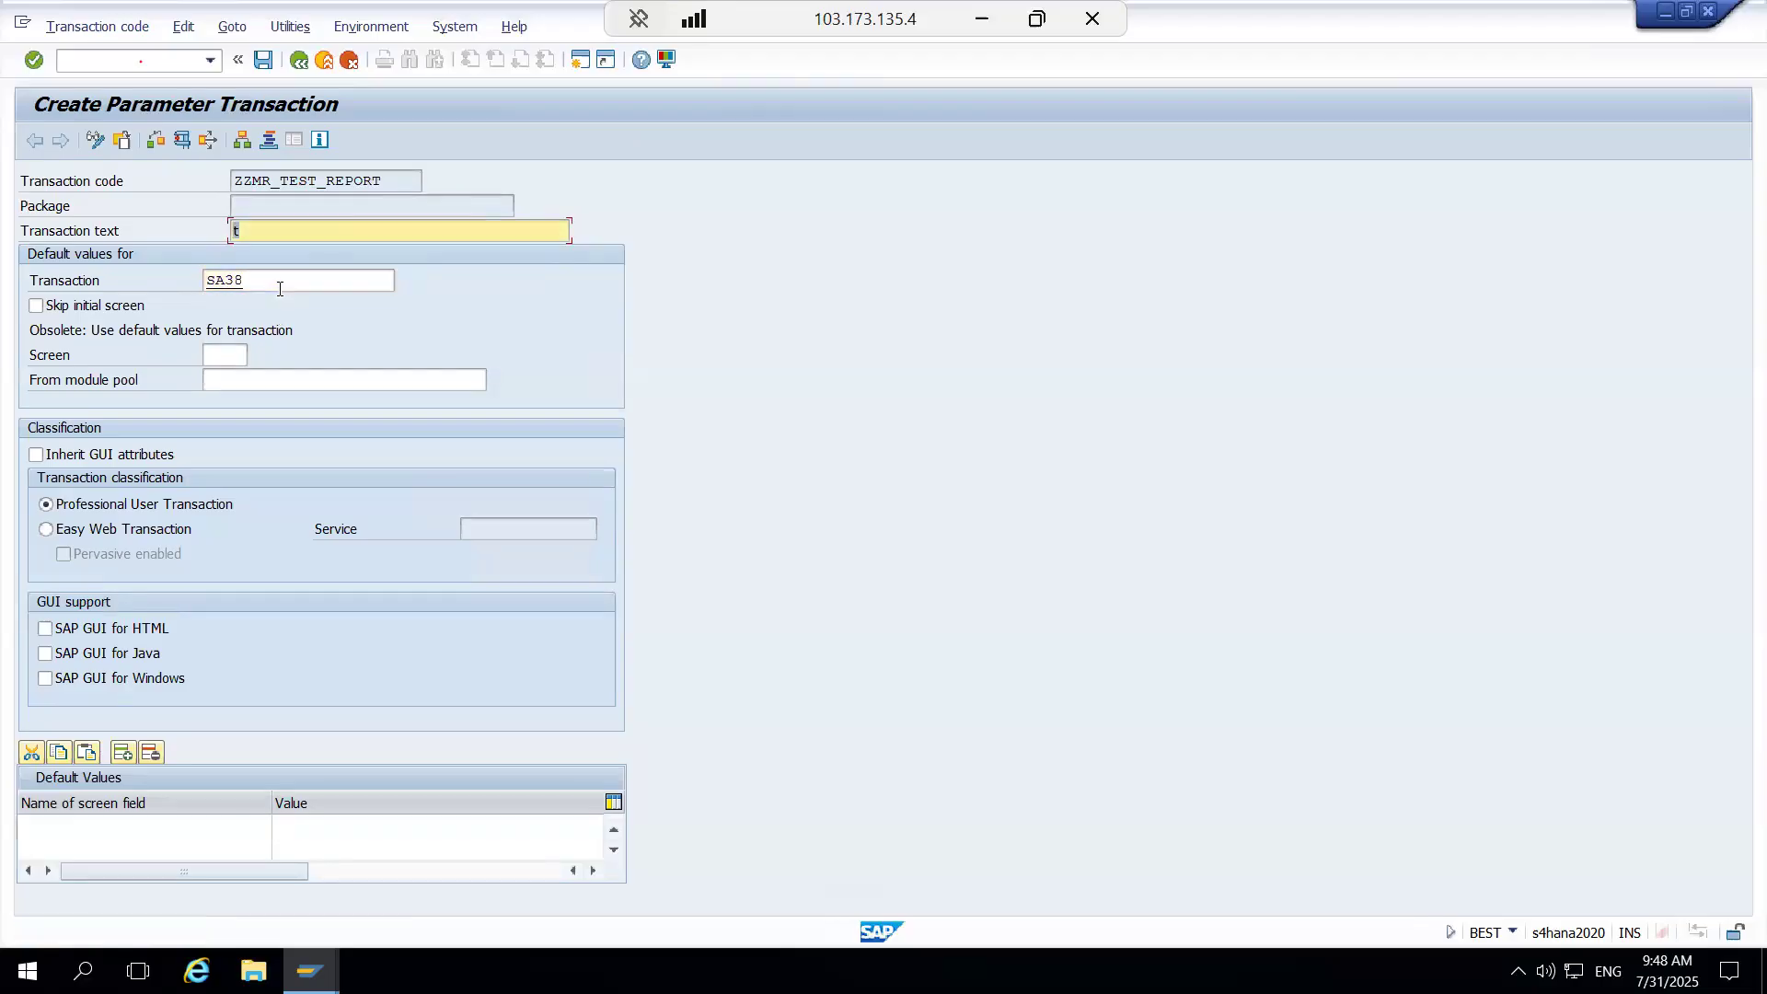